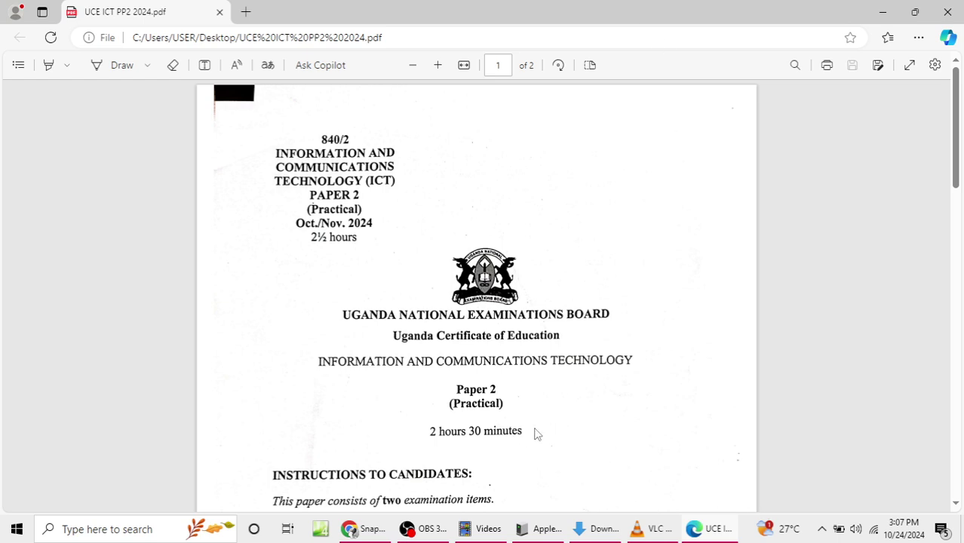
Step: Read pages 1 and 2 of the UCE ICT PP2 2024 exam PDF, then minimize Edge
{"action": "scroll", "coordinate": [557, 351], "scroll_direction": "down", "scroll_amount": 2}
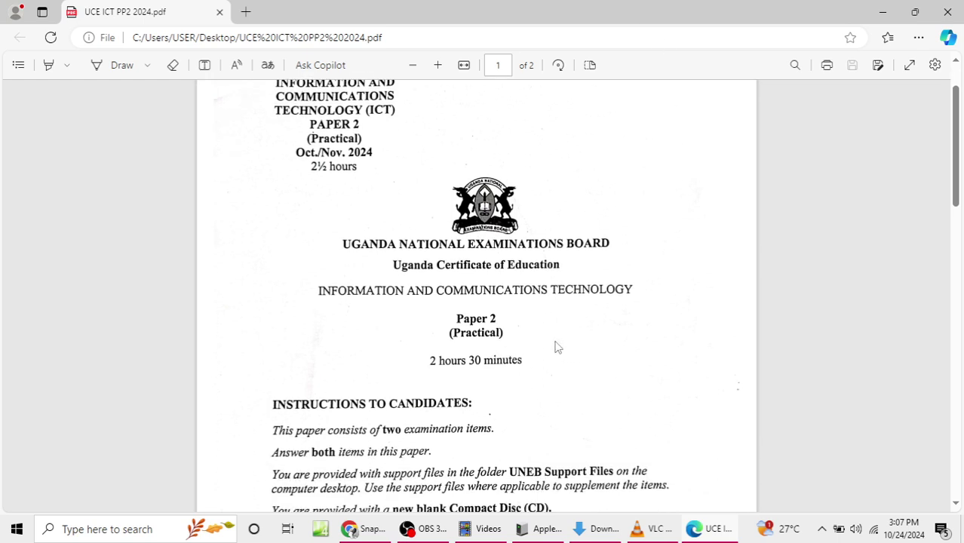
{"action": "scroll", "coordinate": [555, 346], "scroll_direction": "up", "scroll_amount": 2}
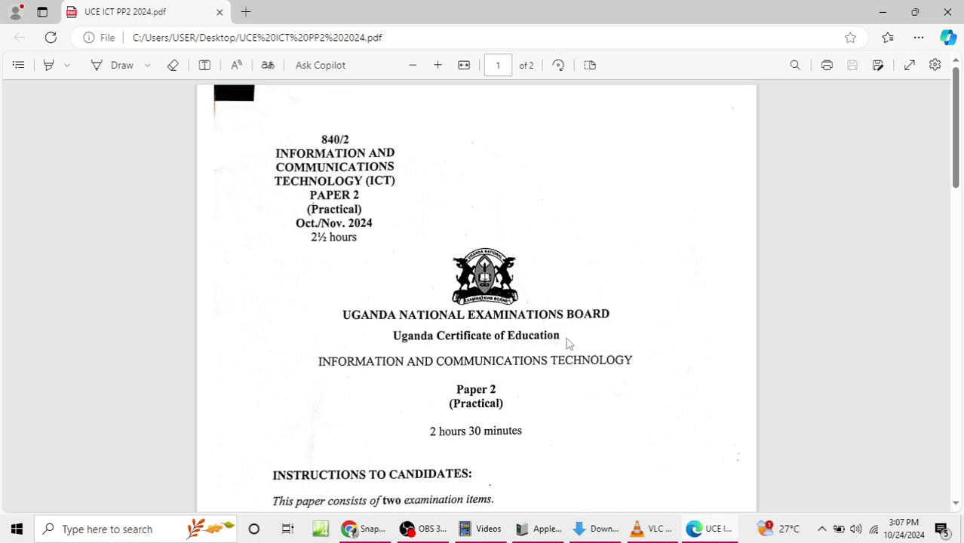
{"action": "scroll", "coordinate": [568, 341], "scroll_direction": "down", "scroll_amount": 2}
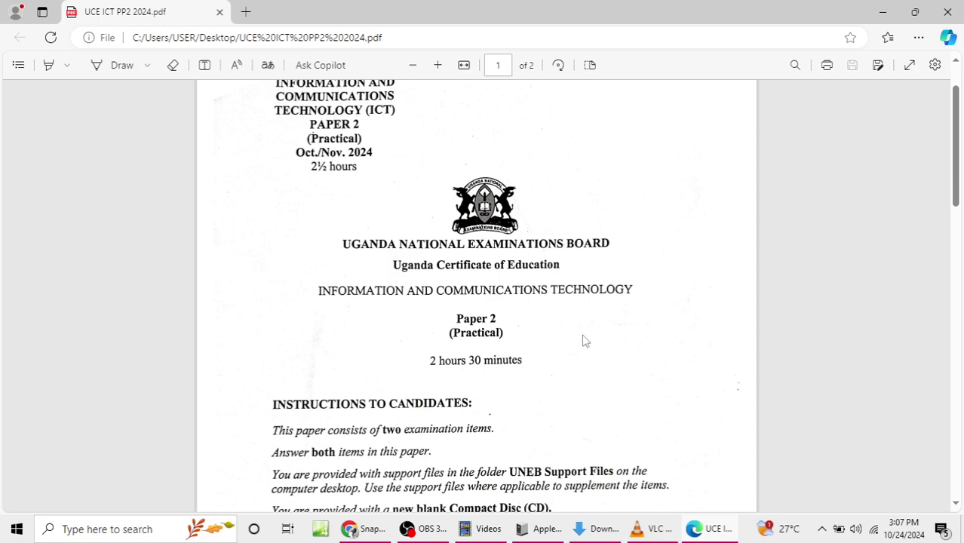
{"action": "scroll", "coordinate": [507, 350], "scroll_direction": "down", "scroll_amount": 10}
{"action": "scroll", "coordinate": [504, 351], "scroll_direction": "down", "scroll_amount": 2}
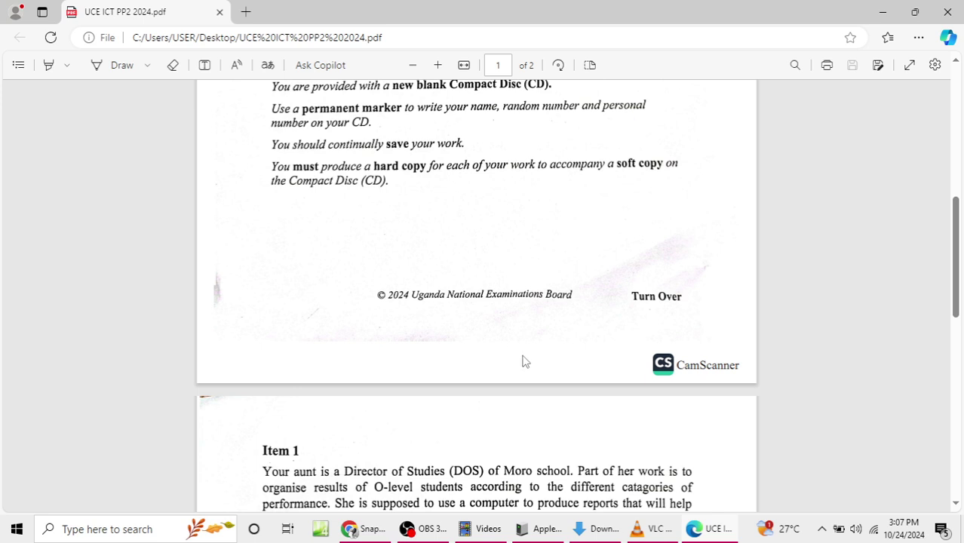
{"action": "scroll", "coordinate": [526, 362], "scroll_direction": "down", "scroll_amount": 6}
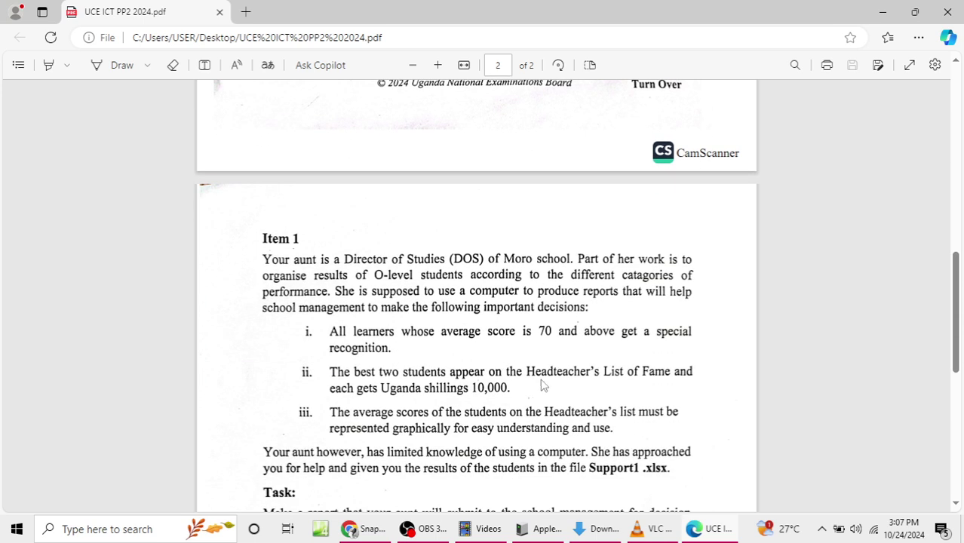
{"action": "scroll", "coordinate": [540, 373], "scroll_direction": "down", "scroll_amount": 4}
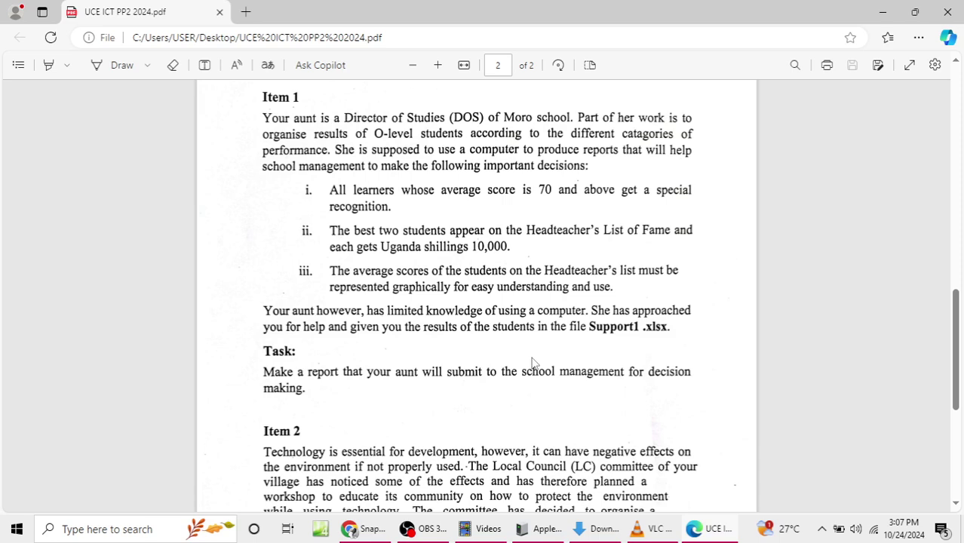
{"action": "scroll", "coordinate": [484, 416], "scroll_direction": "down", "scroll_amount": 4}
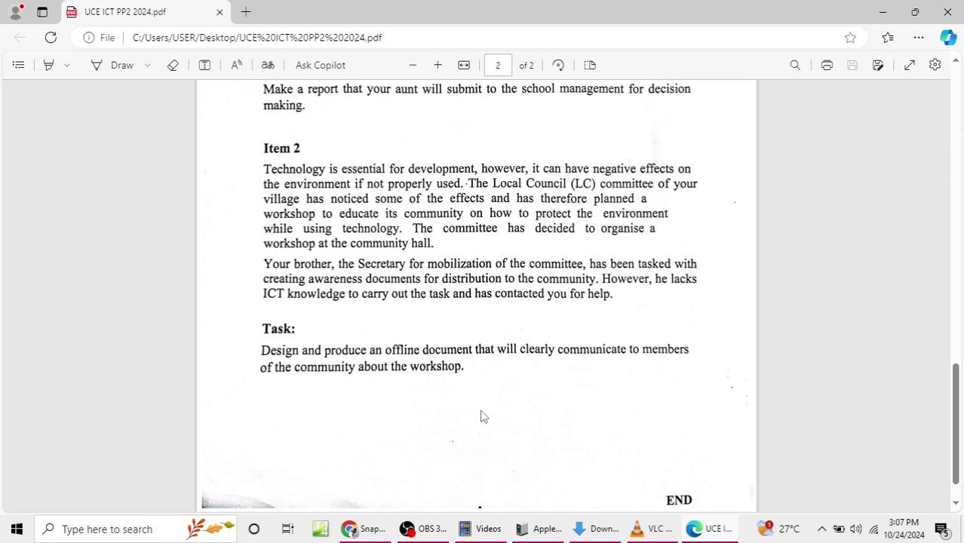
{"action": "scroll", "coordinate": [484, 416], "scroll_direction": "down", "scroll_amount": 1}
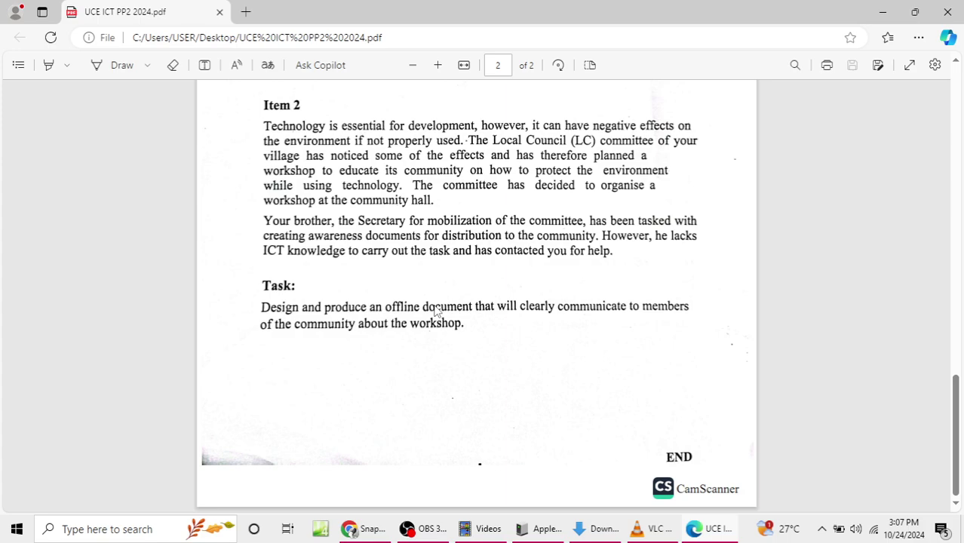
{"action": "scroll", "coordinate": [436, 312], "scroll_direction": "up", "scroll_amount": 14}
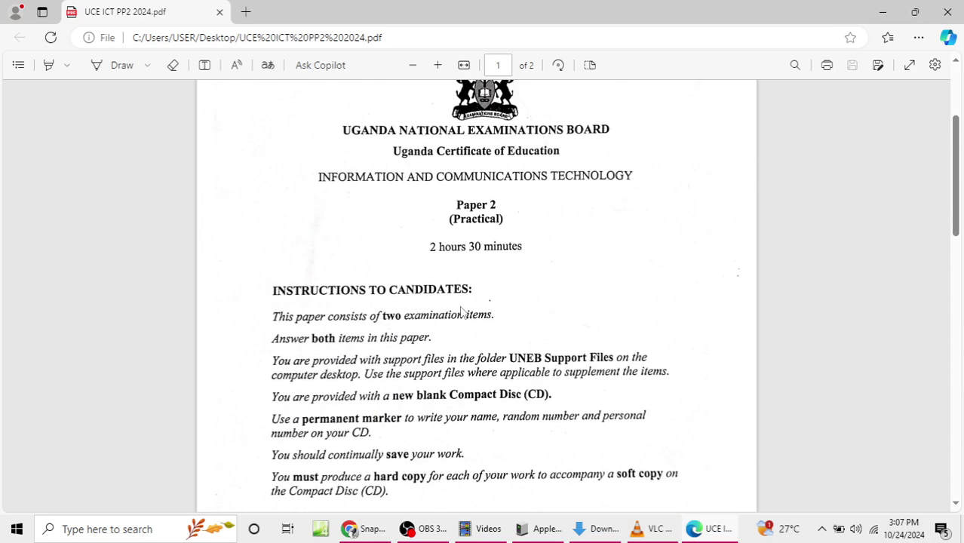
{"action": "scroll", "coordinate": [463, 312], "scroll_direction": "down", "scroll_amount": 10}
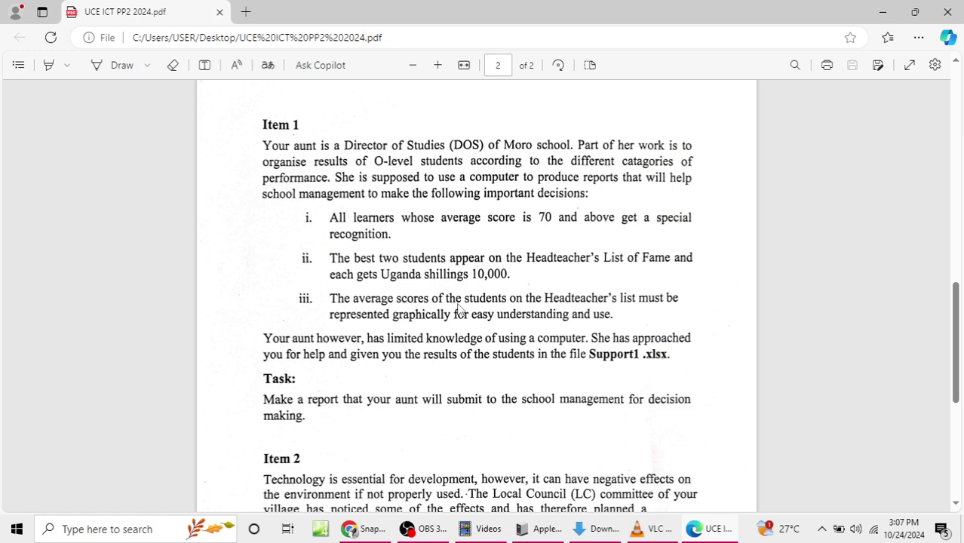
{"action": "left_click", "coordinate": [880, 12]}
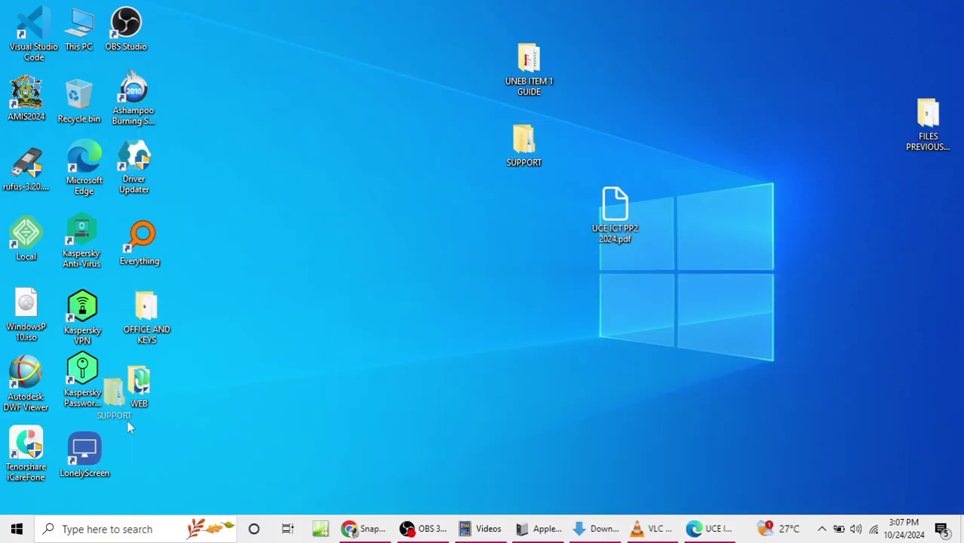
Step: Rearrange the SUPPORT, UNEB ITEM 1 GUIDE and exam PDF icons on the desktop
{"action": "left_click_drag", "start_coordinate": [523, 140], "coordinate": [156, 455]}
{"action": "left_click_drag", "start_coordinate": [536, 81], "coordinate": [316, 102]}
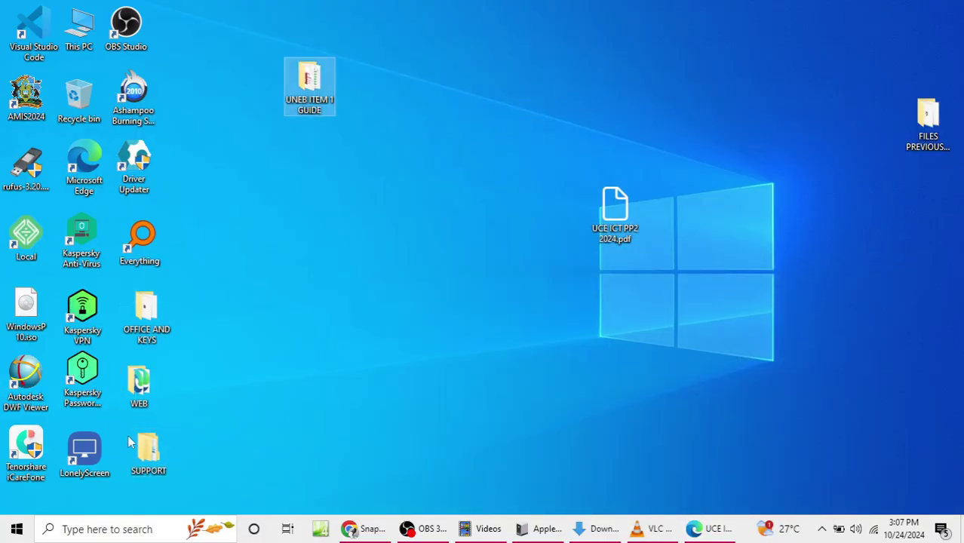
{"action": "left_click_drag", "start_coordinate": [148, 453], "coordinate": [317, 147]}
{"action": "left_click_drag", "start_coordinate": [615, 204], "coordinate": [945, 215]}
Step: Create a new desktop folder named with the candidate's full name and index number
{"action": "right_click", "coordinate": [604, 171]}
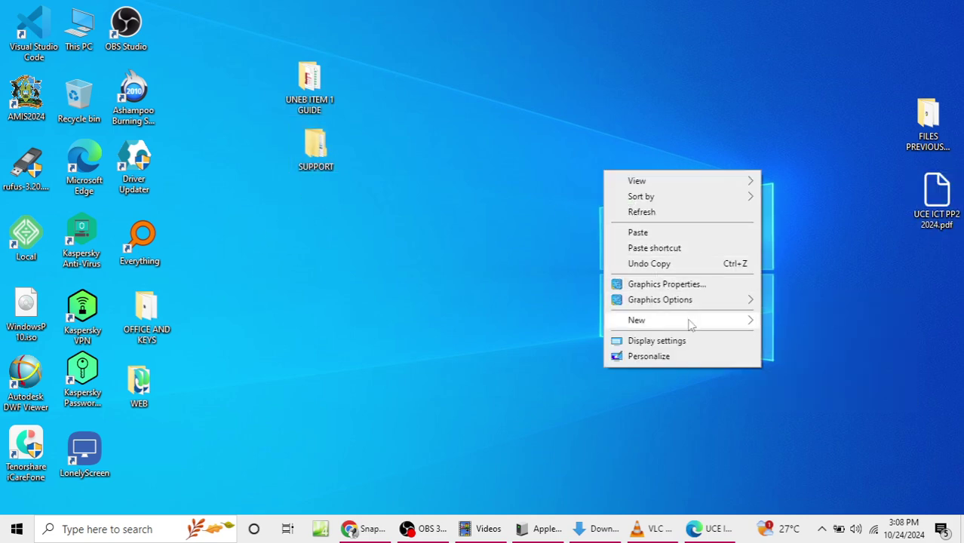
{"action": "mouse_move", "coordinate": [721, 326]}
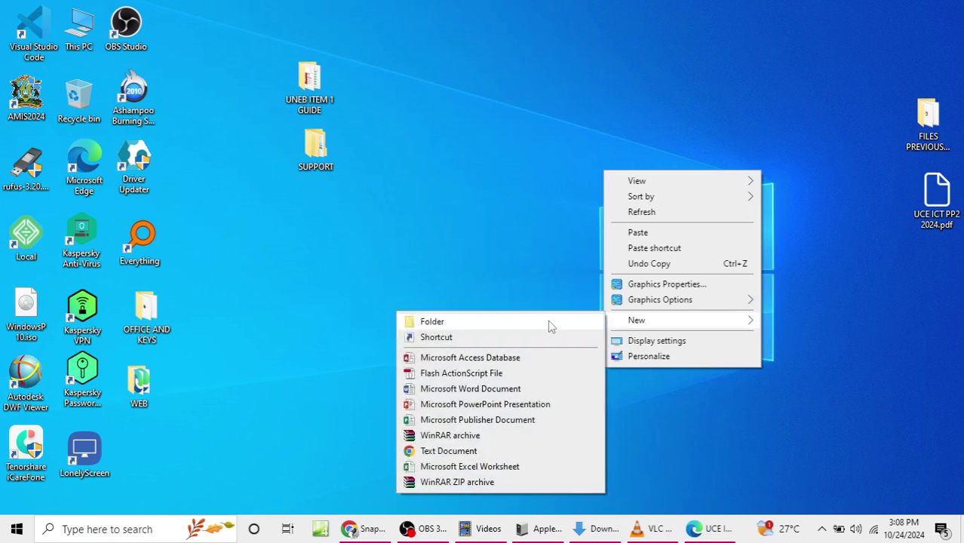
{"action": "left_click", "coordinate": [548, 324]}
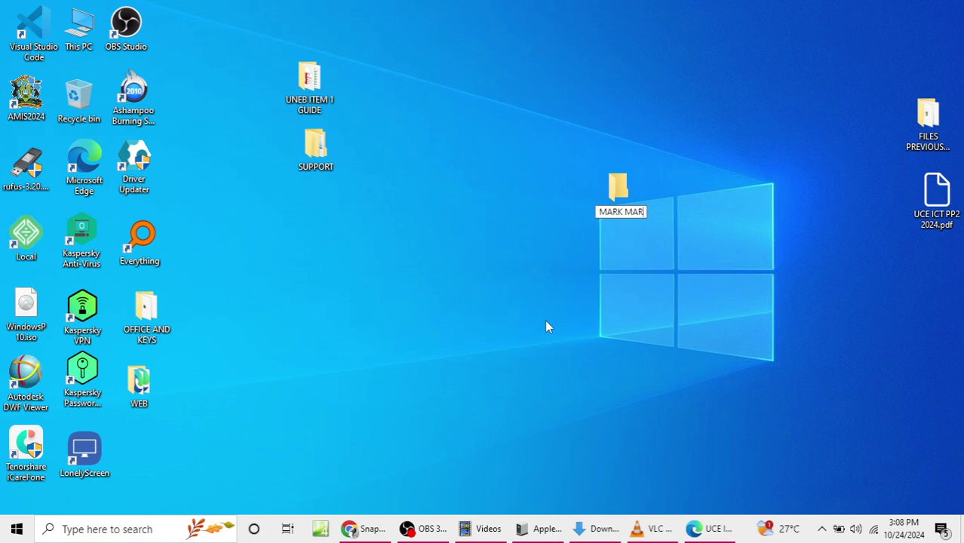
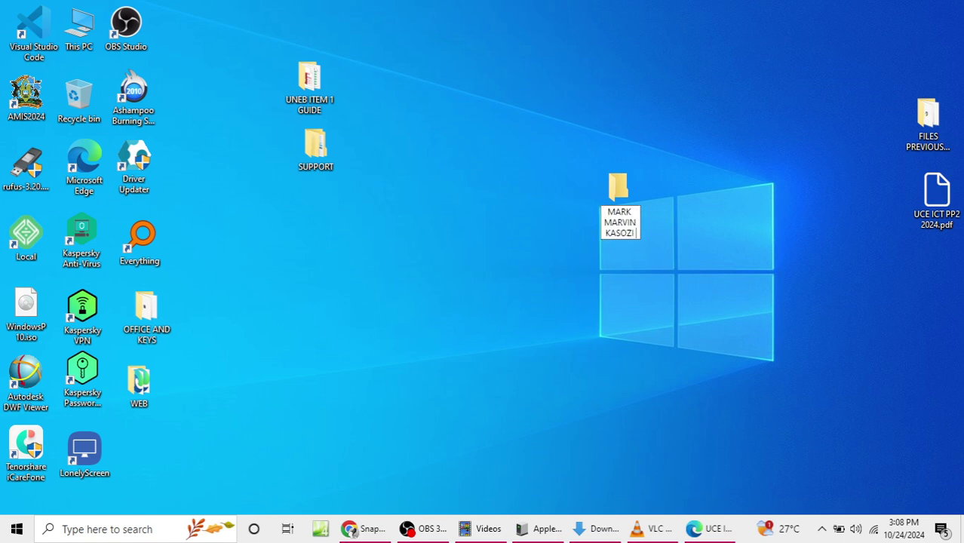
{"action": "type", "text": "001"}
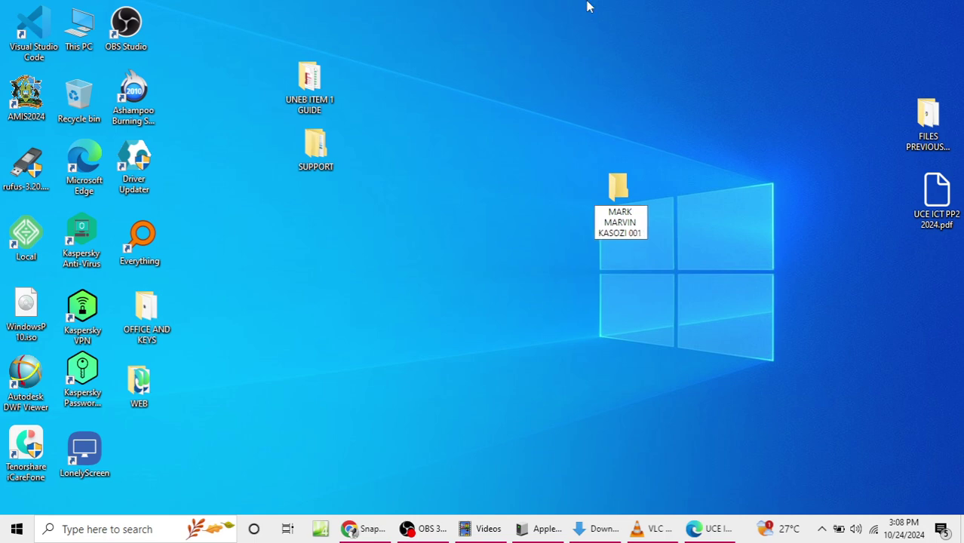
{"action": "key", "text": "Return"}
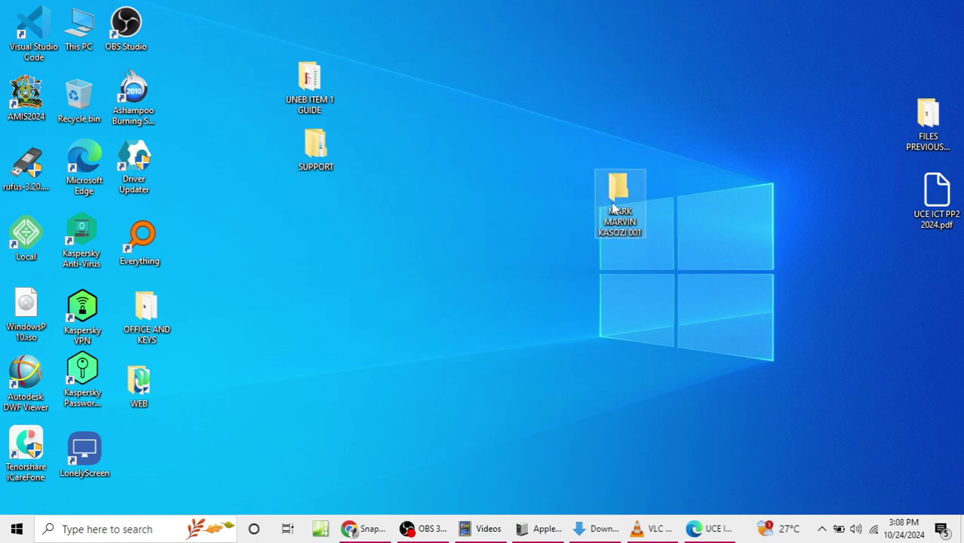
Step: Inside the candidate's folder, create a subfolder named ITEM 1
{"action": "double_click", "coordinate": [615, 207]}
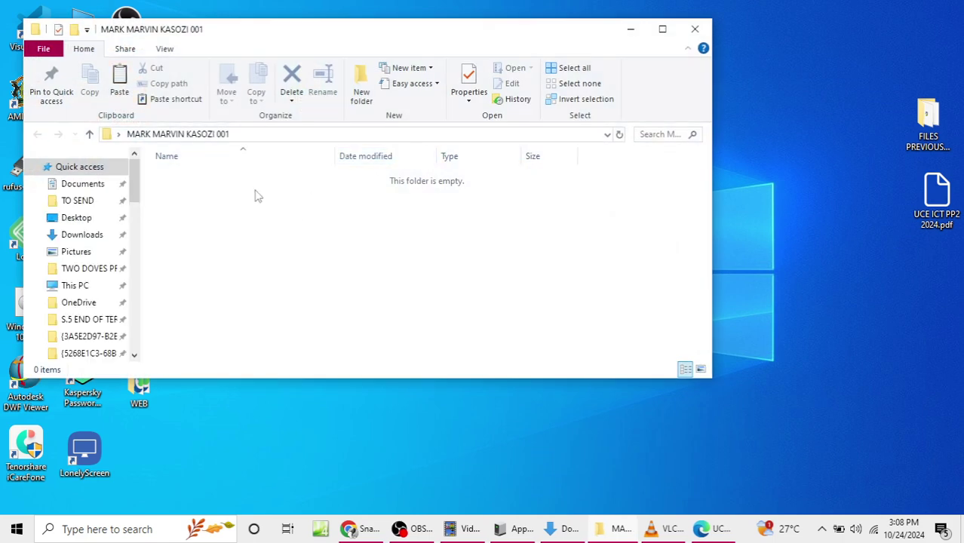
{"action": "right_click", "coordinate": [277, 211]}
{"action": "mouse_move", "coordinate": [389, 381]}
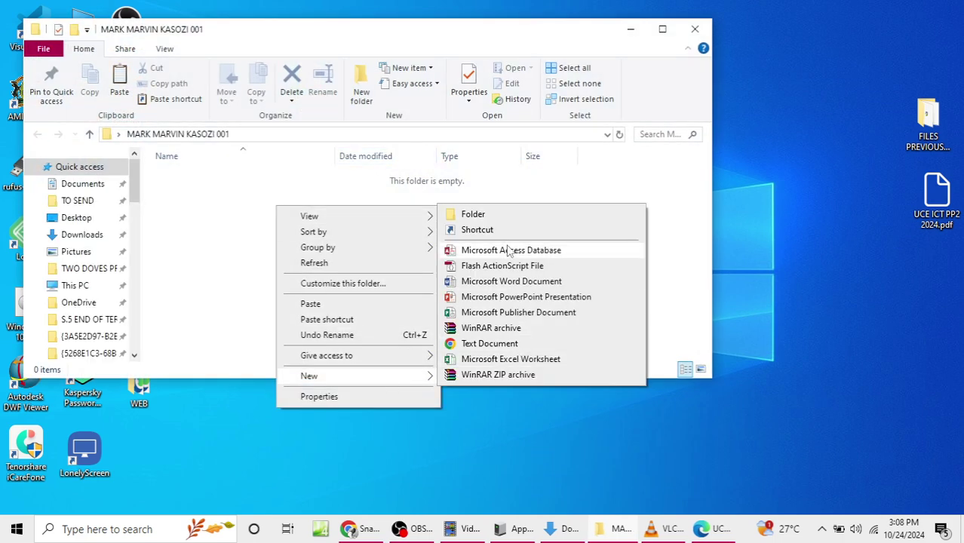
{"action": "left_click", "coordinate": [504, 218]}
{"action": "type", "text": "ITEM 1"}
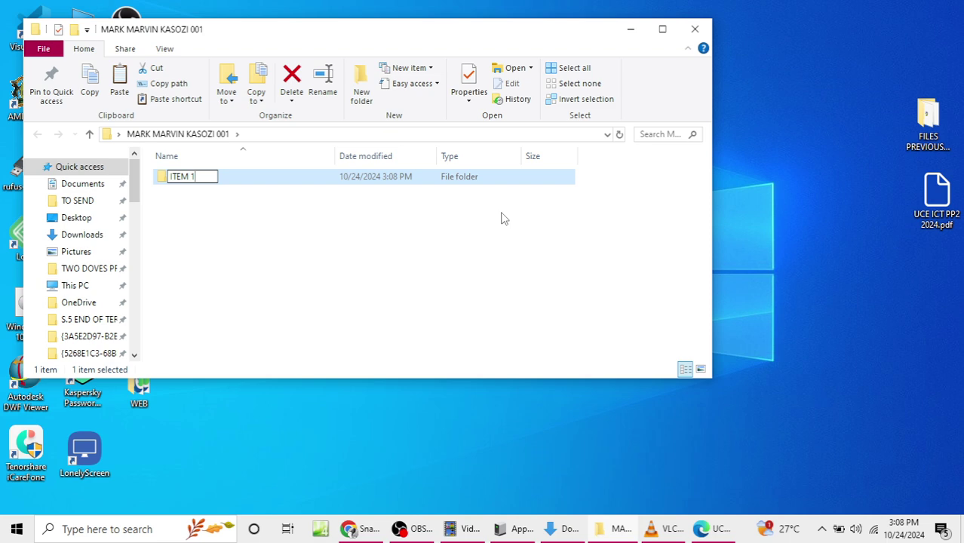
{"action": "key", "text": "Return"}
Step: Create a second subfolder named ITEM 2 alongside ITEM 1
{"action": "right_click", "coordinate": [328, 225]}
{"action": "mouse_move", "coordinate": [455, 398]}
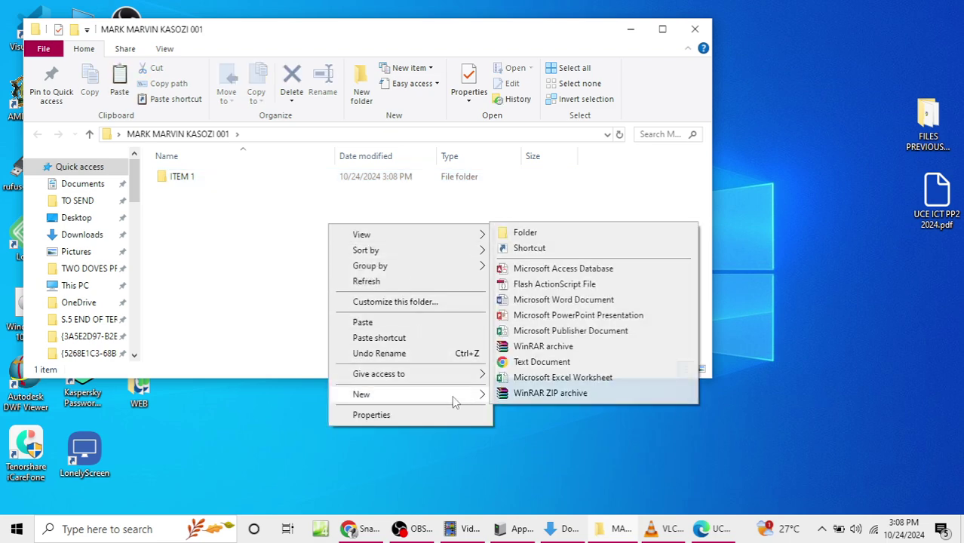
{"action": "left_click", "coordinate": [528, 234]}
{"action": "type", "text": "ITEM 2"}
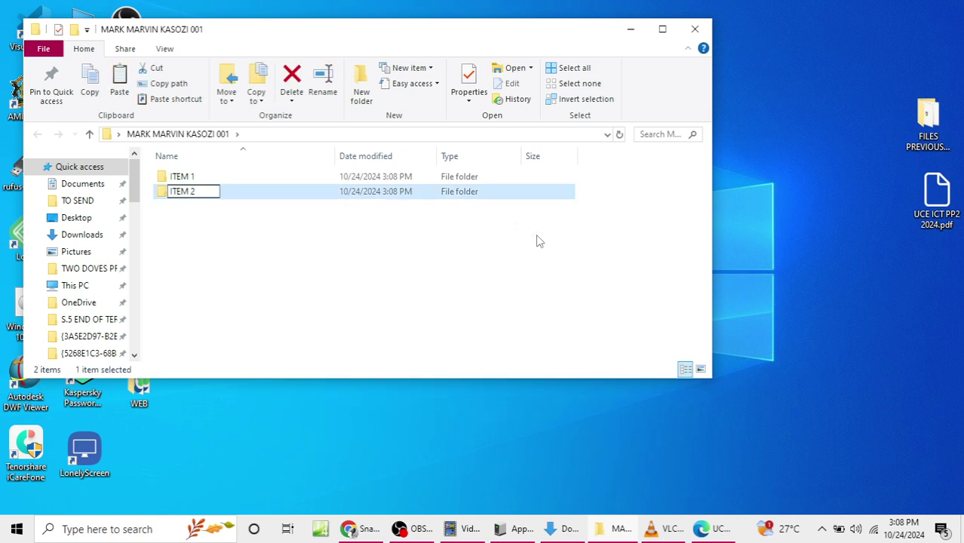
{"action": "key", "text": "Return"}
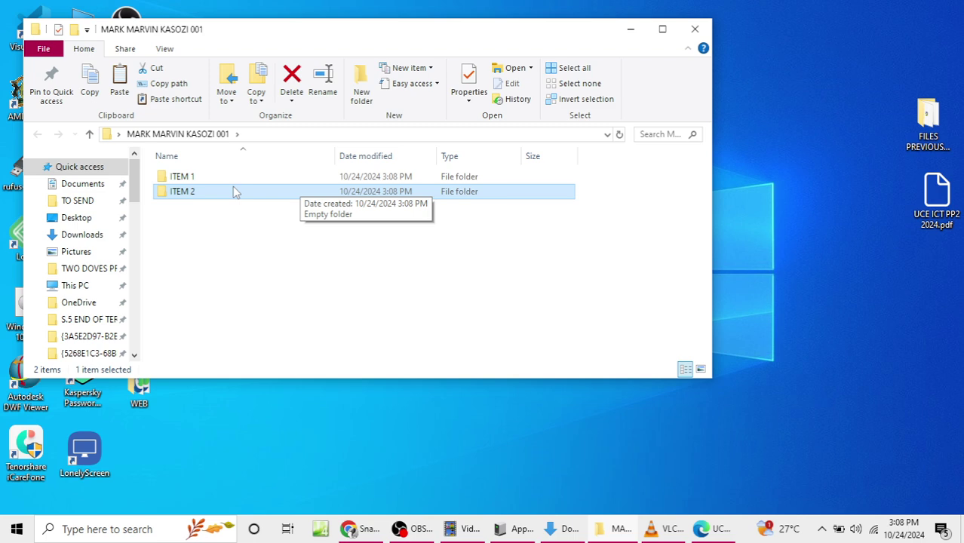
{"action": "left_click", "coordinate": [663, 435]}
Step: Reread Item 1 on page 2 of the exam PDF, then minimize Edge
{"action": "scroll", "coordinate": [539, 326], "scroll_direction": "up", "scroll_amount": 2}
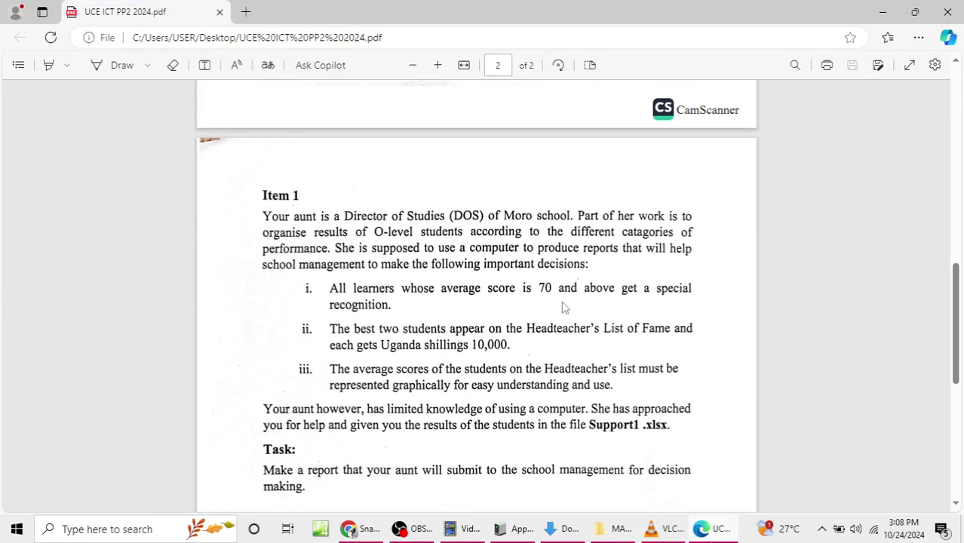
{"action": "scroll", "coordinate": [563, 305], "scroll_direction": "down", "scroll_amount": 4}
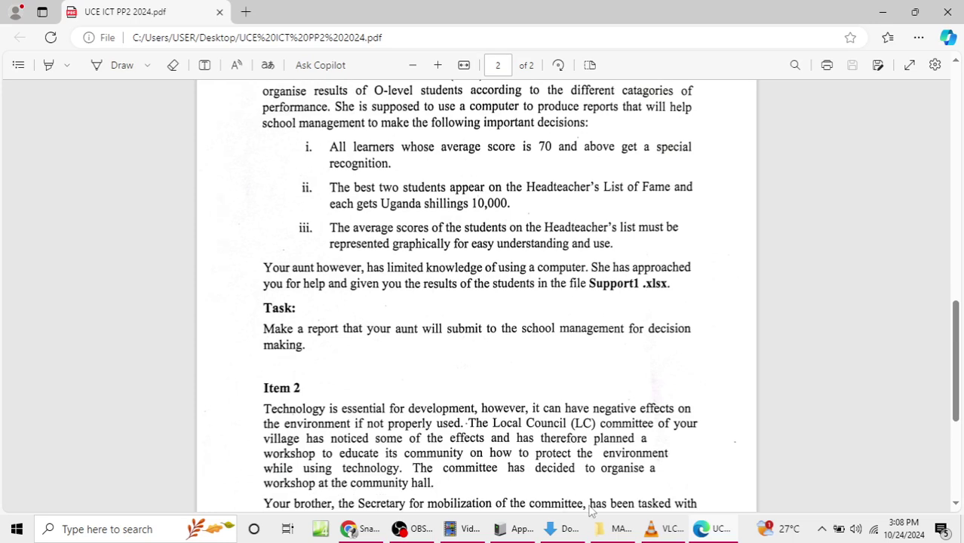
{"action": "scroll", "coordinate": [462, 408], "scroll_direction": "up", "scroll_amount": 10}
{"action": "scroll", "coordinate": [464, 408], "scroll_direction": "down", "scroll_amount": 7}
{"action": "scroll", "coordinate": [474, 381], "scroll_direction": "up", "scroll_amount": 8}
{"action": "scroll", "coordinate": [474, 381], "scroll_direction": "down", "scroll_amount": 8}
{"action": "left_click", "coordinate": [883, 12]}
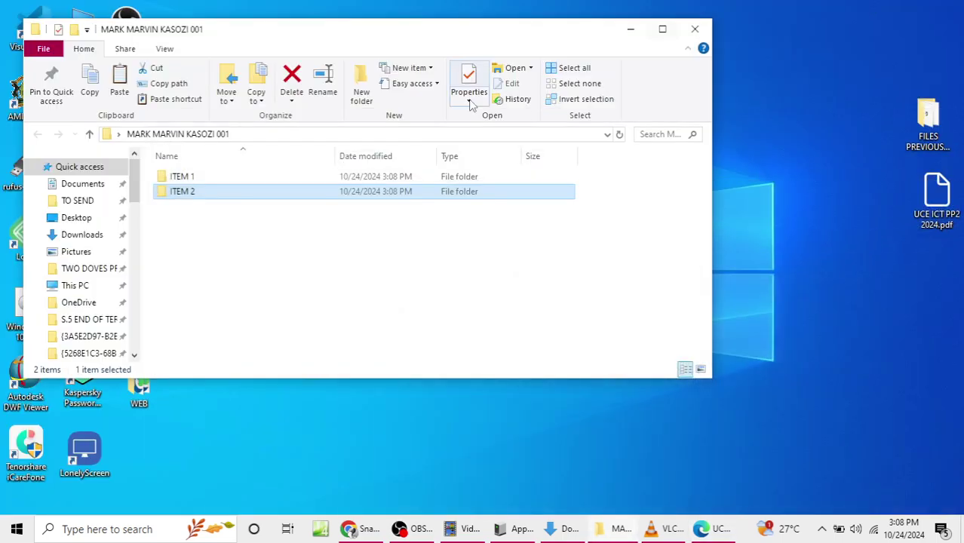
Step: Check the empty ITEM 1 folder, return to the candidate's folder, and minimize the exam paper
{"action": "double_click", "coordinate": [222, 176]}
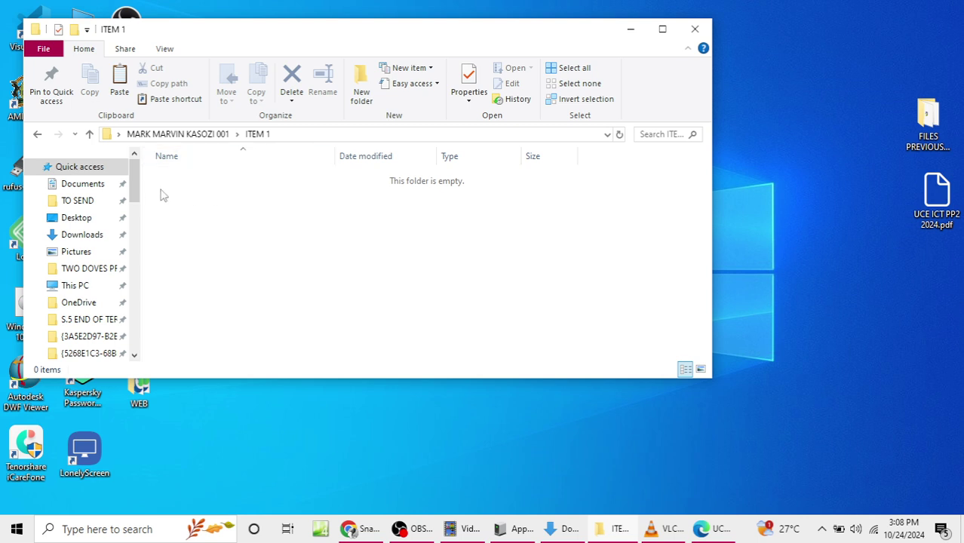
{"action": "left_click", "coordinate": [38, 134]}
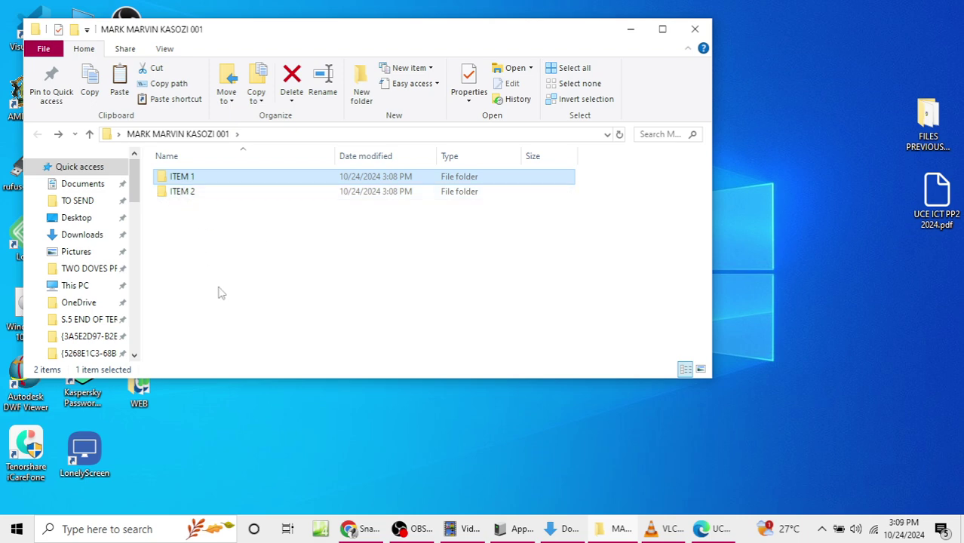
{"action": "left_click", "coordinate": [725, 529]}
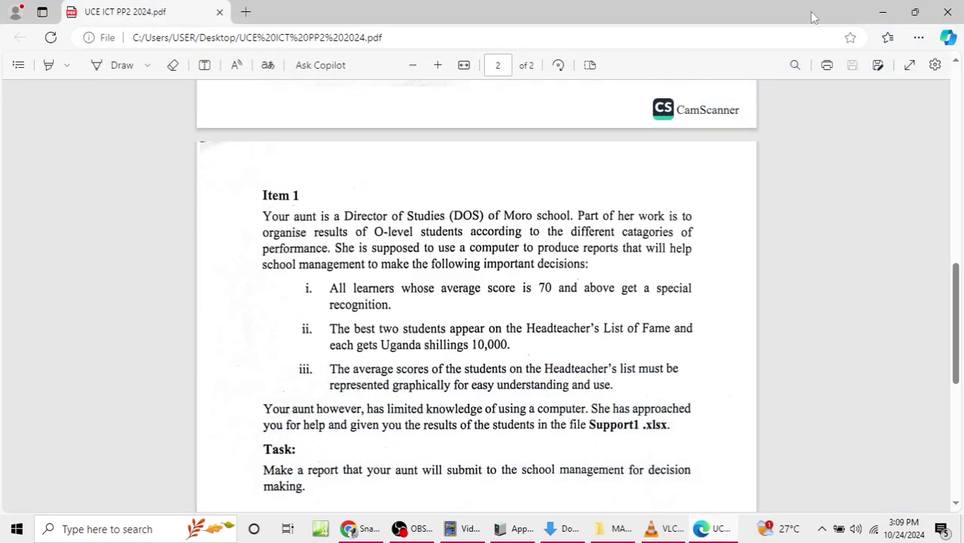
{"action": "left_click", "coordinate": [887, 10]}
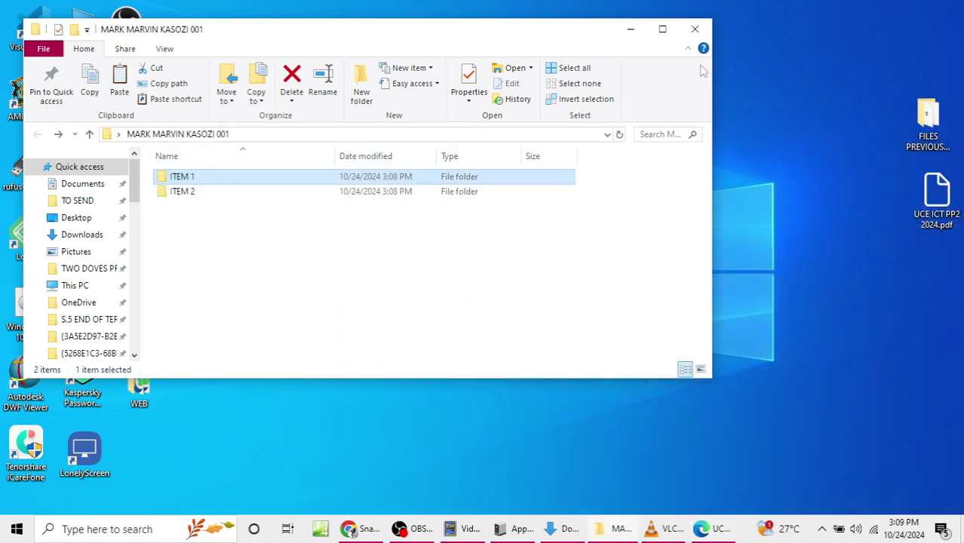
Step: Open UCE ICT PP2 2024.pdf in Word 2016
{"action": "right_click", "coordinate": [927, 201]}
{"action": "mouse_move", "coordinate": [925, 204]}
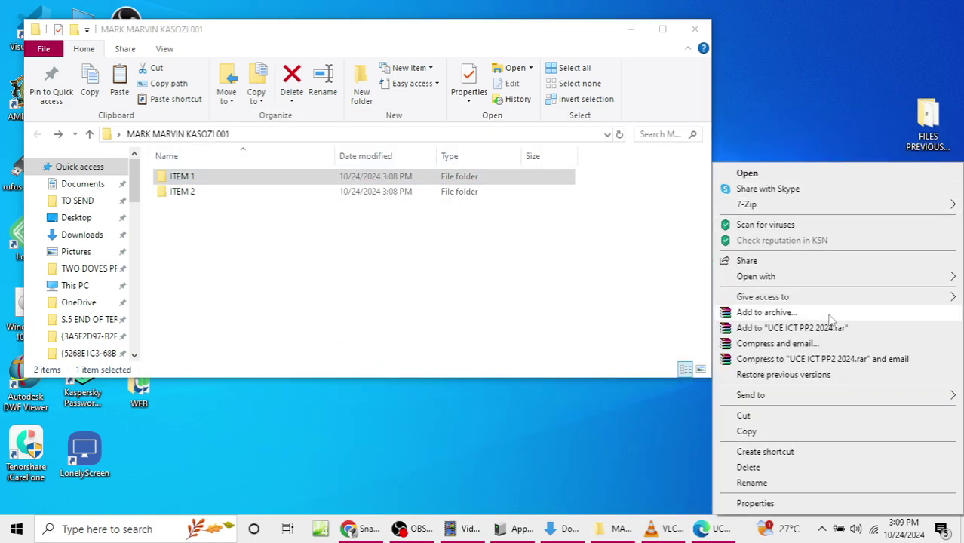
{"action": "mouse_move", "coordinate": [759, 278]}
{"action": "left_click", "coordinate": [580, 358]}
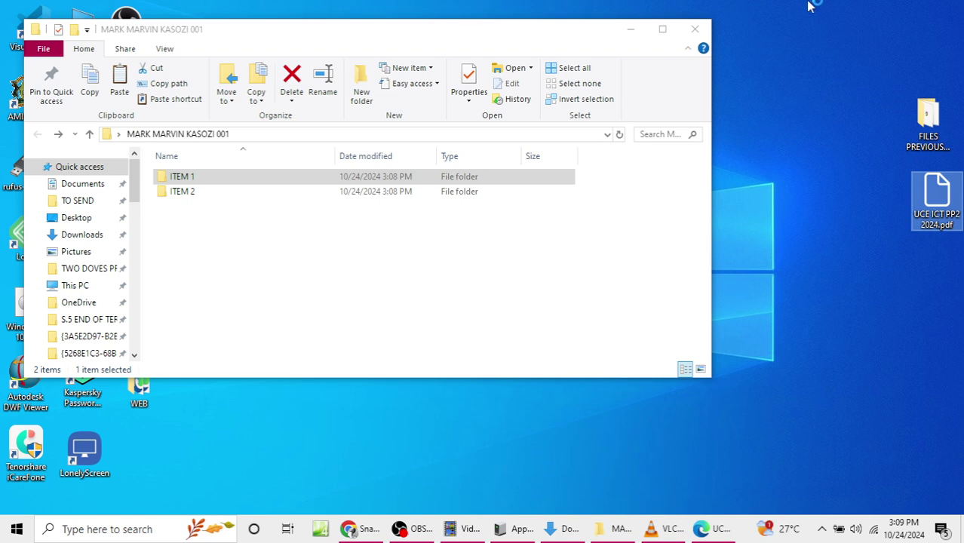
Step: Refresh the desktop and move the File Explorer window down out of the way
{"action": "left_click_drag", "start_coordinate": [581, 38], "coordinate": [540, 127]}
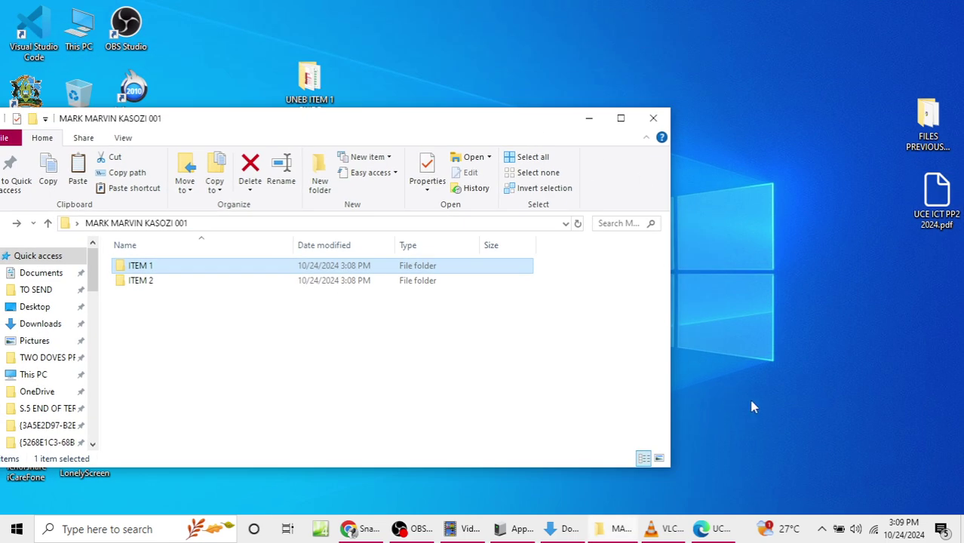
{"action": "right_click", "coordinate": [782, 10]}
{"action": "left_click", "coordinate": [815, 56]}
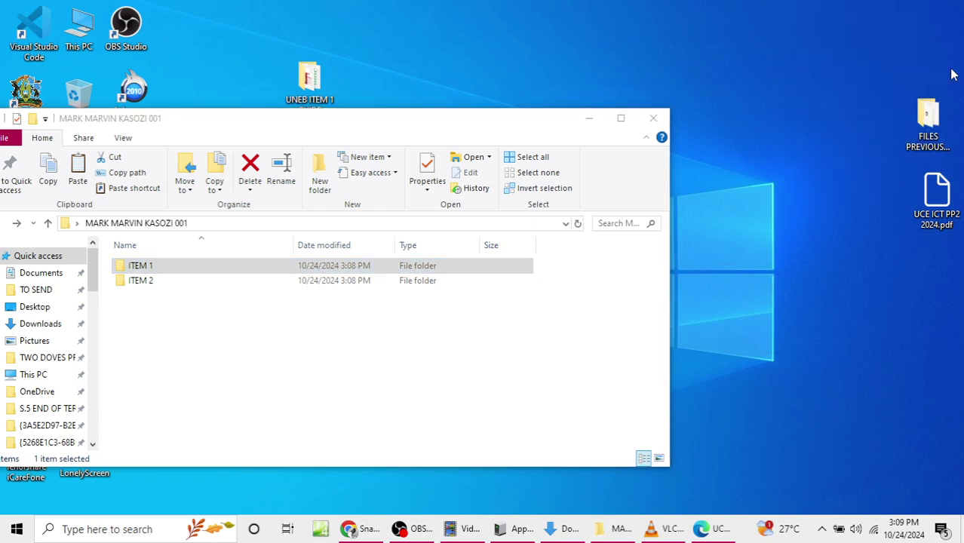
{"action": "left_click_drag", "start_coordinate": [502, 128], "coordinate": [631, 80]}
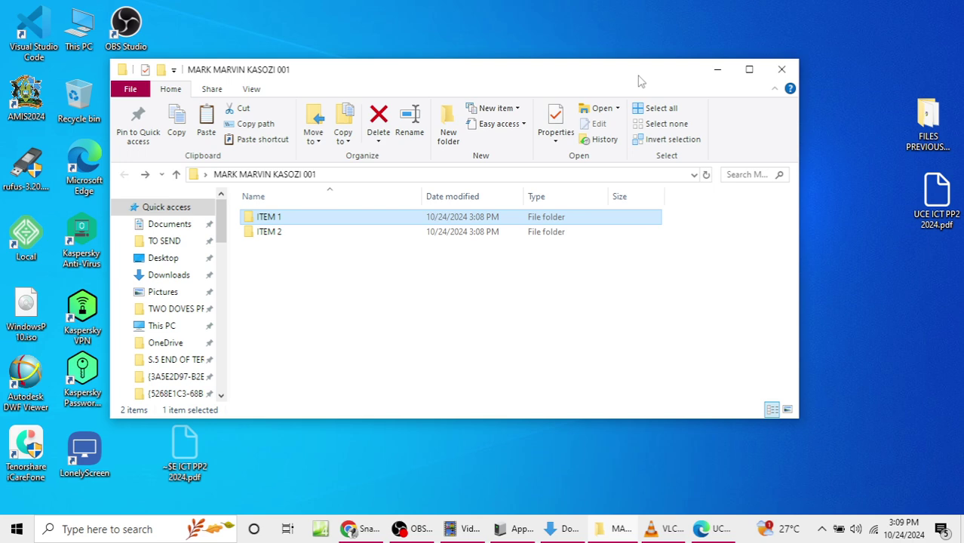
{"action": "left_click_drag", "start_coordinate": [578, 79], "coordinate": [599, 388]}
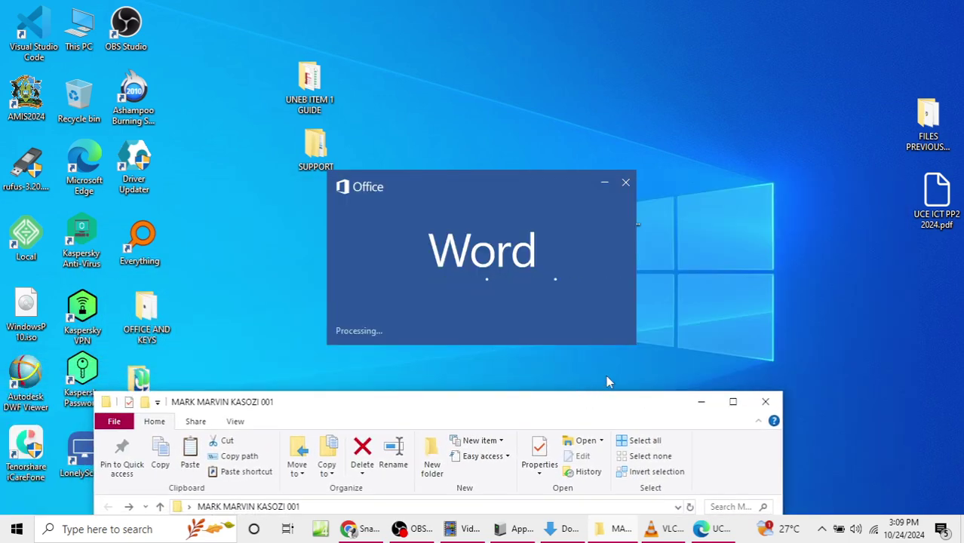
Step: Dismiss the Office activation notice and scroll the converted PDF back to Item 1's requirements
{"action": "left_click_drag", "start_coordinate": [510, 186], "coordinate": [549, 102]}
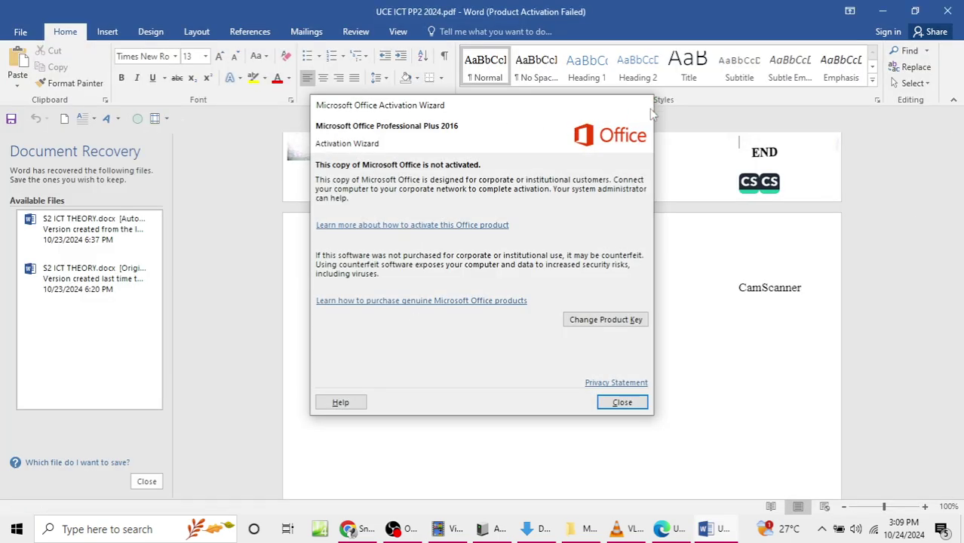
{"action": "left_click", "coordinate": [642, 105]}
{"action": "scroll", "coordinate": [638, 240], "scroll_direction": "down", "scroll_amount": 10}
{"action": "scroll", "coordinate": [695, 295], "scroll_direction": "up", "scroll_amount": 3}
{"action": "scroll", "coordinate": [694, 295], "scroll_direction": "up", "scroll_amount": 1}
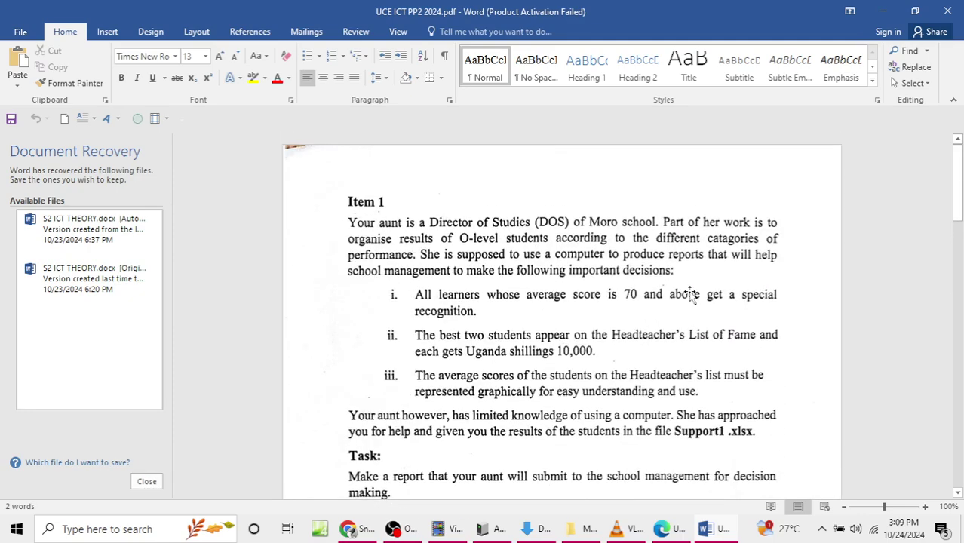
{"action": "scroll", "coordinate": [690, 299], "scroll_direction": "down", "scroll_amount": 1}
{"action": "scroll", "coordinate": [689, 294], "scroll_direction": "up", "scroll_amount": 1}
{"action": "scroll", "coordinate": [690, 310], "scroll_direction": "down", "scroll_amount": 10}
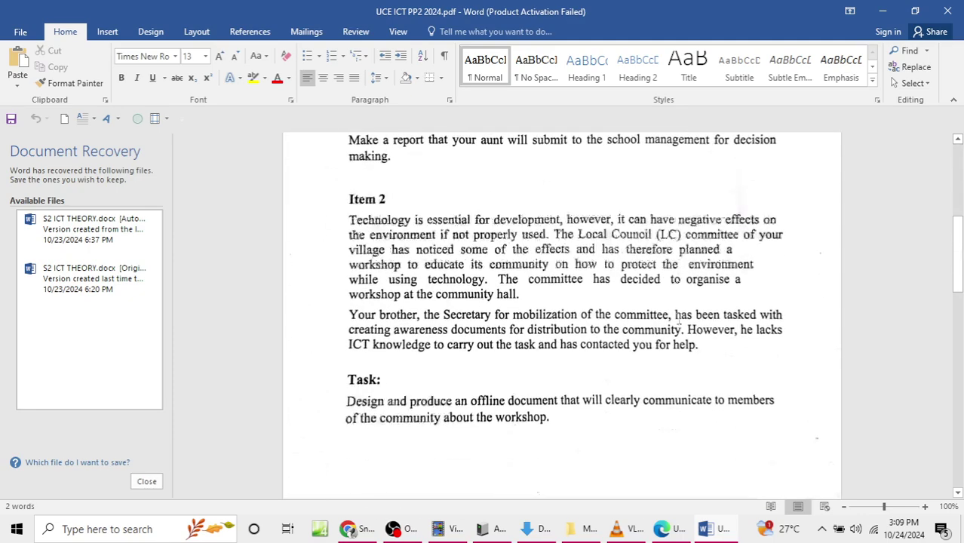
{"action": "scroll", "coordinate": [690, 317], "scroll_direction": "down", "scroll_amount": 3}
{"action": "scroll", "coordinate": [683, 321], "scroll_direction": "up", "scroll_amount": 12}
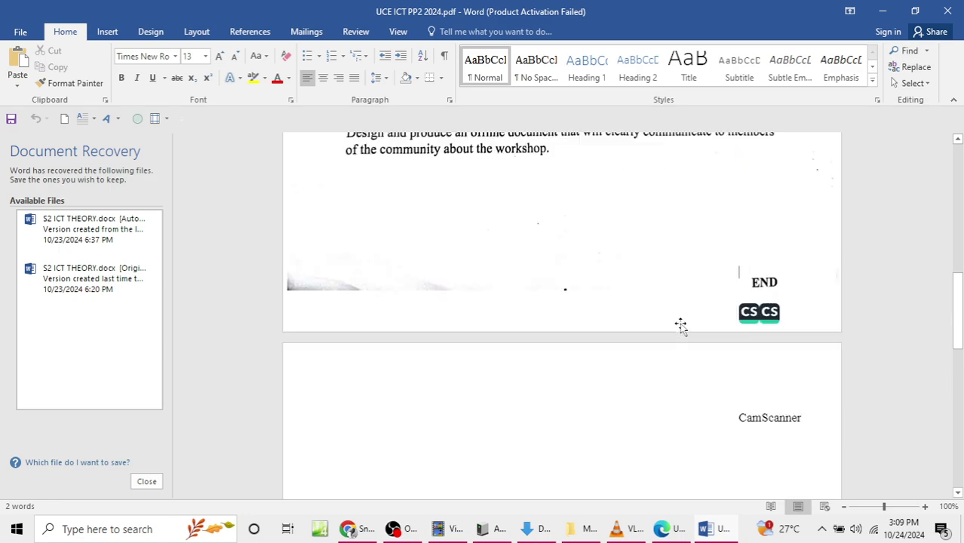
{"action": "scroll", "coordinate": [682, 326], "scroll_direction": "up", "scroll_amount": 5}
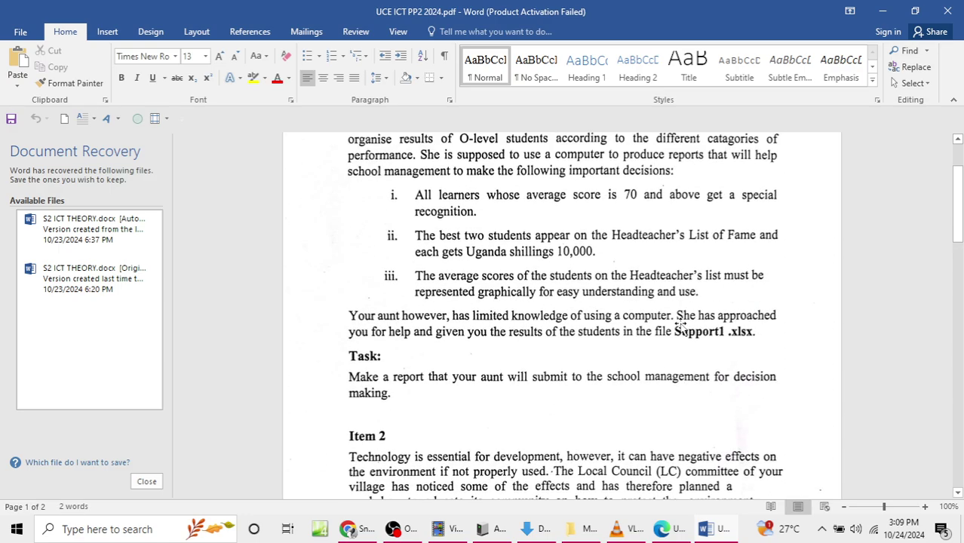
{"action": "scroll", "coordinate": [681, 326], "scroll_direction": "up", "scroll_amount": 3}
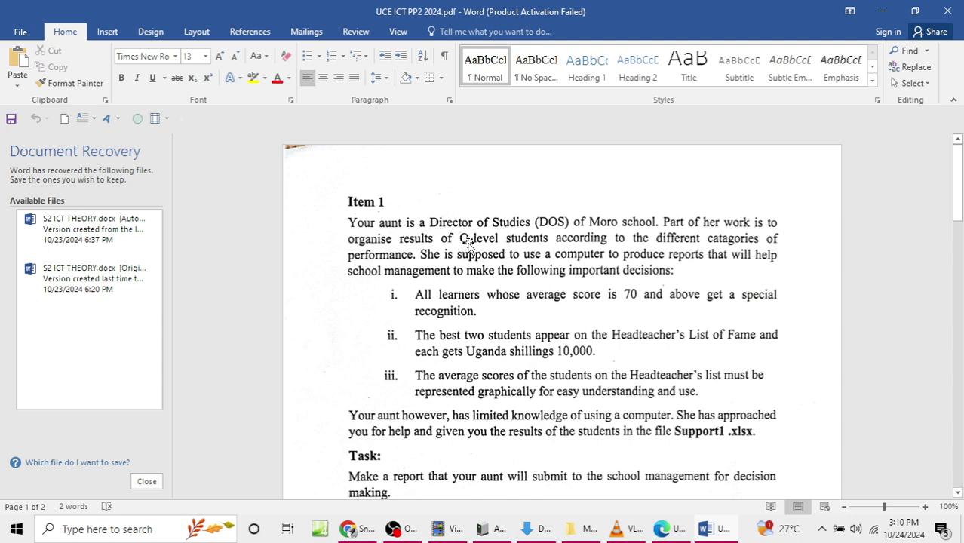
{"action": "left_click", "coordinate": [462, 239]}
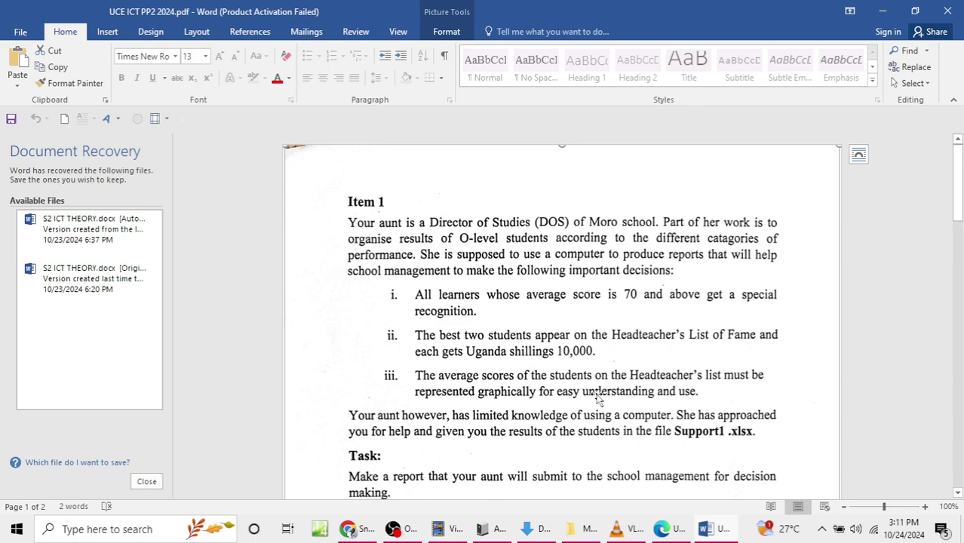
Step: Read over Item 1 and Item 2 in Word, then minimize Word
{"action": "scroll", "coordinate": [561, 393], "scroll_direction": "down", "scroll_amount": 4}
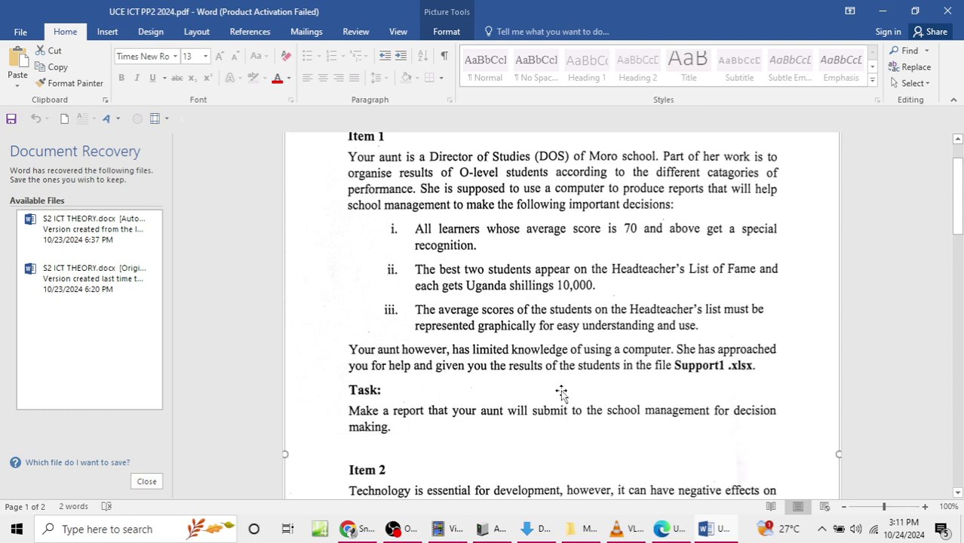
{"action": "scroll", "coordinate": [564, 373], "scroll_direction": "up", "scroll_amount": 4}
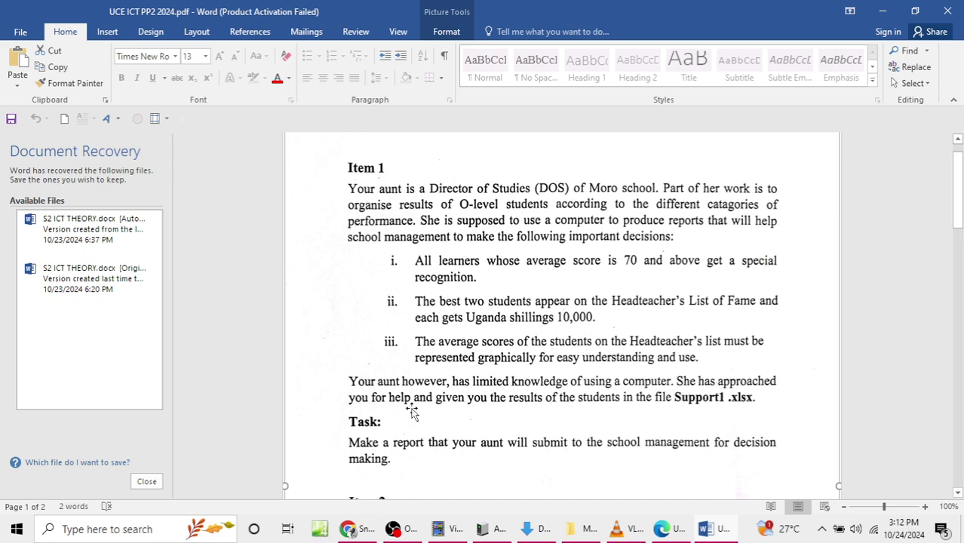
{"action": "scroll", "coordinate": [413, 407], "scroll_direction": "down", "scroll_amount": 2}
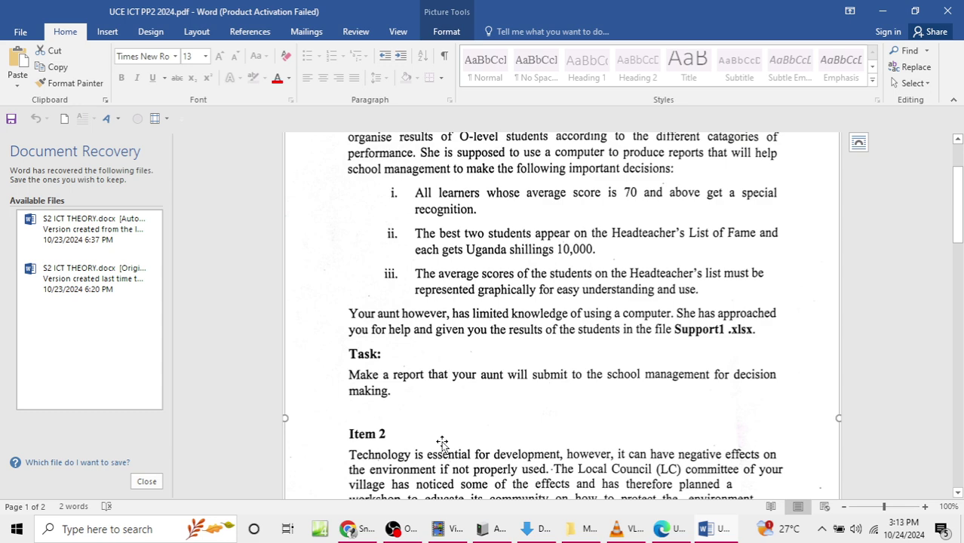
{"action": "scroll", "coordinate": [442, 453], "scroll_direction": "up", "scroll_amount": 2}
{"action": "scroll", "coordinate": [442, 452], "scroll_direction": "down", "scroll_amount": 1}
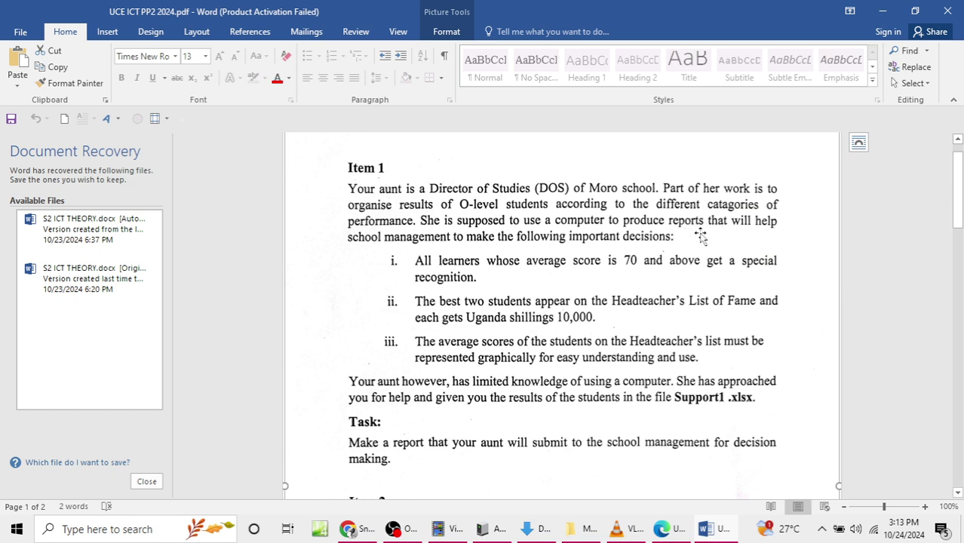
{"action": "scroll", "coordinate": [468, 445], "scroll_direction": "down", "scroll_amount": 1}
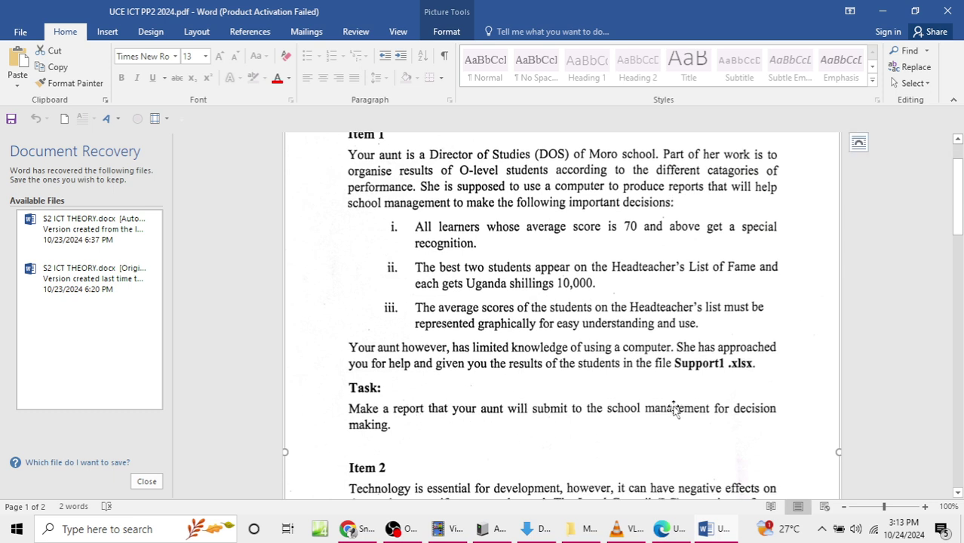
{"action": "left_click", "coordinate": [882, 10]}
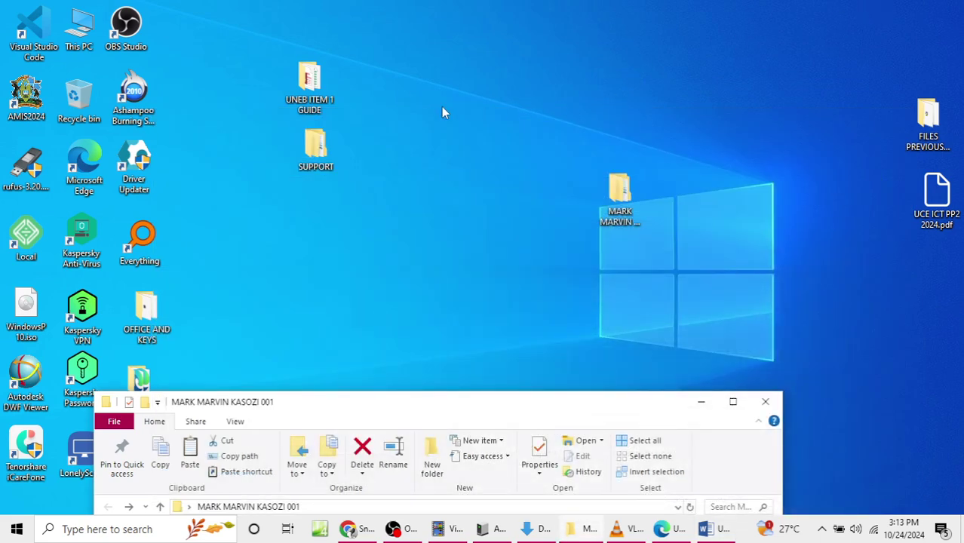
Step: Open MORO EXCEL FILE.Xlsx from the UNEB ITEM 1 GUIDE desktop folder
{"action": "double_click", "coordinate": [306, 89]}
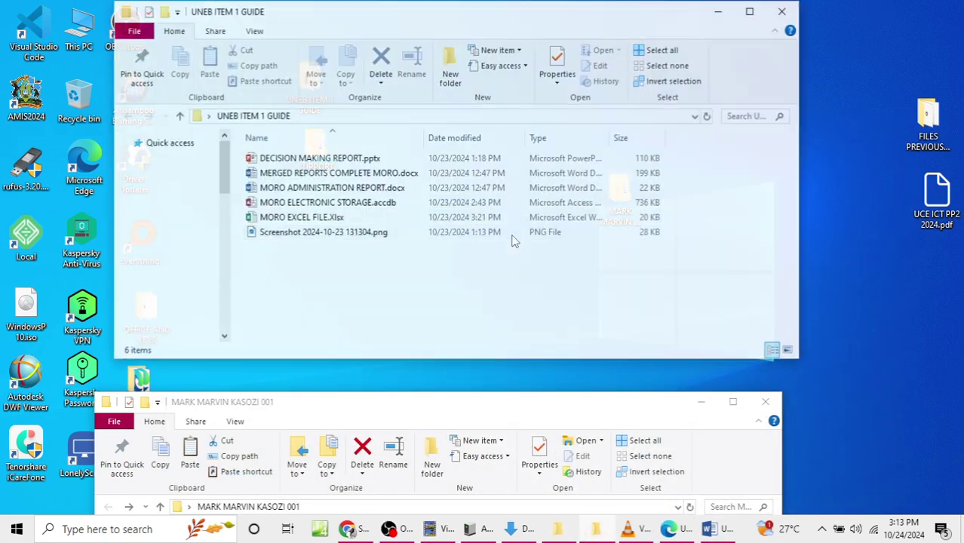
{"action": "left_click_drag", "start_coordinate": [572, 25], "coordinate": [734, 276]}
{"action": "left_click_drag", "start_coordinate": [643, 200], "coordinate": [894, 46]}
{"action": "left_click_drag", "start_coordinate": [709, 256], "coordinate": [646, 53]}
{"action": "double_click", "coordinate": [370, 267]}
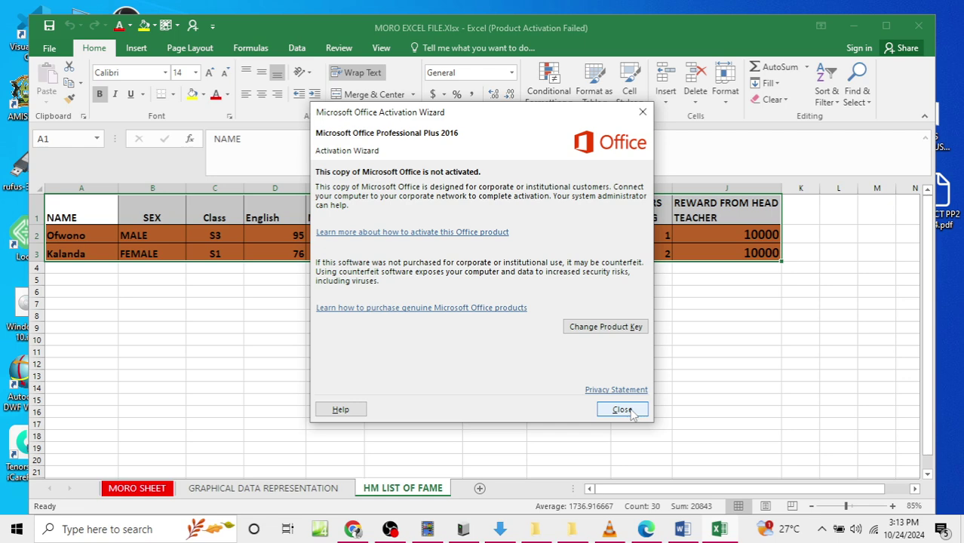
Step: Review the MORO SHEET, chart and HM LIST OF FAME sheets, then close the workbook choosing Save
{"action": "left_click", "coordinate": [622, 410]}
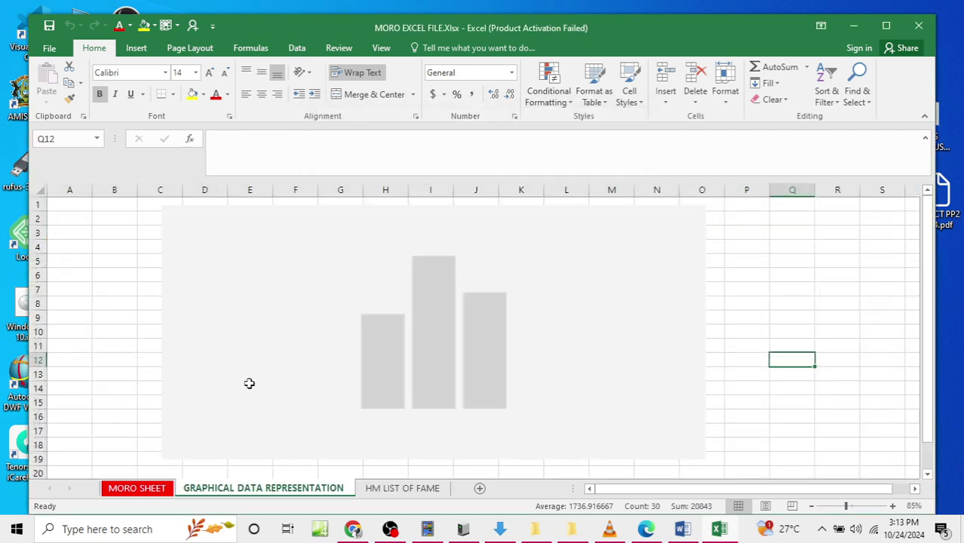
{"action": "left_click", "coordinate": [160, 489]}
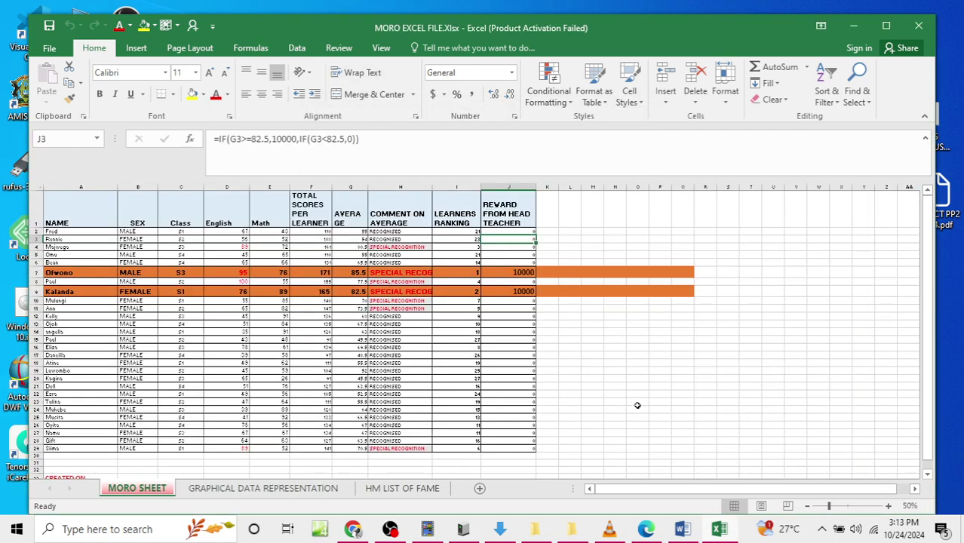
{"action": "scroll", "coordinate": [649, 339], "scroll_direction": "up", "scroll_amount": 5}
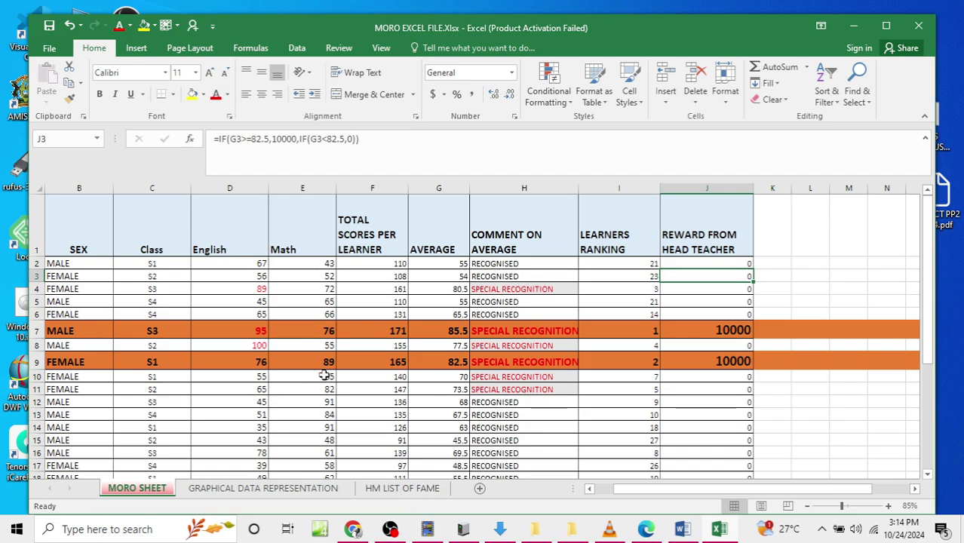
{"action": "scroll", "coordinate": [295, 286], "scroll_direction": "down", "scroll_amount": 1}
{"action": "scroll", "coordinate": [295, 286], "scroll_direction": "down", "scroll_amount": 3}
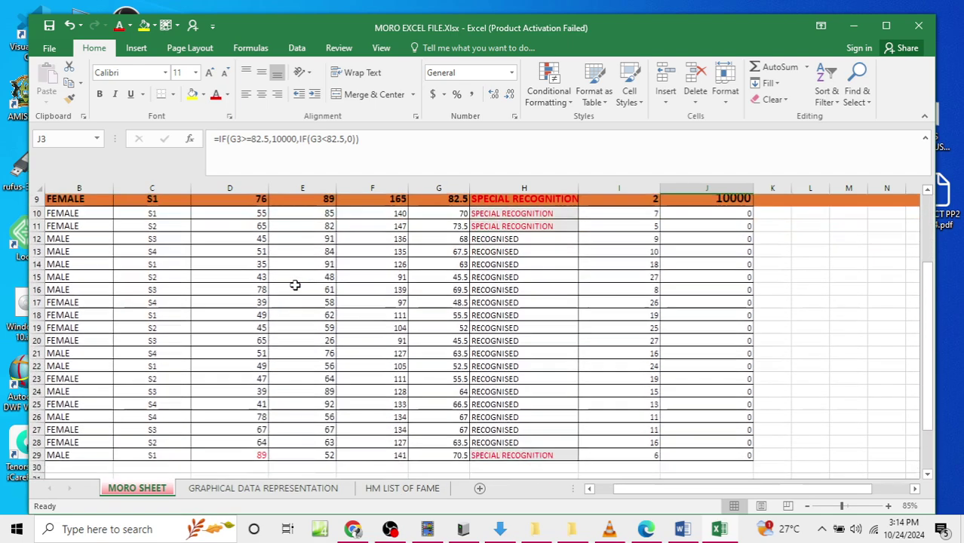
{"action": "left_click", "coordinate": [259, 492]}
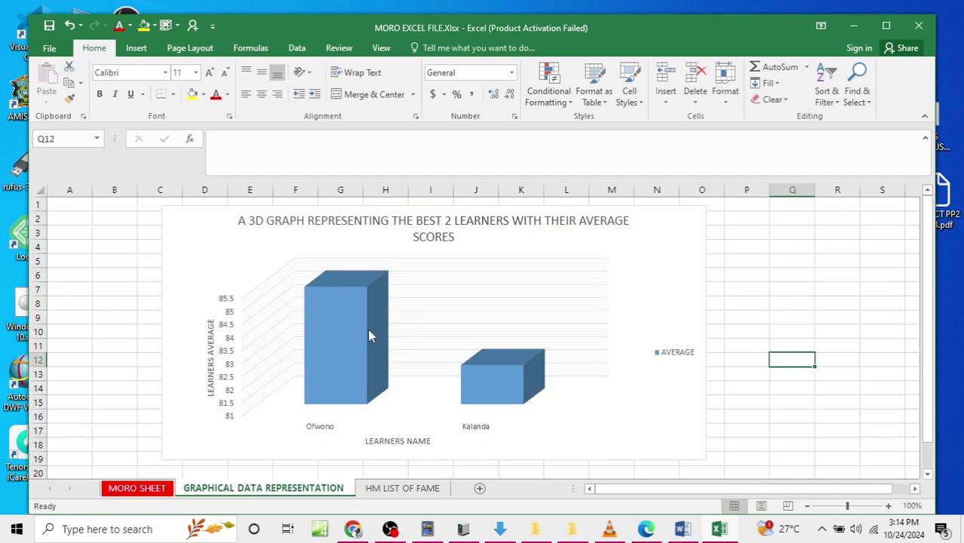
{"action": "left_click", "coordinate": [381, 491]}
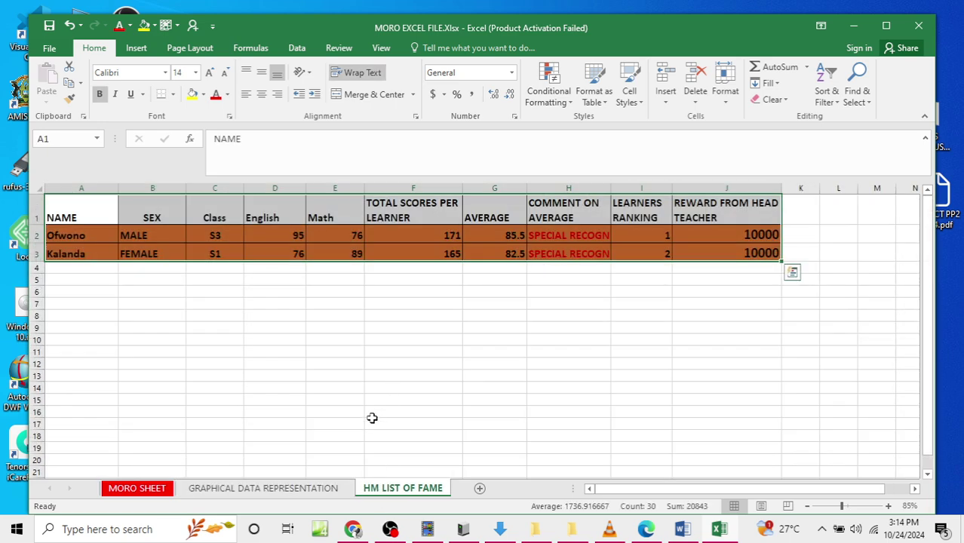
{"action": "left_click", "coordinate": [470, 6]}
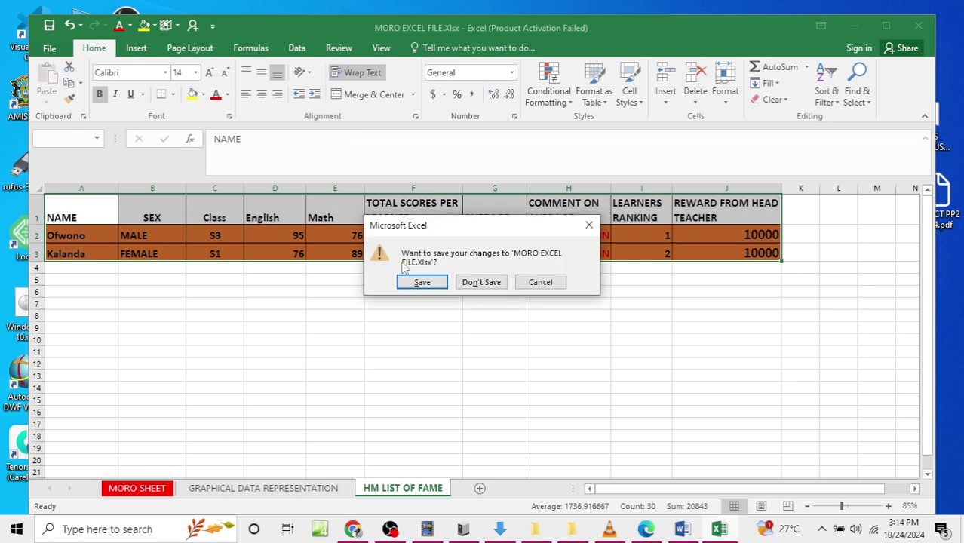
{"action": "left_click", "coordinate": [419, 277]}
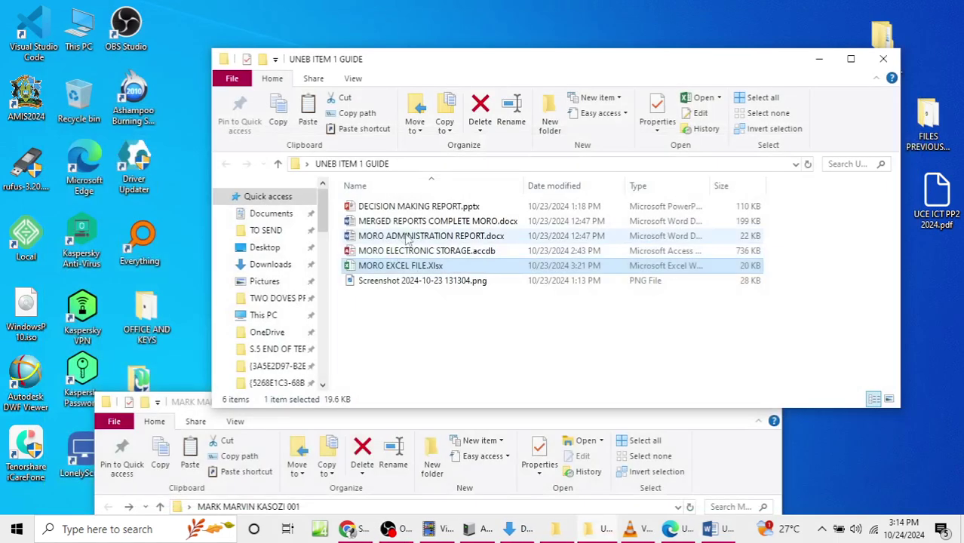
Step: Open the MORO ELECTRONIC STORAGE database and view the MORO SHEET and HM LIST OF FAME tables
{"action": "left_click", "coordinate": [375, 255]}
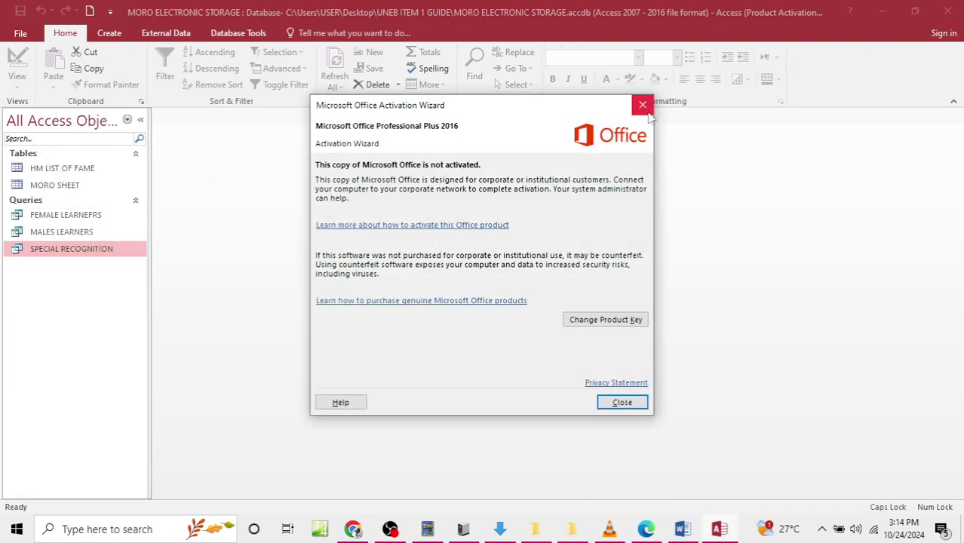
{"action": "left_click", "coordinate": [643, 104]}
{"action": "left_click", "coordinate": [58, 168]}
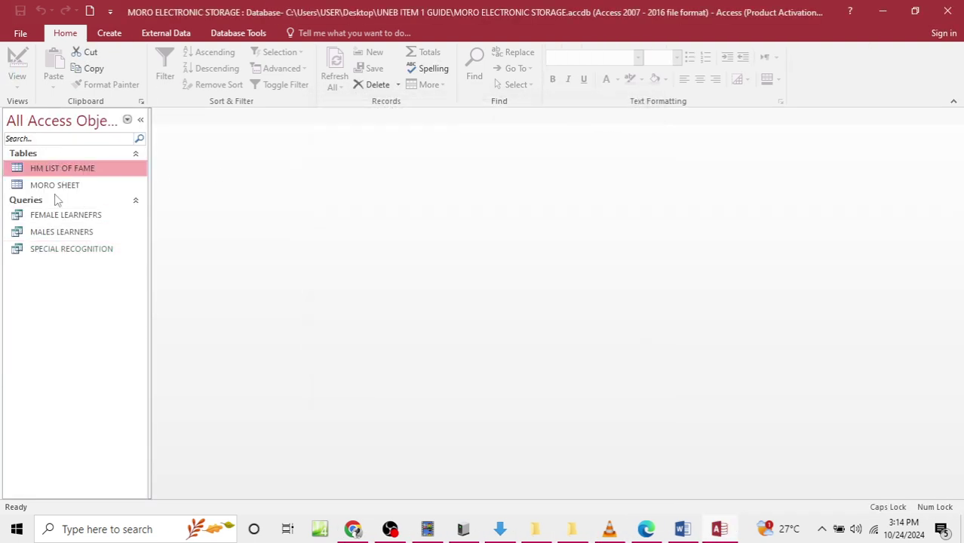
{"action": "double_click", "coordinate": [59, 193]}
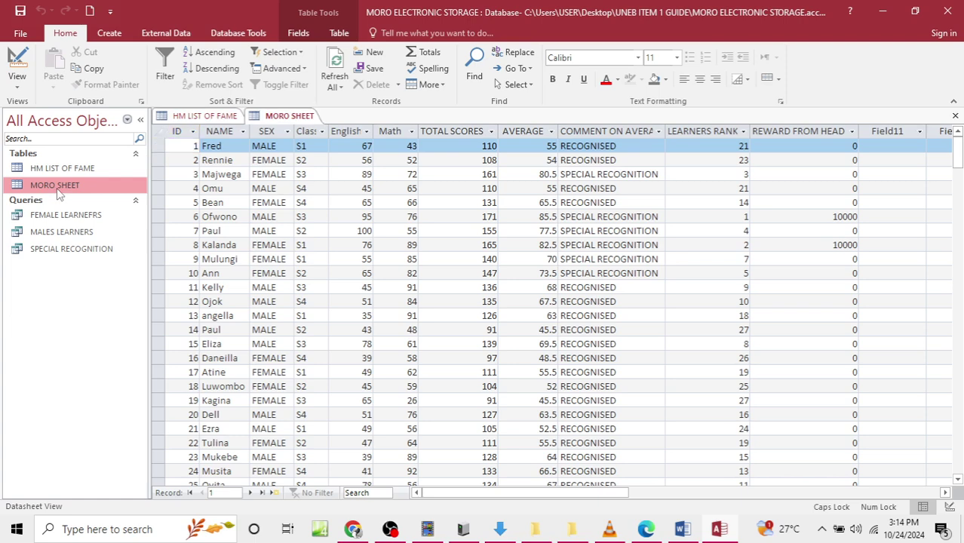
{"action": "left_click", "coordinate": [68, 169]}
{"action": "double_click", "coordinate": [78, 173]}
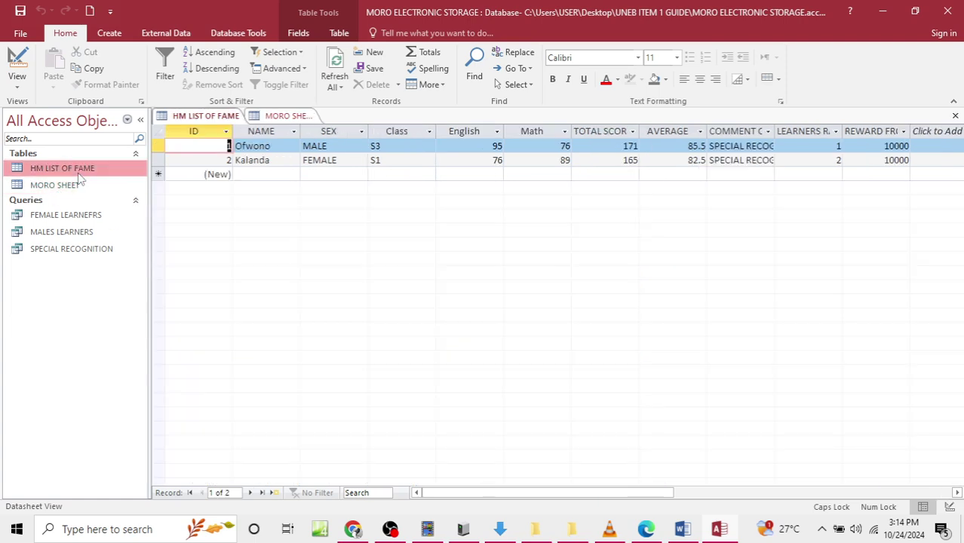
Step: View the FEMALE LEARNERS, MALES LEARNERS and SPECIAL RECOGNITION queries, then close Access
{"action": "double_click", "coordinate": [79, 214]}
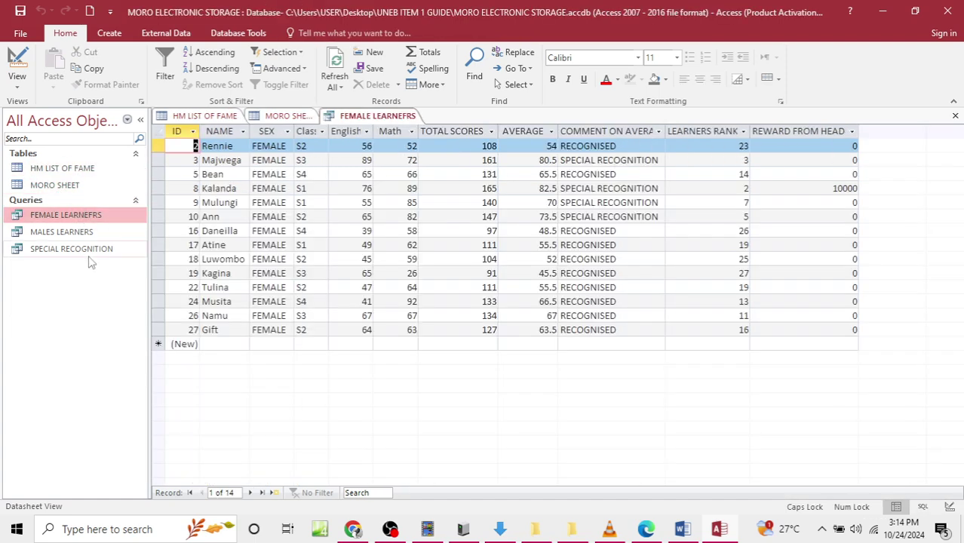
{"action": "double_click", "coordinate": [62, 231]}
{"action": "left_click", "coordinate": [68, 249]}
{"action": "double_click", "coordinate": [68, 253]}
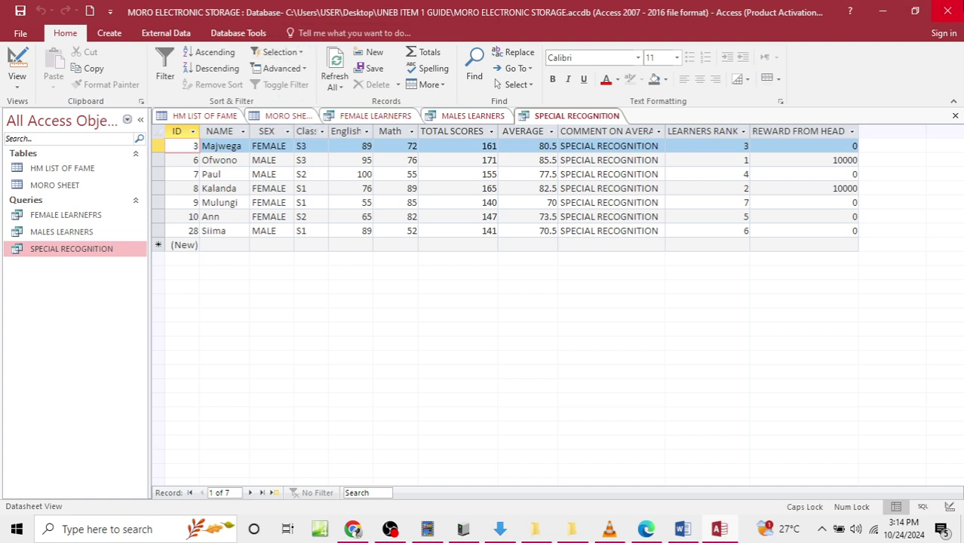
{"action": "left_click", "coordinate": [948, 11]}
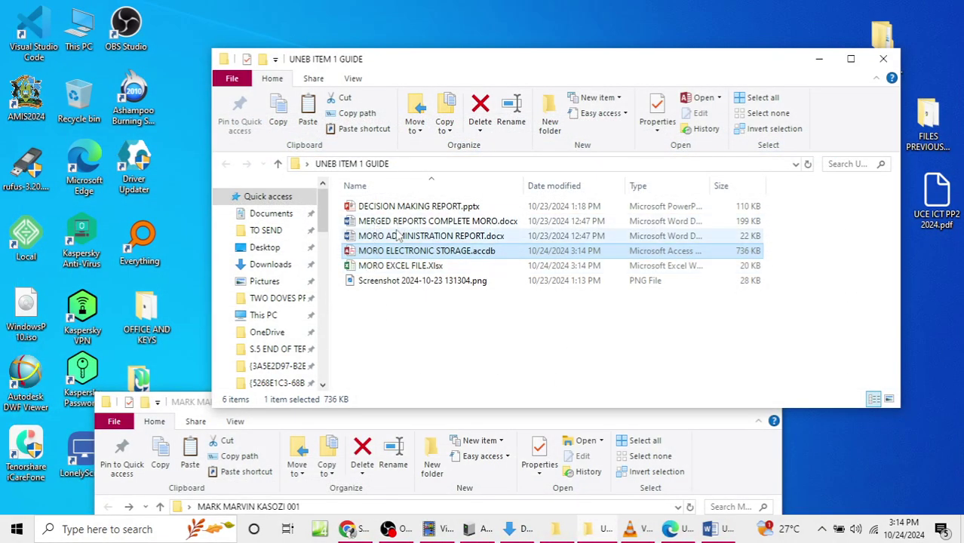
Step: Open the MORO ADMINISTRATION REPORT.docx merge template, accept the SQL data-source prompt, look it over, and close it
{"action": "left_click", "coordinate": [397, 237]}
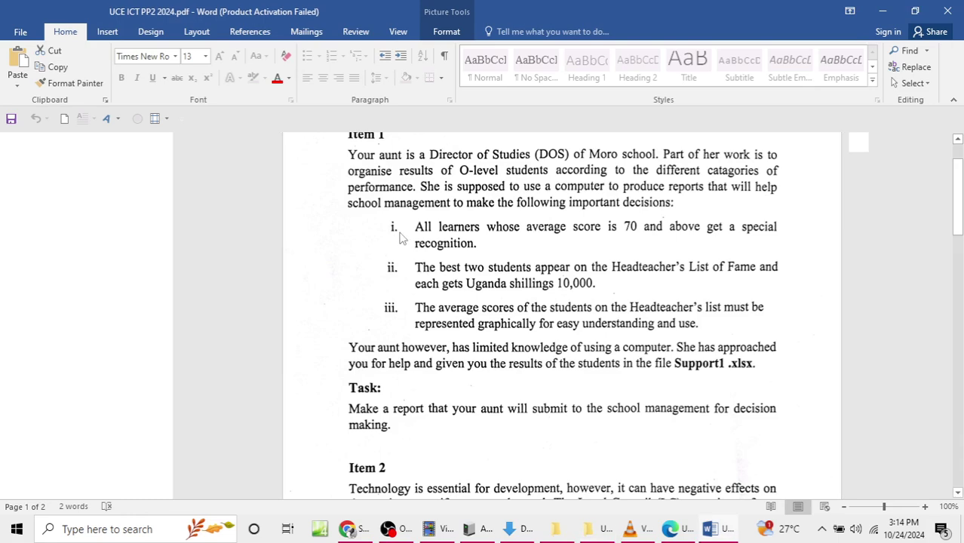
{"action": "left_click", "coordinate": [458, 331]}
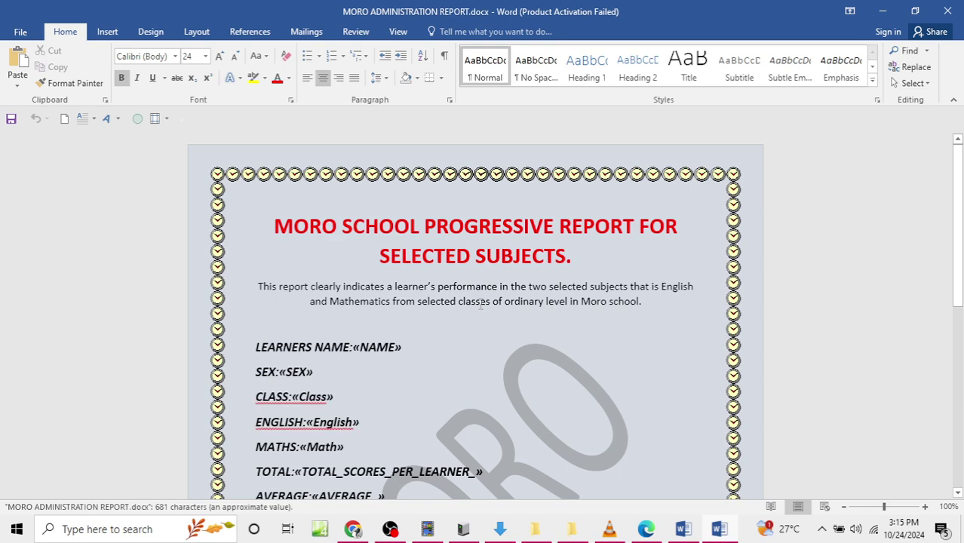
{"action": "scroll", "coordinate": [377, 286], "scroll_direction": "down", "scroll_amount": 3}
{"action": "scroll", "coordinate": [376, 279], "scroll_direction": "up", "scroll_amount": 3}
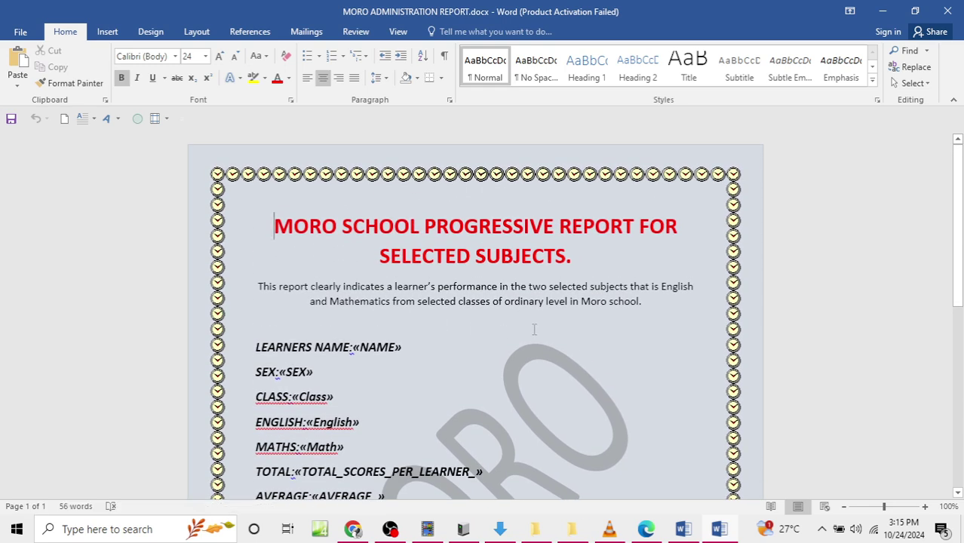
{"action": "scroll", "coordinate": [563, 337], "scroll_direction": "down", "scroll_amount": 5}
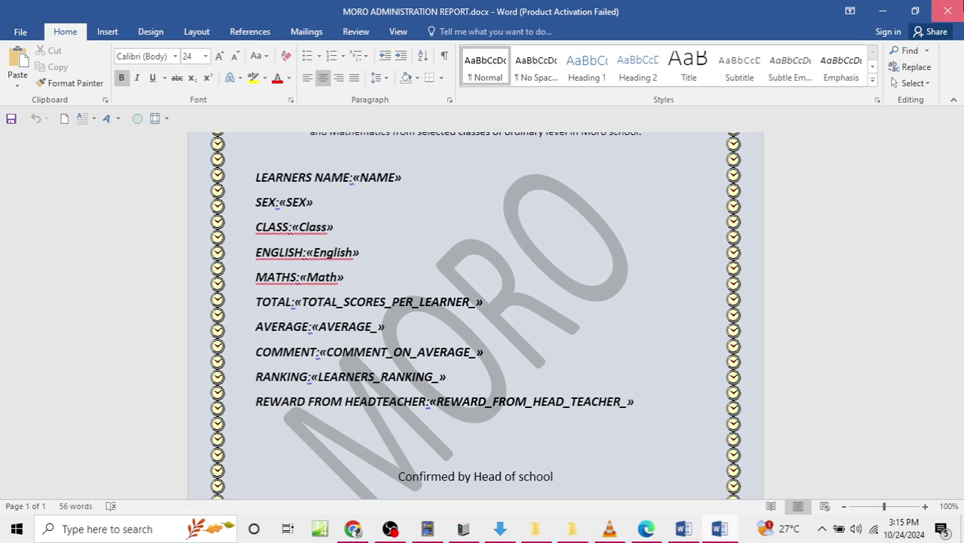
{"action": "left_click", "coordinate": [936, 6]}
Step: Open MERGED REPORTS COMPLETE MORO.docx, scroll through the merged learner reports, and close it
{"action": "left_click", "coordinate": [883, 11]}
{"action": "left_click", "coordinate": [431, 221]}
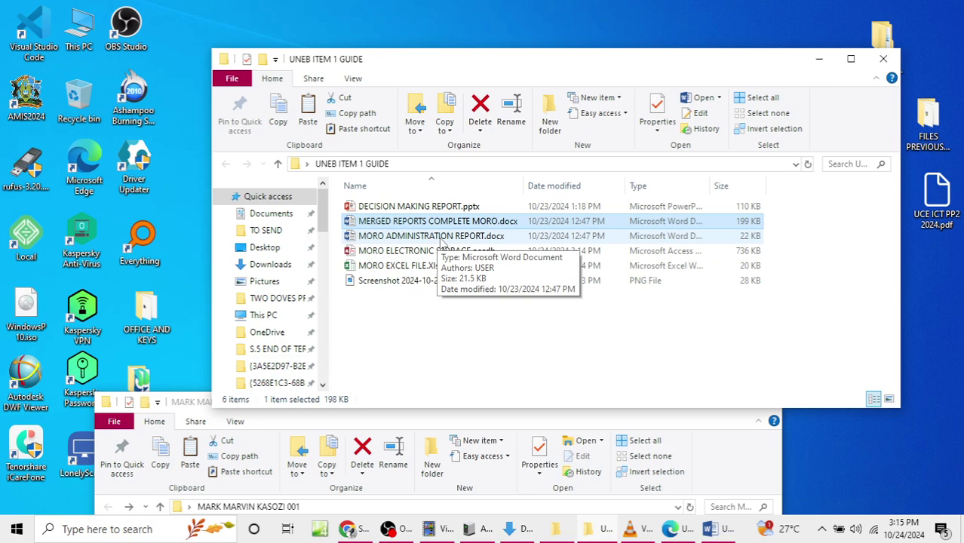
{"action": "double_click", "coordinate": [421, 221]}
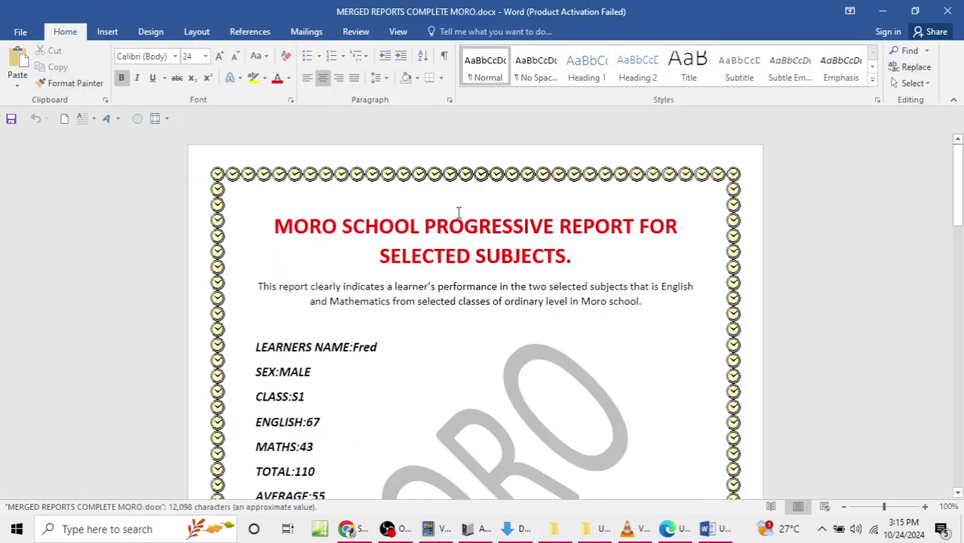
{"action": "scroll", "coordinate": [449, 235], "scroll_direction": "down", "scroll_amount": 20}
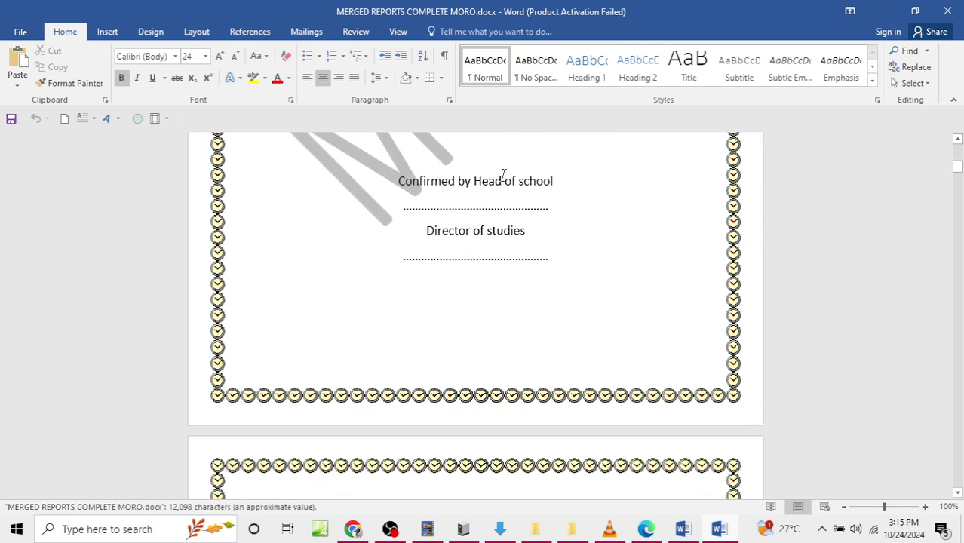
{"action": "left_click", "coordinate": [948, 10]}
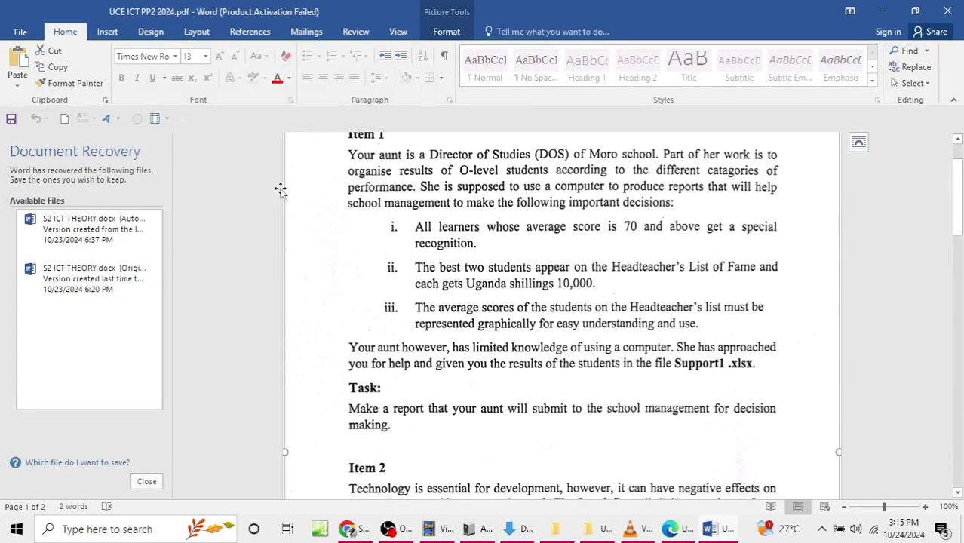
{"action": "left_click", "coordinate": [883, 11]}
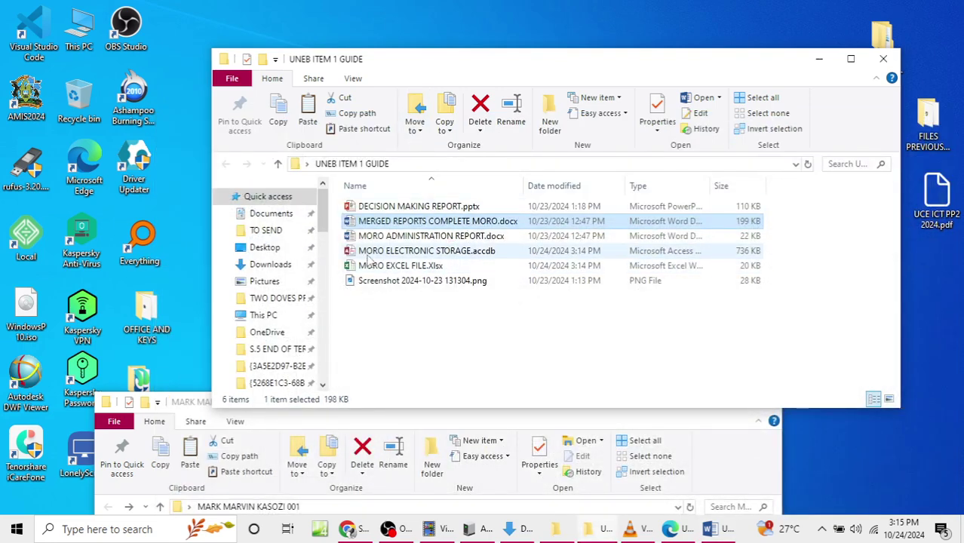
Step: Open DECISION MAKING REPORT.pptx after rereading the exam task, and dismiss the activation prompt
{"action": "left_click", "coordinate": [352, 211]}
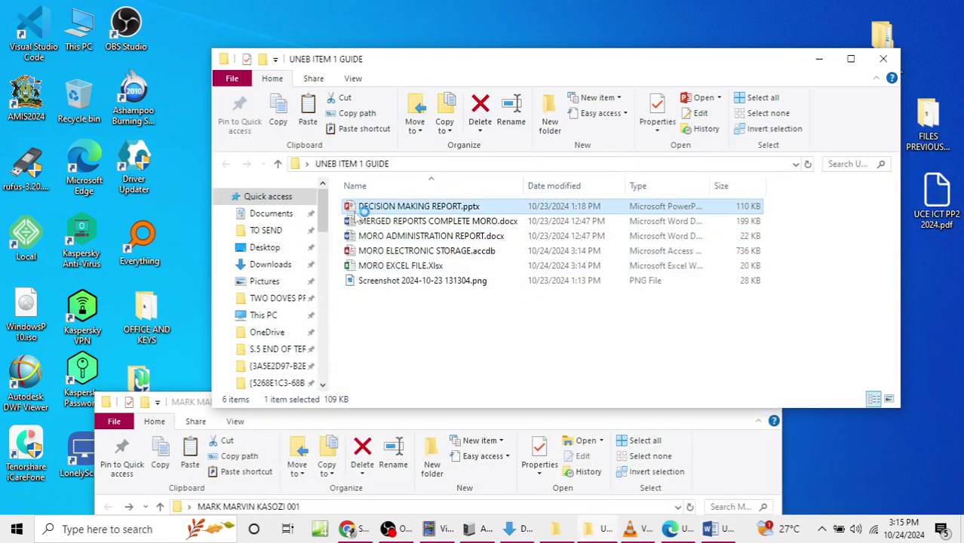
{"action": "left_click", "coordinate": [727, 531]}
{"action": "scroll", "coordinate": [498, 347], "scroll_direction": "down", "scroll_amount": 2}
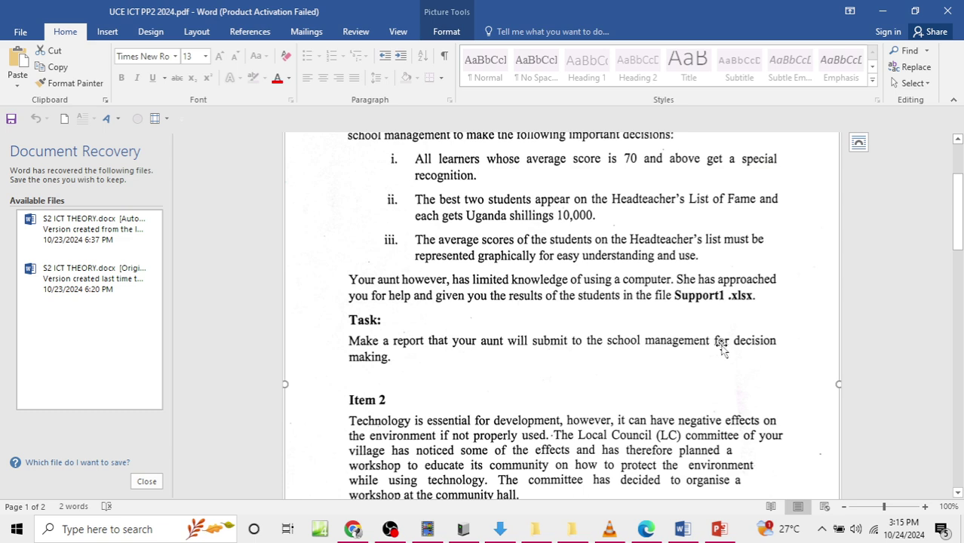
{"action": "left_click", "coordinate": [949, 7]}
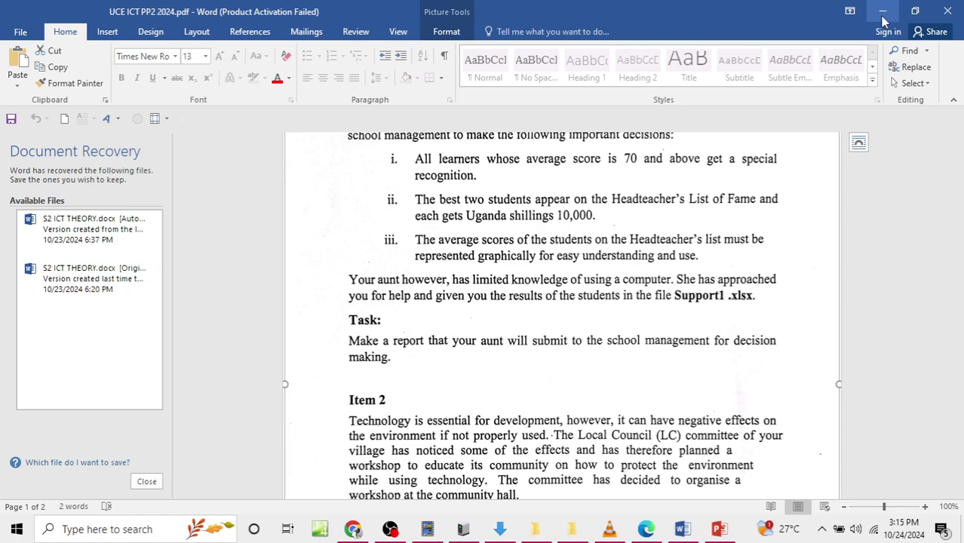
{"action": "left_click", "coordinate": [643, 105]}
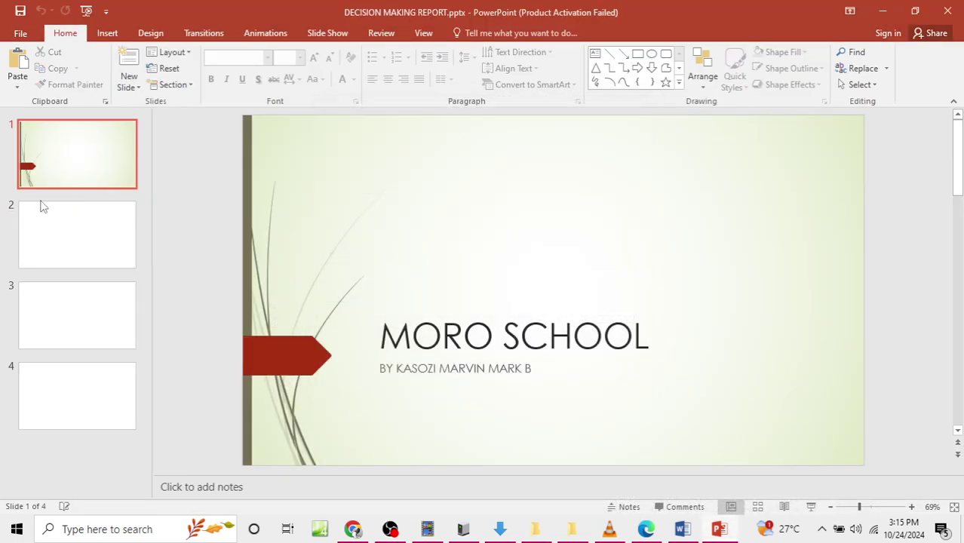
Step: Look through slides 2, 3 and 4, ending on the 3D average-score graph, then close the presentation
{"action": "left_click", "coordinate": [56, 235]}
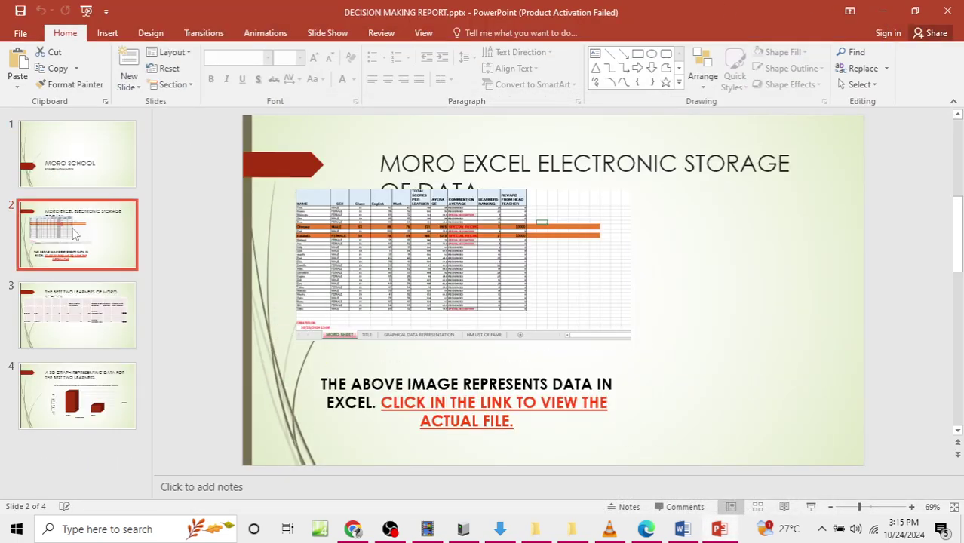
{"action": "left_click", "coordinate": [55, 315]}
{"action": "left_click", "coordinate": [85, 218]}
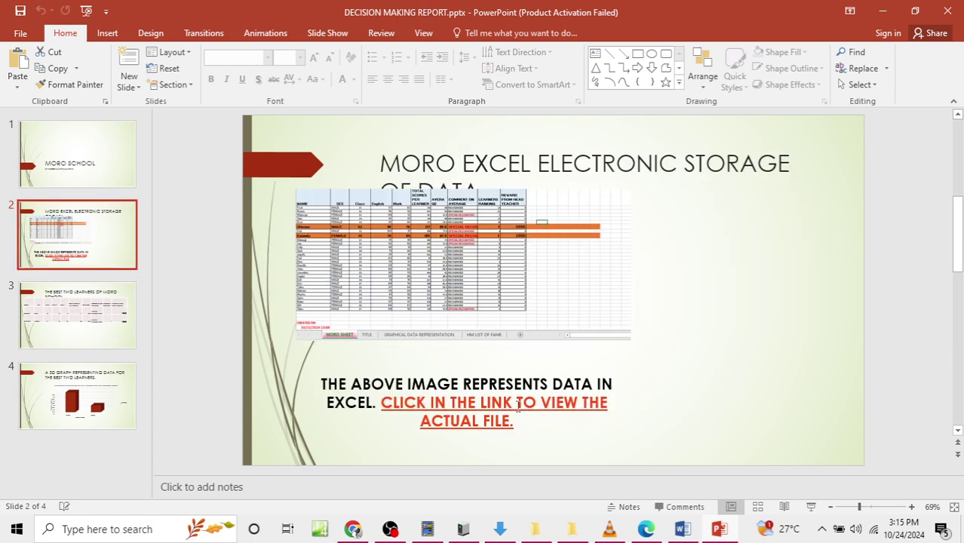
{"action": "left_click", "coordinate": [509, 407]}
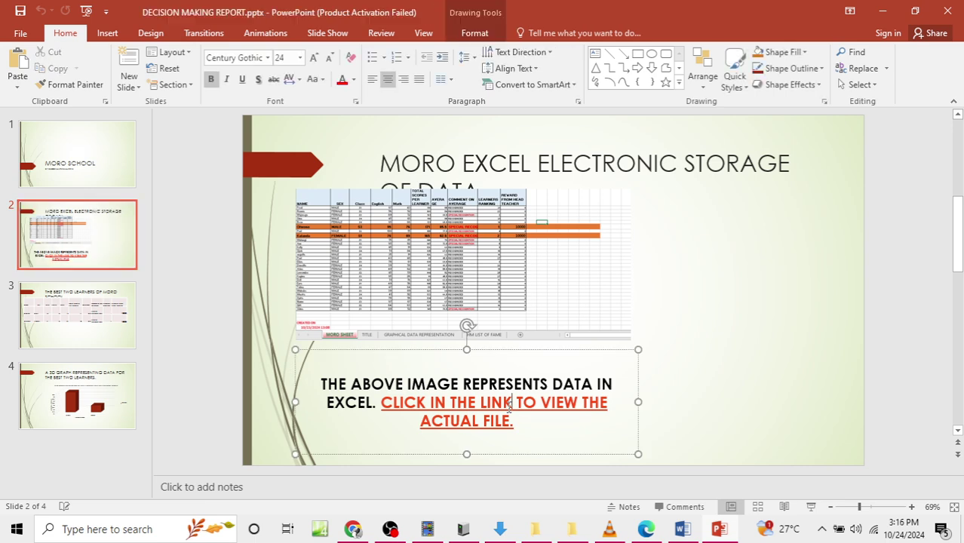
{"action": "left_click", "coordinate": [80, 321]}
{"action": "left_click", "coordinate": [79, 396]}
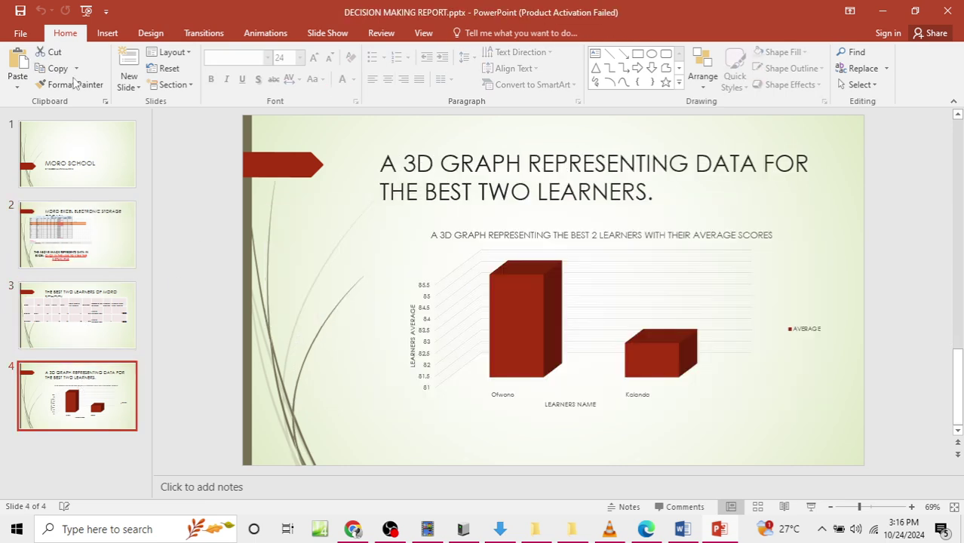
{"action": "left_click", "coordinate": [948, 11]}
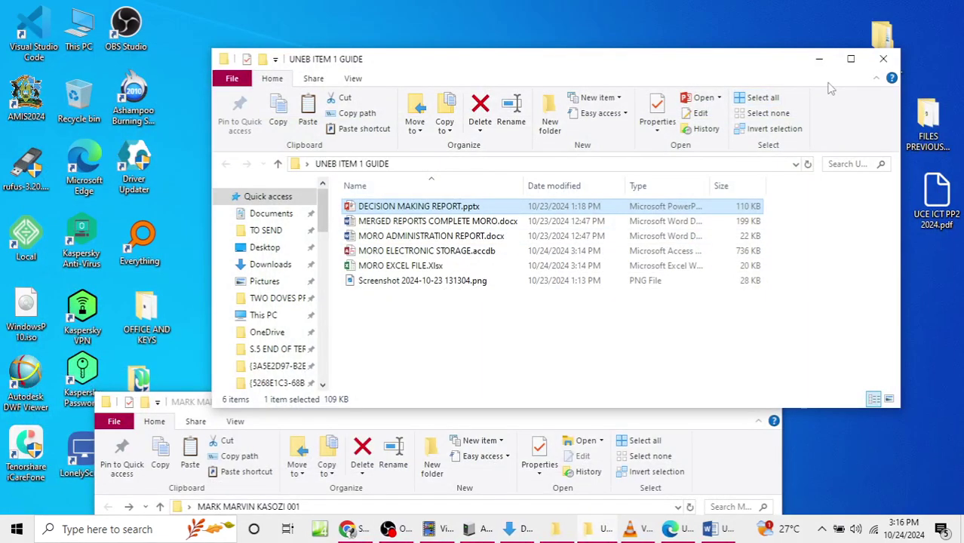
Step: Close the UNEB ITEM 1 GUIDE window and move the other folder window to uncover the desktop icons
{"action": "left_click", "coordinate": [882, 61]}
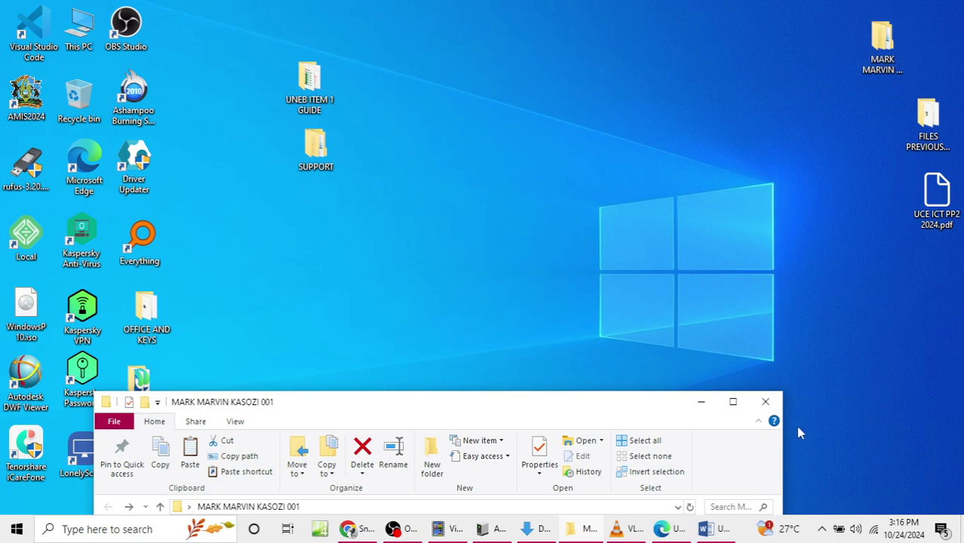
{"action": "left_click_drag", "start_coordinate": [667, 405], "coordinate": [685, 80]}
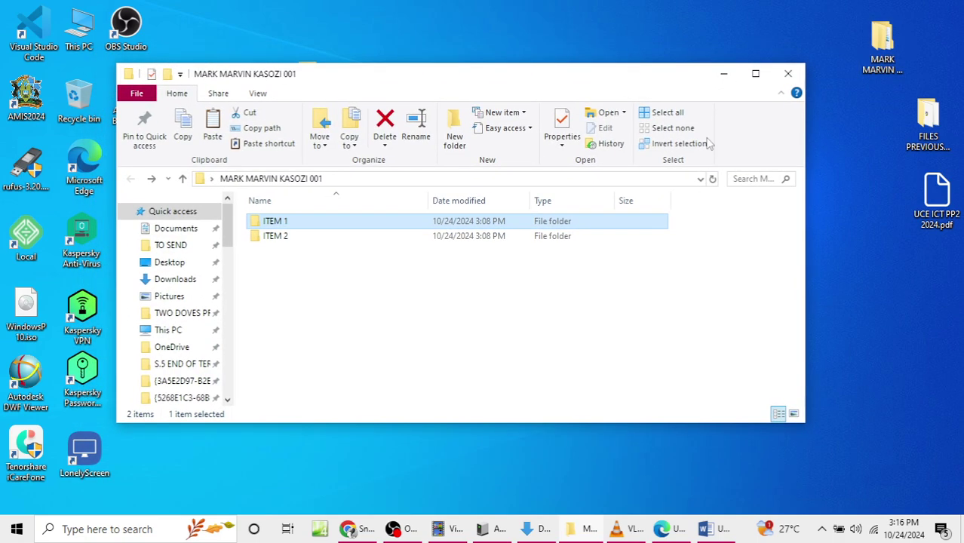
{"action": "left_click", "coordinate": [721, 530]}
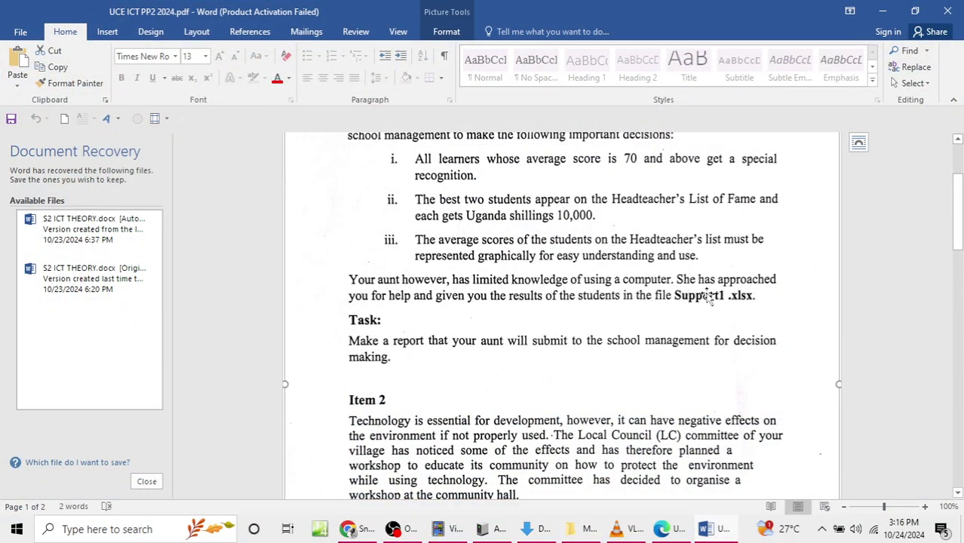
{"action": "left_click", "coordinate": [880, 12]}
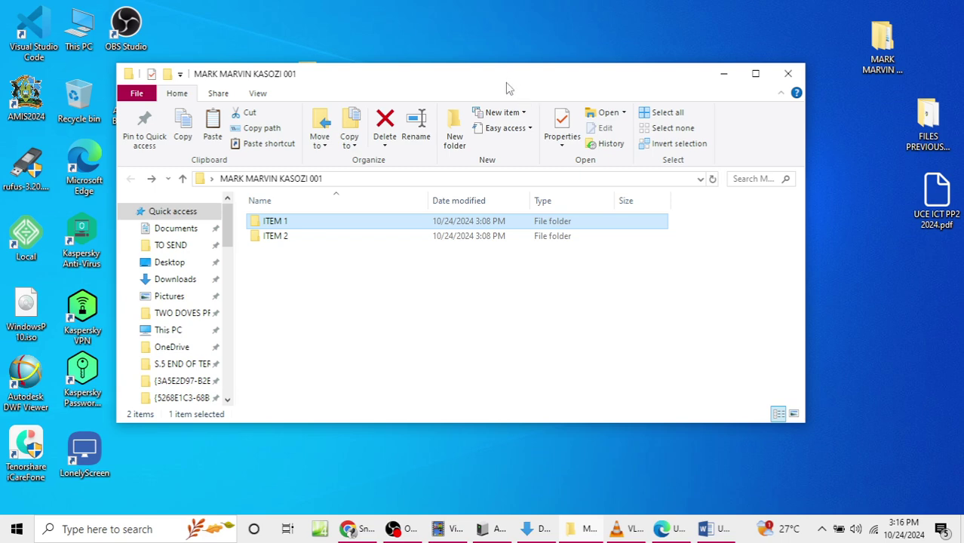
{"action": "left_click_drag", "start_coordinate": [507, 88], "coordinate": [603, 298]}
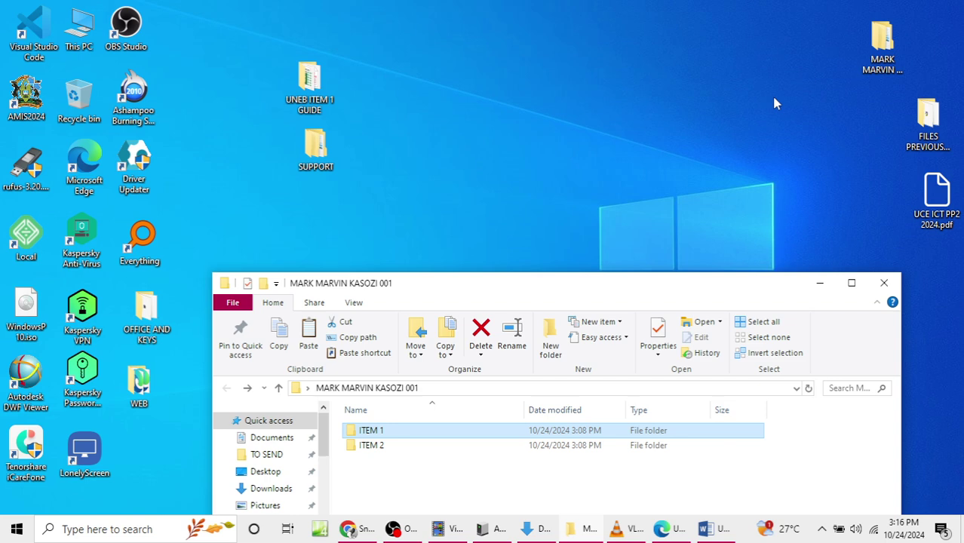
{"action": "left_click_drag", "start_coordinate": [725, 287], "coordinate": [815, 317]}
Step: Go into FILES PREVIOUSLY ON COMPUTER > FILES TO TRANSFER > SUPPORT FILE 840_2C_BANK_ ITEM1_2024 and select Support 1
{"action": "double_click", "coordinate": [928, 128]}
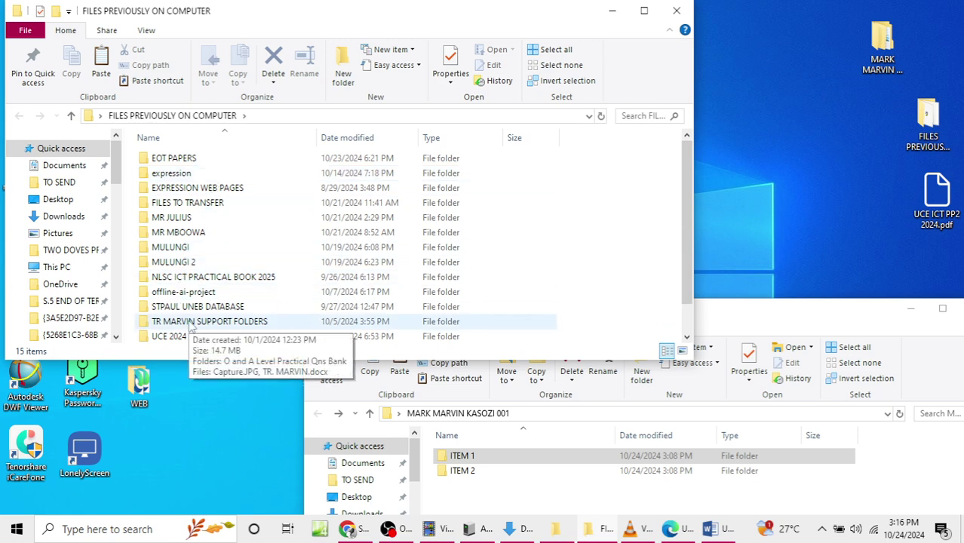
{"action": "double_click", "coordinate": [189, 203]}
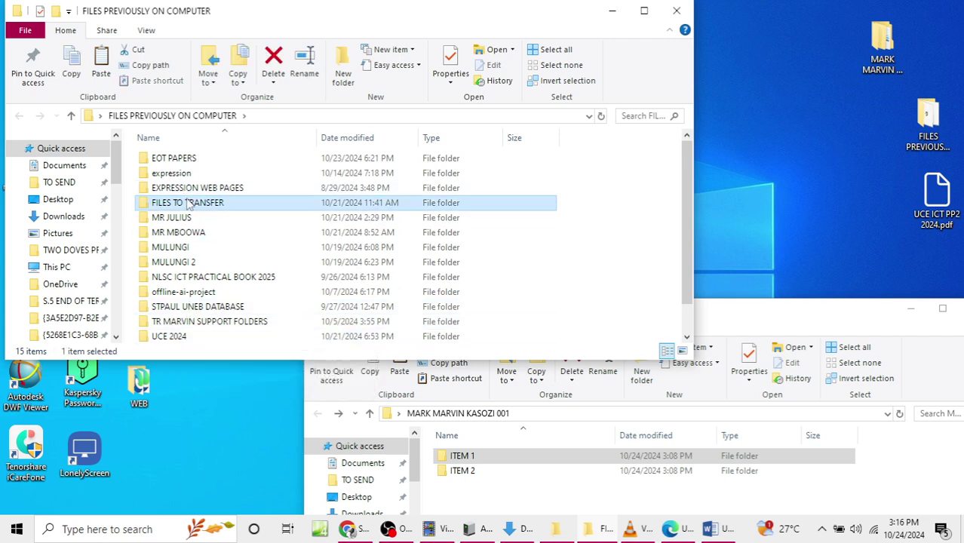
{"action": "double_click", "coordinate": [202, 160]}
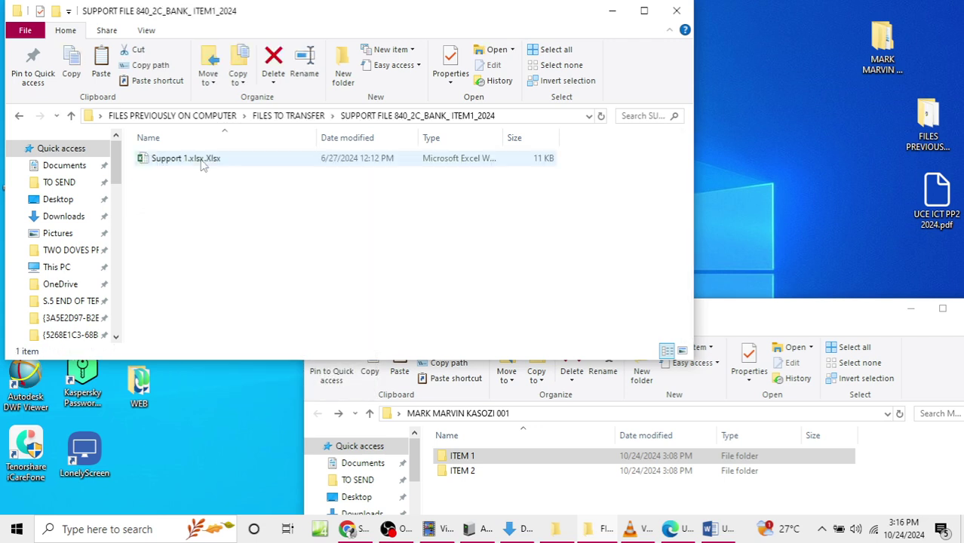
{"action": "left_click", "coordinate": [163, 162]}
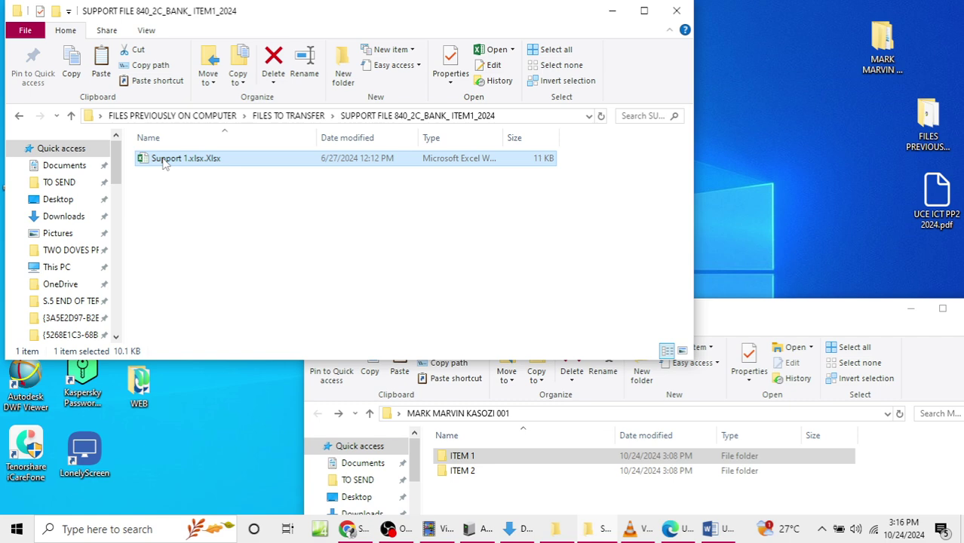
Step: Copy the Support 1 workbook and bring the candidate's folder window into full view
{"action": "right_click", "coordinate": [163, 162]}
{"action": "left_click", "coordinate": [197, 430]}
{"action": "left_click", "coordinate": [598, 12]}
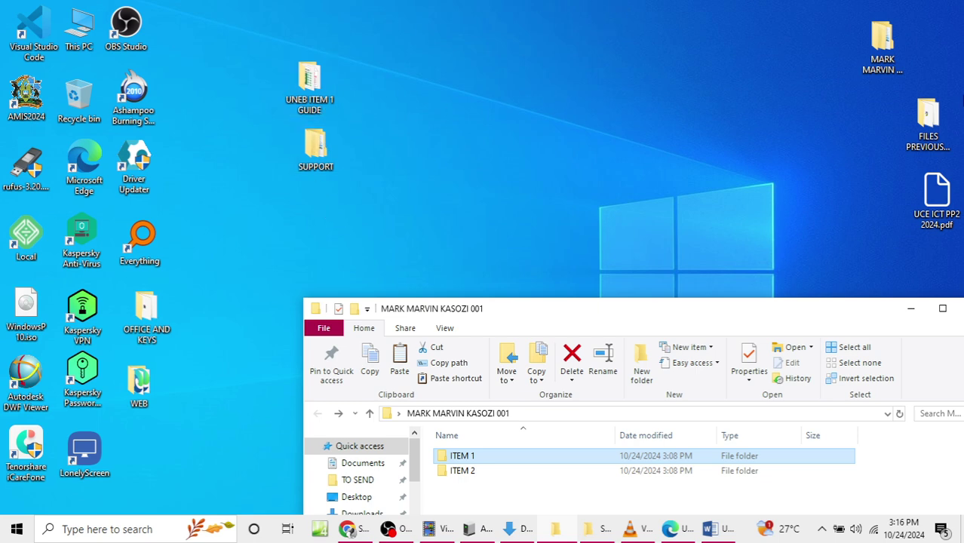
{"action": "double_click", "coordinate": [896, 60]}
{"action": "left_click", "coordinate": [879, 68]}
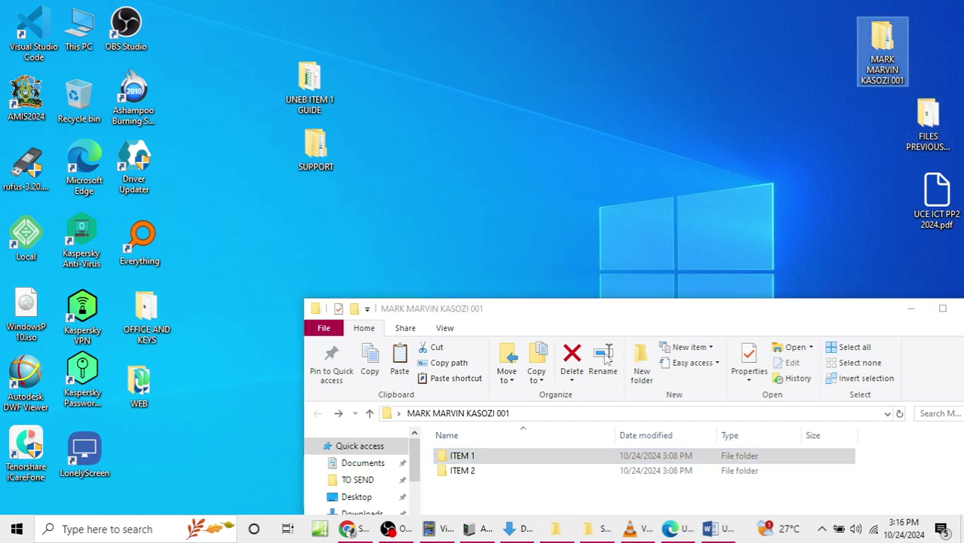
{"action": "left_click_drag", "start_coordinate": [673, 318], "coordinate": [646, 170]}
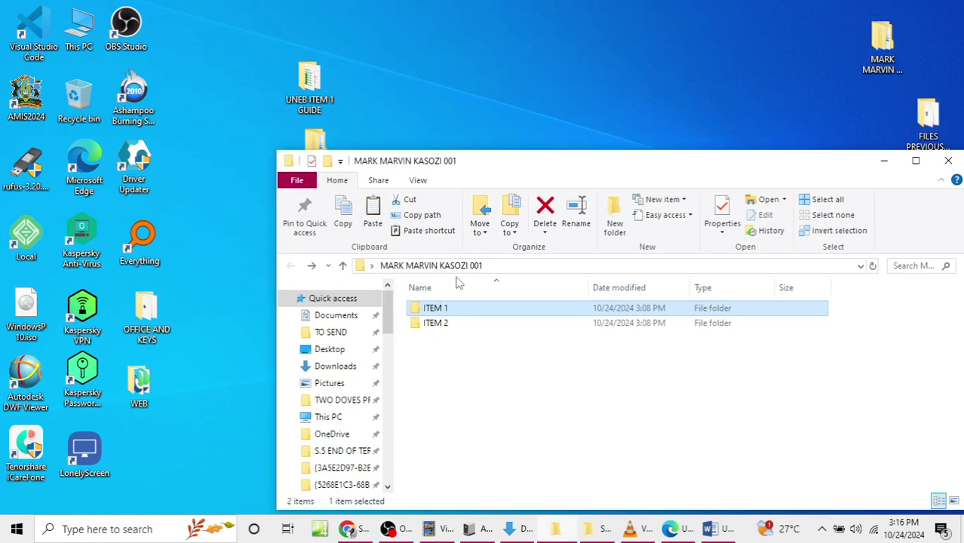
Step: Open the ITEM 1 folder, paste Support 1.xlsx.Xlsx into it, and reposition the window
{"action": "double_click", "coordinate": [446, 313]}
{"action": "right_click", "coordinate": [434, 308]}
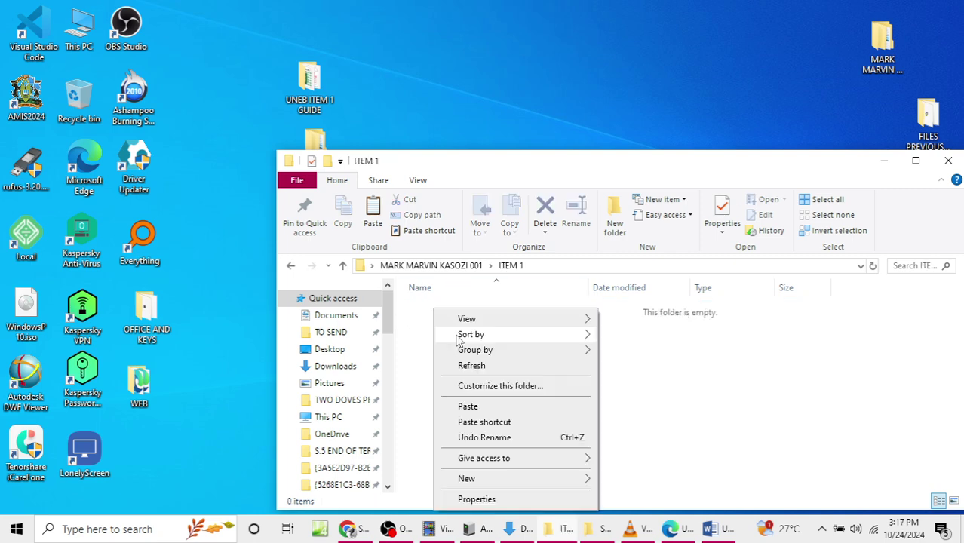
{"action": "left_click", "coordinate": [463, 405]}
{"action": "left_click_drag", "start_coordinate": [737, 157], "coordinate": [715, 54]}
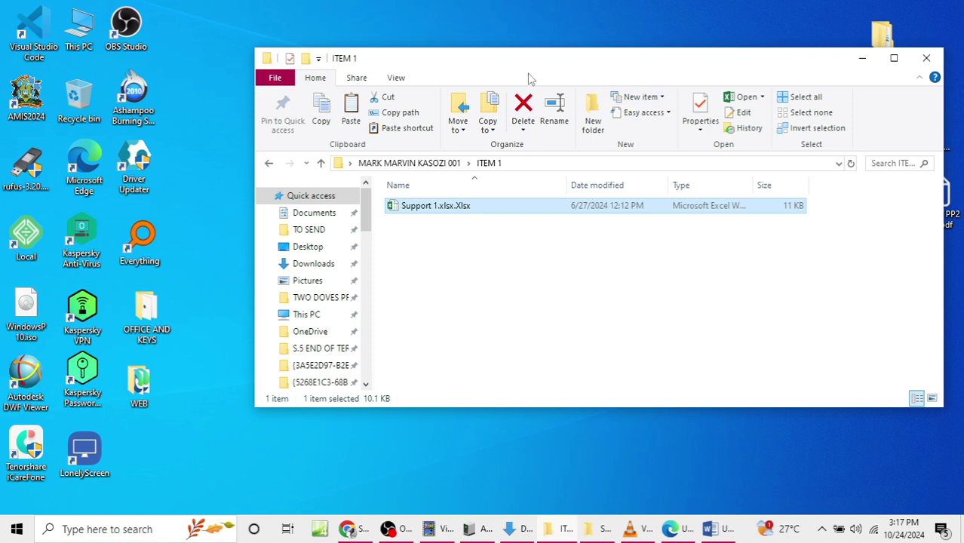
{"action": "left_click_drag", "start_coordinate": [526, 66], "coordinate": [475, 67]}
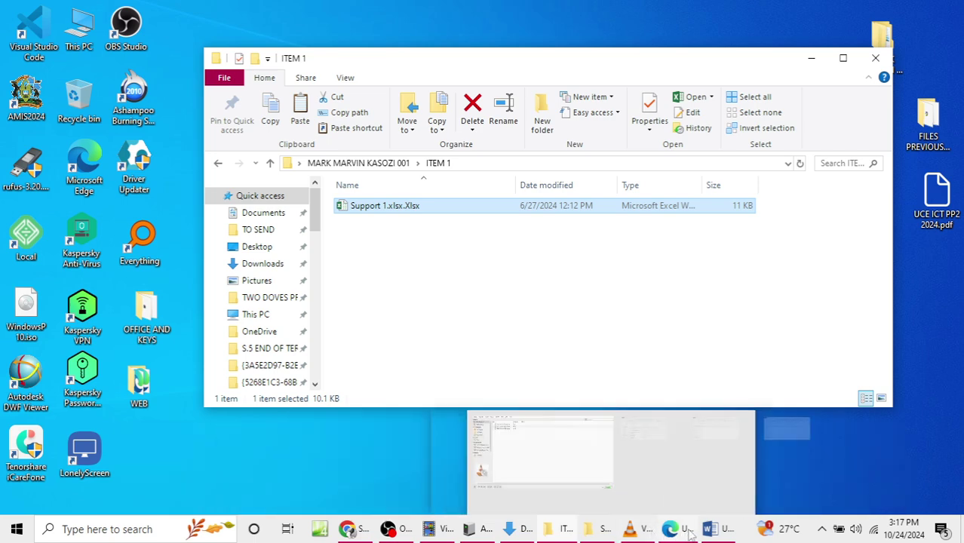
Step: Bring the UCE ICT PP2 2024 exam paper forward in Word and scroll up to the Item 1 Moro results task
{"action": "left_click", "coordinate": [738, 534]}
{"action": "mouse_move", "coordinate": [733, 532]}
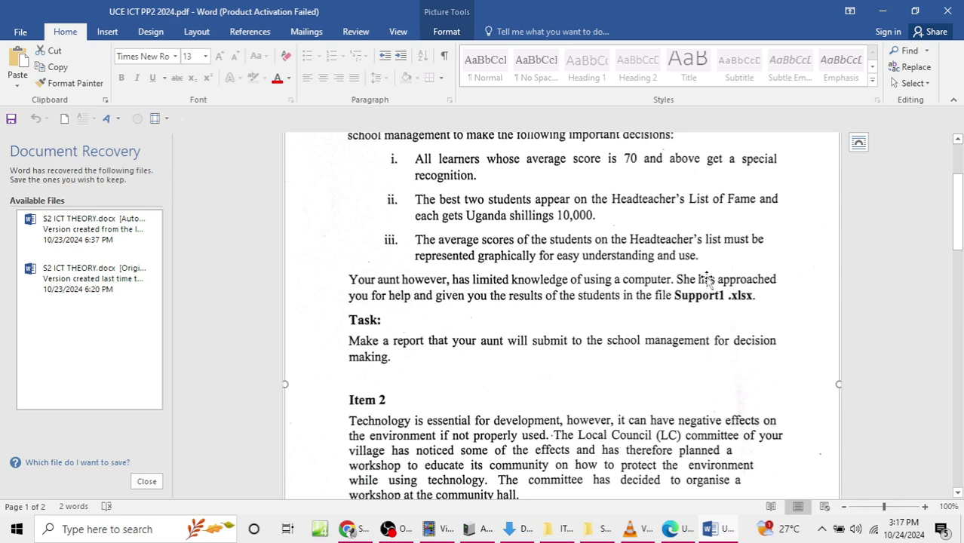
{"action": "scroll", "coordinate": [680, 298], "scroll_direction": "up", "scroll_amount": 2}
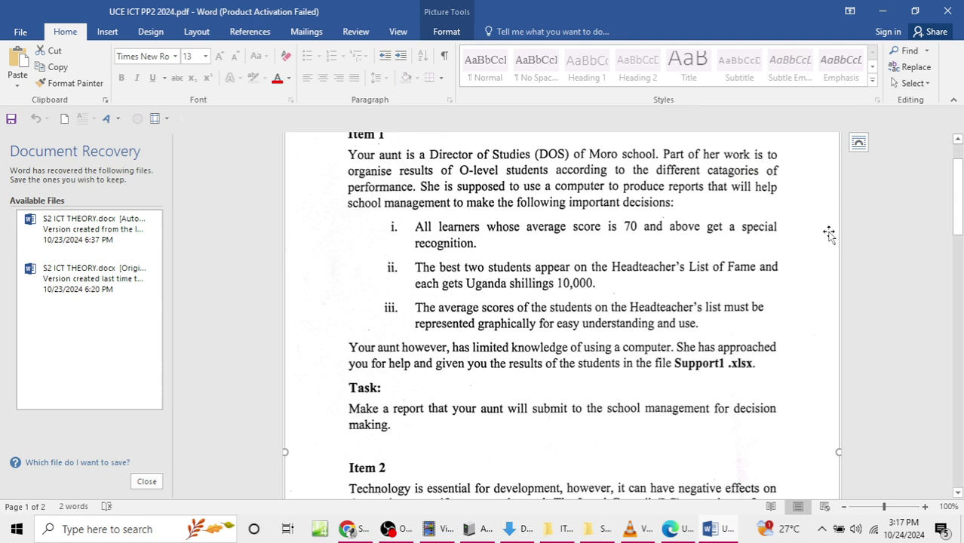
{"action": "scroll", "coordinate": [510, 211], "scroll_direction": "up", "scroll_amount": 2}
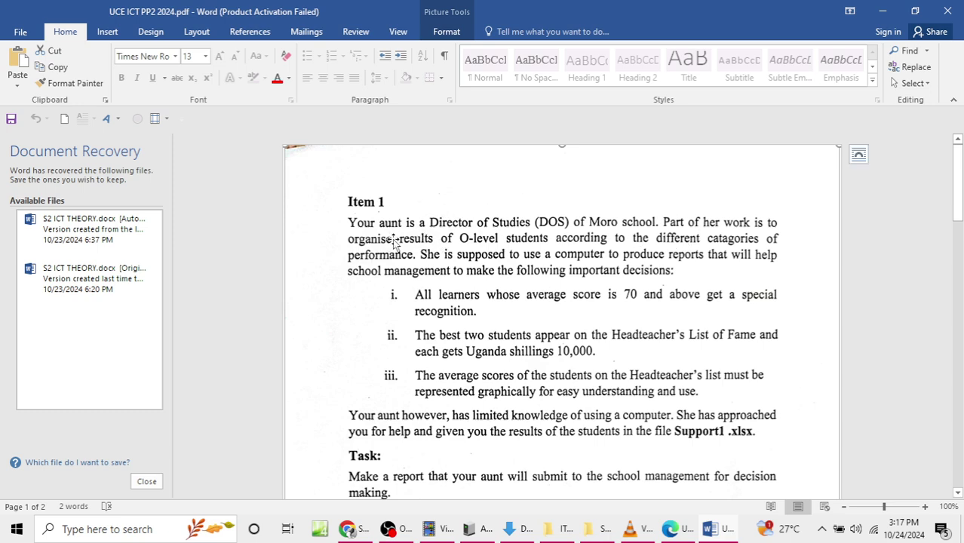
Step: Rename Support 1.xlsx.Xlsx in the ITEM 1 folder to MORO SPREADSHEET and open the workbook
{"action": "left_click", "coordinate": [882, 10]}
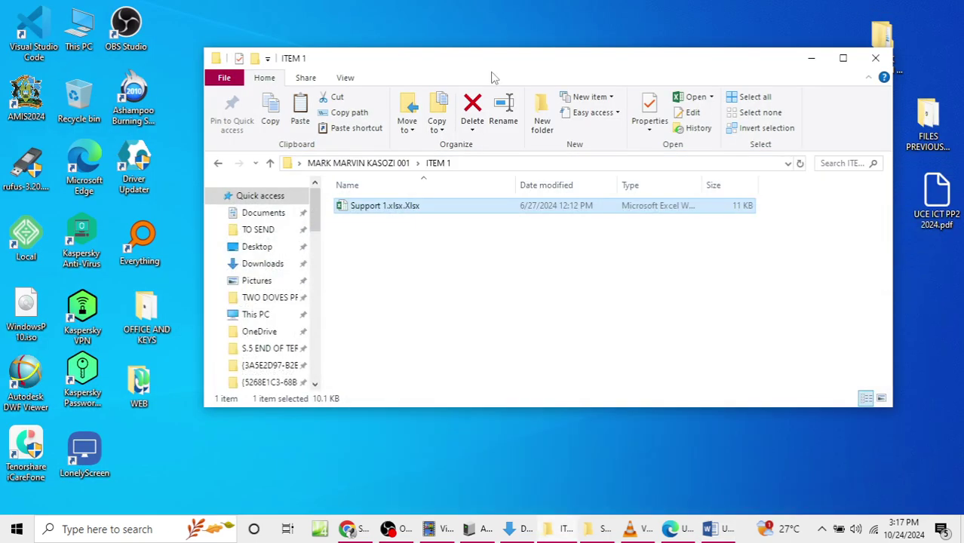
{"action": "right_click", "coordinate": [357, 212]}
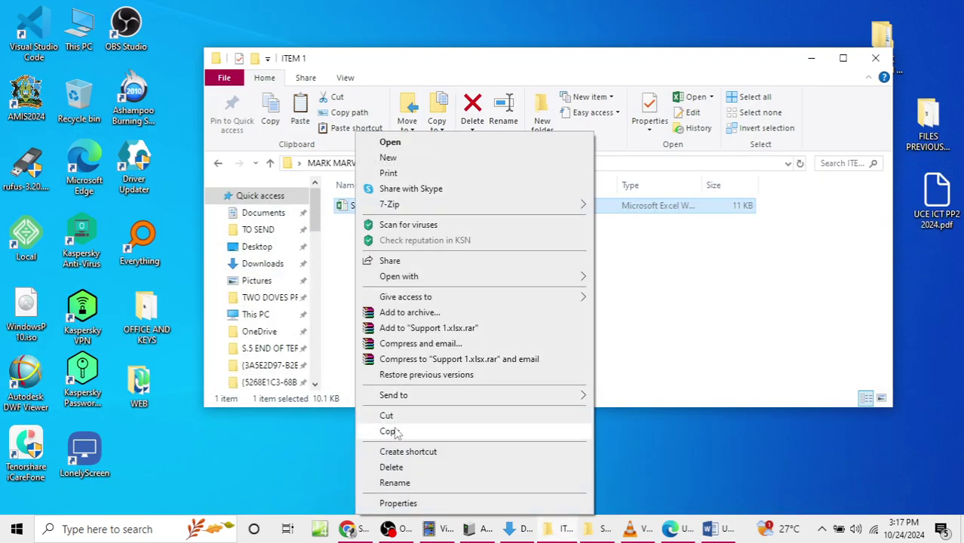
{"action": "left_click", "coordinate": [394, 483]}
{"action": "type", "text": "MORO "}
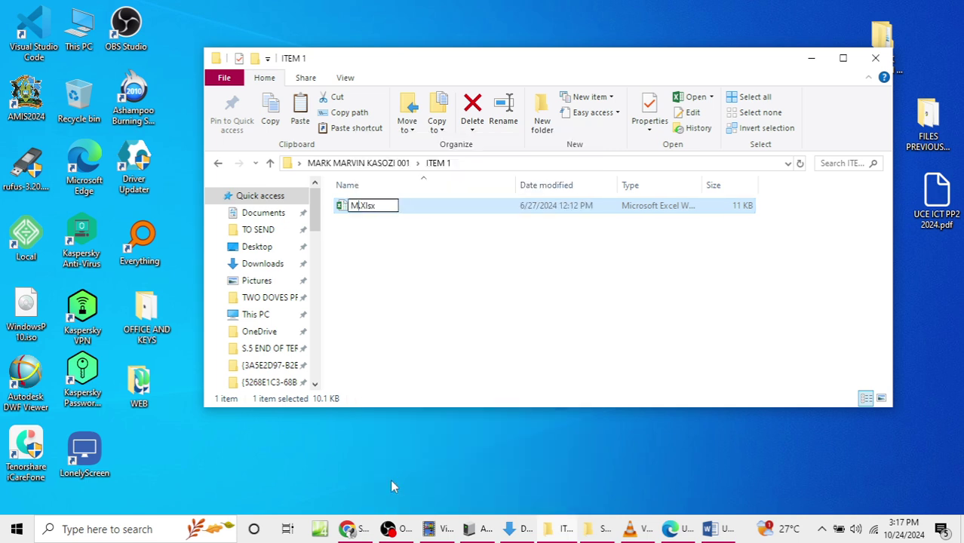
{"action": "type", "text": "SPREADSHEET"}
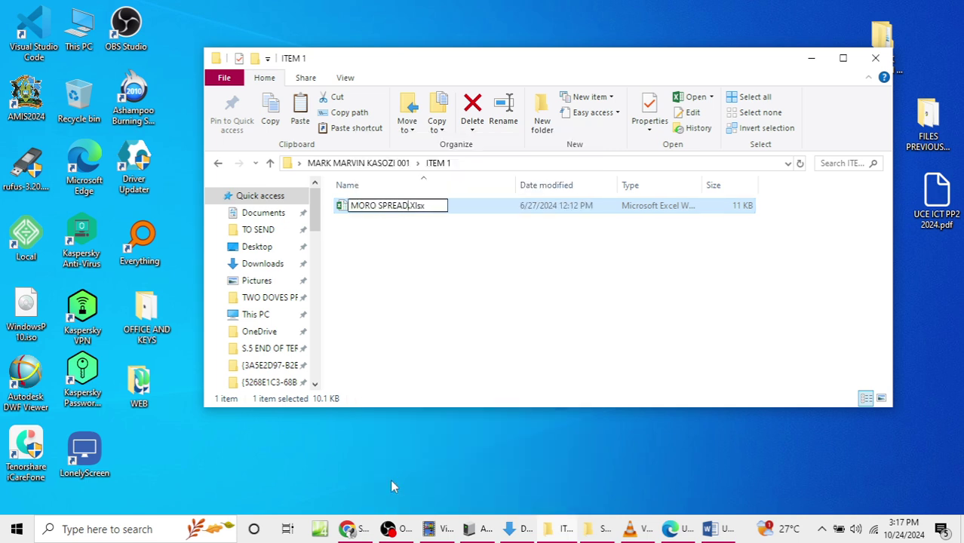
{"action": "key", "text": "Return"}
{"action": "key", "text": "Return"}
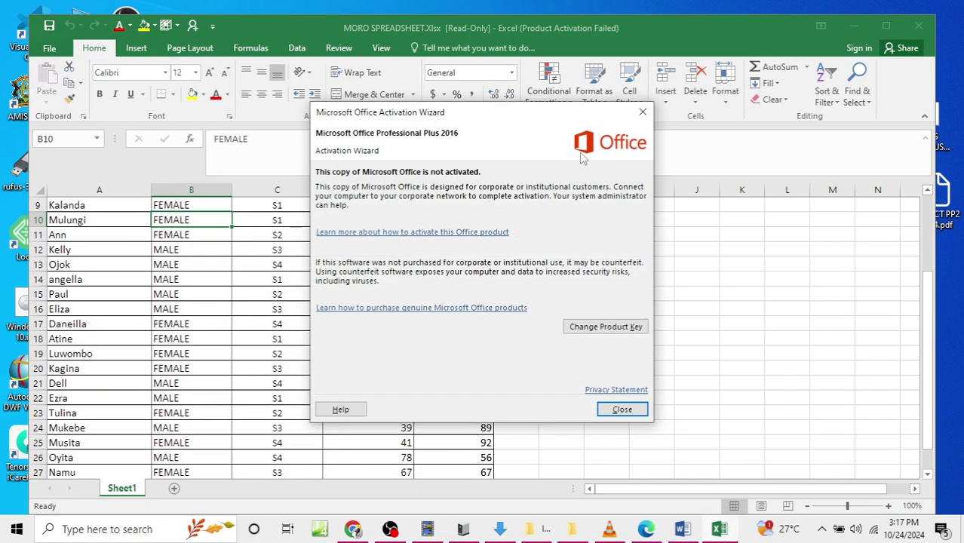
Step: Dismiss the activation notice, zoom the marks table out to 60% and back to 100%, then minimize Excel
{"action": "left_click", "coordinate": [643, 112]}
{"action": "scroll", "coordinate": [489, 283], "scroll_direction": "up", "scroll_amount": 3}
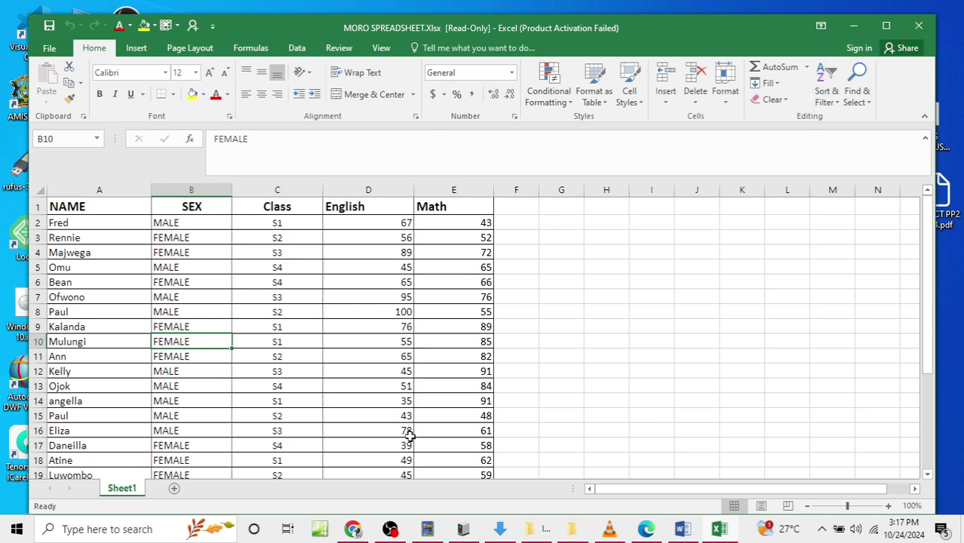
{"action": "left_click", "coordinate": [807, 507]}
{"action": "left_click", "coordinate": [808, 506]}
{"action": "left_click", "coordinate": [807, 506]}
{"action": "left_click", "coordinate": [807, 507]}
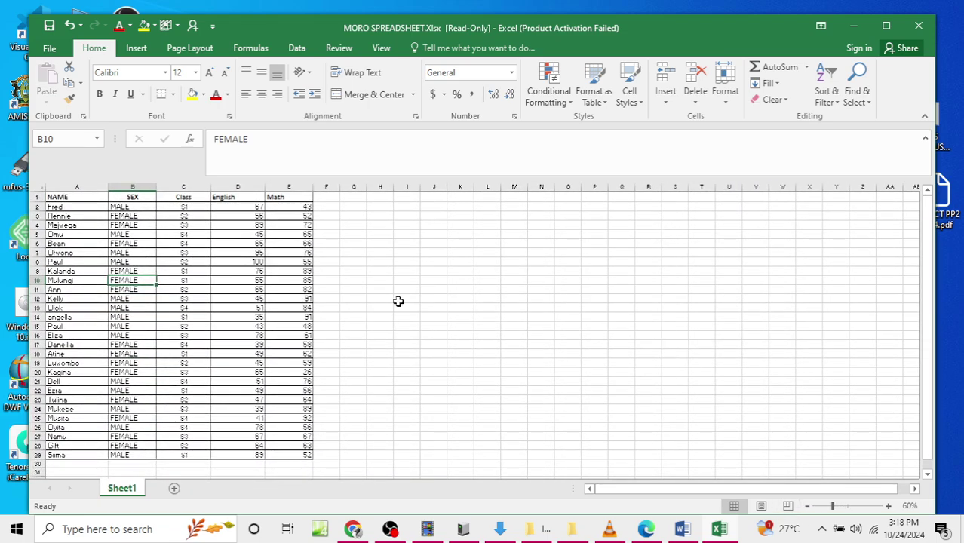
{"action": "left_click", "coordinate": [889, 506]}
{"action": "left_click", "coordinate": [889, 507]}
{"action": "left_click", "coordinate": [889, 507]}
{"action": "left_click", "coordinate": [889, 507]}
{"action": "scroll", "coordinate": [459, 325], "scroll_direction": "up", "scroll_amount": 2}
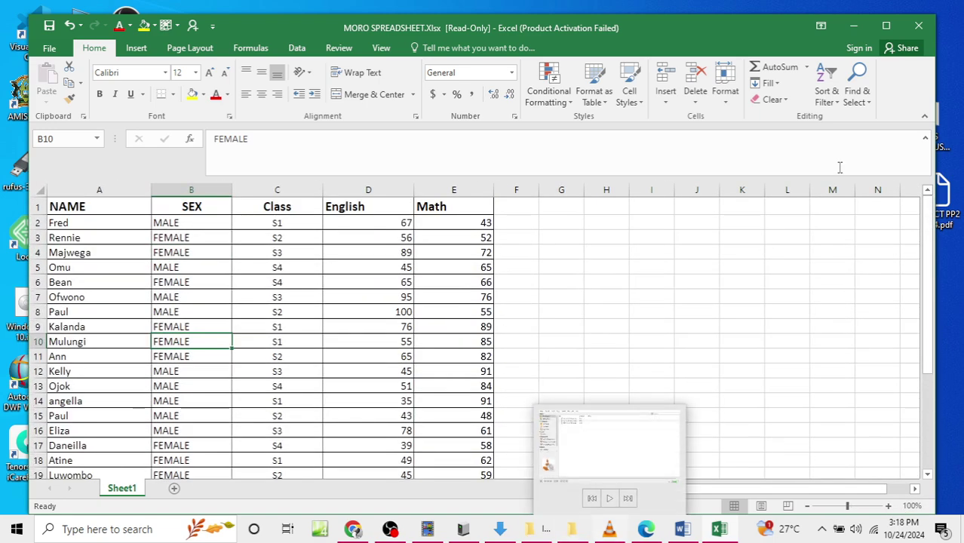
{"action": "left_click", "coordinate": [858, 25]}
{"action": "left_click_drag", "start_coordinate": [524, 68], "coordinate": [673, 149]}
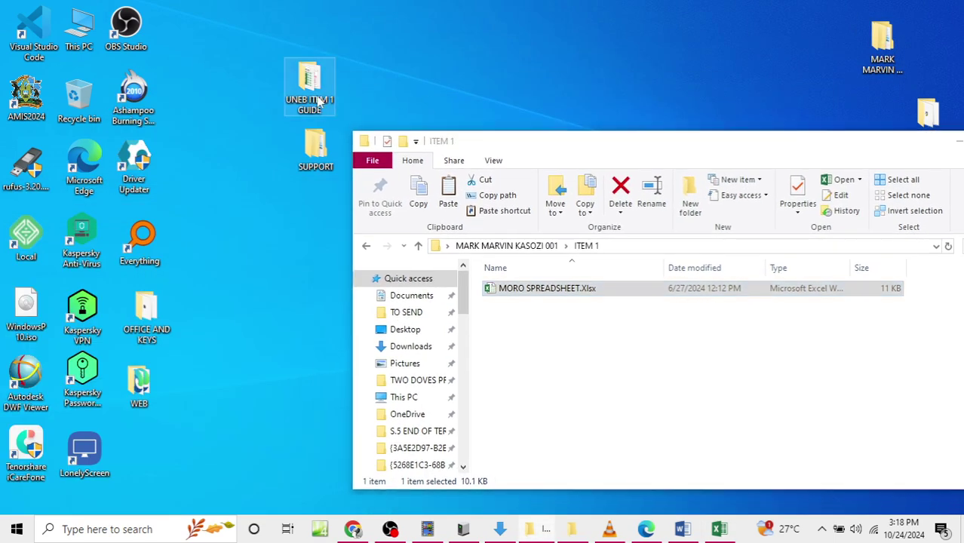
Step: Open MORO EXCEL FILE.Xlsx from the UNEB ITEM 1 GUIDE folder, view its MORO SHEET, then switch back to MORO SPREADSHEET
{"action": "left_click_drag", "start_coordinate": [321, 100], "coordinate": [211, 104]}
{"action": "double_click", "coordinate": [209, 105]}
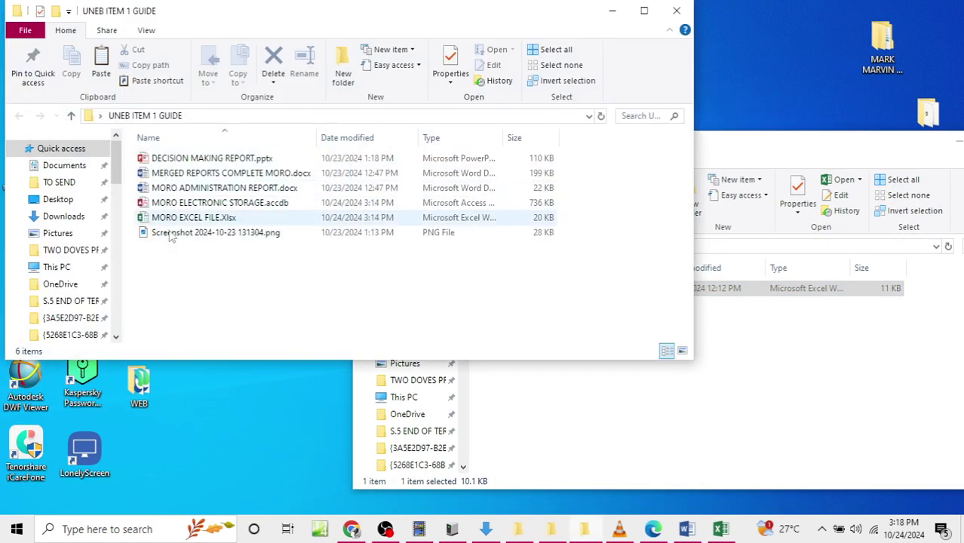
{"action": "double_click", "coordinate": [151, 219]}
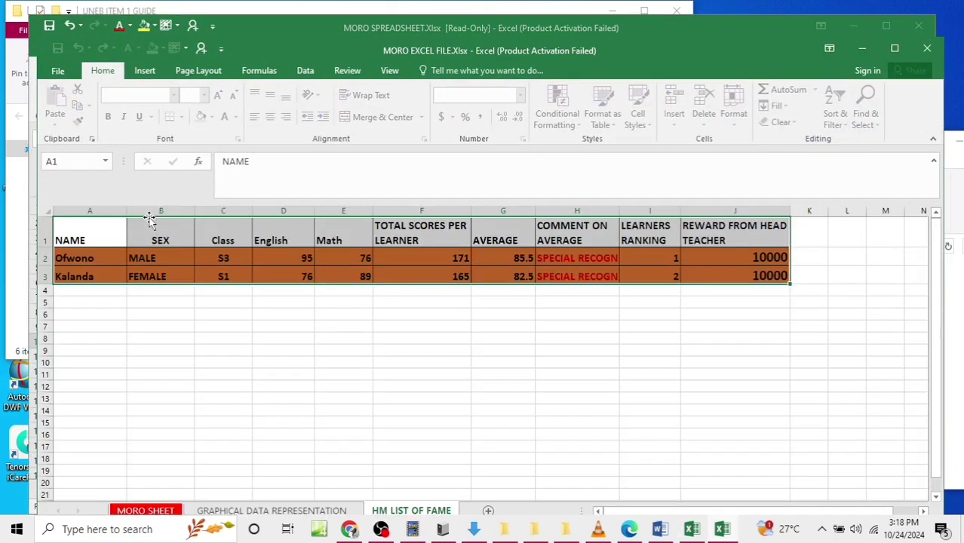
{"action": "left_click", "coordinate": [172, 509]}
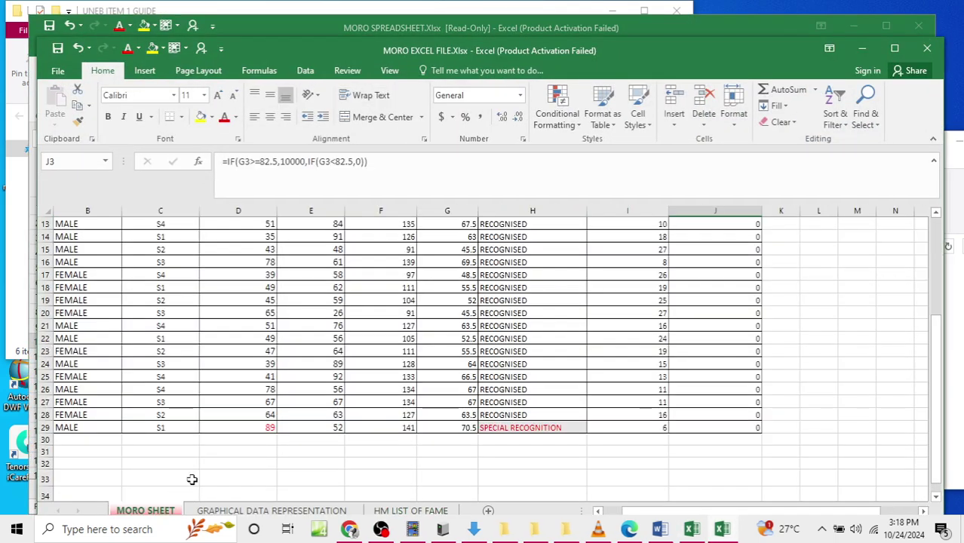
{"action": "scroll", "coordinate": [377, 373], "scroll_direction": "up", "scroll_amount": 5}
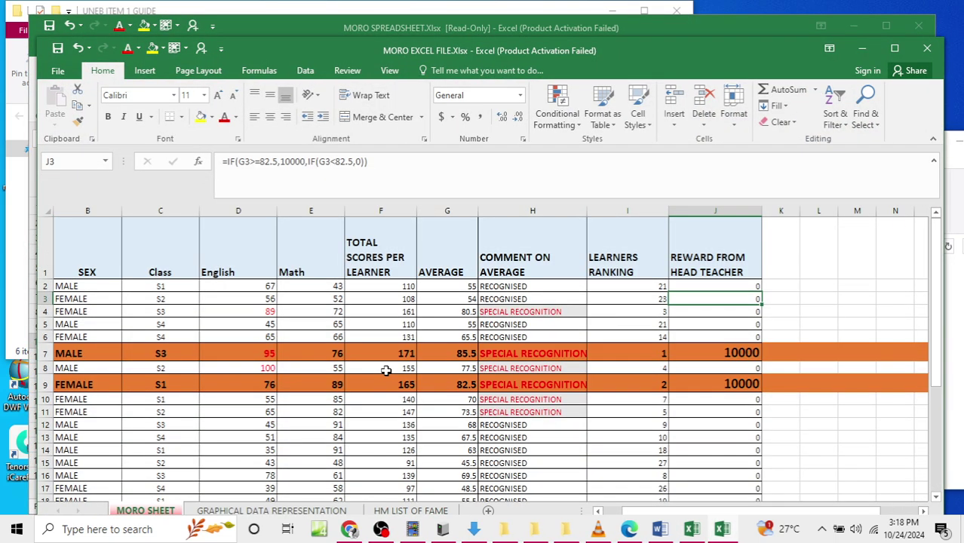
{"action": "mouse_move", "coordinate": [730, 526]}
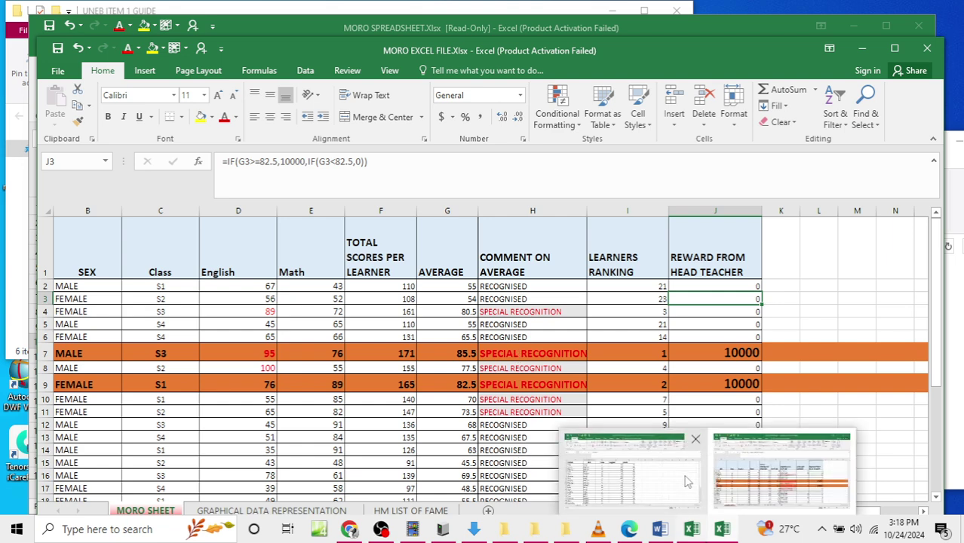
{"action": "left_click", "coordinate": [687, 482]}
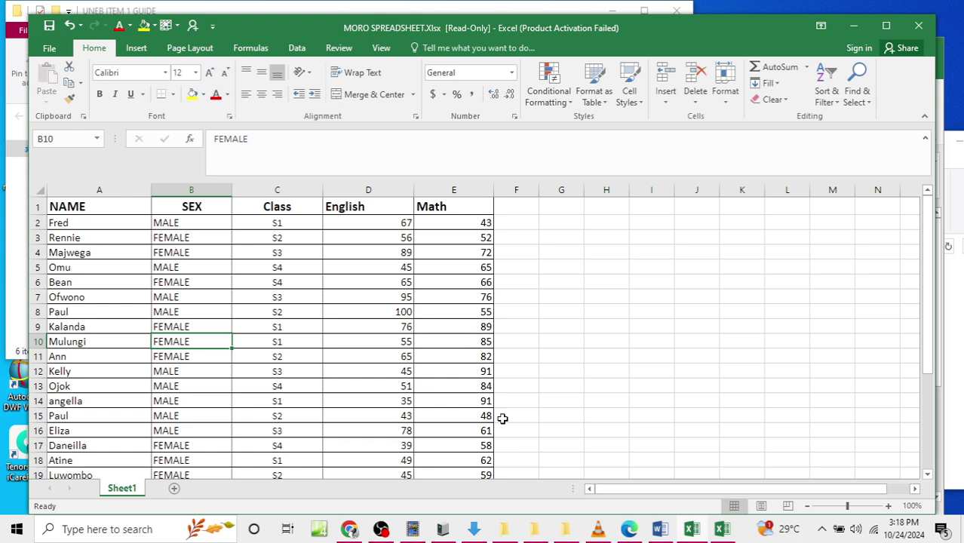
{"action": "left_click", "coordinate": [662, 532]}
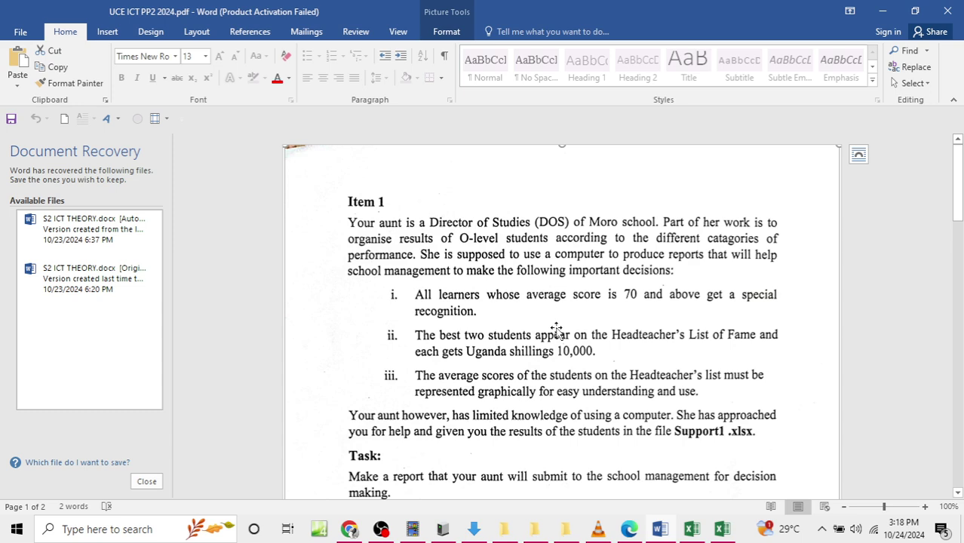
{"action": "left_click", "coordinate": [882, 10]}
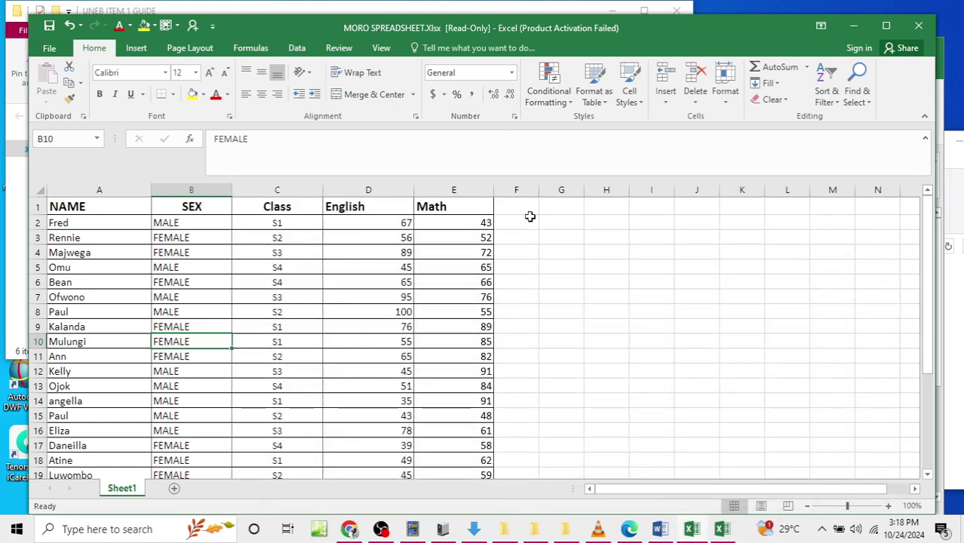
{"action": "left_click", "coordinate": [525, 205]}
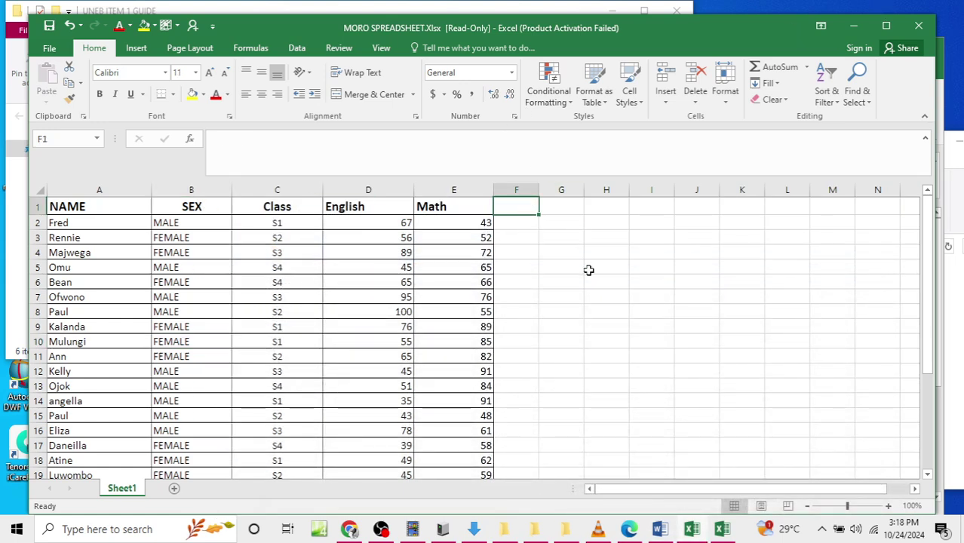
{"action": "mouse_move", "coordinate": [723, 531]}
{"action": "left_click", "coordinate": [730, 497]}
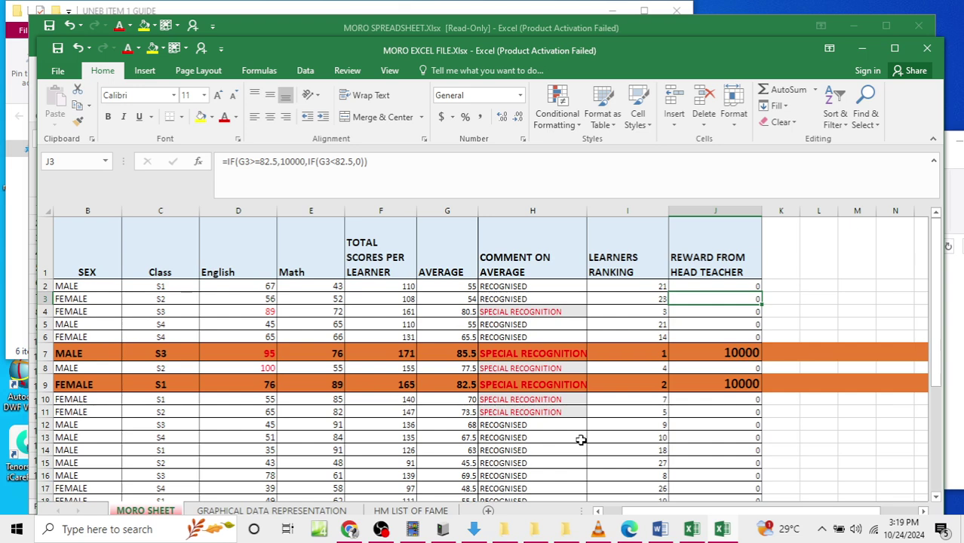
{"action": "mouse_move", "coordinate": [723, 529]}
{"action": "left_click", "coordinate": [693, 442]}
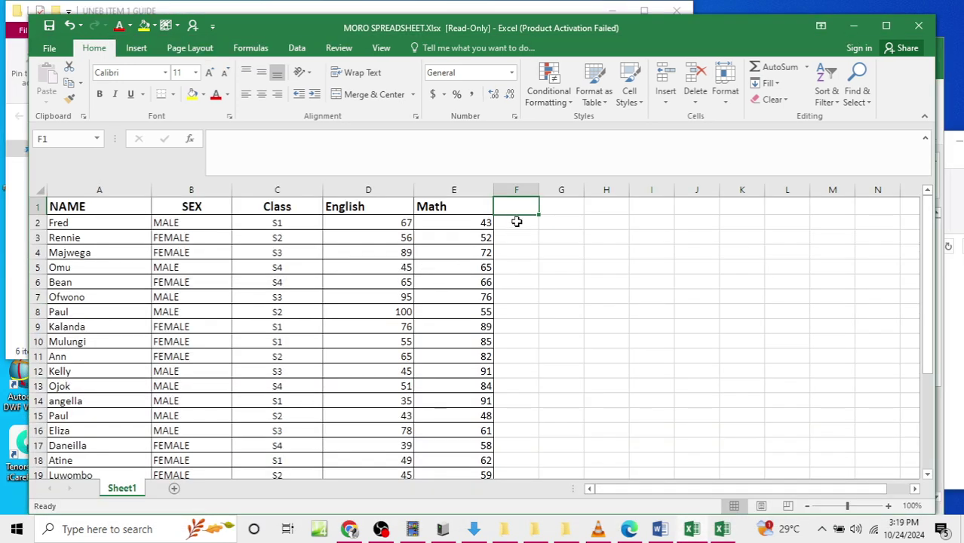
Step: Enter TOTAL SCORE OF LEARNER as the column F heading in F1
{"action": "type", "text": "TO"}
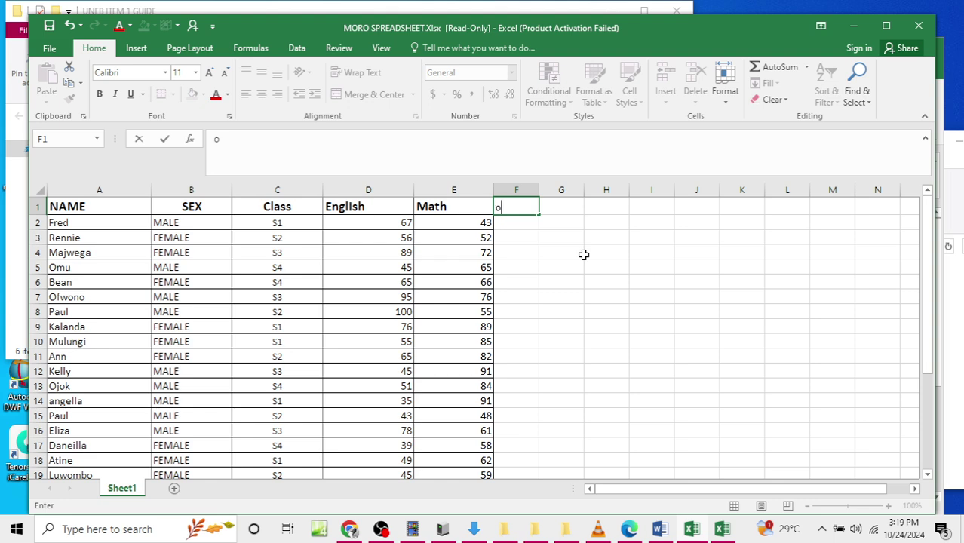
{"action": "type", "text": "TAL SCORE "}
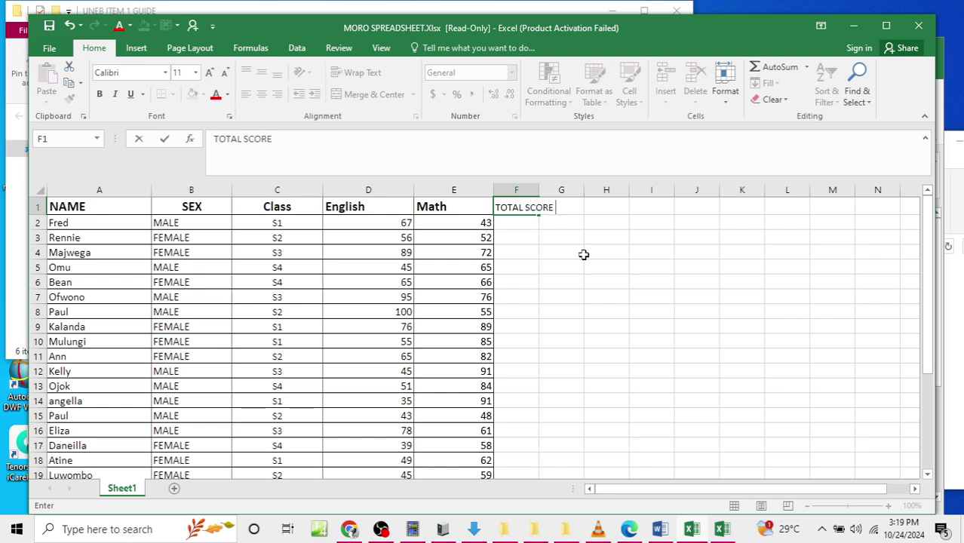
{"action": "type", "text": "OF LEARNER"}
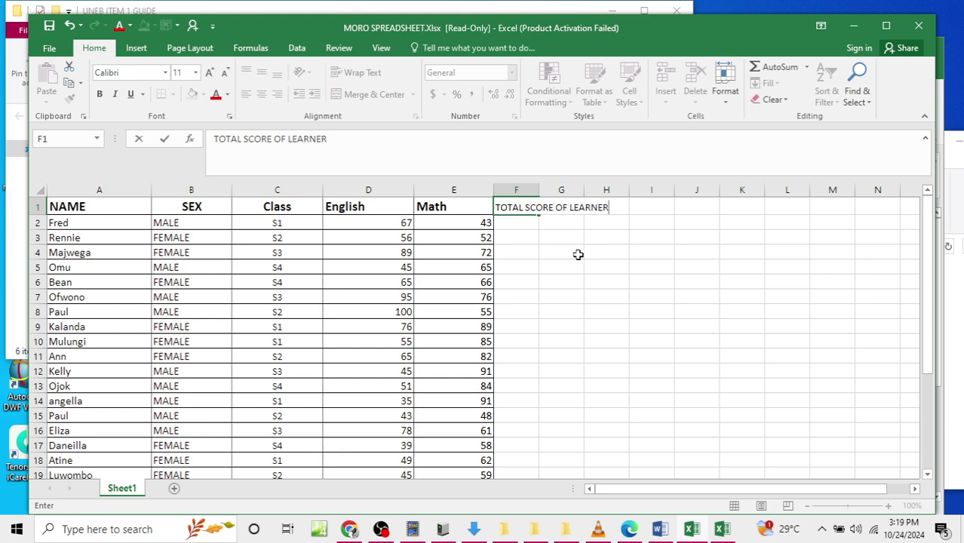
{"action": "left_click", "coordinate": [562, 254]}
{"action": "left_click", "coordinate": [513, 280]}
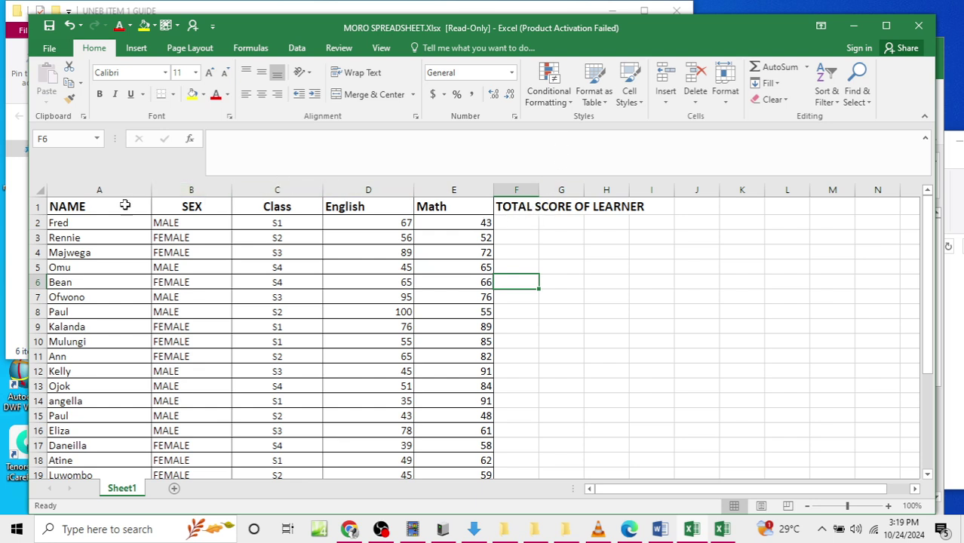
Step: Wrap the row 1 headings A1:I1 and widen column F so the total heading fits
{"action": "left_click_drag", "start_coordinate": [87, 210], "coordinate": [528, 211]}
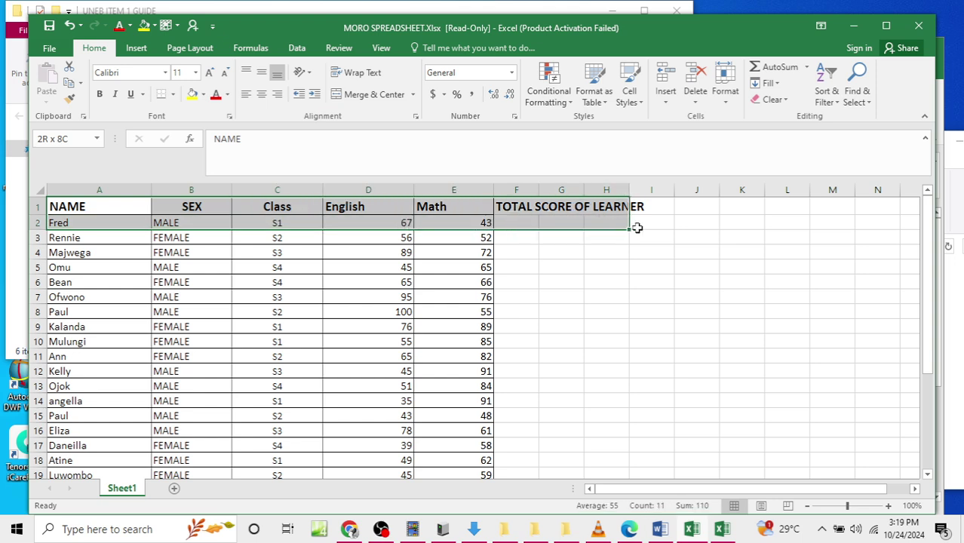
{"action": "left_click", "coordinate": [430, 267]}
{"action": "left_click_drag", "start_coordinate": [93, 214], "coordinate": [633, 211]}
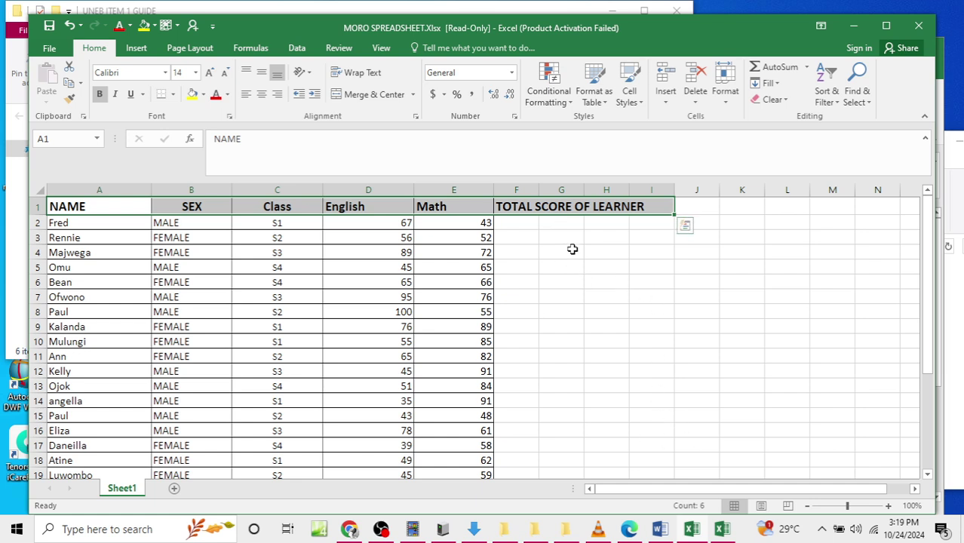
{"action": "left_click", "coordinate": [562, 311]}
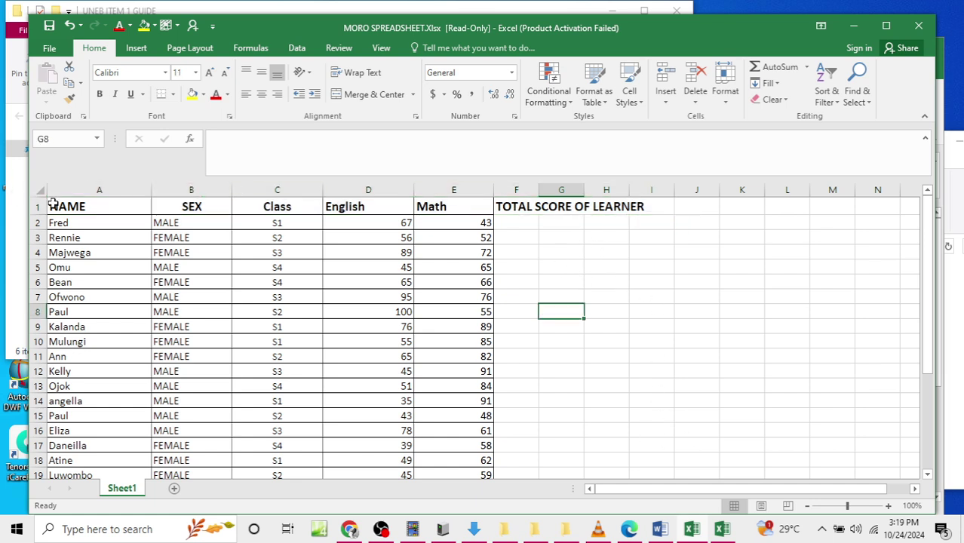
{"action": "left_click", "coordinate": [68, 210]}
{"action": "left_click_drag", "start_coordinate": [145, 207], "coordinate": [192, 210]}
{"action": "left_click", "coordinate": [83, 253]}
{"action": "left_click_drag", "start_coordinate": [131, 212], "coordinate": [630, 204]}
{"action": "left_click", "coordinate": [356, 73]}
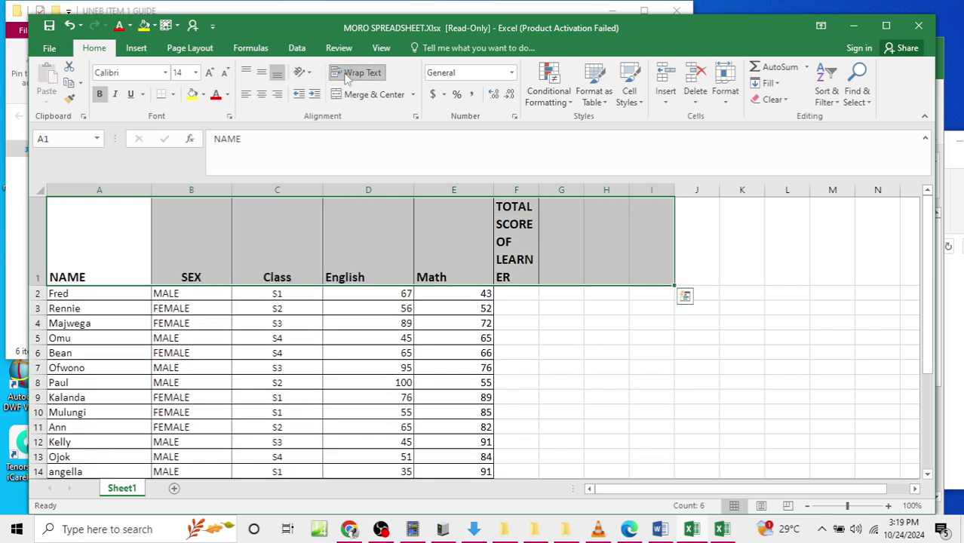
{"action": "left_click_drag", "start_coordinate": [539, 190], "coordinate": [563, 191]}
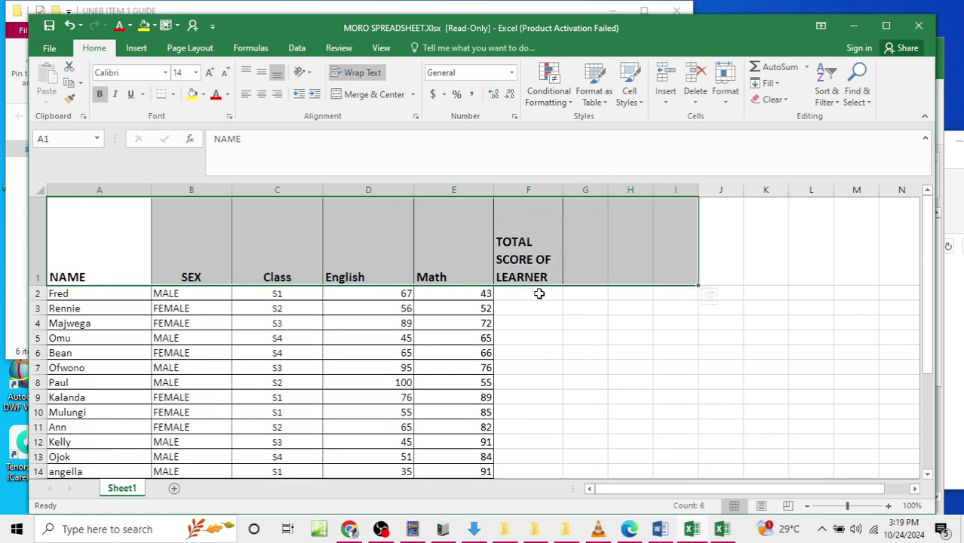
{"action": "left_click", "coordinate": [539, 294]}
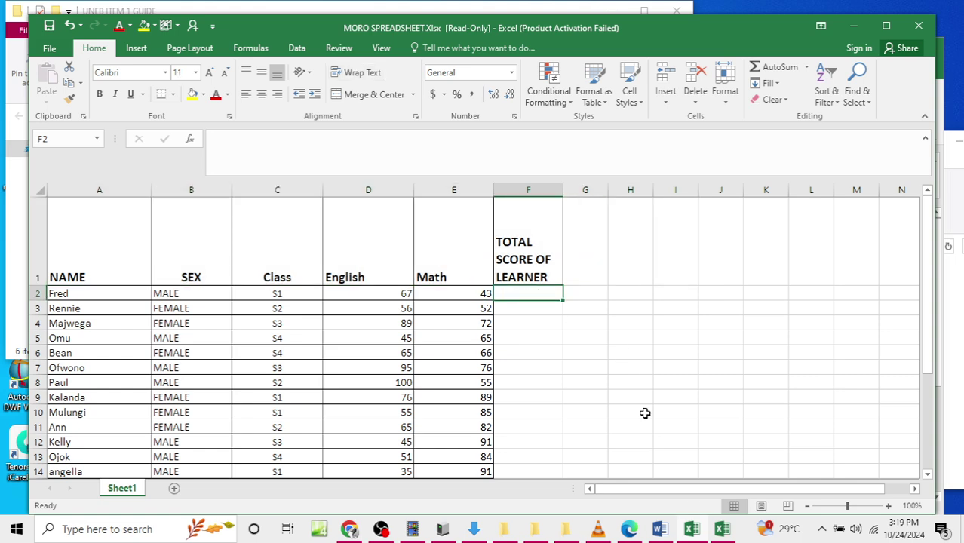
Step: Enter =D2+E2 in F2 and fill it down to row 29
{"action": "type", "text": "="}
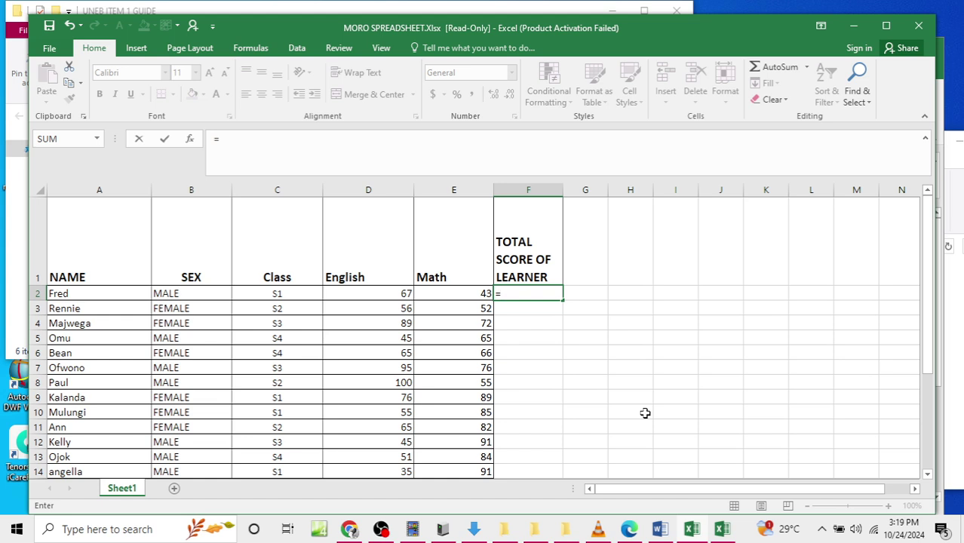
{"action": "left_click", "coordinate": [391, 298]}
{"action": "type", "text": "+"}
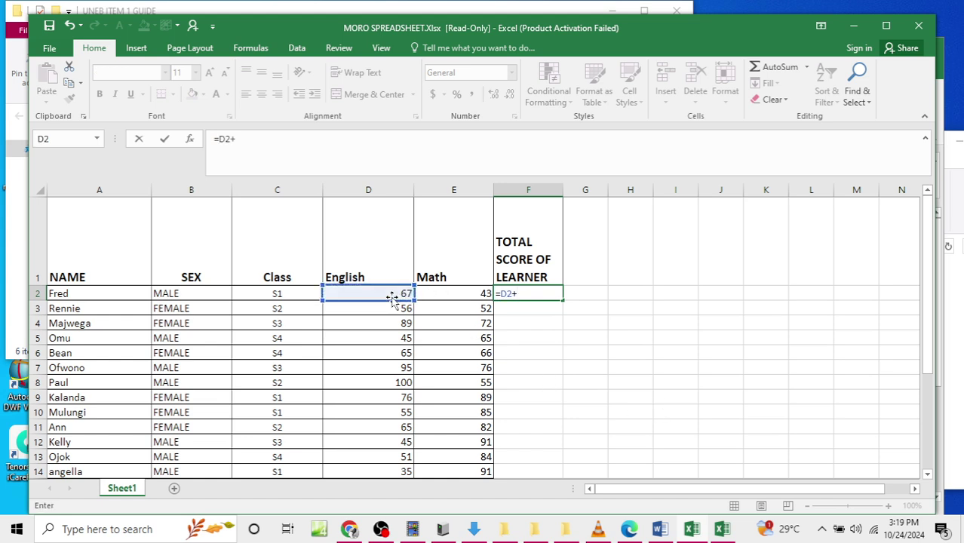
{"action": "left_click", "coordinate": [434, 293]}
{"action": "key", "text": "Return"}
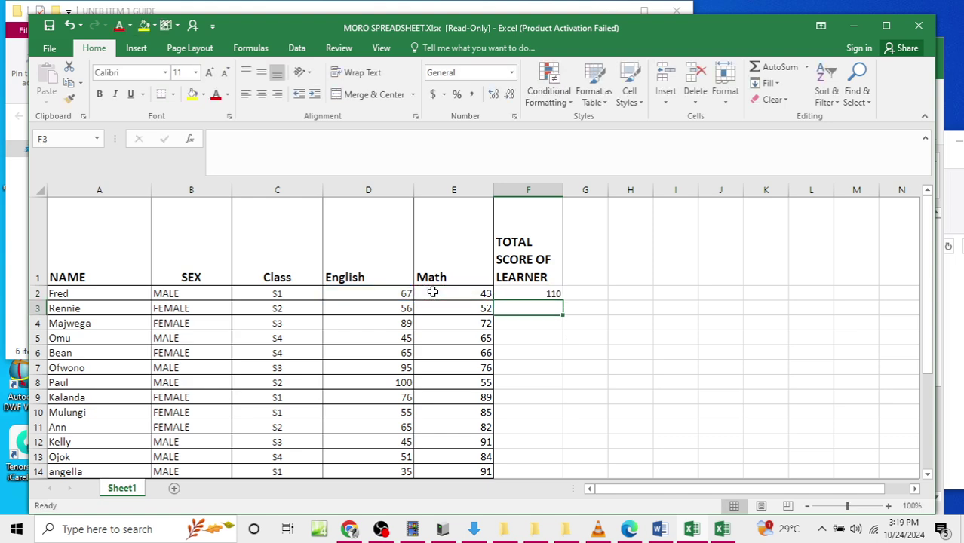
{"action": "left_click", "coordinate": [538, 293]}
{"action": "left_click_drag", "start_coordinate": [561, 299], "coordinate": [548, 459]}
{"action": "scroll", "coordinate": [555, 405], "scroll_direction": "up", "scroll_amount": 4}
{"action": "scroll", "coordinate": [555, 406], "scroll_direction": "down", "scroll_amount": 3}
{"action": "scroll", "coordinate": [557, 415], "scroll_direction": "up", "scroll_amount": 3}
Step: Check the task instructions in Word, review the English and Math scores, and choose G1 for the next heading
{"action": "left_click", "coordinate": [664, 533]}
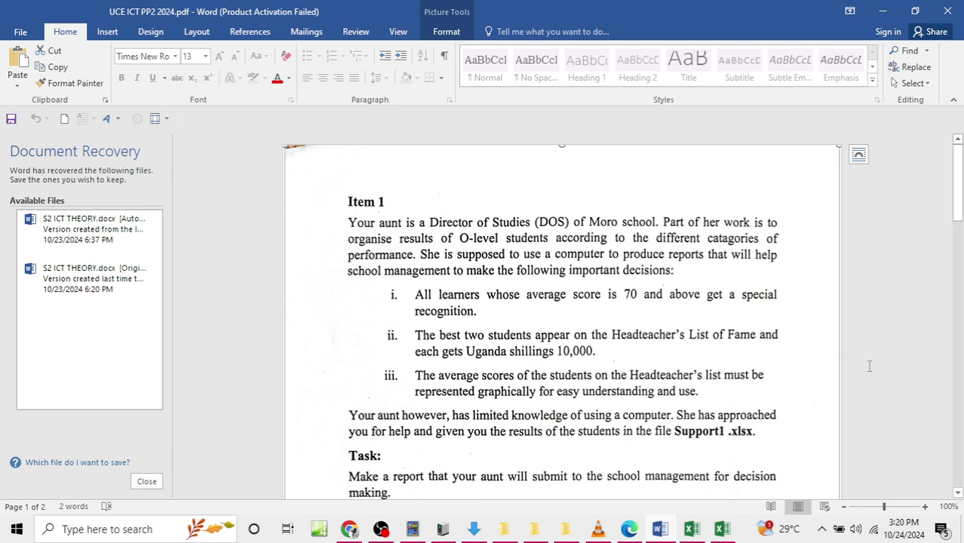
{"action": "left_click", "coordinate": [883, 10]}
{"action": "left_click_drag", "start_coordinate": [361, 293], "coordinate": [407, 442]}
{"action": "left_click_drag", "start_coordinate": [451, 293], "coordinate": [437, 412]}
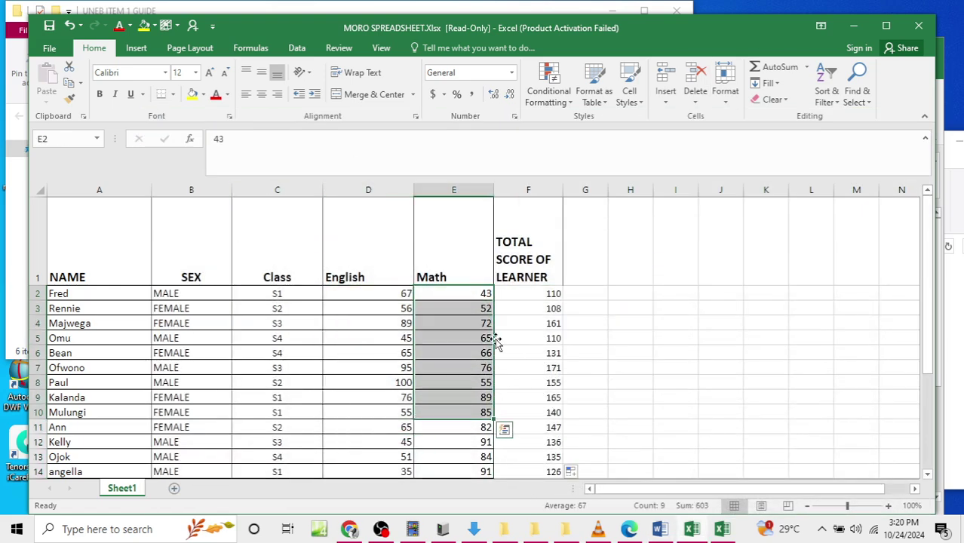
{"action": "left_click", "coordinate": [592, 259]}
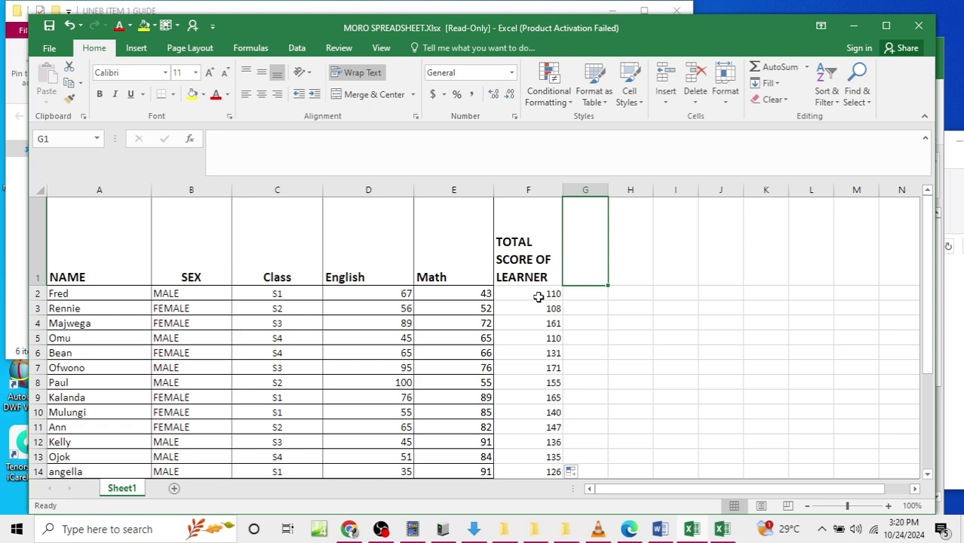
{"action": "left_click", "coordinate": [660, 529]}
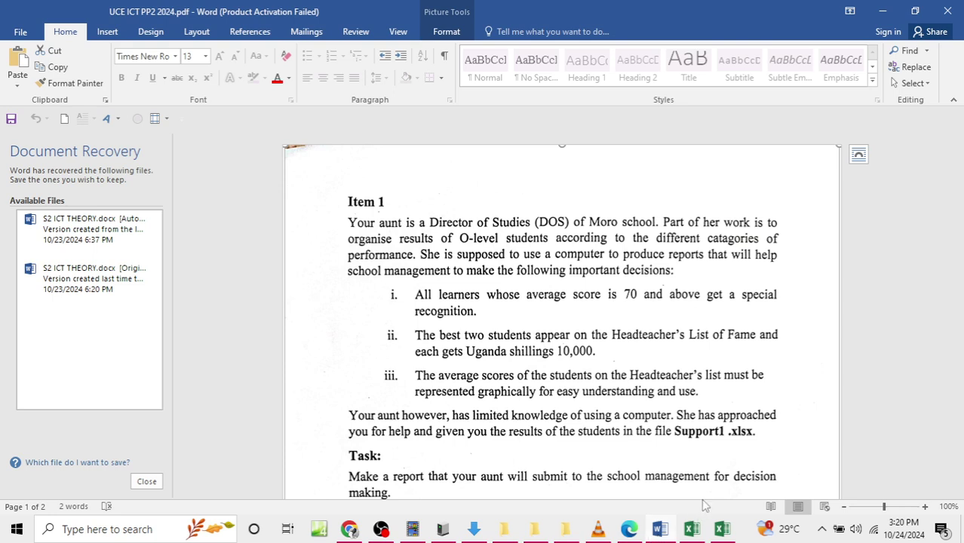
Step: Enter the heading AVERAGE in G1 of MORO SPREADSHEET
{"action": "mouse_move", "coordinate": [733, 530]}
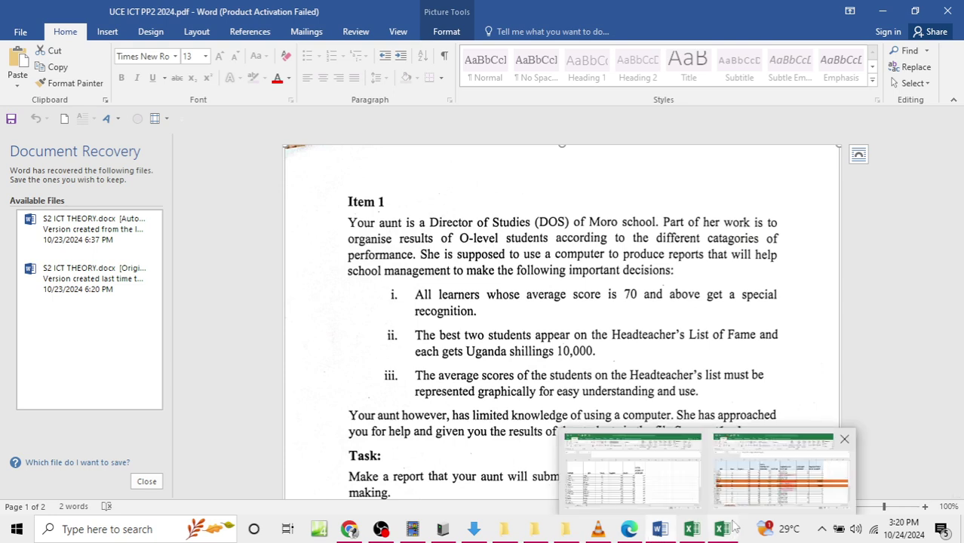
{"action": "left_click", "coordinate": [649, 472]}
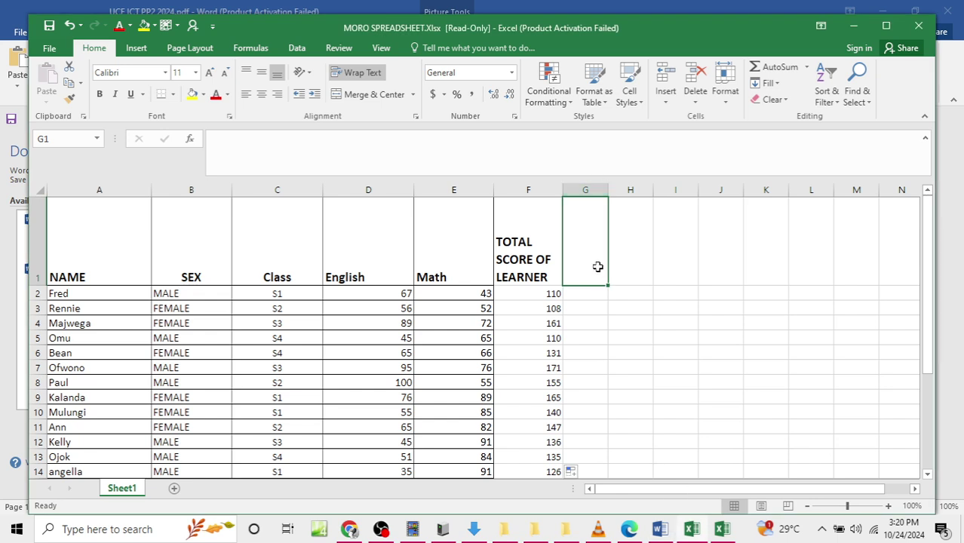
{"action": "type", "text": "AVERAGE"}
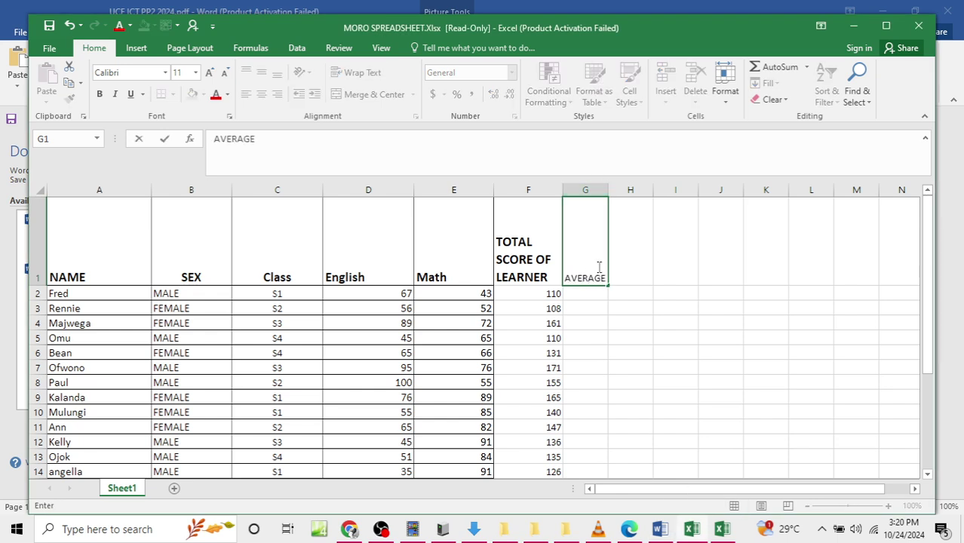
{"action": "key", "text": "Return"}
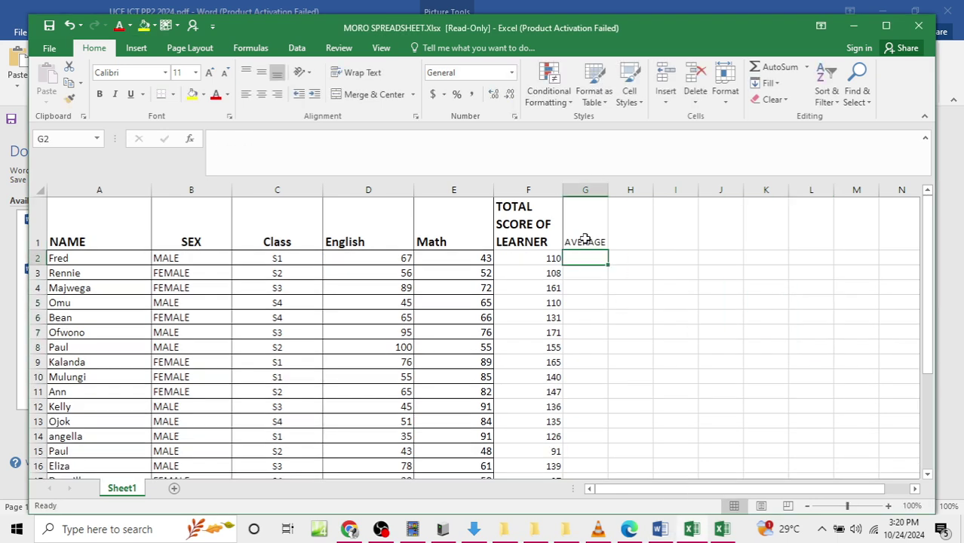
{"action": "left_click", "coordinate": [588, 232]}
Step: Enter =AVERAGE(F2/2) in G2 and fill it down to row 29
{"action": "left_click", "coordinate": [588, 259]}
{"action": "type", "text": "="}
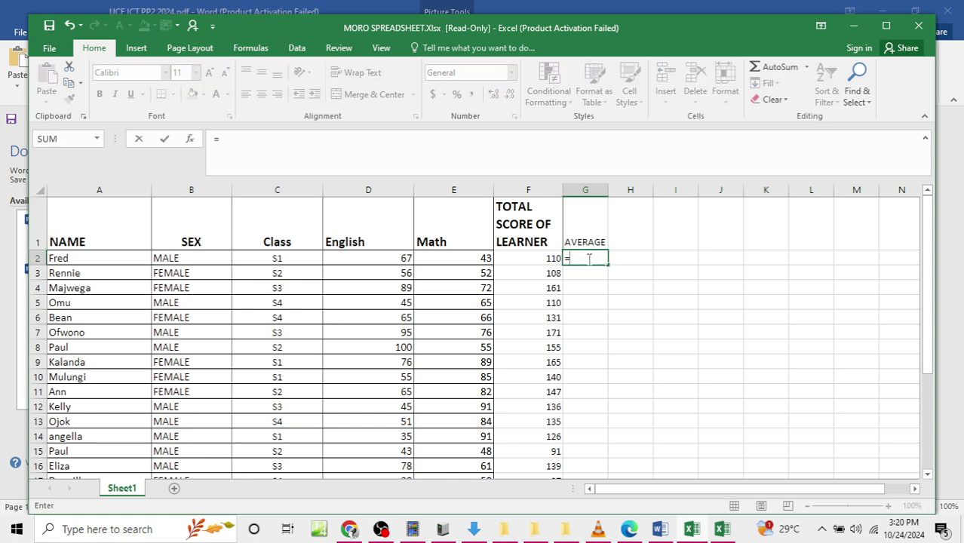
{"action": "type", "text": "AVERAGE"}
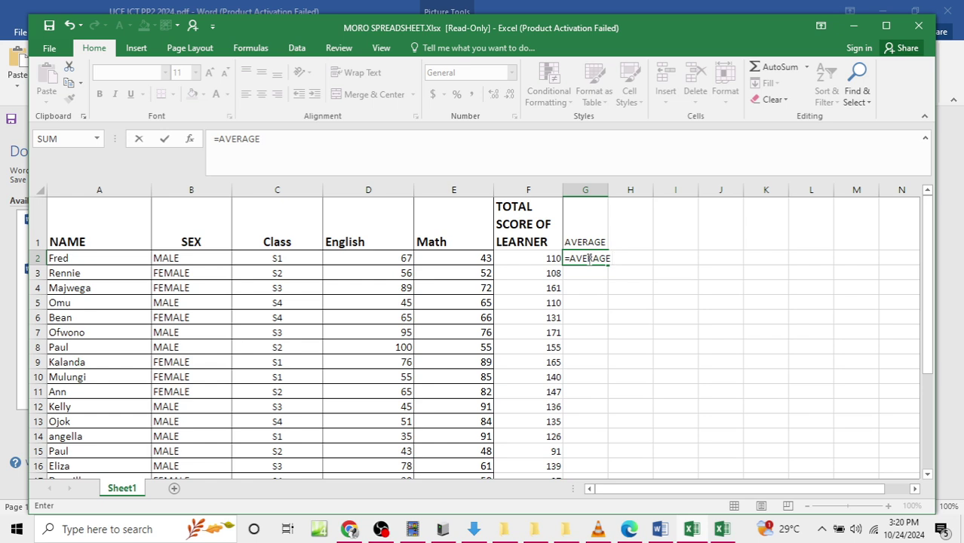
{"action": "type", "text": "("}
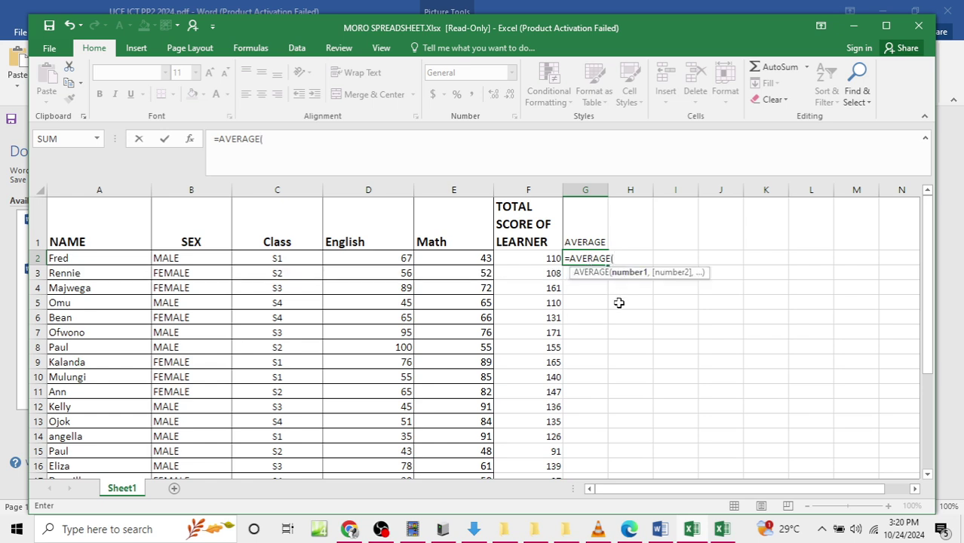
{"action": "type", "text": "F2"}
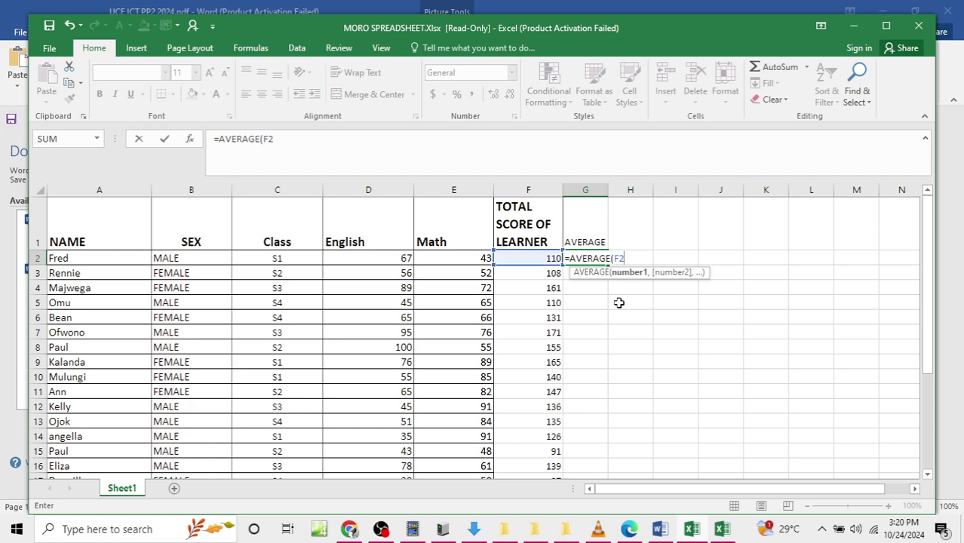
{"action": "type", "text": "/2)"}
{"action": "key", "text": "Return"}
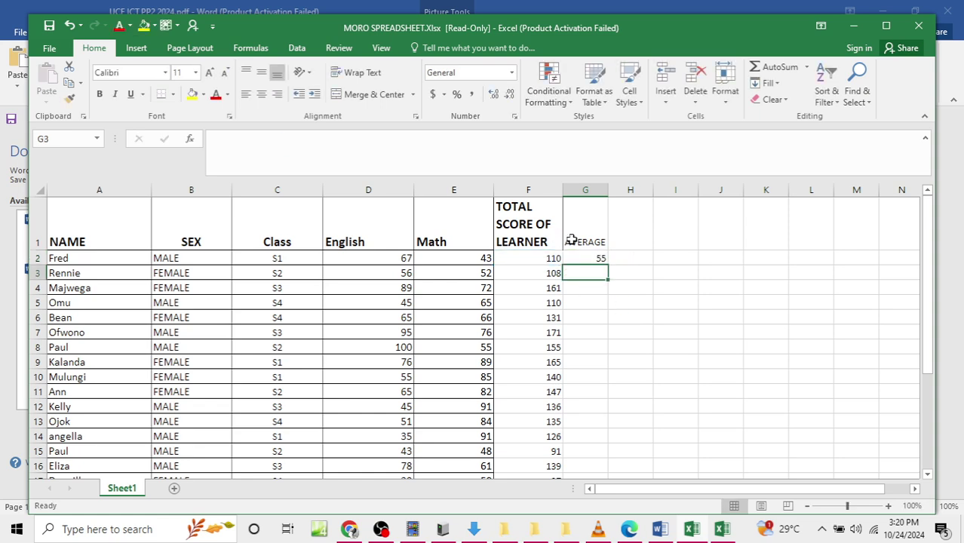
{"action": "left_click", "coordinate": [593, 258]}
{"action": "left_click_drag", "start_coordinate": [606, 266], "coordinate": [588, 441]}
{"action": "scroll", "coordinate": [681, 439], "scroll_direction": "up", "scroll_amount": 5}
{"action": "left_click", "coordinate": [659, 529]}
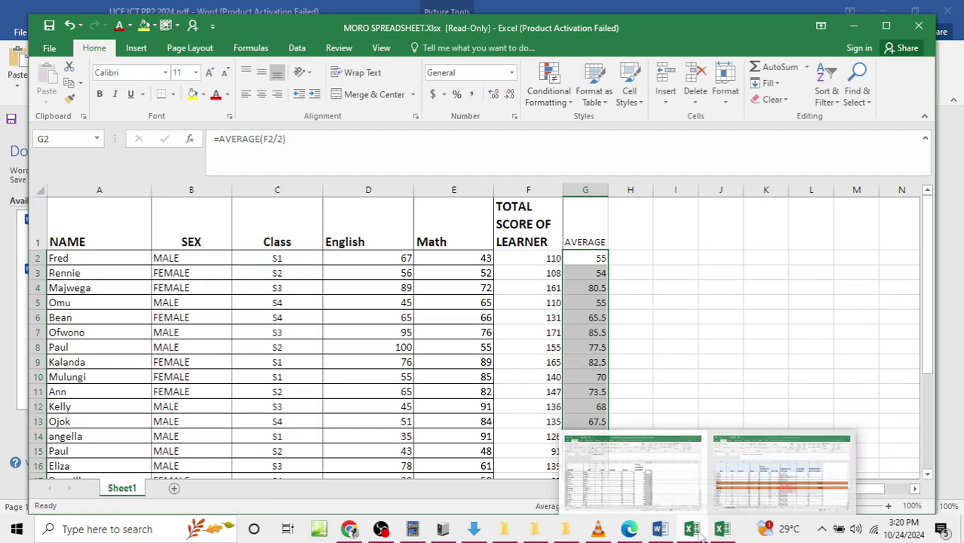
{"action": "left_click", "coordinate": [767, 495]}
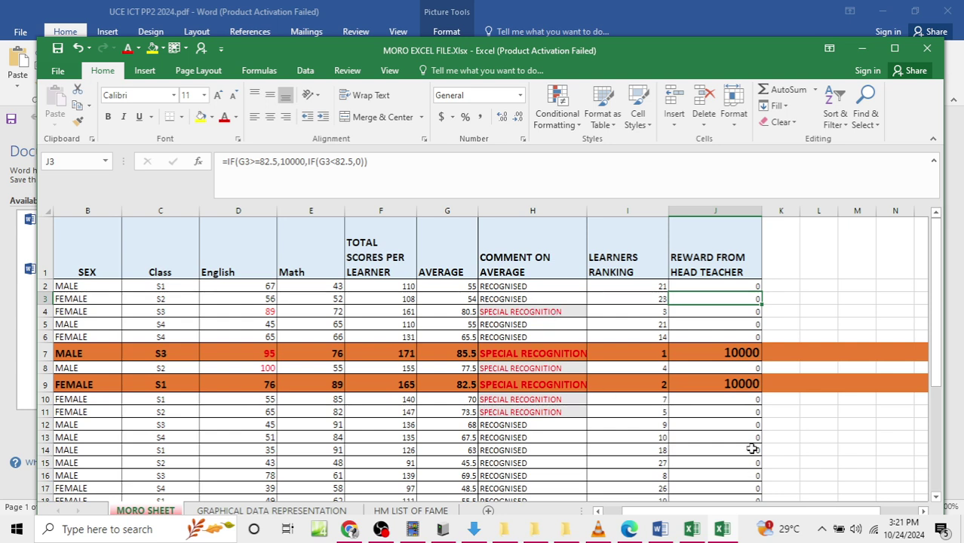
{"action": "left_click", "coordinate": [862, 49]}
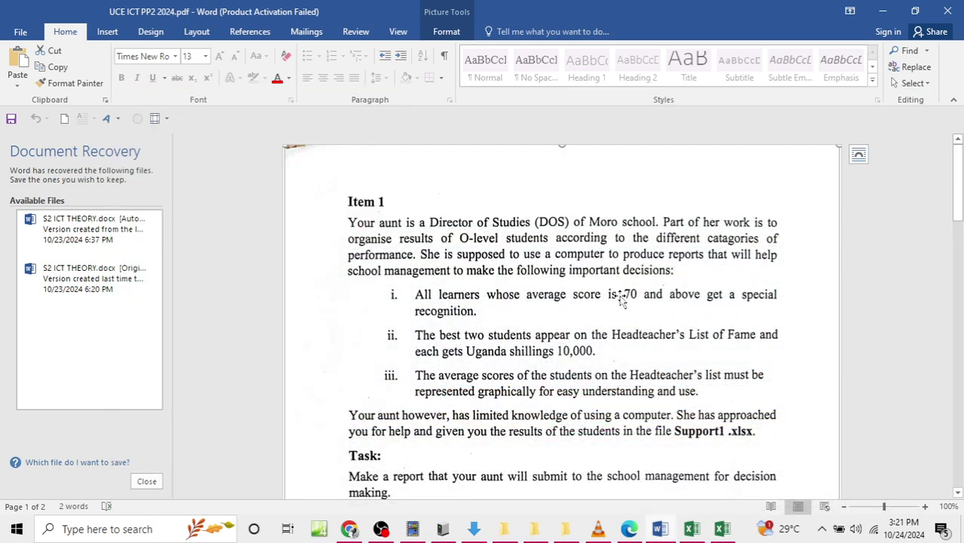
{"action": "mouse_move", "coordinate": [696, 533]}
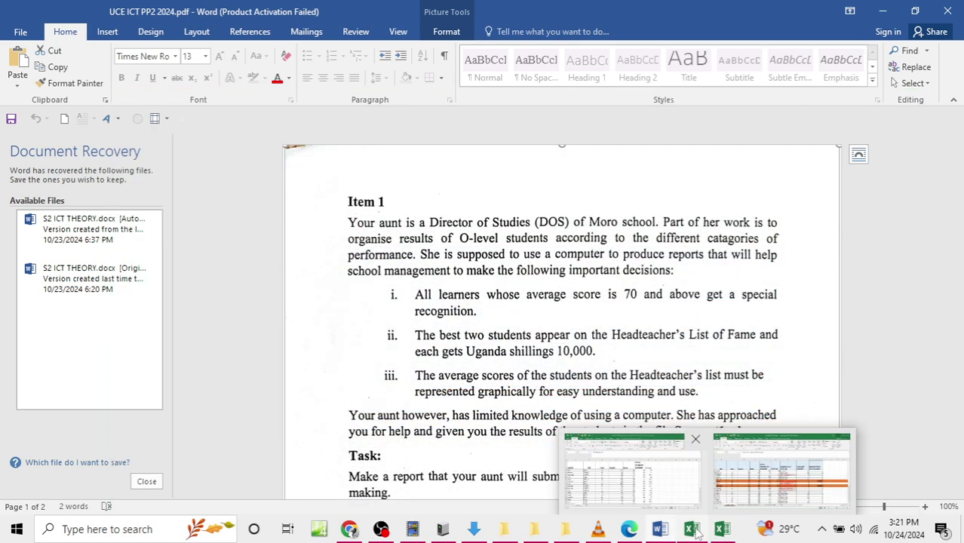
{"action": "left_click", "coordinate": [640, 485]}
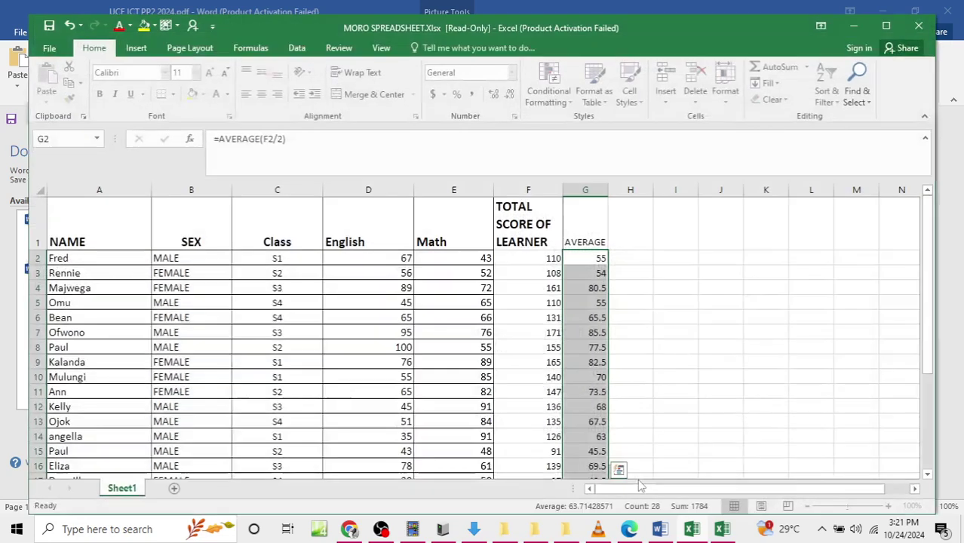
{"action": "left_click", "coordinate": [623, 237]}
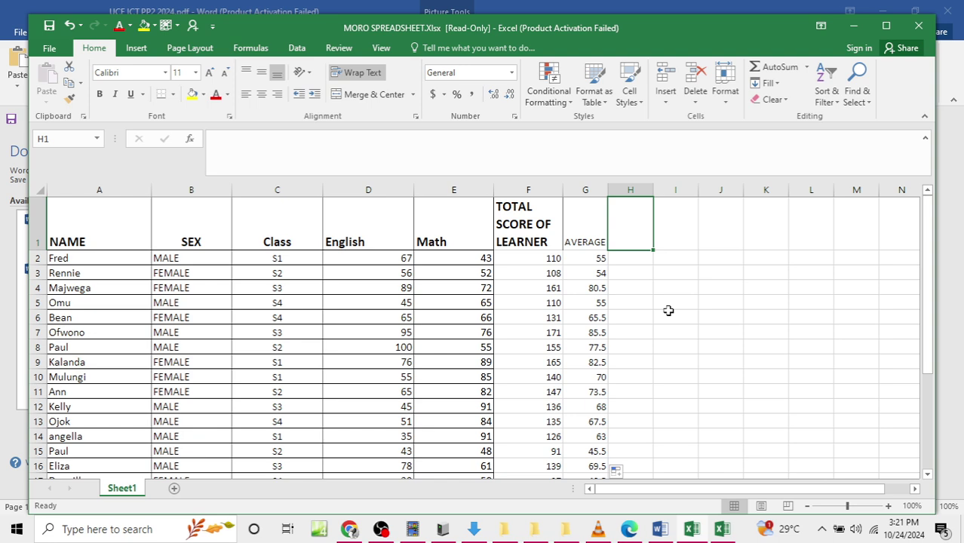
{"action": "left_click", "coordinate": [728, 532]}
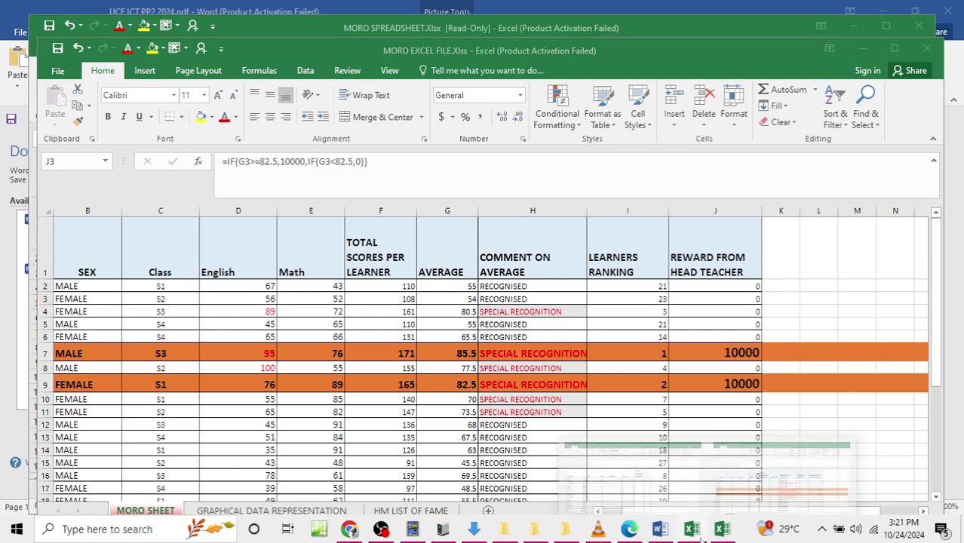
Step: Enter the heading COMMENT ON AVERAGE in H1
{"action": "mouse_move", "coordinate": [722, 530]}
{"action": "left_click", "coordinate": [616, 467]}
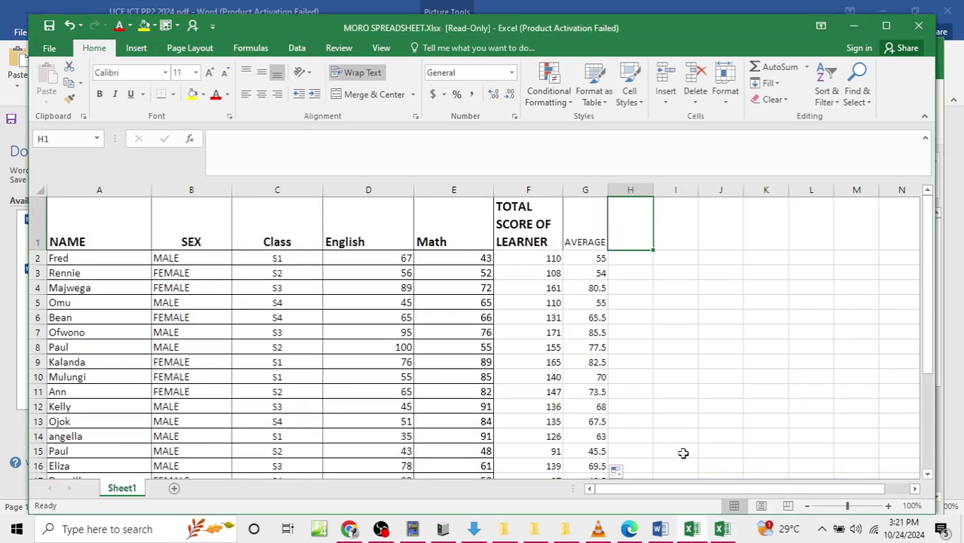
{"action": "type", "text": "COMM"}
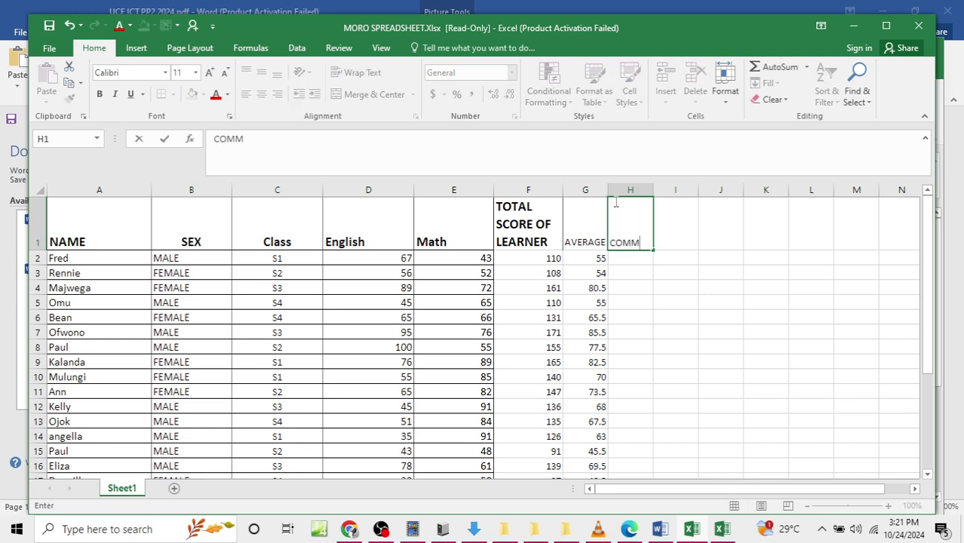
{"action": "type", "text": "ENT ON AVERAGE"}
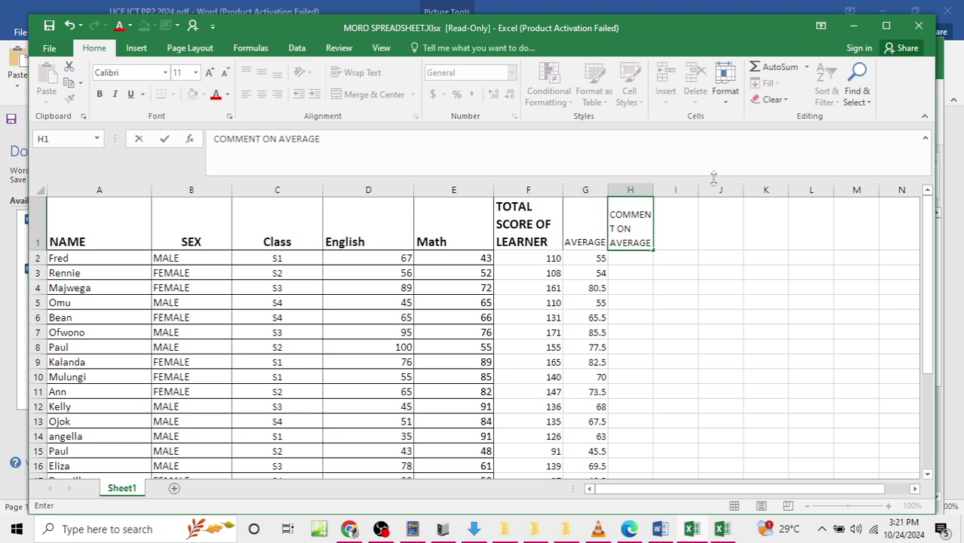
{"action": "key", "text": "Return"}
{"action": "left_click", "coordinate": [529, 277]}
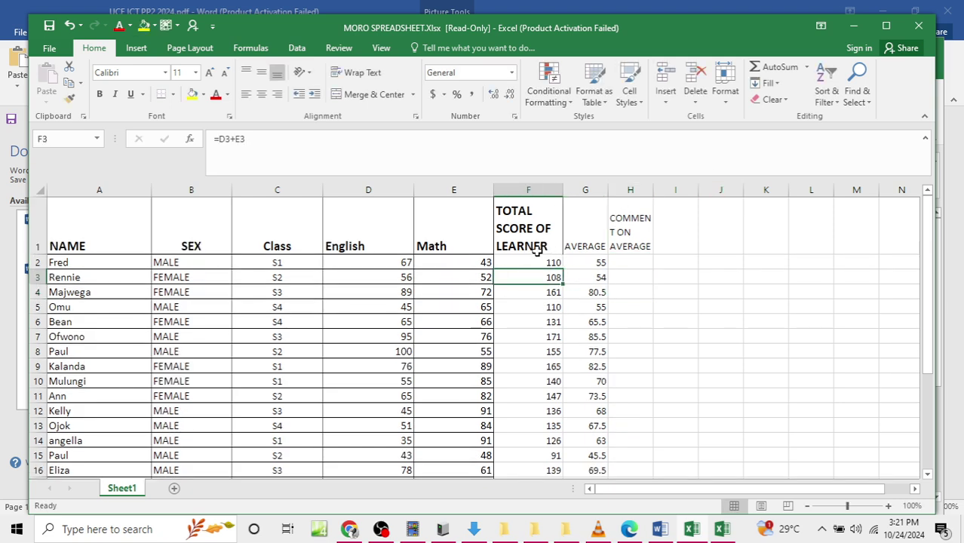
Step: Make the row 1 column headings bold
{"action": "left_click_drag", "start_coordinate": [95, 216], "coordinate": [626, 220]}
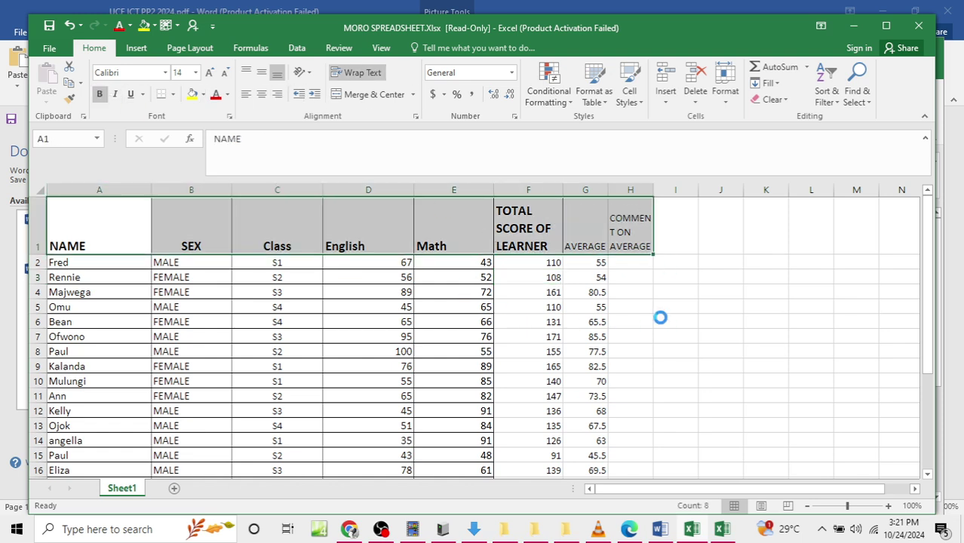
{"action": "key", "text": "ctrl+b"}
{"action": "left_click", "coordinate": [99, 94]}
{"action": "left_click_drag", "start_coordinate": [267, 290], "coordinate": [377, 308]}
{"action": "left_click", "coordinate": [368, 322]}
Step: Apply All Borders to the learners table A1:H29
{"action": "left_click_drag", "start_coordinate": [86, 202], "coordinate": [624, 428]}
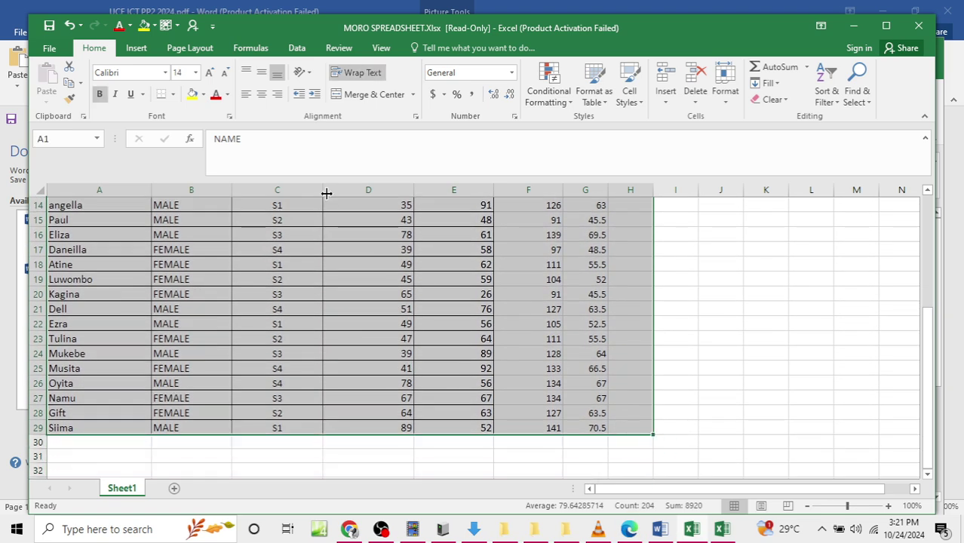
{"action": "left_click", "coordinate": [173, 94]}
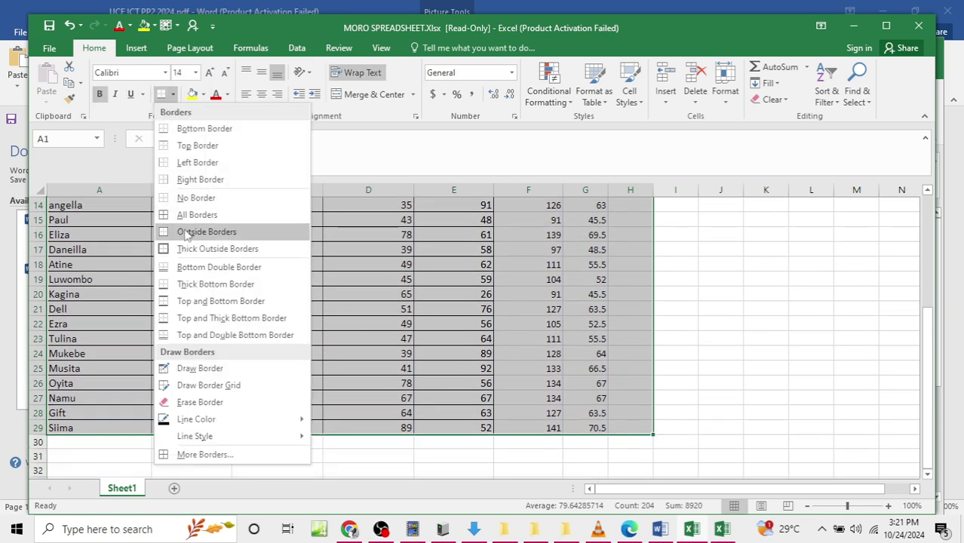
{"action": "left_click", "coordinate": [185, 214]}
{"action": "scroll", "coordinate": [528, 276], "scroll_direction": "up", "scroll_amount": 5}
{"action": "left_click", "coordinate": [611, 259]}
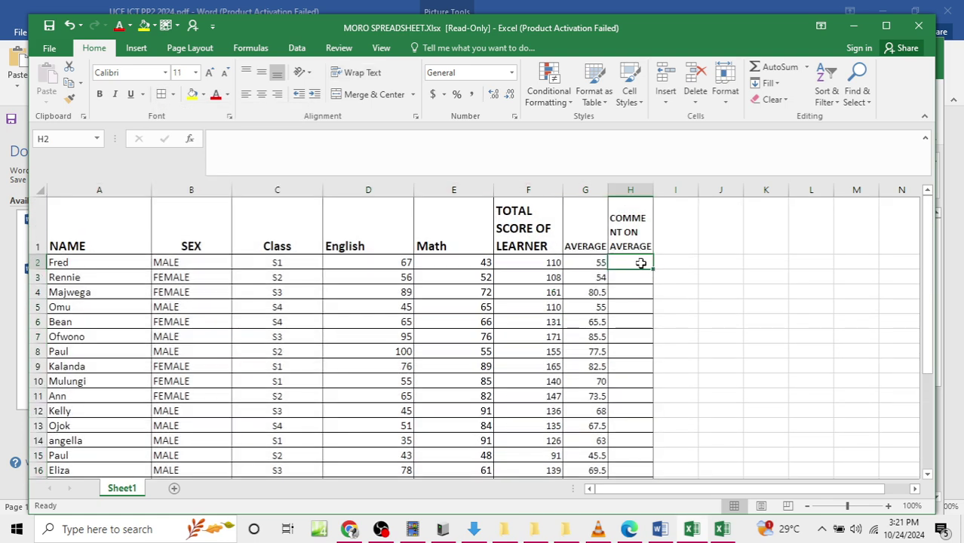
Step: Widen columns G and H so their headings fit
{"action": "left_click_drag", "start_coordinate": [608, 190], "coordinate": [675, 189]}
{"action": "left_click", "coordinate": [649, 292]}
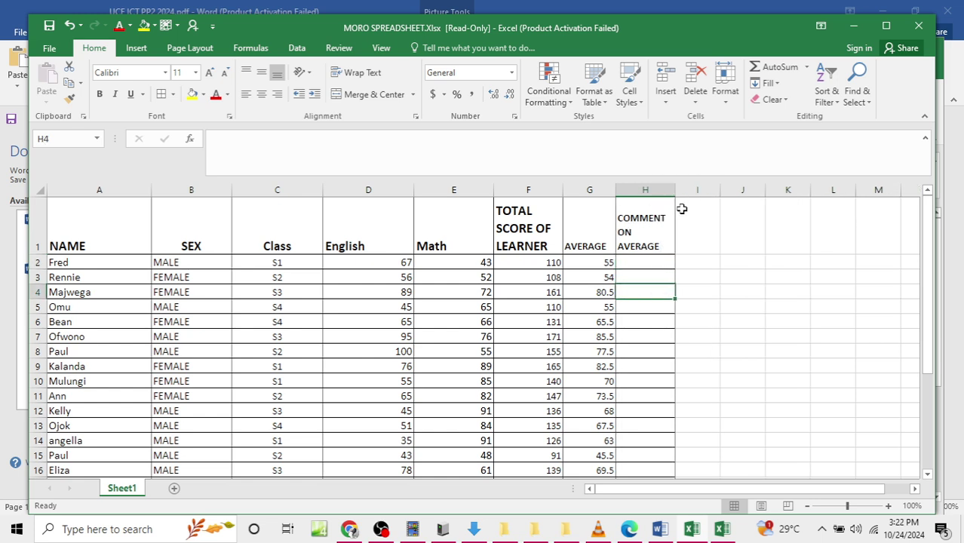
{"action": "left_click", "coordinate": [659, 263]}
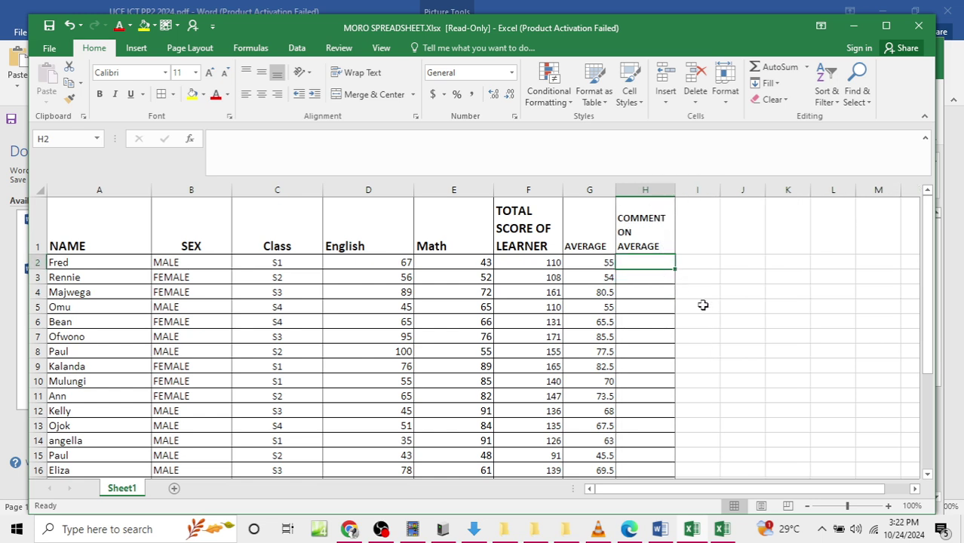
{"action": "left_click", "coordinate": [671, 532]}
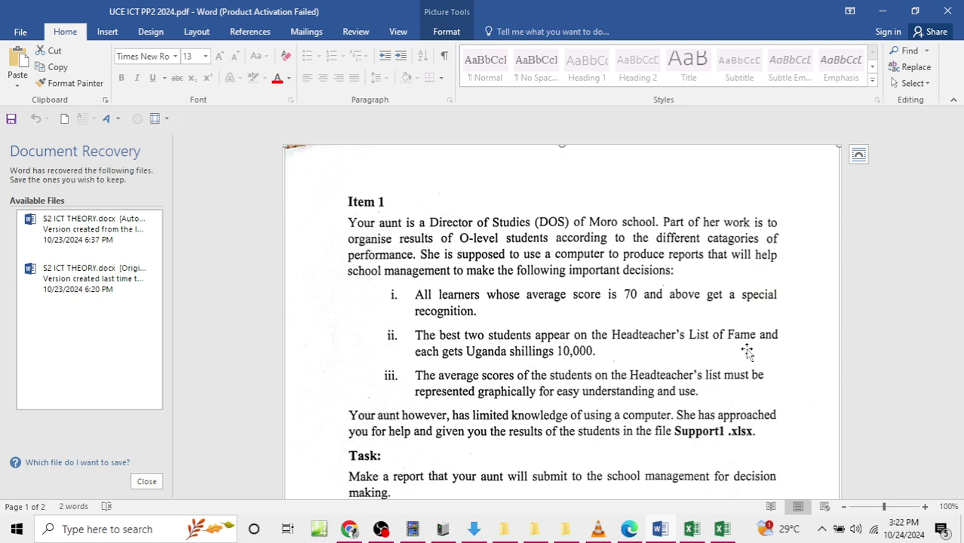
Step: Start H2's formula as =IF(G2>=70,"SPECIAL RECOGNITION"
{"action": "mouse_move", "coordinate": [722, 529]}
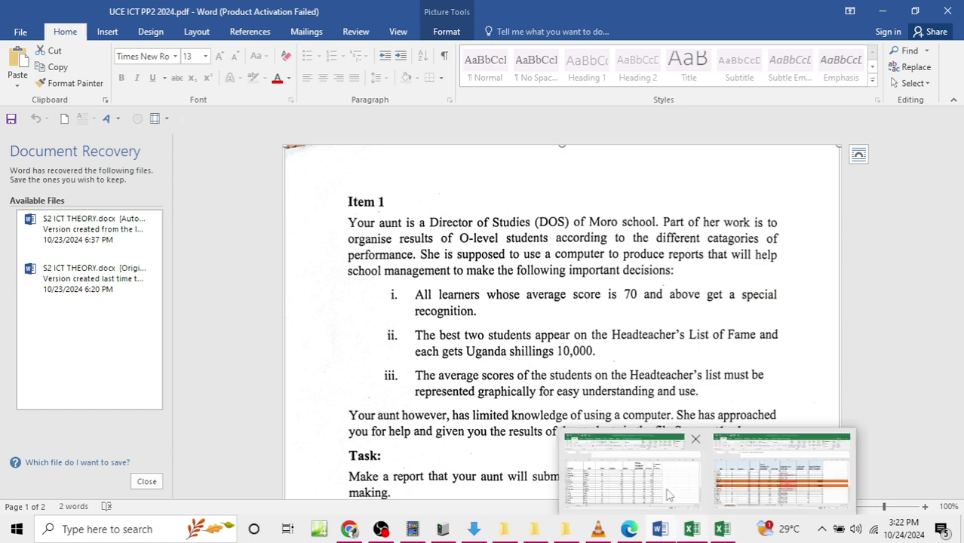
{"action": "left_click", "coordinate": [637, 472]}
{"action": "type", "text": "=IF"}
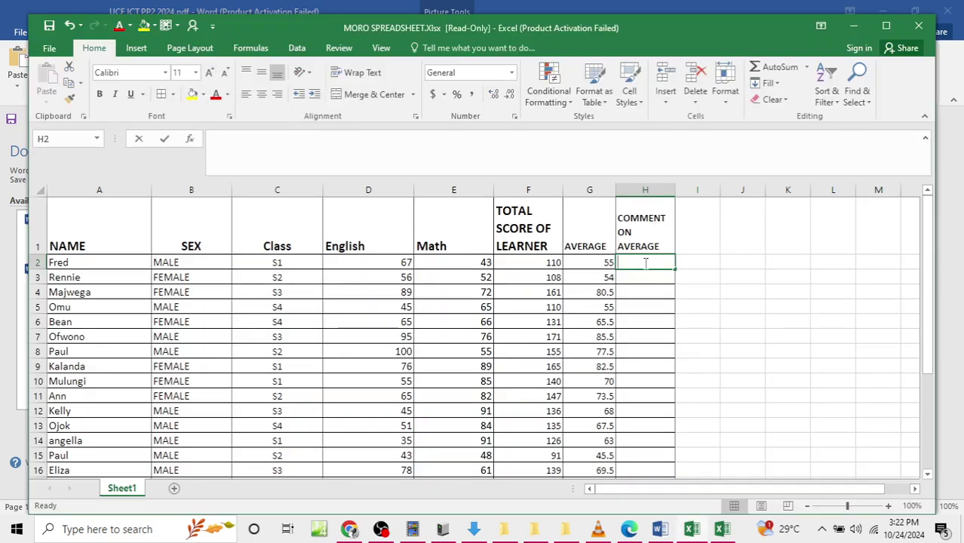
{"action": "type", "text": "("}
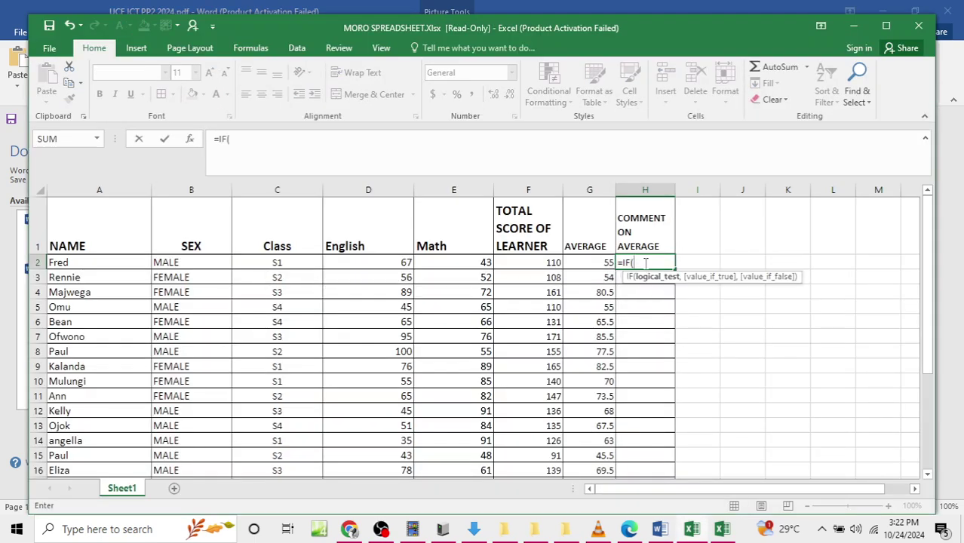
{"action": "left_click", "coordinate": [595, 261]}
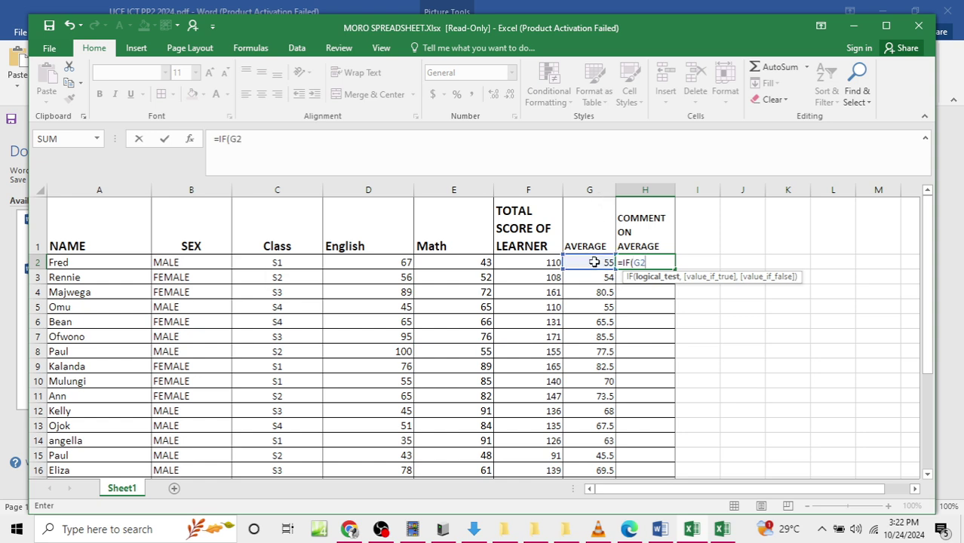
{"action": "type", "text": ">=70"}
{"action": "type", "text": ","}
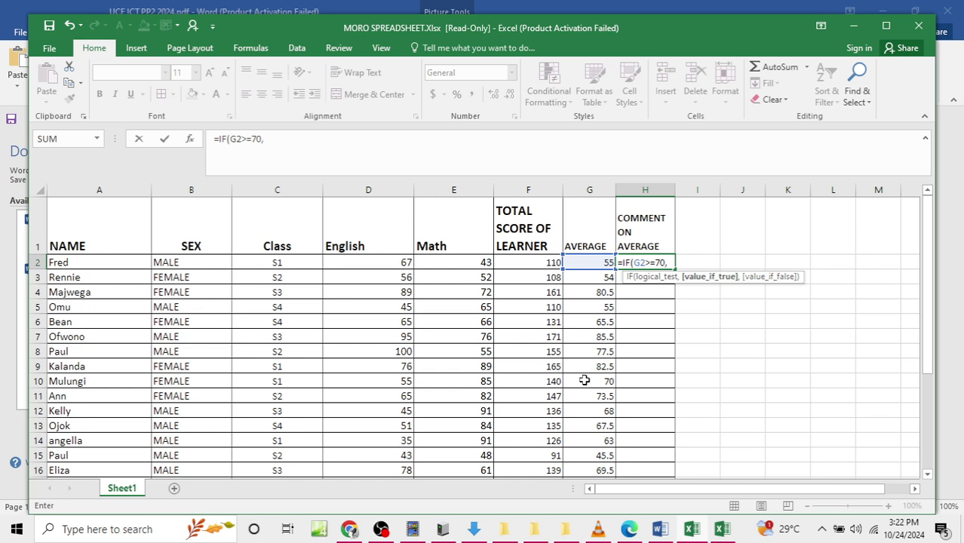
{"action": "type", "text": "\"SPECIAL"}
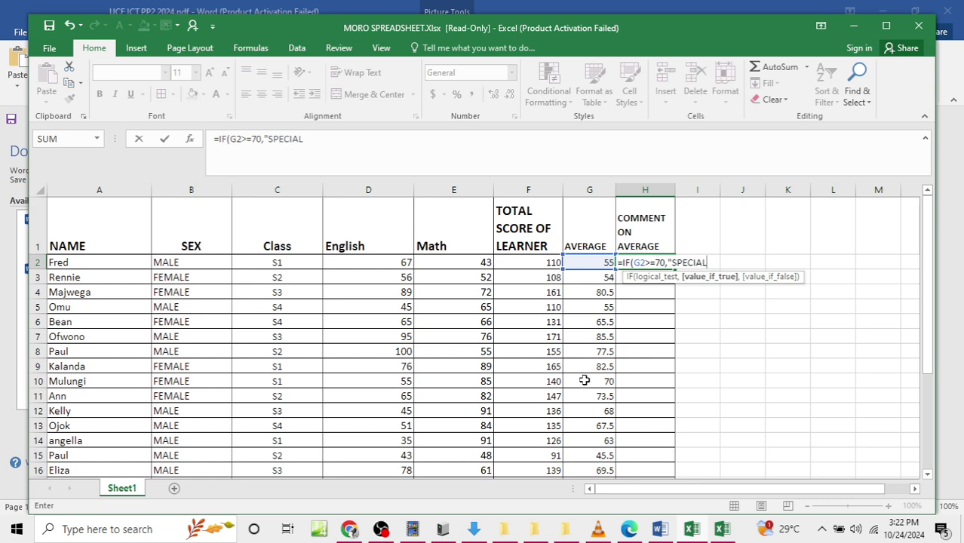
{"action": "type", "text": " RECOGNITIOM"}
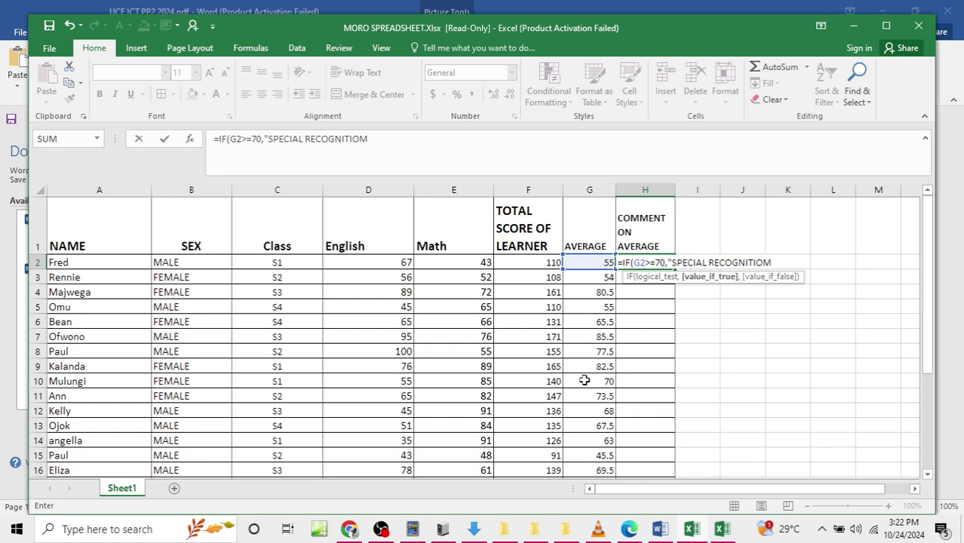
{"action": "key", "text": "BackSpace"}
{"action": "type", "text": "N\""}
Step: Complete it with the nested IF(G2<70,"RECOGNISED") and commit the formula
{"action": "type", "text": ",IF*"}
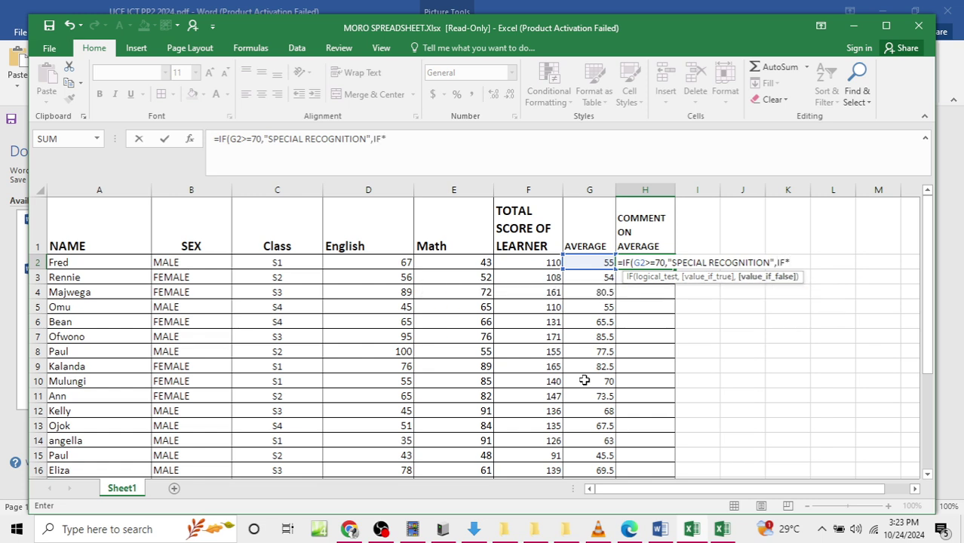
{"action": "key", "text": "BackSpace"}
{"action": "type", "text": "("}
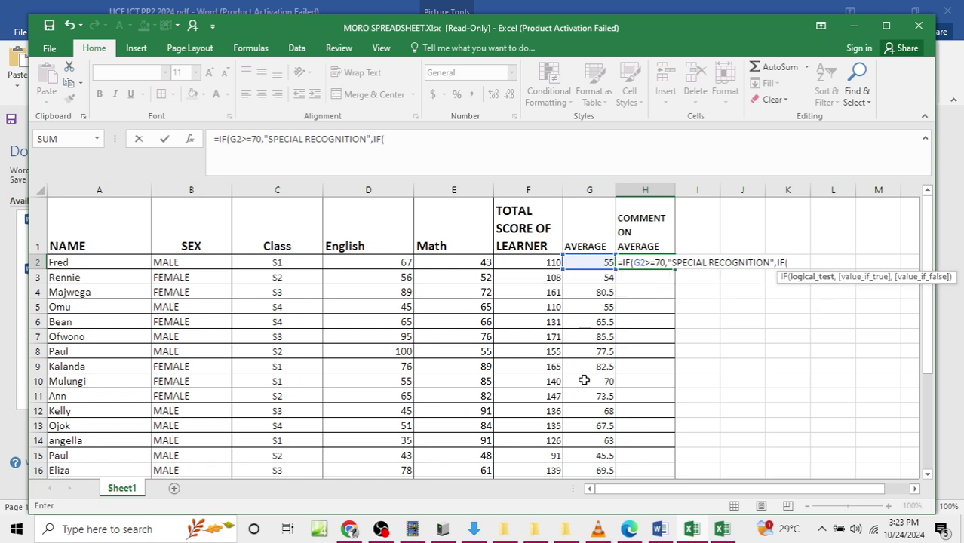
{"action": "type", "text": "G2<70,\""}
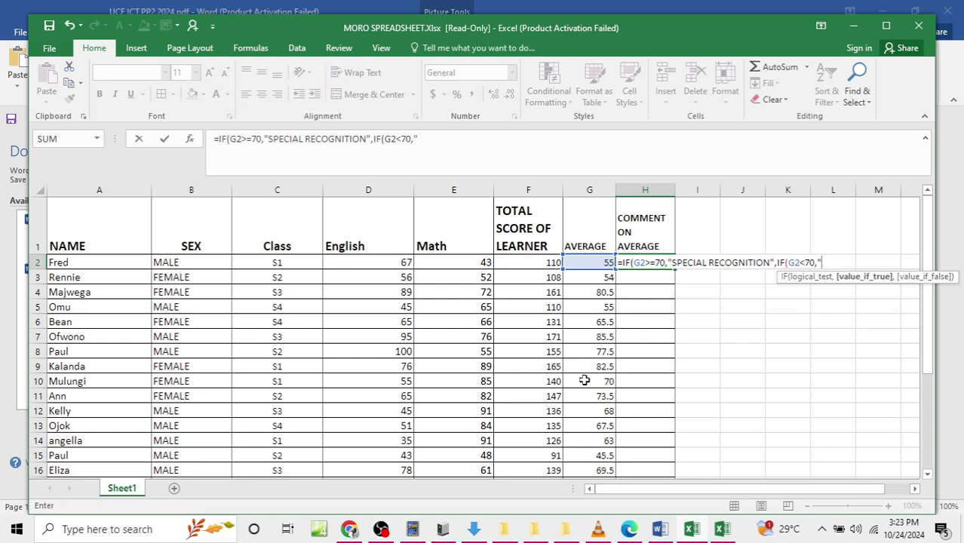
{"action": "type", "text": "RECOGNS"}
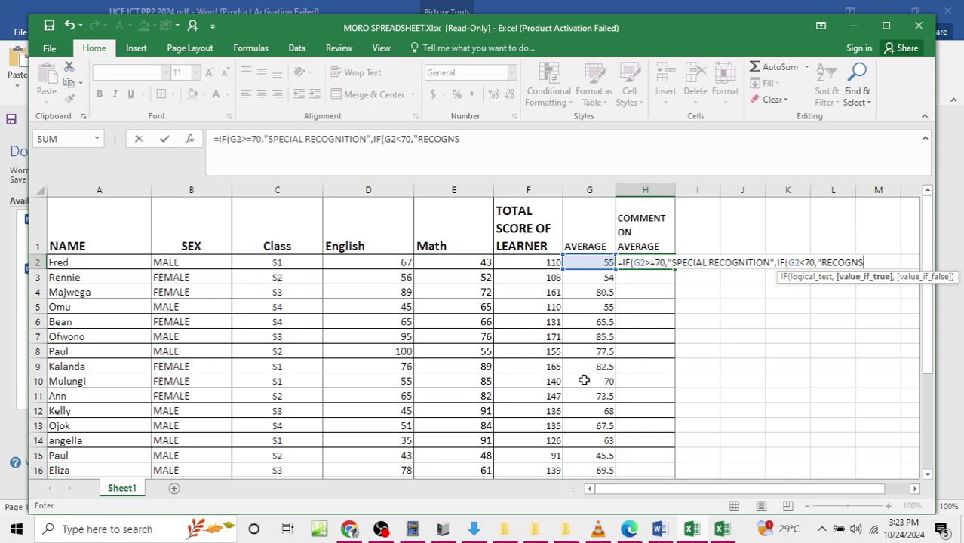
{"action": "key", "text": "BackSpace"}
{"action": "type", "text": "ISED"}
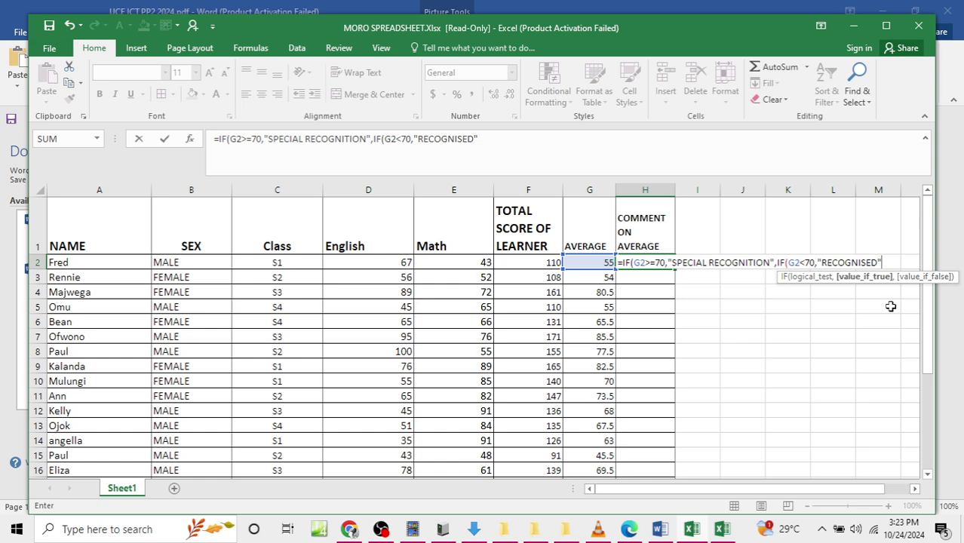
{"action": "type", "text": "\"))"}
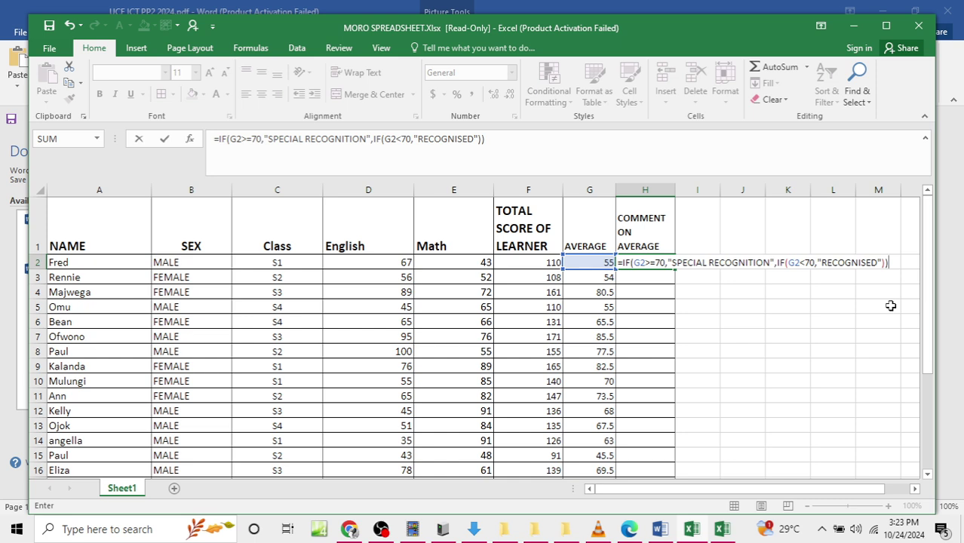
{"action": "key", "text": "Return"}
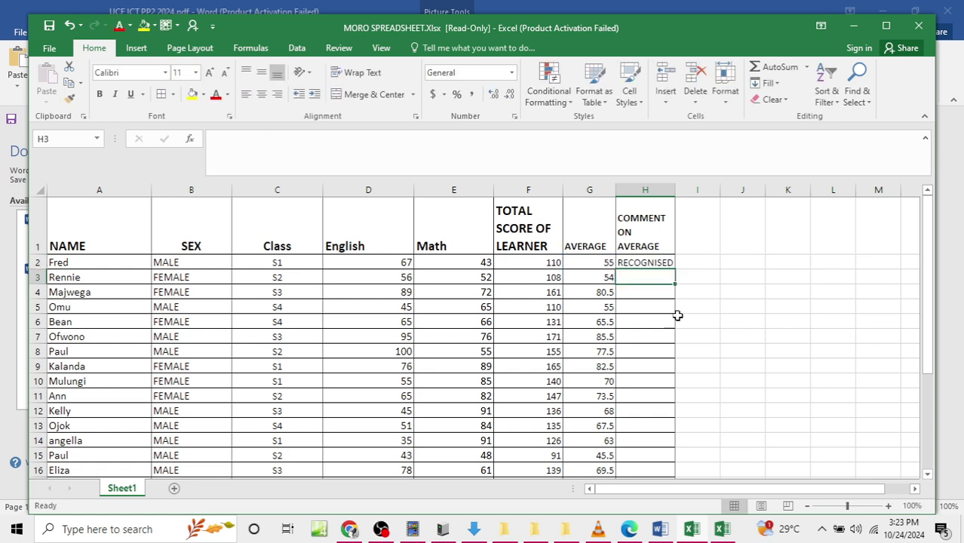
Step: Copy H2's comment formula down to H29
{"action": "left_click", "coordinate": [661, 263]}
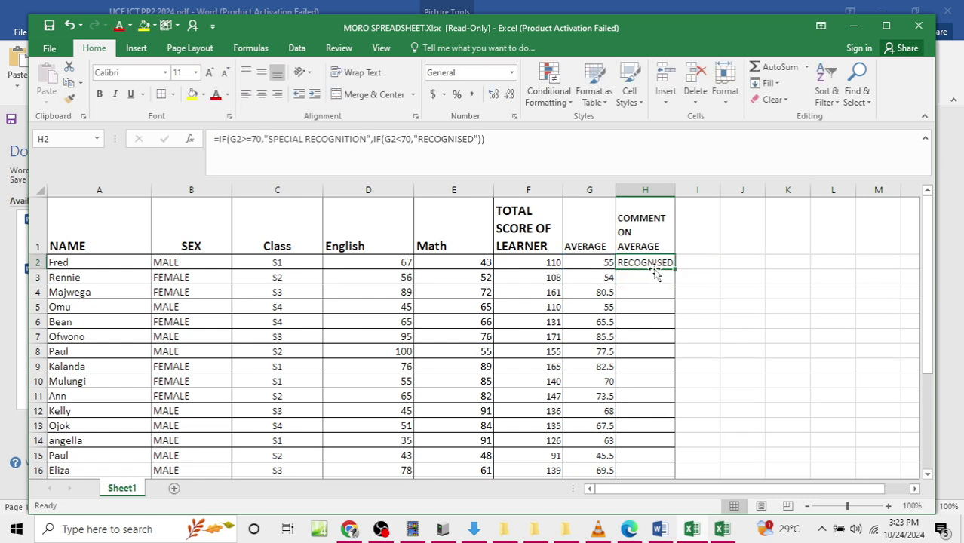
{"action": "left_click", "coordinate": [594, 262]}
{"action": "left_click", "coordinate": [655, 265]}
{"action": "left_click_drag", "start_coordinate": [679, 269], "coordinate": [654, 412]}
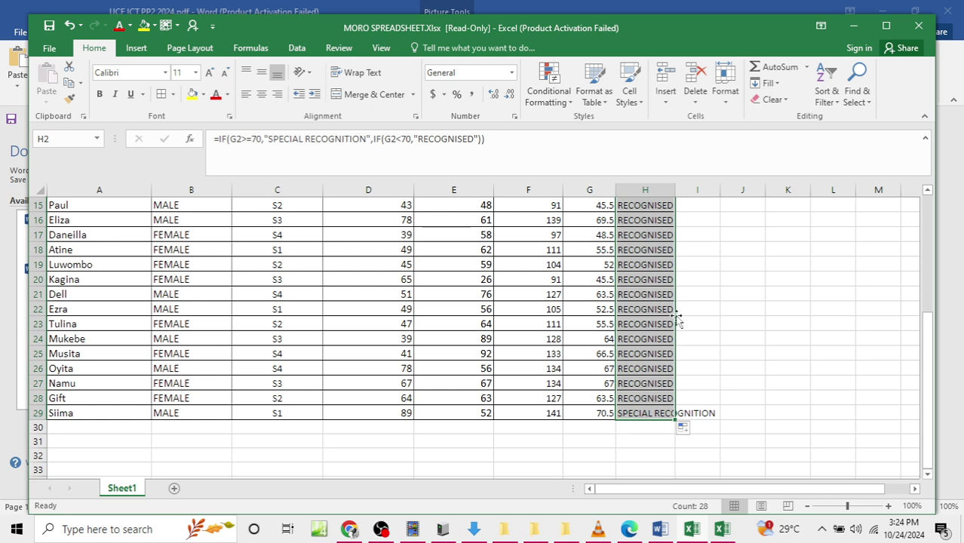
{"action": "scroll", "coordinate": [667, 332], "scroll_direction": "up", "scroll_amount": 4}
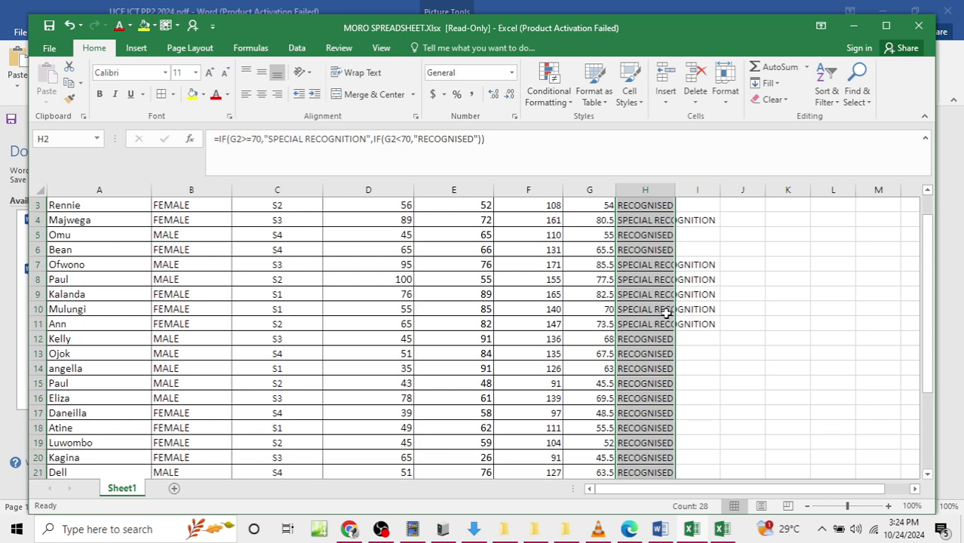
{"action": "scroll", "coordinate": [719, 291], "scroll_direction": "up", "scroll_amount": 1}
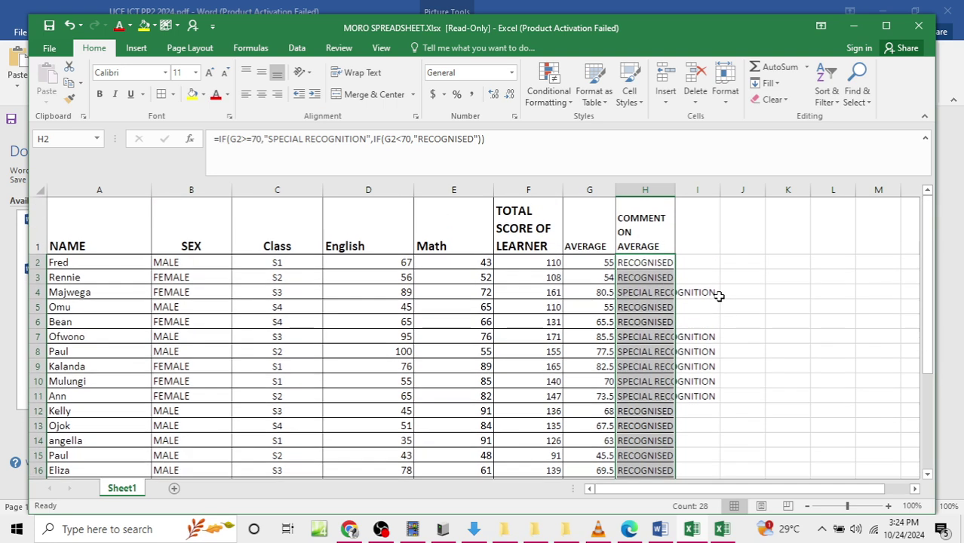
Step: Widen column H to fit its heading, then bring up MORO EXCEL FILE
{"action": "left_click_drag", "start_coordinate": [675, 189], "coordinate": [733, 192]}
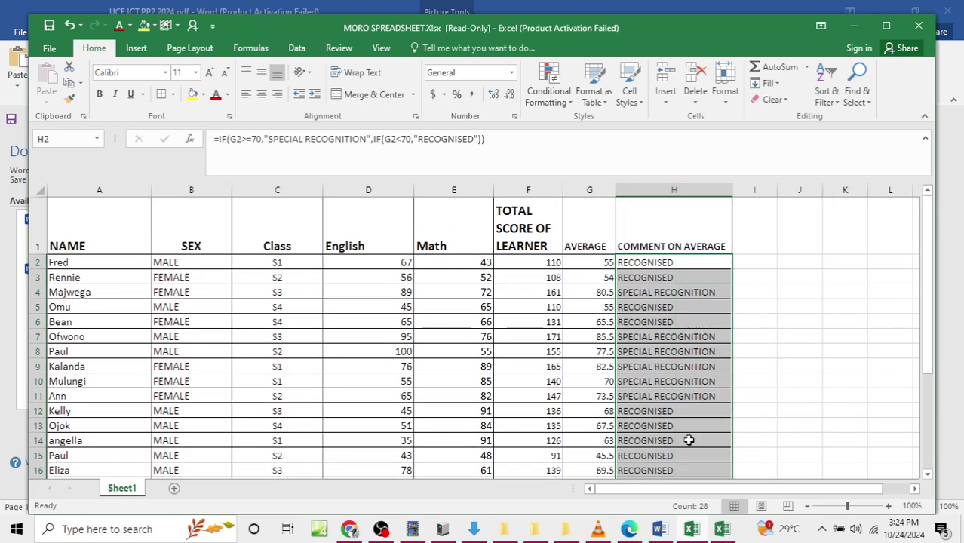
{"action": "left_click", "coordinate": [661, 530]}
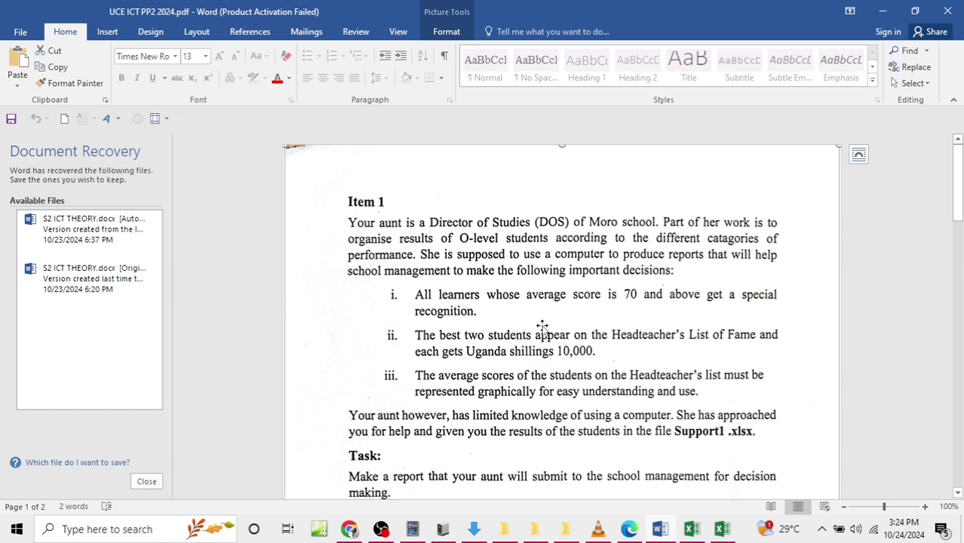
{"action": "mouse_move", "coordinate": [739, 536]}
{"action": "left_click", "coordinate": [748, 501]}
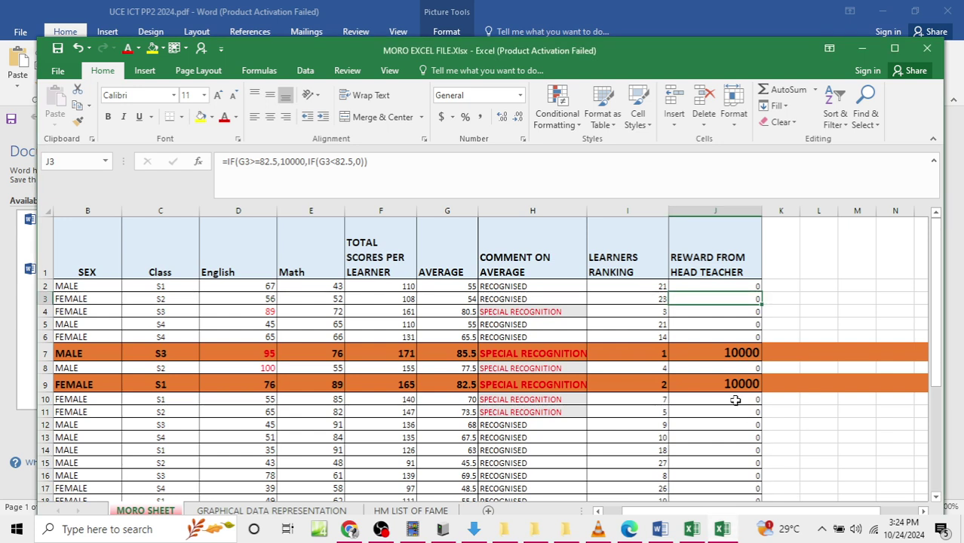
Step: Check the H13 formula, then return to the MORO SPREADSHEET workbook
{"action": "left_click", "coordinate": [528, 440]}
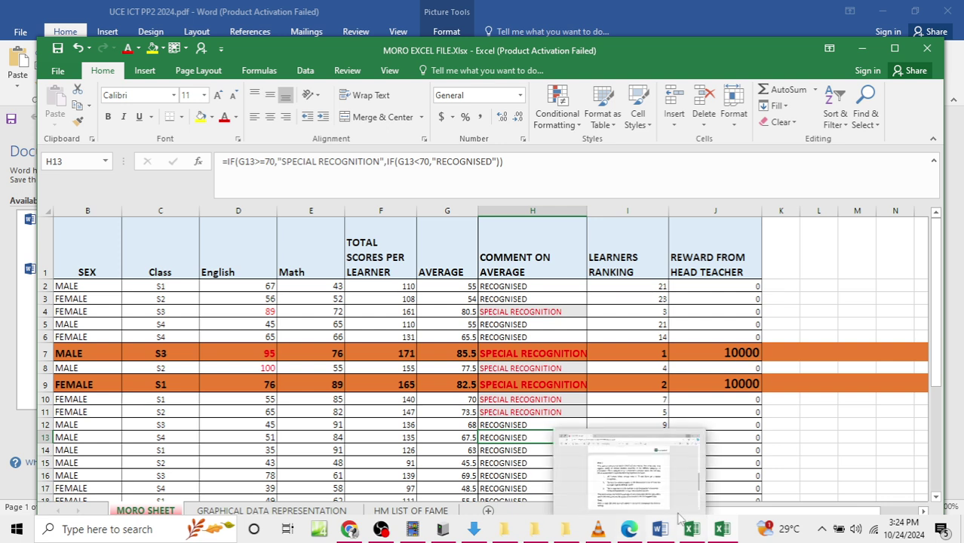
{"action": "left_click", "coordinate": [722, 531]}
{"action": "left_click", "coordinate": [722, 532]}
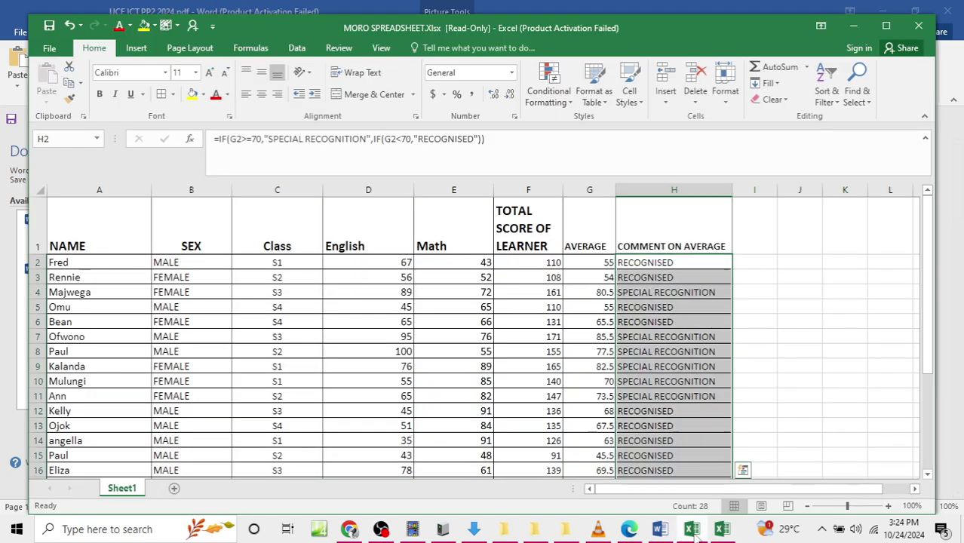
{"action": "left_click", "coordinate": [671, 321]}
Step: Select the SPECIAL RECOGNITION cells H4, H7–H11 and H29 together
{"action": "left_click", "coordinate": [658, 295]}
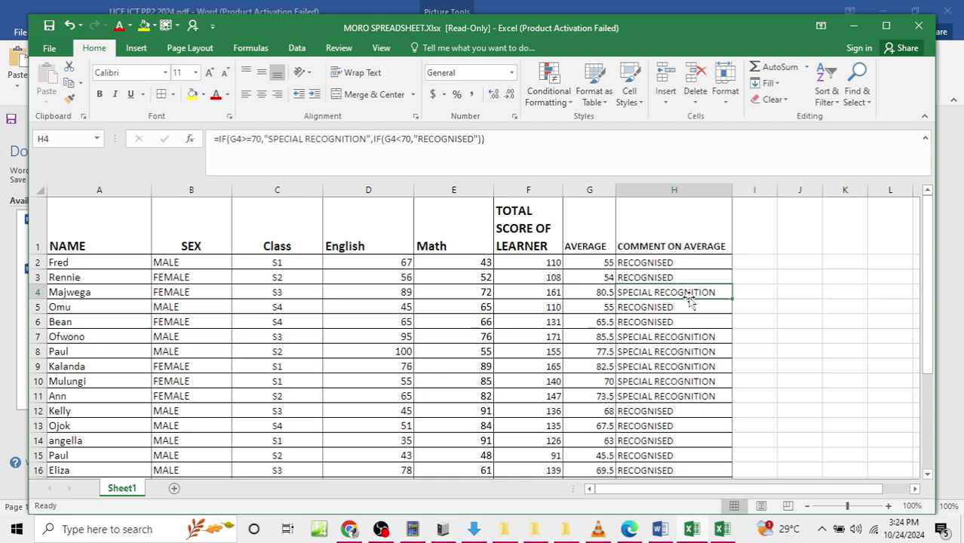
{"action": "left_click", "coordinate": [689, 337], "text": "ctrl"}
{"action": "left_click", "coordinate": [687, 352], "text": "ctrl"}
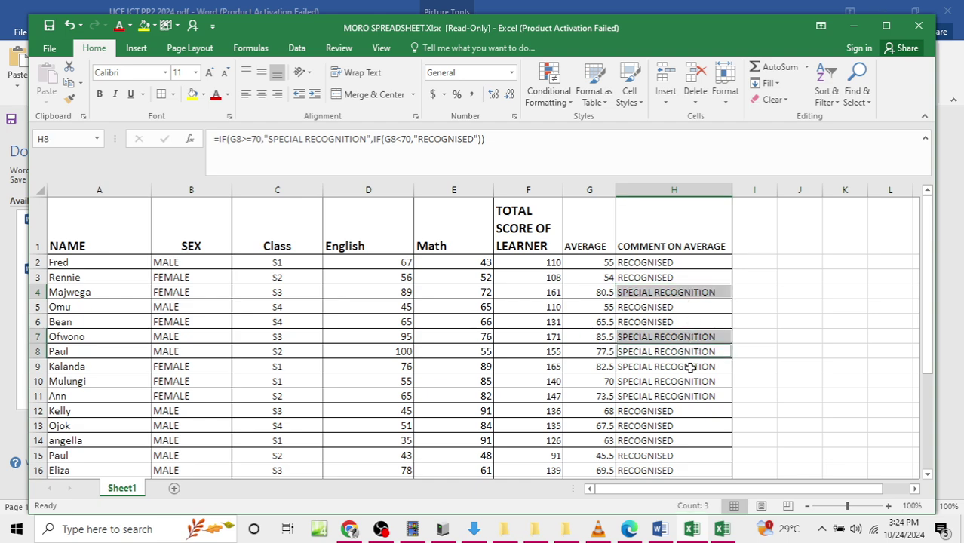
{"action": "left_click", "coordinate": [688, 367], "text": "ctrl"}
{"action": "left_click", "coordinate": [691, 381], "text": "ctrl"}
{"action": "left_click", "coordinate": [693, 395], "text": "ctrl"}
{"action": "scroll", "coordinate": [692, 394], "scroll_direction": "down", "scroll_amount": 4}
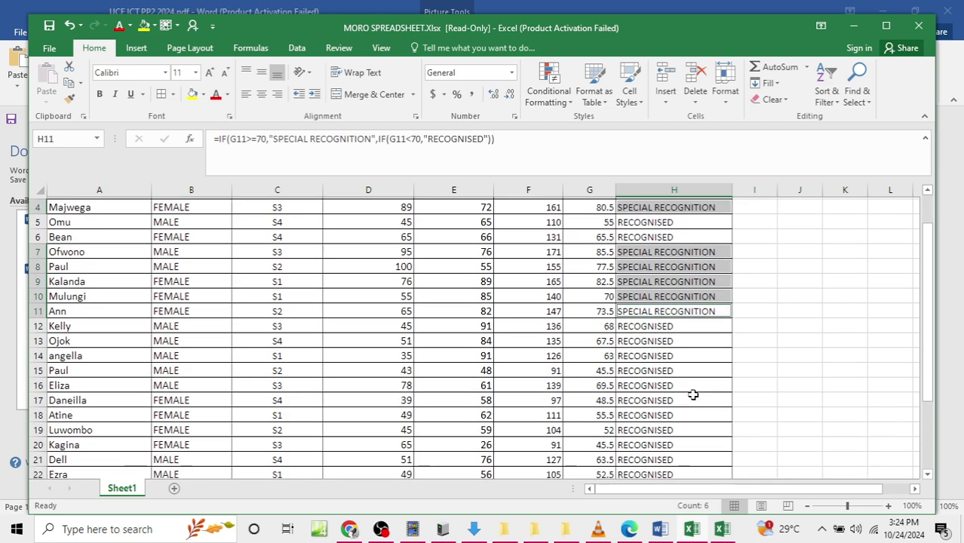
{"action": "left_click", "coordinate": [651, 438], "text": "ctrl"}
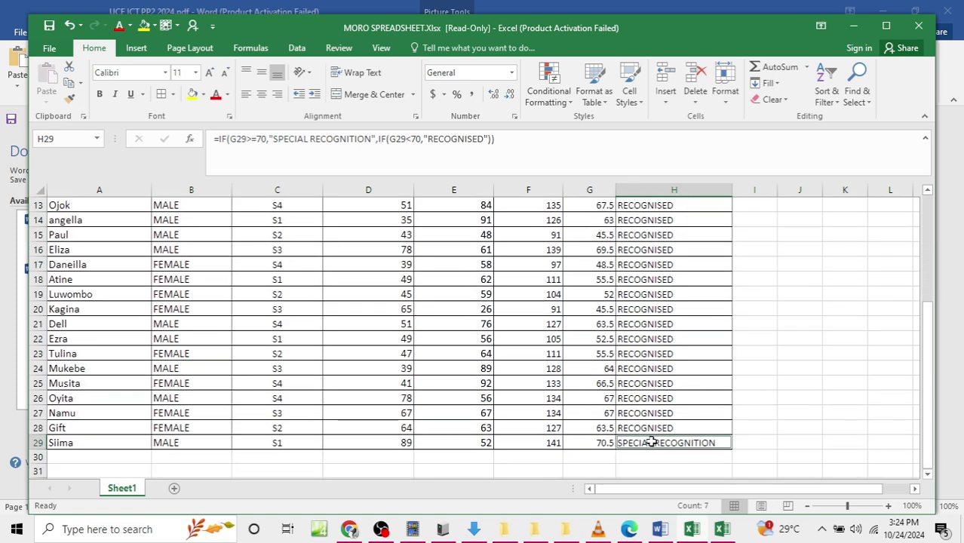
Step: Make the selected SPECIAL RECOGNITION comments red and bold
{"action": "left_click", "coordinate": [227, 93]}
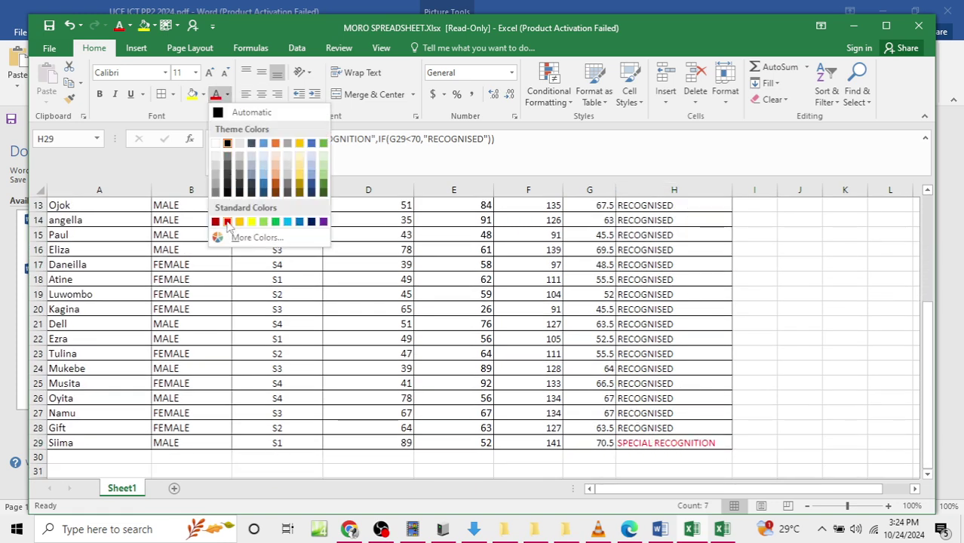
{"action": "left_click", "coordinate": [227, 221]}
{"action": "left_click", "coordinate": [98, 93]}
{"action": "scroll", "coordinate": [352, 216], "scroll_direction": "up", "scroll_amount": 4}
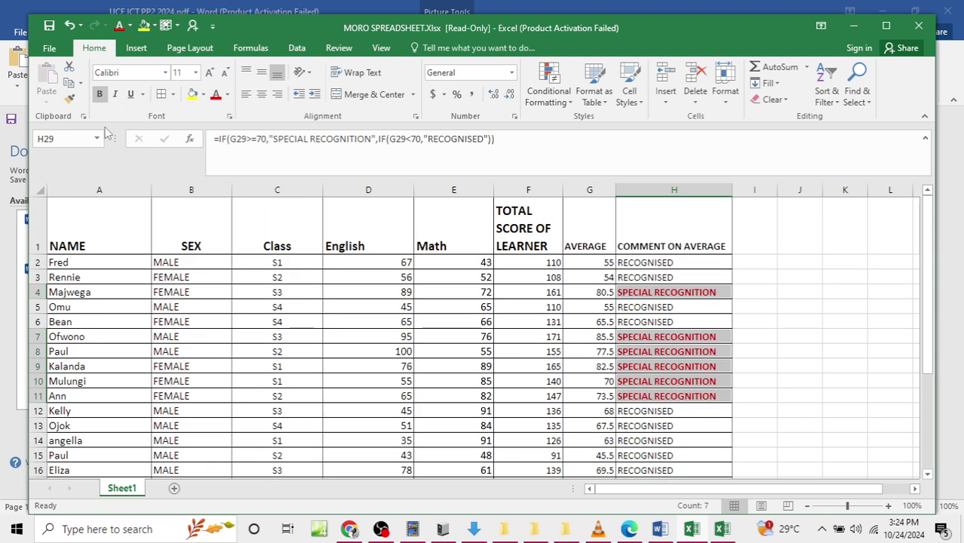
Step: Give the SPECIAL RECOGNITION cells a grey fill
{"action": "left_click", "coordinate": [203, 94]}
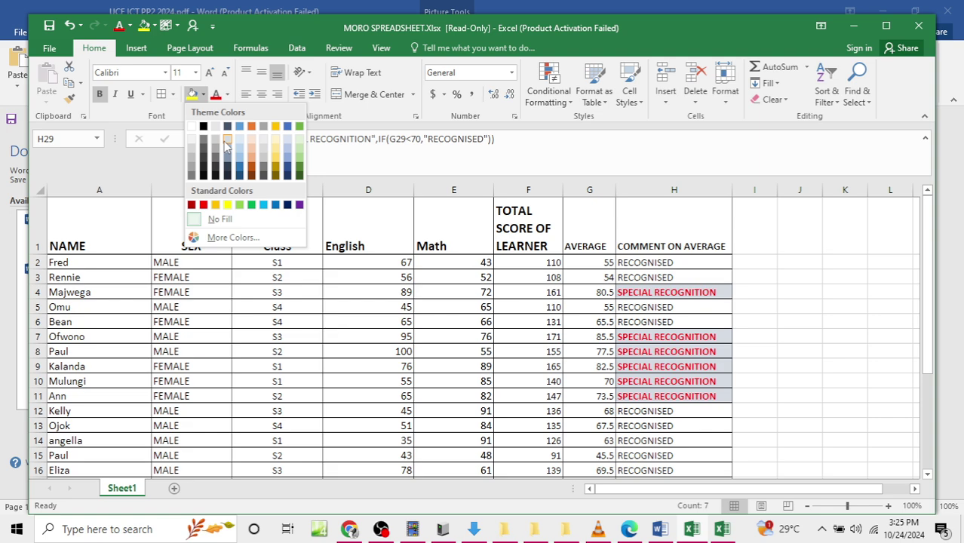
{"action": "left_click", "coordinate": [216, 141]}
{"action": "scroll", "coordinate": [531, 311], "scroll_direction": "down", "scroll_amount": 6}
{"action": "left_click", "coordinate": [368, 321]}
{"action": "scroll", "coordinate": [530, 311], "scroll_direction": "up", "scroll_amount": 6}
{"action": "left_click", "coordinate": [529, 317]}
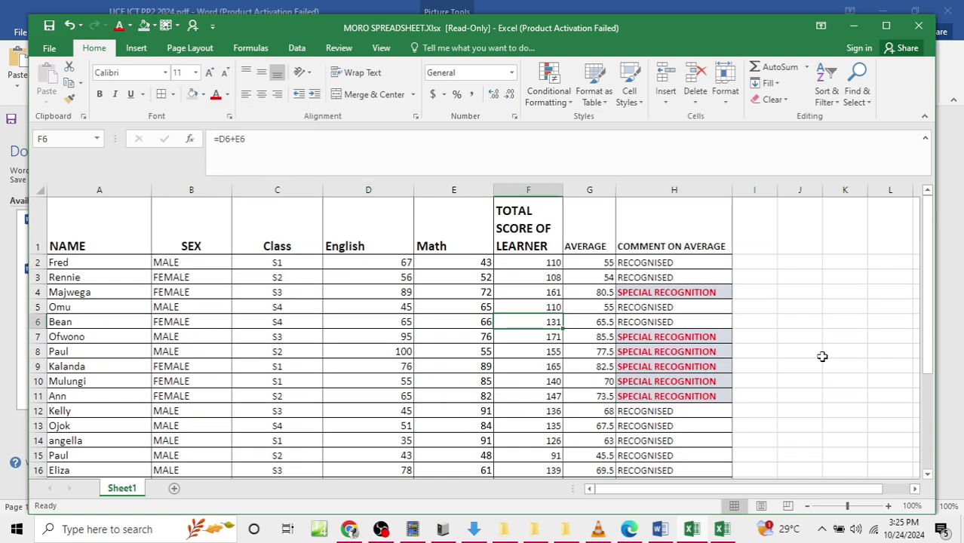
{"action": "left_click", "coordinate": [758, 309]}
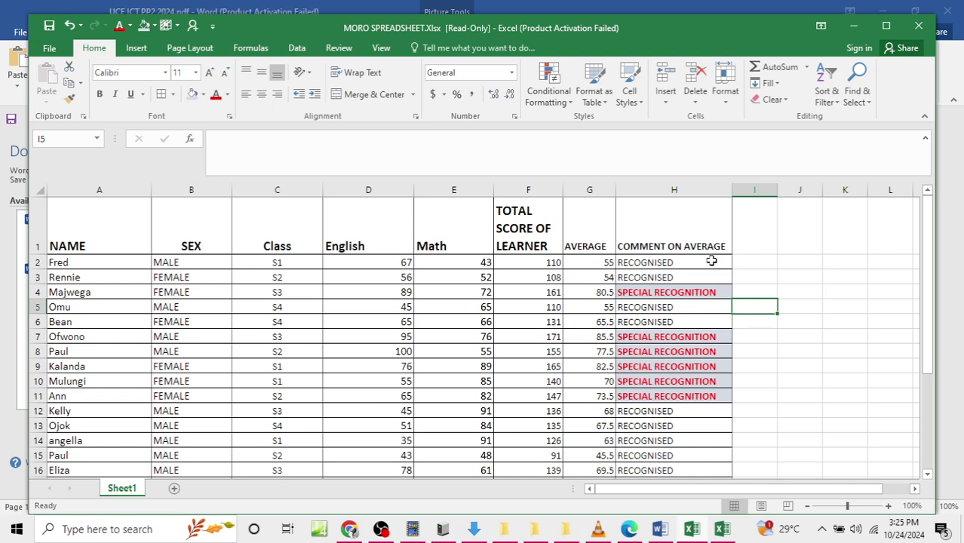
{"action": "left_click", "coordinate": [744, 246]}
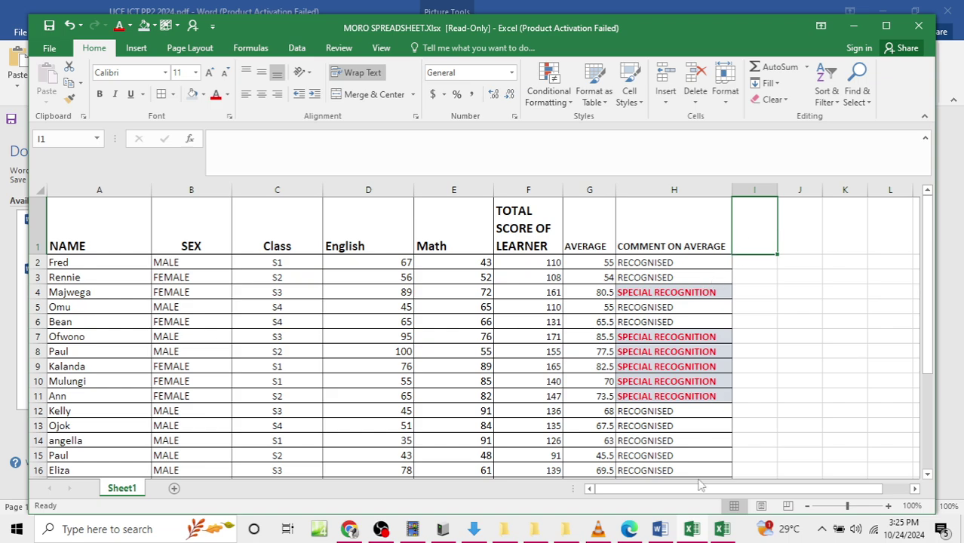
{"action": "left_click", "coordinate": [698, 530]}
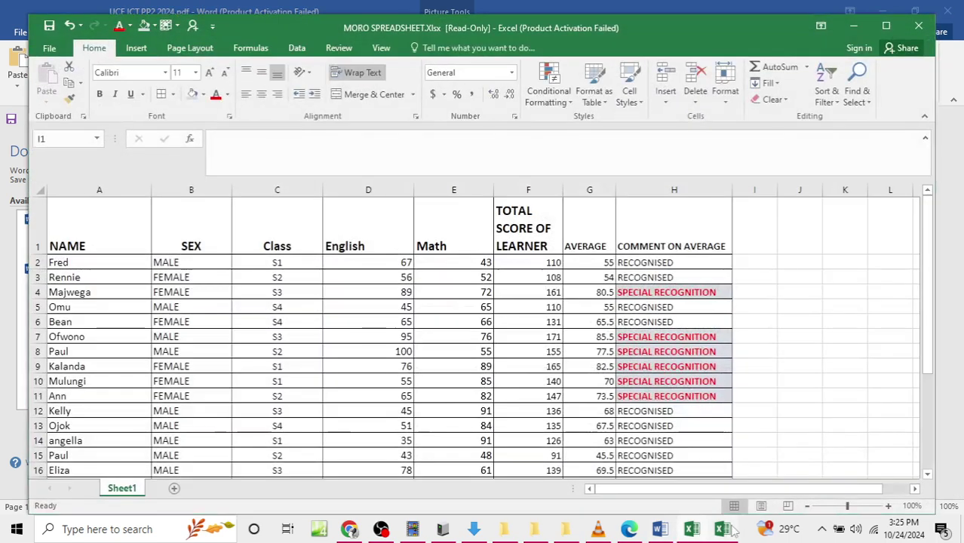
{"action": "left_click", "coordinate": [724, 531]}
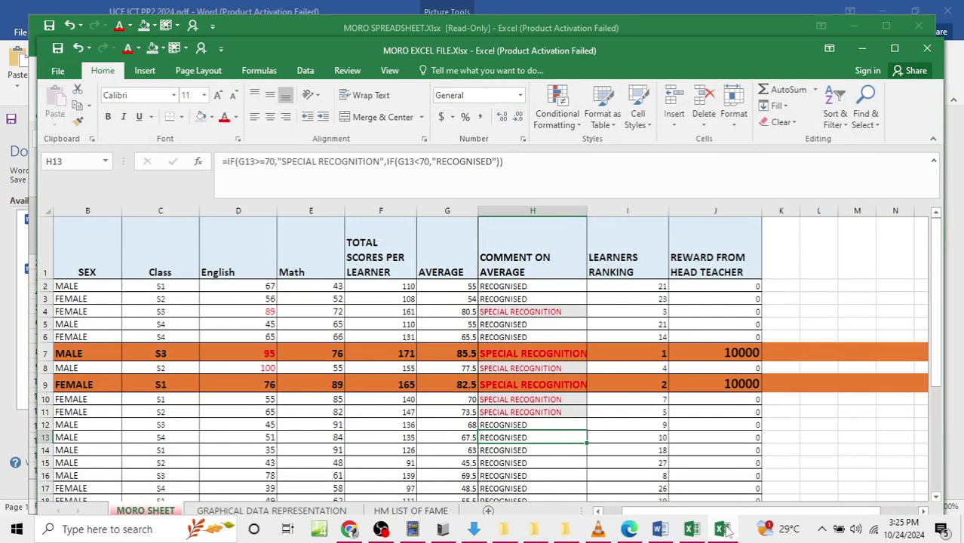
{"action": "left_click_drag", "start_coordinate": [628, 249], "coordinate": [628, 450]}
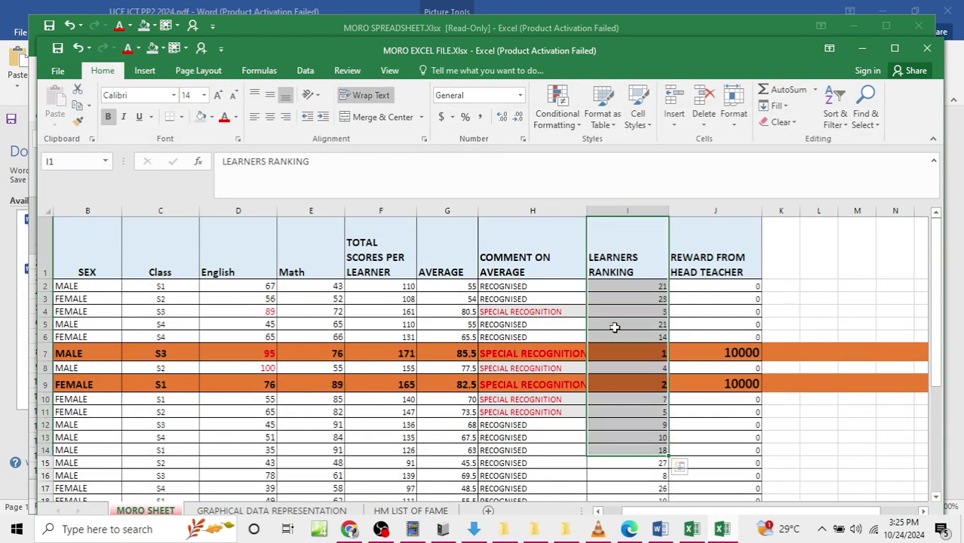
{"action": "left_click", "coordinate": [878, 48]}
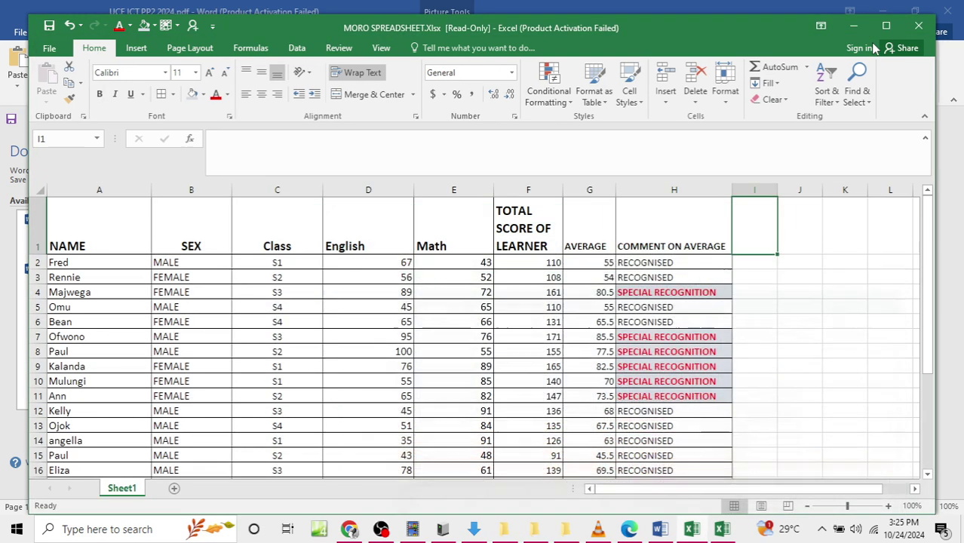
{"action": "left_click", "coordinate": [663, 530]}
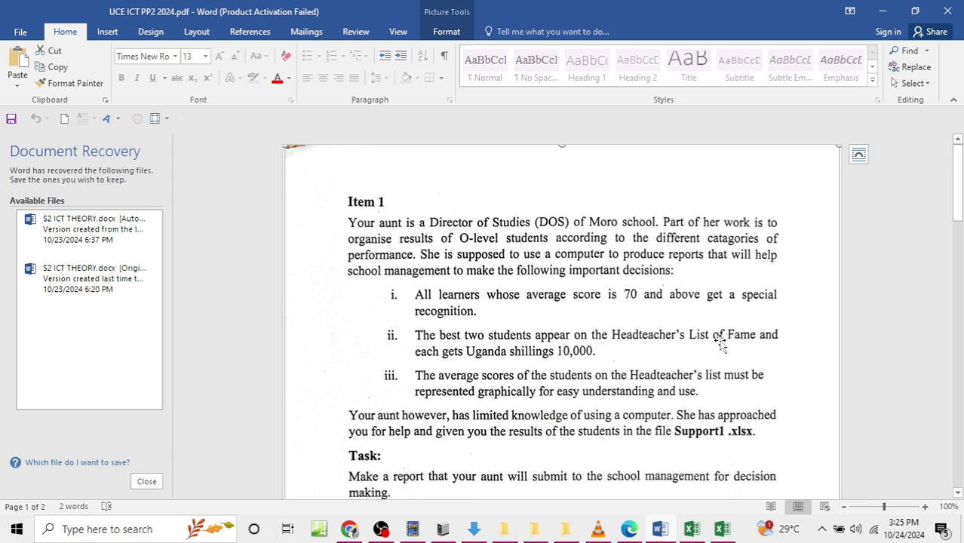
{"action": "left_click", "coordinate": [692, 529]}
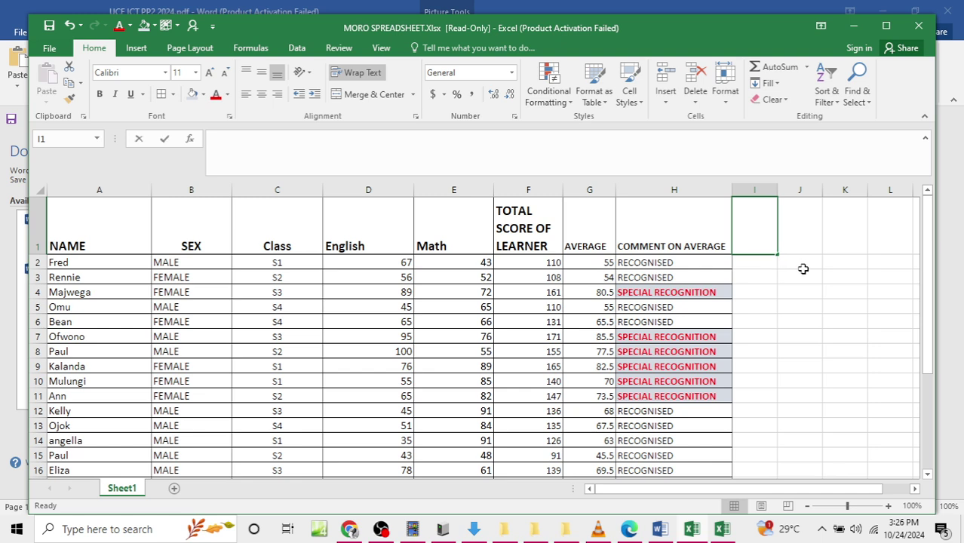
Step: Enter the heading RANKING in I1
{"action": "type", "text": "L"}
{"action": "key", "text": "BackSpace"}
{"action": "type", "text": "RANKING"}
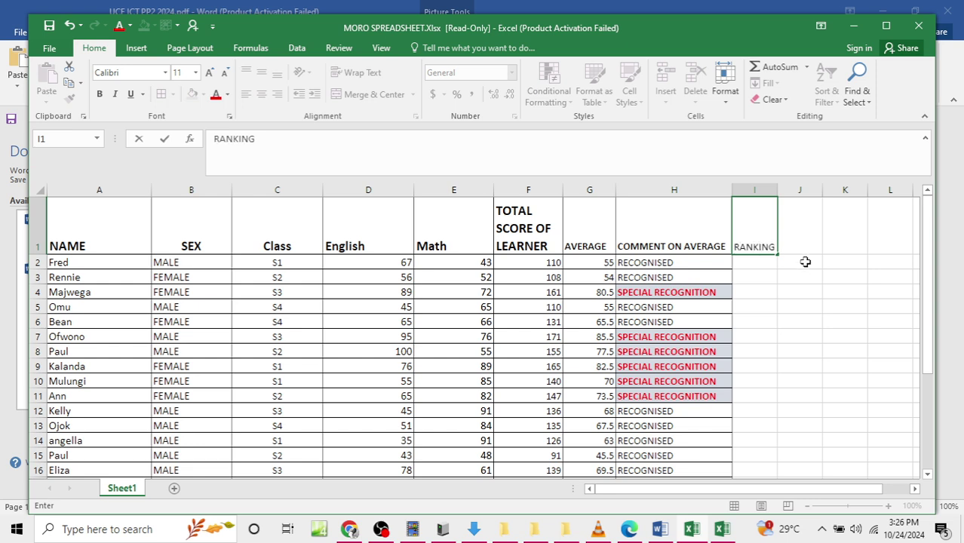
{"action": "left_click", "coordinate": [723, 438]}
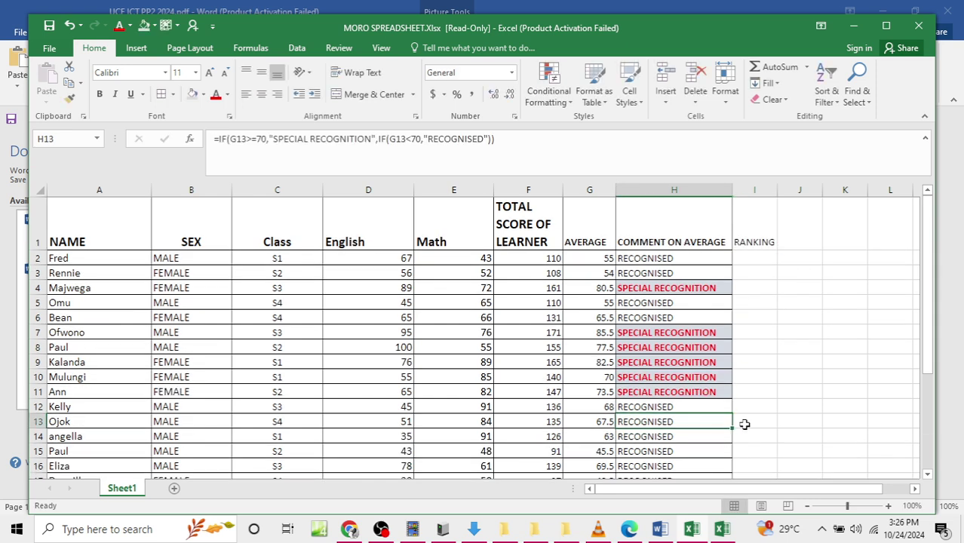
{"action": "left_click", "coordinate": [507, 225]}
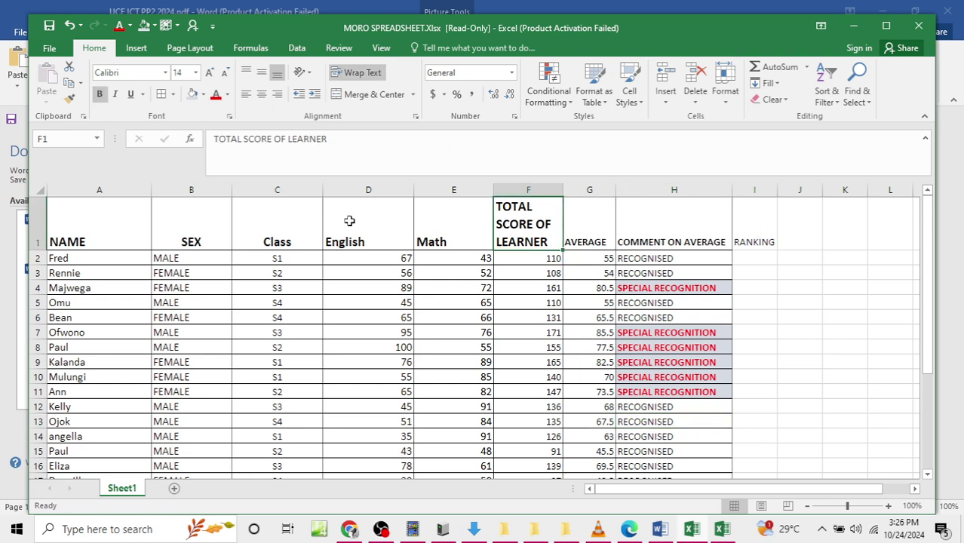
{"action": "left_click", "coordinate": [115, 256]}
Step: Make the header row A1:I1 bold at font size 14
{"action": "left_click_drag", "start_coordinate": [89, 228], "coordinate": [747, 231]}
{"action": "left_click", "coordinate": [196, 73]}
{"action": "left_click", "coordinate": [179, 156]}
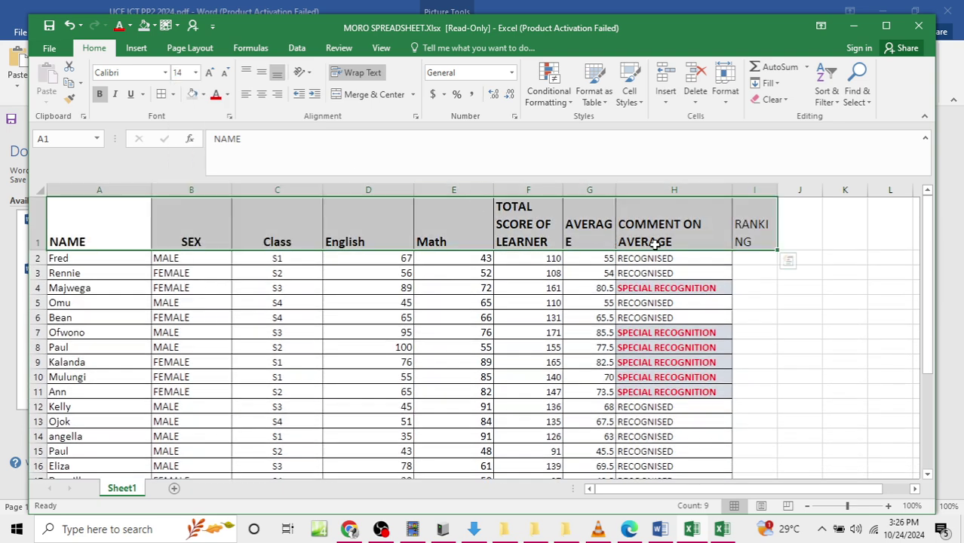
{"action": "left_click", "coordinate": [100, 93]}
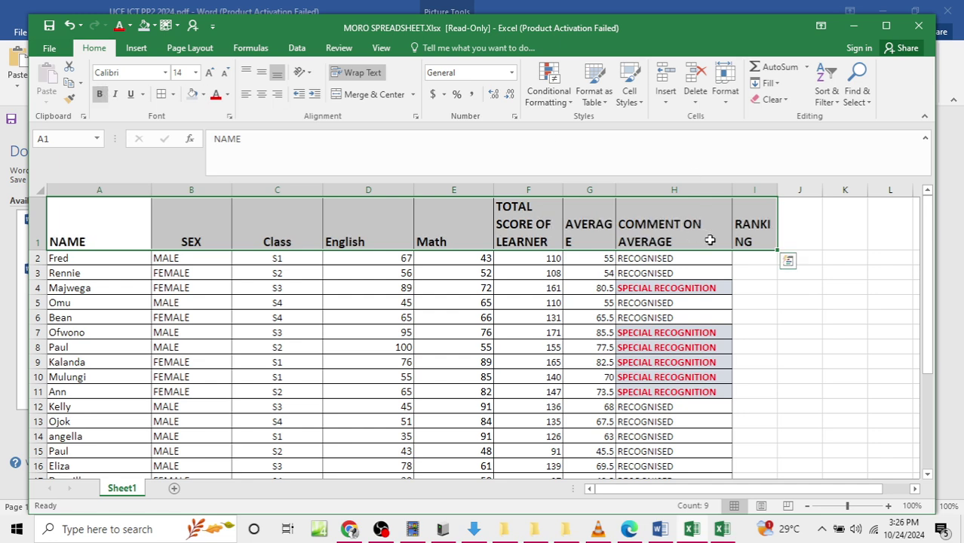
Step: Widen columns I and G so RANKING and AVERAGE fit
{"action": "left_click_drag", "start_coordinate": [779, 190], "coordinate": [797, 190]}
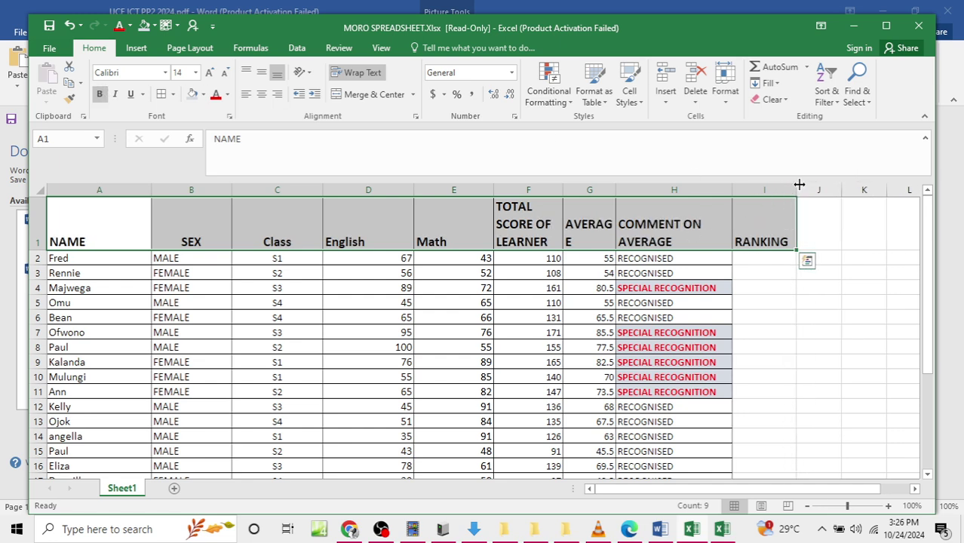
{"action": "left_click_drag", "start_coordinate": [616, 191], "coordinate": [625, 191]}
{"action": "left_click", "coordinate": [777, 258]}
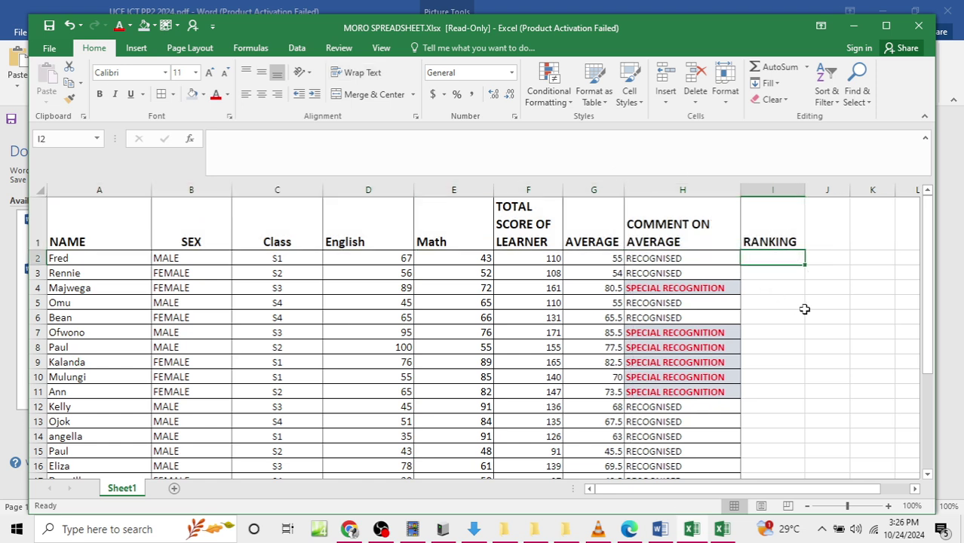
Step: Begin I2's rank formula as =RANK(G2,$G$2: with a fixed range start
{"action": "type", "text": "=RANK"}
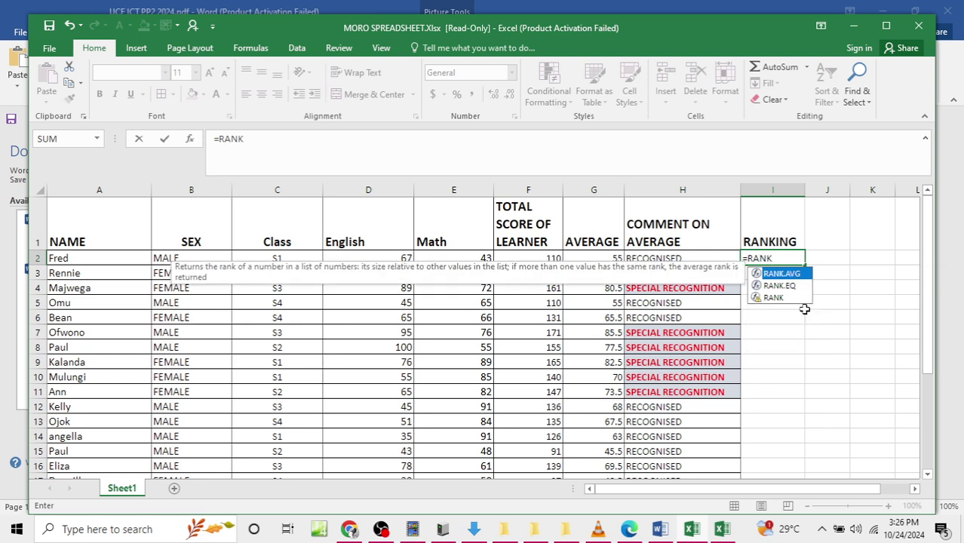
{"action": "type", "text": "("}
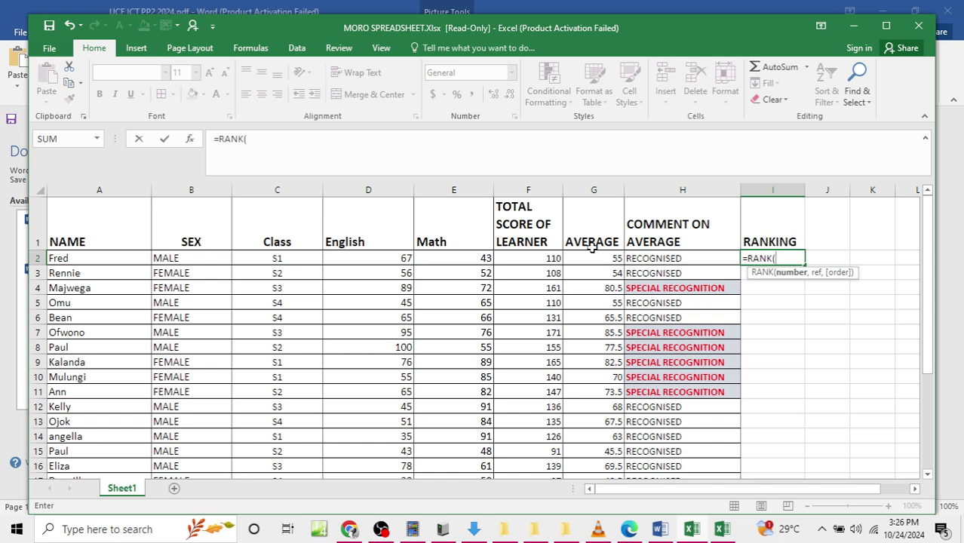
{"action": "left_click", "coordinate": [588, 258]}
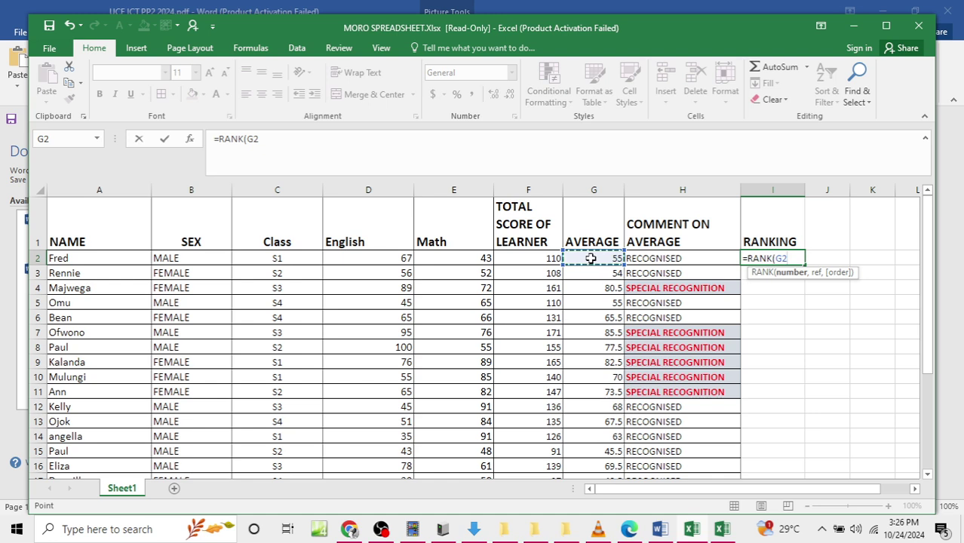
{"action": "type", "text": ","}
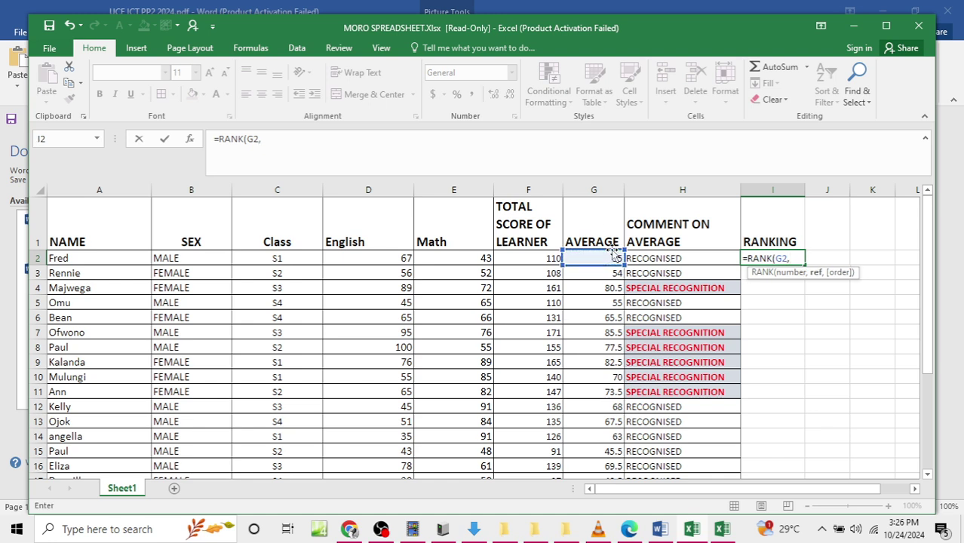
{"action": "left_click", "coordinate": [614, 255]}
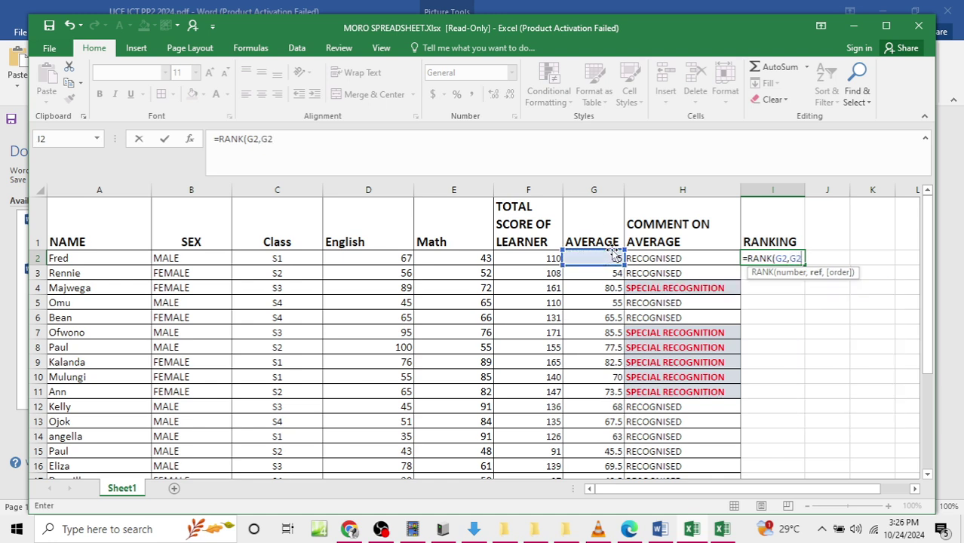
{"action": "key", "text": "F4"}
{"action": "type", "text": ":"}
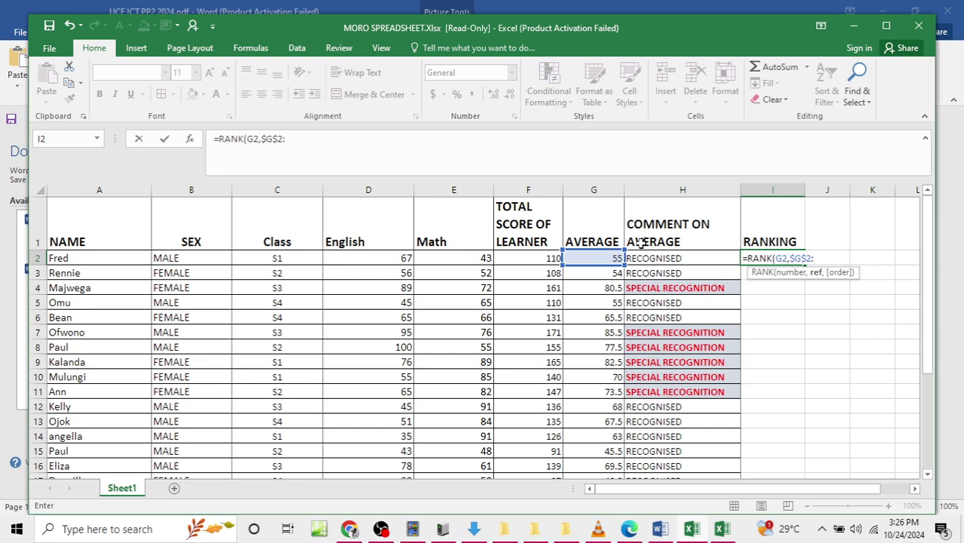
Step: Finish the range at $G$29 and close the formula, ranking Fred 21st
{"action": "scroll", "coordinate": [602, 276], "scroll_direction": "down", "scroll_amount": 5}
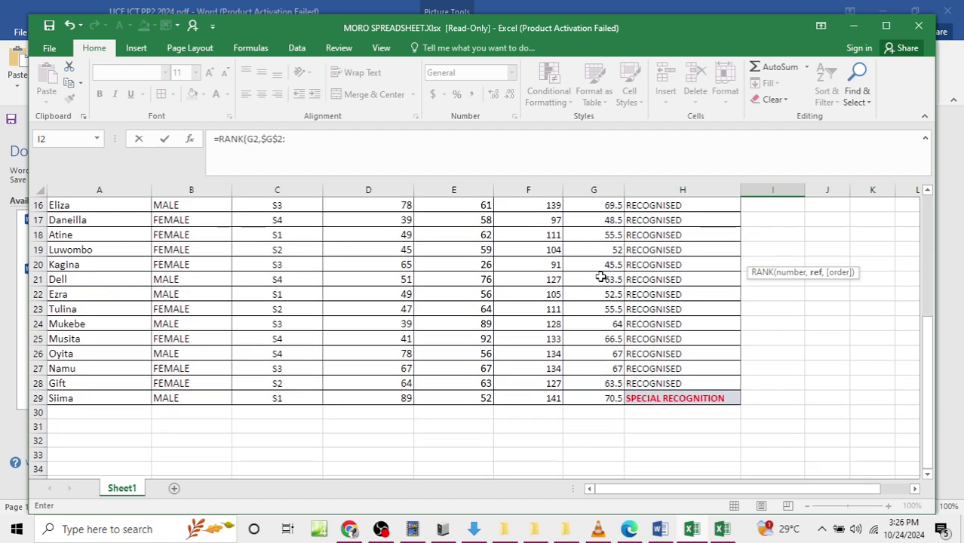
{"action": "scroll", "coordinate": [601, 276], "scroll_direction": "up", "scroll_amount": 5}
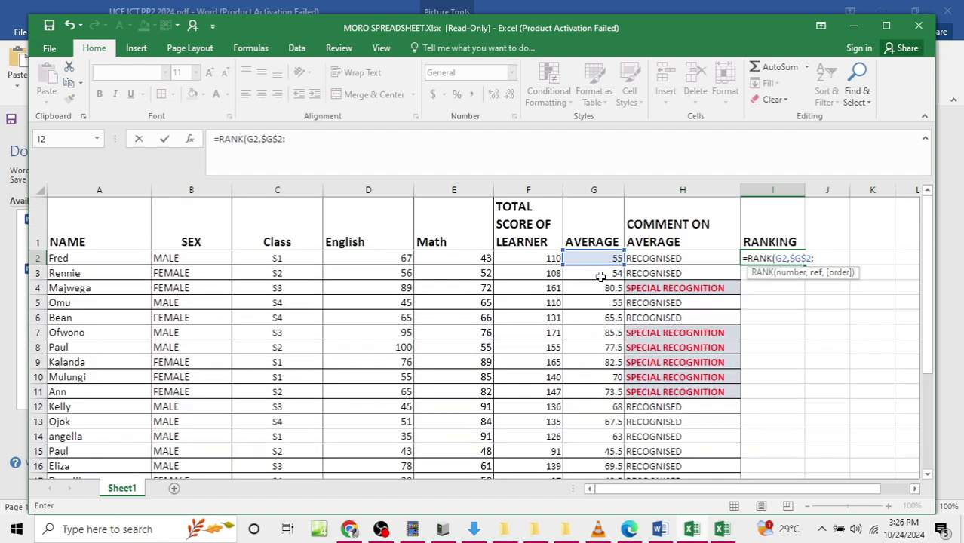
{"action": "type", "text": "G29"}
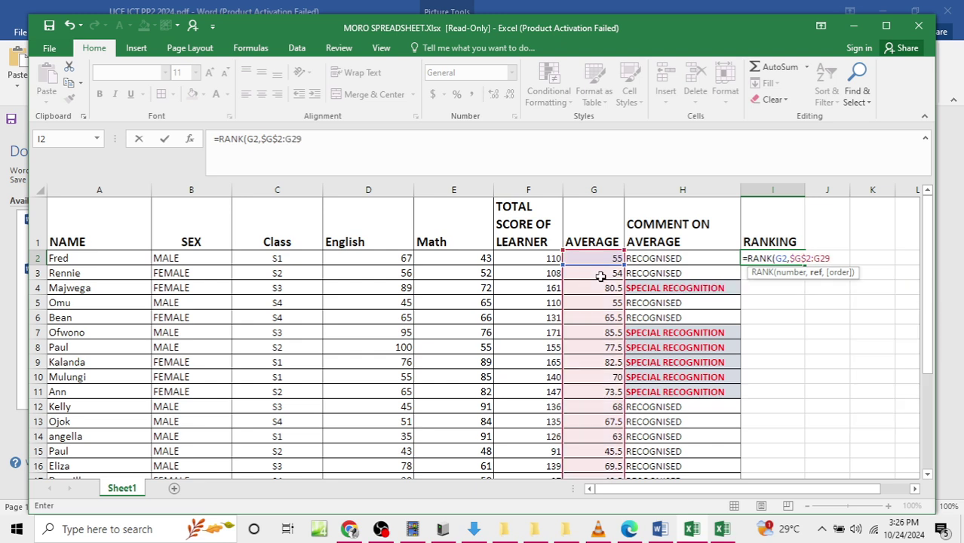
{"action": "key", "text": "F4"}
{"action": "type", "text": ",0)"}
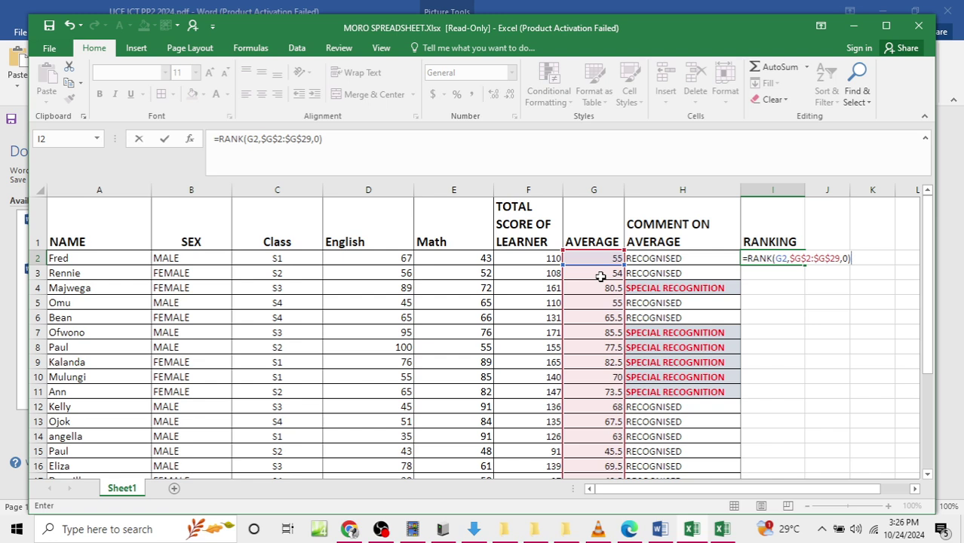
{"action": "key", "text": "BackSpace"}
{"action": "key", "text": "BackSpace"}
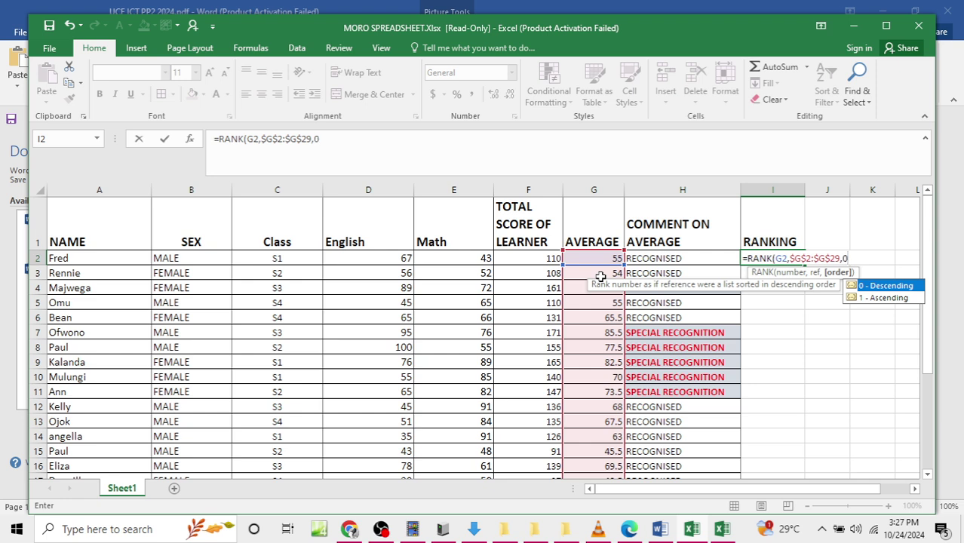
{"action": "type", "text": ")"}
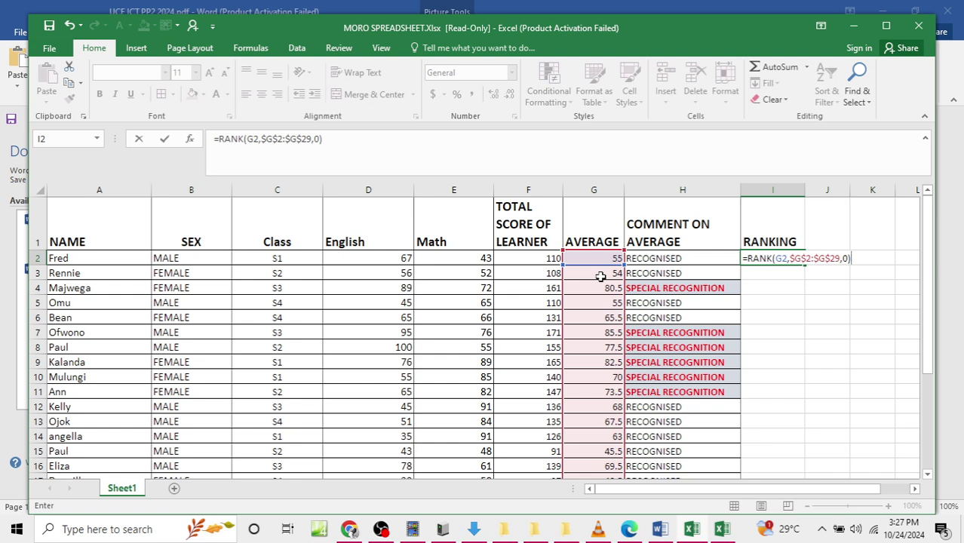
{"action": "key", "text": "Return"}
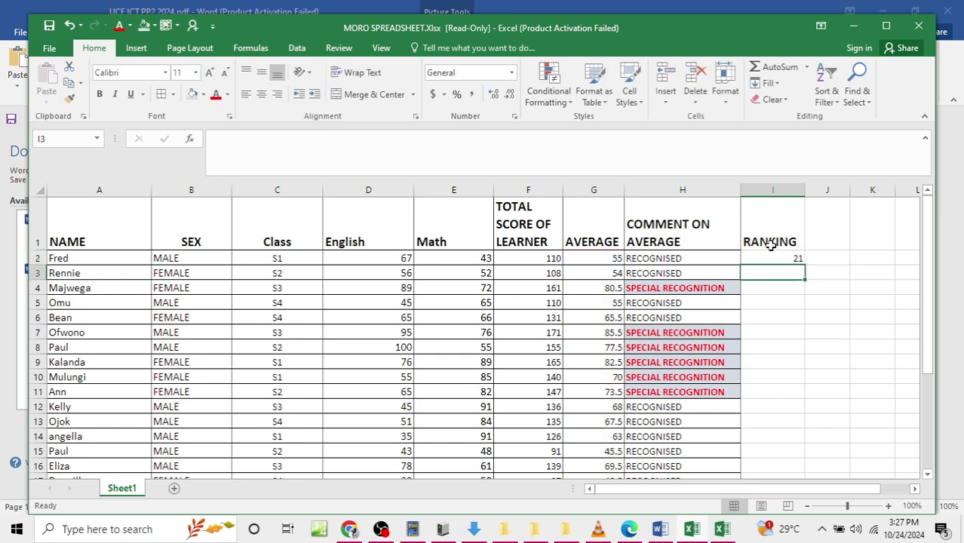
Step: Copy I2's RANK formula down to I29
{"action": "left_click", "coordinate": [764, 256]}
{"action": "left_click_drag", "start_coordinate": [806, 267], "coordinate": [802, 461]}
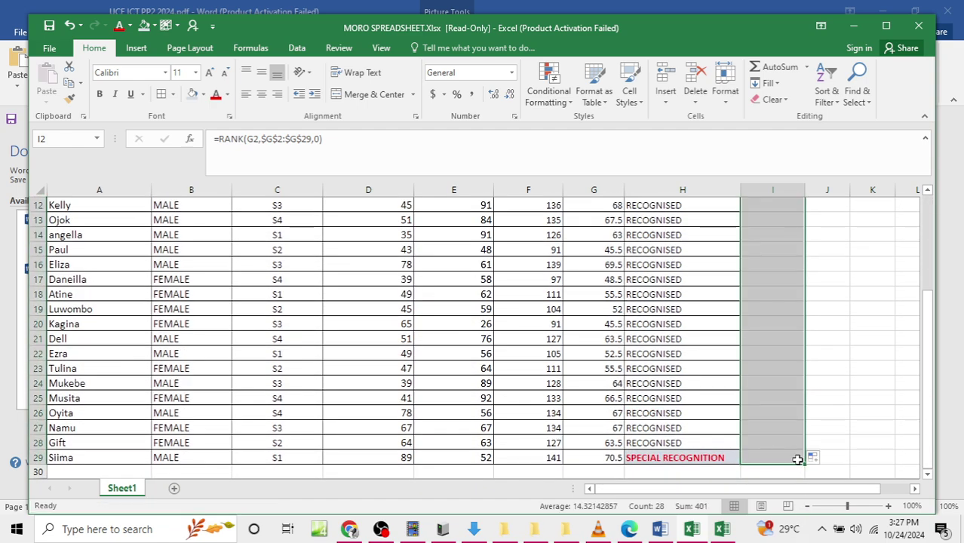
{"action": "scroll", "coordinate": [790, 348], "scroll_direction": "up", "scroll_amount": 3}
{"action": "left_click", "coordinate": [791, 348]}
{"action": "scroll", "coordinate": [793, 346], "scroll_direction": "up", "scroll_amount": 1}
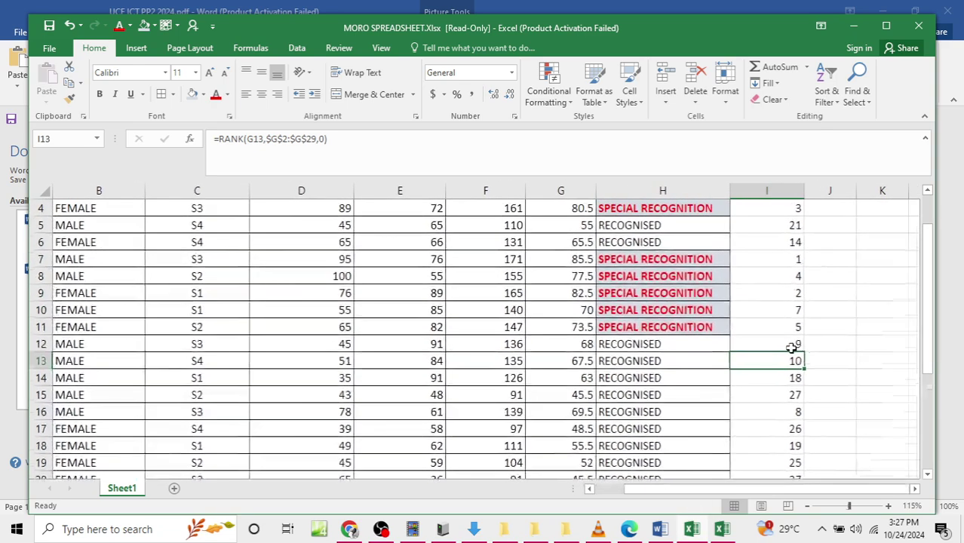
{"action": "scroll", "coordinate": [792, 346], "scroll_direction": "down", "scroll_amount": 2}
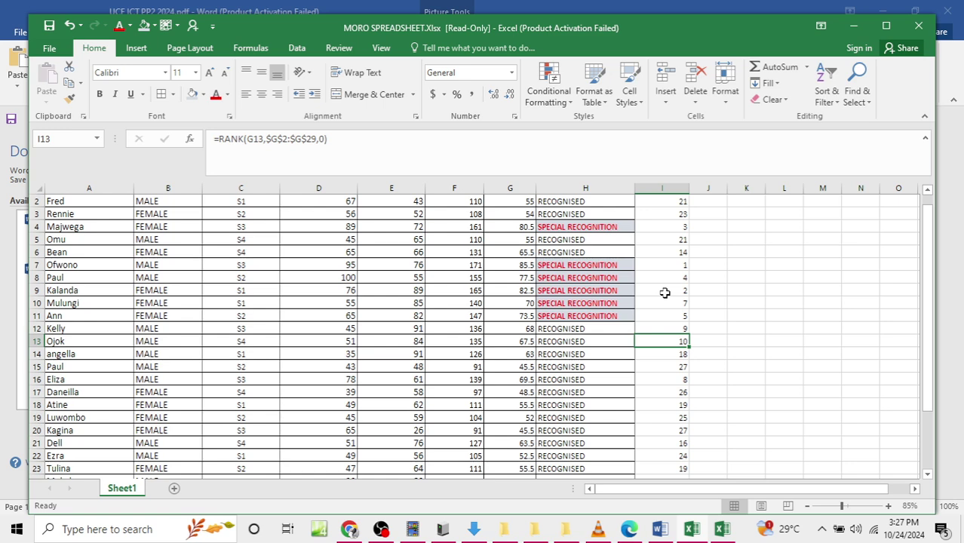
{"action": "scroll", "coordinate": [665, 293], "scroll_direction": "up", "scroll_amount": 1}
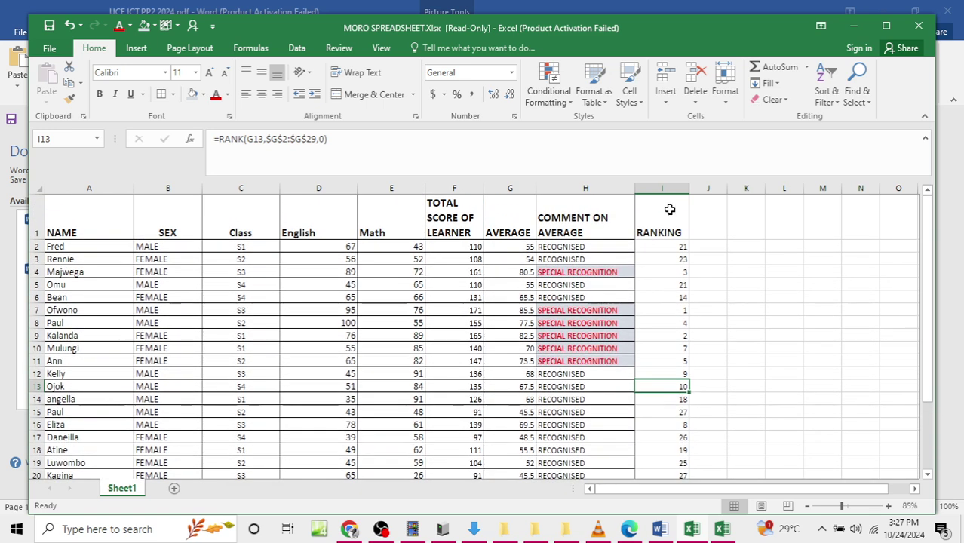
Step: Select the RANKING column down to row 29 to review the ranks
{"action": "left_click", "coordinate": [667, 230]}
{"action": "left_click_drag", "start_coordinate": [664, 233], "coordinate": [661, 465]}
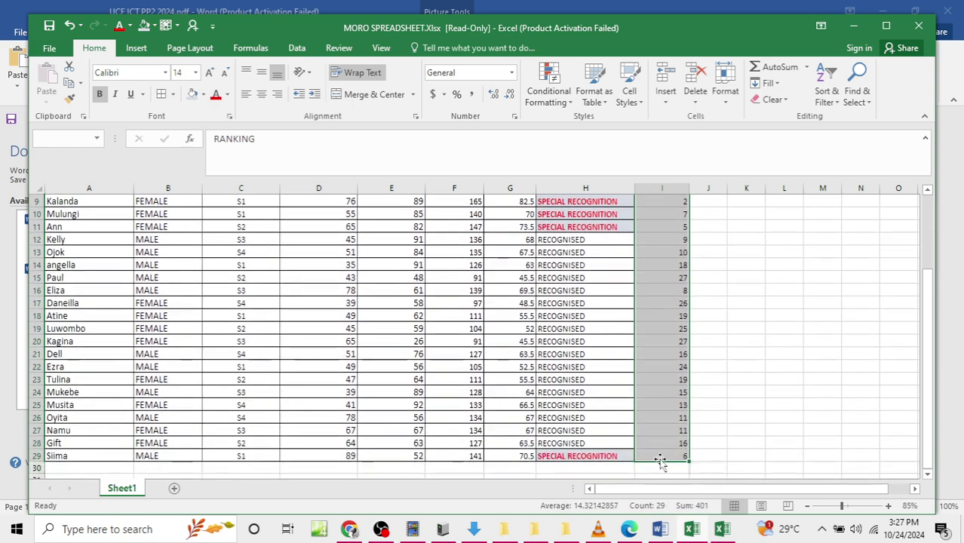
{"action": "scroll", "coordinate": [457, 287], "scroll_direction": "up", "scroll_amount": 3}
{"action": "left_click", "coordinate": [457, 285]}
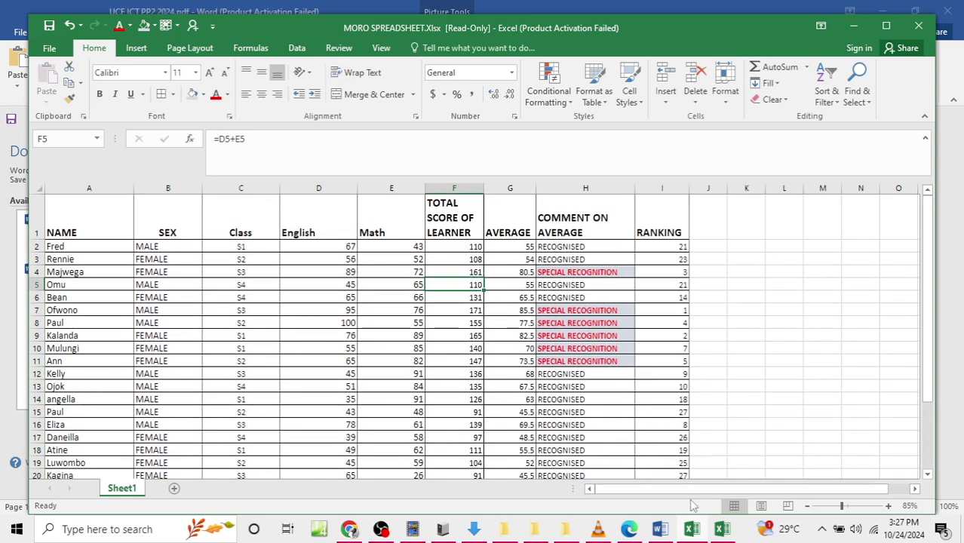
Step: Bring up MORO EXCEL FILE briefly, then minimise it again
{"action": "left_click", "coordinate": [722, 531]}
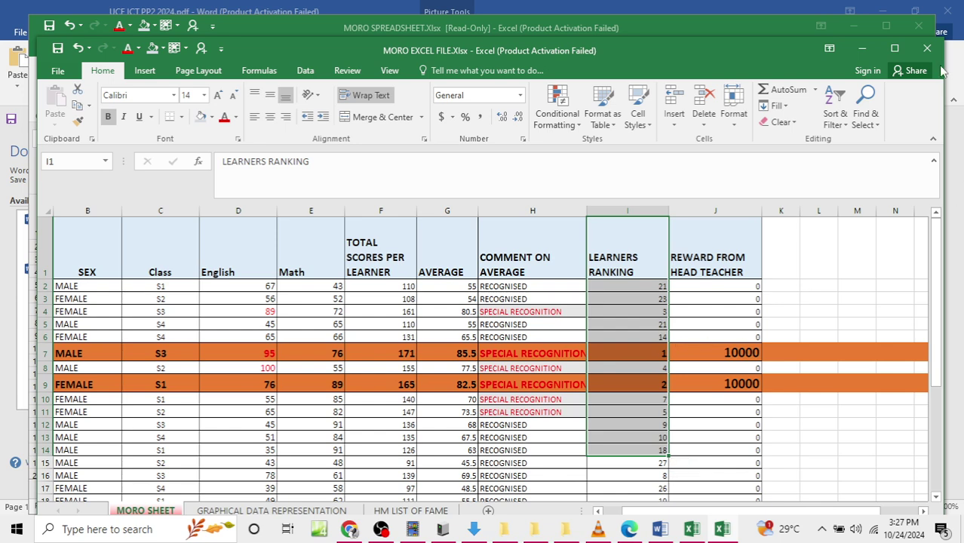
{"action": "left_click", "coordinate": [862, 50]}
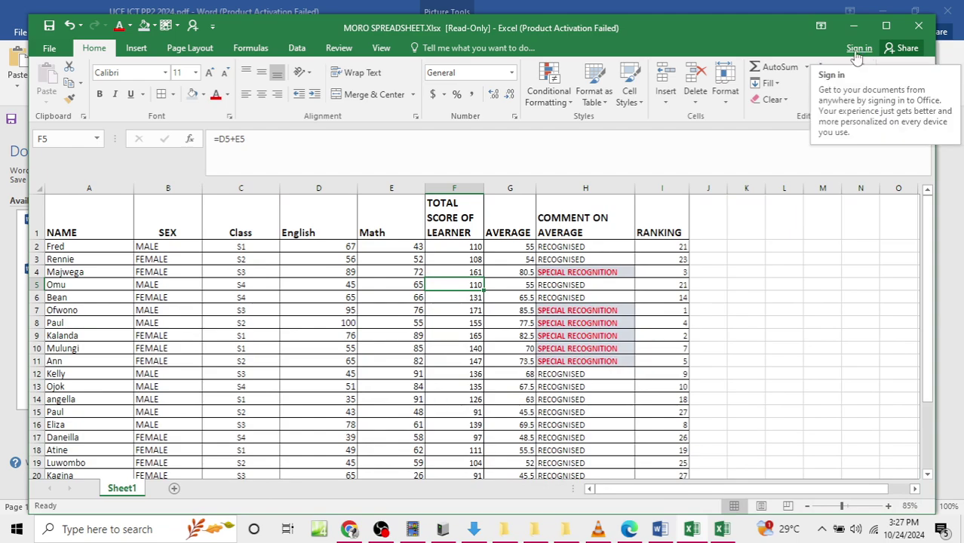
{"action": "scroll", "coordinate": [577, 327], "scroll_direction": "down", "scroll_amount": 3}
{"action": "scroll", "coordinate": [594, 329], "scroll_direction": "up", "scroll_amount": 3}
{"action": "scroll", "coordinate": [615, 329], "scroll_direction": "down", "scroll_amount": 1}
{"action": "scroll", "coordinate": [614, 330], "scroll_direction": "up", "scroll_amount": 2}
{"action": "scroll", "coordinate": [615, 332], "scroll_direction": "up", "scroll_amount": 1}
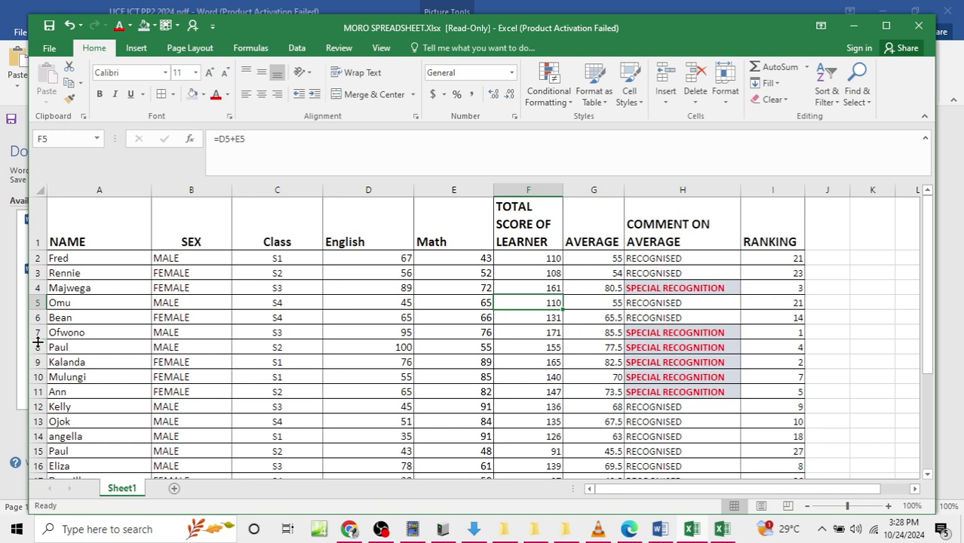
Step: Give Ofwono's row (A:I) a blue fill with bold, size 14 text
{"action": "left_click_drag", "start_coordinate": [60, 333], "coordinate": [803, 338]}
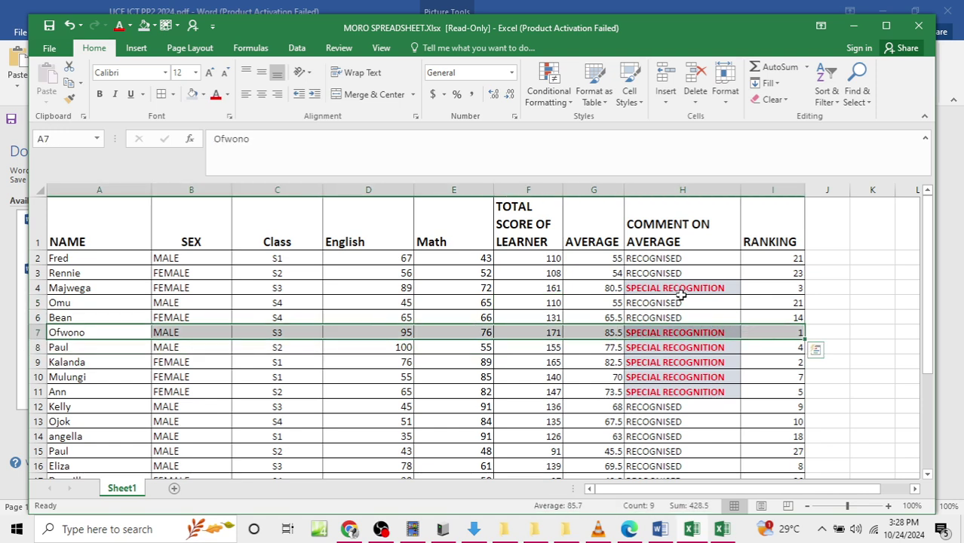
{"action": "left_click", "coordinate": [203, 94]}
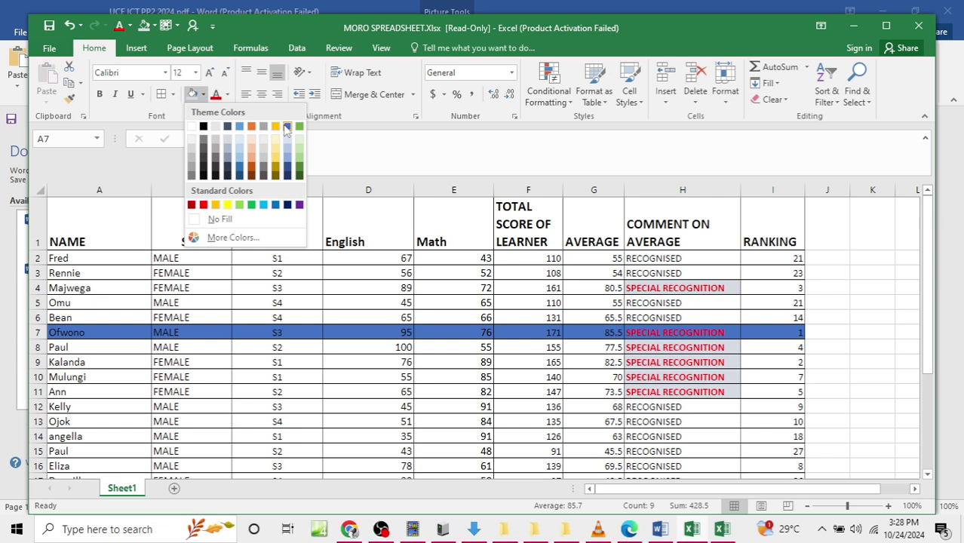
{"action": "left_click", "coordinate": [287, 130]}
{"action": "left_click", "coordinate": [100, 95]}
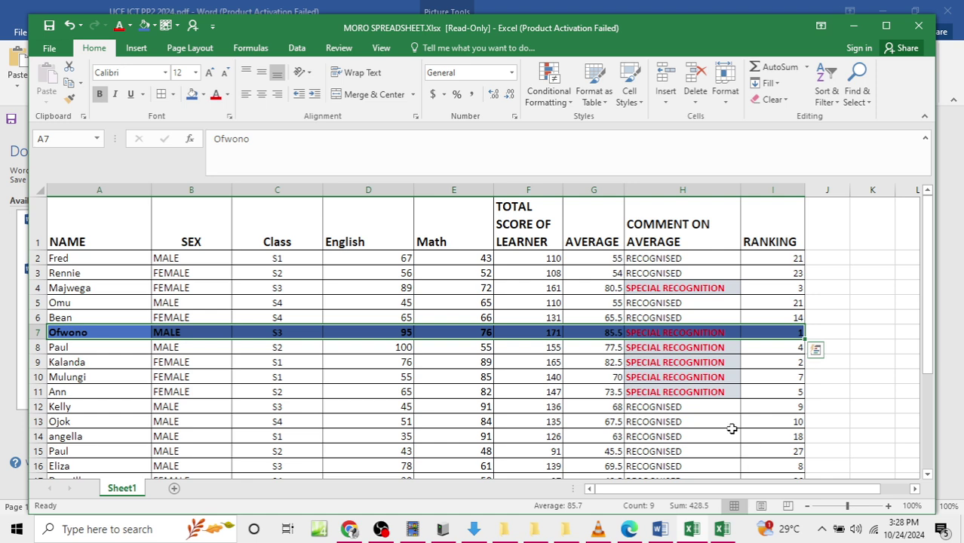
{"action": "left_click", "coordinate": [732, 424]}
{"action": "left_click_drag", "start_coordinate": [83, 329], "coordinate": [764, 332]}
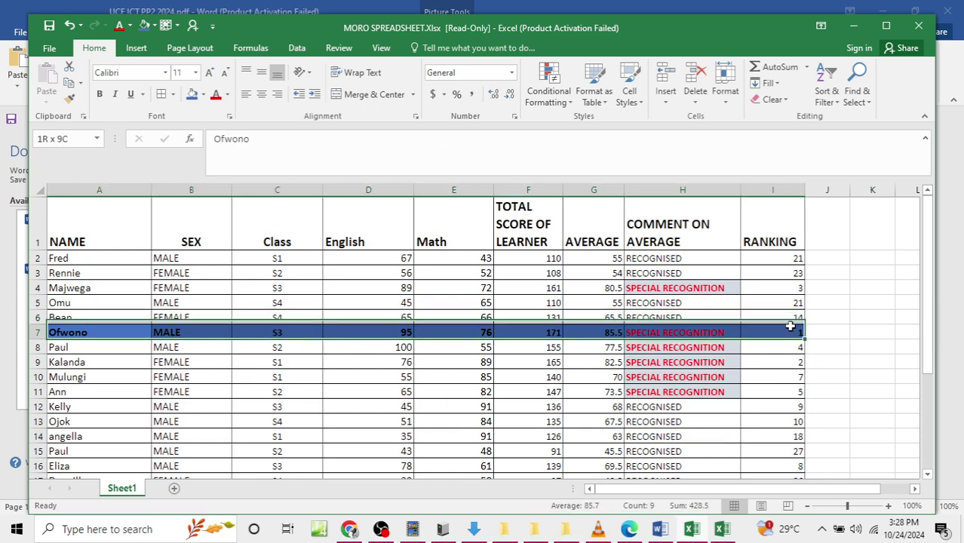
{"action": "left_click", "coordinate": [196, 73]}
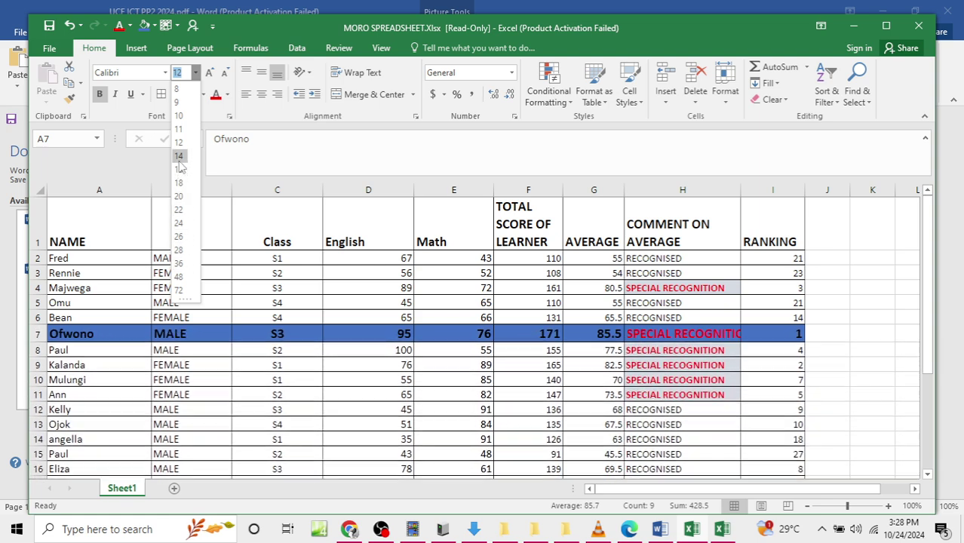
{"action": "left_click", "coordinate": [179, 156]}
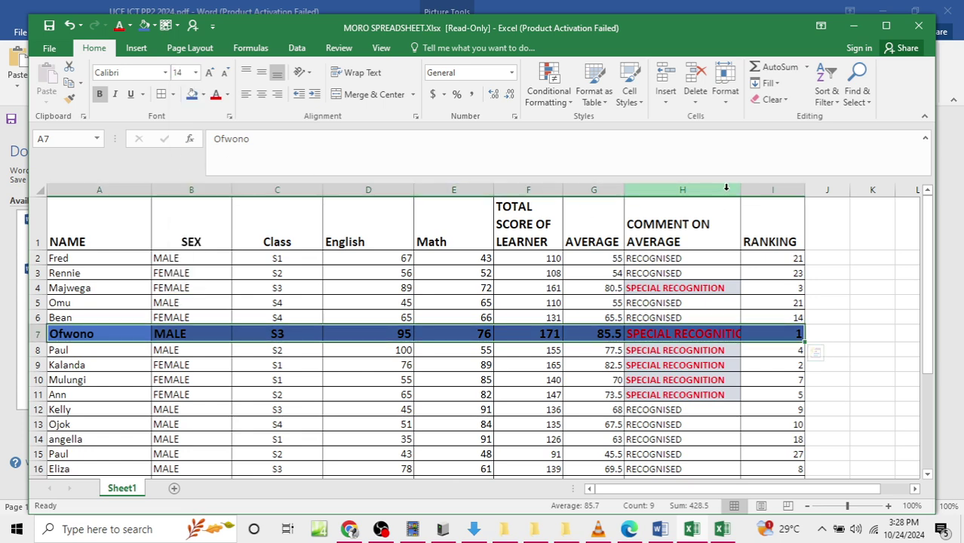
Step: Widen column H to fit the SPECIAL RECOGNITION heading
{"action": "left_click_drag", "start_coordinate": [741, 190], "coordinate": [768, 186]}
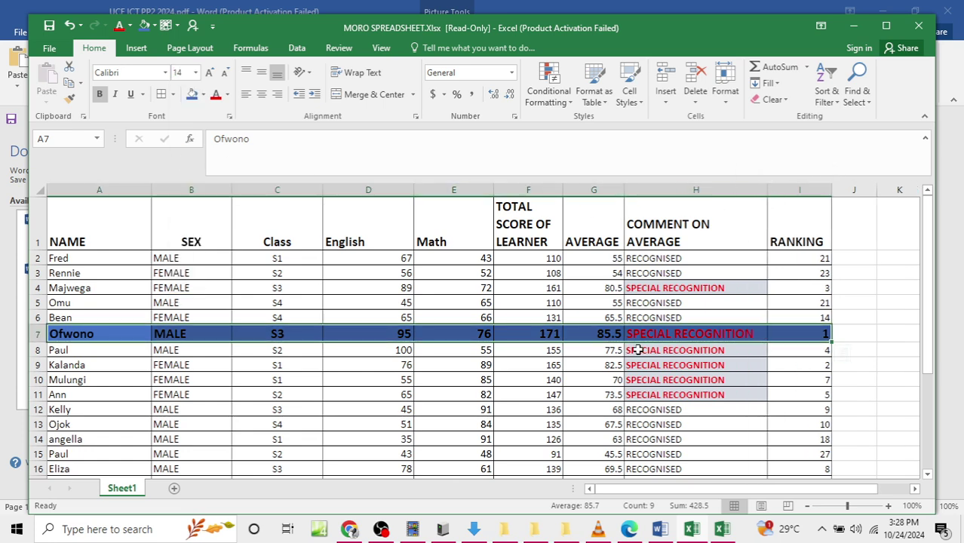
{"action": "left_click", "coordinate": [567, 394]}
{"action": "scroll", "coordinate": [568, 394], "scroll_direction": "down", "scroll_amount": 2}
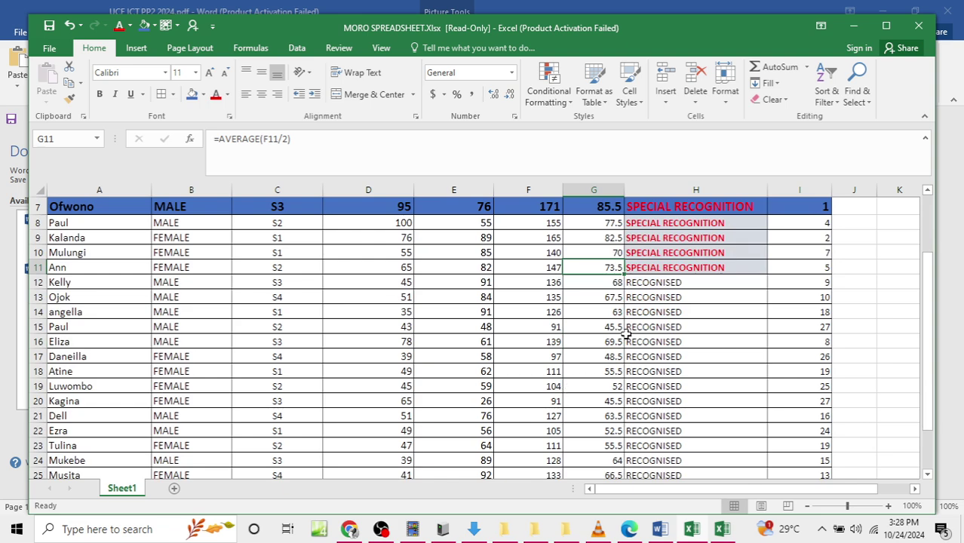
{"action": "scroll", "coordinate": [624, 333], "scroll_direction": "up", "scroll_amount": 1}
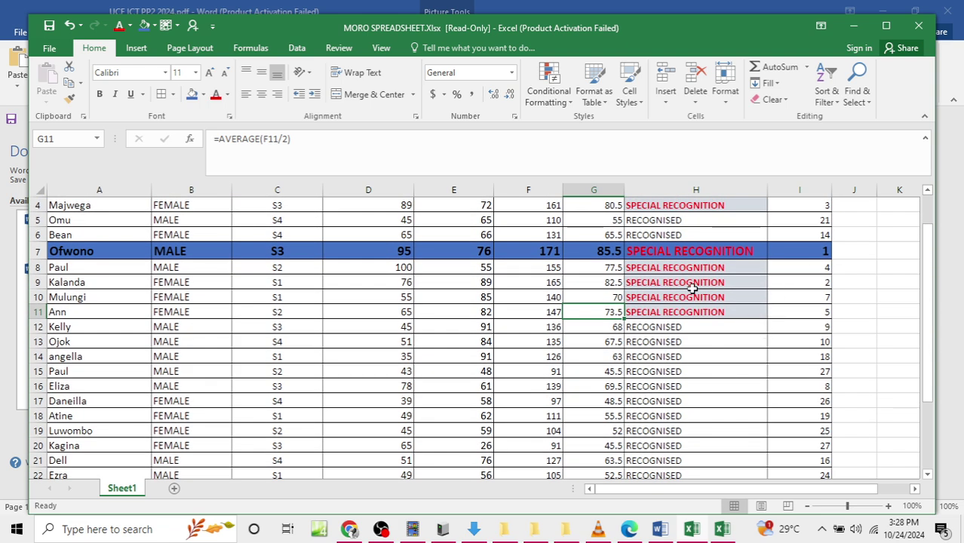
Step: Give Kalanda's row a blue fill with bold, size 14 text, then review both highlighted rows
{"action": "left_click_drag", "start_coordinate": [58, 280], "coordinate": [823, 280]}
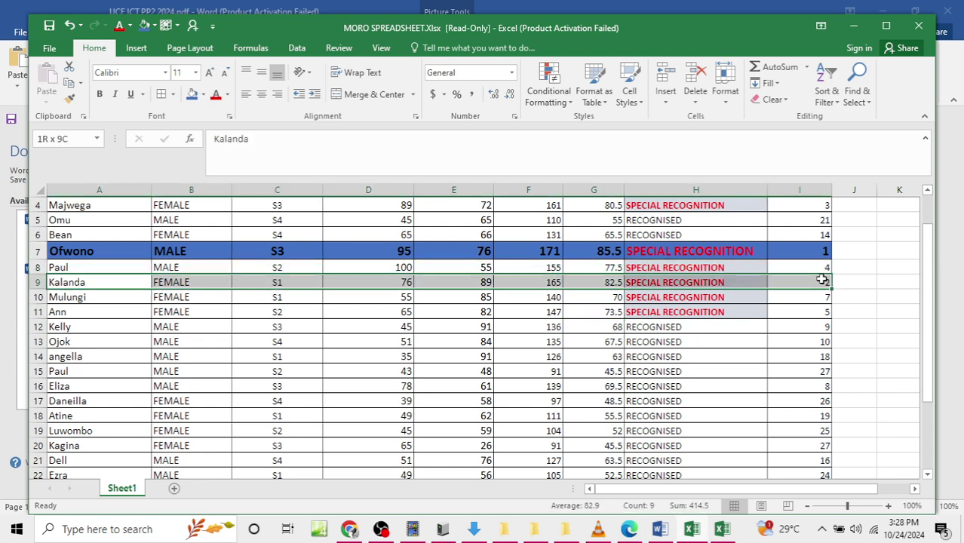
{"action": "left_click", "coordinate": [192, 94]}
{"action": "left_click", "coordinate": [196, 73]}
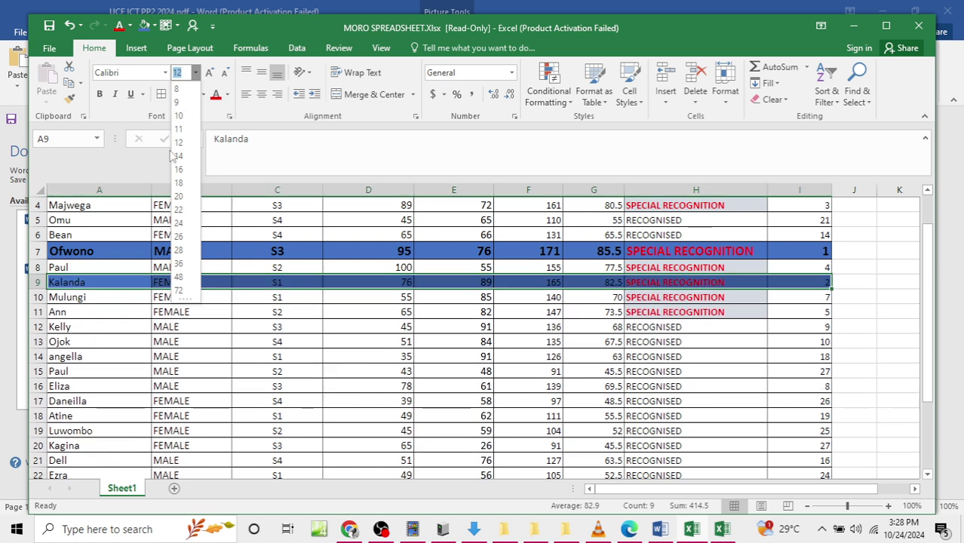
{"action": "left_click", "coordinate": [178, 160]}
{"action": "left_click", "coordinate": [99, 93]}
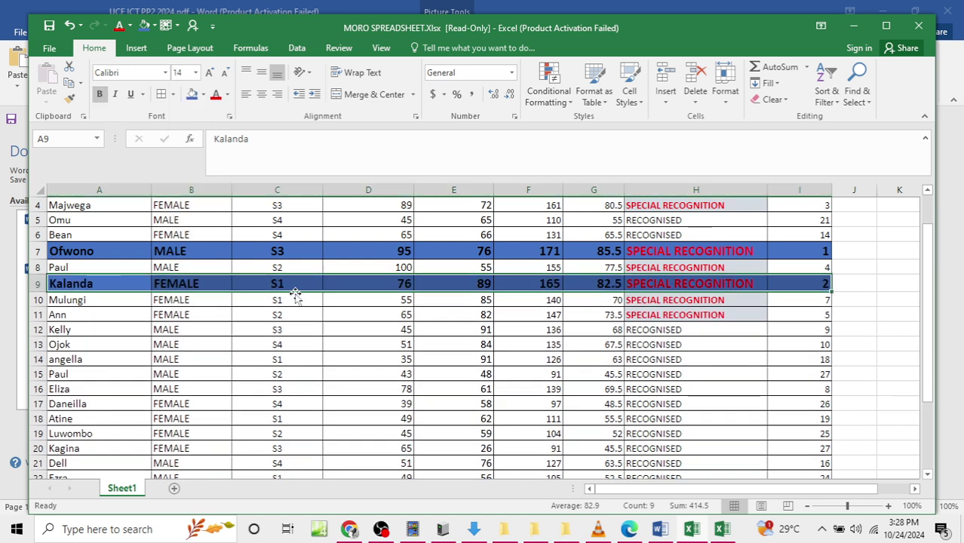
{"action": "left_click", "coordinate": [400, 330]}
{"action": "scroll", "coordinate": [445, 330], "scroll_direction": "up", "scroll_amount": 1}
{"action": "scroll", "coordinate": [445, 330], "scroll_direction": "down", "scroll_amount": 1}
{"action": "scroll", "coordinate": [423, 317], "scroll_direction": "up", "scroll_amount": 1}
{"action": "left_click_drag", "start_coordinate": [411, 303], "coordinate": [407, 318]}
{"action": "left_click", "coordinate": [290, 228]}
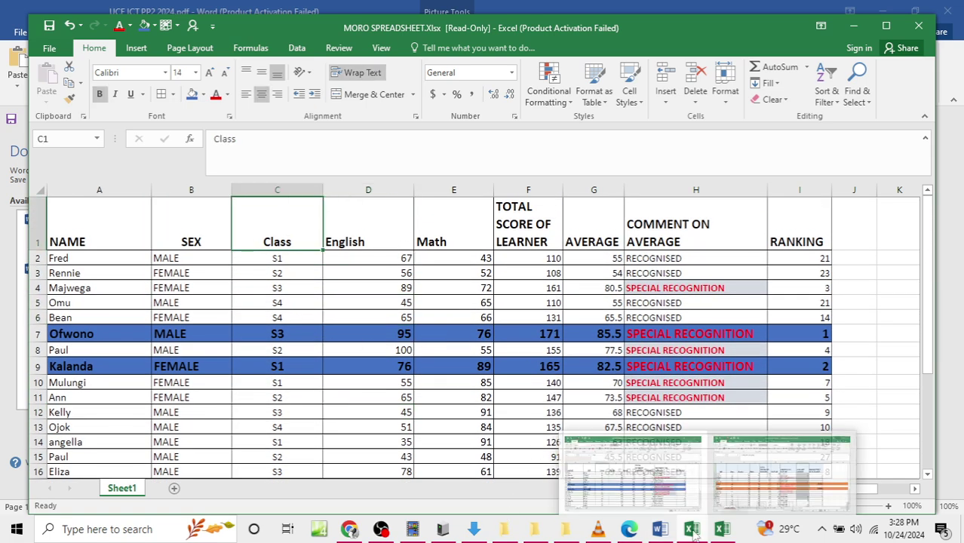
{"action": "left_click", "coordinate": [660, 531]}
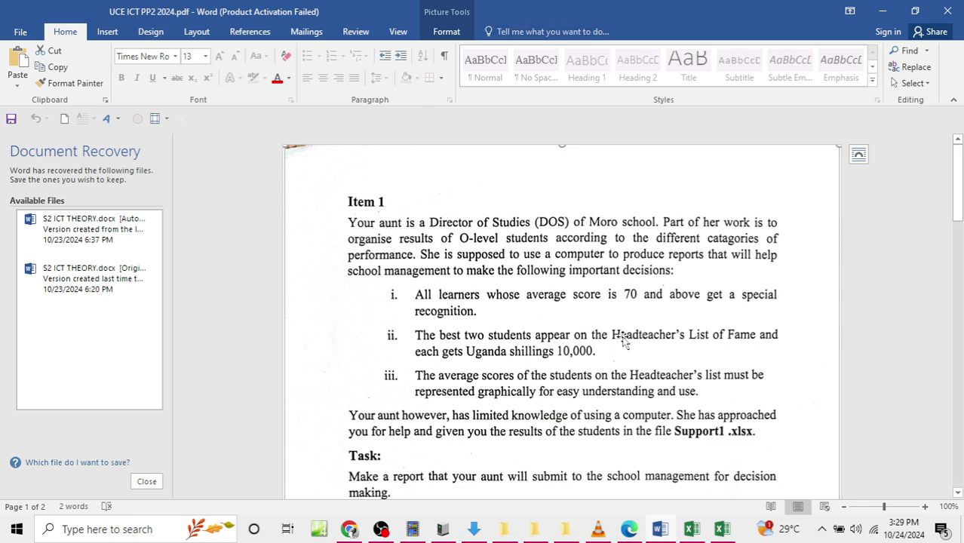
{"action": "left_click", "coordinate": [883, 12]}
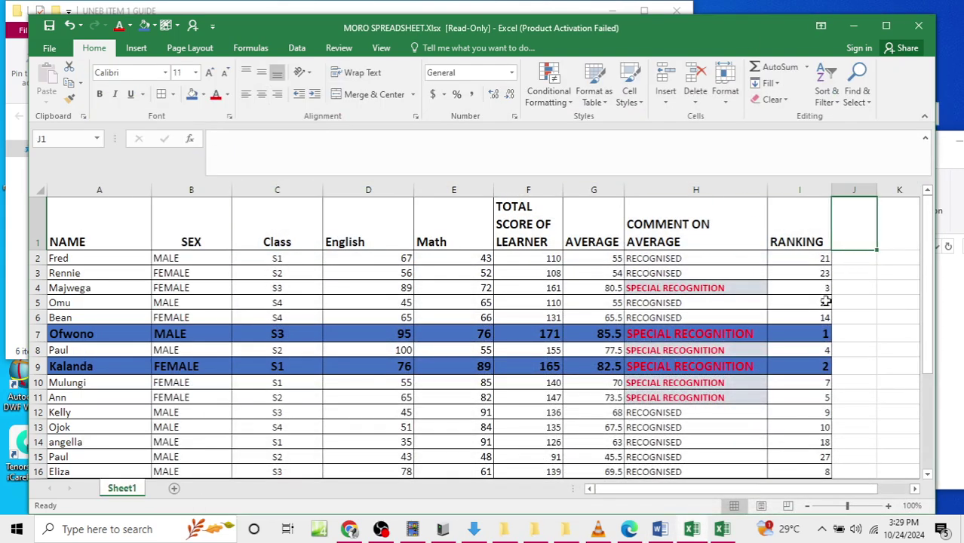
{"action": "type", "text": "REWARD"}
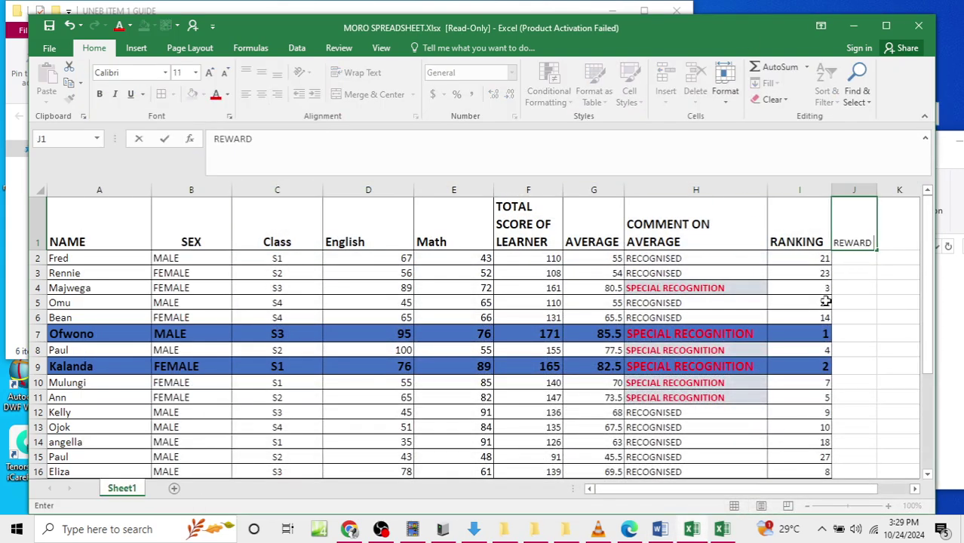
{"action": "type", "text": " FROM HEAD TEACHER"}
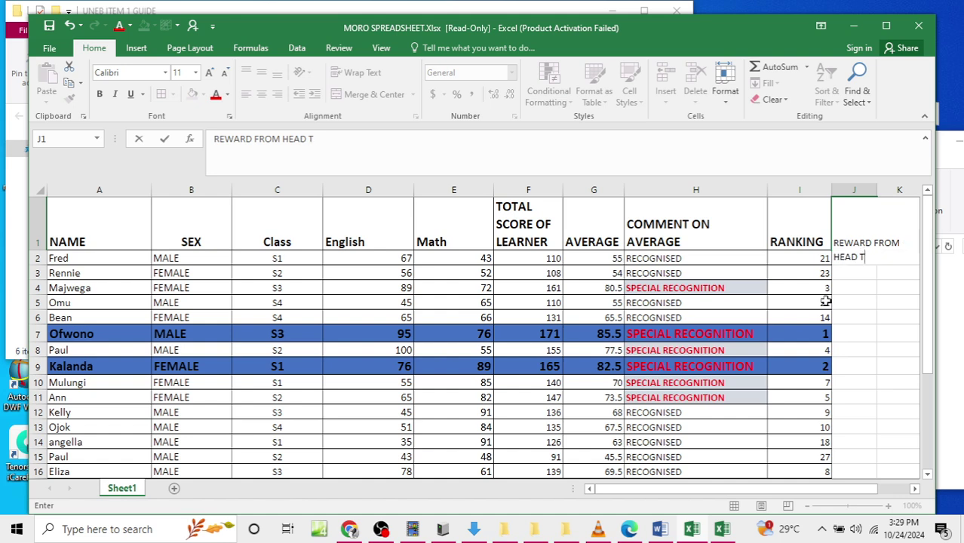
{"action": "left_click_drag", "start_coordinate": [833, 302], "coordinate": [836, 260]}
{"action": "left_click_drag", "start_coordinate": [877, 190], "coordinate": [909, 189]}
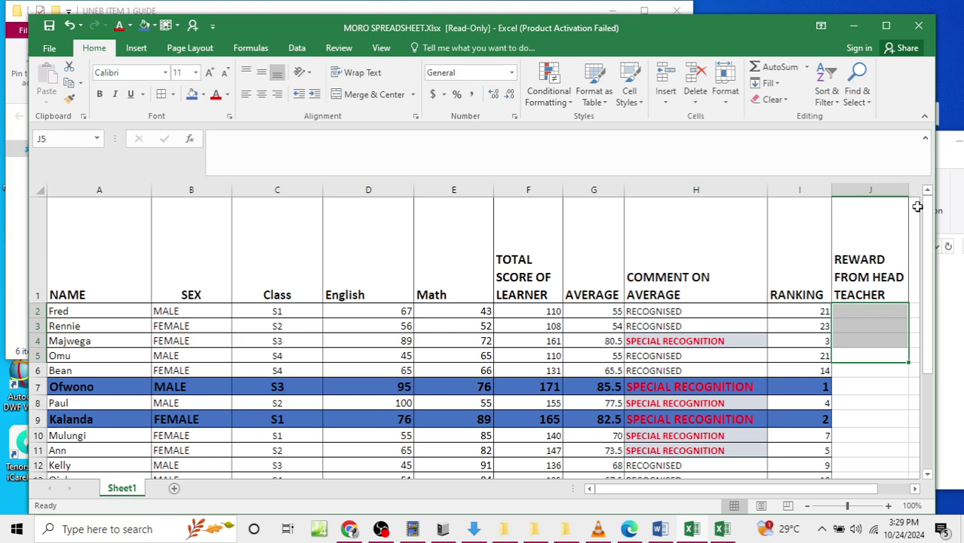
{"action": "left_click", "coordinate": [807, 506]}
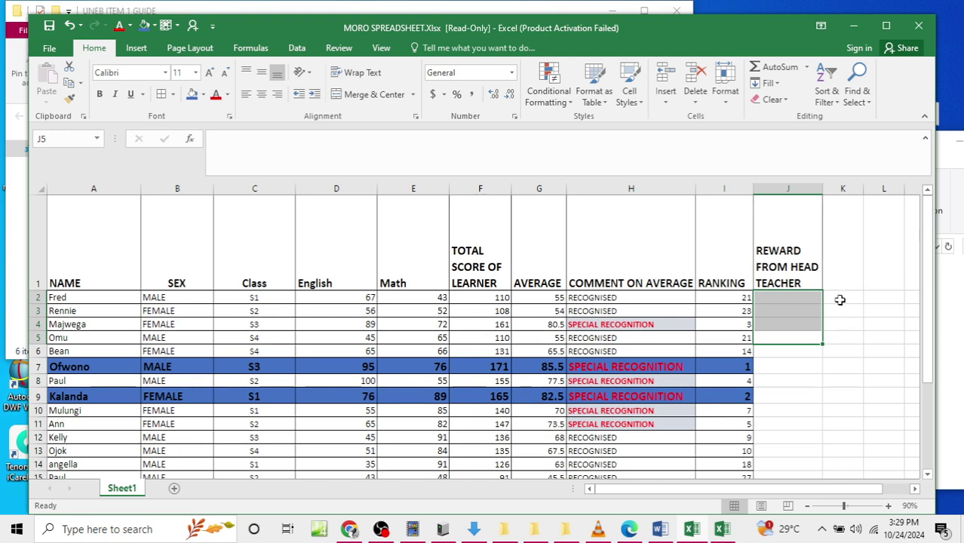
{"action": "left_click_drag", "start_coordinate": [823, 189], "coordinate": [831, 189]}
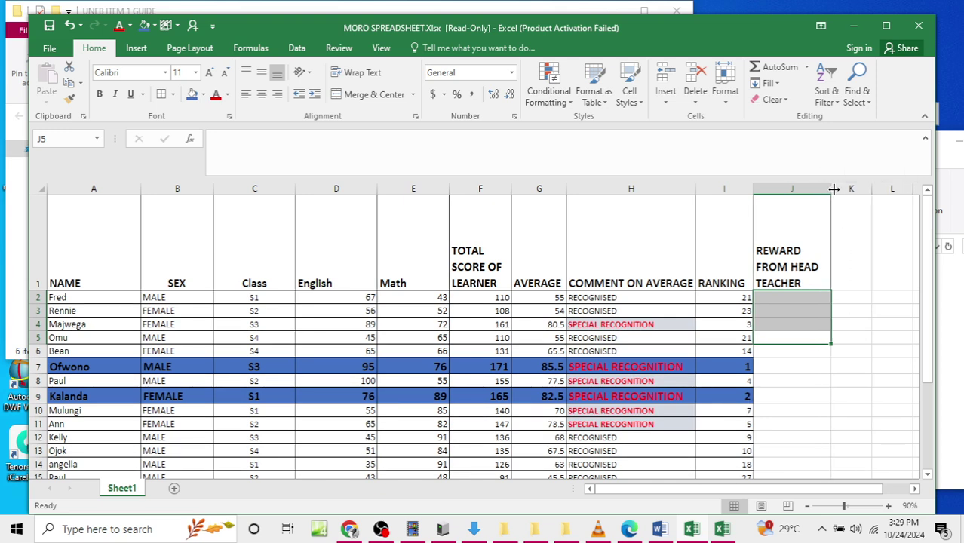
{"action": "left_click", "coordinate": [645, 340]}
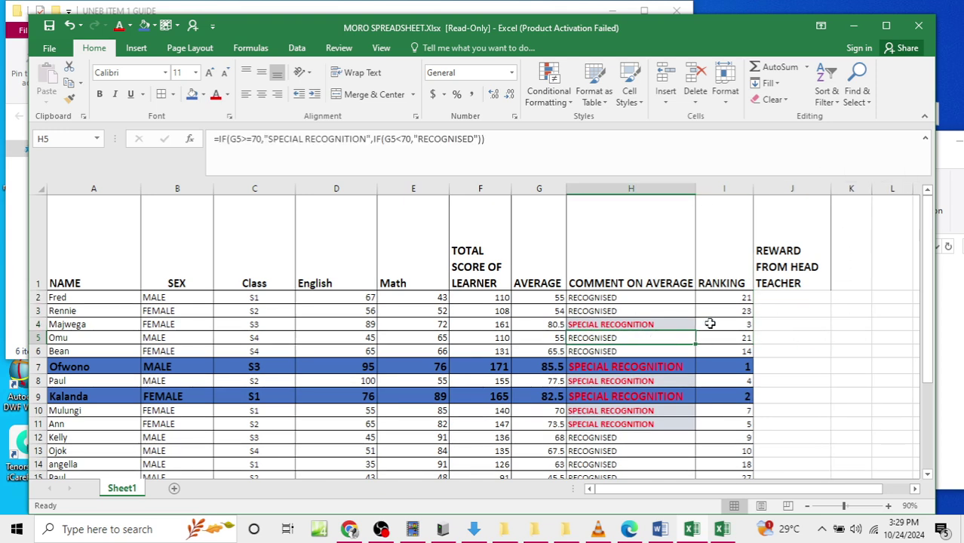
{"action": "left_click", "coordinate": [776, 300]}
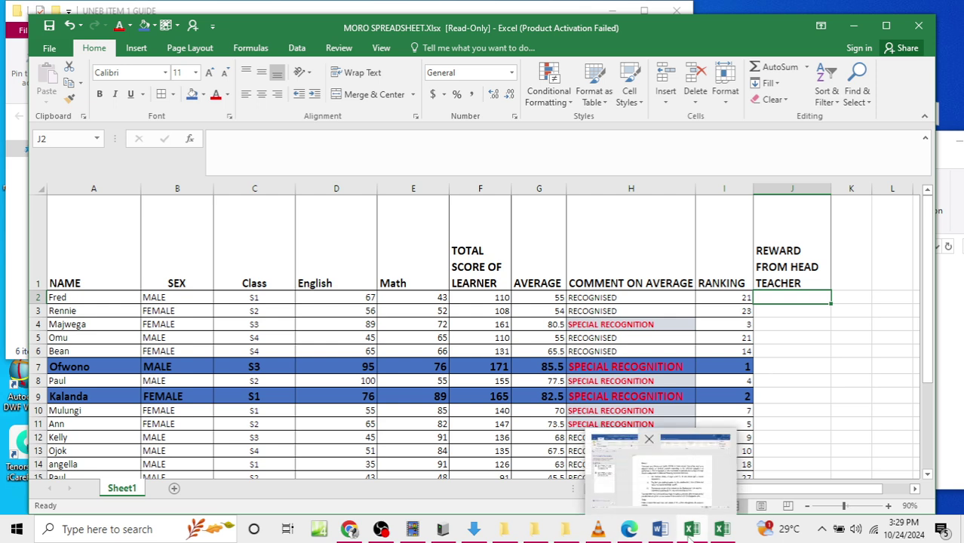
{"action": "mouse_move", "coordinate": [659, 529]}
{"action": "left_click", "coordinate": [679, 496]}
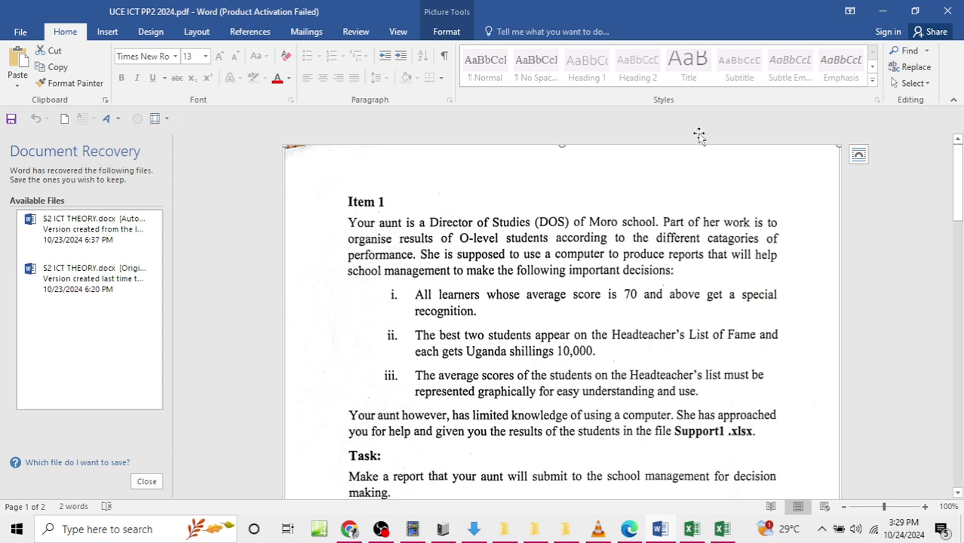
{"action": "left_click", "coordinate": [883, 11]}
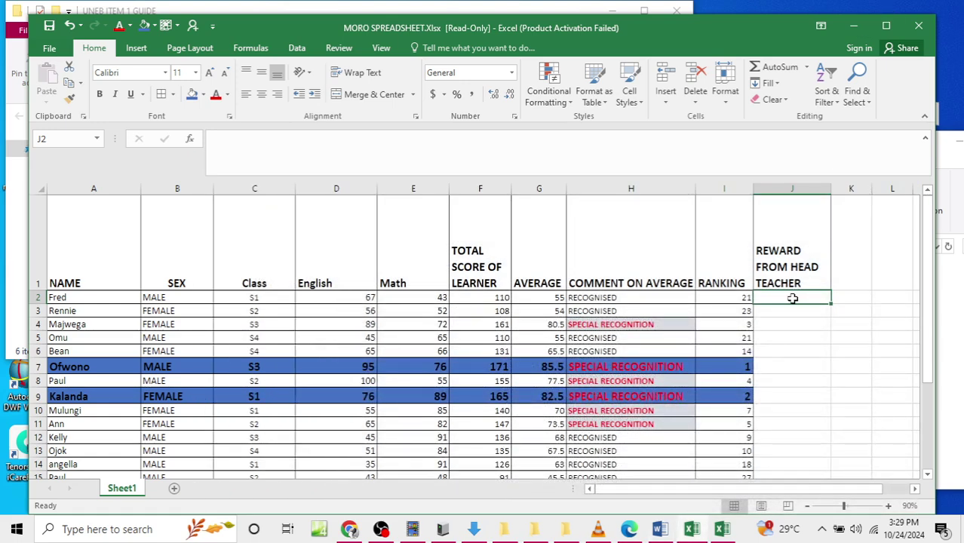
Step: Enter =IF(G2>=82.5,10000,IF(G2<82.5,0)) in J2 and reselect J2
{"action": "type", "text": "=IF"}
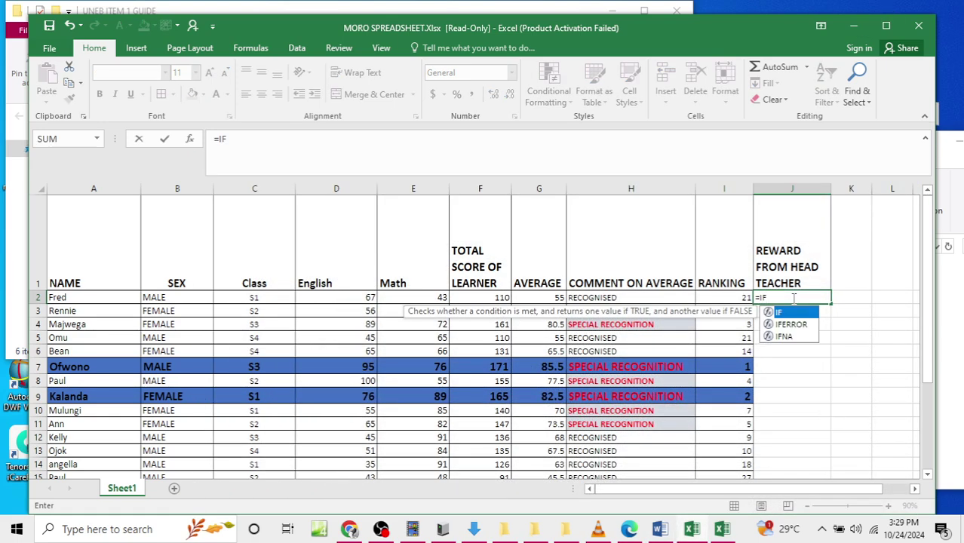
{"action": "type", "text": "("}
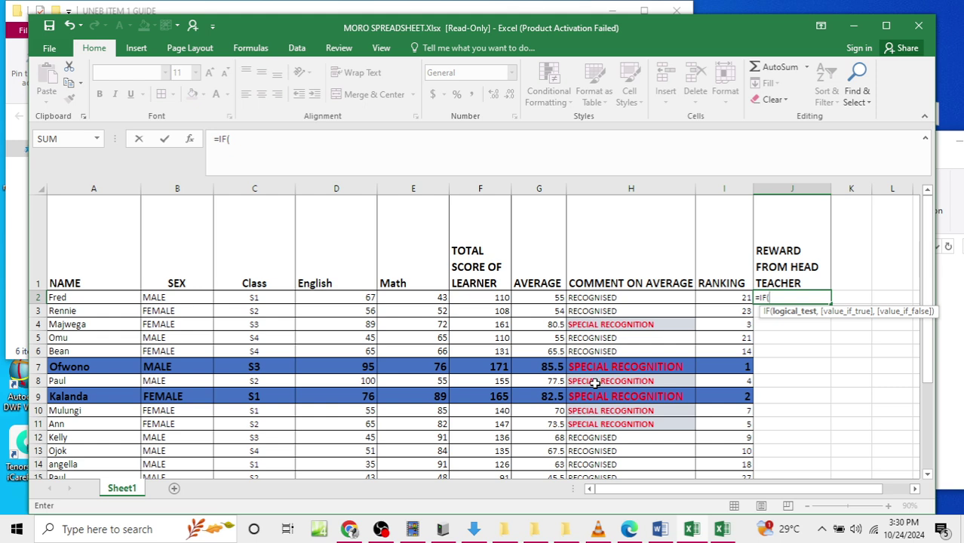
{"action": "type", "text": "G2>=82."}
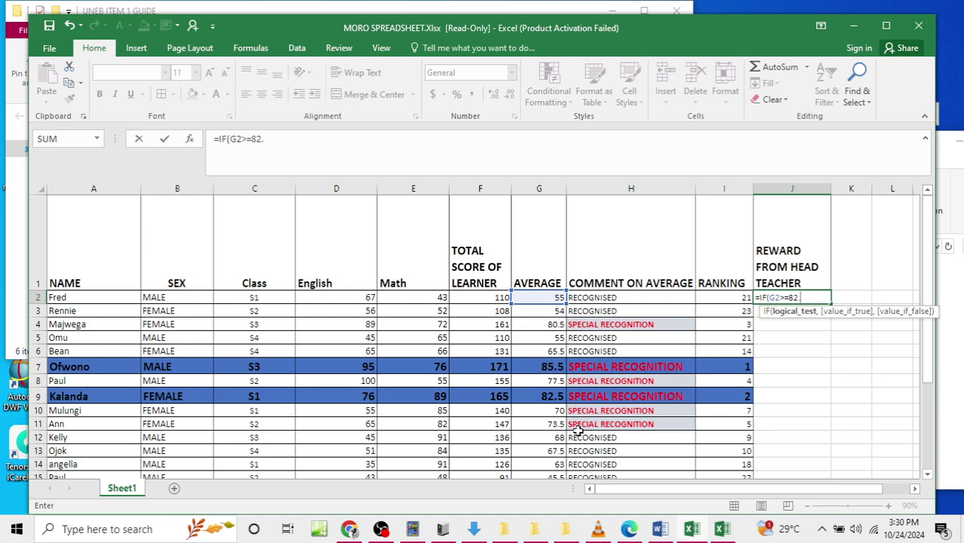
{"action": "type", "text": ","}
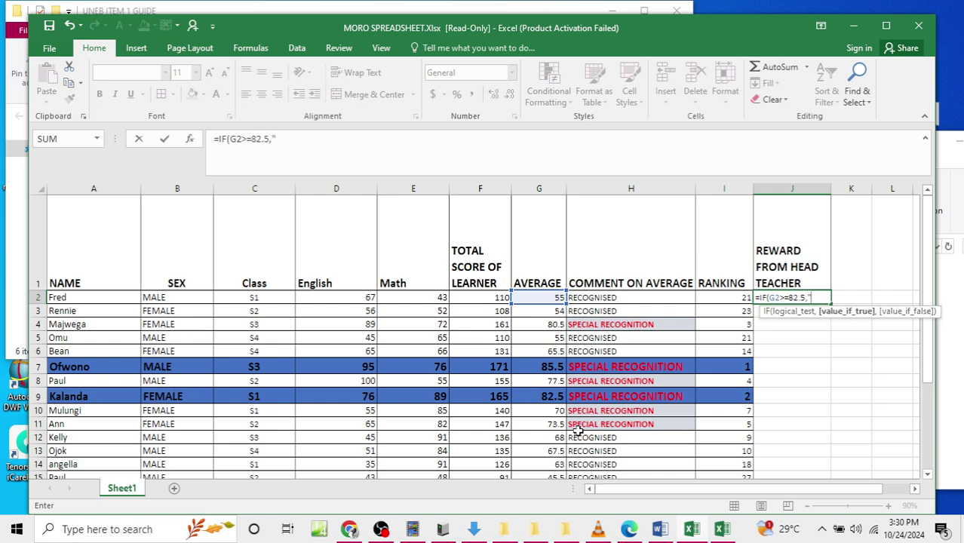
{"action": "type", "text": "\"10000"}
{"action": "key", "text": "BackSpace"}
{"action": "key", "text": "BackSpace"}
{"action": "key", "text": "BackSpace"}
{"action": "key", "text": "BackSpace"}
{"action": "key", "text": "BackSpace"}
{"action": "type", "text": "10000,IF"}
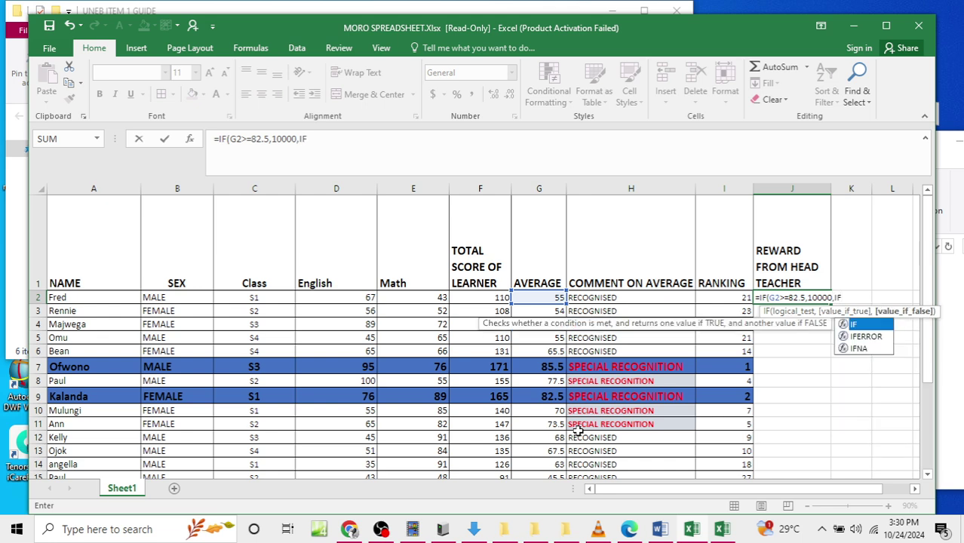
{"action": "type", "text": "(G2"}
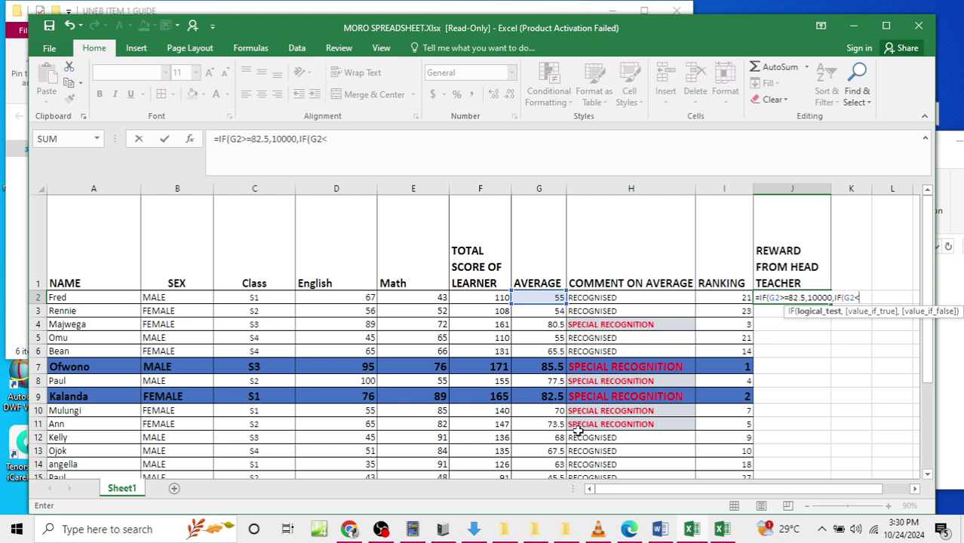
{"action": "type", "text": "<82.5"}
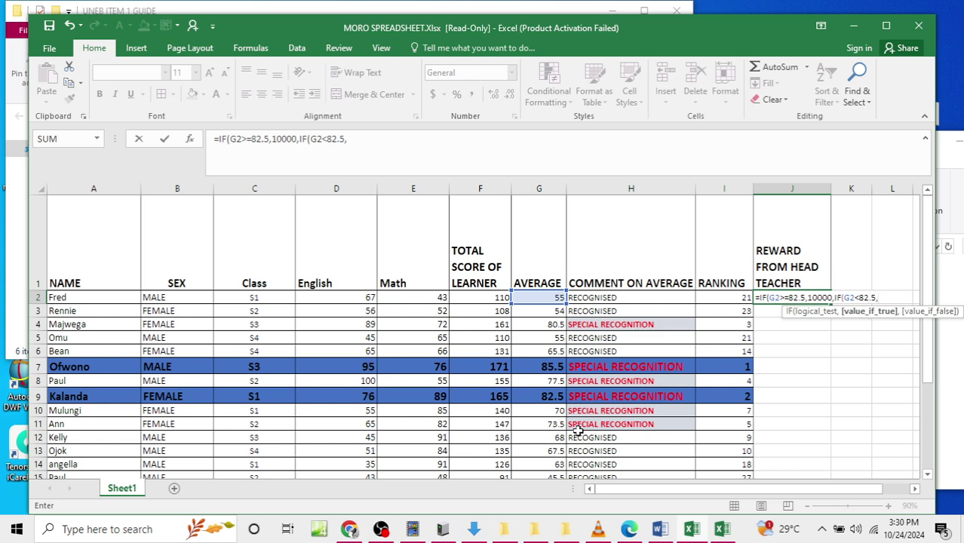
{"action": "type", "text": ",0))"}
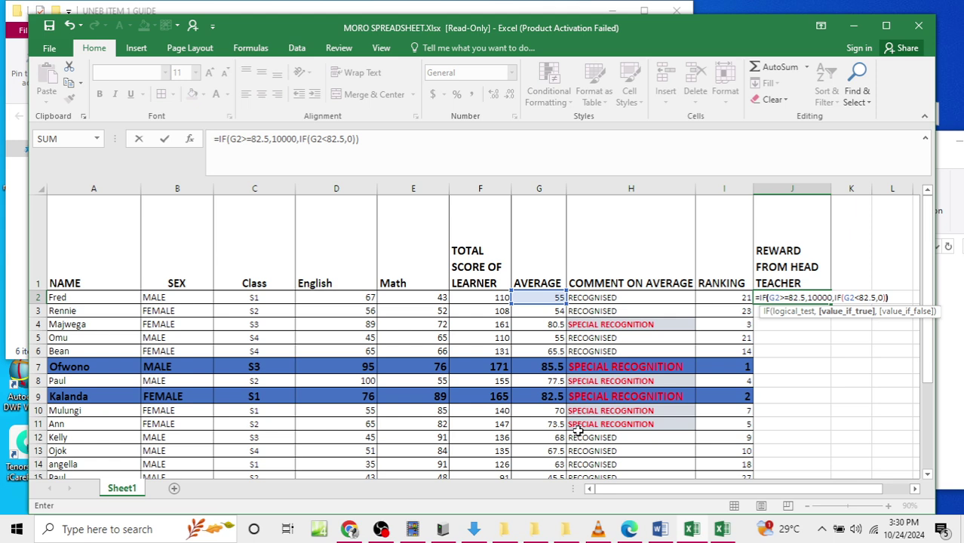
{"action": "key", "text": "Return"}
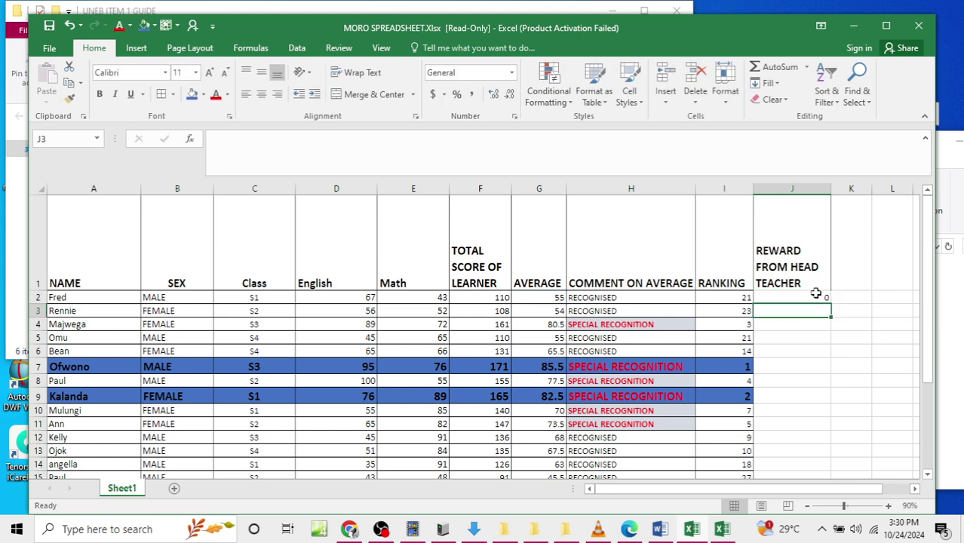
{"action": "left_click", "coordinate": [816, 296]}
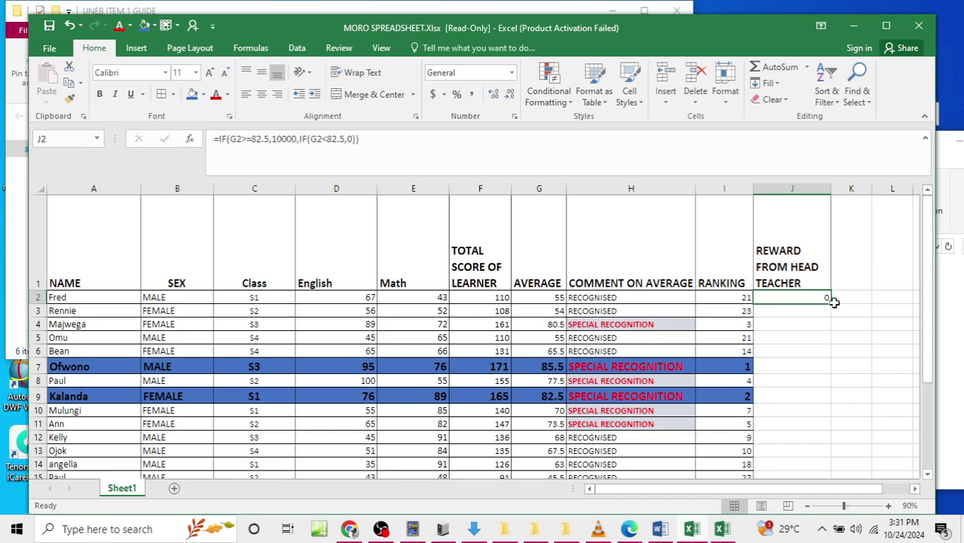
Step: Fill the J2 reward formula down to J29, then select J7, I9 and J9
{"action": "left_click_drag", "start_coordinate": [830, 303], "coordinate": [793, 454]}
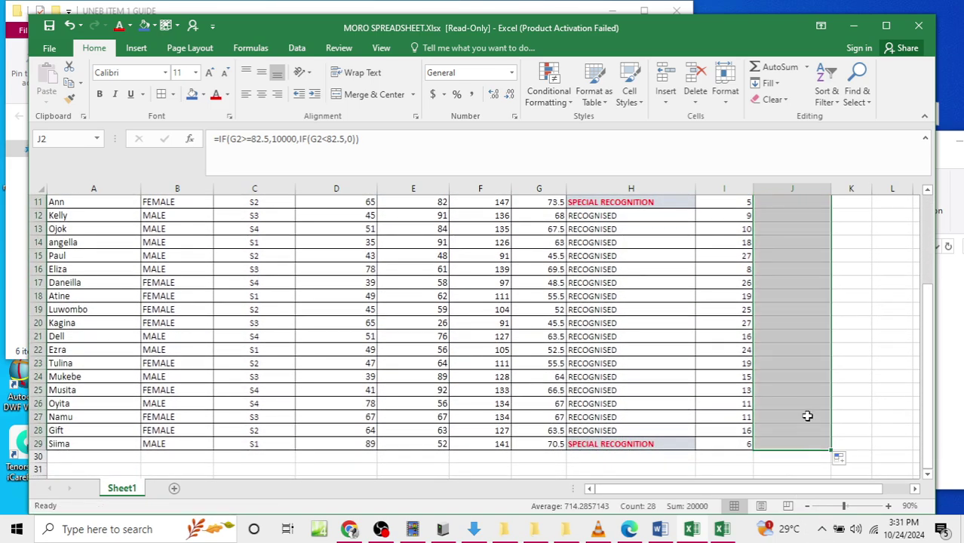
{"action": "scroll", "coordinate": [808, 416], "scroll_direction": "up", "scroll_amount": 3}
{"action": "left_click", "coordinate": [762, 397]}
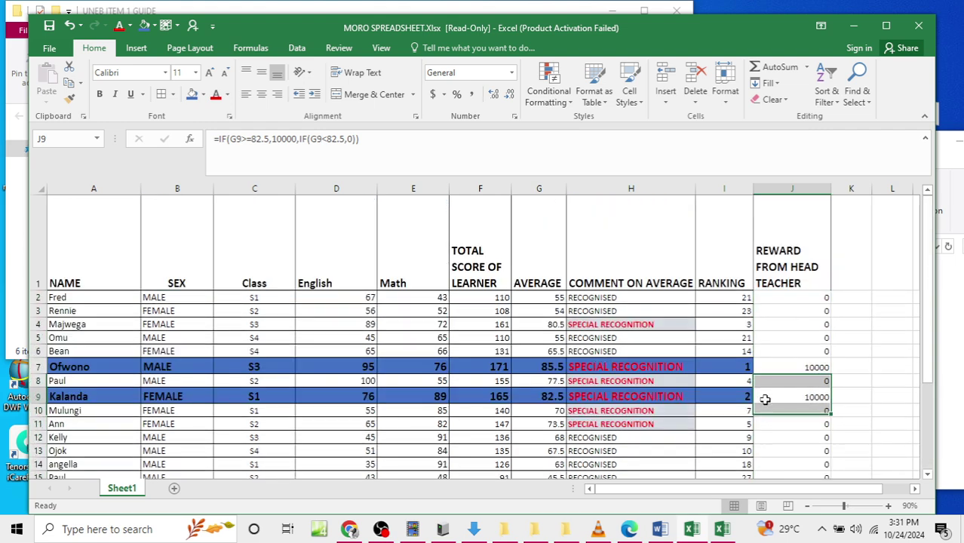
{"action": "left_click", "coordinate": [756, 368]}
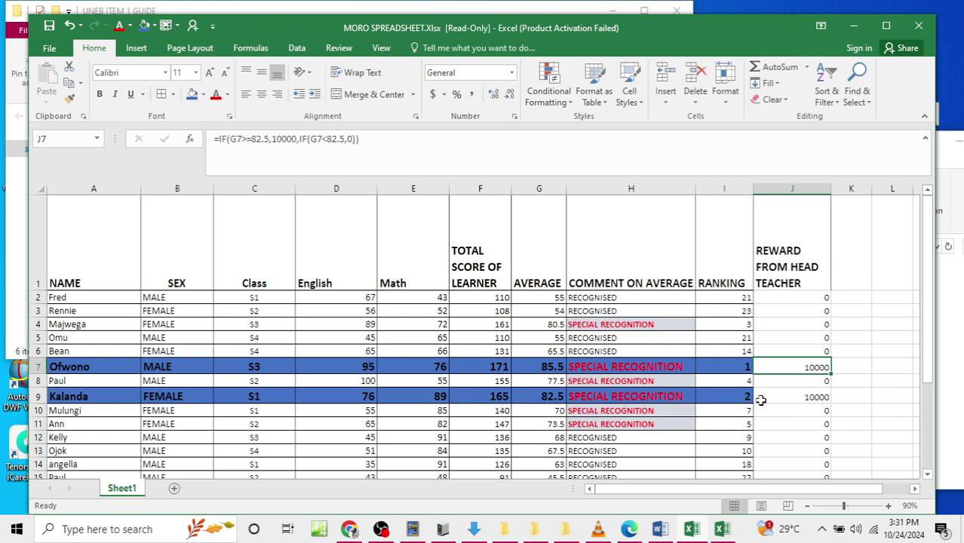
{"action": "left_click_drag", "start_coordinate": [752, 398], "coordinate": [818, 395], "text": "ctrl"}
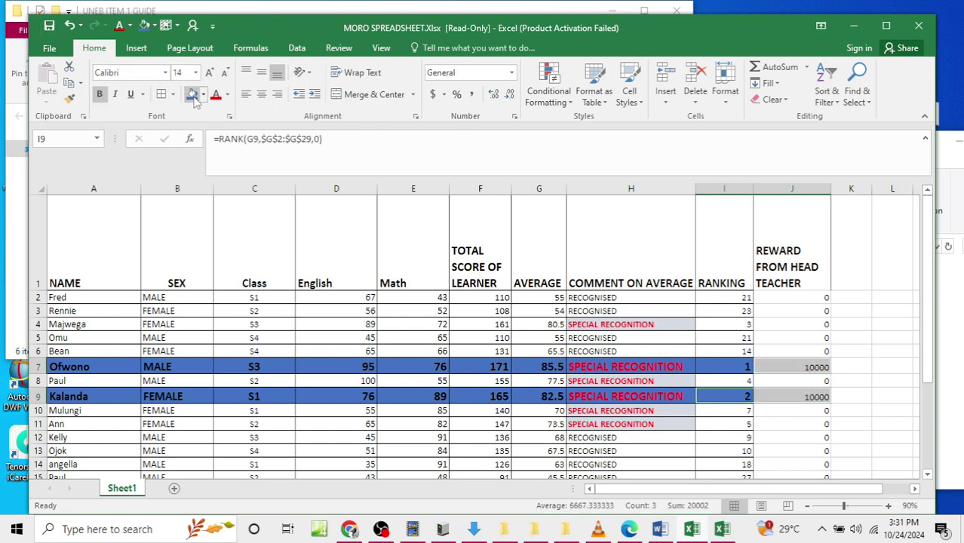
Step: Make the selected 10000 reward cells bold at font size 16
{"action": "left_click", "coordinate": [100, 95]}
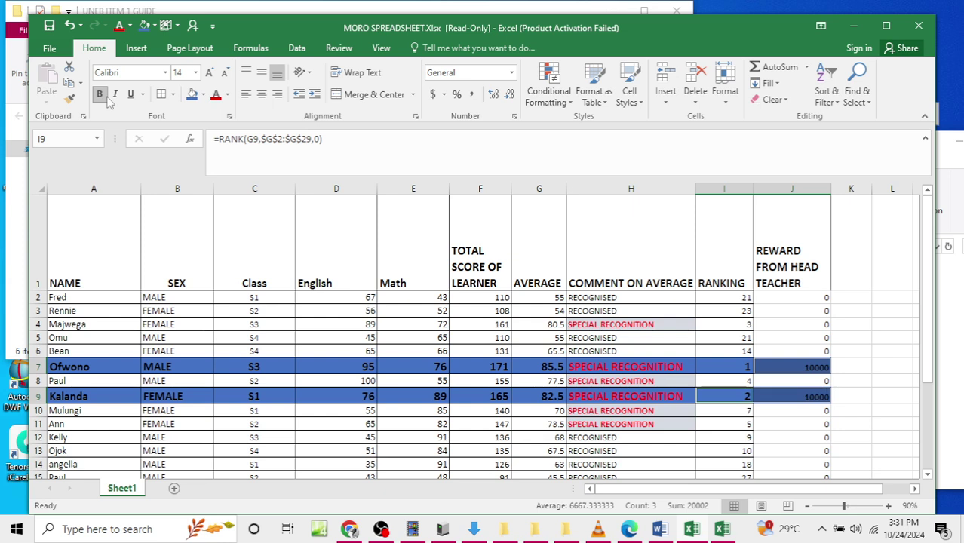
{"action": "left_click", "coordinate": [195, 72]}
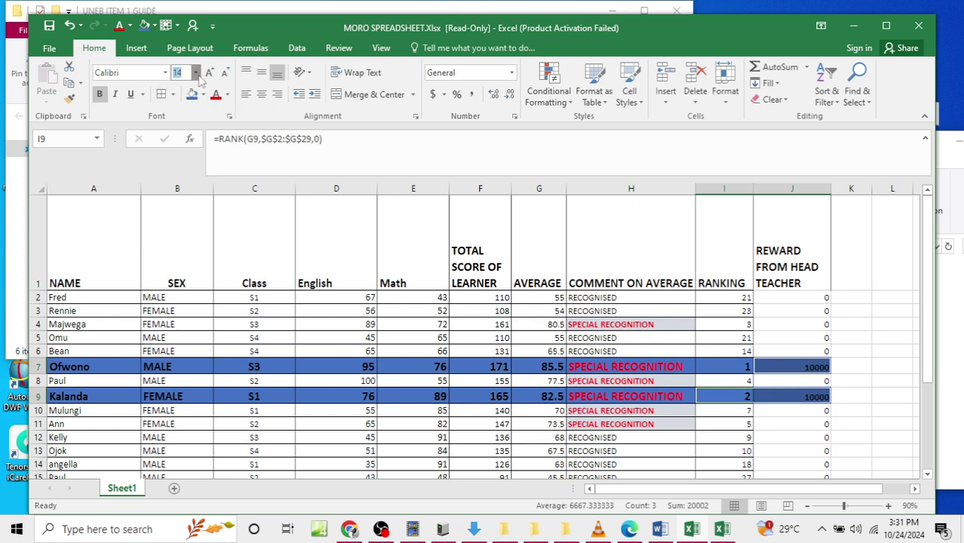
{"action": "left_click", "coordinate": [181, 179]}
{"action": "left_click", "coordinate": [514, 324]}
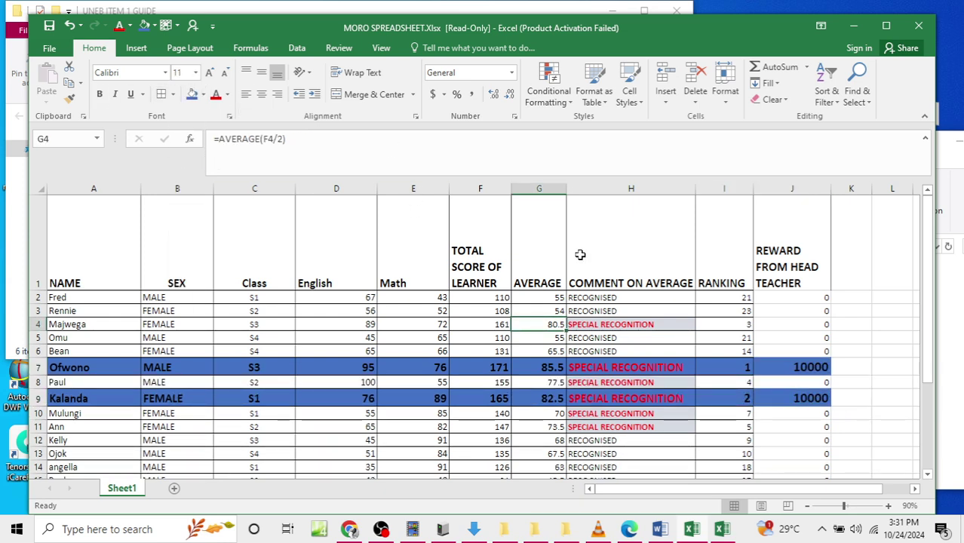
Step: Check the filled reward column, then bring the Word exam question document to the front
{"action": "left_click_drag", "start_coordinate": [792, 284], "coordinate": [788, 459]}
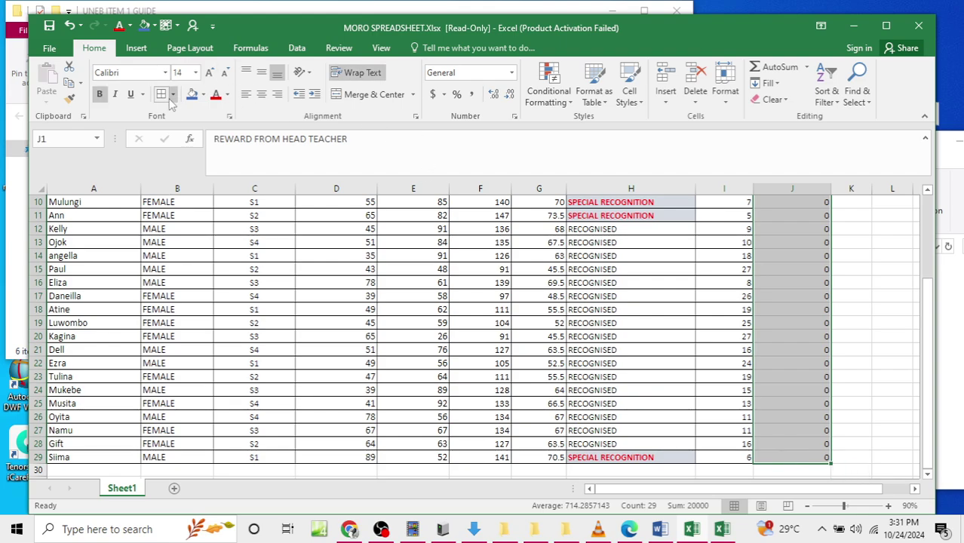
{"action": "scroll", "coordinate": [498, 340], "scroll_direction": "up", "scroll_amount": 3}
{"action": "left_click", "coordinate": [500, 366]}
{"action": "scroll", "coordinate": [560, 332], "scroll_direction": "down", "scroll_amount": 3}
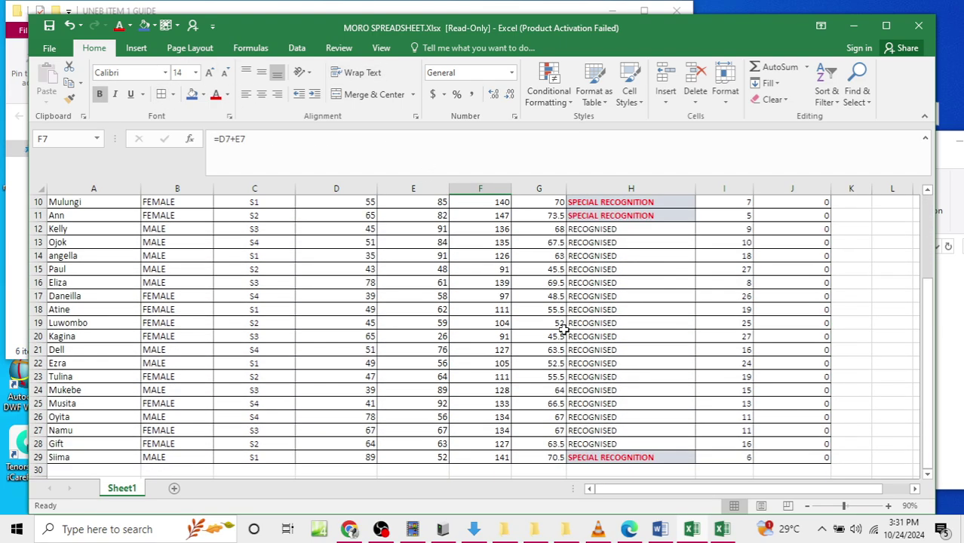
{"action": "scroll", "coordinate": [562, 320], "scroll_direction": "down", "scroll_amount": 3, "text": "ctrl"}
{"action": "scroll", "coordinate": [562, 320], "scroll_direction": "up", "scroll_amount": 2, "text": "ctrl"}
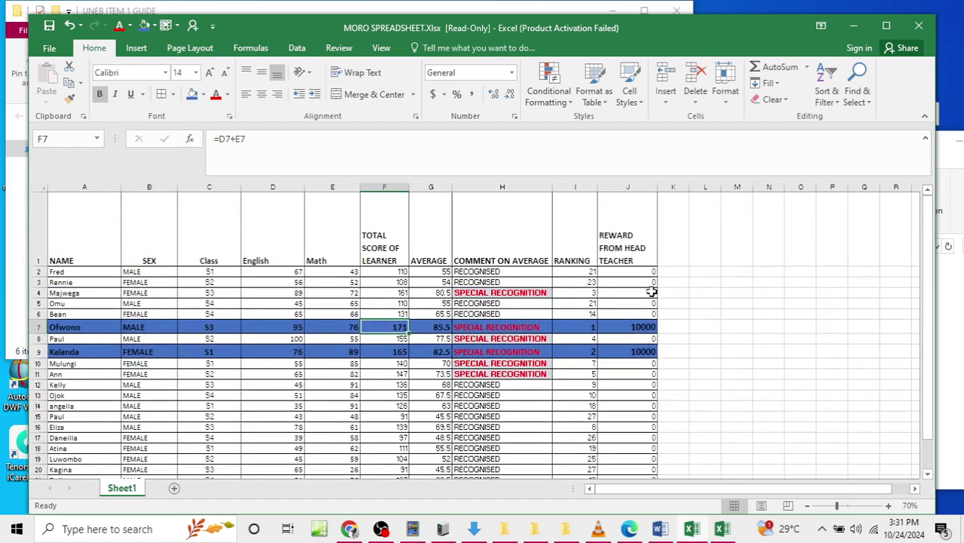
{"action": "left_click", "coordinate": [659, 529]}
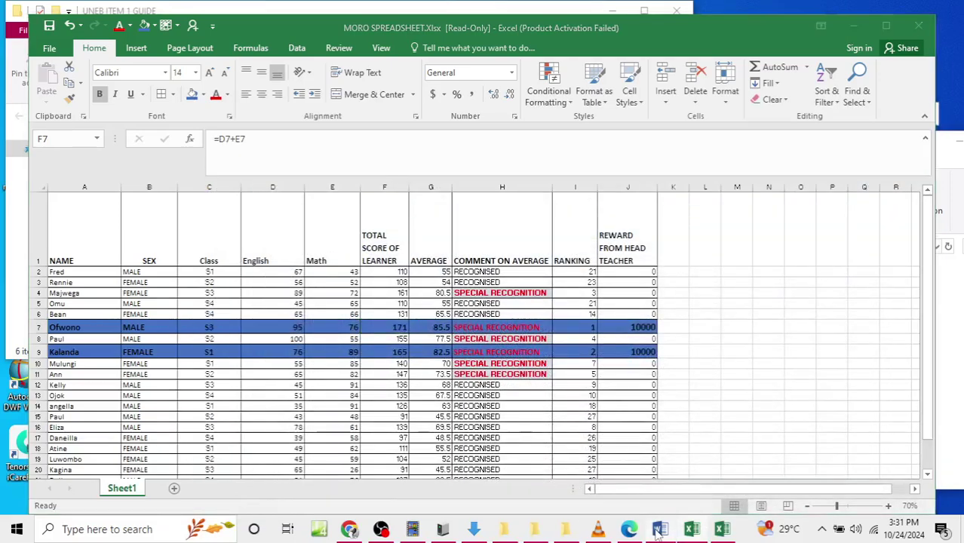
{"action": "left_click", "coordinate": [659, 532]}
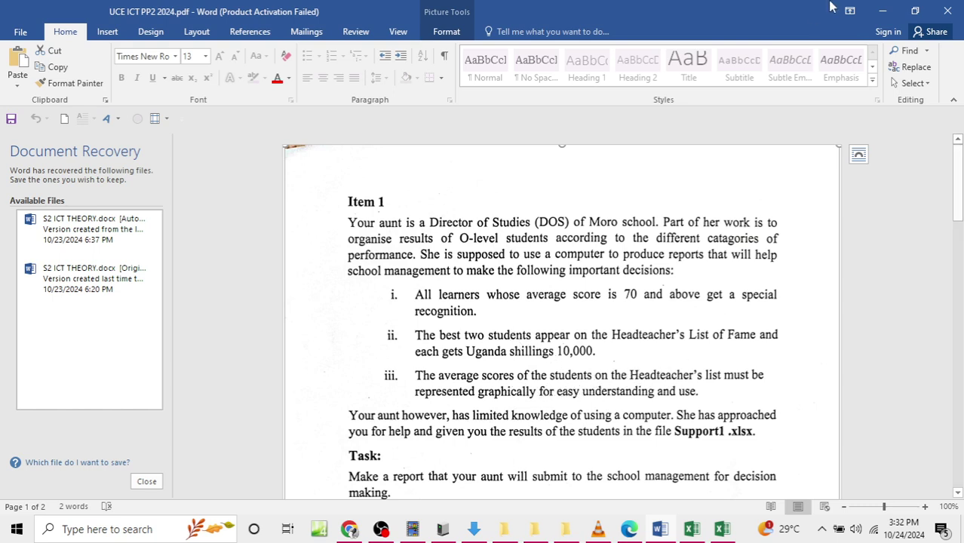
Step: Bring the Excel learner table forward and zoom the sheet in
{"action": "left_click", "coordinate": [883, 11]}
{"action": "left_click", "coordinate": [384, 363]}
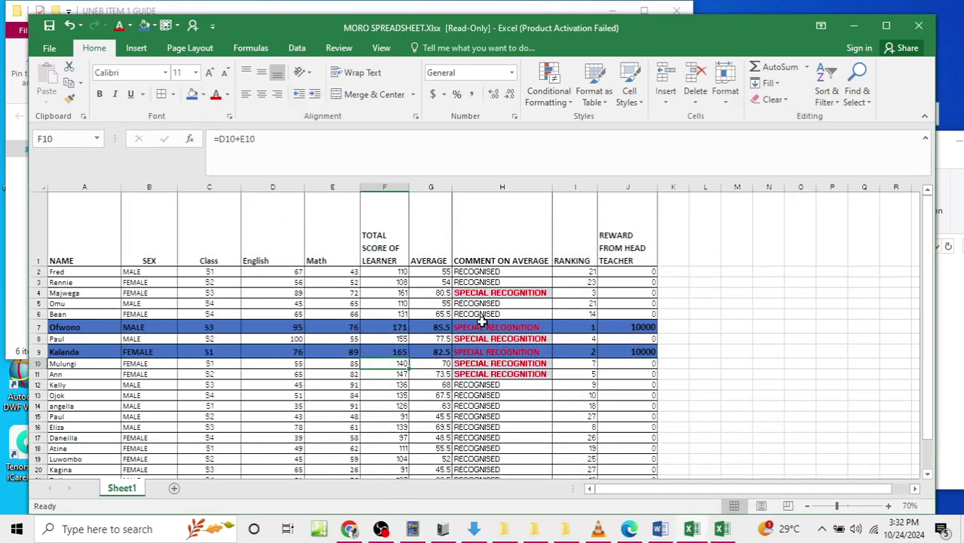
{"action": "left_click", "coordinate": [890, 508]}
{"action": "left_click", "coordinate": [890, 508]}
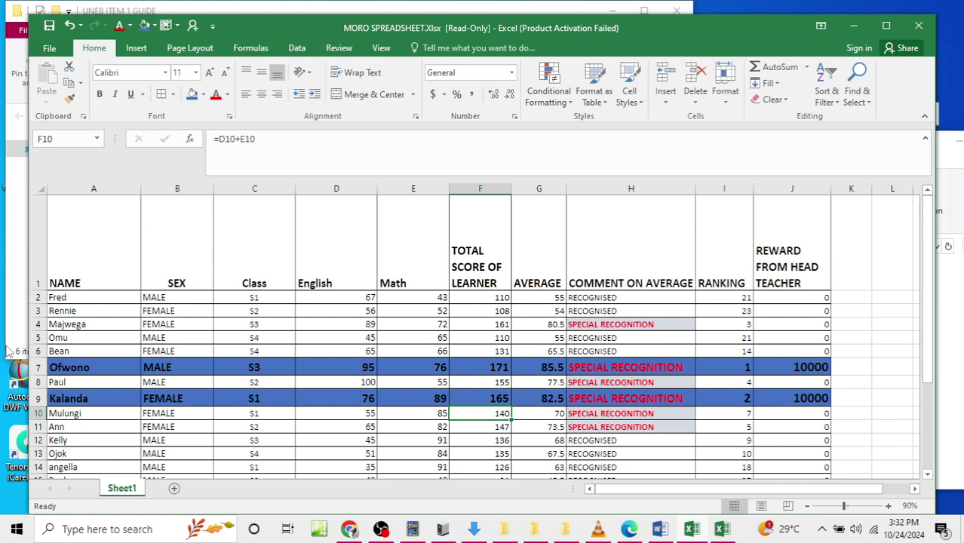
Step: Copy Ofwono's and Kalanda's rows together and add a blank Sheet2
{"action": "left_click_drag", "start_coordinate": [60, 369], "coordinate": [793, 367]}
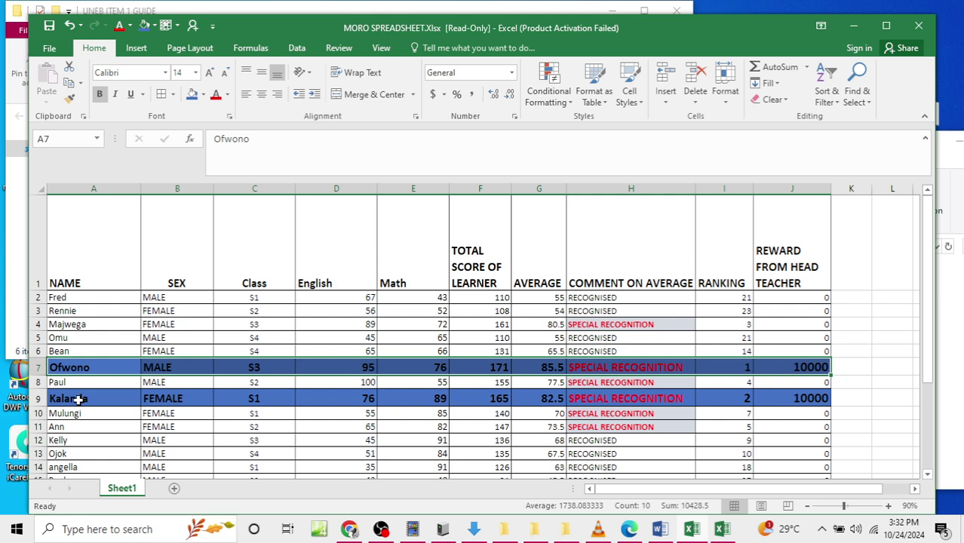
{"action": "left_click_drag", "start_coordinate": [66, 399], "coordinate": [795, 397]}
{"action": "key", "text": "ctrl+c"}
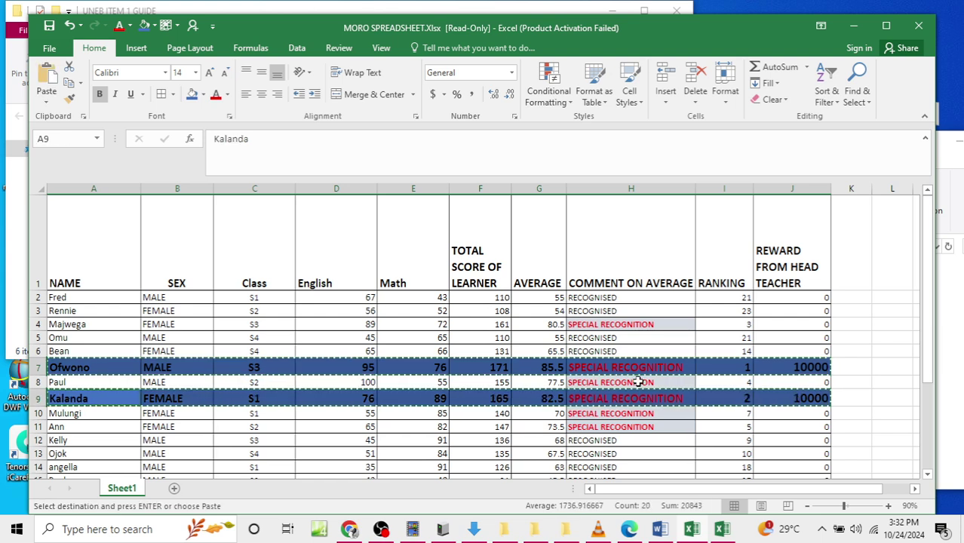
{"action": "left_click", "coordinate": [174, 489]}
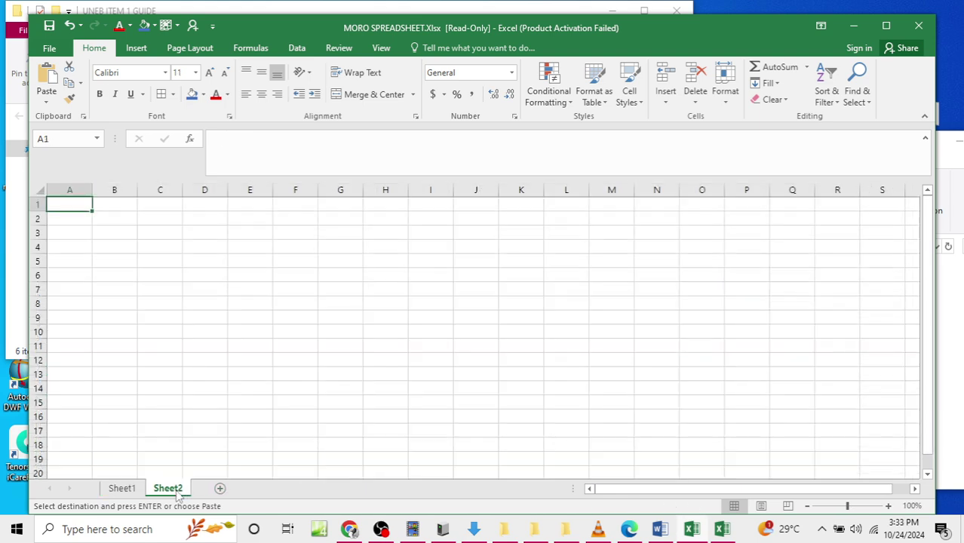
Step: Paste the two learners' rows into Sheet2 A2:J3 and widen columns A and H
{"action": "left_click", "coordinate": [77, 219]}
{"action": "left_click_drag", "start_coordinate": [77, 219], "coordinate": [490, 234]}
{"action": "key", "text": "ctrl+v"}
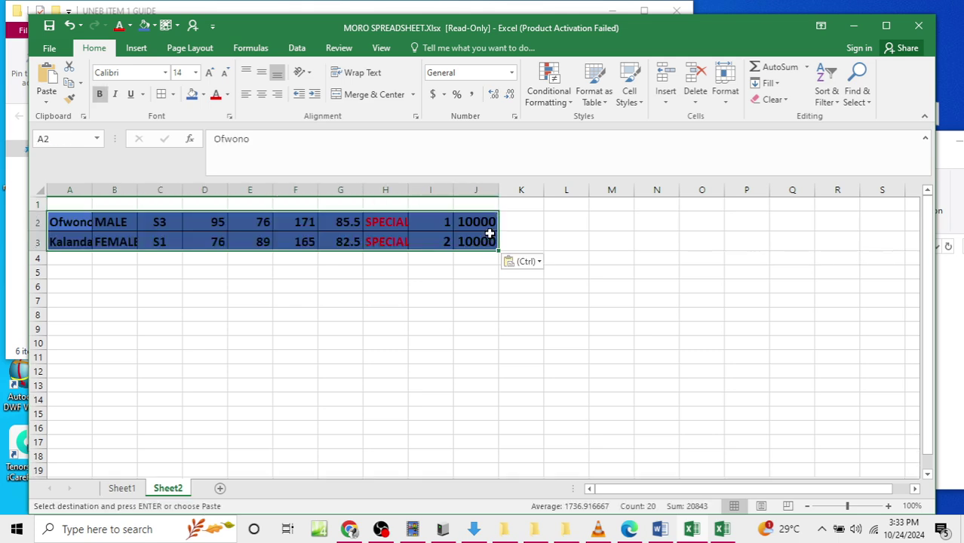
{"action": "left_click_drag", "start_coordinate": [93, 191], "coordinate": [409, 192]}
{"action": "left_click_drag", "start_coordinate": [549, 191], "coordinate": [802, 189]}
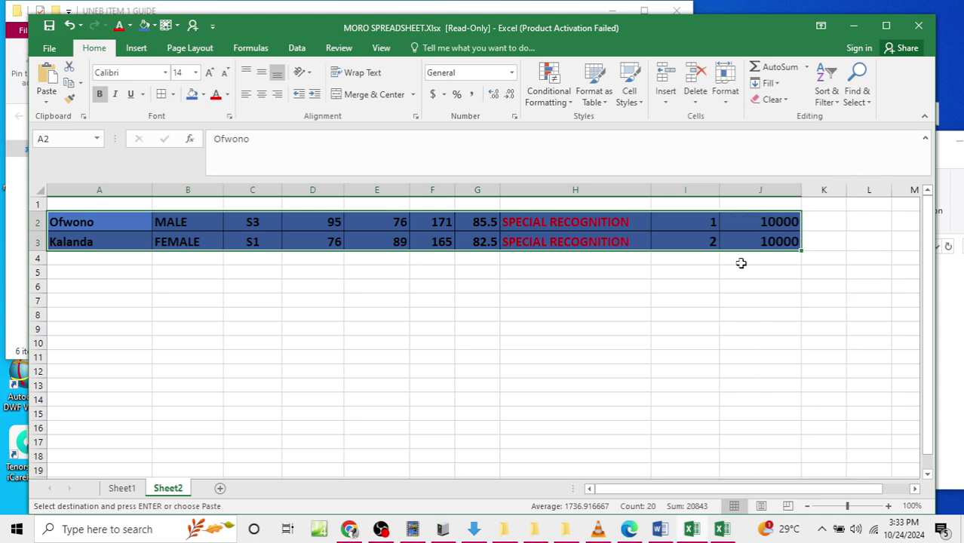
{"action": "left_click", "coordinate": [123, 489]}
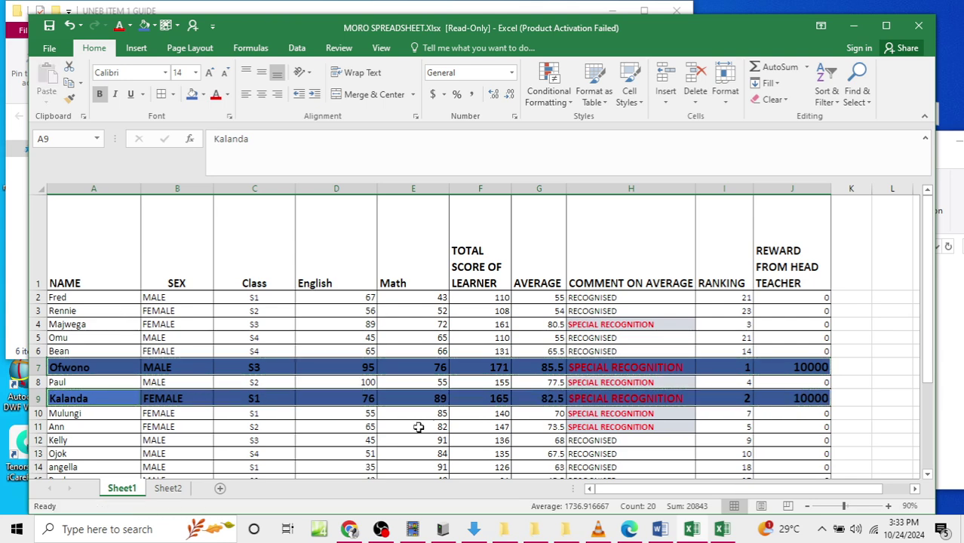
Step: Copy Sheet1's header row A1:J1 into row 1 of Sheet2
{"action": "left_click_drag", "start_coordinate": [98, 253], "coordinate": [815, 268]}
{"action": "key", "text": "ctrl+c"}
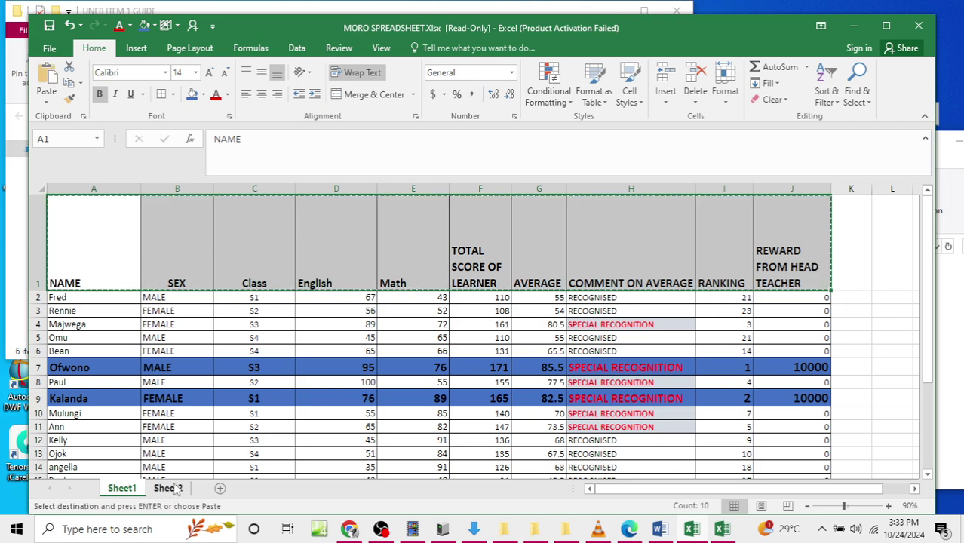
{"action": "left_click", "coordinate": [169, 489]}
{"action": "left_click_drag", "start_coordinate": [97, 206], "coordinate": [789, 209]}
{"action": "key", "text": "ctrl+v"}
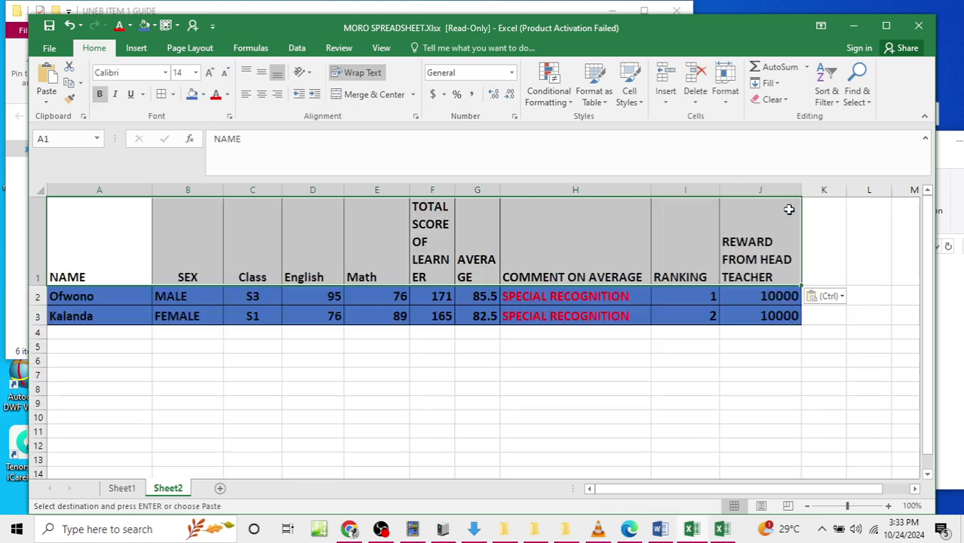
Step: Widen column F, narrow column H so its heading wraps, and shorten row 1
{"action": "left_click_drag", "start_coordinate": [455, 190], "coordinate": [559, 189]}
{"action": "left_click_drag", "start_coordinate": [712, 196], "coordinate": [703, 192]}
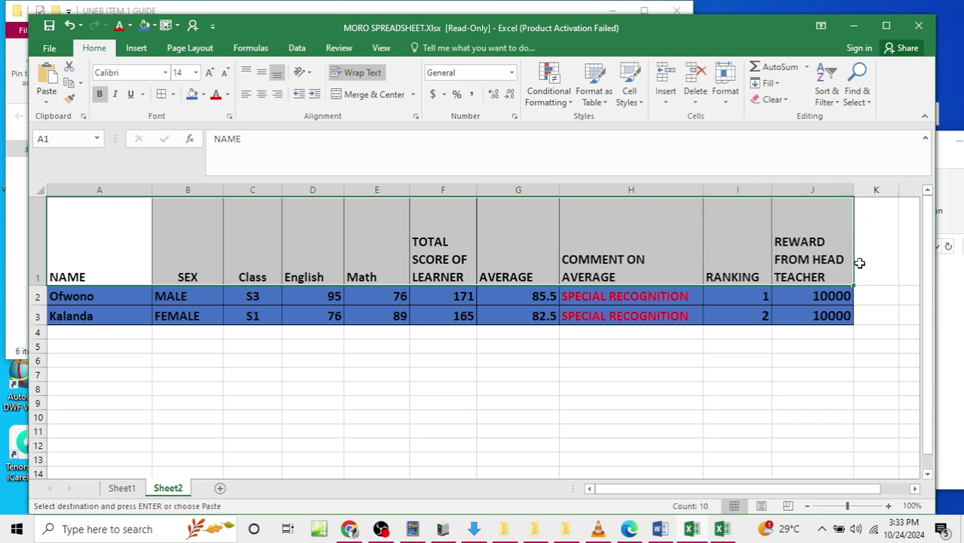
{"action": "left_click", "coordinate": [720, 415]}
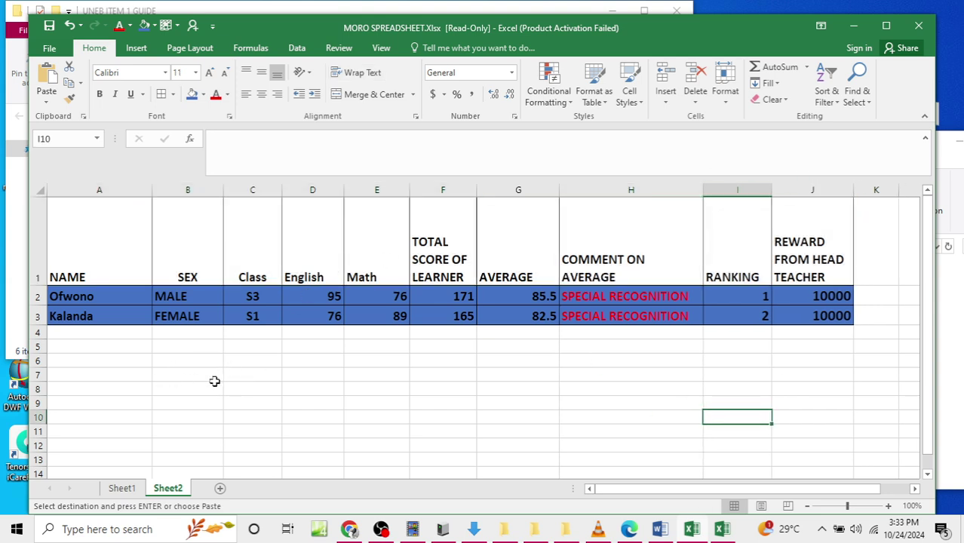
{"action": "left_click_drag", "start_coordinate": [40, 286], "coordinate": [39, 247]}
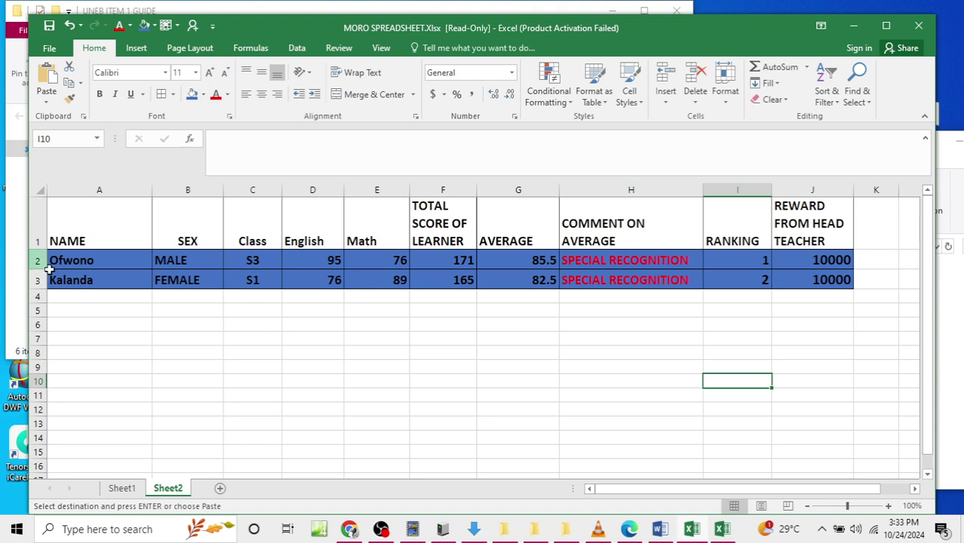
{"action": "left_click", "coordinate": [240, 382]}
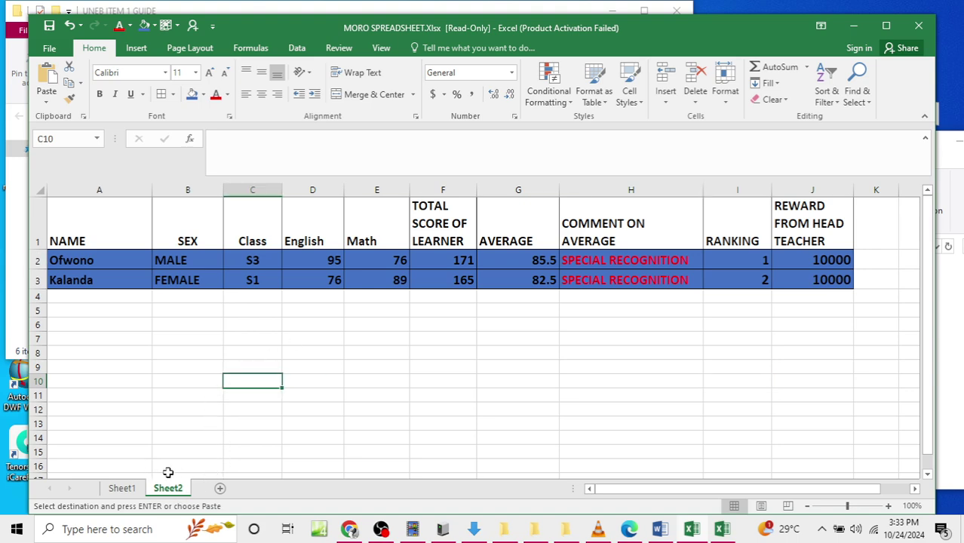
{"action": "left_click", "coordinate": [123, 489]}
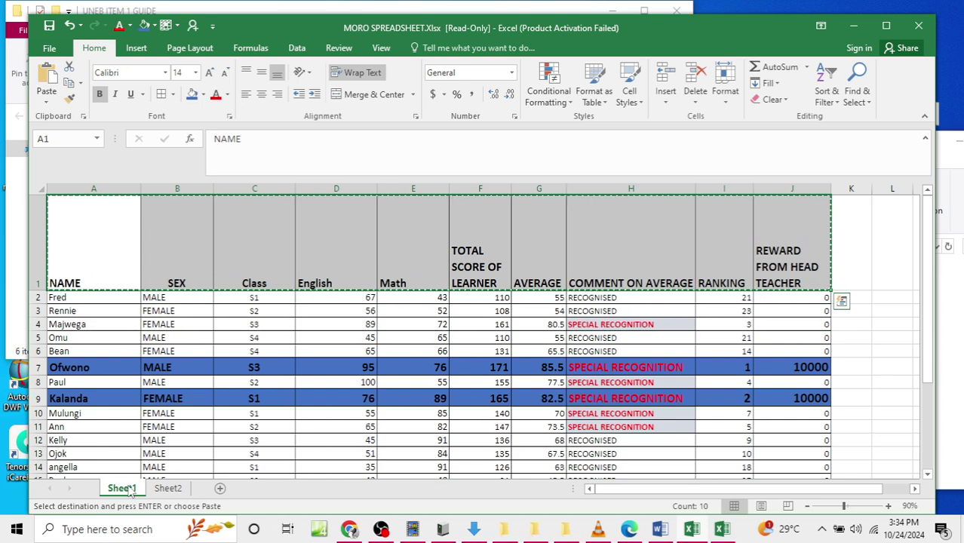
Step: Rename Sheet1 to MORO SHEET
{"action": "double_click", "coordinate": [130, 492]}
{"action": "mouse_move", "coordinate": [207, 529]}
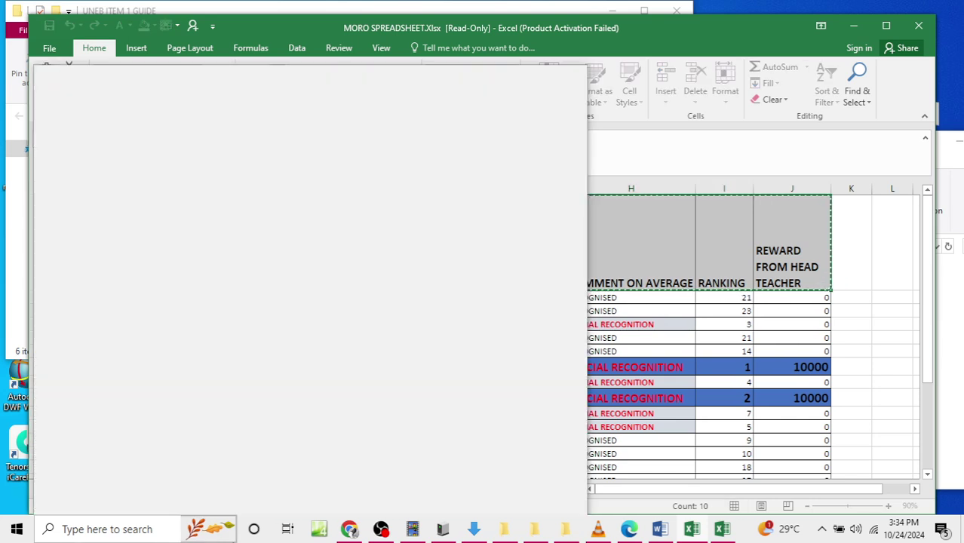
{"action": "type", "text": "MO"}
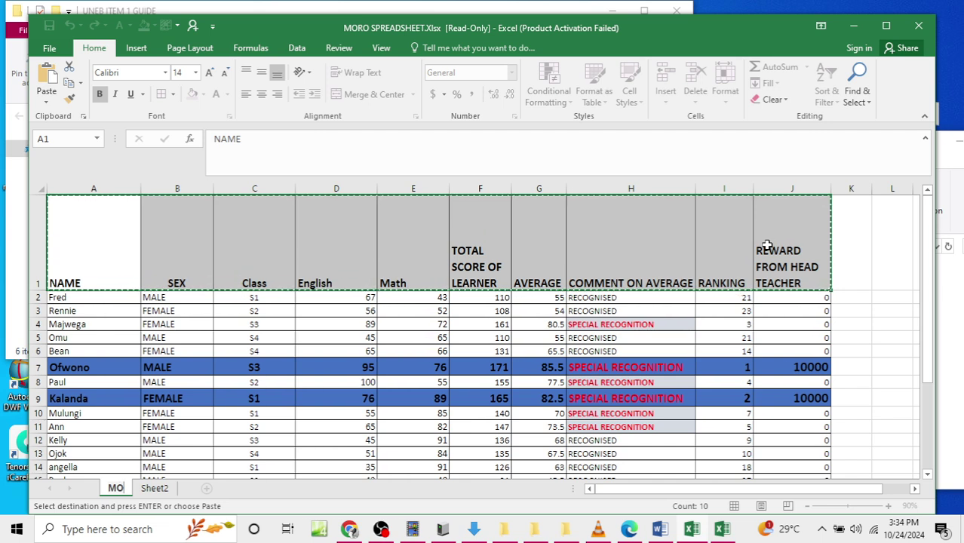
{"action": "type", "text": "RO SHEET"}
{"action": "key", "text": "BackSpace"}
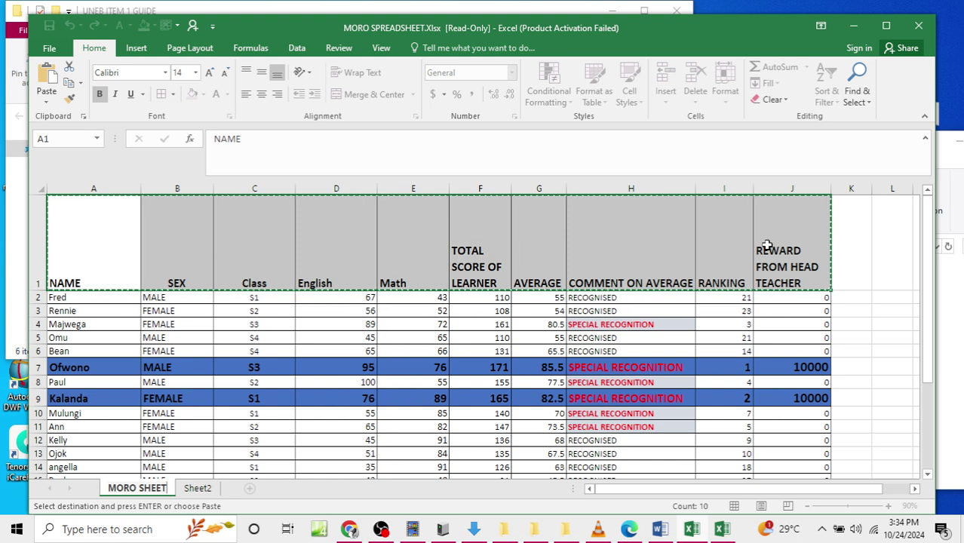
{"action": "key", "text": "Escape"}
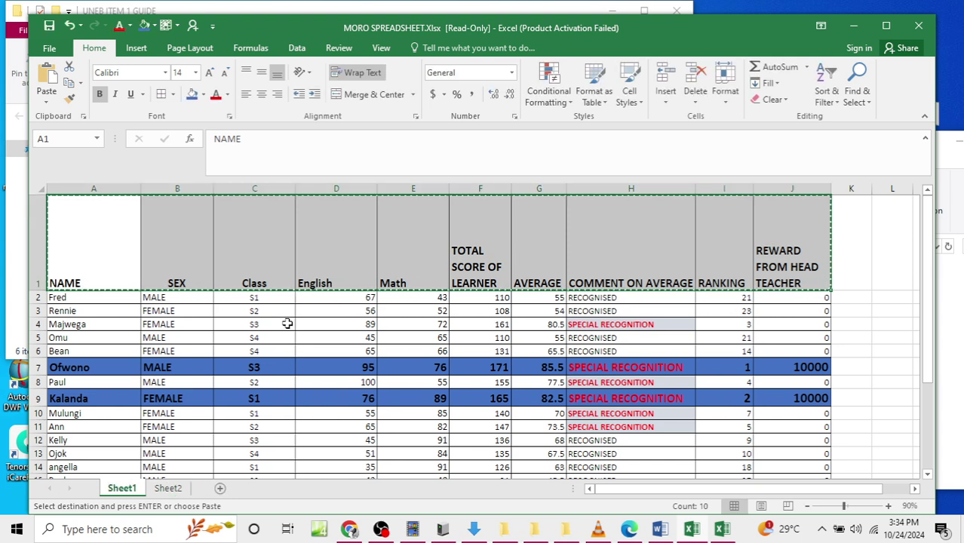
{"action": "key", "text": "Escape"}
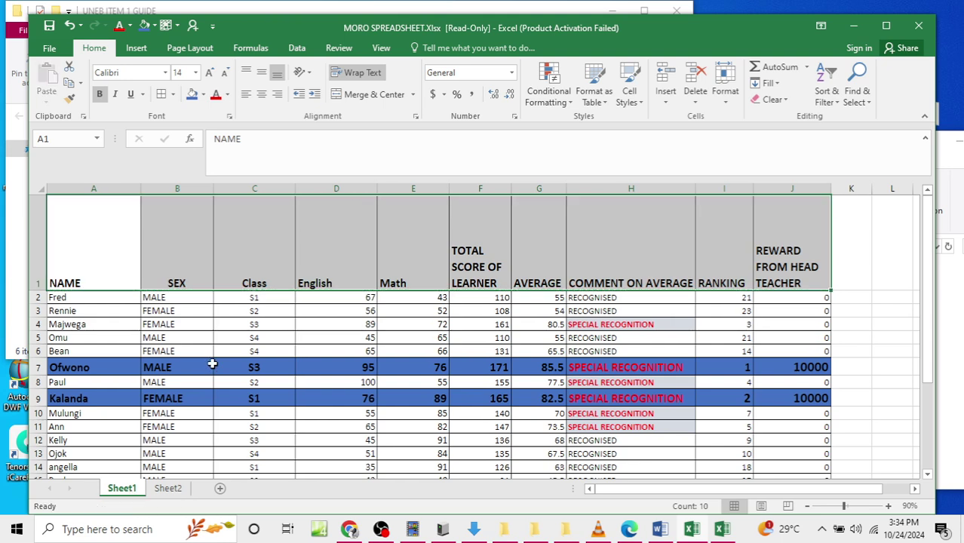
{"action": "left_click", "coordinate": [169, 489]}
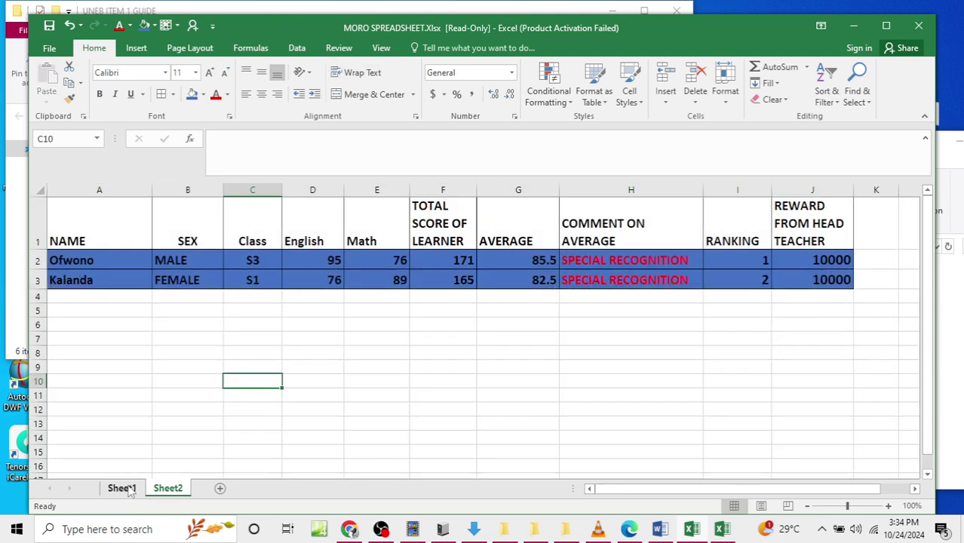
{"action": "double_click", "coordinate": [122, 488]}
{"action": "type", "text": "MORO SHEET"}
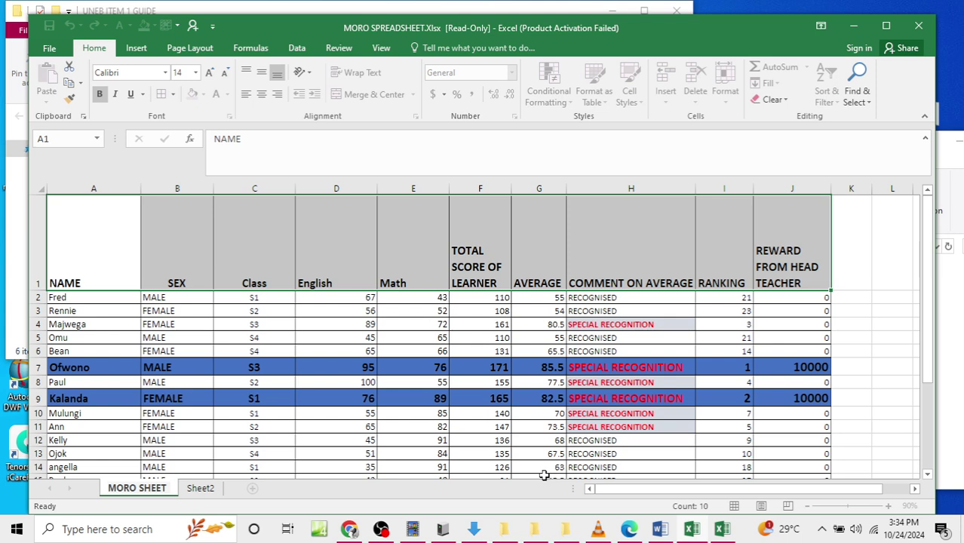
{"action": "left_click", "coordinate": [202, 489]}
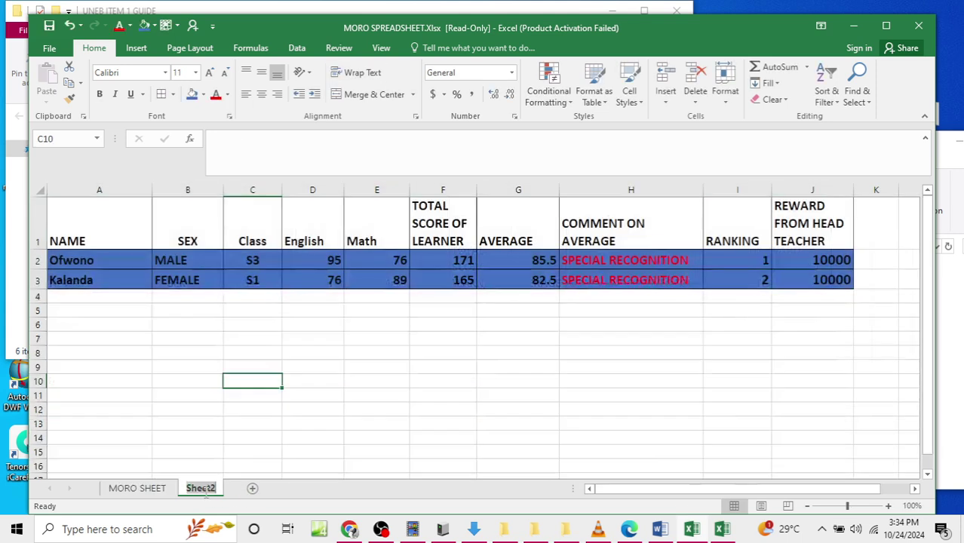
Step: Rename Sheet2 to HM LIST OF FAME
{"action": "double_click", "coordinate": [202, 489]}
{"action": "type", "text": "HM LIST"}
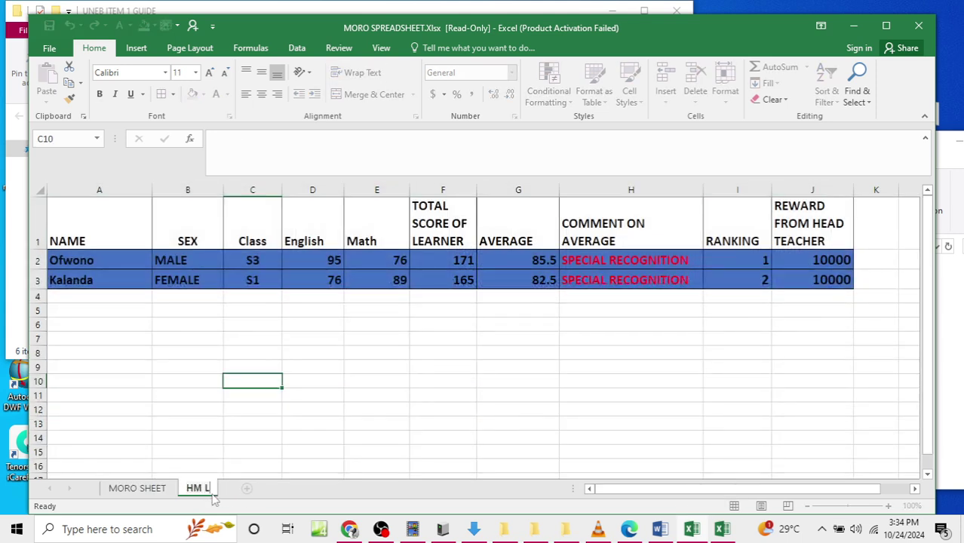
{"action": "type", "text": " OF FAME"}
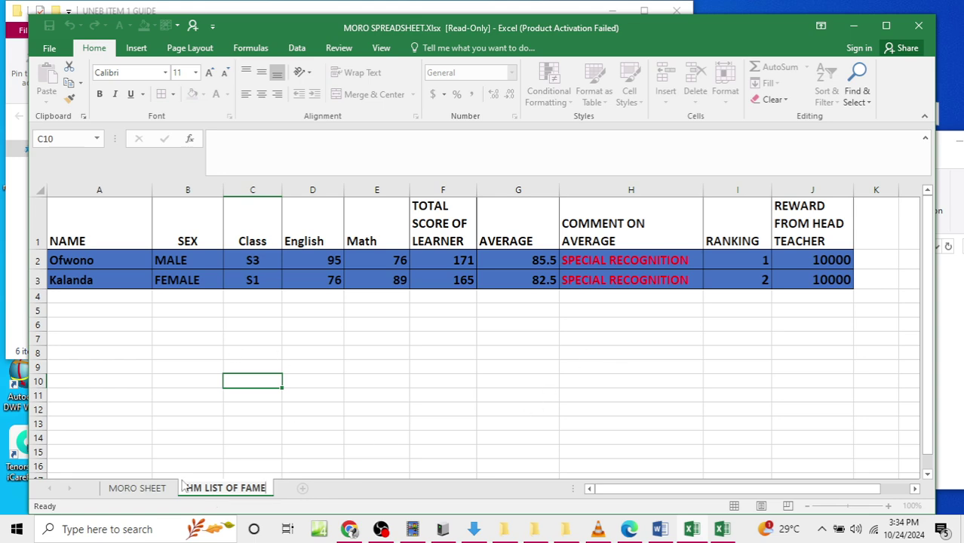
{"action": "left_click", "coordinate": [140, 489]}
{"action": "left_click", "coordinate": [136, 261]}
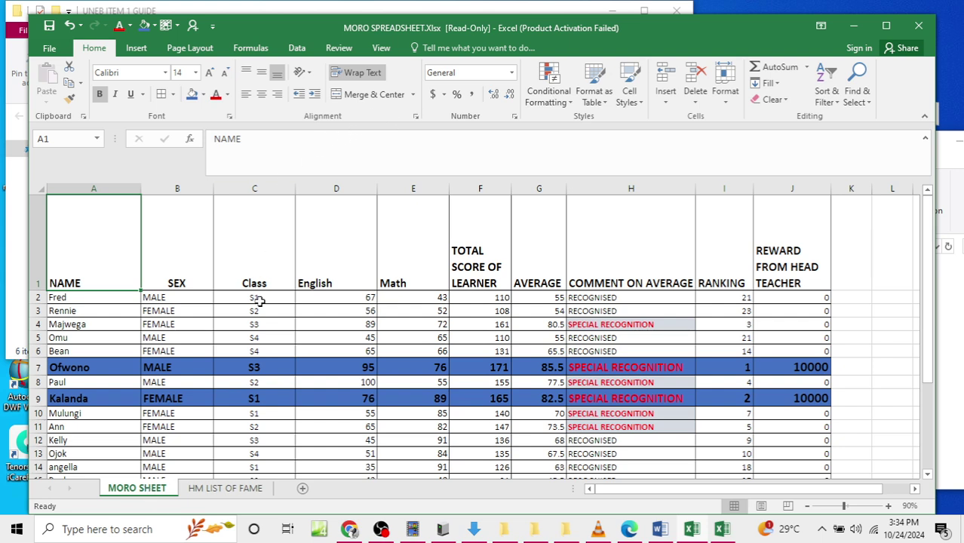
Step: Colour the MORO SHEET tab red and give the HM LIST OF FAME tab a colour
{"action": "right_click", "coordinate": [143, 487]}
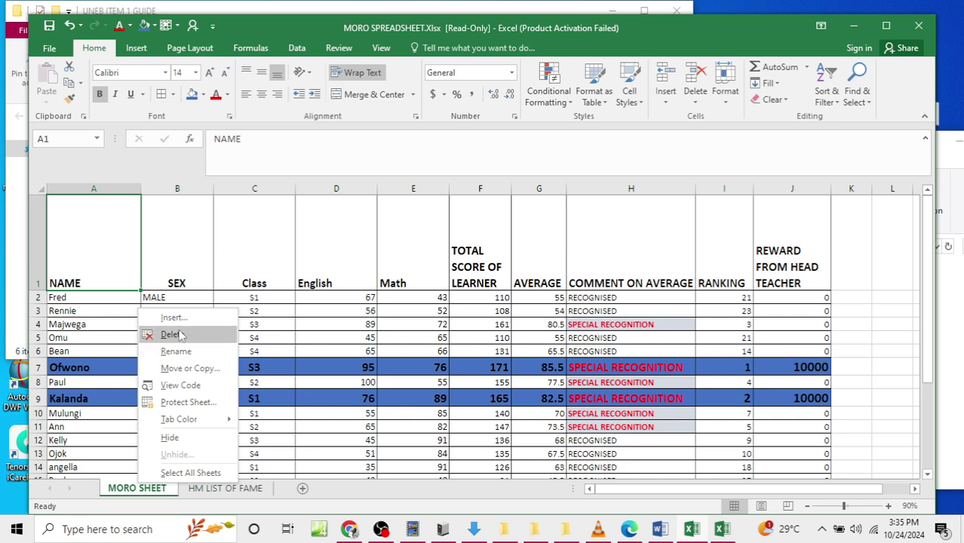
{"action": "mouse_move", "coordinate": [188, 419]}
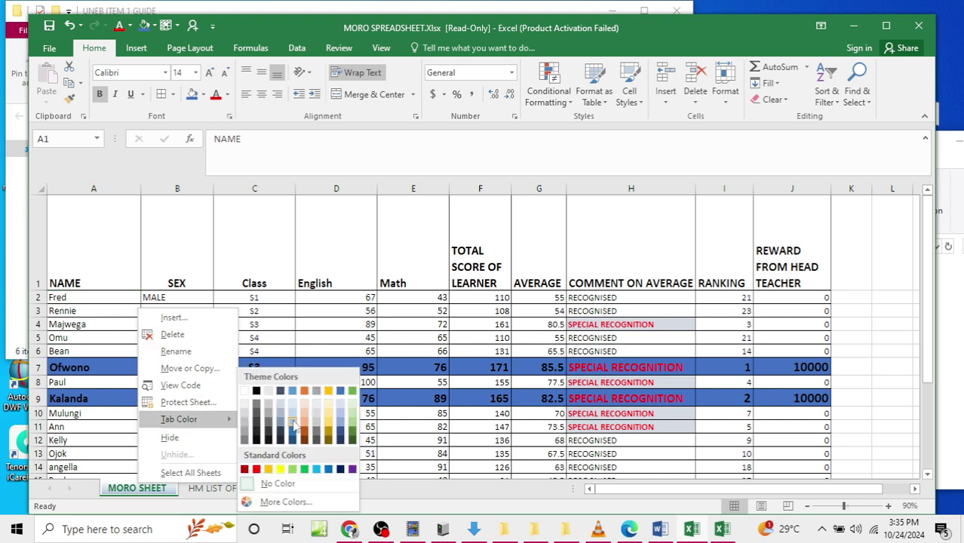
{"action": "left_click", "coordinate": [250, 479]}
{"action": "right_click", "coordinate": [229, 487]}
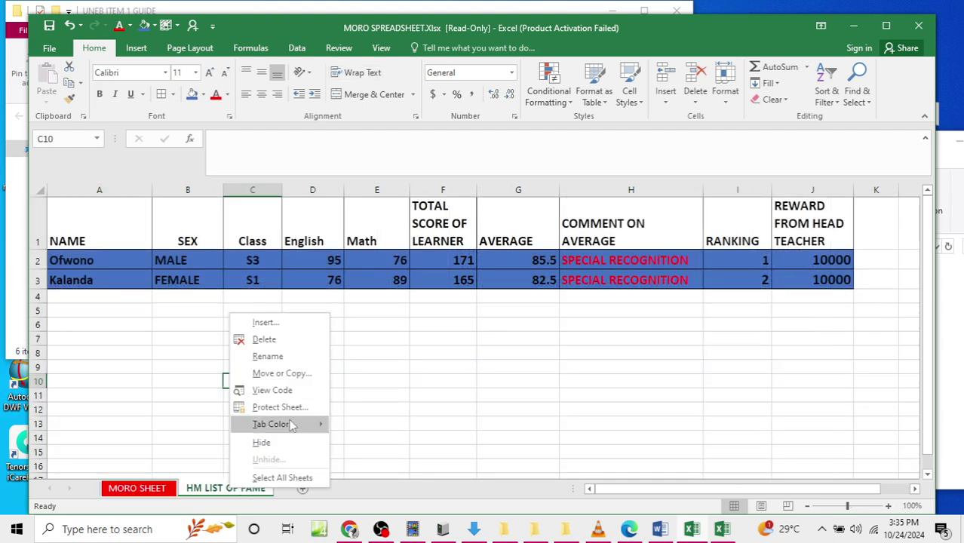
{"action": "mouse_move", "coordinate": [334, 429]}
{"action": "left_click", "coordinate": [372, 396]}
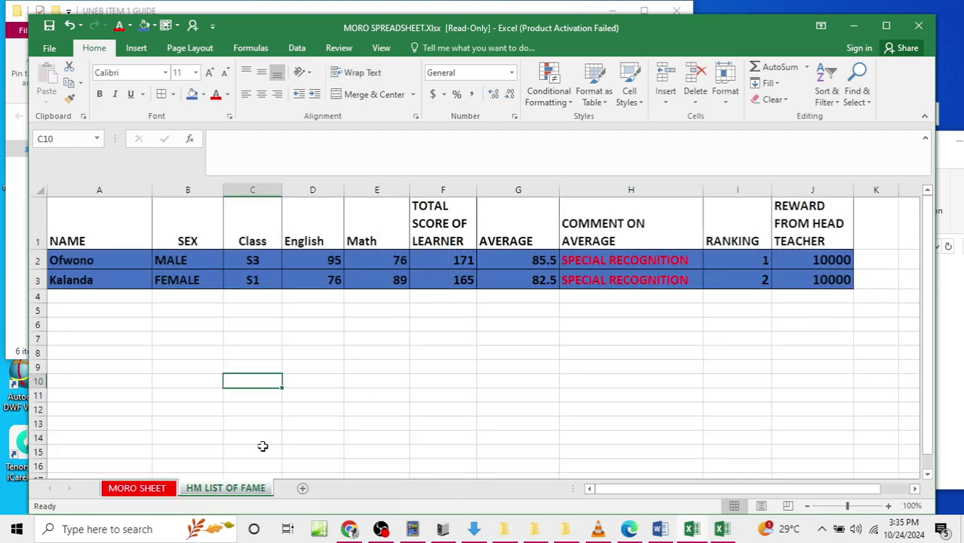
{"action": "left_click", "coordinate": [253, 409]}
{"action": "left_click", "coordinate": [234, 489]}
{"action": "left_click", "coordinate": [136, 489]}
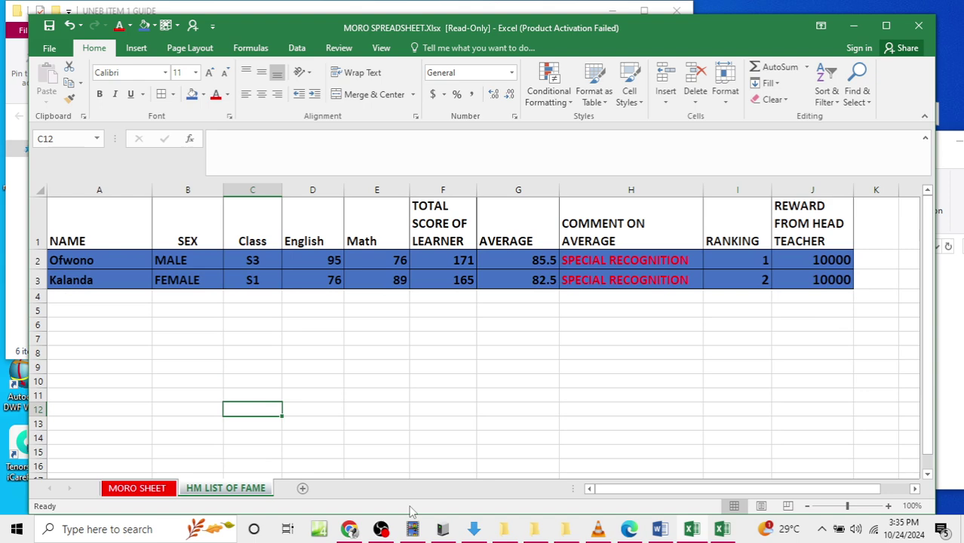
{"action": "mouse_move", "coordinate": [498, 535]}
{"action": "left_click", "coordinate": [460, 351]}
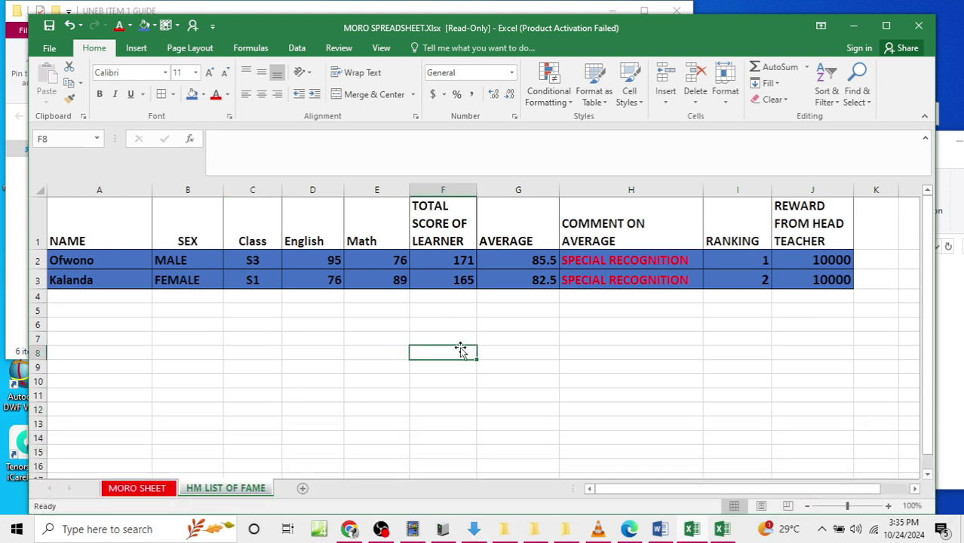
{"action": "mouse_move", "coordinate": [664, 528]}
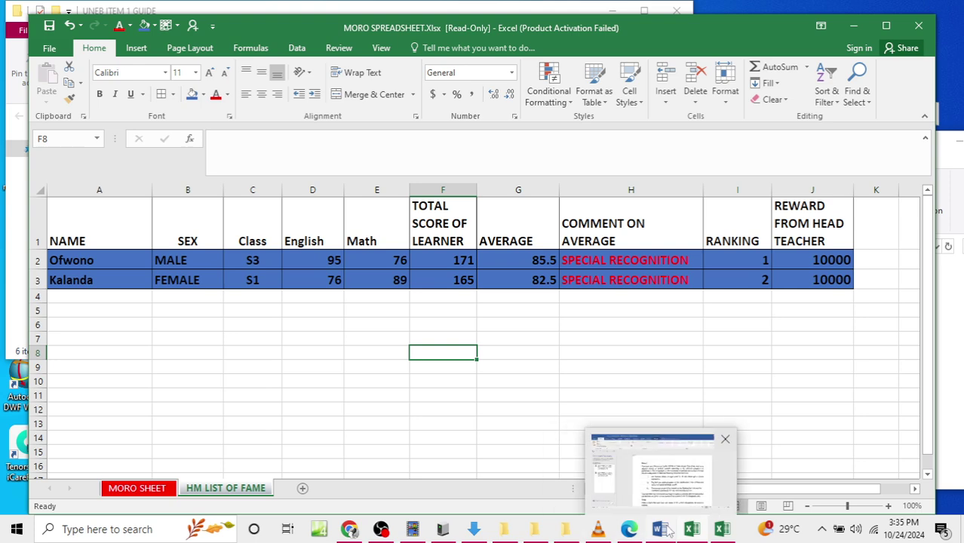
{"action": "left_click", "coordinate": [148, 488]}
{"action": "left_click", "coordinate": [245, 490]}
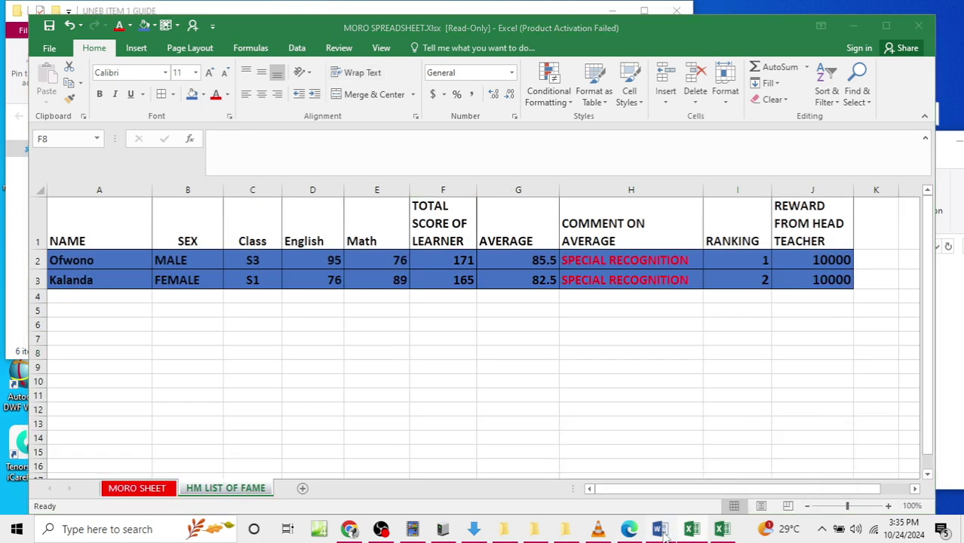
{"action": "key", "text": "alt+Tab"}
{"action": "scroll", "coordinate": [483, 381], "scroll_direction": "down", "scroll_amount": 2}
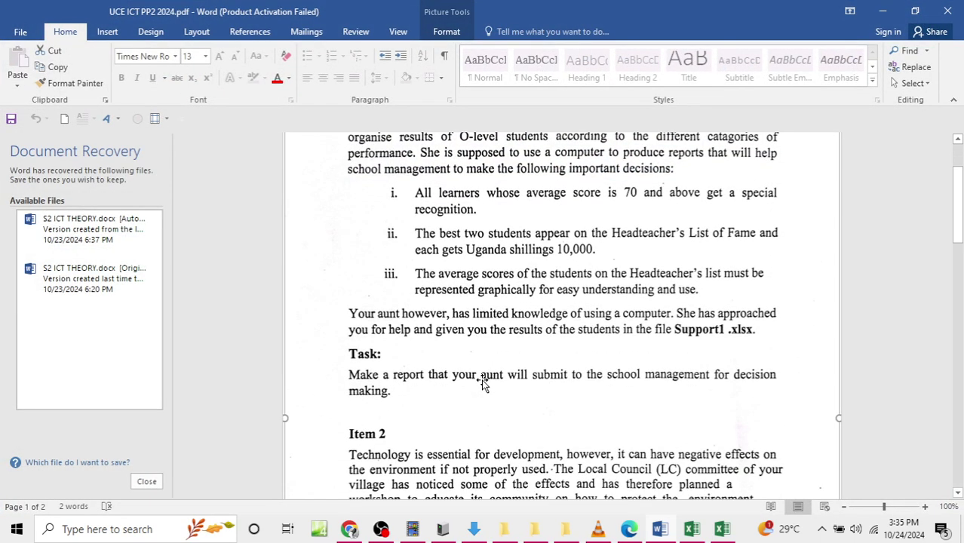
{"action": "scroll", "coordinate": [483, 381], "scroll_direction": "up", "scroll_amount": 1}
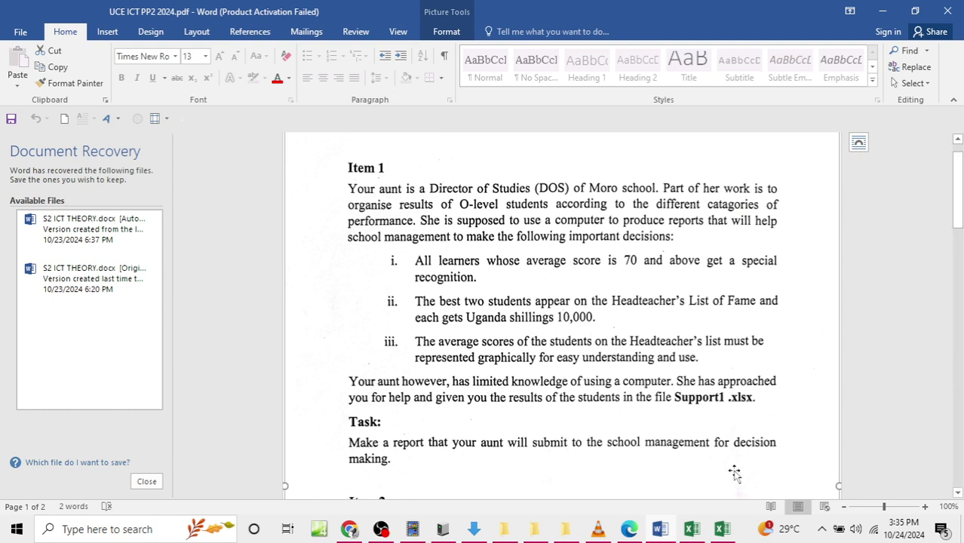
{"action": "left_click", "coordinate": [683, 457]}
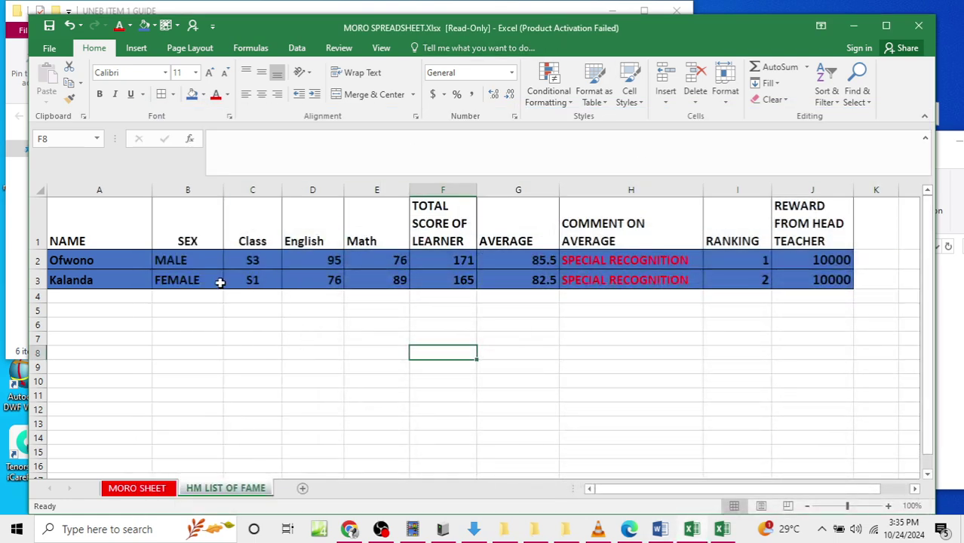
{"action": "left_click", "coordinate": [189, 296]}
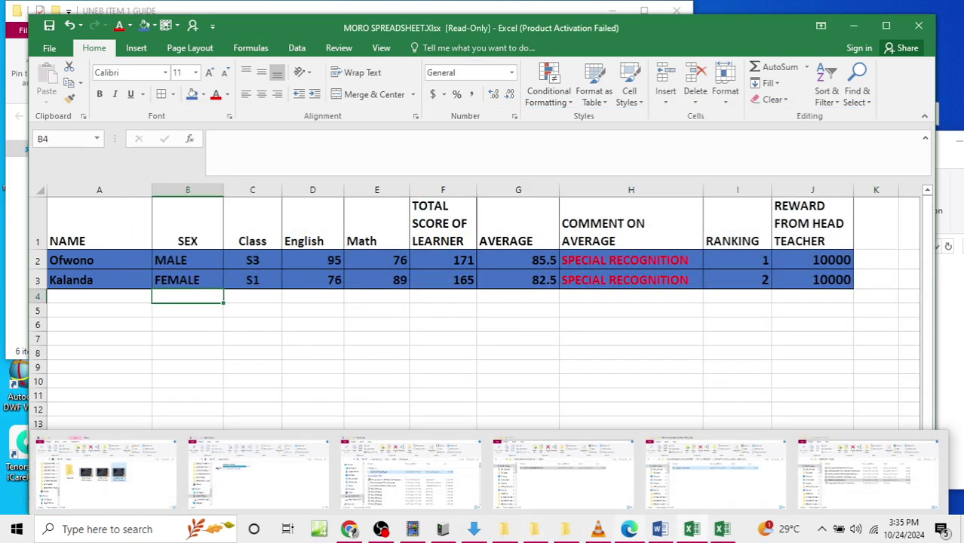
{"action": "left_click", "coordinate": [653, 532]}
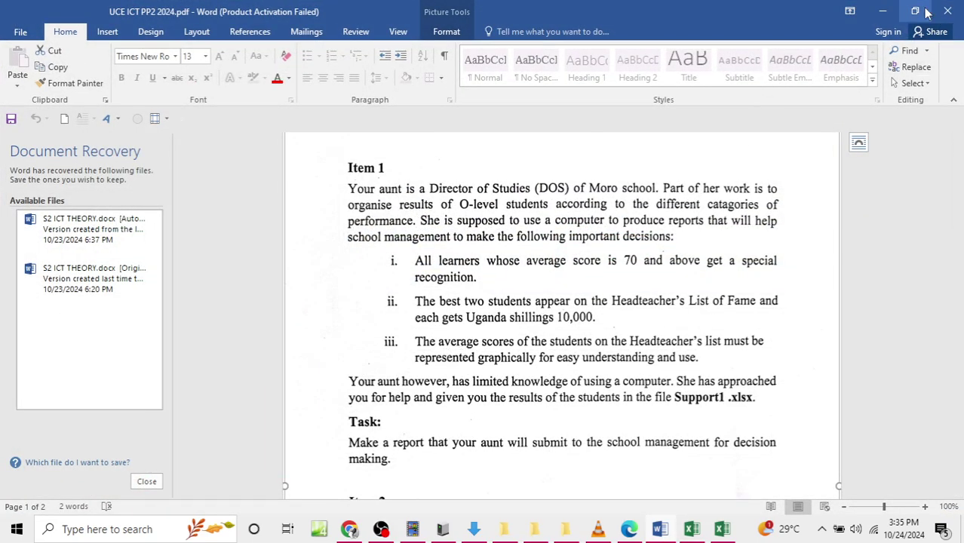
{"action": "left_click", "coordinate": [898, 11]}
{"action": "left_click_drag", "start_coordinate": [104, 234], "coordinate": [93, 281]}
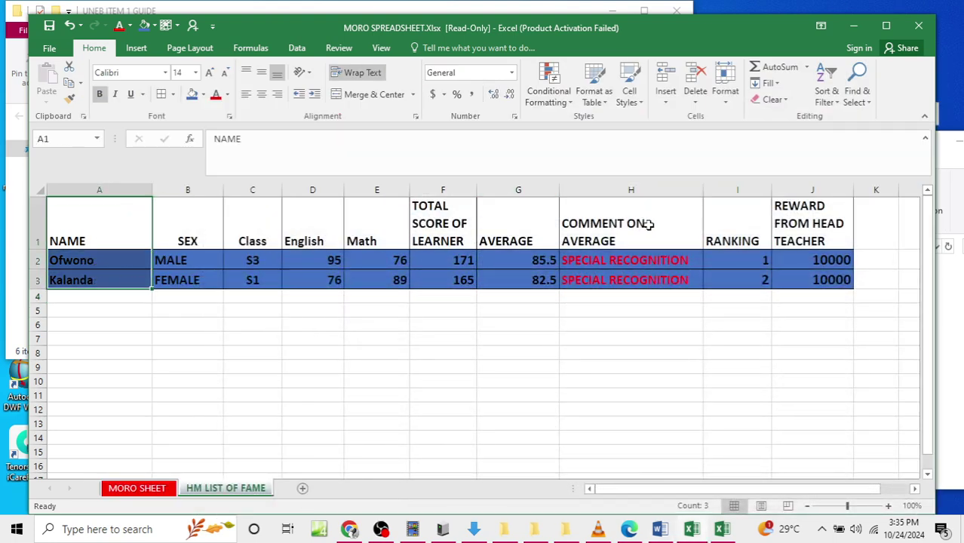
Step: Insert a 3-D clustered column chart of A1:A3 and G1:G3, move it right, and clear its title
{"action": "left_click_drag", "start_coordinate": [534, 228], "coordinate": [522, 269]}
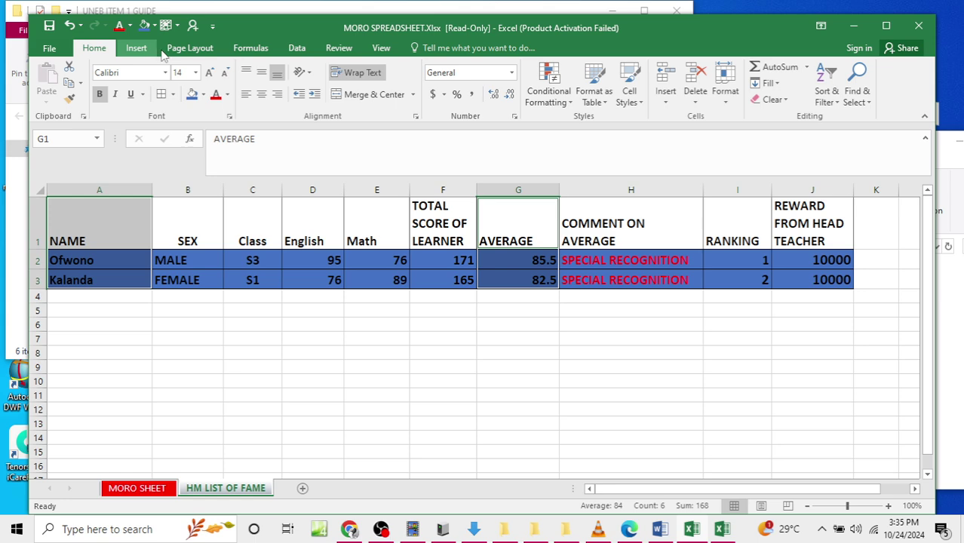
{"action": "left_click", "coordinate": [154, 53]}
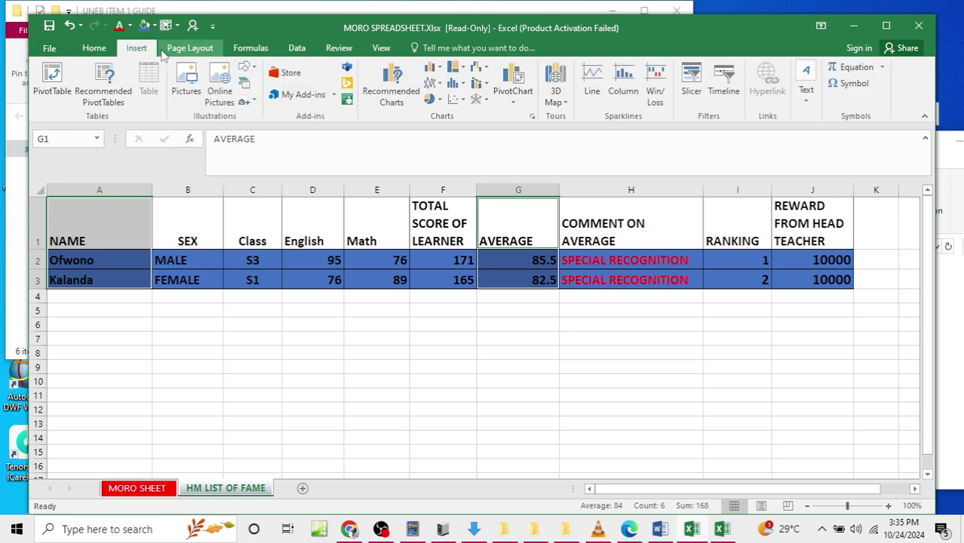
{"action": "left_click", "coordinate": [436, 68]}
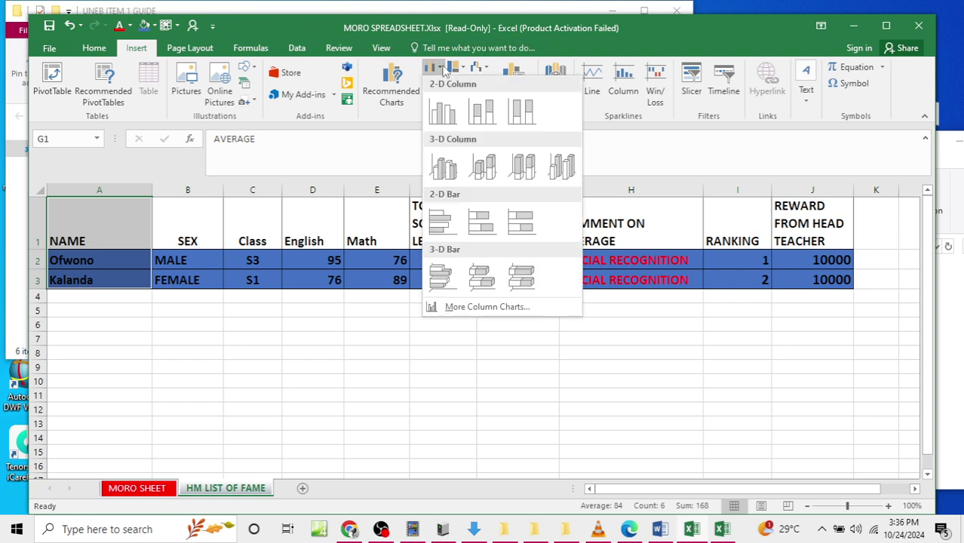
{"action": "left_click", "coordinate": [446, 171]}
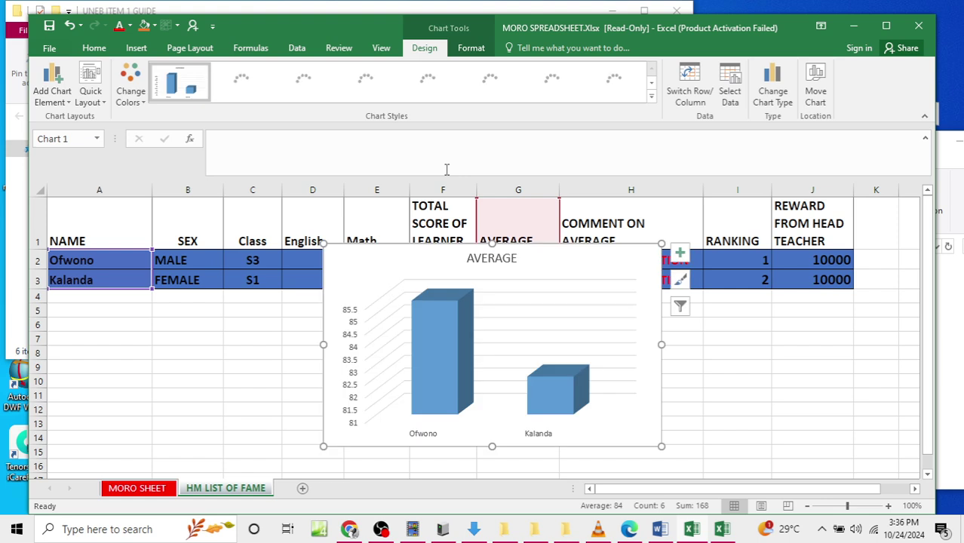
{"action": "left_click_drag", "start_coordinate": [372, 269], "coordinate": [510, 265]}
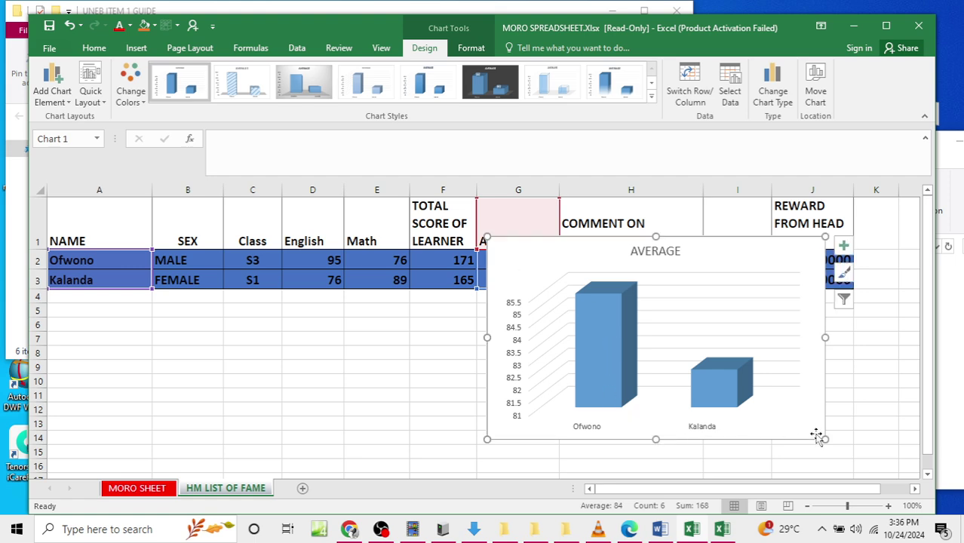
{"action": "left_click", "coordinate": [665, 251]}
{"action": "left_click", "coordinate": [676, 251]}
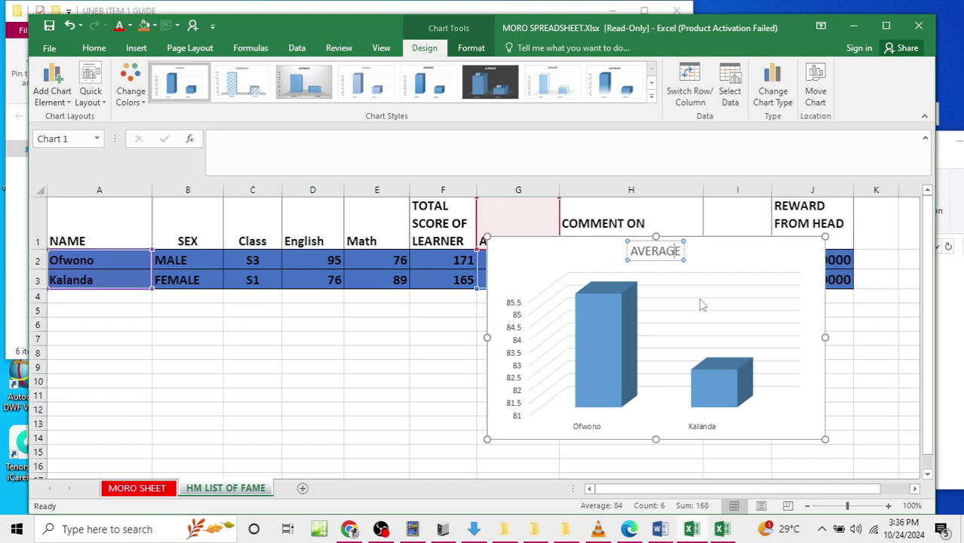
{"action": "key", "text": "BackSpace"}
{"action": "key", "text": "BackSpace"}
{"action": "key", "text": "BackSpace"}
{"action": "key", "text": "BackSpace"}
{"action": "key", "text": "BackSpace"}
{"action": "key", "text": "BackSpace"}
{"action": "key", "text": "BackSpace"}
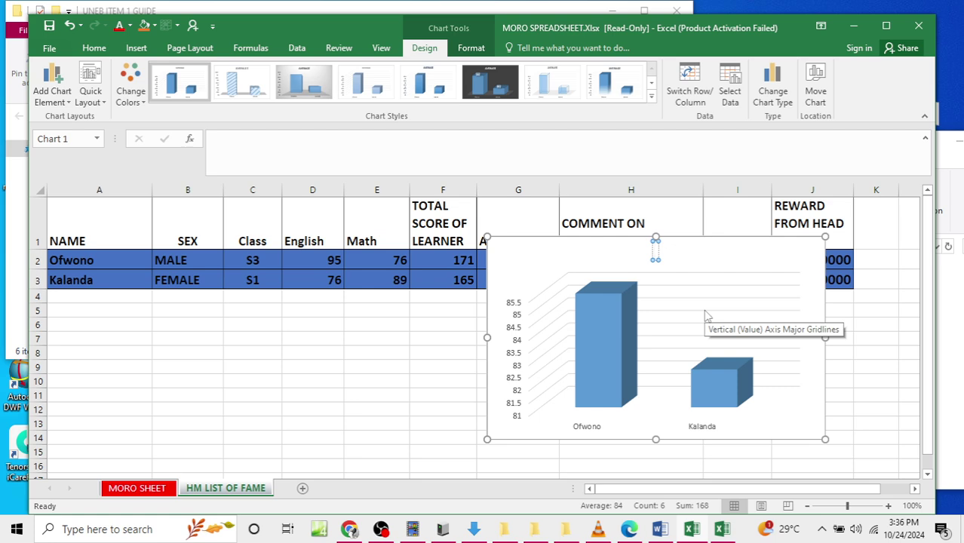
Step: Title the chart 'A 3D GRAPH REPRESENTING LEARNERS THAT APPEAR ON THE HEADTEACHER'S LIST OF FAME.'
{"action": "type", "text": "A 3D G"}
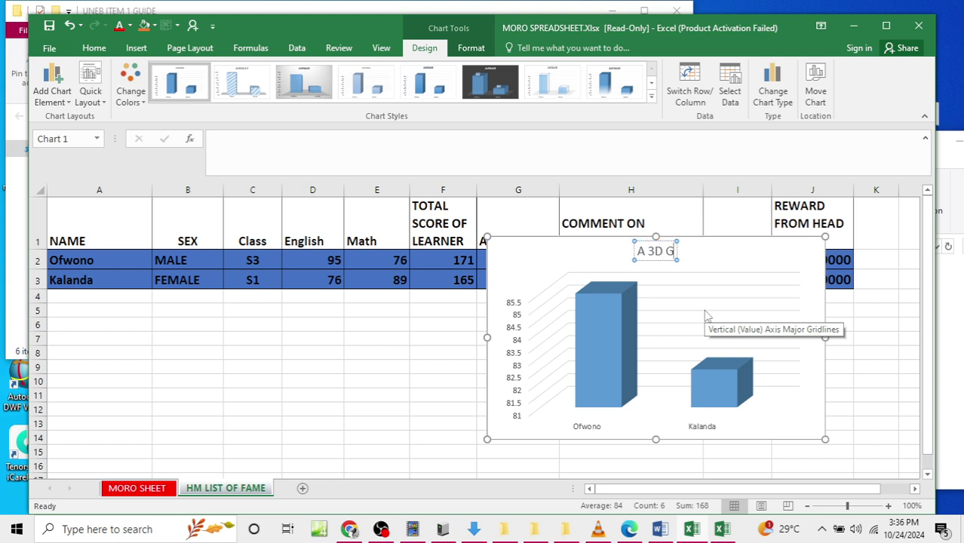
{"action": "type", "text": "RAPH REPRESE"}
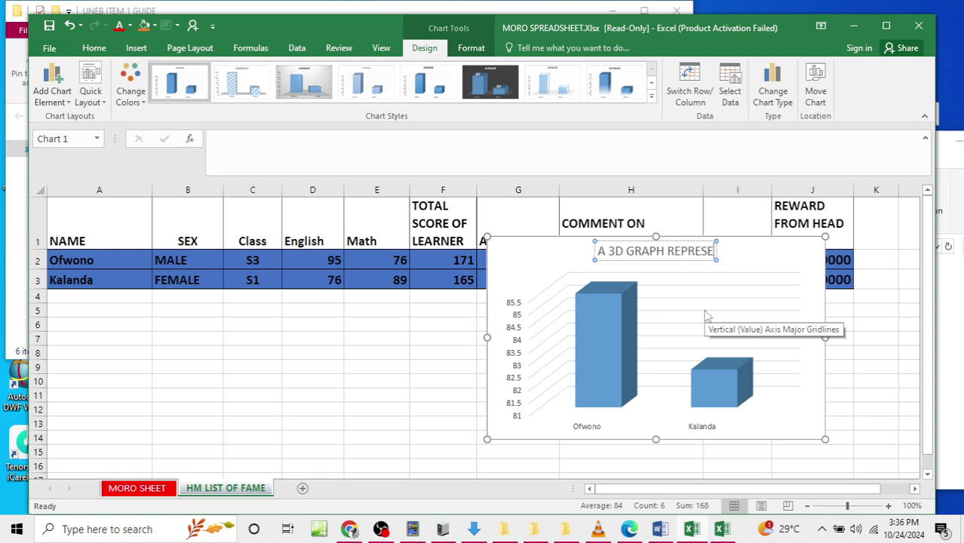
{"action": "type", "text": "NTING LEAR"}
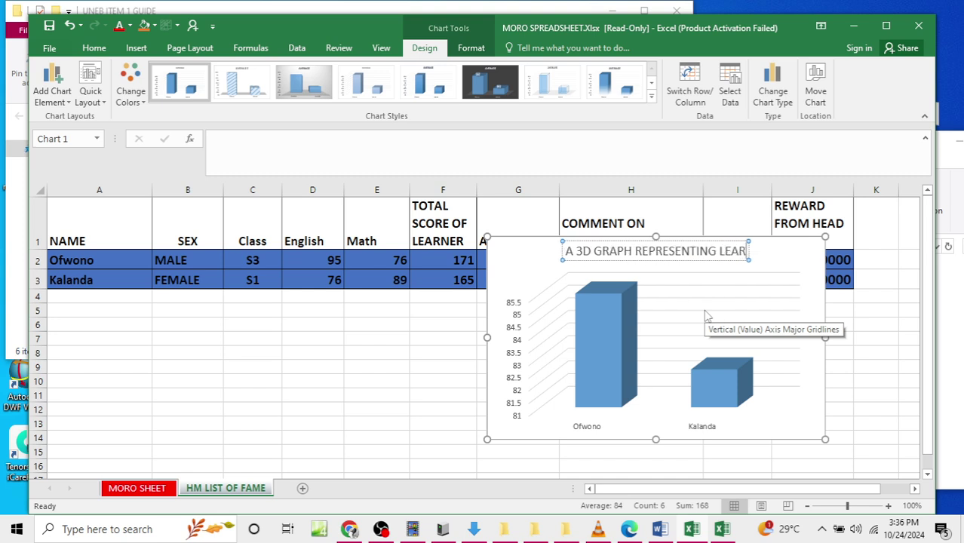
{"action": "type", "text": "NERS THAT APPEAR"}
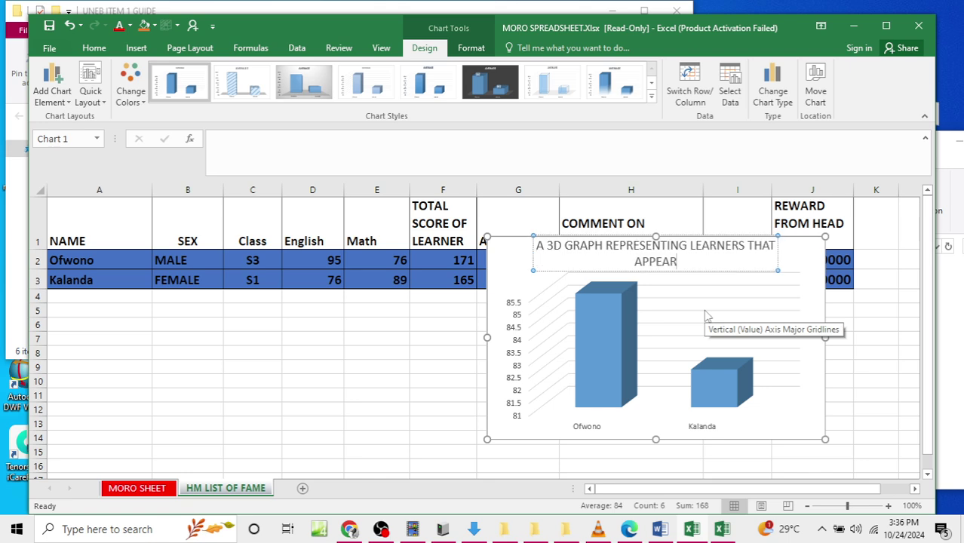
{"action": "type", "text": " ON"}
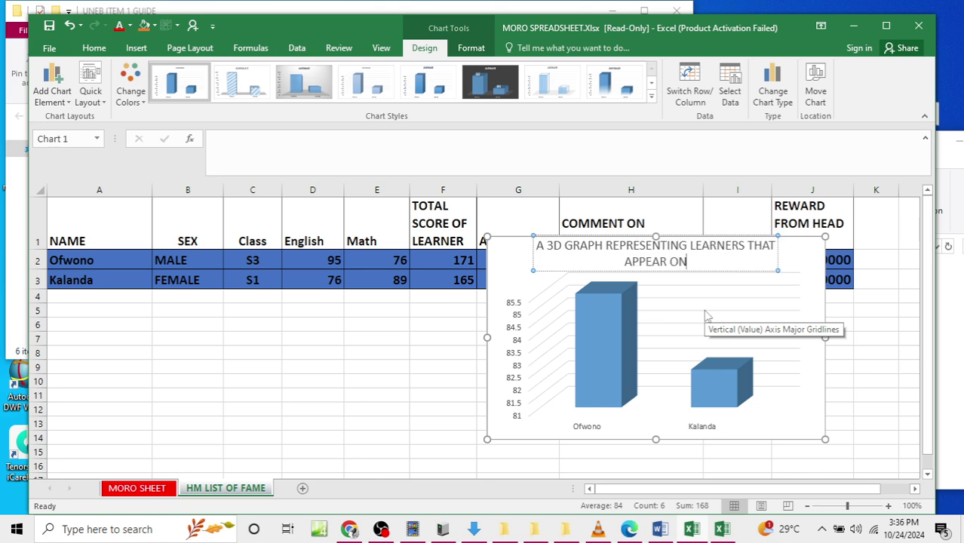
{"action": "type", "text": " THE HEAD"}
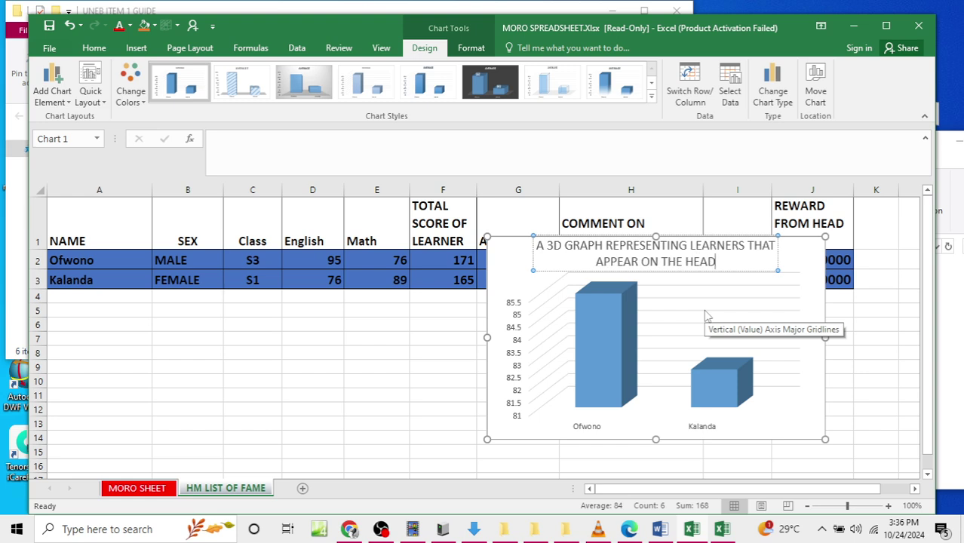
{"action": "type", "text": "TEACHER"}
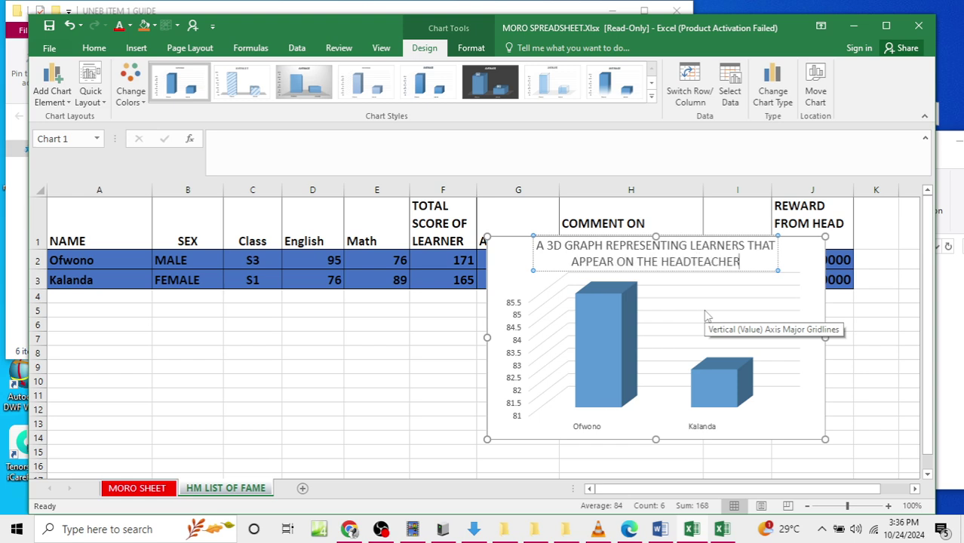
{"action": "type", "text": "'S LIST O"}
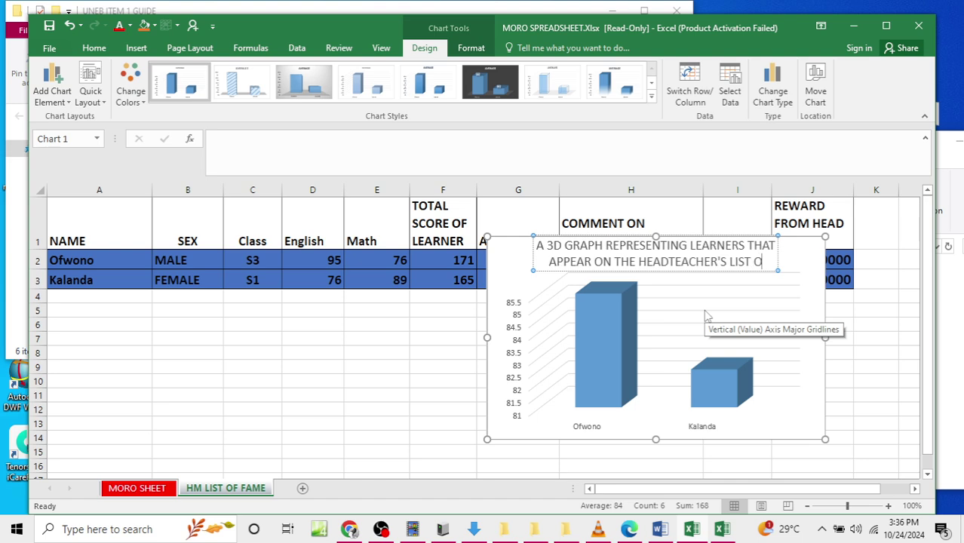
{"action": "type", "text": "F FAME."}
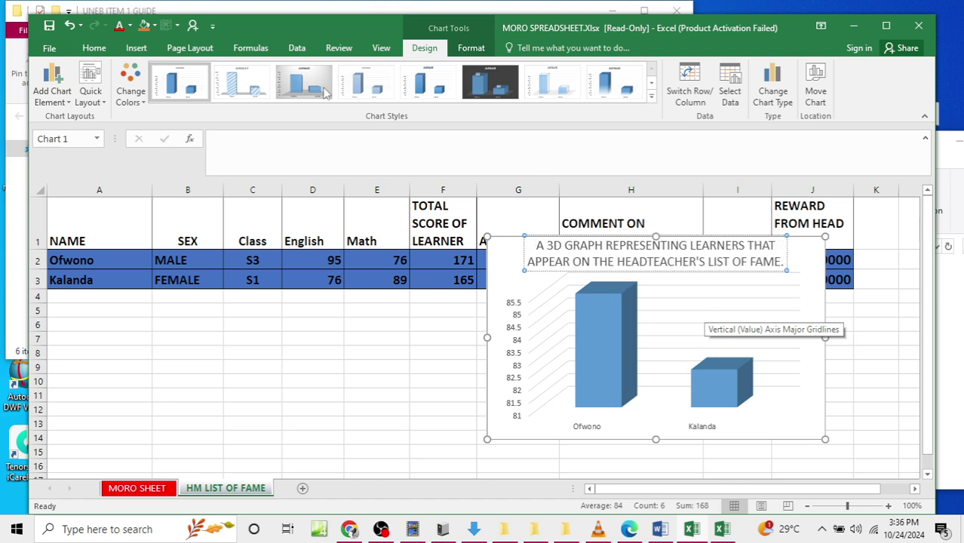
{"action": "left_click", "coordinate": [420, 297]}
{"action": "left_click", "coordinate": [524, 286]}
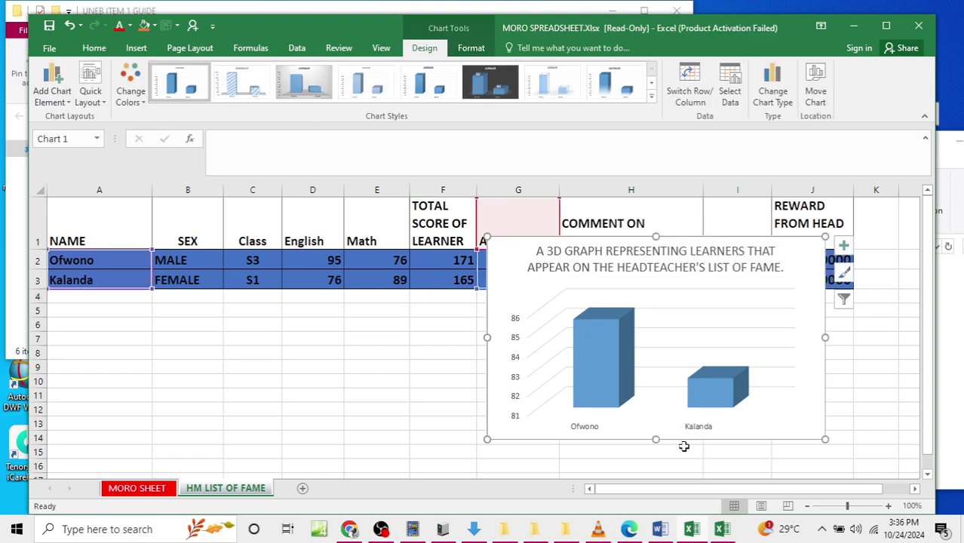
Step: Add a horizontal axis title reading LEARNERS NAME
{"action": "left_click", "coordinate": [794, 407]}
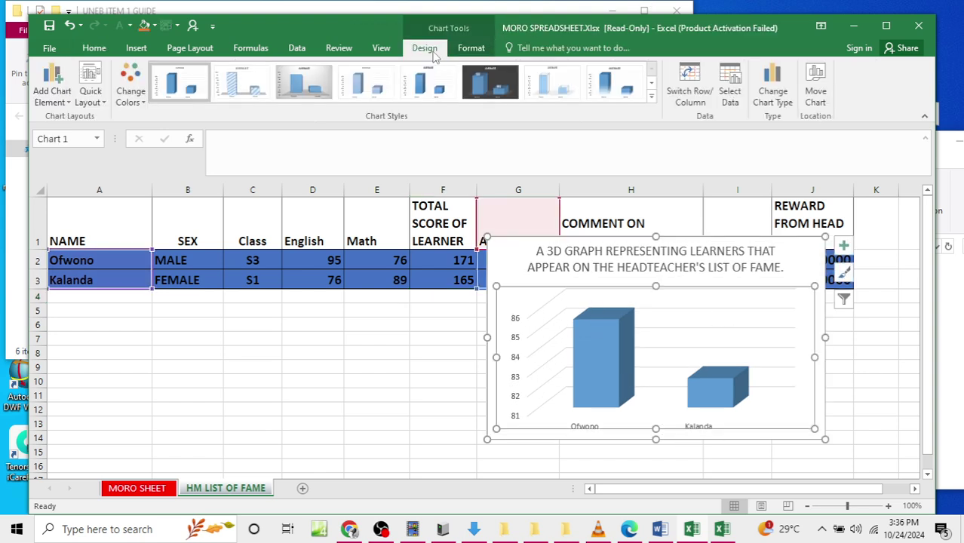
{"action": "left_click", "coordinate": [66, 104]}
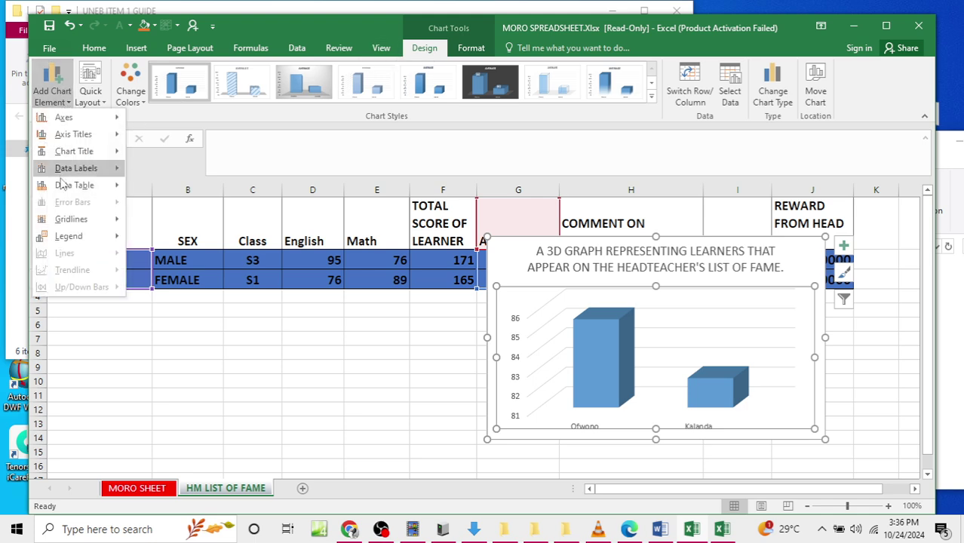
{"action": "mouse_move", "coordinate": [75, 140]}
{"action": "left_click", "coordinate": [195, 142]}
{"action": "left_click", "coordinate": [648, 424]}
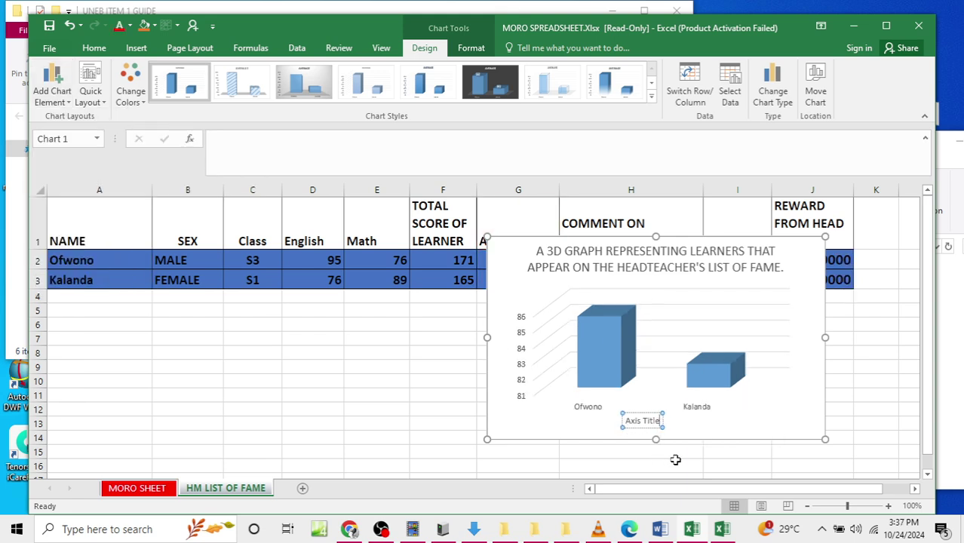
{"action": "key", "text": "BackSpace"}
{"action": "key", "text": "BackSpace"}
{"action": "key", "text": "BackSpace"}
{"action": "key", "text": "BackSpace"}
{"action": "key", "text": "BackSpace"}
{"action": "key", "text": "BackSpace"}
{"action": "key", "text": "BackSpace"}
{"action": "key", "text": "BackSpace"}
{"action": "key", "text": "BackSpace"}
{"action": "key", "text": "BackSpace"}
{"action": "type", "text": "LEARNERS NAME"}
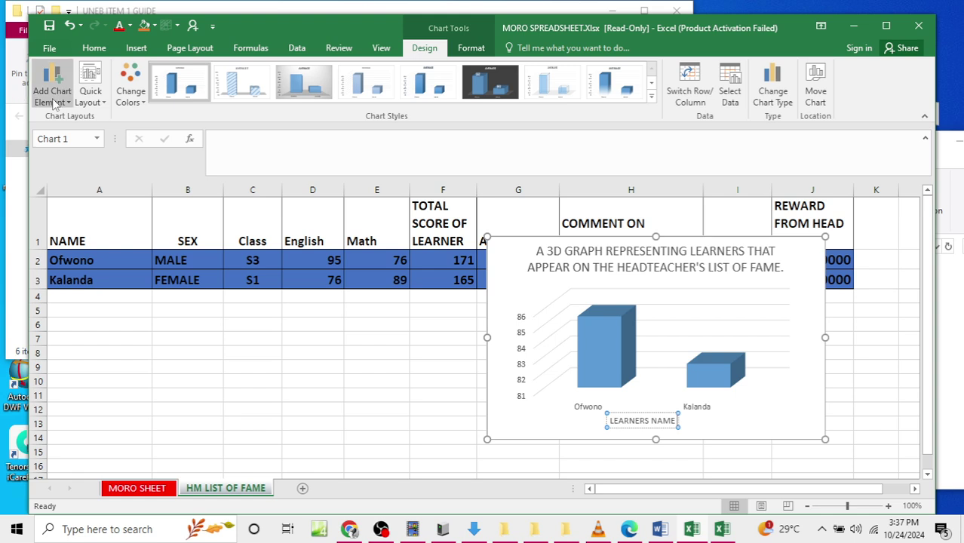
Step: Add a vertical axis title reading AVERAGE SCORES
{"action": "left_click", "coordinate": [53, 89]}
{"action": "mouse_move", "coordinate": [91, 142]}
{"action": "left_click", "coordinate": [191, 173]}
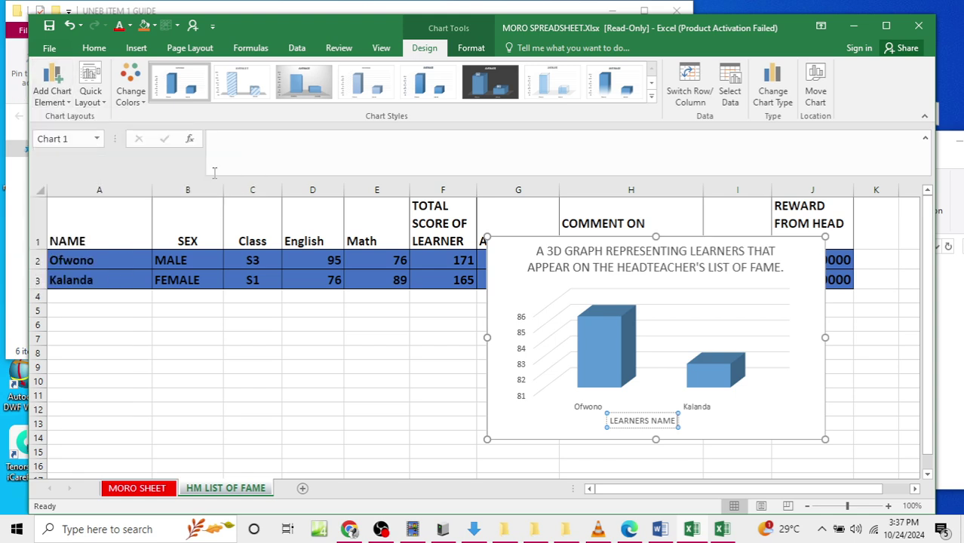
{"action": "left_click", "coordinate": [526, 341]}
{"action": "key", "text": "BackSpace"}
{"action": "key", "text": "BackSpace"}
{"action": "key", "text": "BackSpace"}
{"action": "key", "text": "BackSpace"}
{"action": "key", "text": "BackSpace"}
{"action": "key", "text": "BackSpace"}
{"action": "key", "text": "BackSpace"}
{"action": "key", "text": "BackSpace"}
{"action": "key", "text": "BackSpace"}
{"action": "key", "text": "BackSpace"}
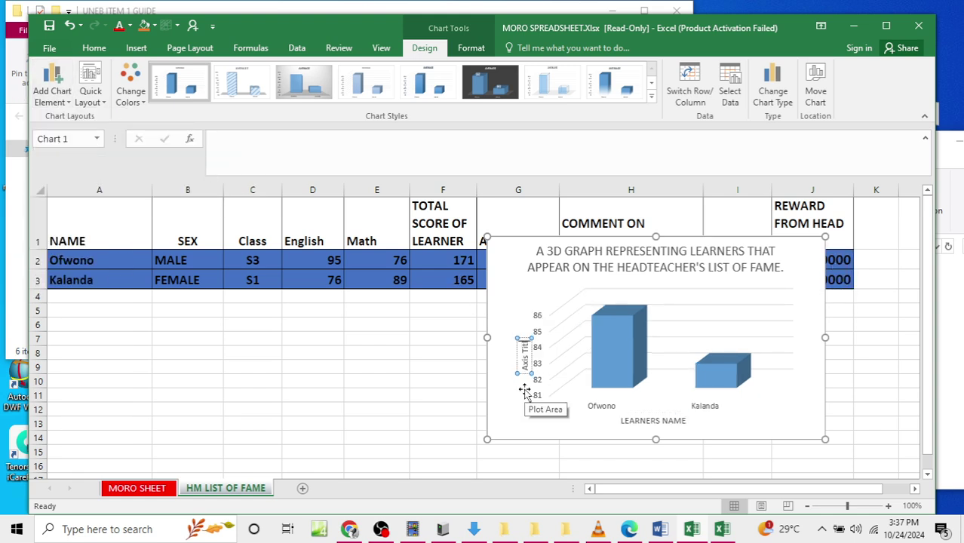
{"action": "type", "text": "AVERAGE SC"}
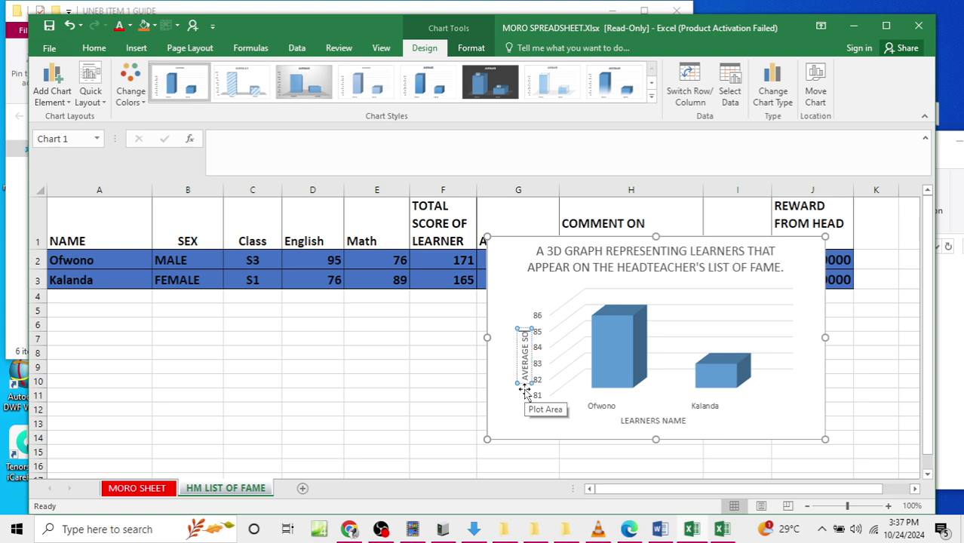
{"action": "type", "text": "ORES"}
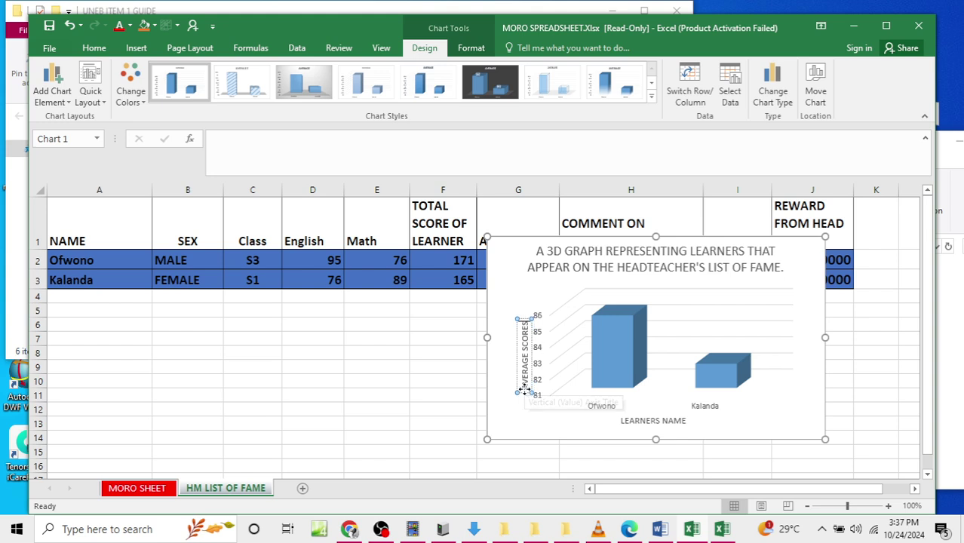
{"action": "left_click", "coordinate": [514, 261]}
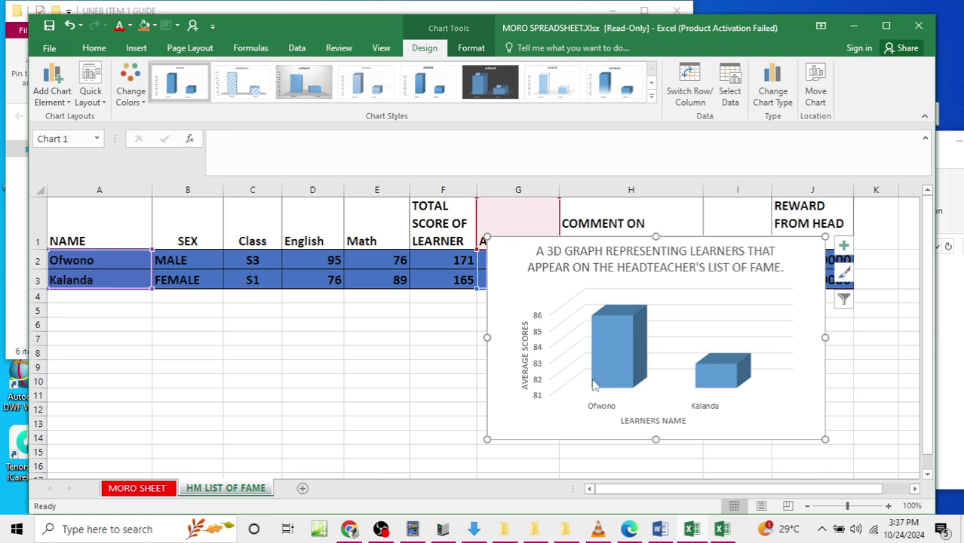
Step: Move the chart left over columns D–H and add a legend on the right
{"action": "left_click_drag", "start_coordinate": [524, 432], "coordinate": [307, 441]}
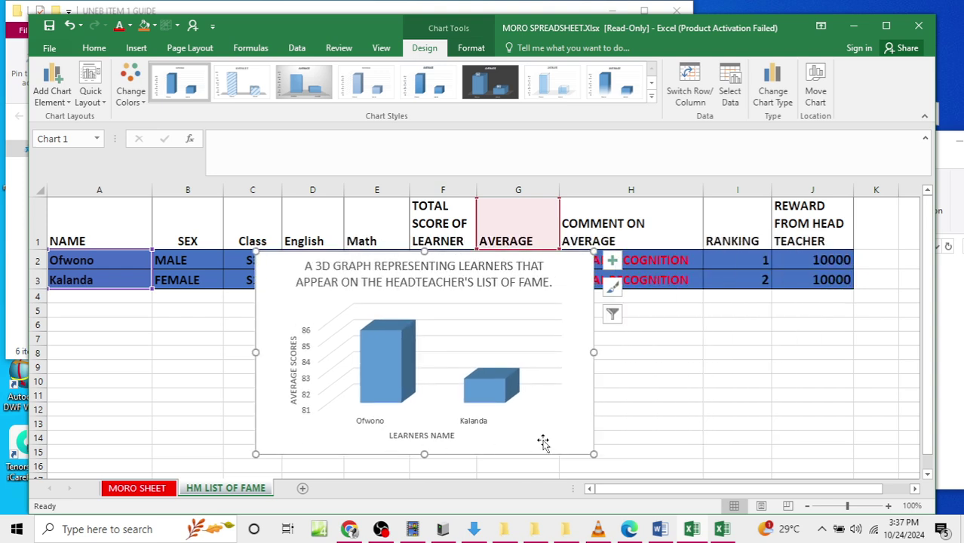
{"action": "left_click_drag", "start_coordinate": [594, 430], "coordinate": [609, 424]}
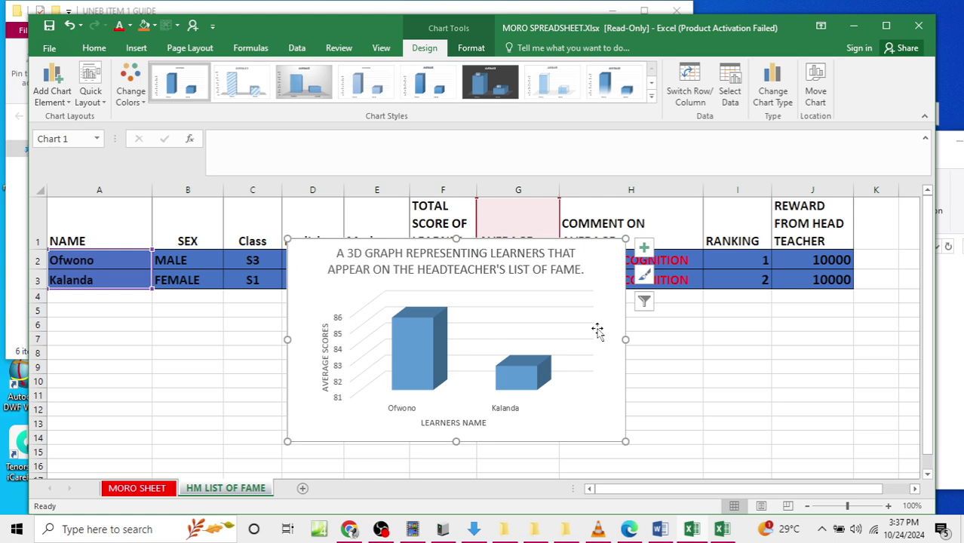
{"action": "left_click", "coordinate": [598, 369]}
{"action": "left_click", "coordinate": [53, 96]}
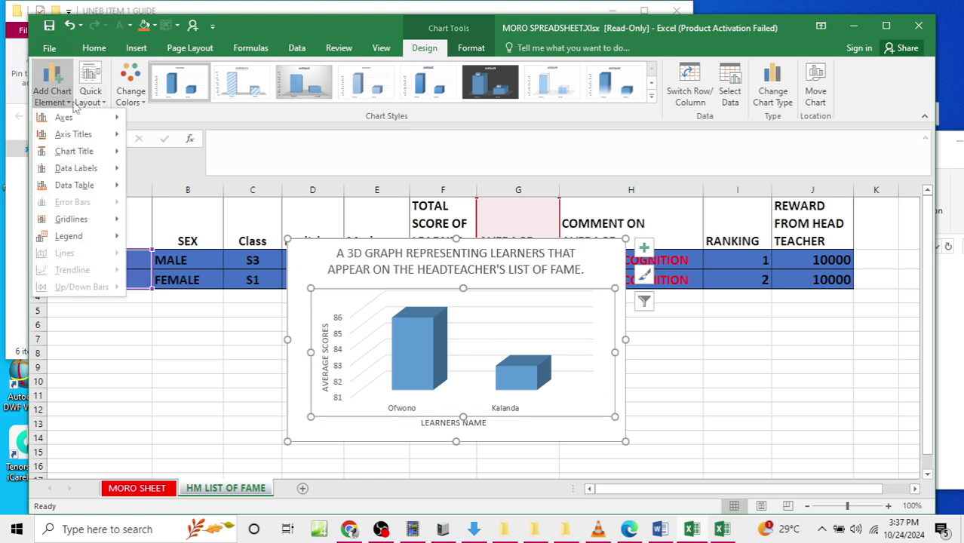
{"action": "mouse_move", "coordinate": [76, 236]}
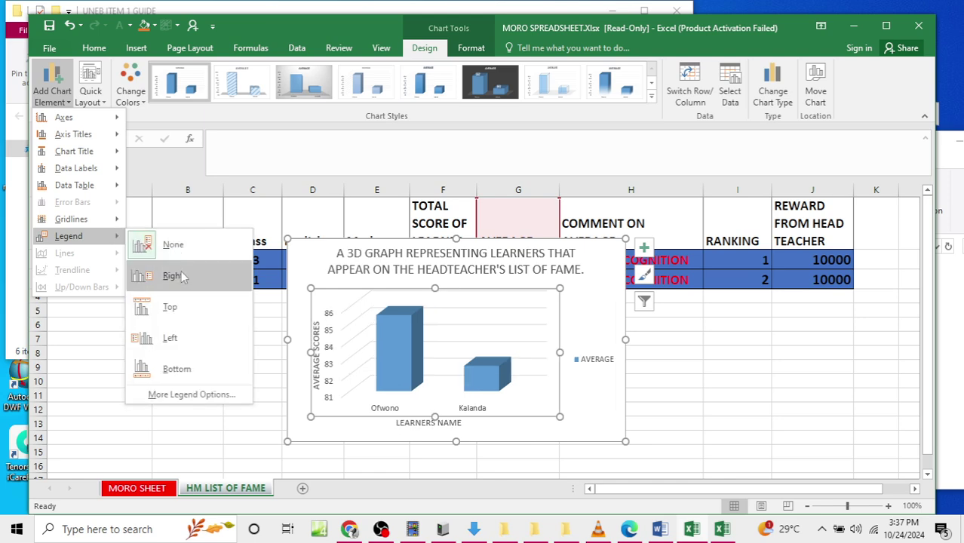
{"action": "left_click", "coordinate": [175, 276]}
{"action": "left_click", "coordinate": [737, 409]}
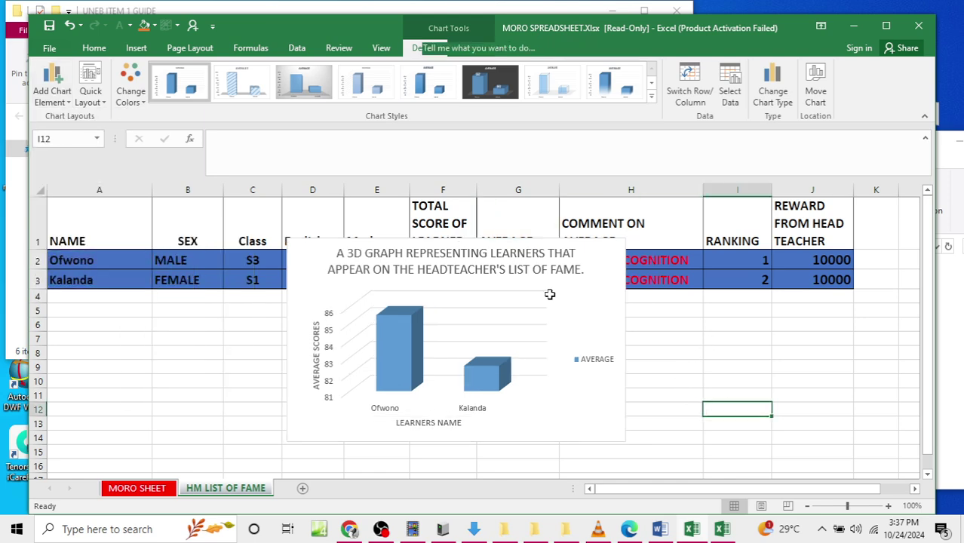
Step: Make the chart title text red
{"action": "left_click", "coordinate": [586, 274]}
{"action": "left_click_drag", "start_coordinate": [584, 272], "coordinate": [321, 245]}
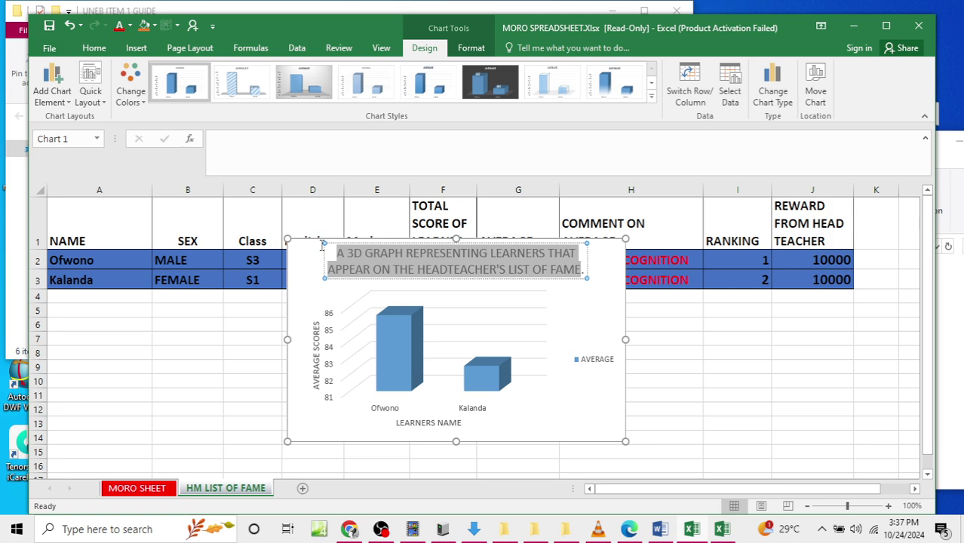
{"action": "left_click", "coordinate": [88, 50]}
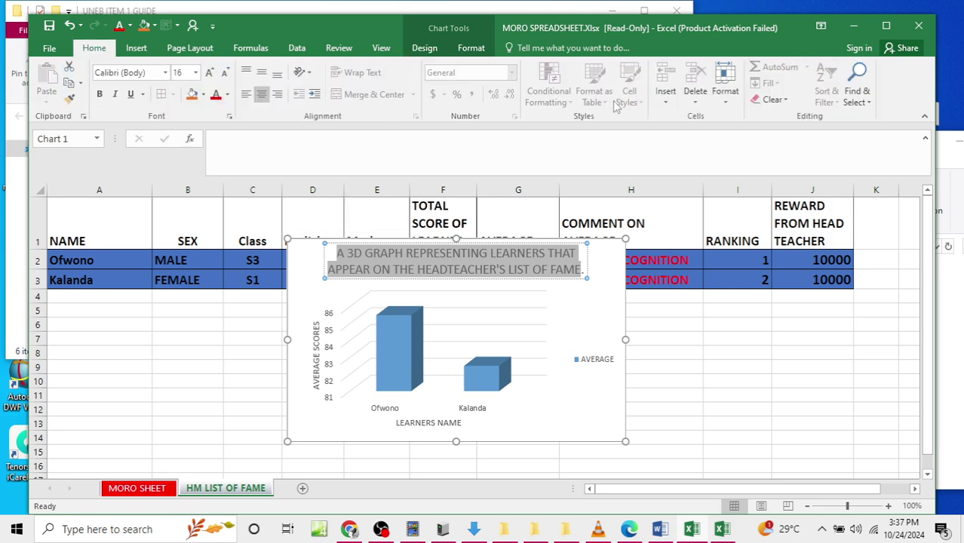
{"action": "left_click", "coordinate": [216, 94]}
{"action": "left_click", "coordinate": [686, 342]}
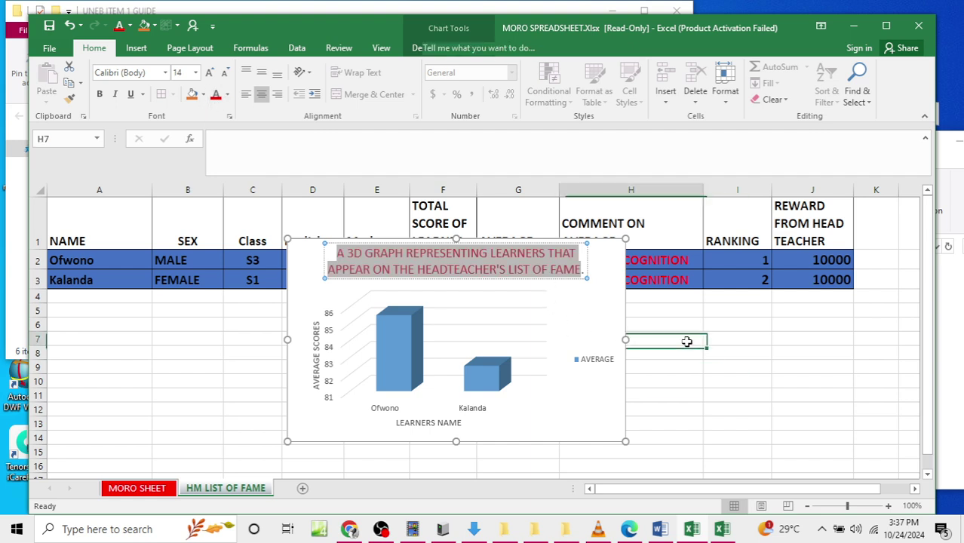
{"action": "left_click", "coordinate": [301, 271]}
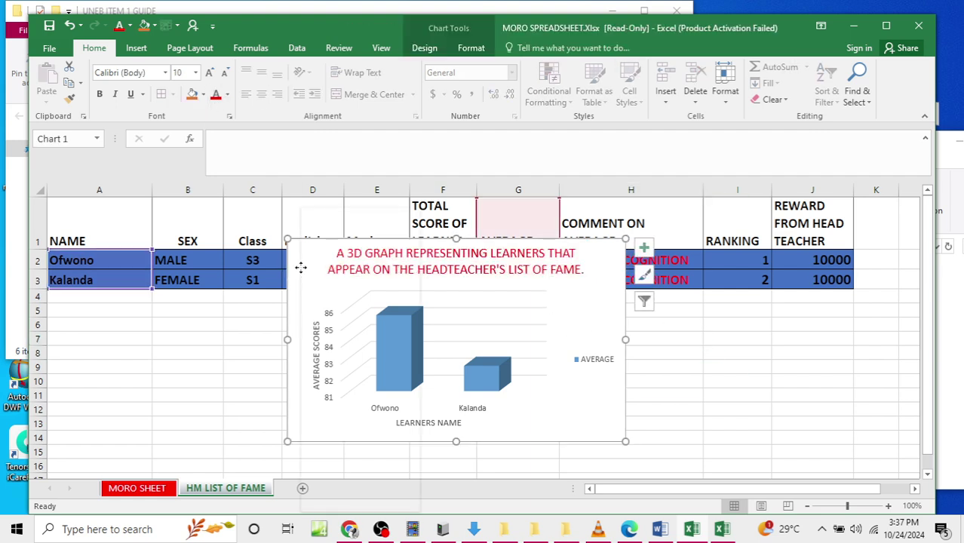
Step: Cut the chart and add a new sheet named GRAPHICAL DATA OF BEST 2
{"action": "right_click", "coordinate": [305, 242]}
{"action": "left_click", "coordinate": [320, 218]}
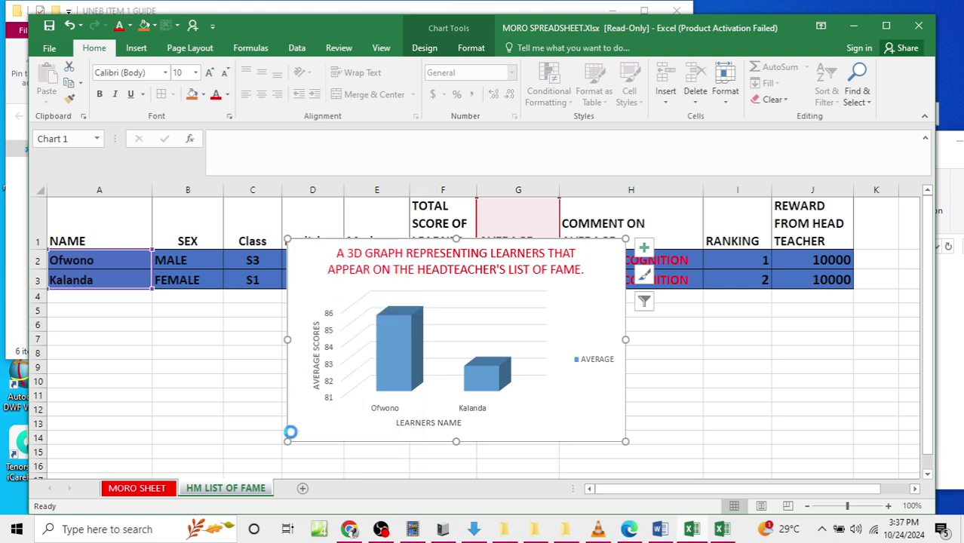
{"action": "left_click", "coordinate": [302, 489]}
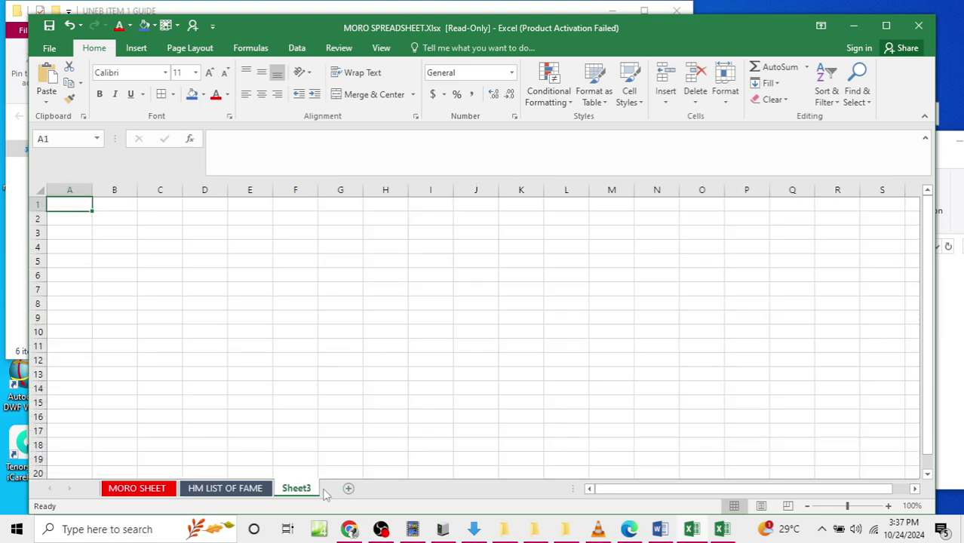
{"action": "double_click", "coordinate": [296, 489]}
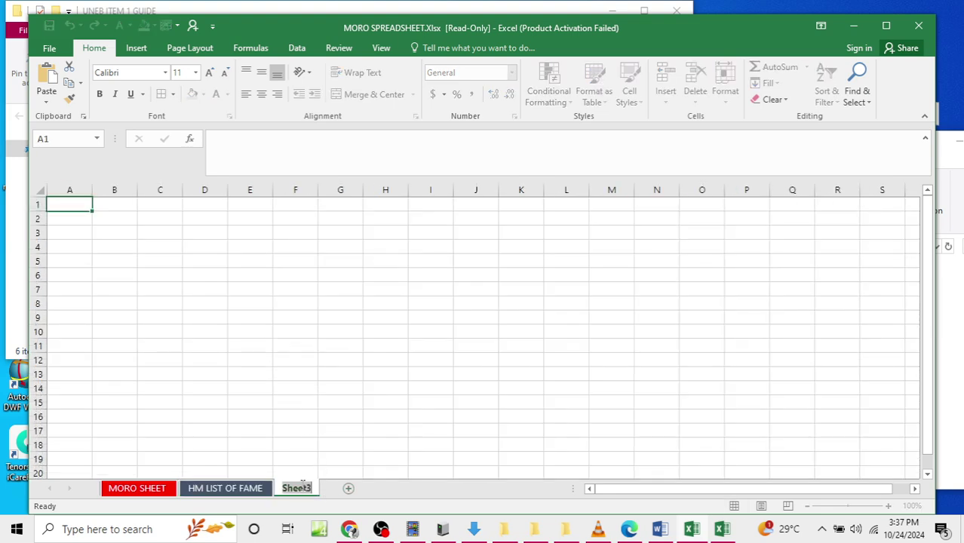
{"action": "type", "text": "GRAPH"}
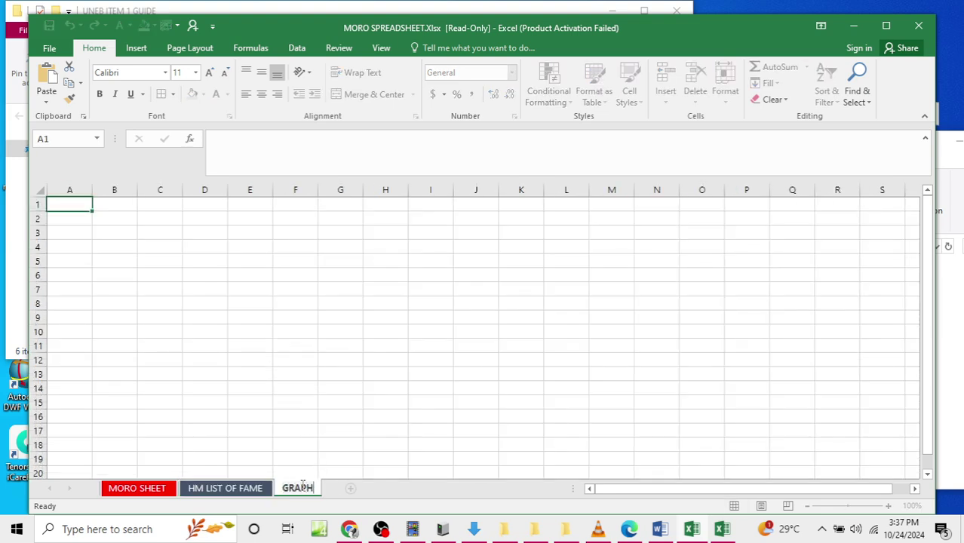
{"action": "type", "text": "ICAL DATA"}
{"action": "key", "text": "Return"}
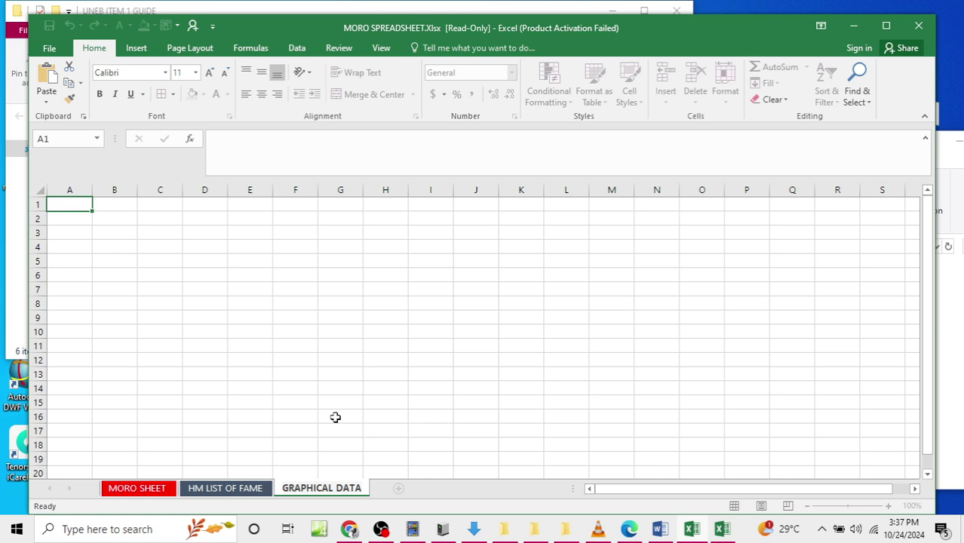
{"action": "type", "text": "OF NEST"}
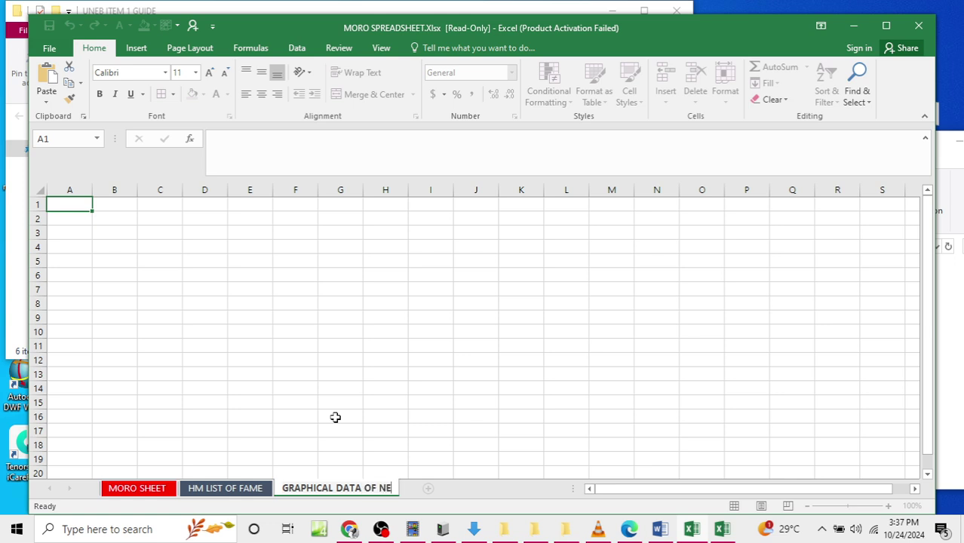
{"action": "key", "text": "BackSpace"}
{"action": "key", "text": "BackSpace"}
{"action": "key", "text": "BackSpace"}
{"action": "key", "text": "BackSpace"}
{"action": "type", "text": "BEST 2"}
{"action": "left_click", "coordinate": [73, 207]}
Step: Paste the chart at A1, shift it over columns H–N, and return to MORO SHEET
{"action": "right_click", "coordinate": [75, 208]}
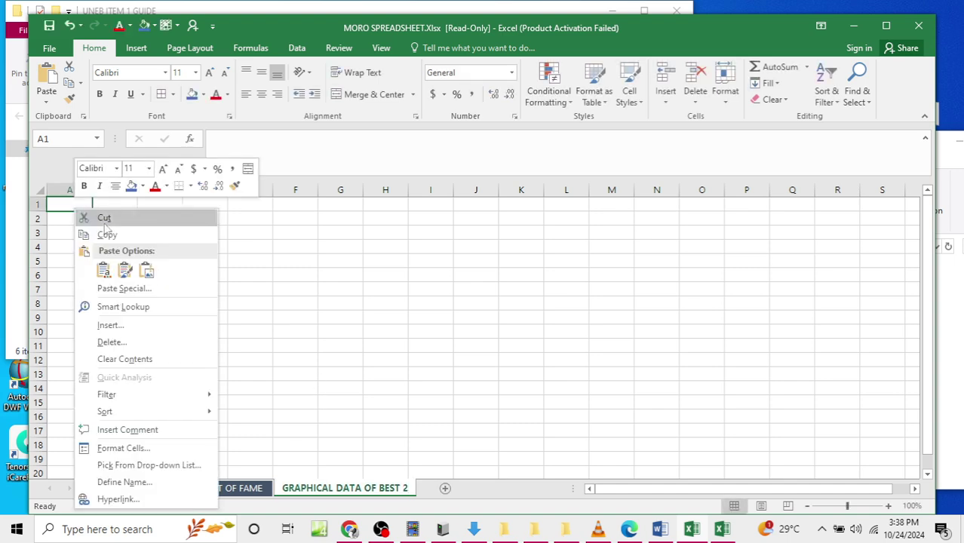
{"action": "left_click", "coordinate": [103, 269]}
{"action": "left_click_drag", "start_coordinate": [78, 228], "coordinate": [377, 250]}
{"action": "left_click", "coordinate": [263, 287]}
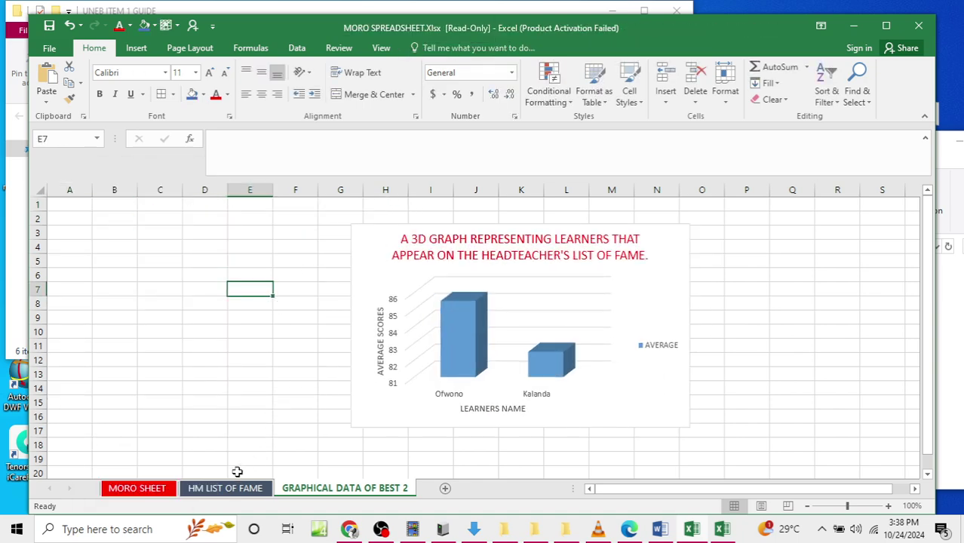
{"action": "left_click", "coordinate": [225, 488]}
{"action": "left_click", "coordinate": [137, 489]}
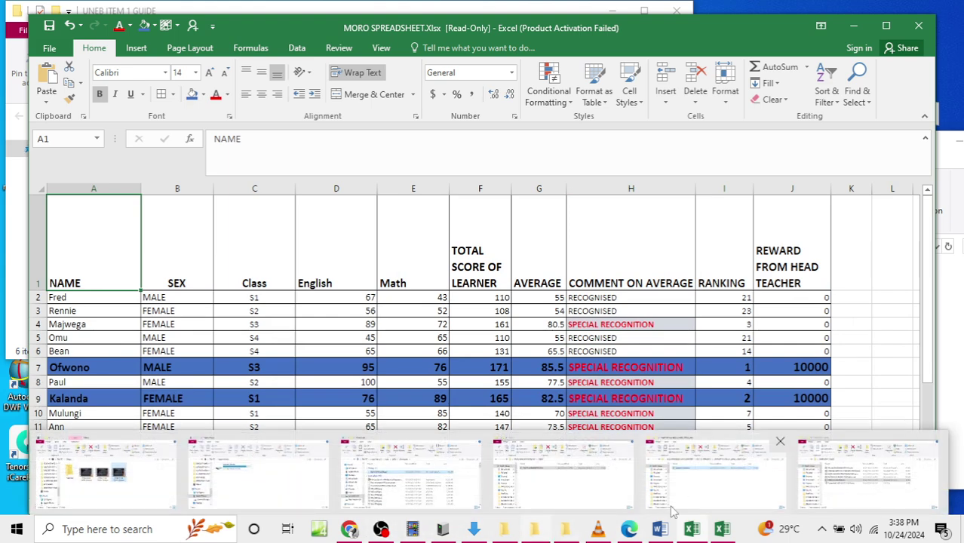
{"action": "left_click", "coordinate": [662, 453]}
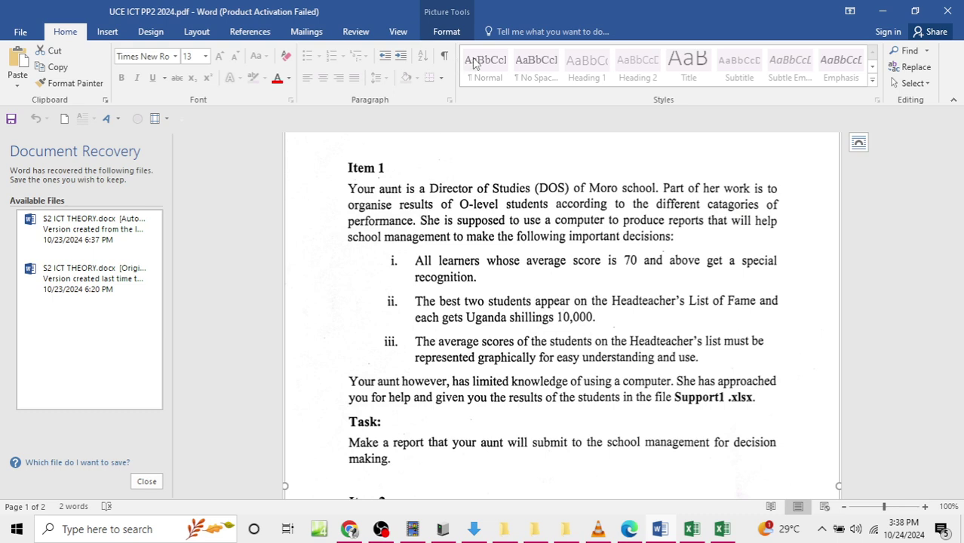
{"action": "scroll", "coordinate": [548, 280], "scroll_direction": "up", "scroll_amount": 2}
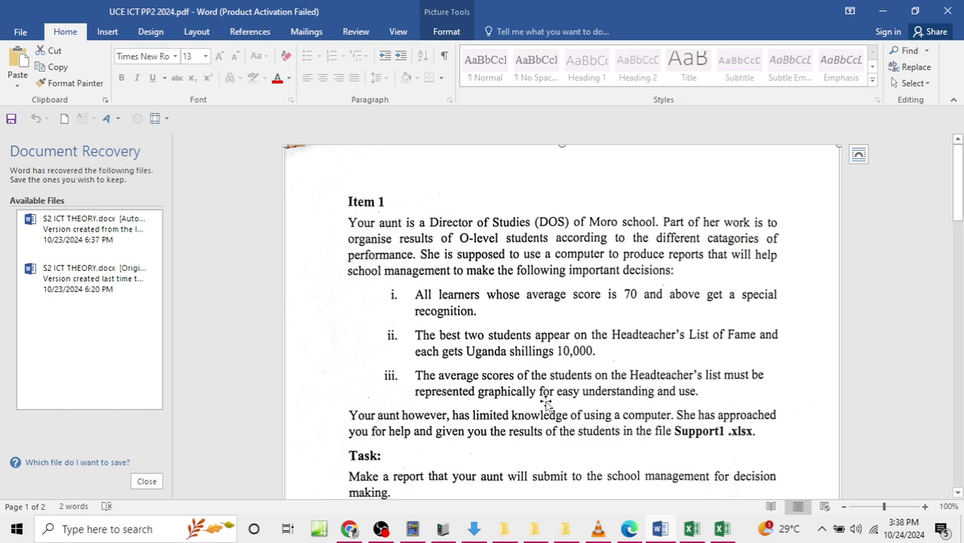
{"action": "scroll", "coordinate": [555, 403], "scroll_direction": "down", "scroll_amount": 1}
Step: Bring MORO EXCEL FILE forward and review its GRAPHICAL DATA REPRESENTATION and HM LIST OF FAME sheets
{"action": "left_click", "coordinate": [884, 12]}
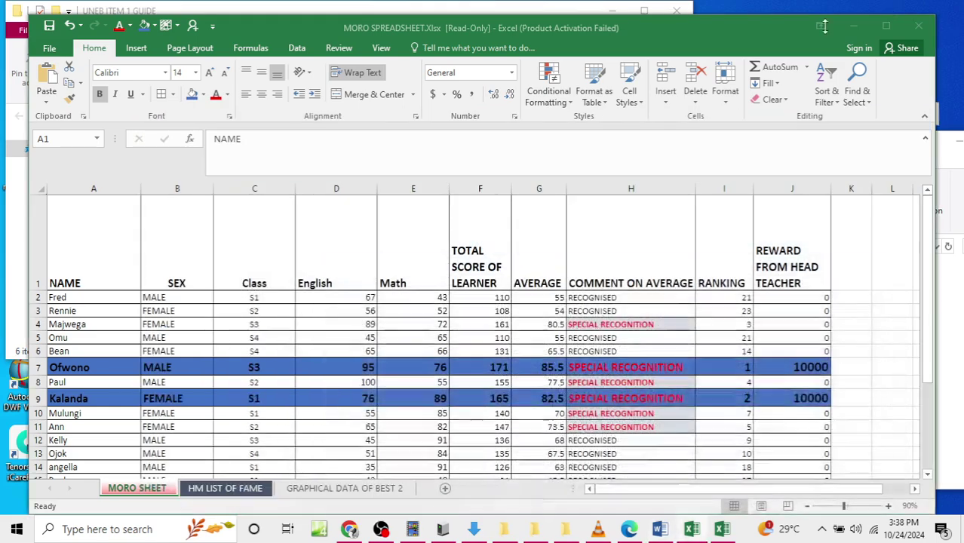
{"action": "mouse_move", "coordinate": [723, 529]}
{"action": "left_click", "coordinate": [741, 468]}
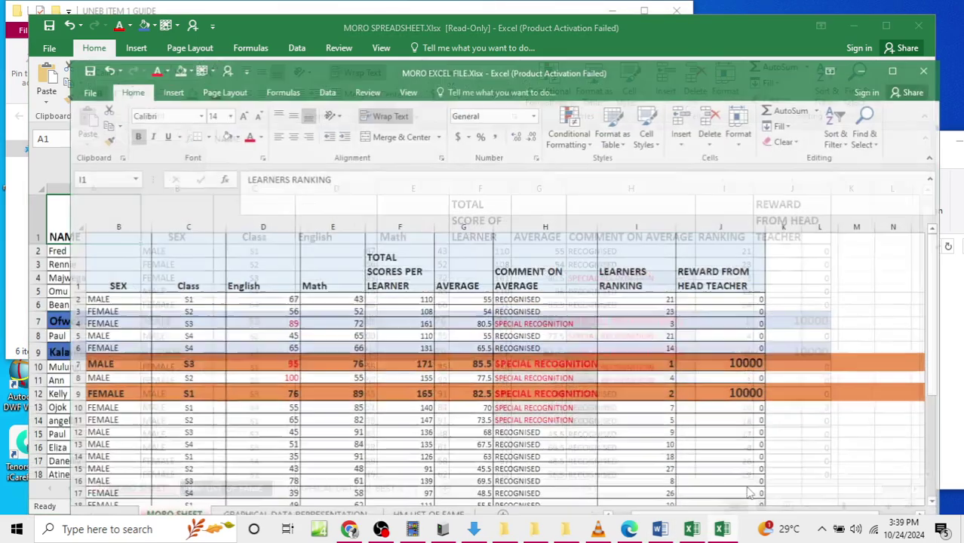
{"action": "scroll", "coordinate": [544, 405], "scroll_direction": "down", "scroll_amount": 6}
{"action": "scroll", "coordinate": [544, 405], "scroll_direction": "up", "scroll_amount": 3}
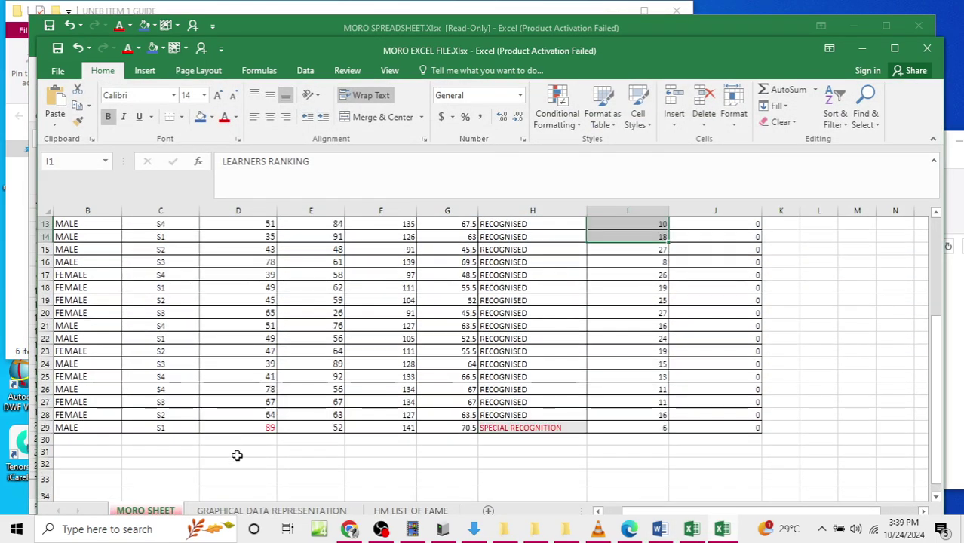
{"action": "left_click", "coordinate": [290, 512]}
{"action": "left_click", "coordinate": [412, 511]}
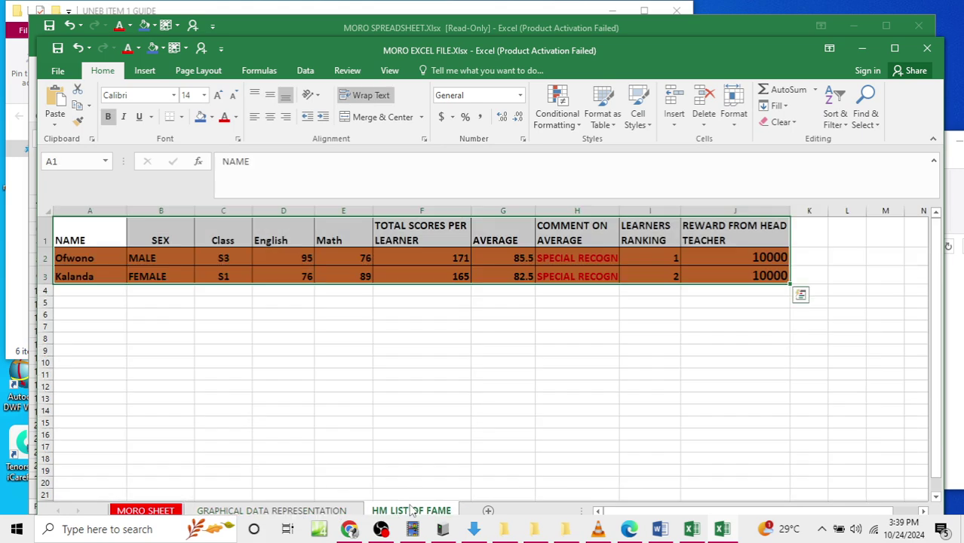
Step: Close MORO EXCEL FILE with its changes saved, then minimize Excel
{"action": "left_click", "coordinate": [927, 49]}
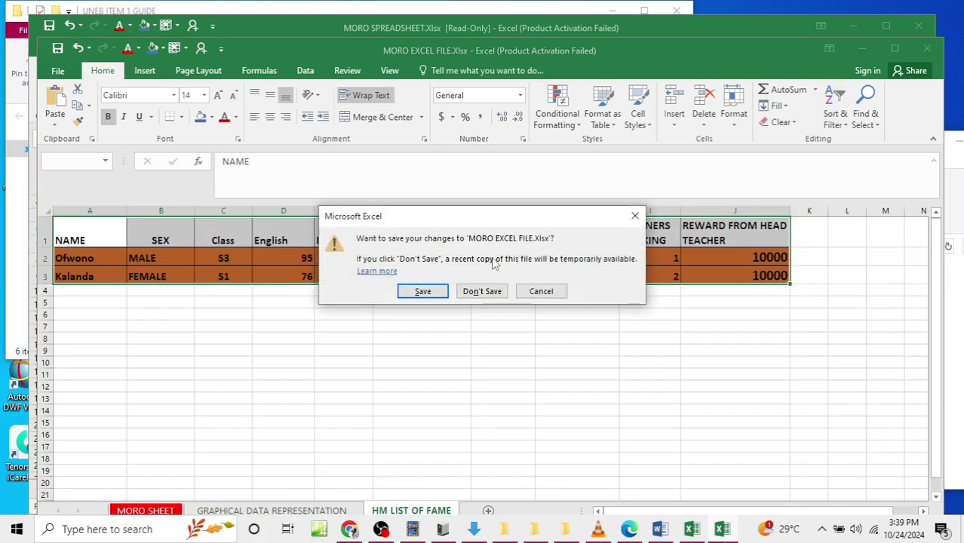
{"action": "left_click", "coordinate": [432, 289]}
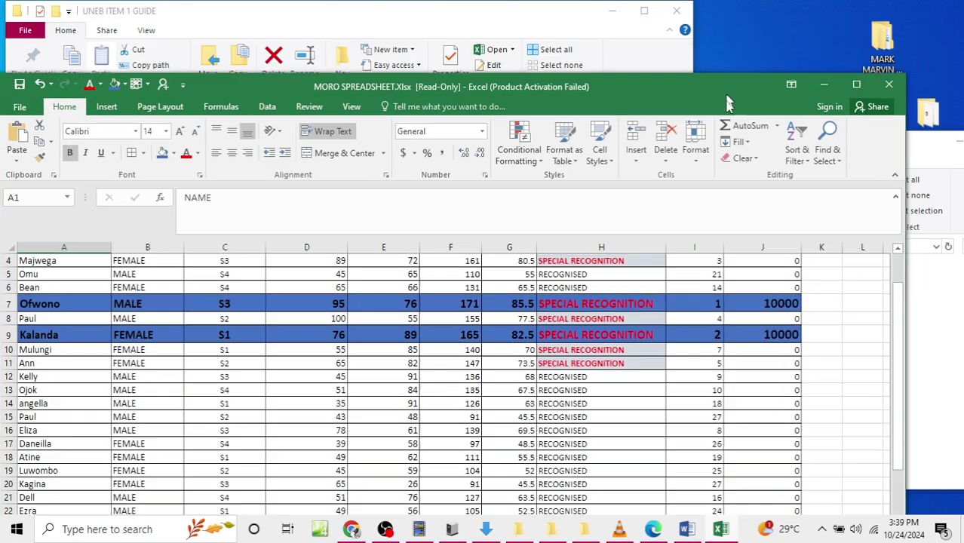
{"action": "left_click_drag", "start_coordinate": [754, 24], "coordinate": [724, 54]}
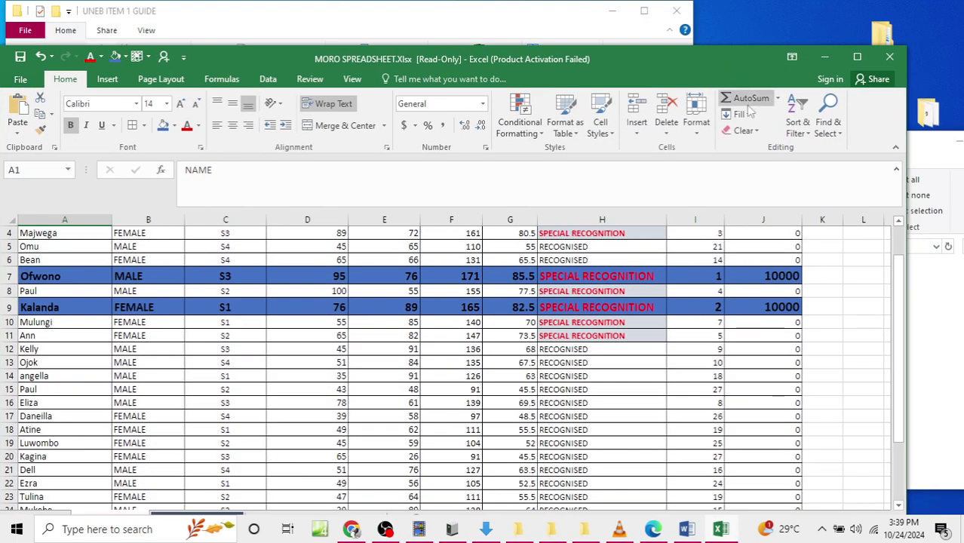
{"action": "left_click", "coordinate": [824, 57]}
Step: Create a blank Access database file named MORO DATABASE in the ITEM 1 folder and open it
{"action": "left_click", "coordinate": [620, 12]}
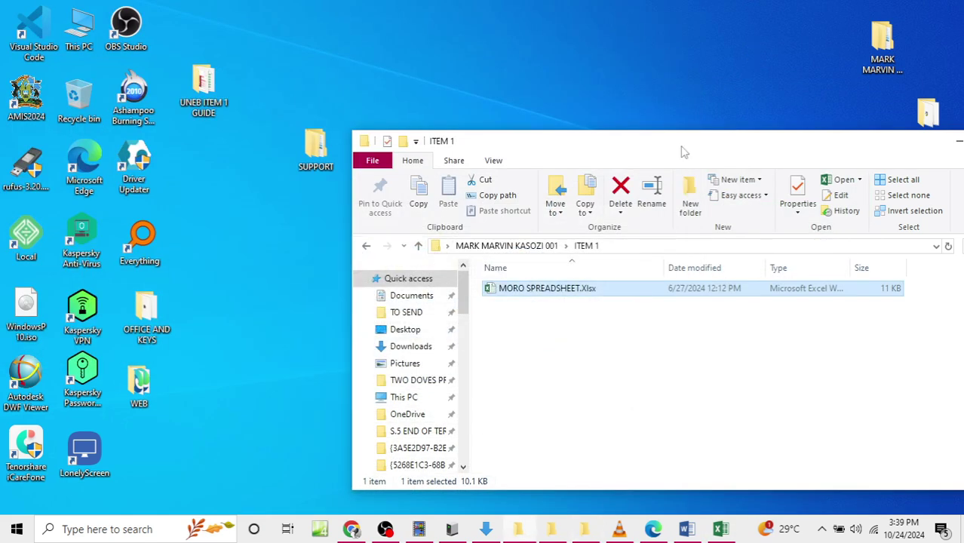
{"action": "right_click", "coordinate": [539, 346]}
{"action": "mouse_move", "coordinate": [604, 307]}
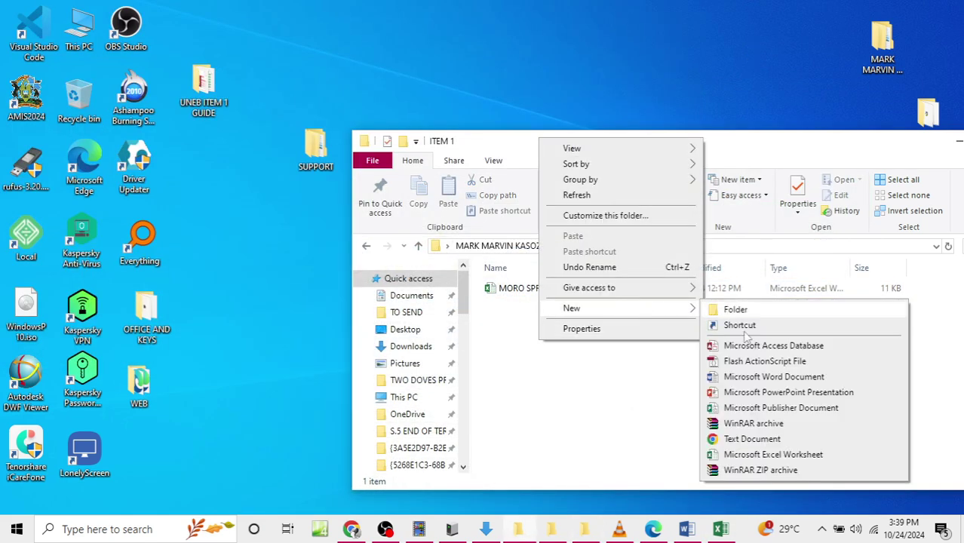
{"action": "left_click", "coordinate": [771, 345]}
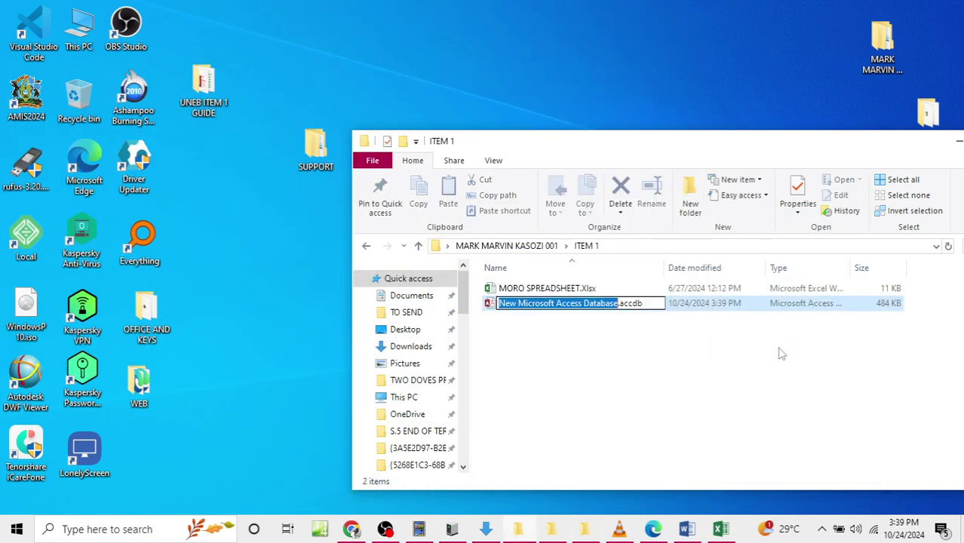
{"action": "type", "text": "MORO "}
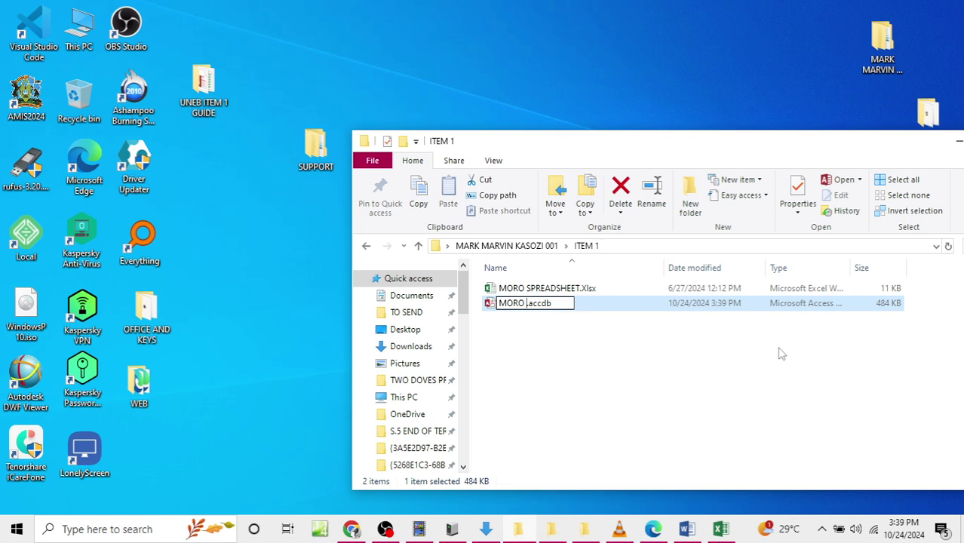
{"action": "type", "text": "DATABA"}
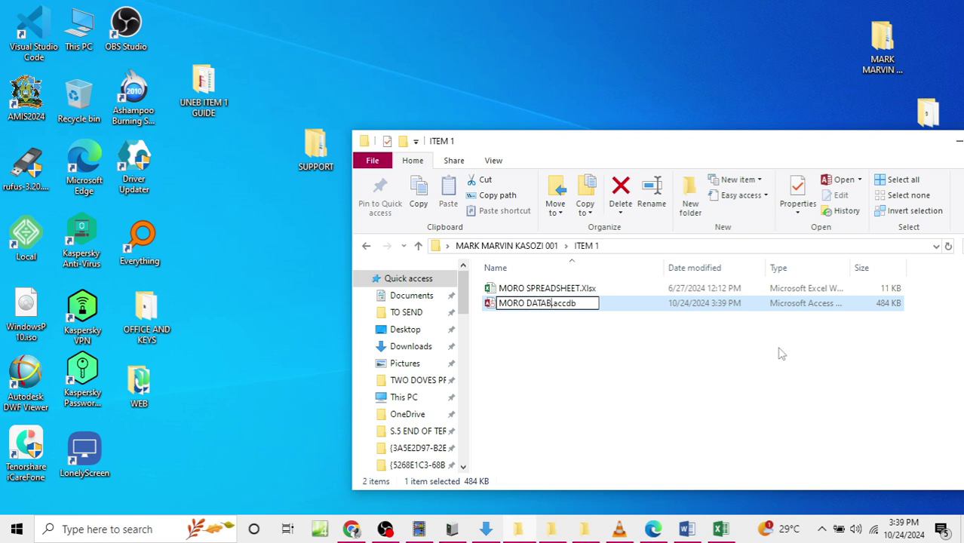
{"action": "type", "text": "SE"}
{"action": "key", "text": "Return"}
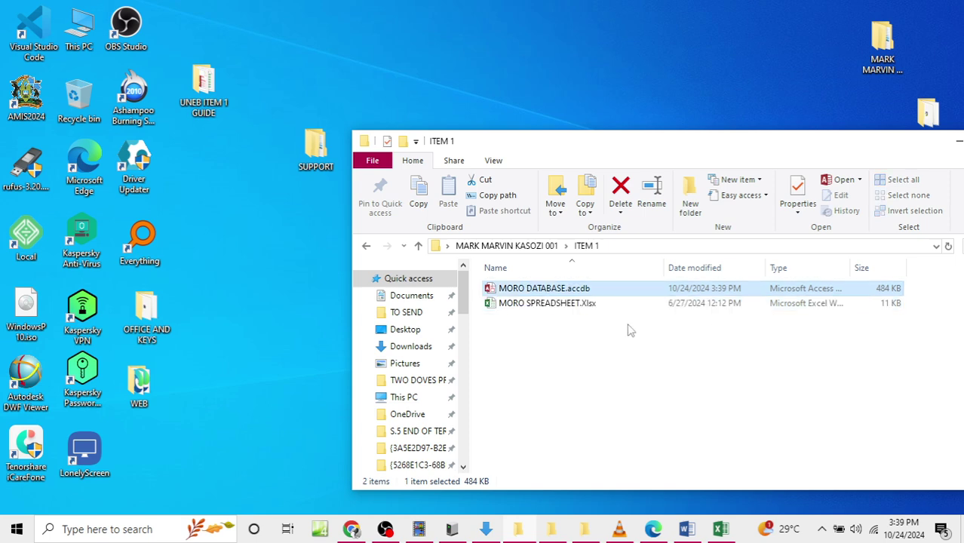
{"action": "double_click", "coordinate": [601, 291]}
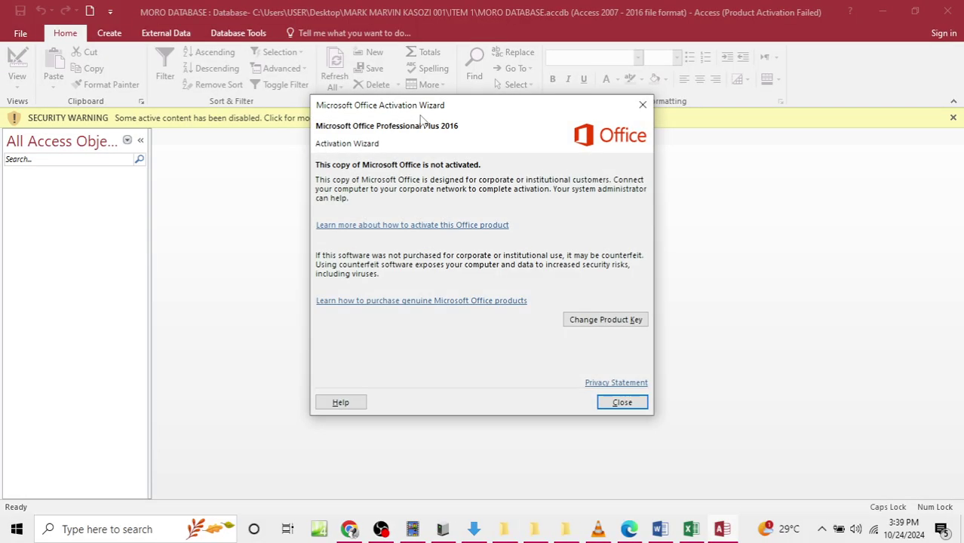
Step: Dismiss the Access activation notice and security warning, then bring the MORO SPREADSHEET workbook forward in Excel
{"action": "left_click", "coordinate": [638, 101]}
{"action": "left_click", "coordinate": [436, 118]}
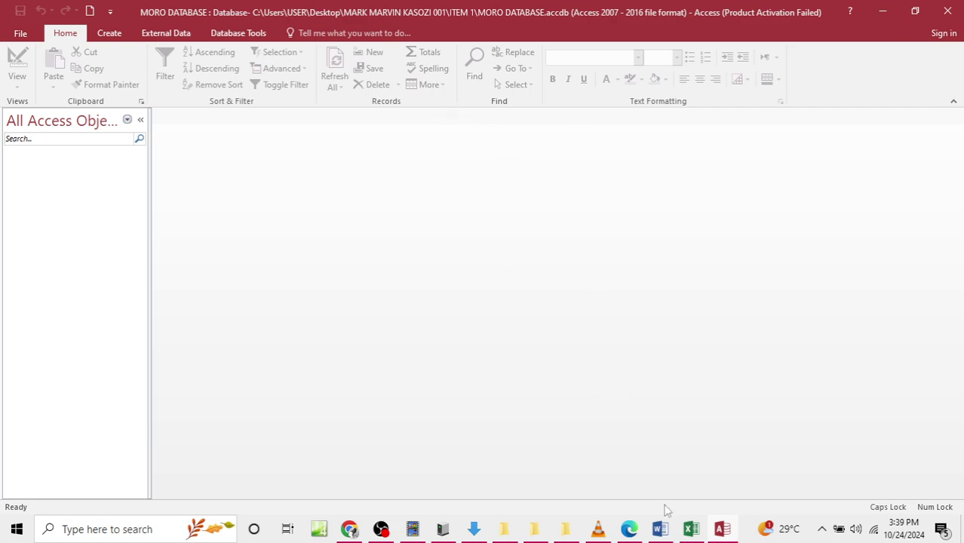
{"action": "left_click", "coordinate": [693, 469]}
{"action": "scroll", "coordinate": [400, 249], "scroll_direction": "up", "scroll_amount": 1}
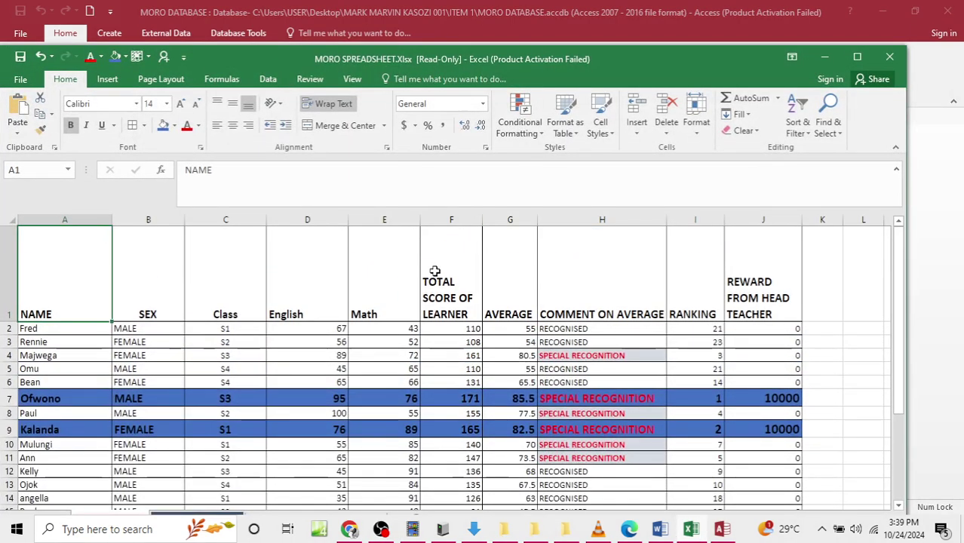
Step: Maximize the Excel window and look through the HM LIST OF FAME, GRAPHICAL DATA OF BEST 2 and MORO SHEET tabs
{"action": "left_click", "coordinate": [241, 429]}
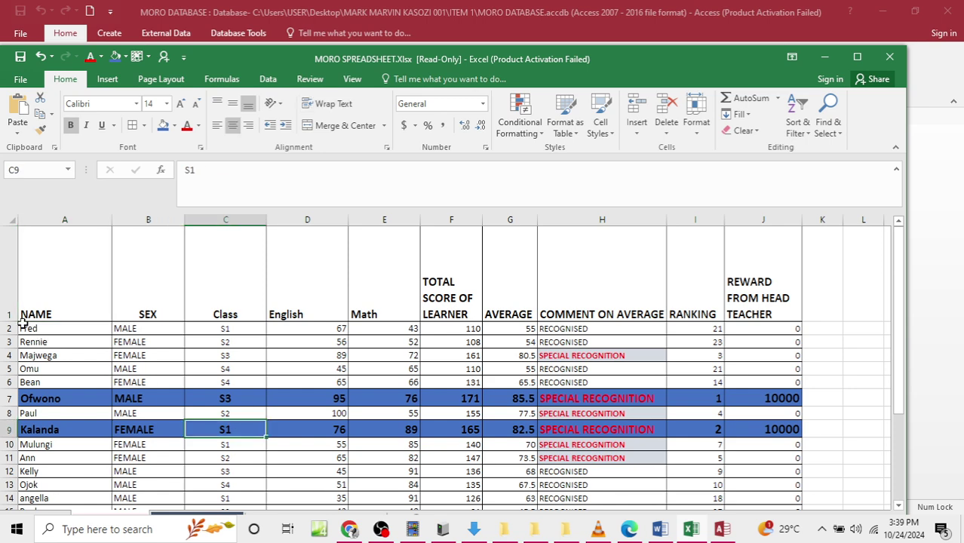
{"action": "left_click", "coordinate": [857, 57]}
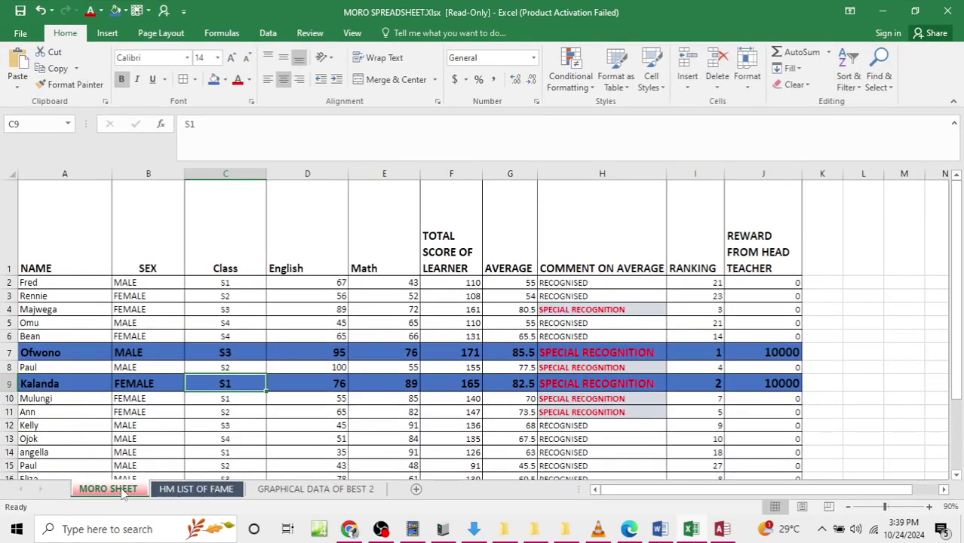
{"action": "left_click", "coordinate": [175, 490]}
{"action": "left_click", "coordinate": [300, 489]}
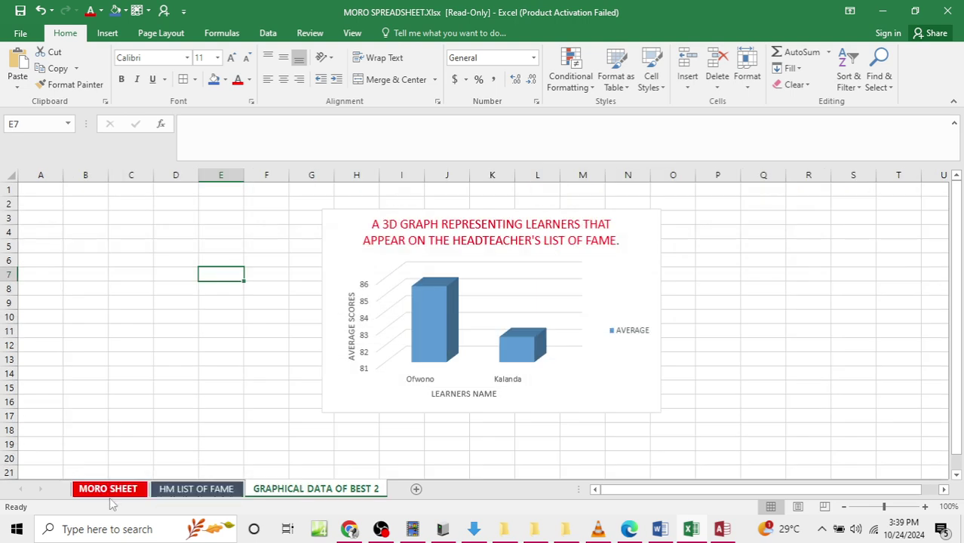
{"action": "left_click", "coordinate": [108, 489]}
Step: Insert and then remove a blank row above the MORO SHEET headings, then show HM LIST OF FAME
{"action": "left_click_drag", "start_coordinate": [26, 231], "coordinate": [151, 249]}
{"action": "right_click", "coordinate": [9, 268]}
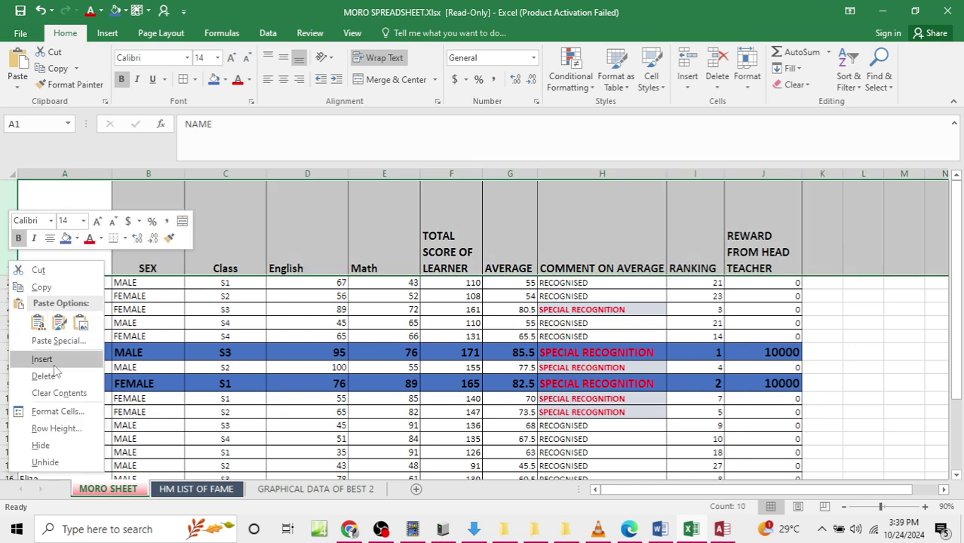
{"action": "right_click", "coordinate": [4, 226]}
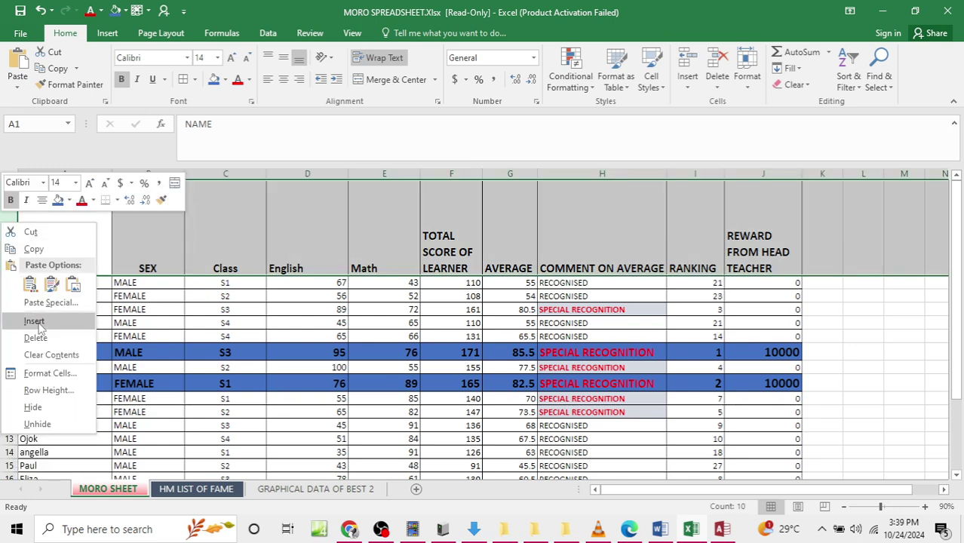
{"action": "left_click", "coordinate": [33, 322]}
{"action": "left_click_drag", "start_coordinate": [88, 194], "coordinate": [280, 228]}
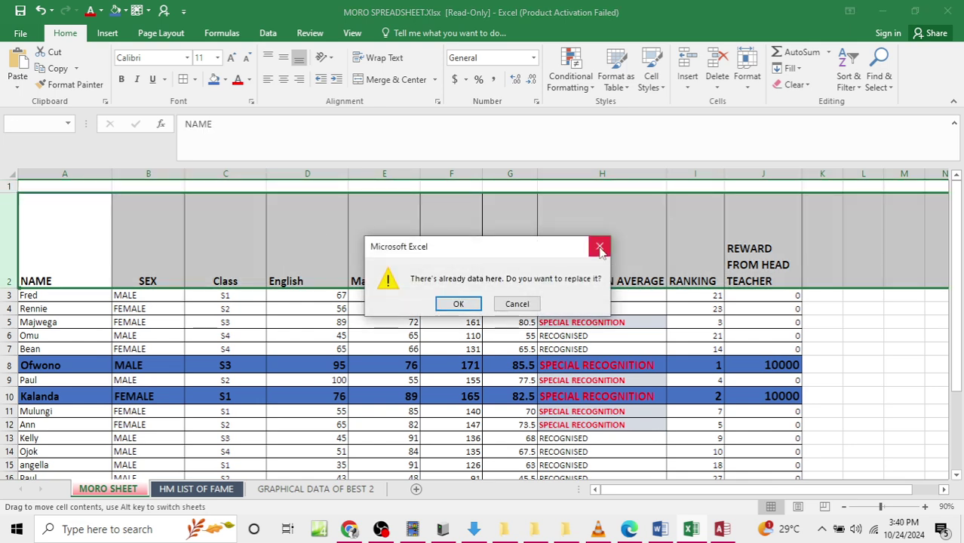
{"action": "left_click", "coordinate": [599, 246]}
{"action": "left_click_drag", "start_coordinate": [90, 187], "coordinate": [751, 169]}
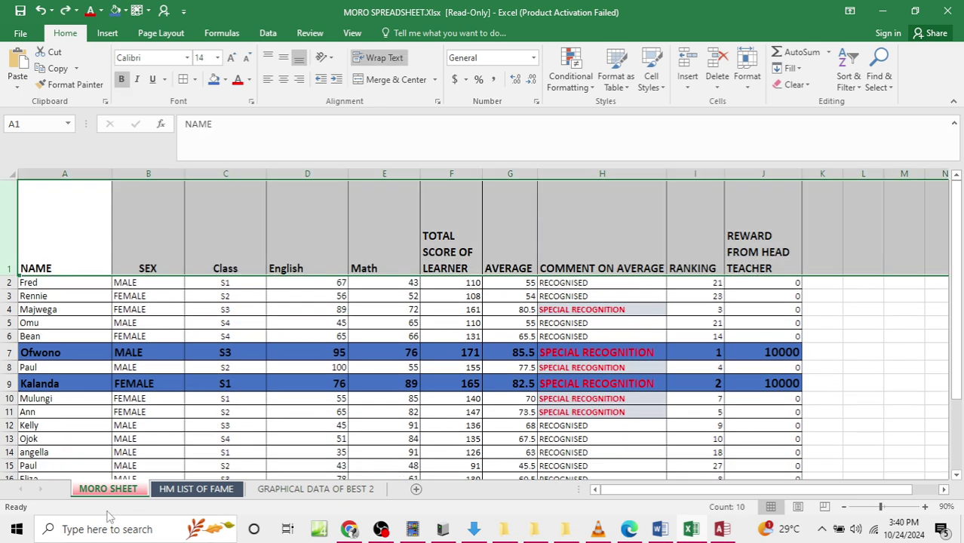
{"action": "left_click", "coordinate": [172, 422]}
{"action": "left_click", "coordinate": [74, 190]}
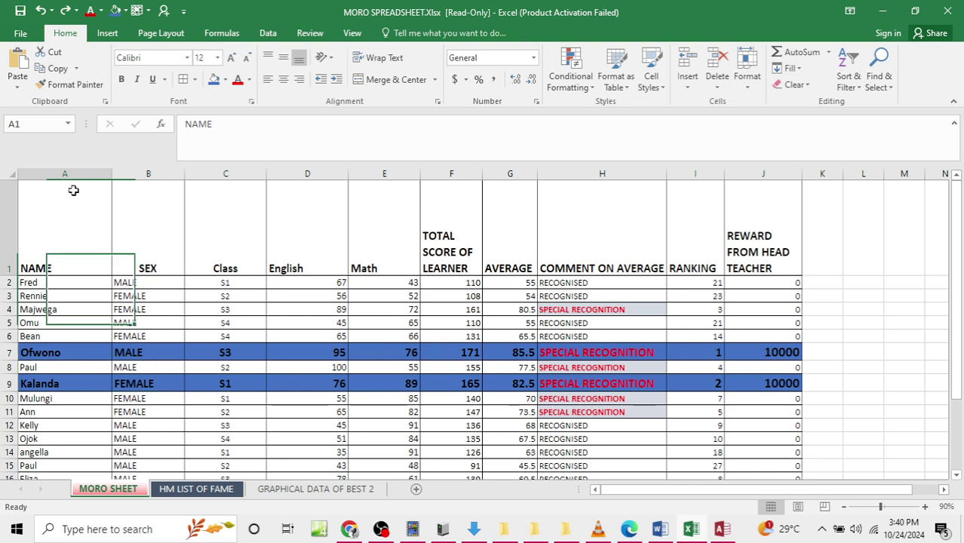
{"action": "left_click", "coordinate": [162, 492]}
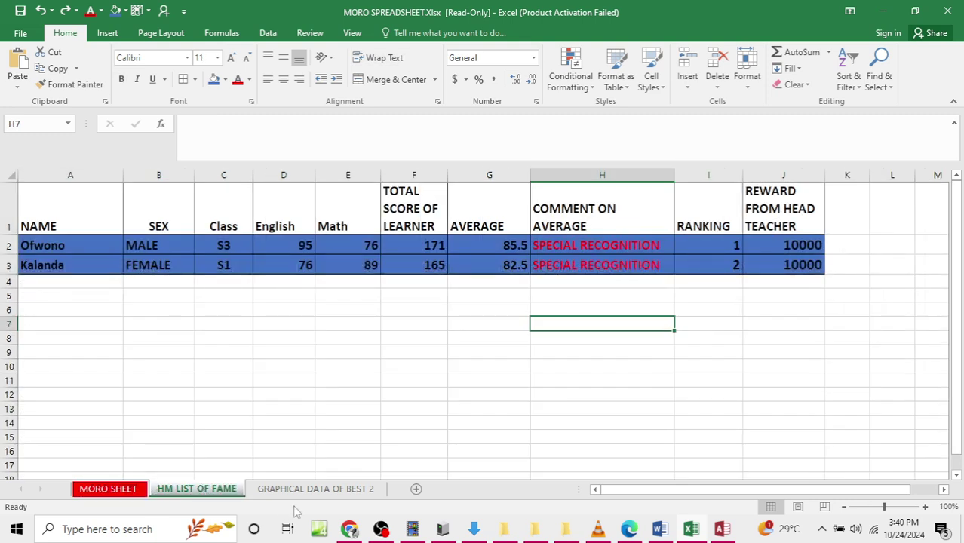
Step: Add a new worksheet named EXCEL TITLE
{"action": "left_click", "coordinate": [416, 490]}
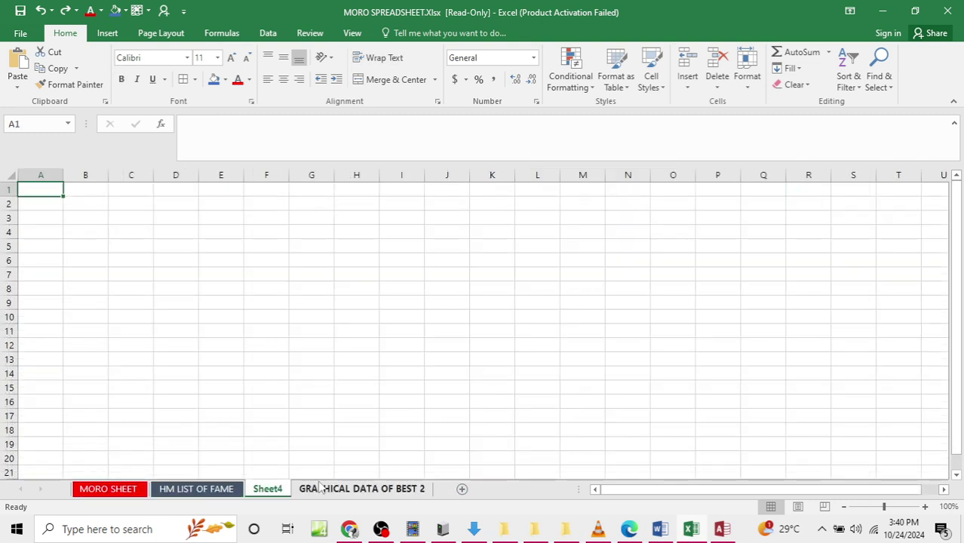
{"action": "double_click", "coordinate": [268, 490]}
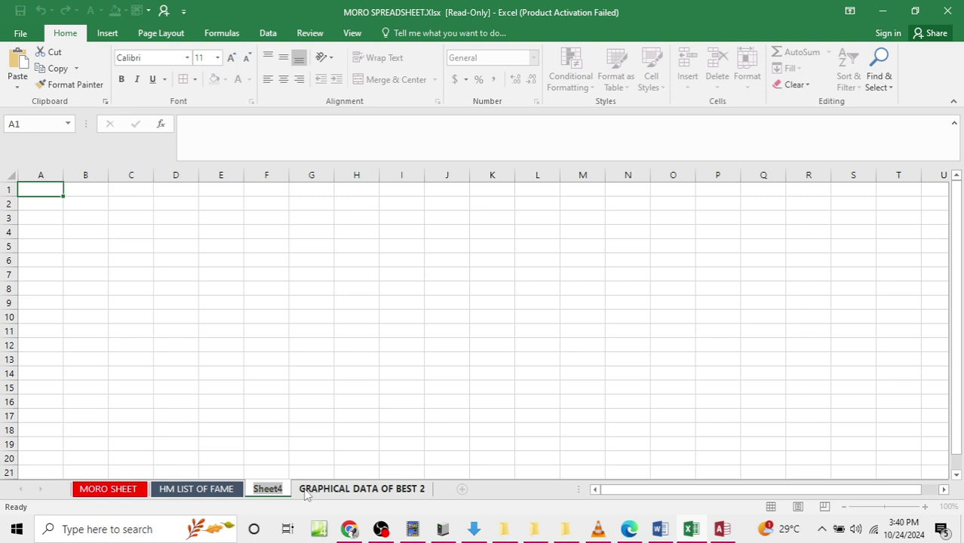
{"action": "type", "text": "EXCEL TI"}
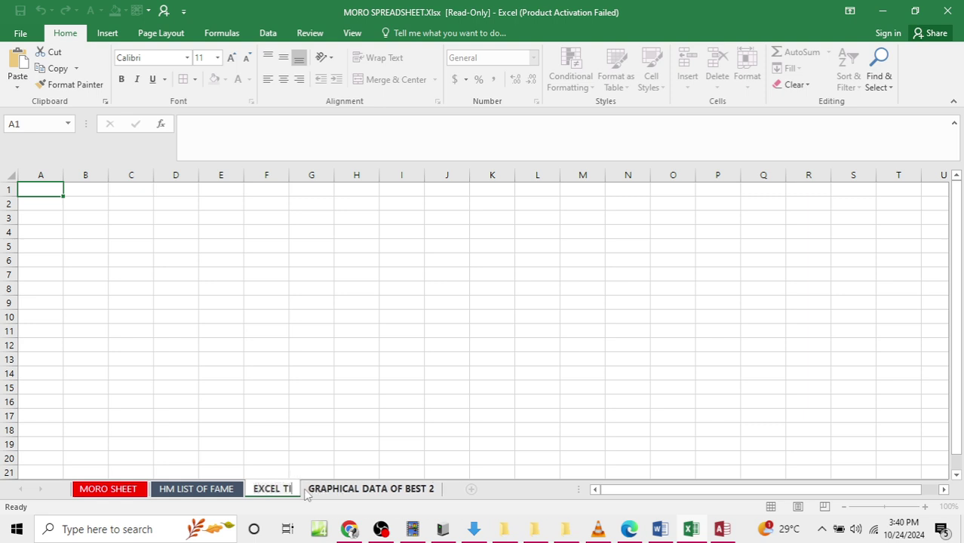
{"action": "type", "text": "TLE"}
{"action": "left_click", "coordinate": [131, 345]}
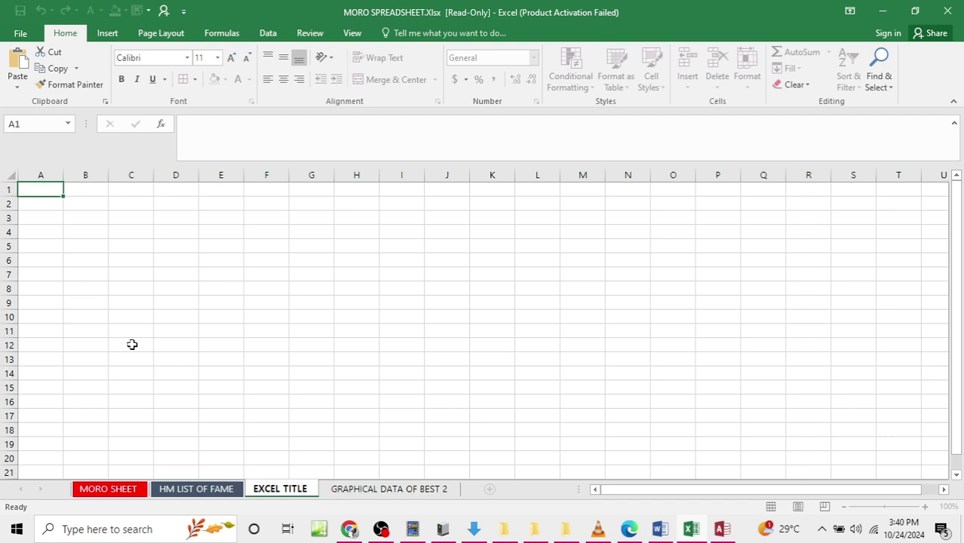
Step: Merge cells B8:N8 and enter the heading MORO EXCEL DATA
{"action": "left_click_drag", "start_coordinate": [71, 286], "coordinate": [636, 287]}
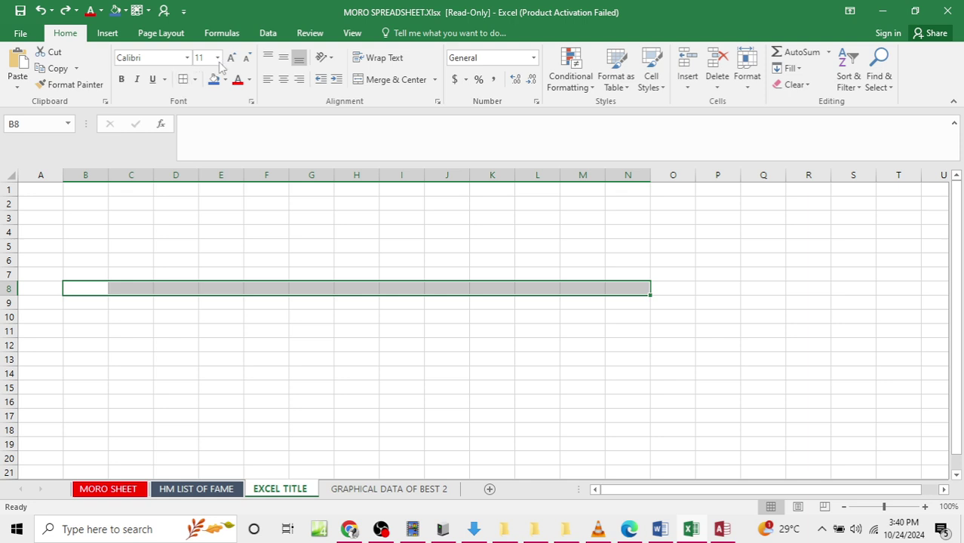
{"action": "left_click", "coordinate": [435, 79]}
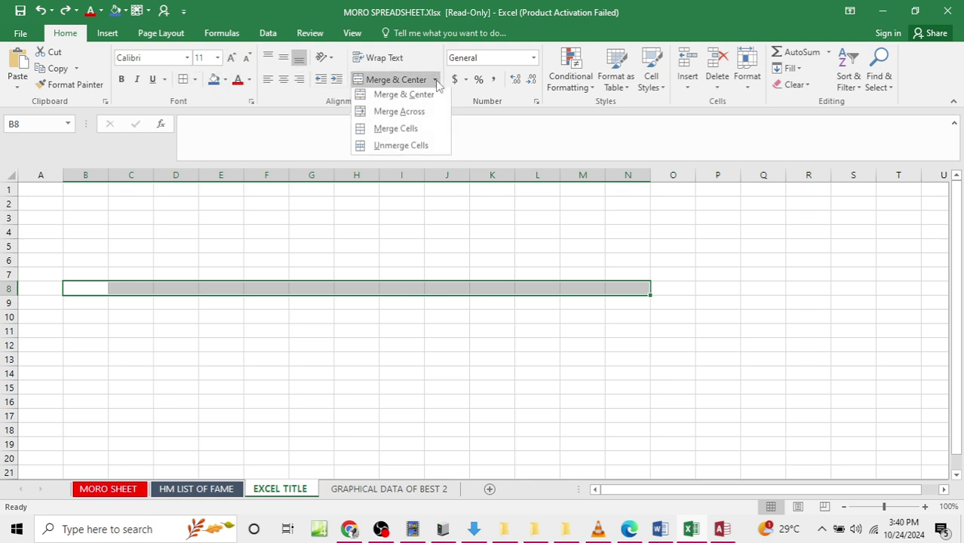
{"action": "left_click", "coordinate": [414, 113]}
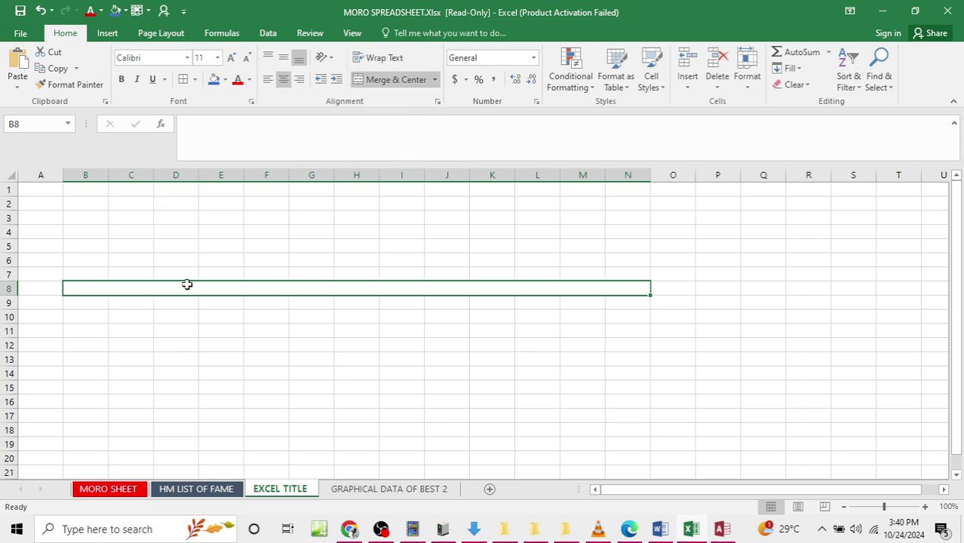
{"action": "double_click", "coordinate": [164, 287]}
{"action": "type", "text": "M"}
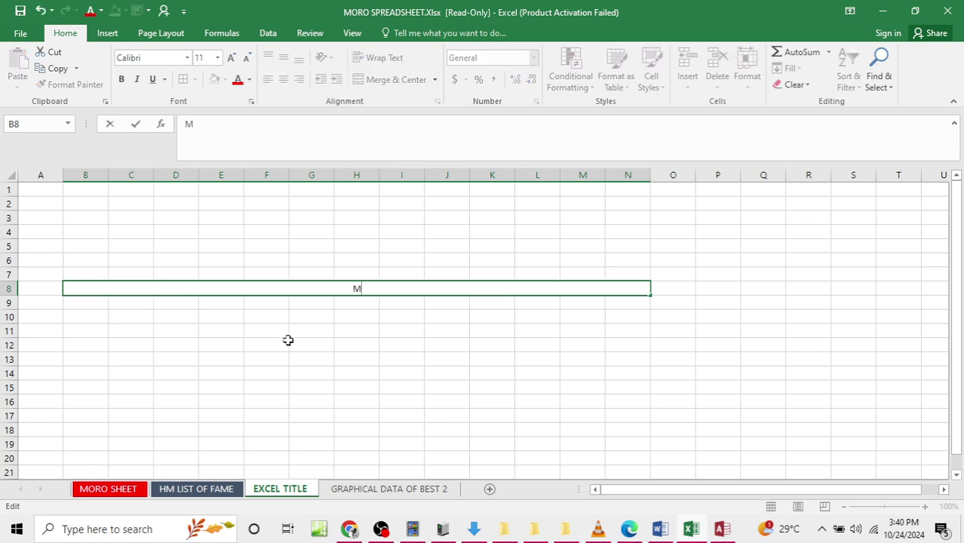
{"action": "type", "text": "ORO EXCEL"}
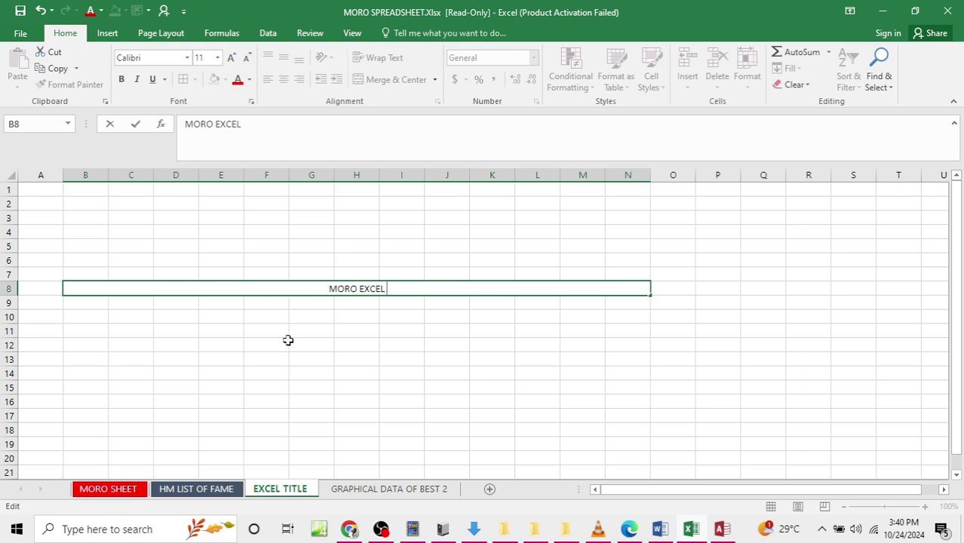
{"action": "type", "text": " DATA"}
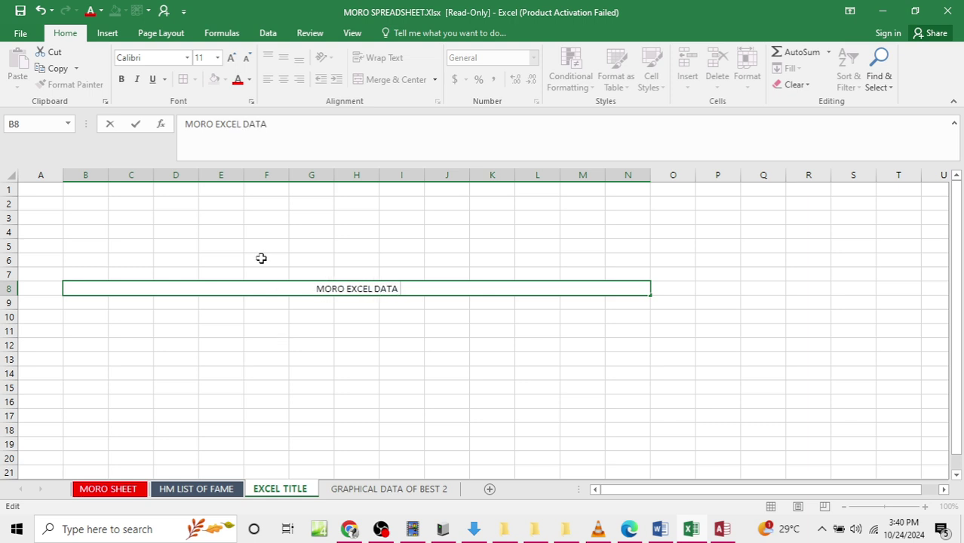
Step: Format the MORO EXCEL DATA heading as bold, 48-point, red text
{"action": "left_click_drag", "start_coordinate": [315, 292], "coordinate": [421, 310]}
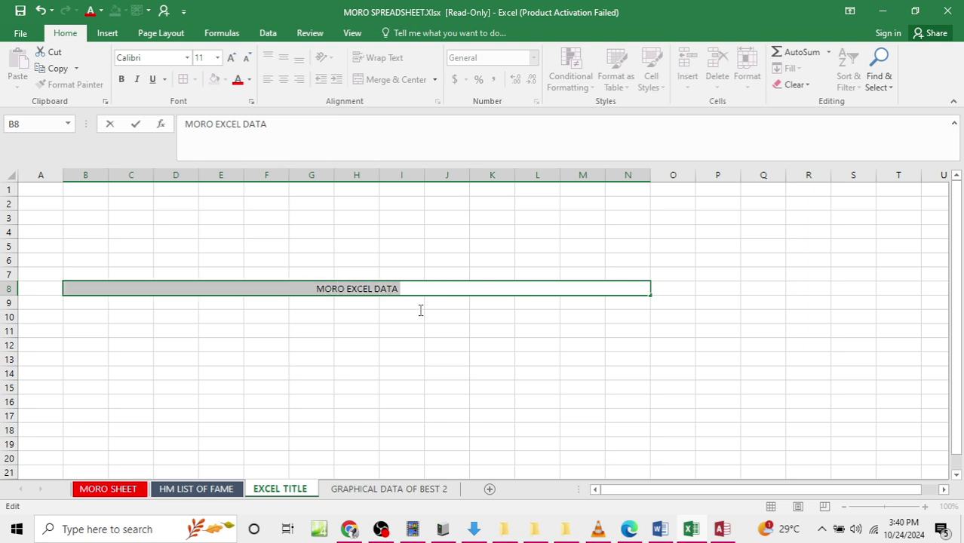
{"action": "left_click", "coordinate": [121, 80]}
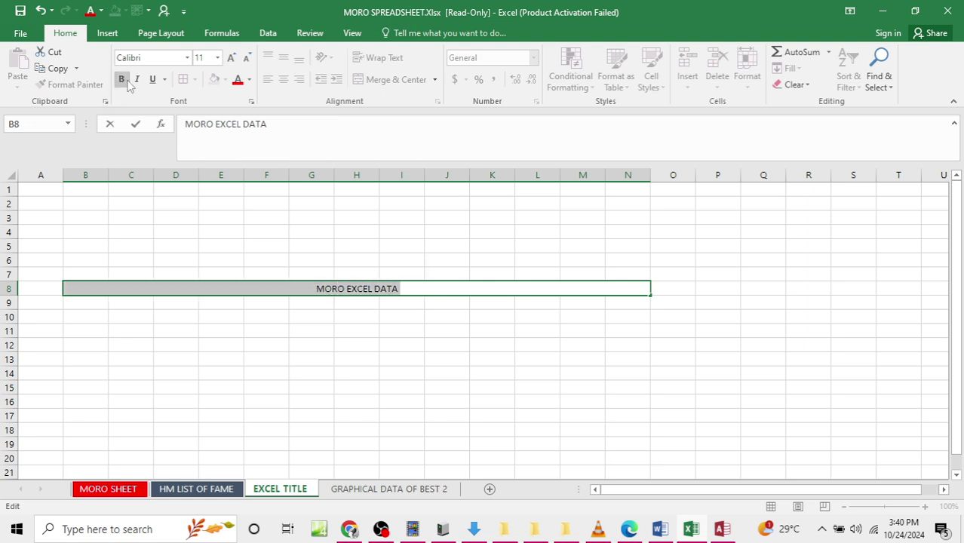
{"action": "left_click", "coordinate": [217, 58]}
{"action": "left_click", "coordinate": [200, 262]}
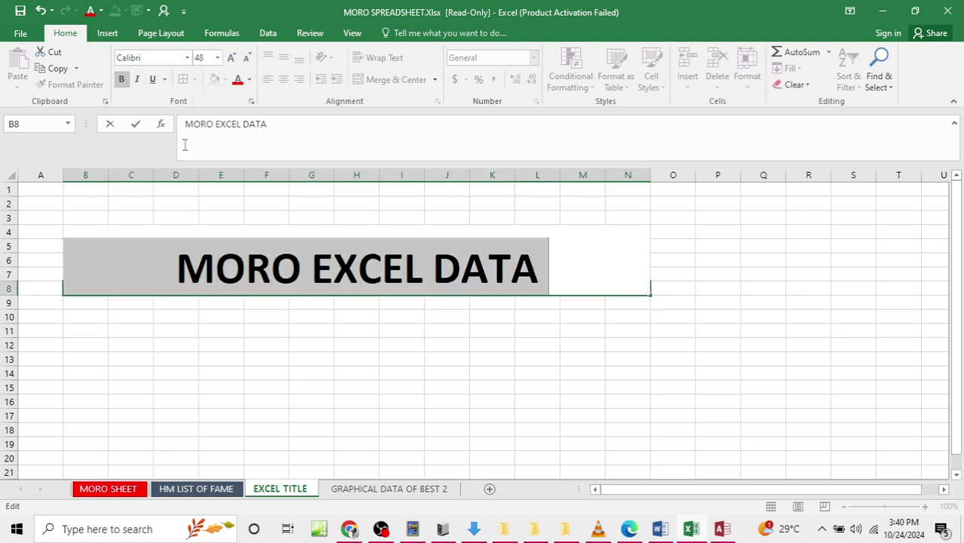
{"action": "left_click", "coordinate": [238, 80]}
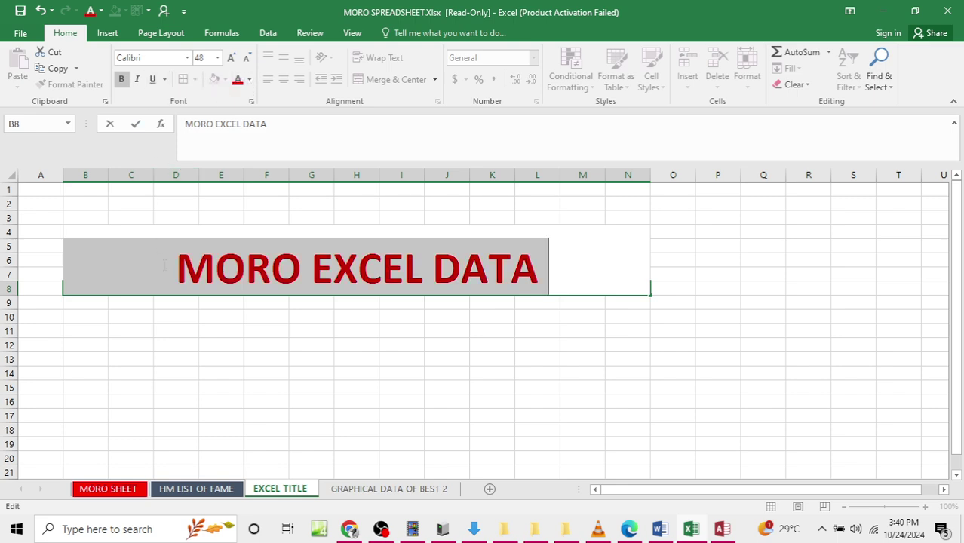
{"action": "left_click", "coordinate": [204, 356]}
{"action": "left_click", "coordinate": [723, 344]}
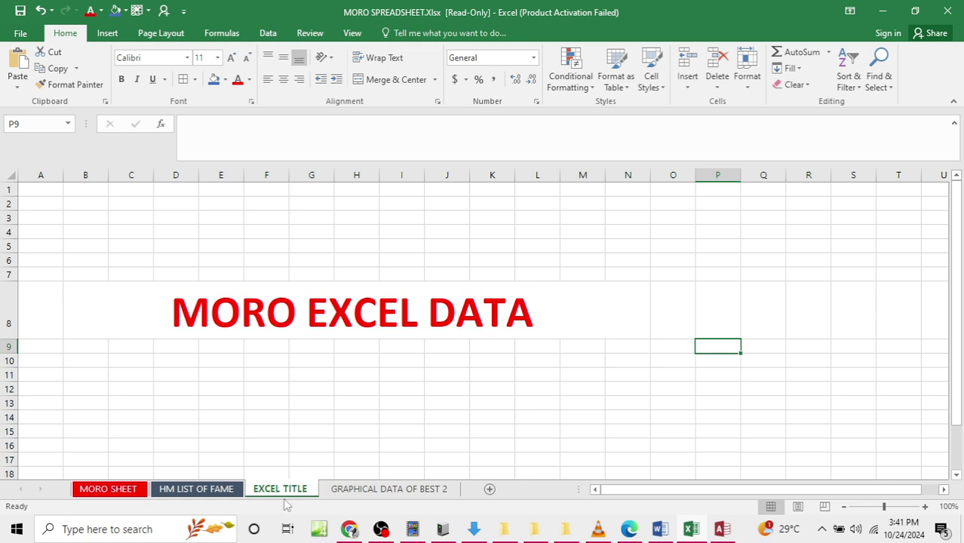
{"action": "left_click", "coordinate": [427, 322]}
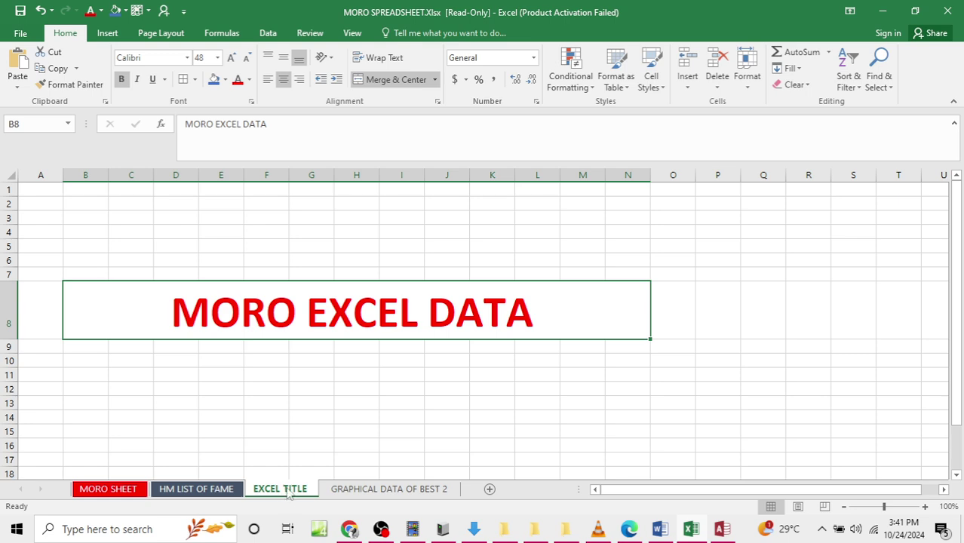
Step: Look over the HM LIST OF FAME and MORO SHEET sheets
{"action": "left_click", "coordinate": [213, 490]}
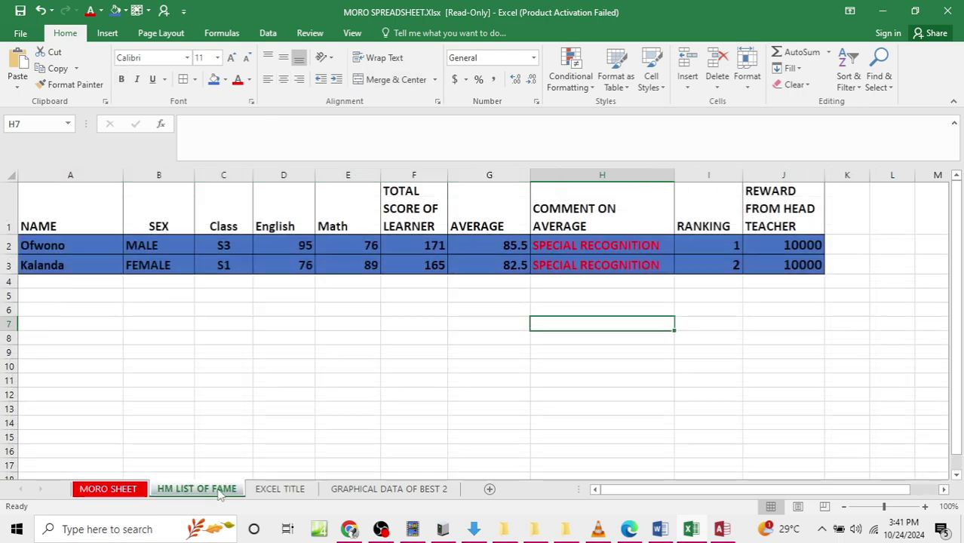
{"action": "left_click", "coordinate": [108, 489]}
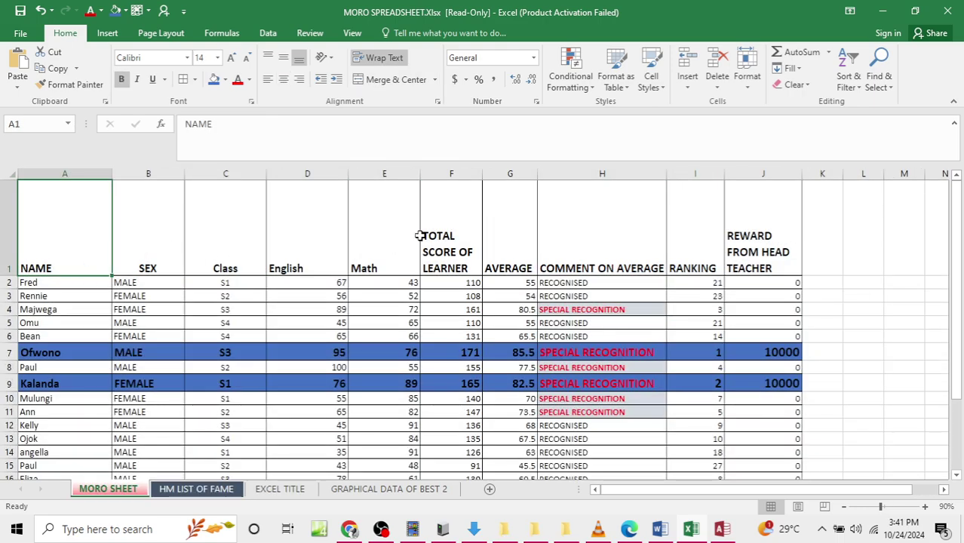
{"action": "scroll", "coordinate": [420, 251], "scroll_direction": "down", "scroll_amount": 5}
{"action": "scroll", "coordinate": [419, 252], "scroll_direction": "down", "scroll_amount": 5}
{"action": "scroll", "coordinate": [419, 251], "scroll_direction": "up", "scroll_amount": 12}
Step: Start saving the read-only workbook as a copy in the Desktop's ITEM 1 folder
{"action": "key", "text": "ctrl+s"}
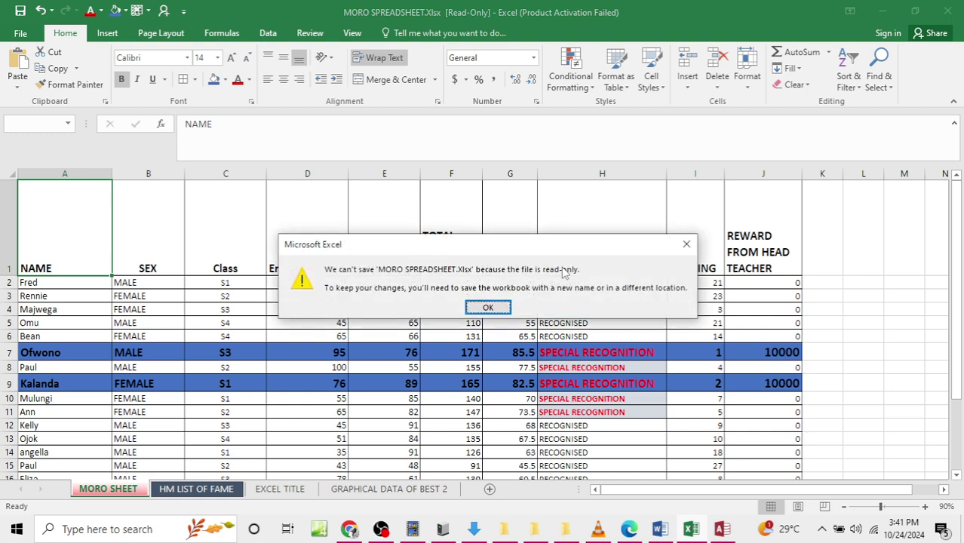
{"action": "left_click", "coordinate": [488, 307]}
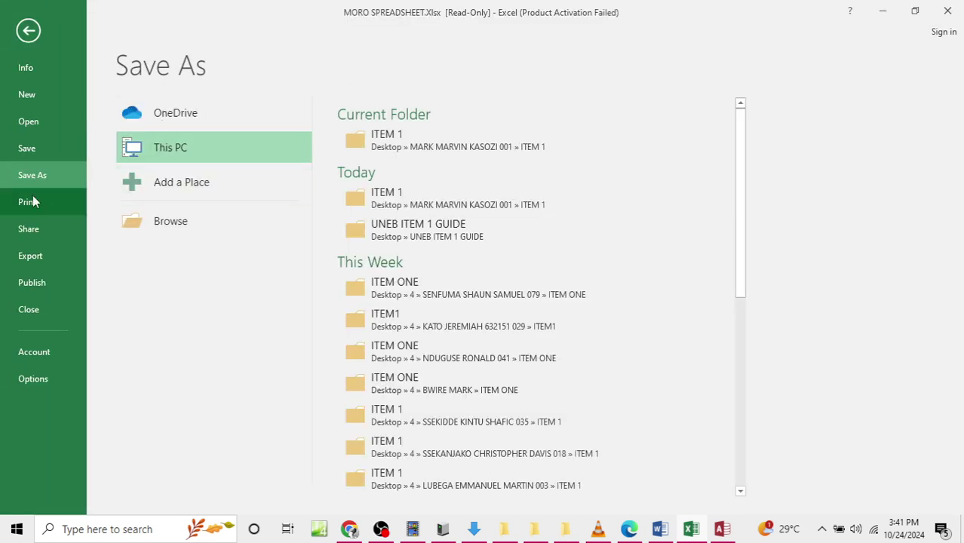
{"action": "left_click", "coordinate": [947, 11]}
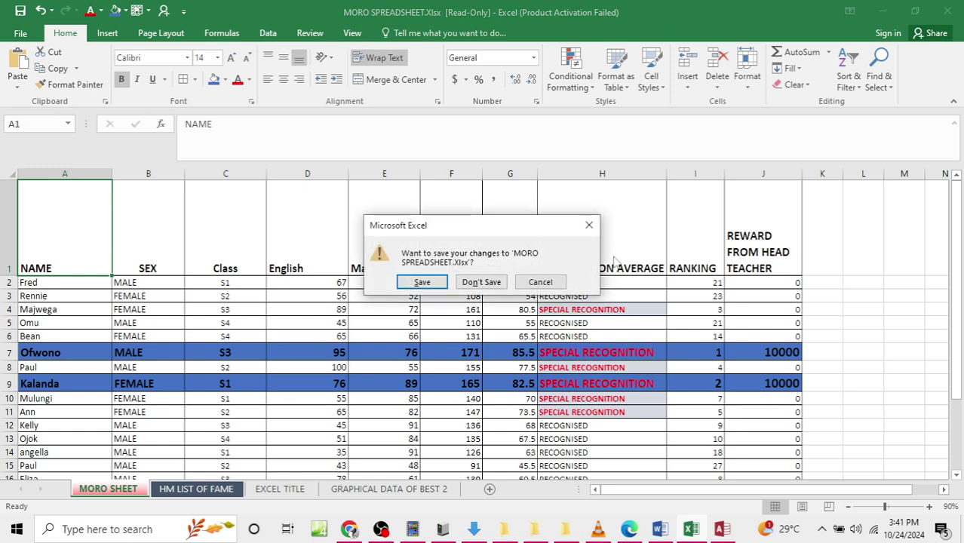
{"action": "left_click", "coordinate": [428, 285]}
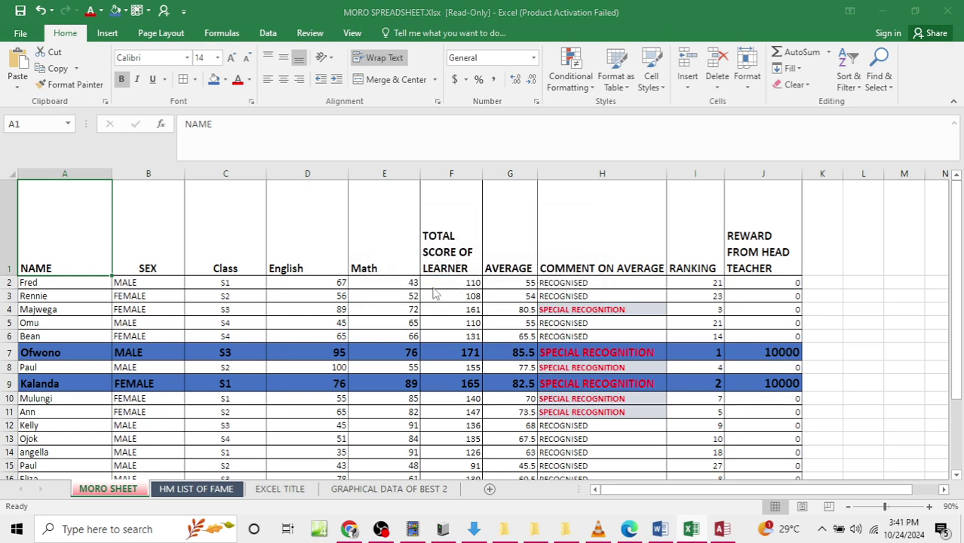
{"action": "left_click", "coordinate": [56, 119]}
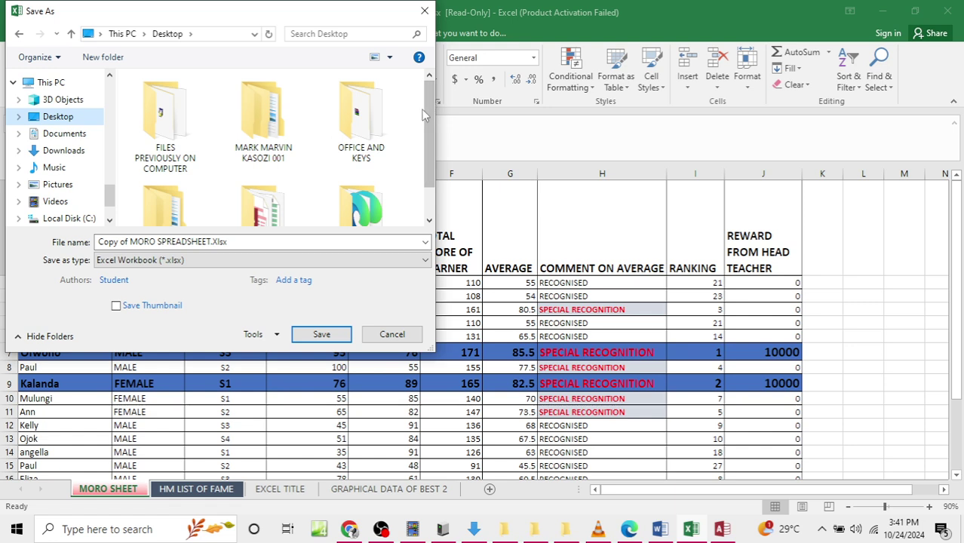
{"action": "left_click_drag", "start_coordinate": [426, 108], "coordinate": [424, 165]}
{"action": "scroll", "coordinate": [428, 144], "scroll_direction": "up", "scroll_amount": 1}
{"action": "scroll", "coordinate": [361, 174], "scroll_direction": "down", "scroll_amount": 1}
{"action": "scroll", "coordinate": [276, 115], "scroll_direction": "up", "scroll_amount": 1}
{"action": "double_click", "coordinate": [276, 115]}
{"action": "double_click", "coordinate": [153, 100]}
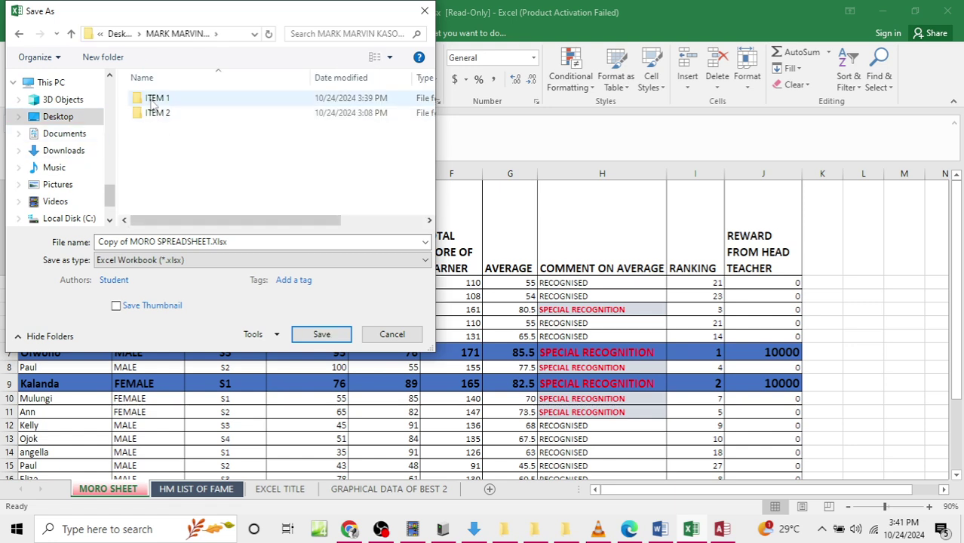
Step: Save the copy as MORO SPREADSHEET COMPLETE.xlsx and close Excel
{"action": "double_click", "coordinate": [151, 241]}
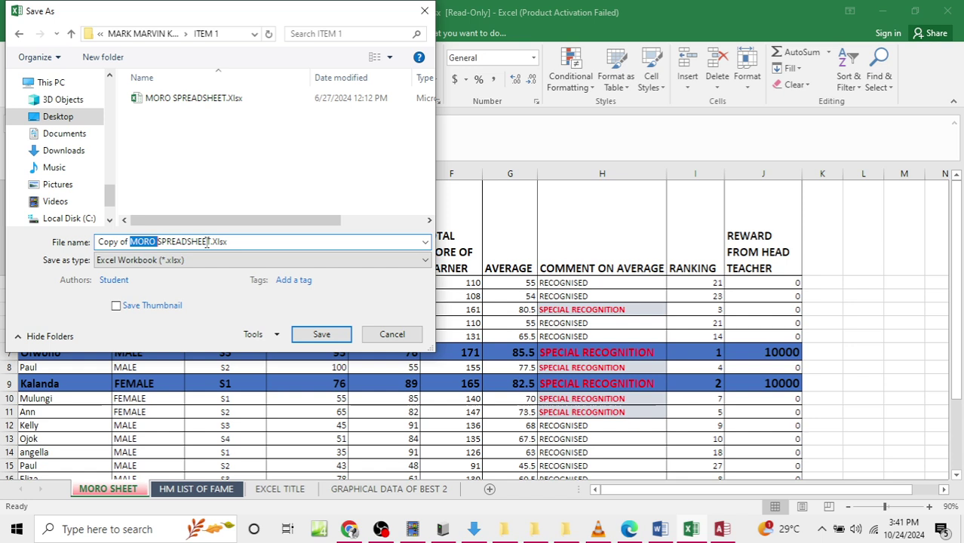
{"action": "left_click_drag", "start_coordinate": [209, 241], "coordinate": [26, 241]}
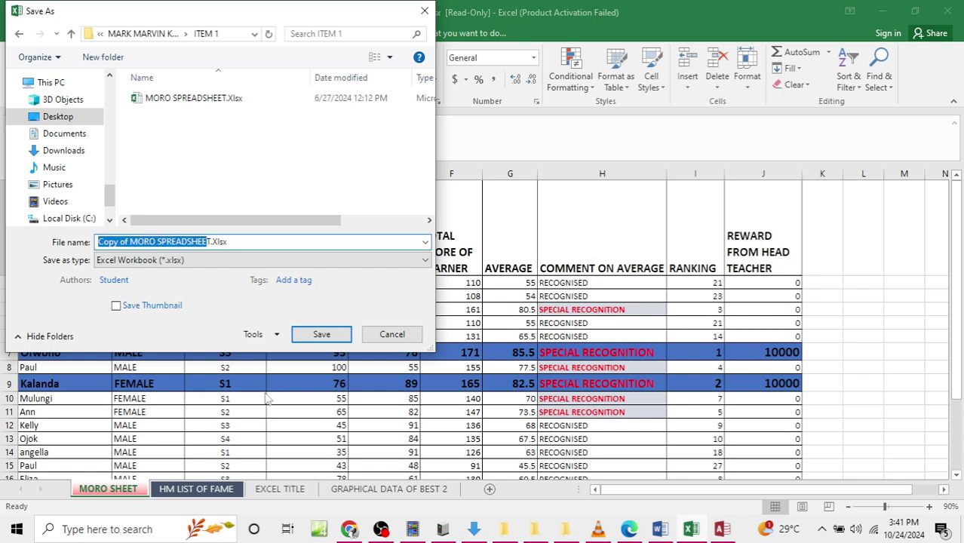
{"action": "key", "text": "BackSpace"}
{"action": "type", "text": "MORO"}
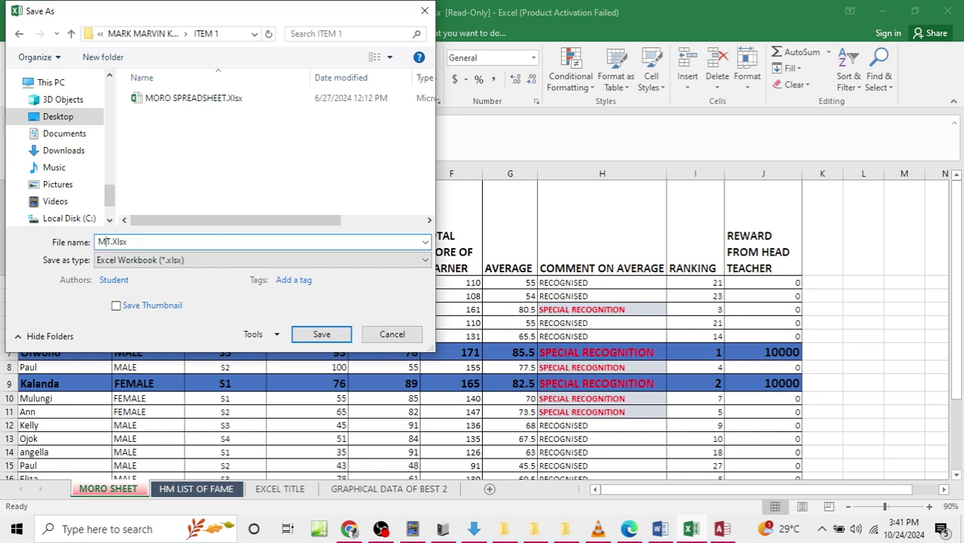
{"action": "type", "text": " SPREADSH"}
{"action": "type", "text": "EET"}
{"action": "key", "text": "BackSpace"}
{"action": "type", "text": "ET CPT"}
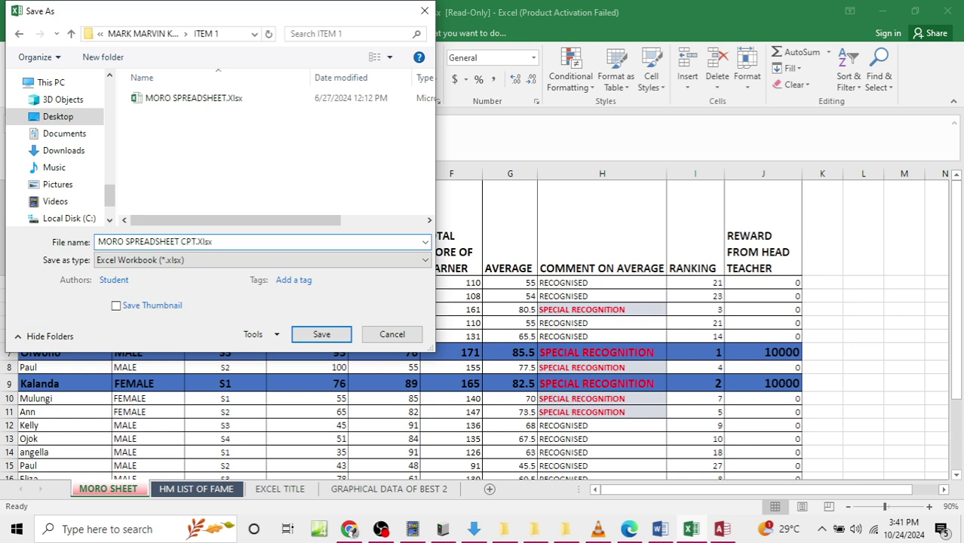
{"action": "type", "text": "OMPLETE"}
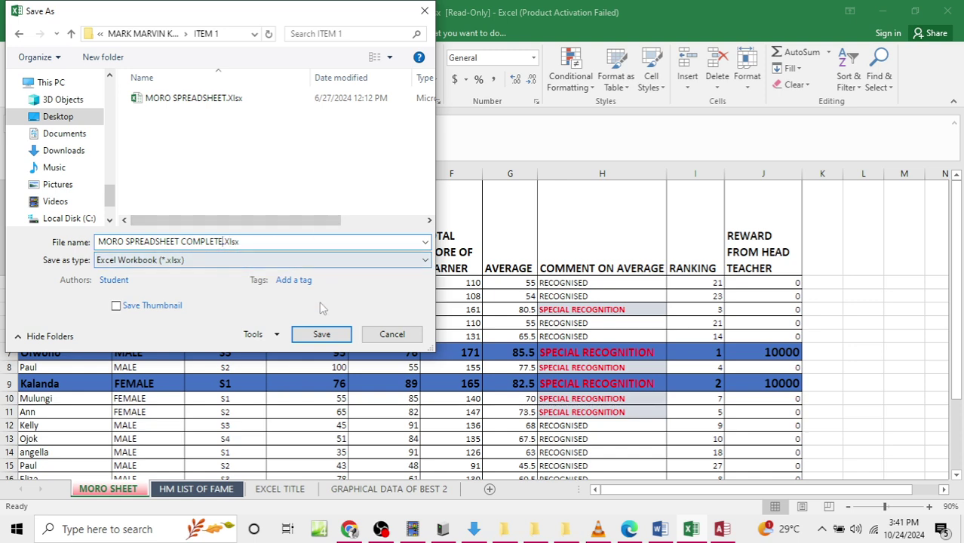
{"action": "left_click", "coordinate": [320, 335]}
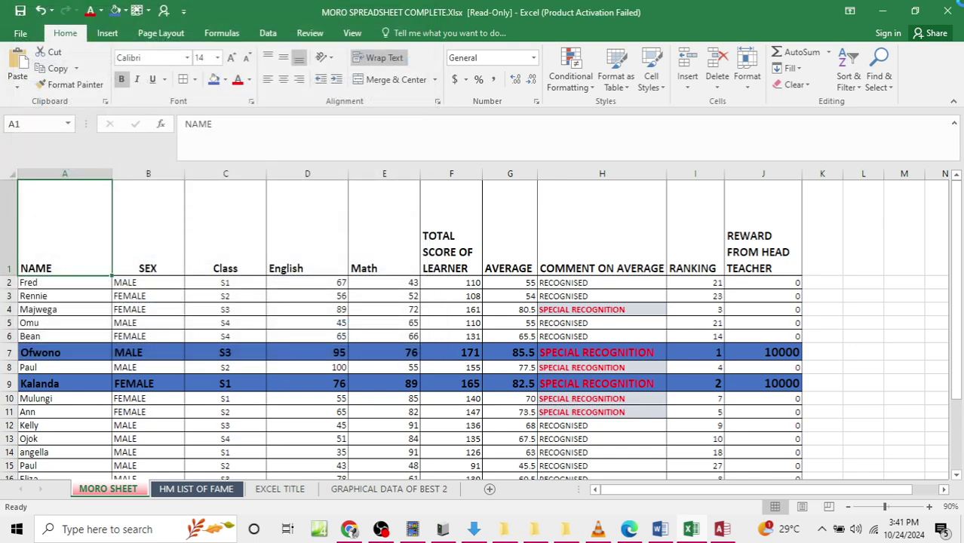
{"action": "left_click", "coordinate": [948, 11]}
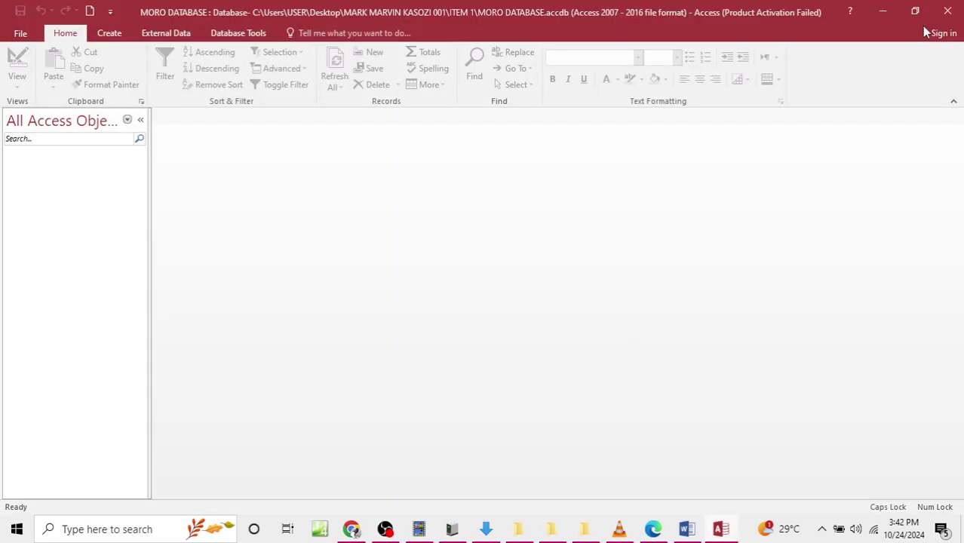
{"action": "mouse_move", "coordinate": [486, 529]}
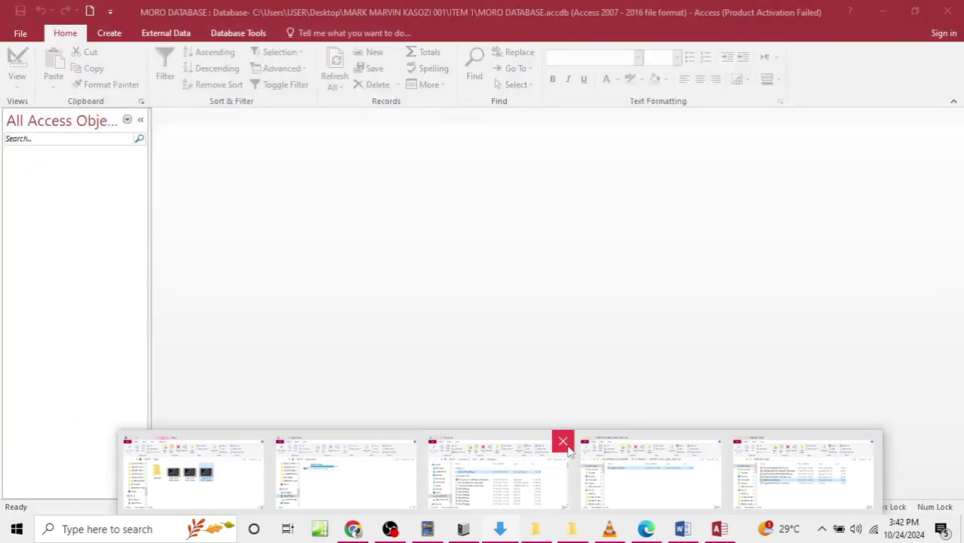
Step: Close the five extra File Explorer windows and the VLC player window from the taskbar
{"action": "left_click", "coordinate": [562, 442]}
{"action": "left_click", "coordinate": [634, 443]}
{"action": "left_click", "coordinate": [555, 442]}
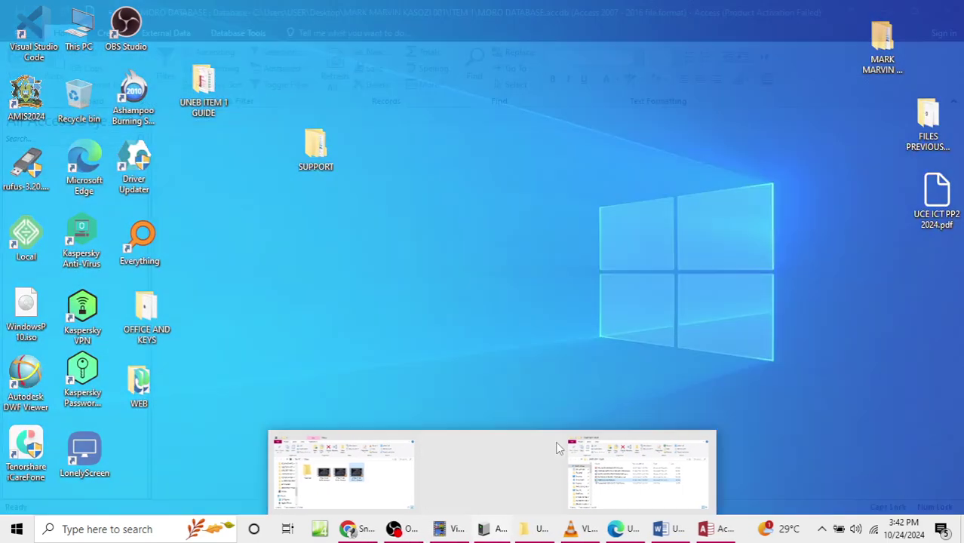
{"action": "left_click", "coordinate": [633, 441]}
{"action": "left_click", "coordinate": [545, 443]}
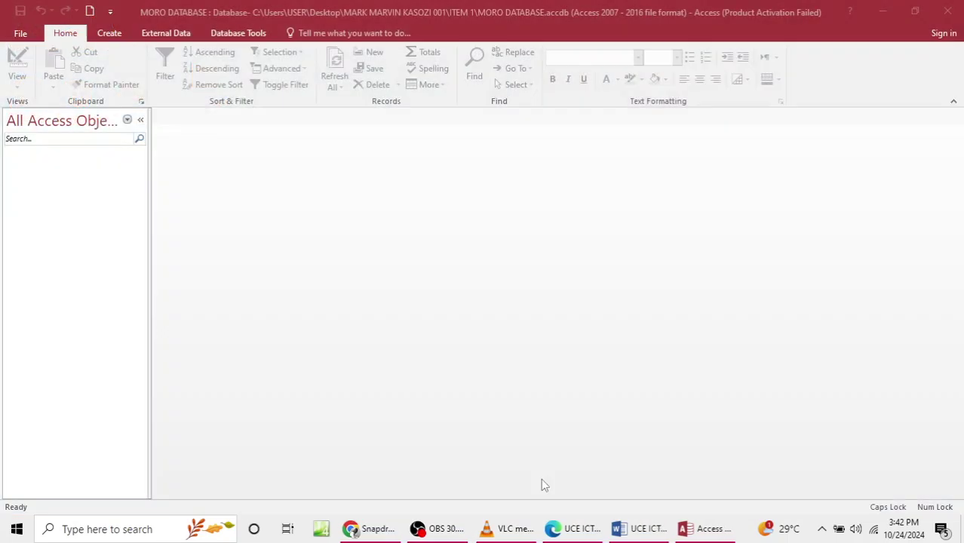
{"action": "mouse_move", "coordinate": [529, 529]}
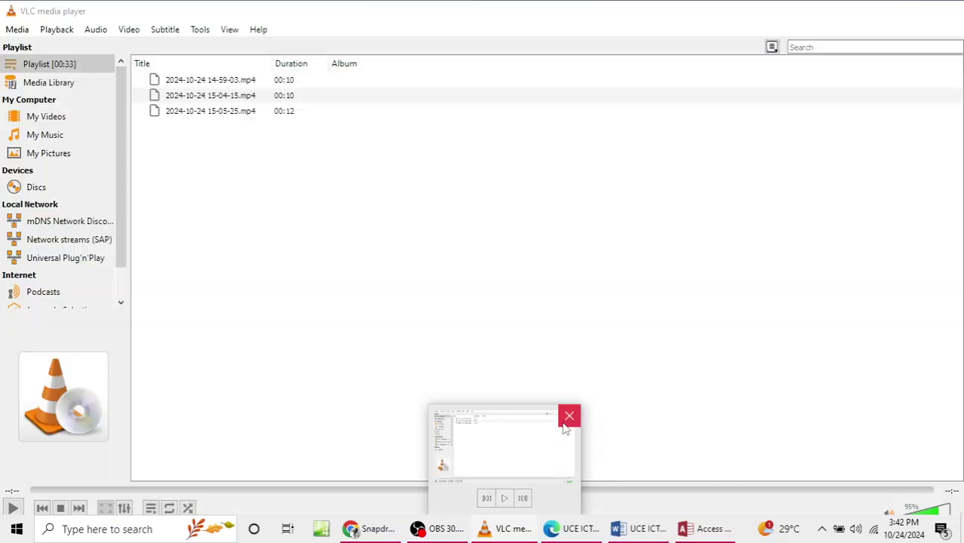
{"action": "left_click", "coordinate": [565, 424]}
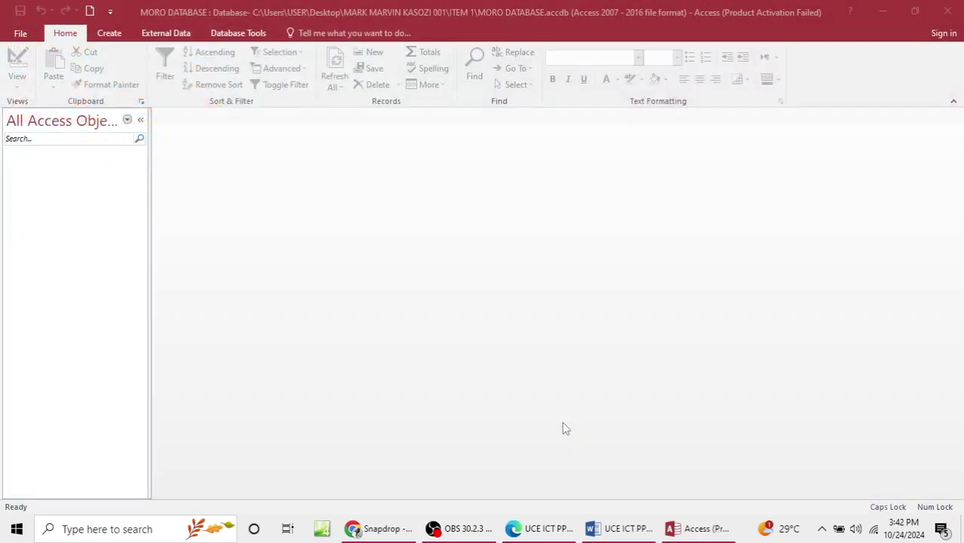
{"action": "mouse_move", "coordinate": [639, 533]}
{"action": "scroll", "coordinate": [478, 407], "scroll_direction": "down", "scroll_amount": 3}
{"action": "scroll", "coordinate": [477, 411], "scroll_direction": "up", "scroll_amount": 3}
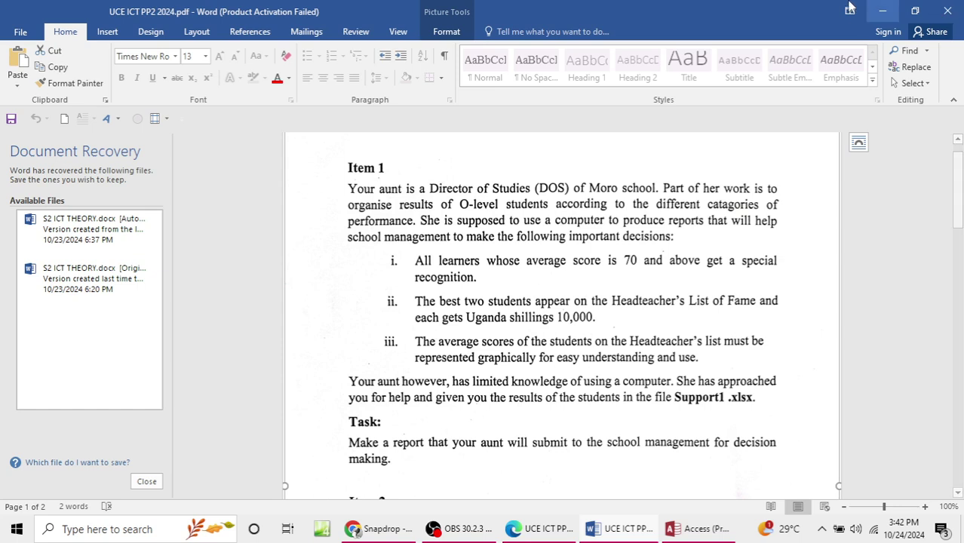
Step: Minimize Word and start an Excel import from Access's External Data ribbon
{"action": "left_click", "coordinate": [882, 10]}
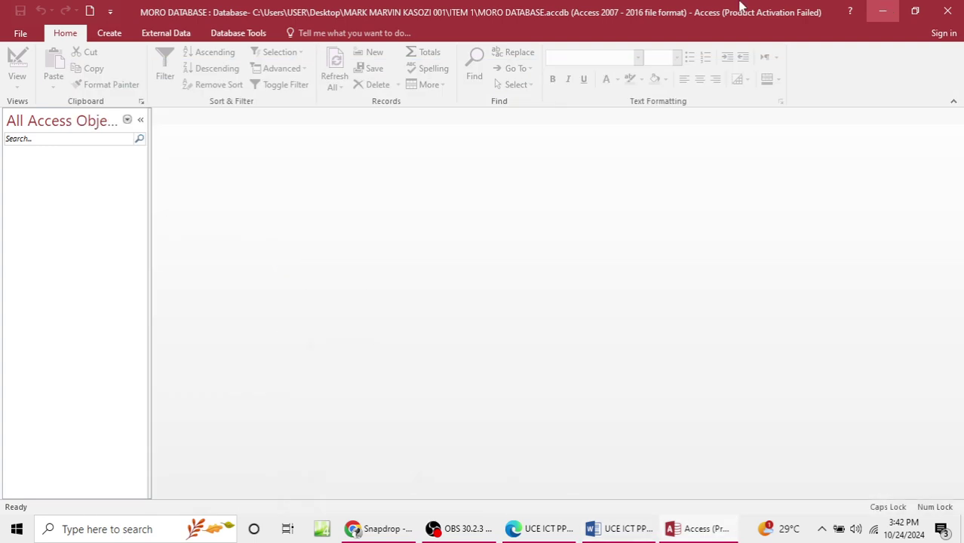
{"action": "left_click", "coordinate": [160, 33]}
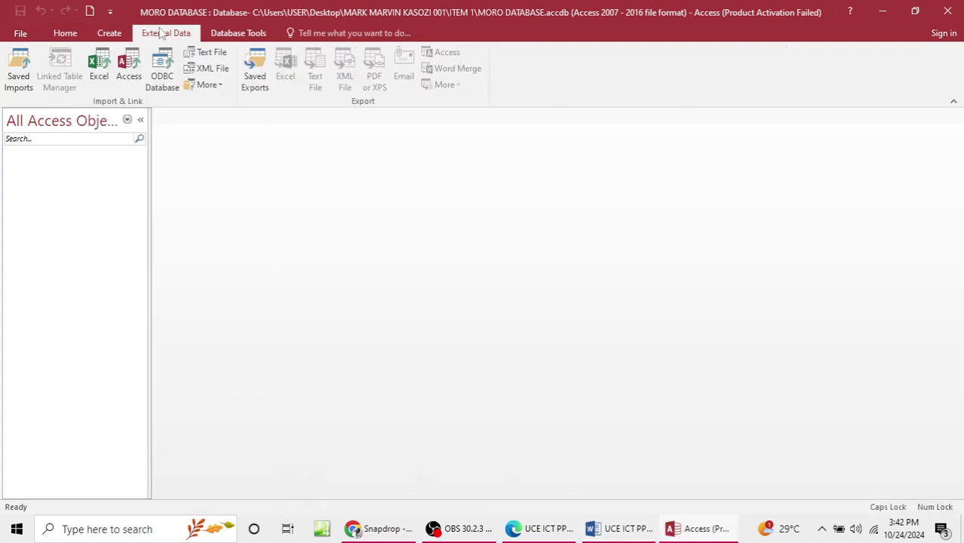
{"action": "left_click", "coordinate": [89, 83]}
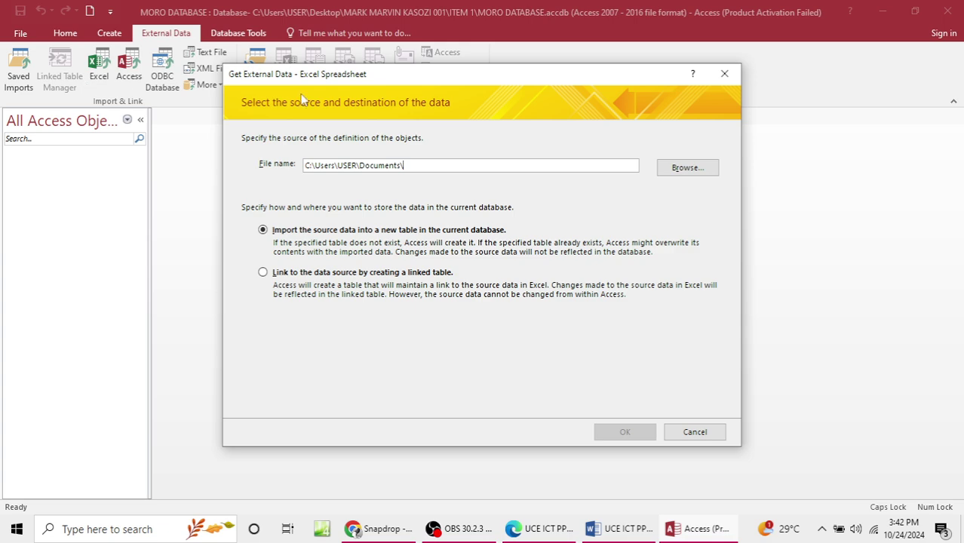
{"action": "left_click", "coordinate": [698, 166]}
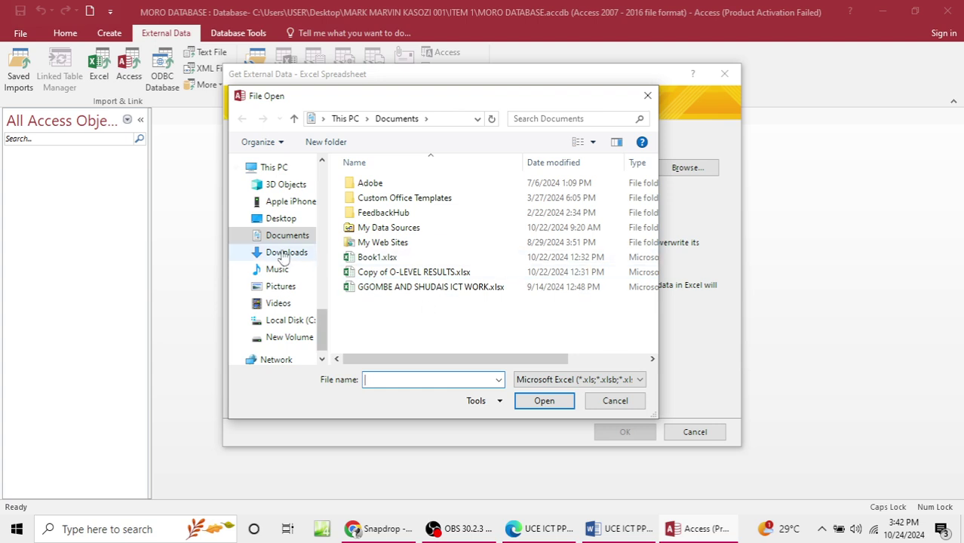
Step: Browse to Desktop > ITEM 1 and pick MORO SPREADSHEET COMPLETE.xlsx as the import source
{"action": "left_click", "coordinate": [287, 169]}
{"action": "left_click", "coordinate": [280, 218]}
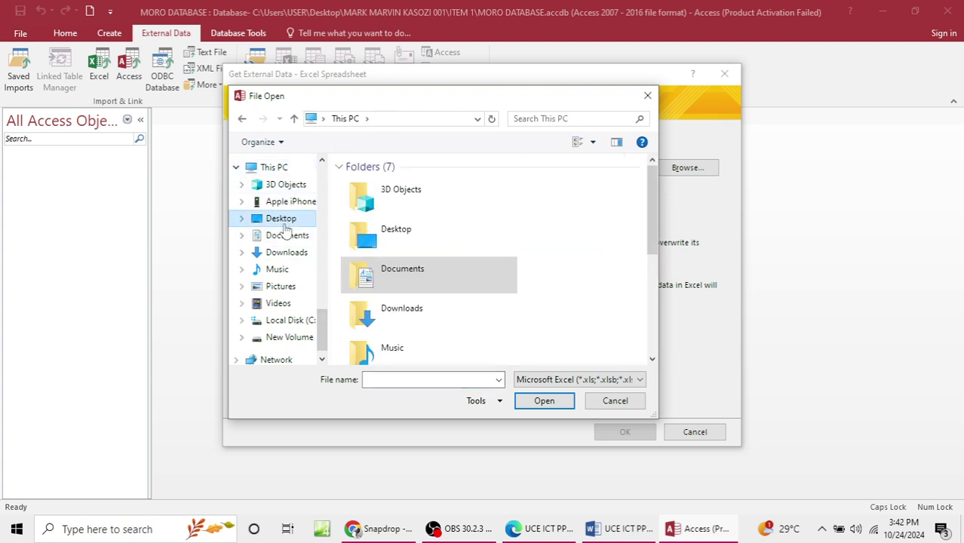
{"action": "double_click", "coordinate": [468, 217]}
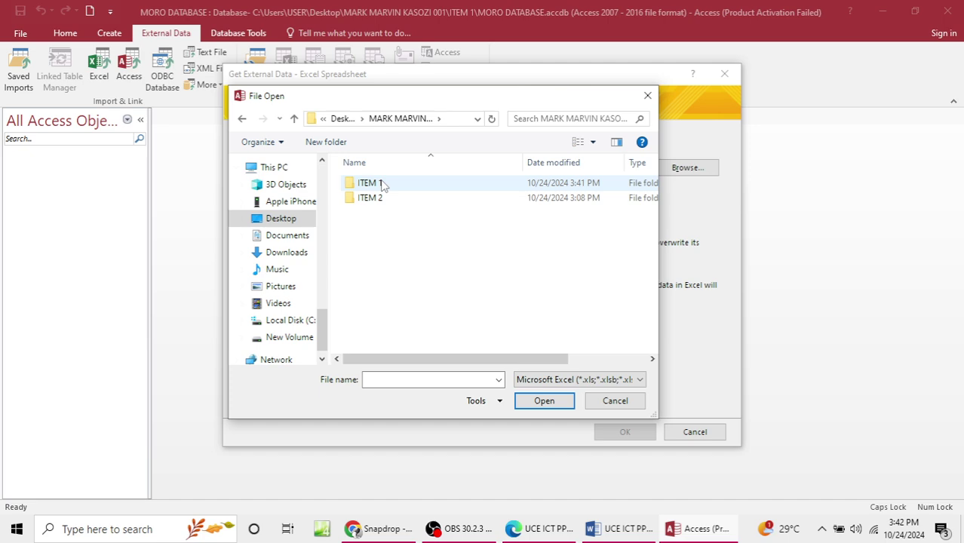
{"action": "double_click", "coordinate": [369, 184]}
{"action": "left_click", "coordinate": [281, 218]}
{"action": "double_click", "coordinate": [453, 200]}
{"action": "double_click", "coordinate": [388, 188]}
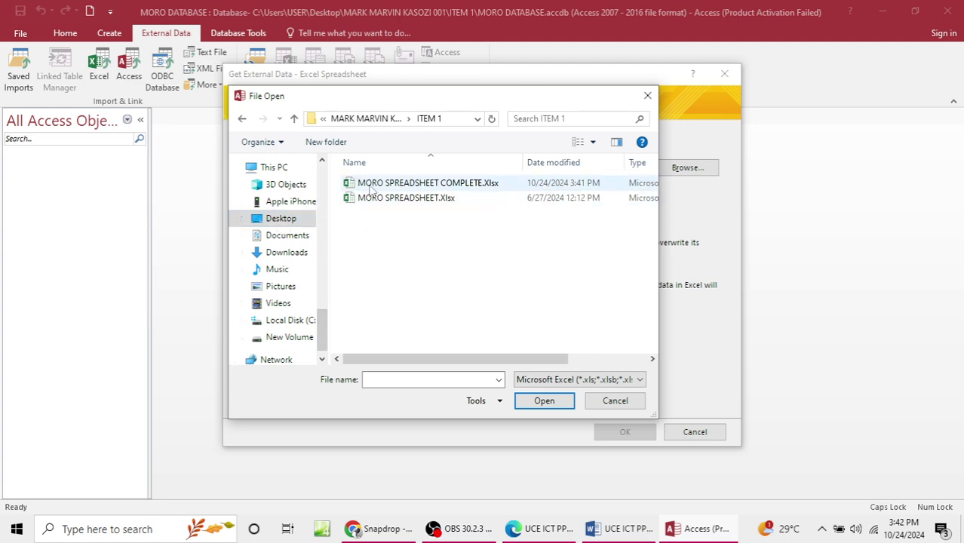
{"action": "left_click", "coordinate": [433, 185]}
{"action": "left_click", "coordinate": [540, 401]}
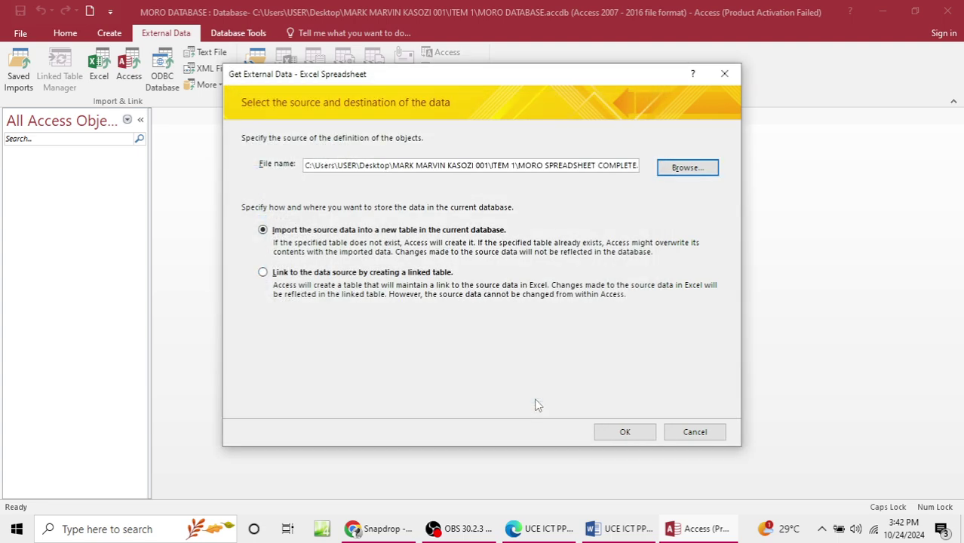
Step: Preview the workbook's sheets and choose MORO SHEET to import
{"action": "left_click", "coordinate": [623, 433]}
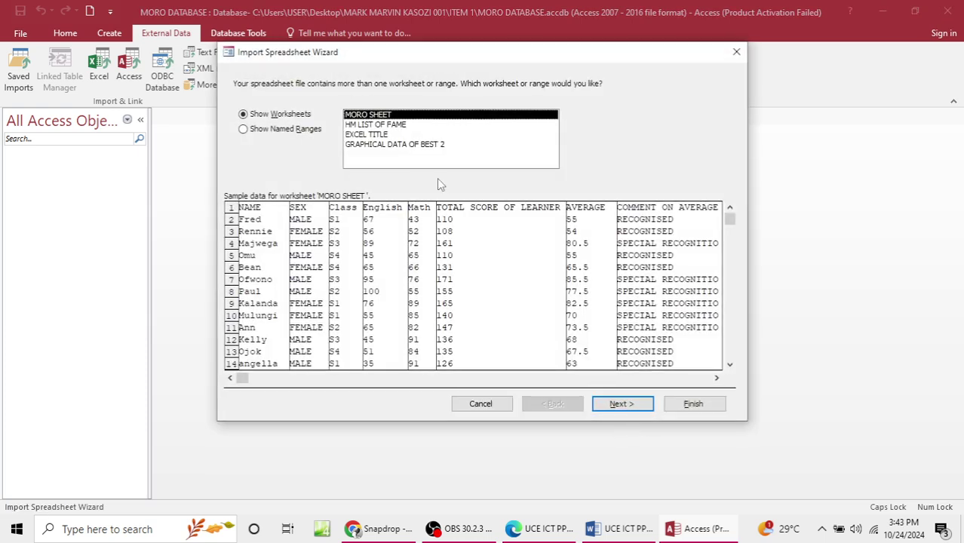
{"action": "left_click", "coordinate": [382, 144]}
{"action": "left_click", "coordinate": [372, 136]}
{"action": "left_click", "coordinate": [370, 126]}
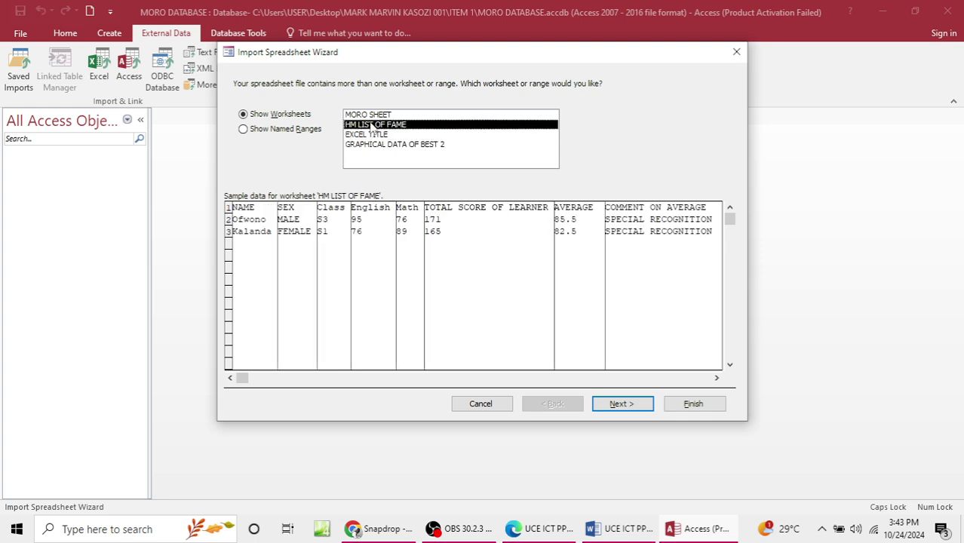
{"action": "left_click", "coordinate": [388, 115]}
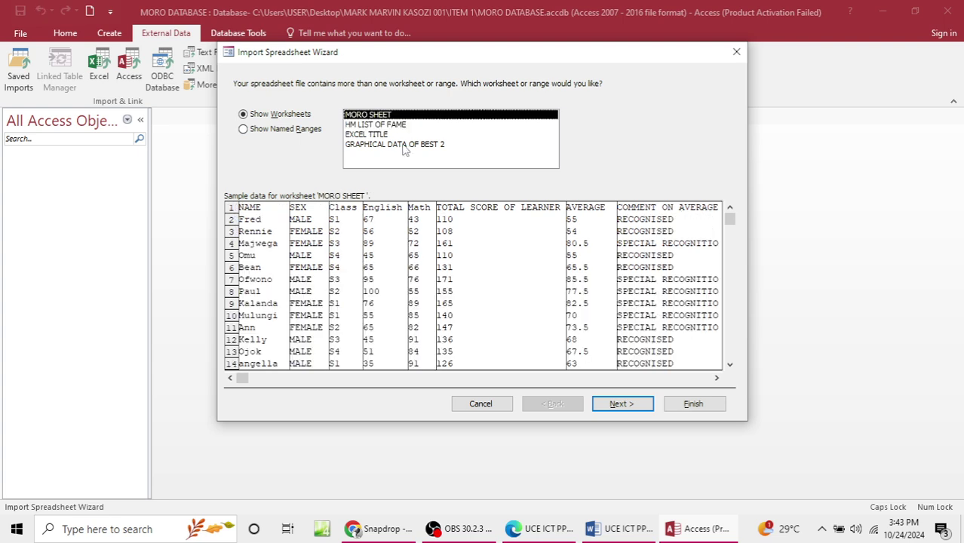
{"action": "left_click", "coordinate": [404, 145]}
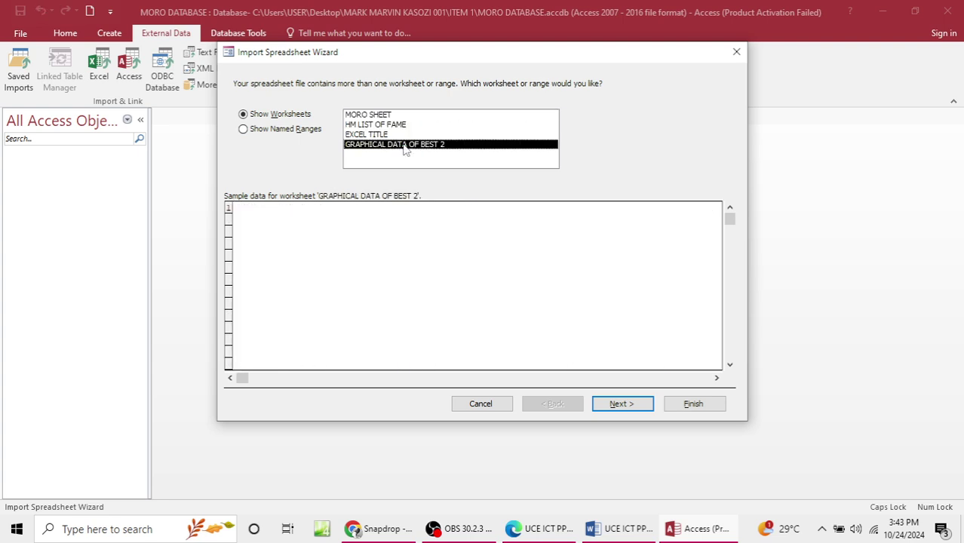
{"action": "left_click", "coordinate": [391, 116]}
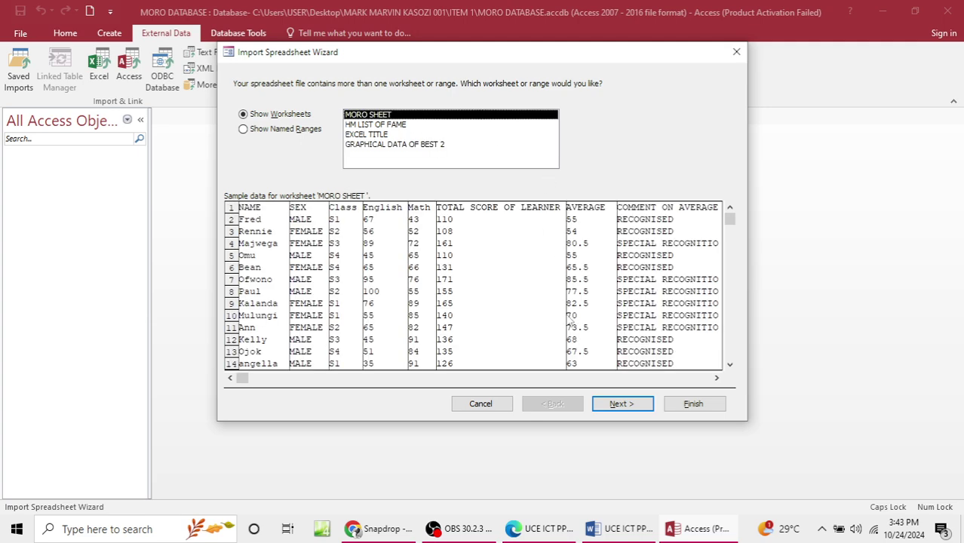
Step: Complete the wizard with an Access-added primary key and save the import steps
{"action": "left_click", "coordinate": [620, 403]}
{"action": "left_click", "coordinate": [623, 406]}
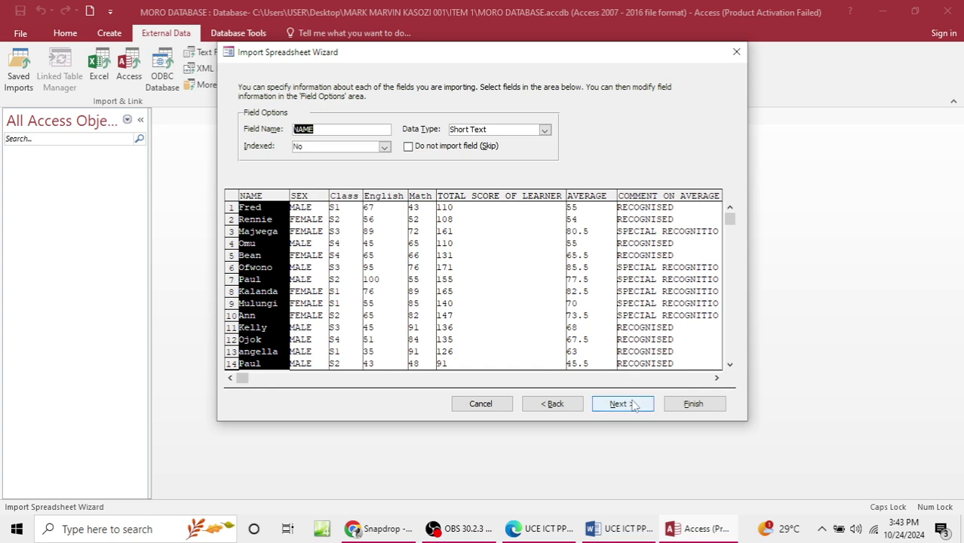
{"action": "left_click", "coordinate": [633, 405]}
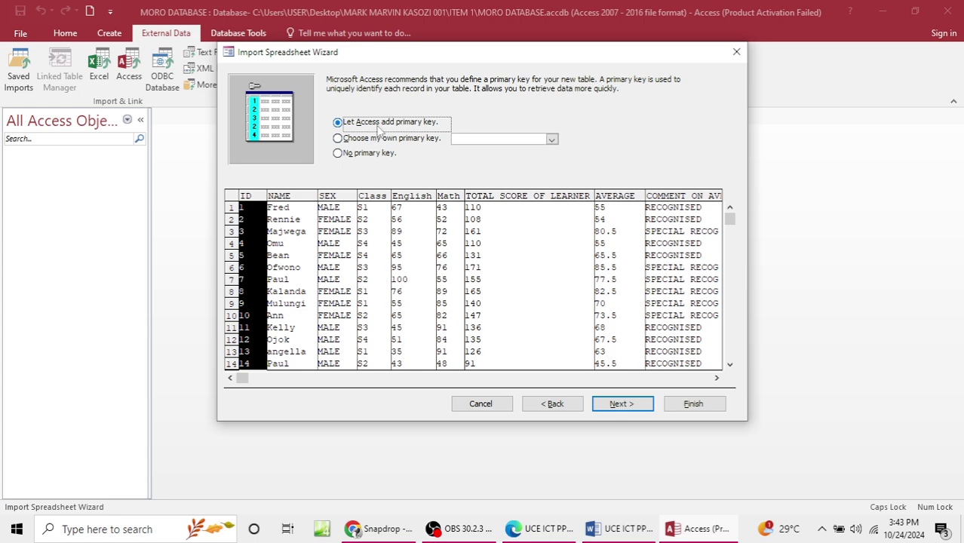
{"action": "left_click", "coordinate": [616, 404]}
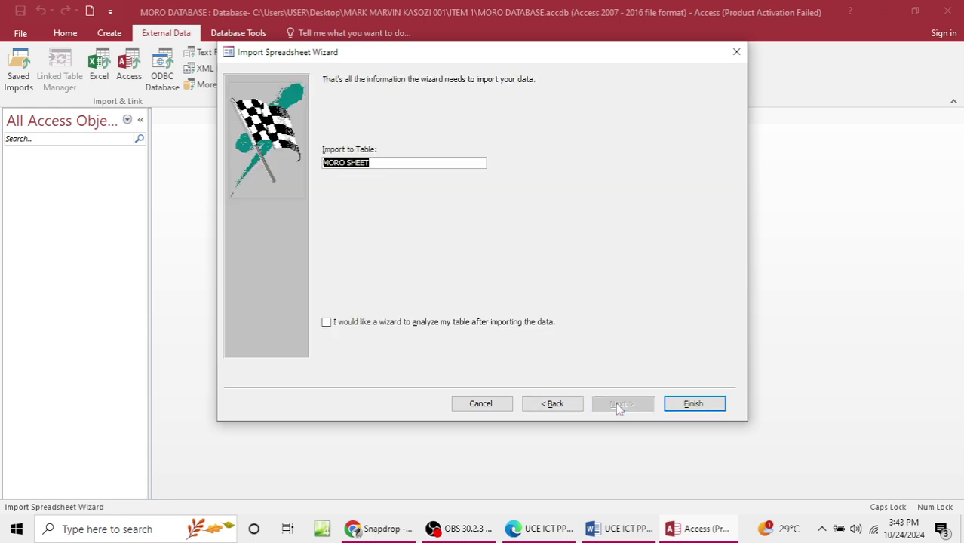
{"action": "left_click", "coordinate": [692, 405]}
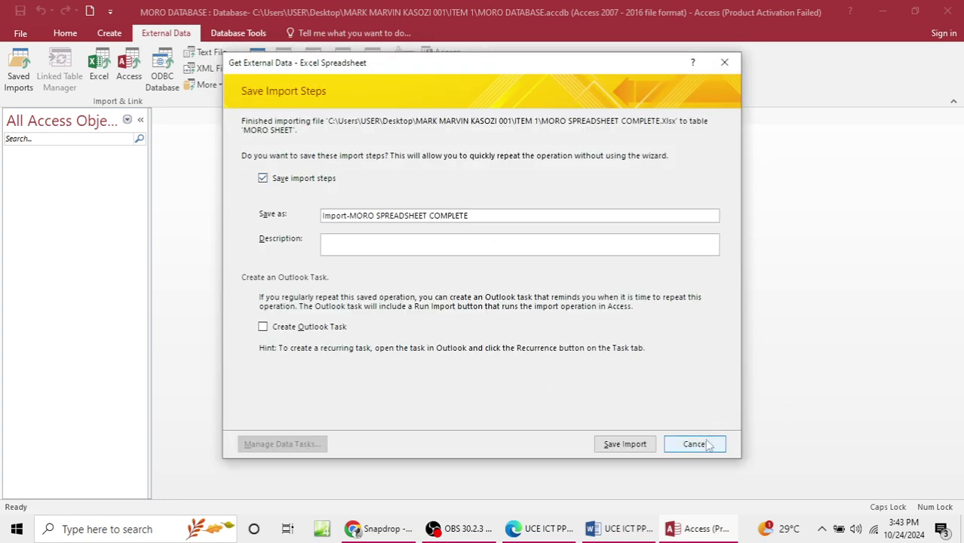
{"action": "left_click", "coordinate": [623, 444]}
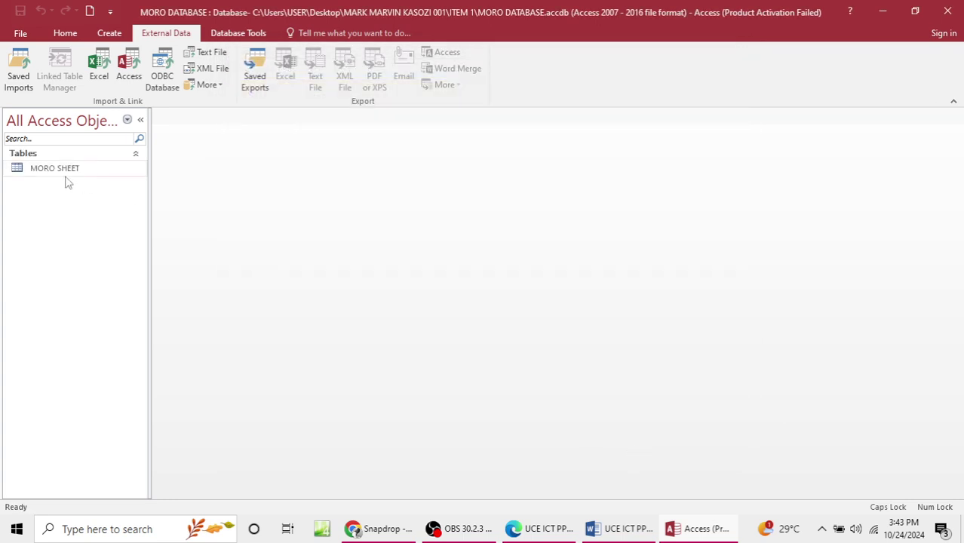
Step: Open the imported MORO SHEET table to check its records, then close it
{"action": "double_click", "coordinate": [65, 171]}
{"action": "scroll", "coordinate": [425, 270], "scroll_direction": "down", "scroll_amount": 10}
{"action": "scroll", "coordinate": [424, 270], "scroll_direction": "up", "scroll_amount": 10}
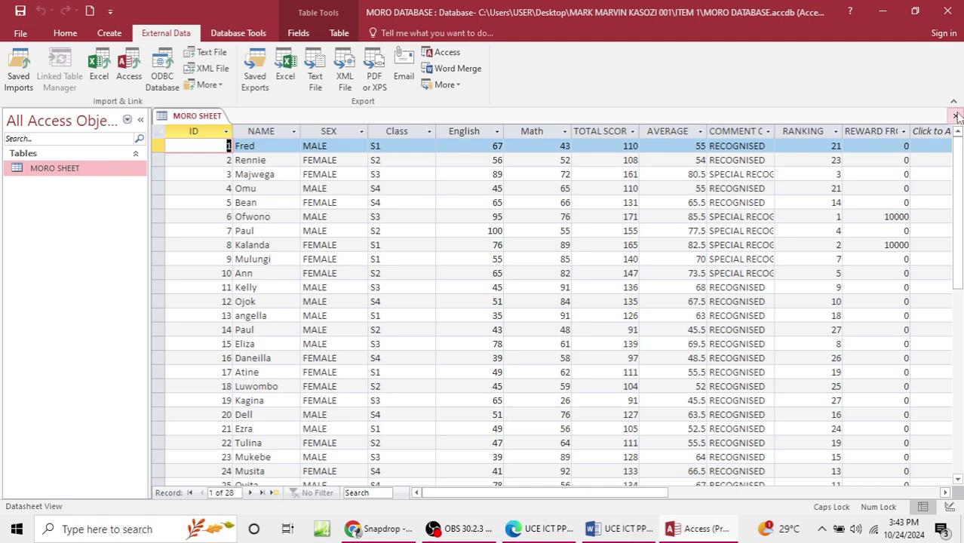
{"action": "left_click", "coordinate": [955, 115]}
Step: Start another Excel import using MORO SPREADSHEET COMPLETE.xlsx as the source
{"action": "left_click", "coordinate": [110, 33]}
{"action": "left_click", "coordinate": [156, 33]}
{"action": "left_click", "coordinate": [101, 68]}
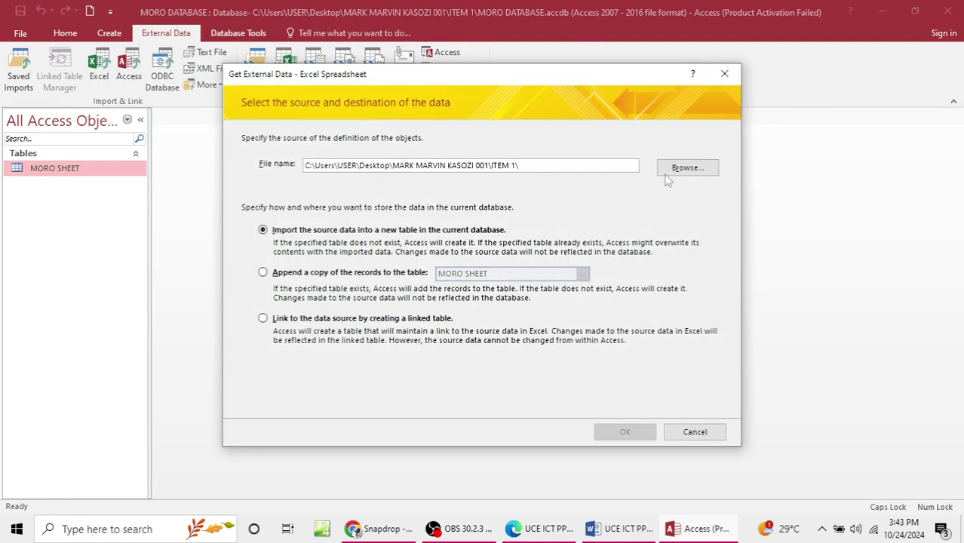
{"action": "left_click", "coordinate": [687, 167]}
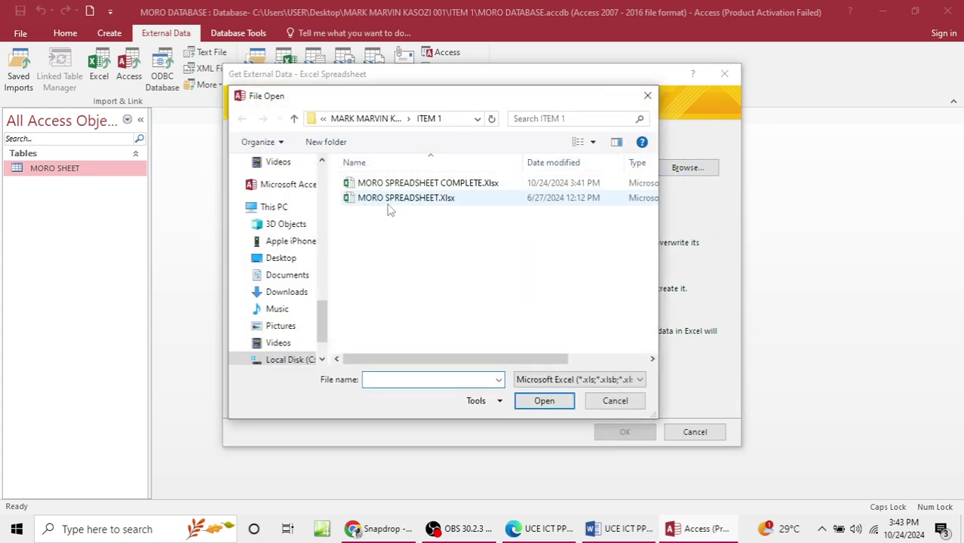
{"action": "left_click", "coordinate": [391, 198]}
{"action": "left_click", "coordinate": [409, 183]}
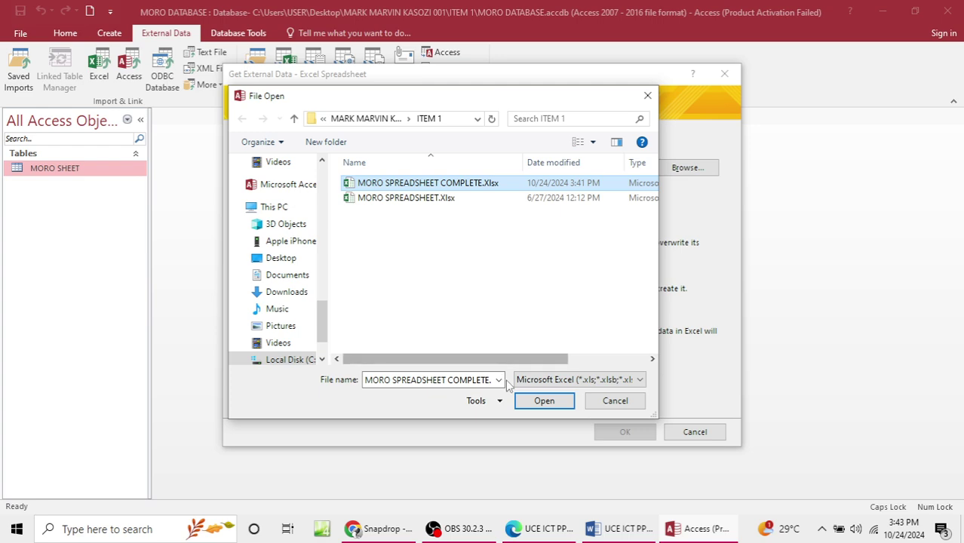
{"action": "left_click", "coordinate": [544, 400]}
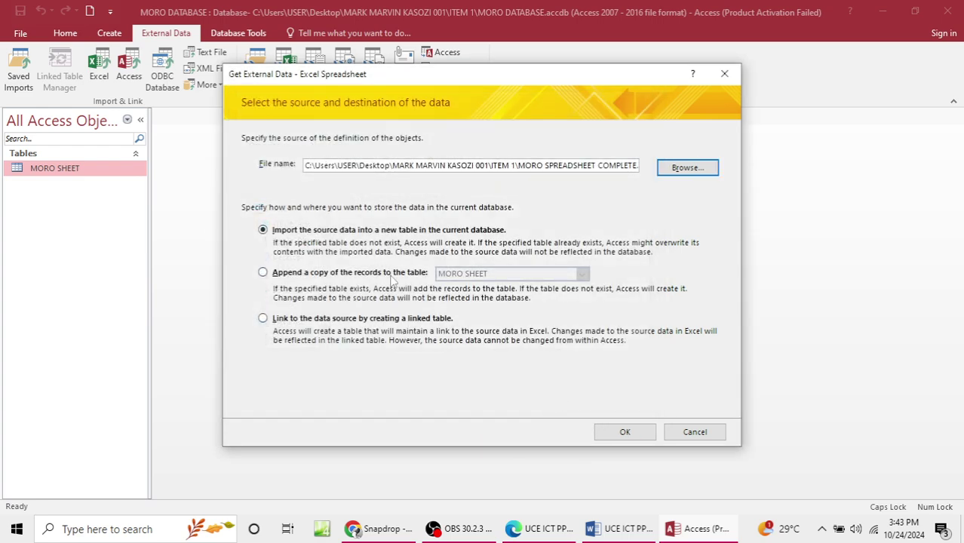
Step: Import MORO SHEET with headings and an automatic key into a new table named HM LIST OF FAME
{"action": "left_click", "coordinate": [626, 432]}
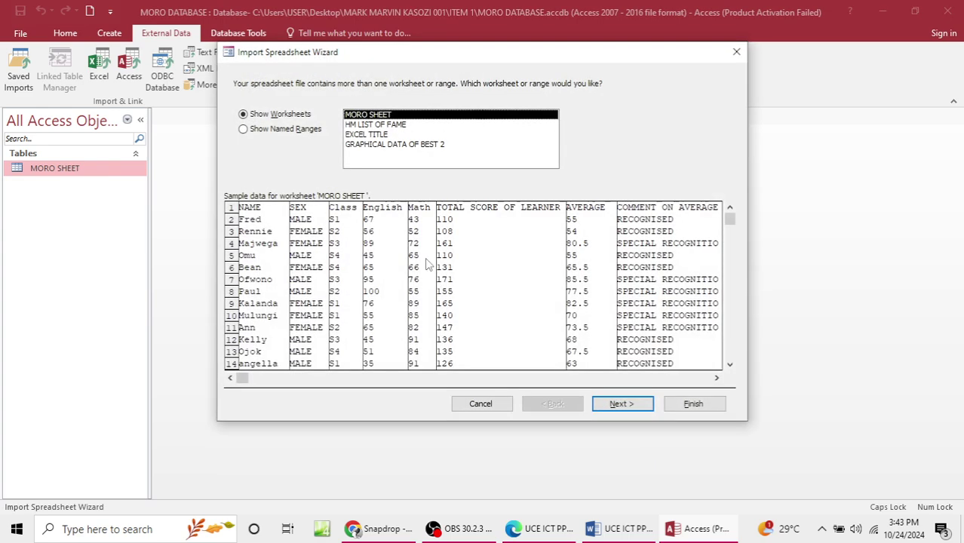
{"action": "left_click", "coordinate": [619, 405]}
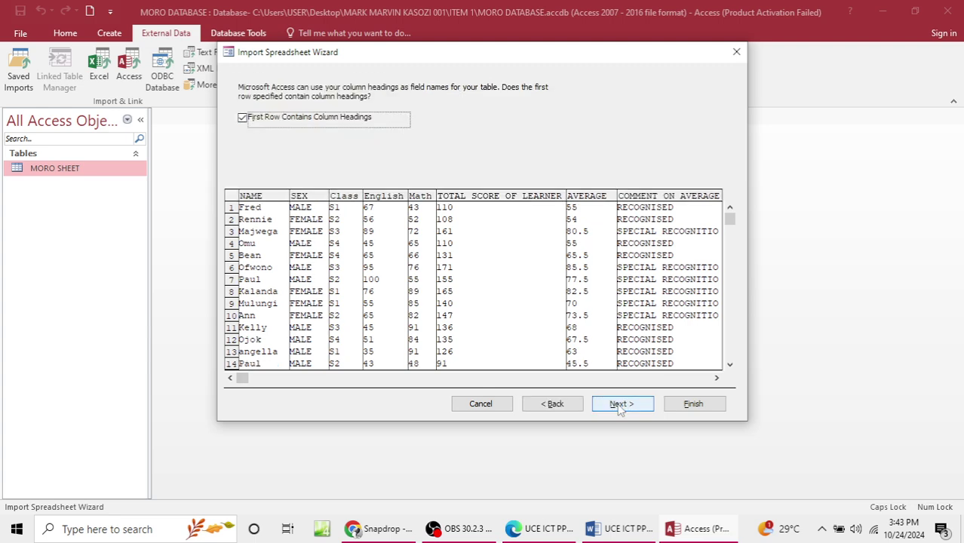
{"action": "left_click", "coordinate": [619, 406]}
{"action": "left_click", "coordinate": [617, 405]}
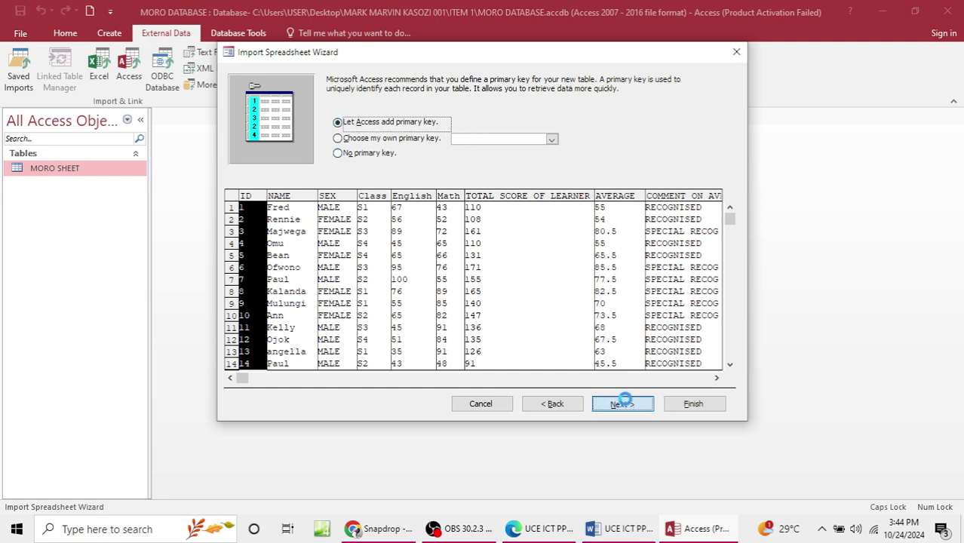
{"action": "left_click", "coordinate": [620, 404]}
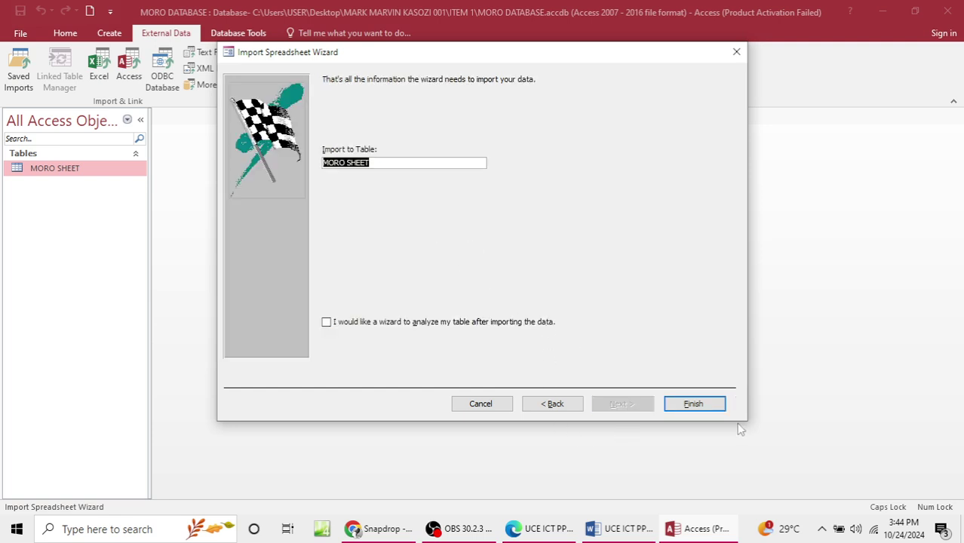
{"action": "left_click", "coordinate": [705, 405]}
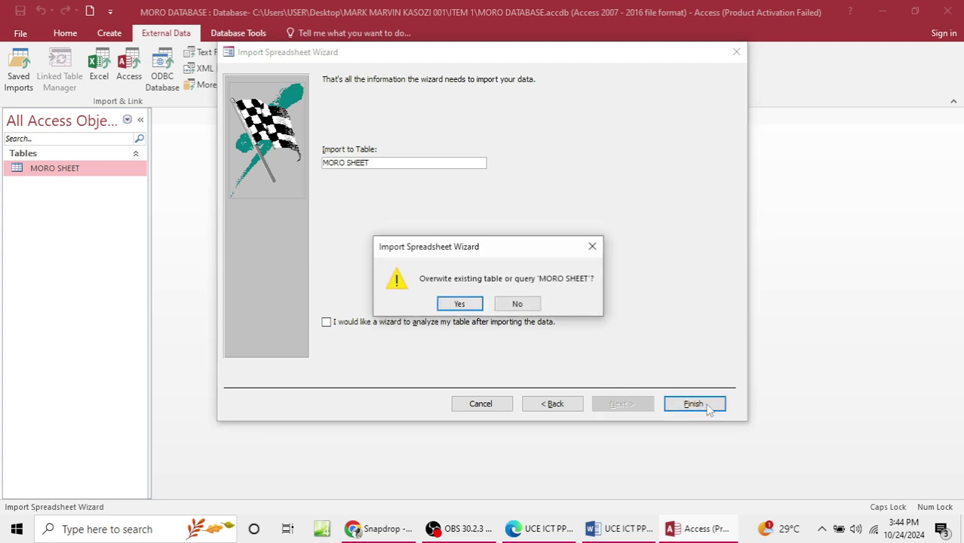
{"action": "left_click", "coordinate": [591, 249]}
{"action": "left_click", "coordinate": [380, 164]}
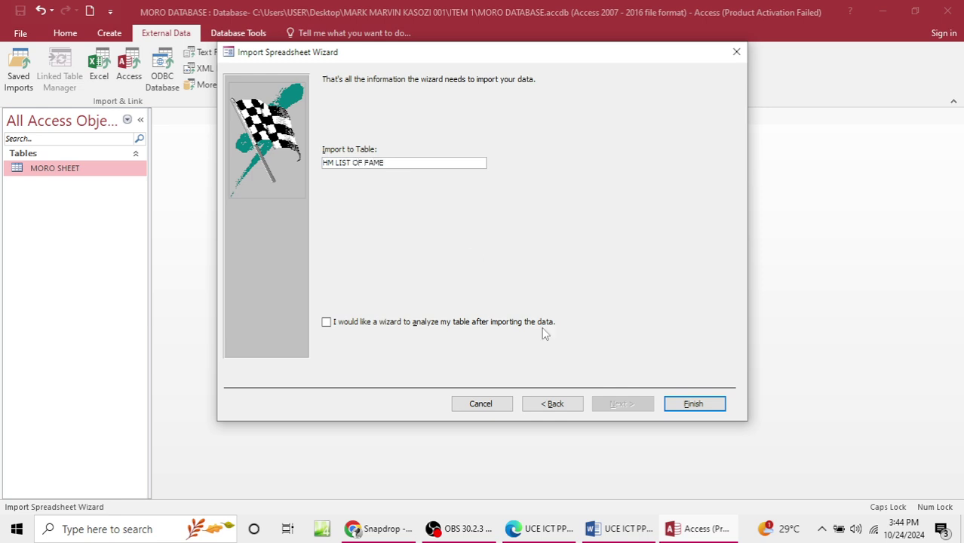
{"action": "left_click", "coordinate": [680, 403]}
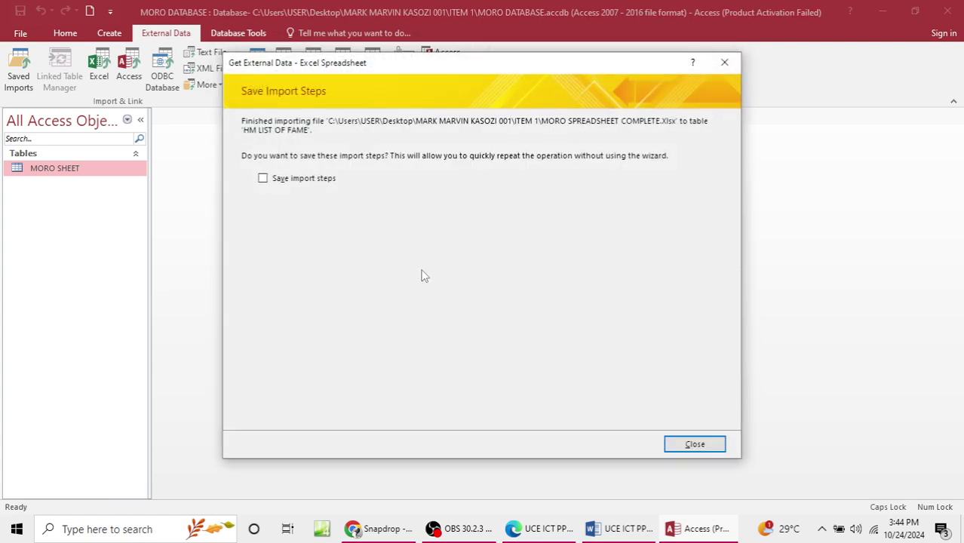
Step: Try to save the import steps, dismissing two name-already-in-use messages
{"action": "left_click", "coordinate": [316, 181]}
{"action": "left_click", "coordinate": [611, 443]}
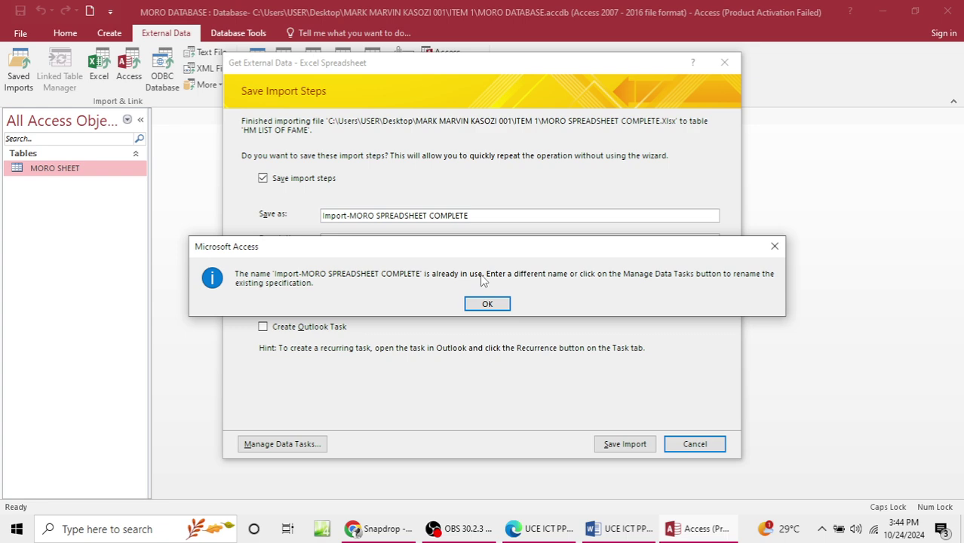
{"action": "left_click", "coordinate": [774, 248]}
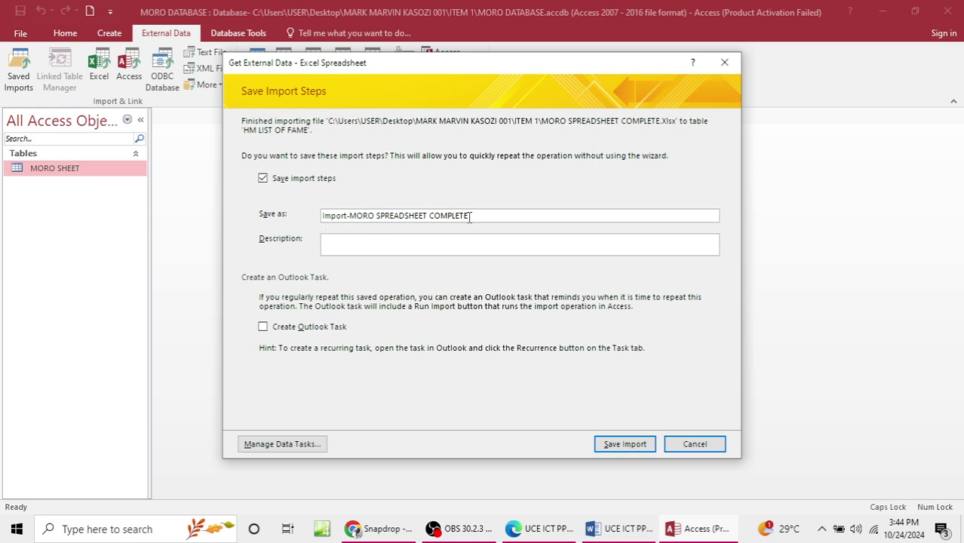
{"action": "left_click", "coordinate": [615, 435]}
{"action": "left_click", "coordinate": [502, 306]}
Step: Save the import steps, compare the HM LIST OF FAME table with MORO SHEET, then close Access
{"action": "left_click", "coordinate": [615, 443]}
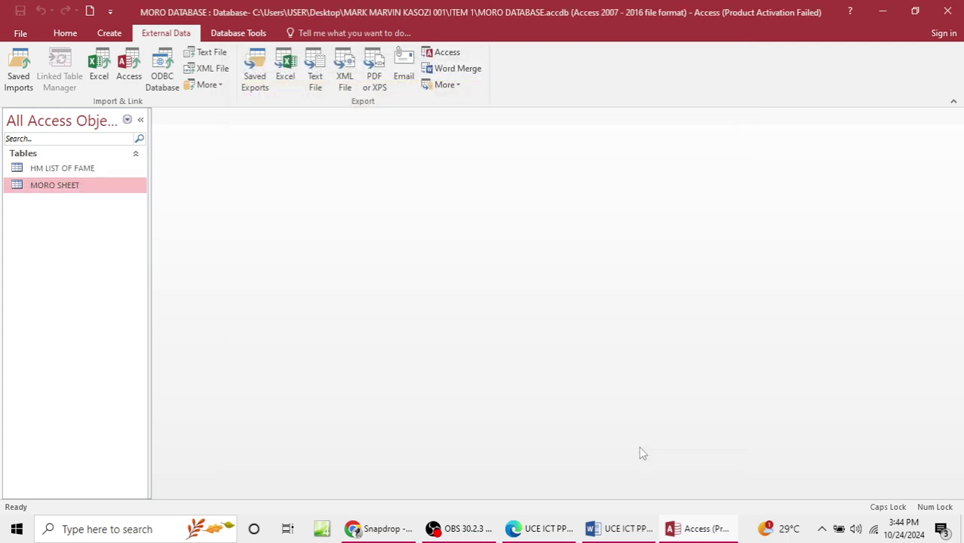
{"action": "double_click", "coordinate": [76, 172]}
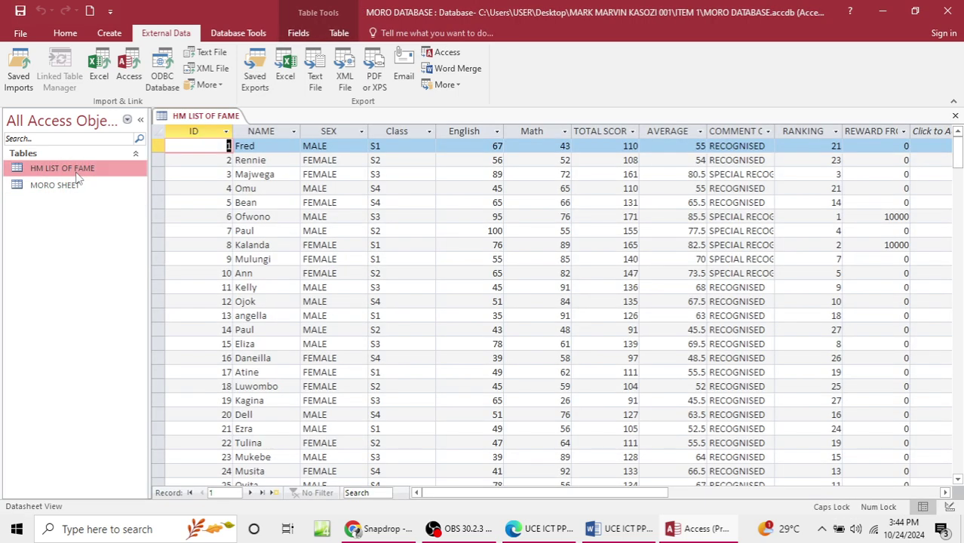
{"action": "double_click", "coordinate": [74, 187]}
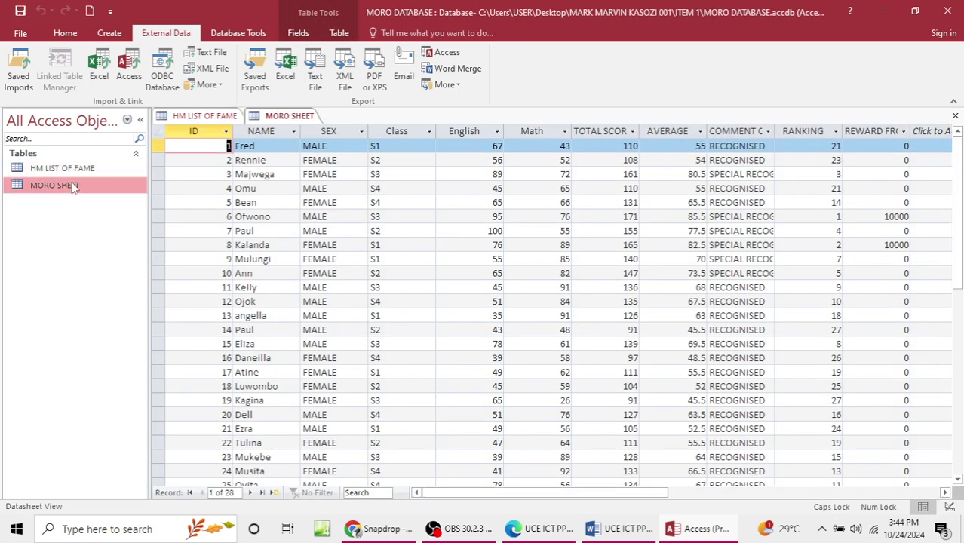
{"action": "double_click", "coordinate": [79, 171]}
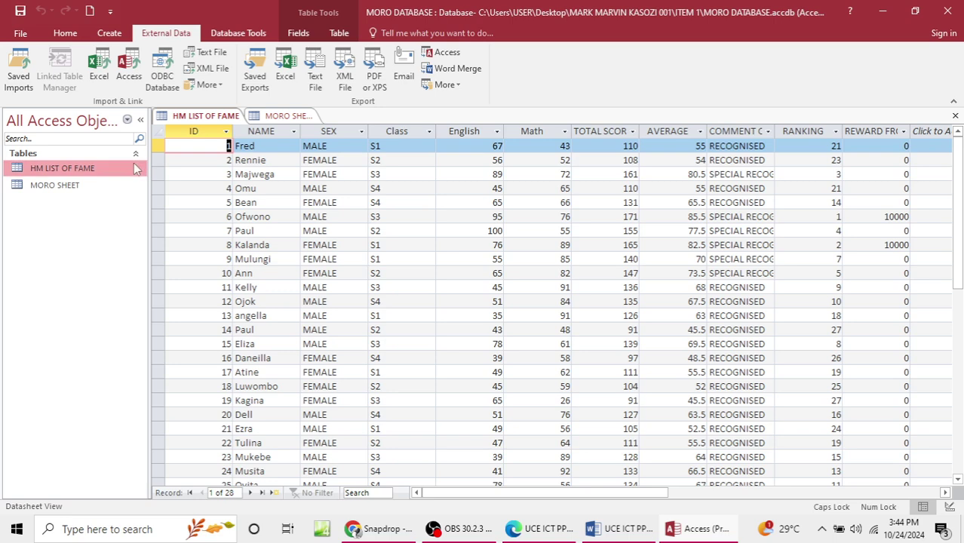
{"action": "scroll", "coordinate": [680, 246], "scroll_direction": "down", "scroll_amount": 6}
{"action": "scroll", "coordinate": [680, 245], "scroll_direction": "up", "scroll_amount": 6}
{"action": "scroll", "coordinate": [680, 245], "scroll_direction": "down", "scroll_amount": 5}
{"action": "scroll", "coordinate": [680, 245], "scroll_direction": "up", "scroll_amount": 5}
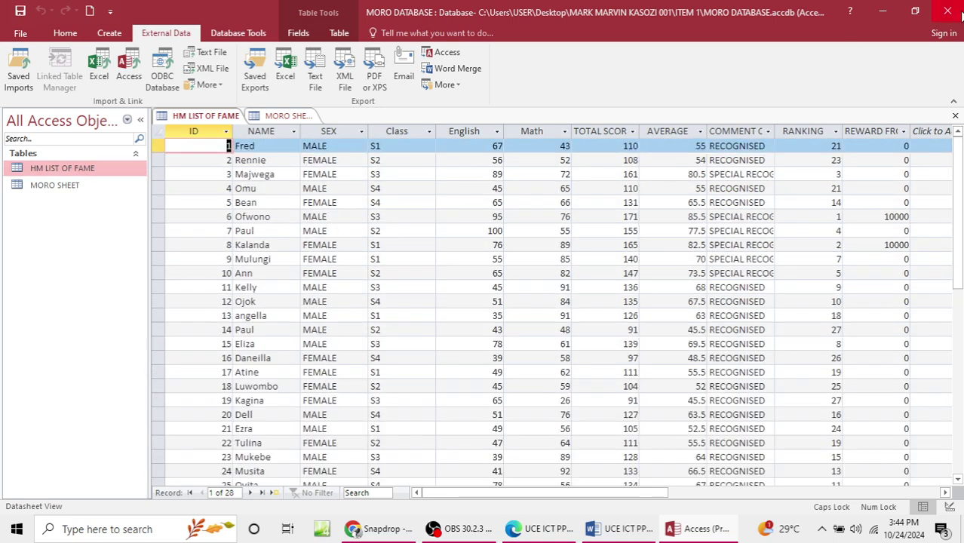
{"action": "left_click", "coordinate": [948, 12]}
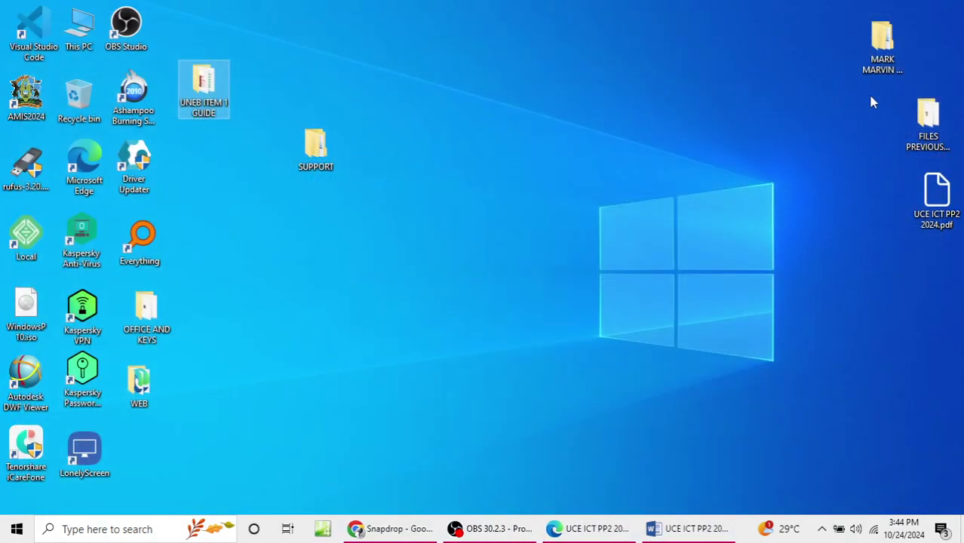
Step: Open MORO SPREADSHEET COMPLETE.xlsx from the ITEM 1 folder in Excel
{"action": "double_click", "coordinate": [884, 66]}
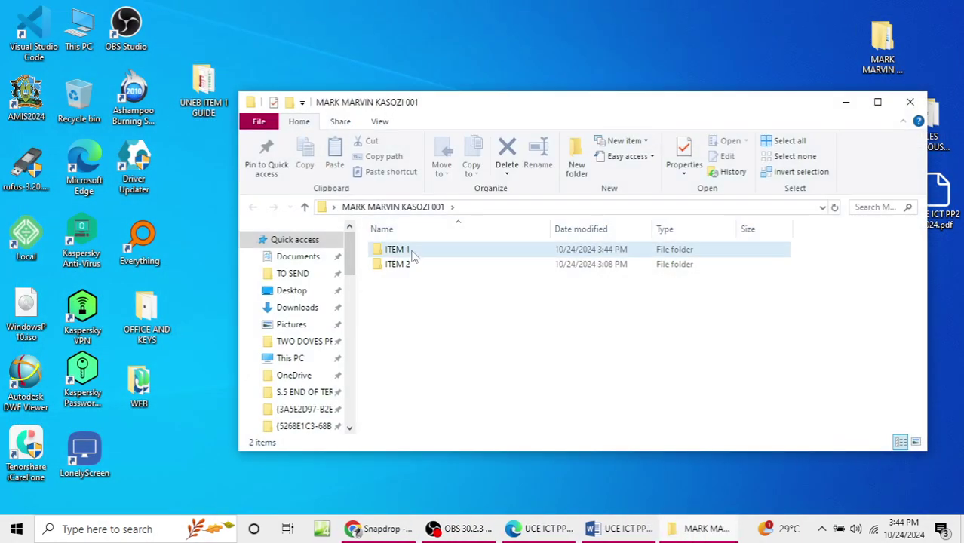
{"action": "double_click", "coordinate": [413, 255]}
{"action": "left_click", "coordinate": [473, 266]}
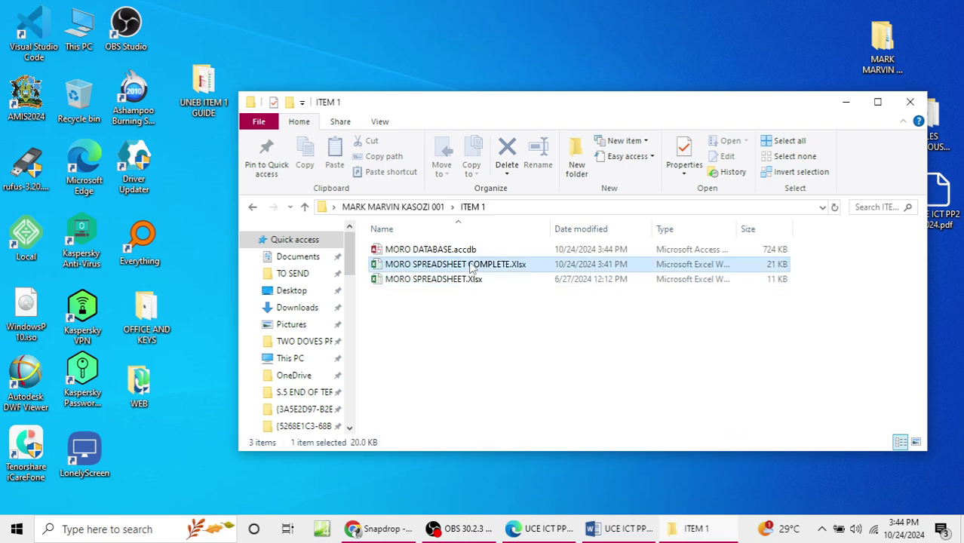
{"action": "double_click", "coordinate": [471, 265]}
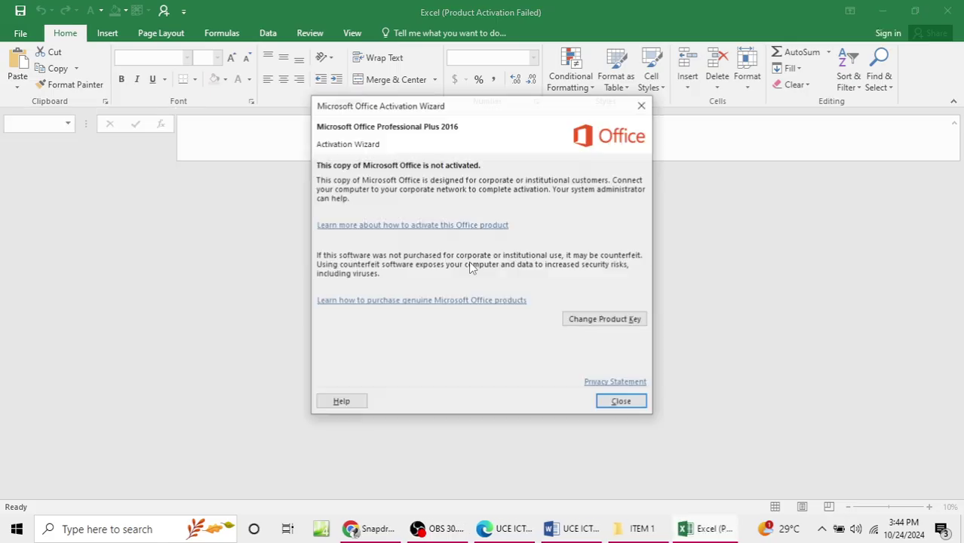
{"action": "left_click", "coordinate": [624, 402]}
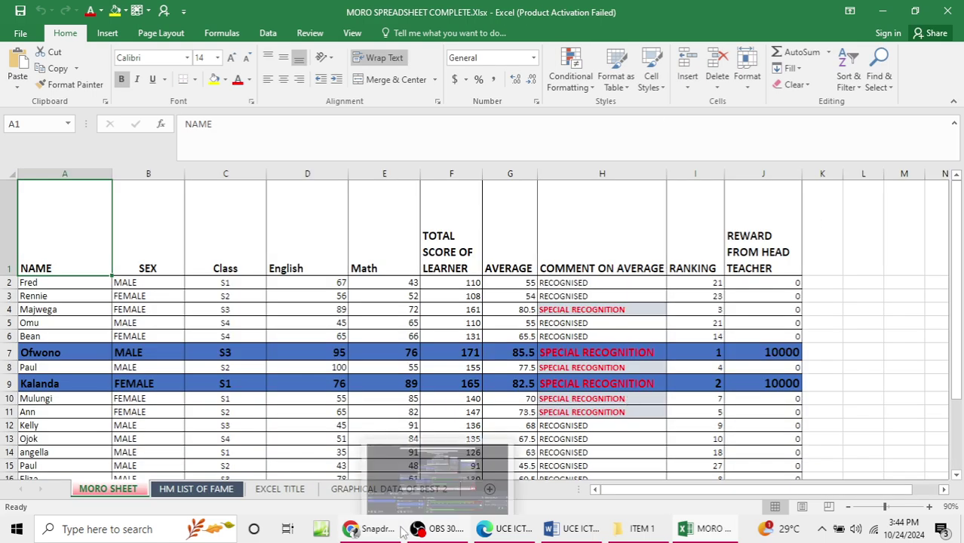
Step: Review the two-learner table on the HM LIST OF FAME sheet, then close Excel
{"action": "left_click", "coordinate": [196, 489]}
{"action": "left_click_drag", "start_coordinate": [181, 368], "coordinate": [133, 366]}
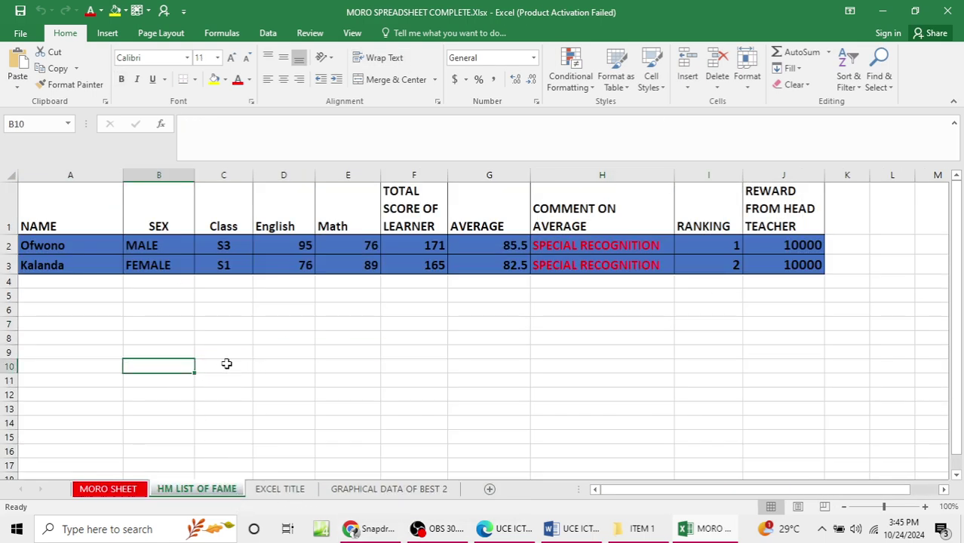
{"action": "left_click", "coordinate": [228, 292]}
{"action": "left_click", "coordinate": [45, 207]}
{"action": "left_click_drag", "start_coordinate": [44, 183], "coordinate": [822, 266]}
{"action": "scroll", "coordinate": [432, 418], "scroll_direction": "down", "scroll_amount": 4}
{"action": "scroll", "coordinate": [377, 453], "scroll_direction": "up", "scroll_amount": 4}
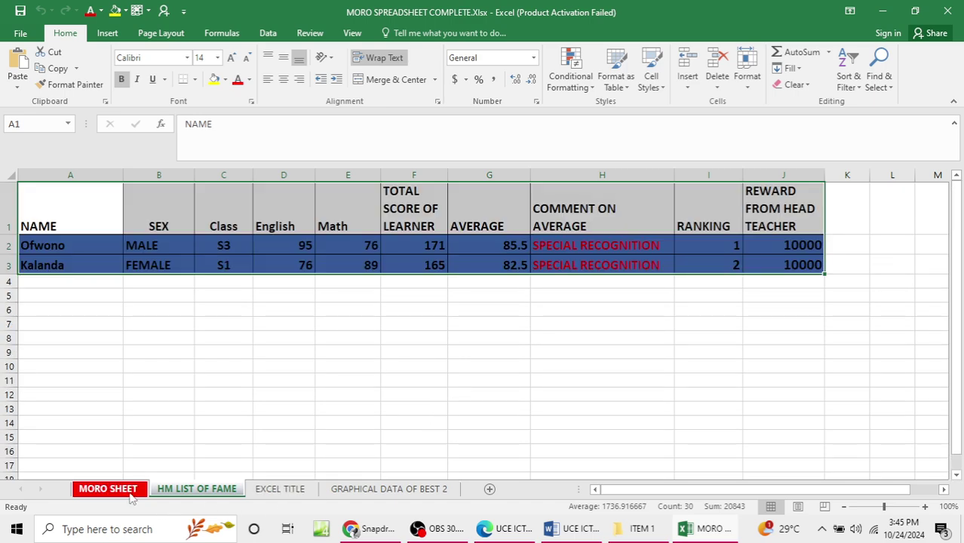
{"action": "left_click", "coordinate": [113, 489]}
{"action": "left_click", "coordinate": [192, 489]}
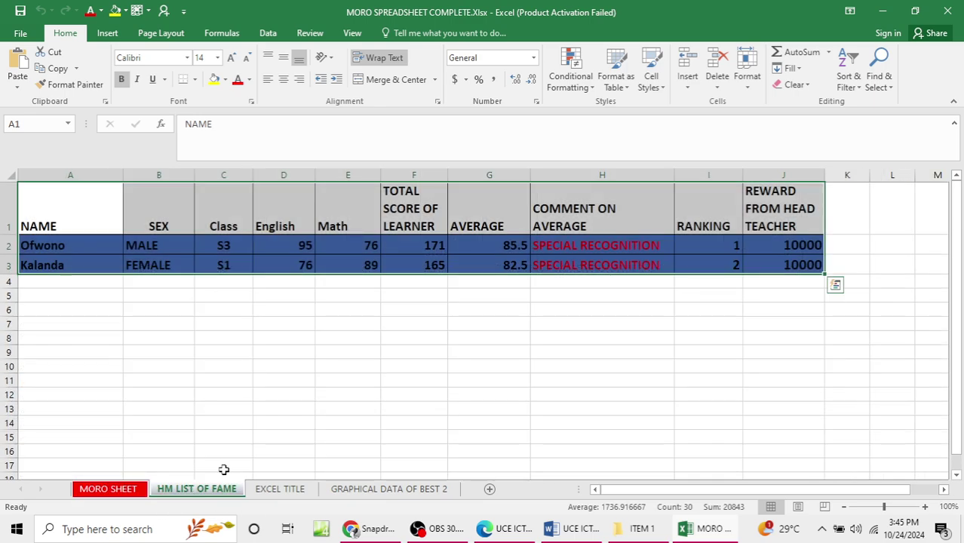
{"action": "left_click", "coordinate": [916, 11]}
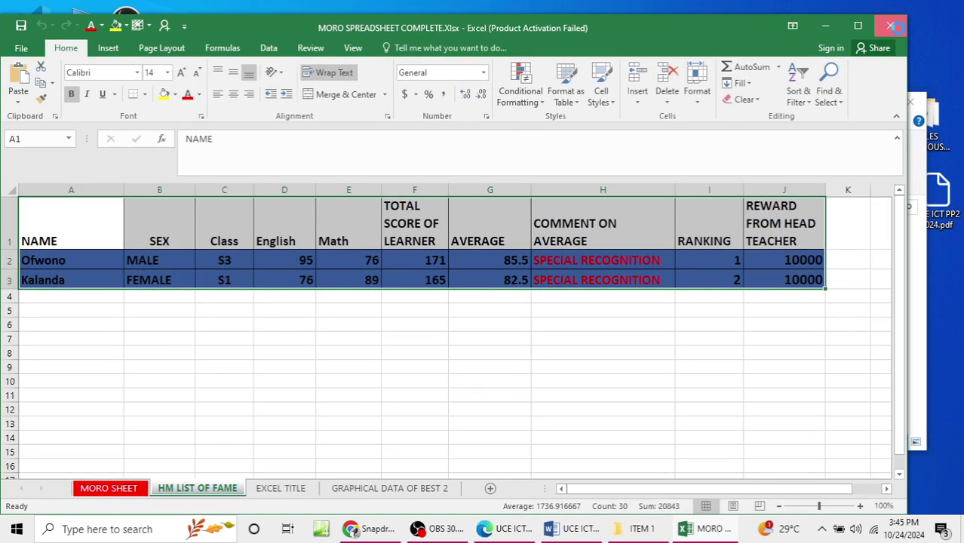
{"action": "left_click", "coordinate": [890, 29]}
Step: Open MORO DATABASE and delete the old HM LIST OF FAME table
{"action": "double_click", "coordinate": [415, 252]}
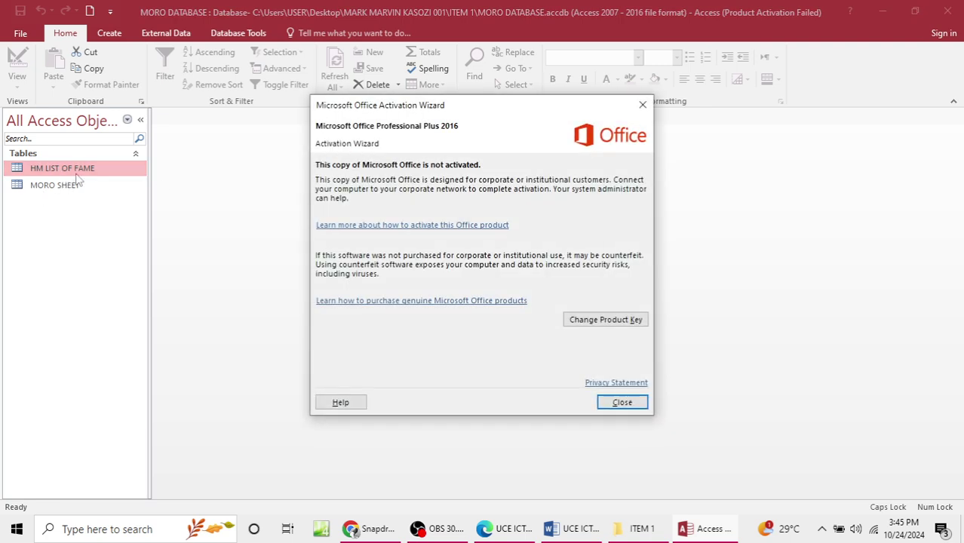
{"action": "left_click", "coordinate": [643, 105]}
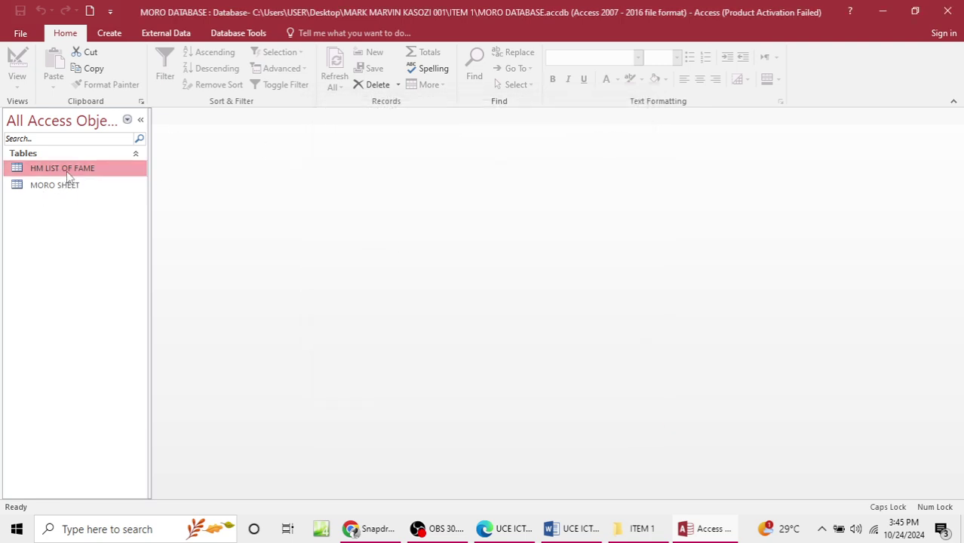
{"action": "key", "text": "Delete"}
{"action": "left_click", "coordinate": [427, 309]}
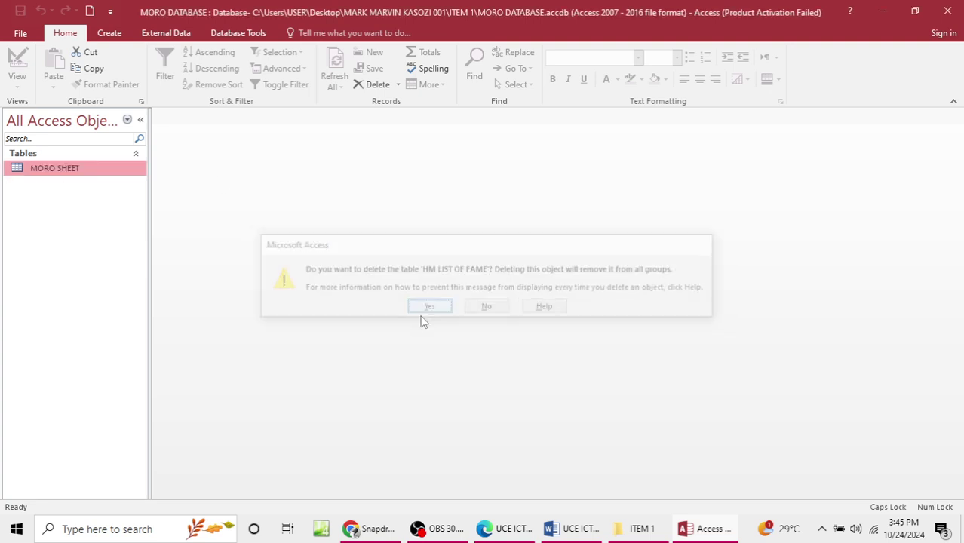
Step: Start an Excel import of MORO SPREADSHEET COMPLETE.xlsx from ITEM 1 into a new table
{"action": "left_click", "coordinate": [166, 33]}
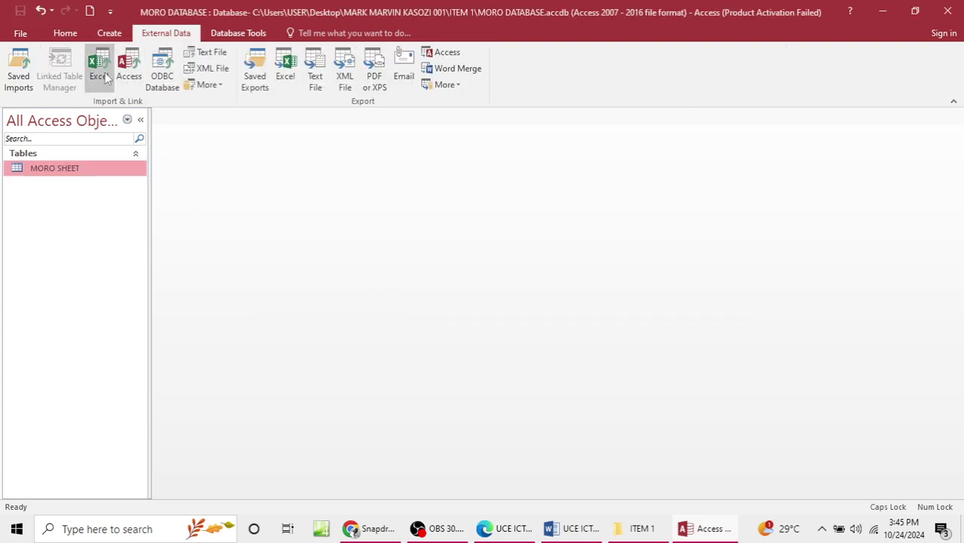
{"action": "left_click", "coordinate": [102, 71]}
{"action": "left_click", "coordinate": [687, 167]}
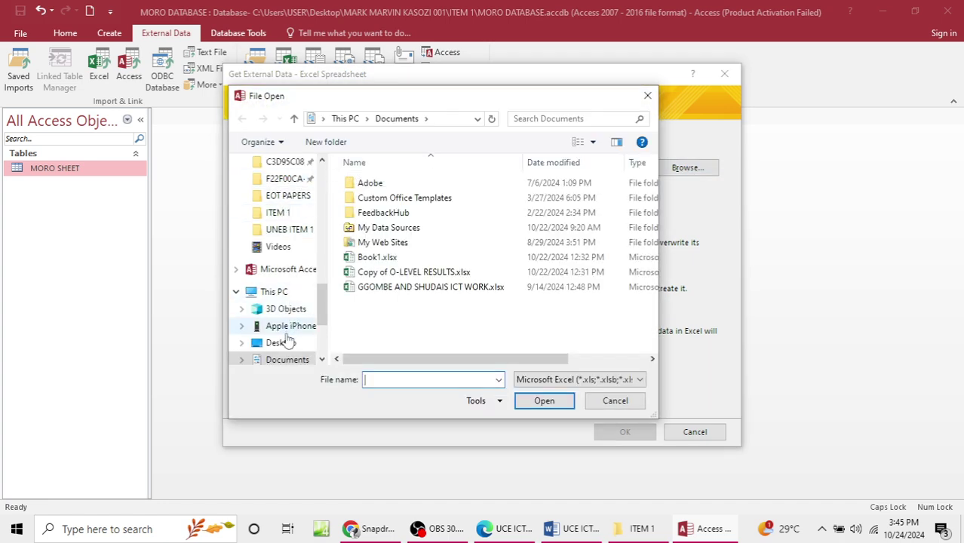
{"action": "left_click", "coordinate": [281, 343]}
{"action": "double_click", "coordinate": [457, 200]}
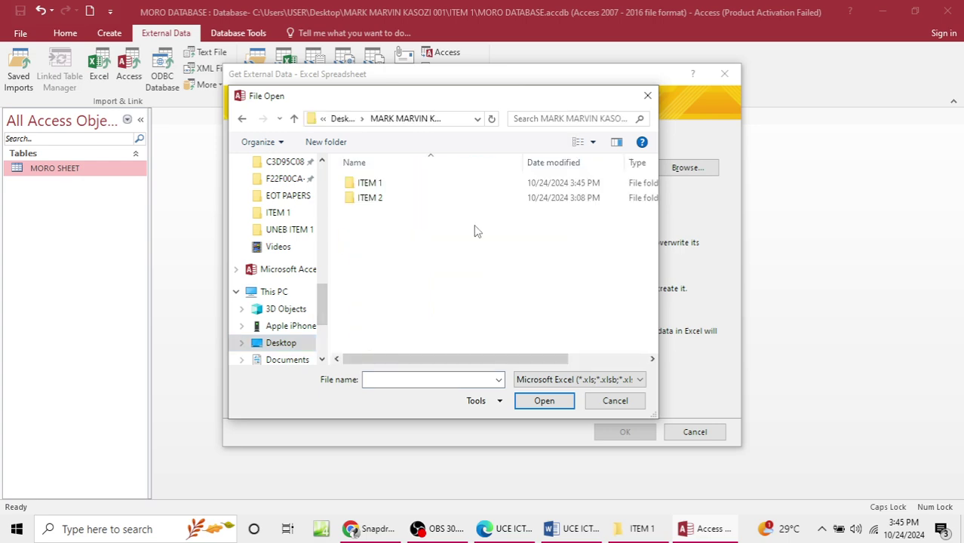
{"action": "double_click", "coordinate": [368, 183]}
{"action": "left_click", "coordinate": [423, 183]}
{"action": "left_click", "coordinate": [544, 401]}
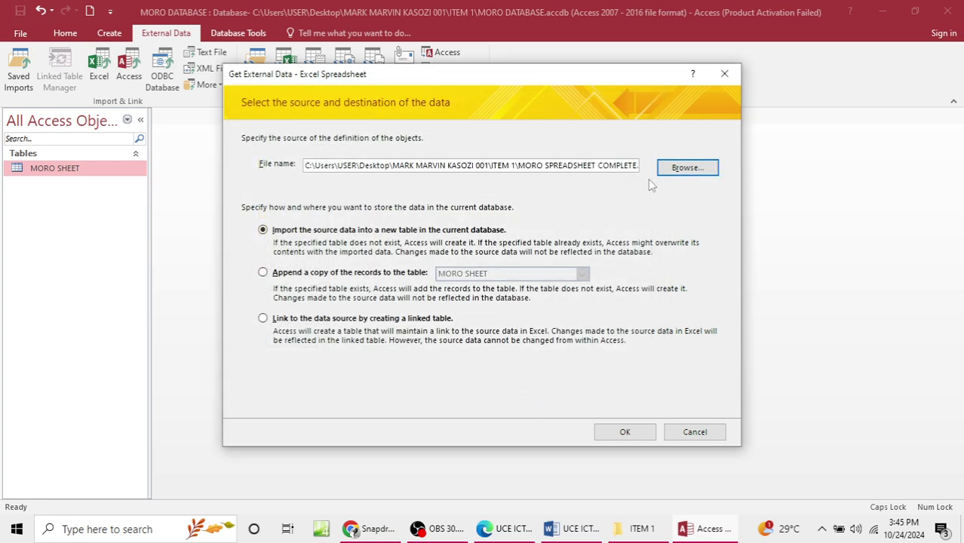
{"action": "left_click", "coordinate": [645, 431]}
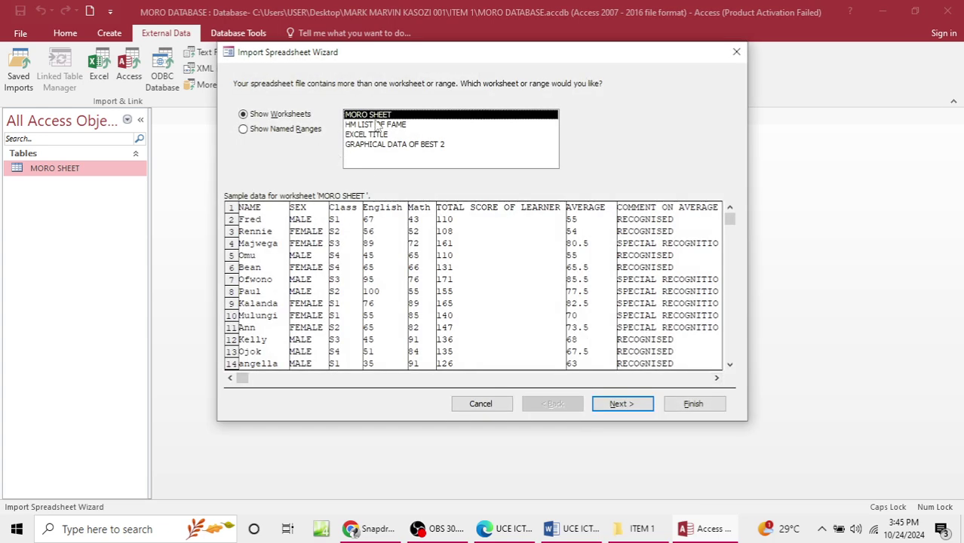
Step: Import the HM LIST OF FAME worksheet with first-row headings and an Access-added primary key
{"action": "left_click", "coordinate": [377, 125]}
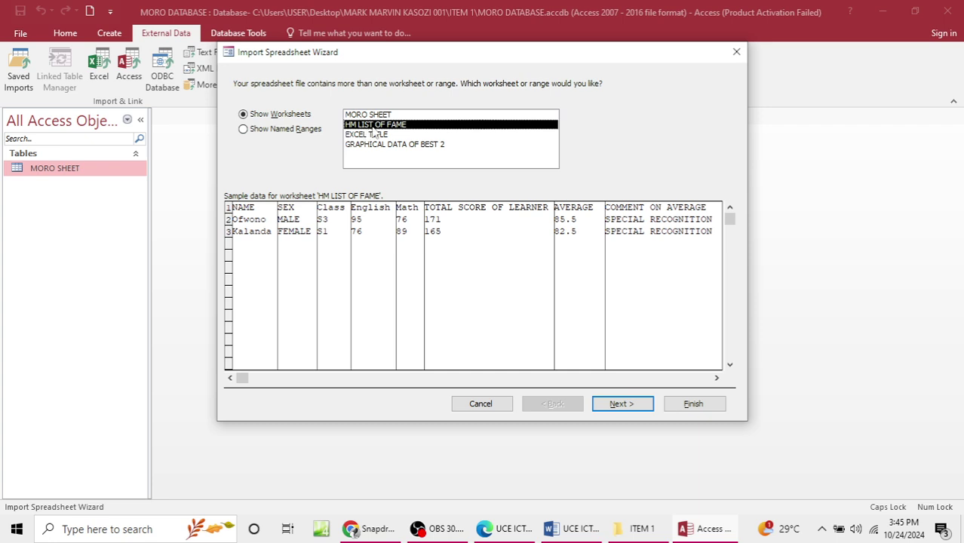
{"action": "left_click", "coordinate": [618, 404]}
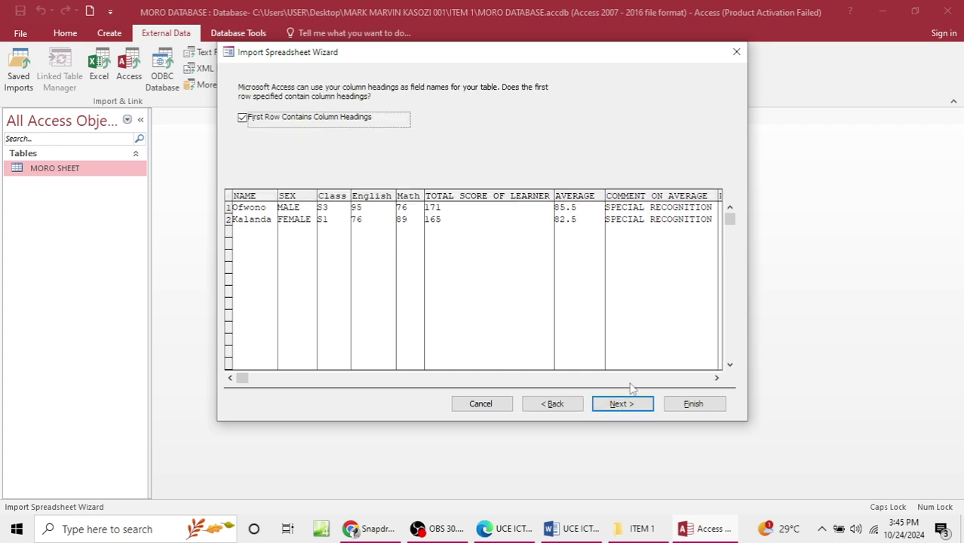
{"action": "left_click", "coordinate": [637, 405]}
{"action": "left_click", "coordinate": [638, 409]}
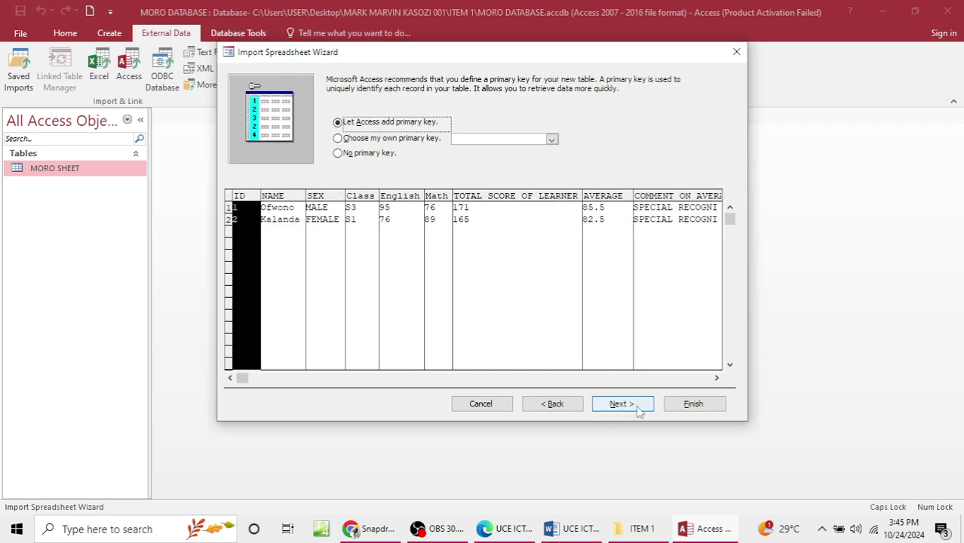
{"action": "left_click", "coordinate": [622, 405]}
{"action": "left_click", "coordinate": [689, 404]}
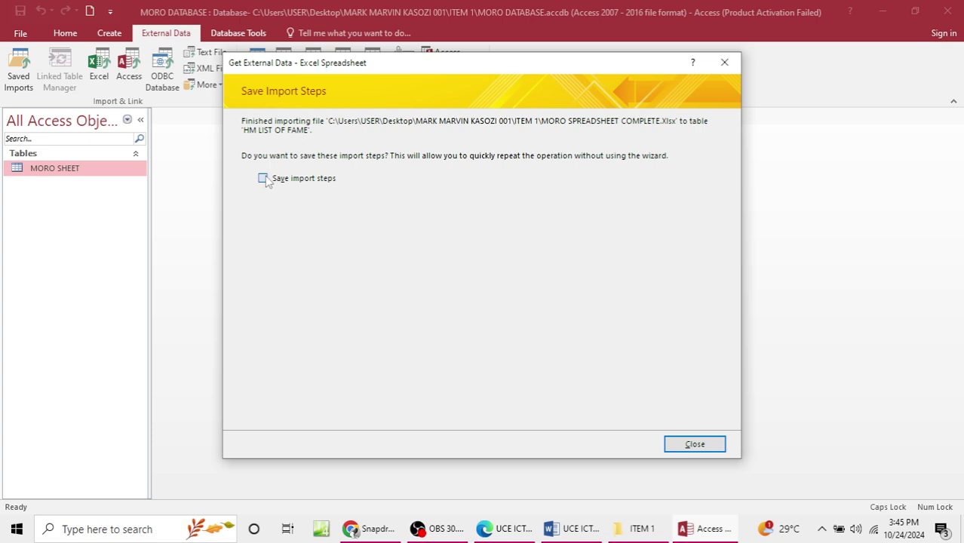
Step: Close the import wizard without saving the import steps
{"action": "left_click", "coordinate": [263, 178]}
{"action": "left_click", "coordinate": [638, 444]}
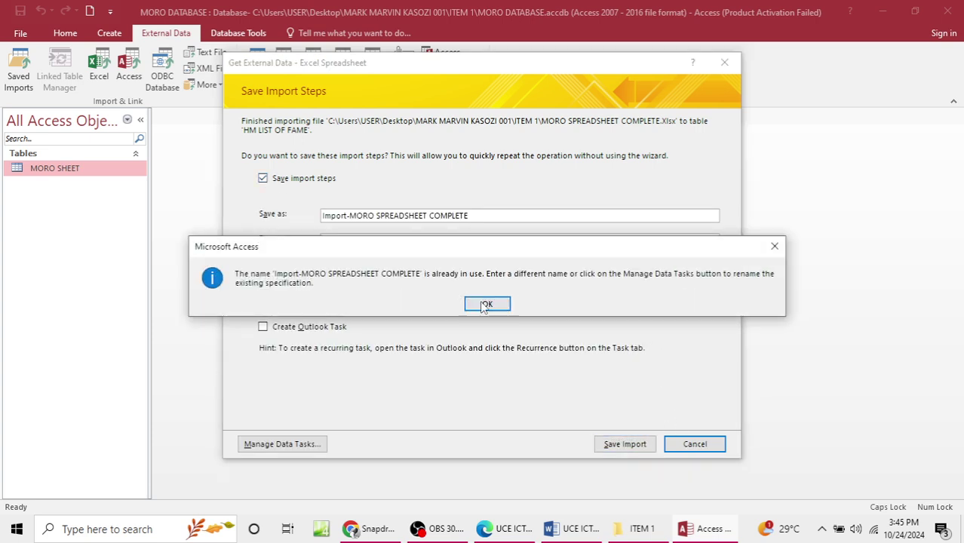
{"action": "left_click", "coordinate": [484, 304]}
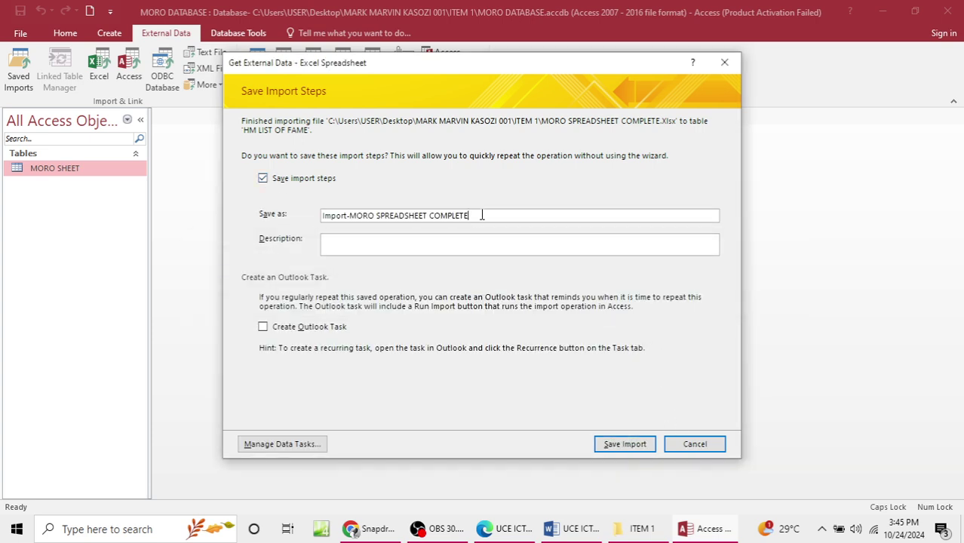
{"action": "left_click", "coordinate": [262, 178]}
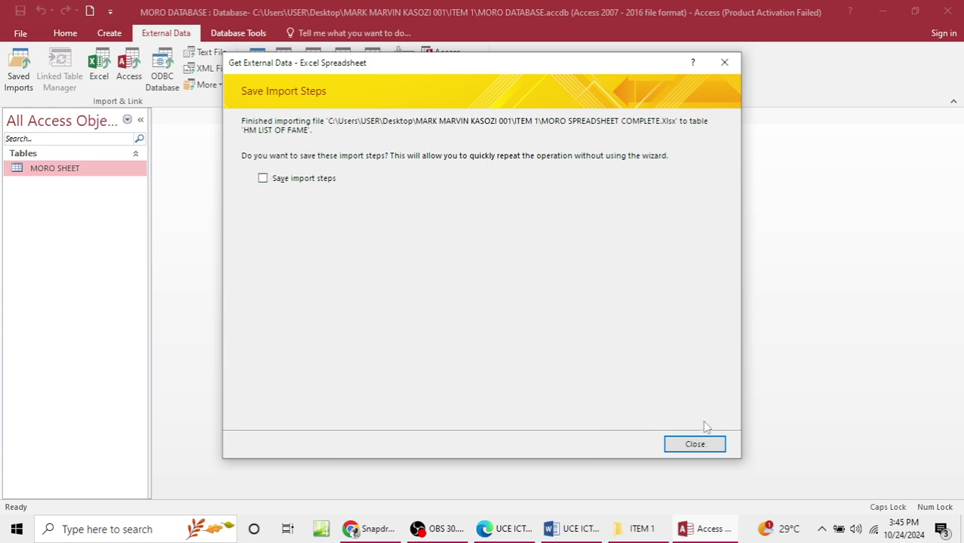
{"action": "left_click", "coordinate": [695, 444]}
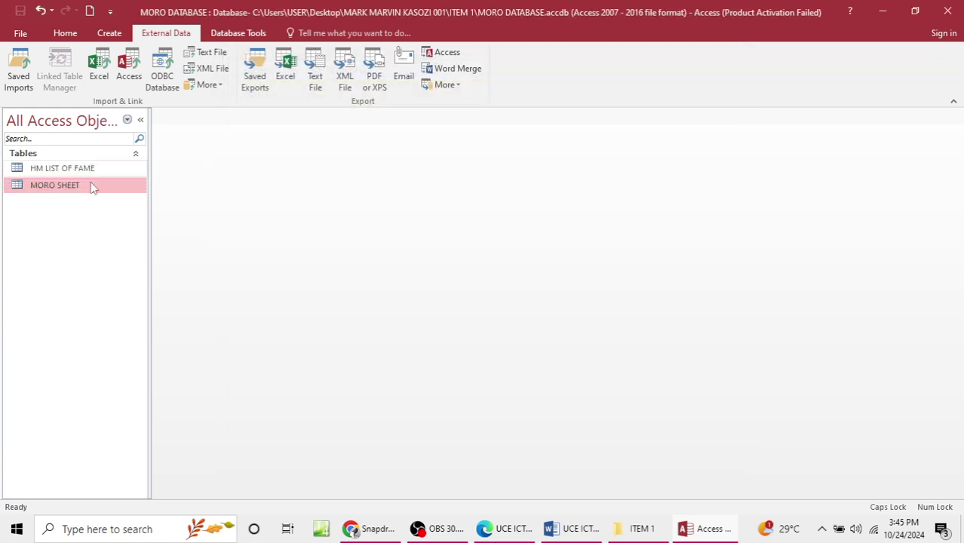
{"action": "left_click", "coordinate": [73, 173]}
{"action": "double_click", "coordinate": [73, 173]}
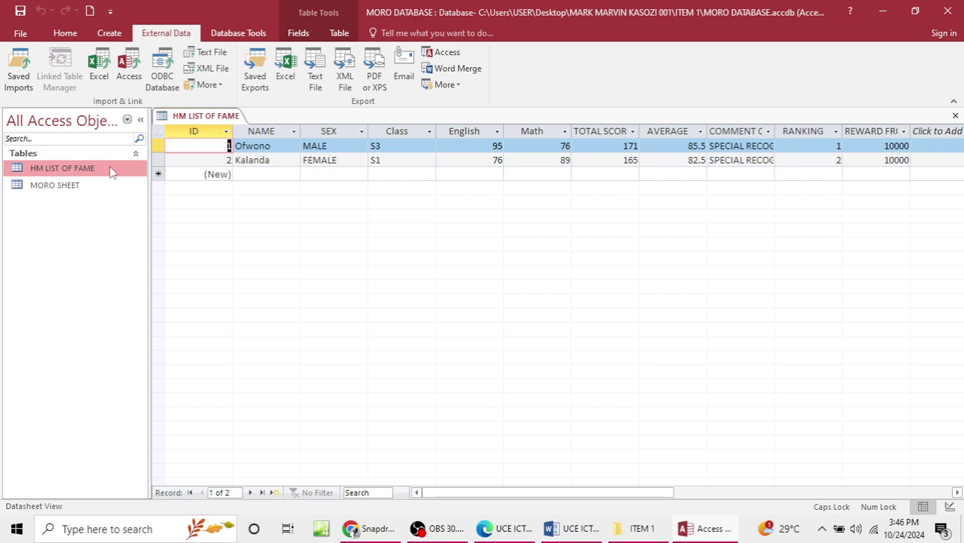
{"action": "double_click", "coordinate": [83, 190]}
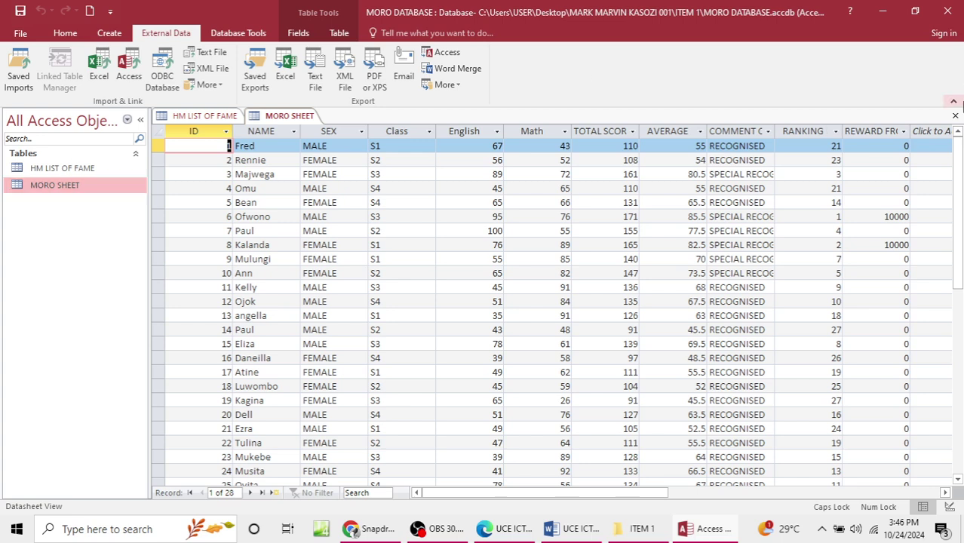
{"action": "left_click", "coordinate": [956, 116]}
{"action": "left_click", "coordinate": [956, 116]}
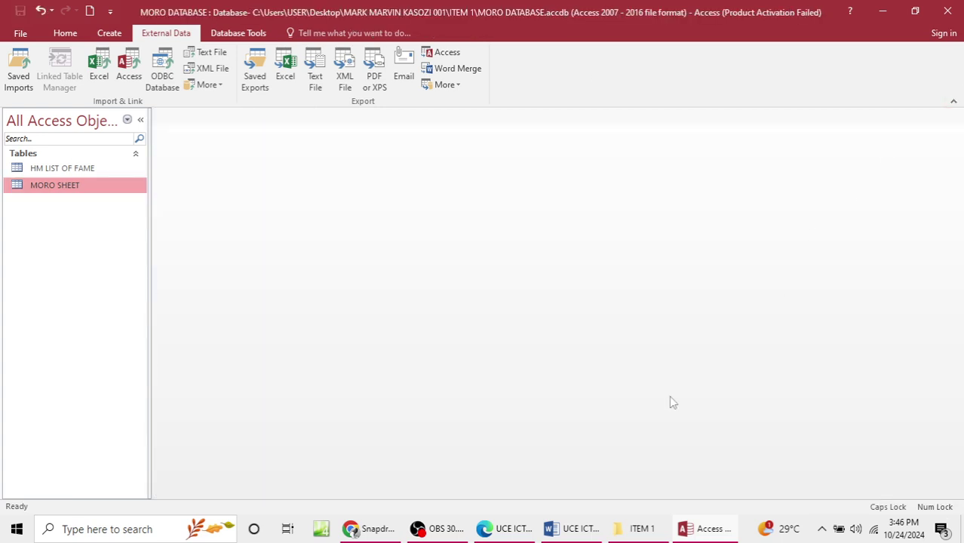
{"action": "left_click", "coordinate": [573, 528]}
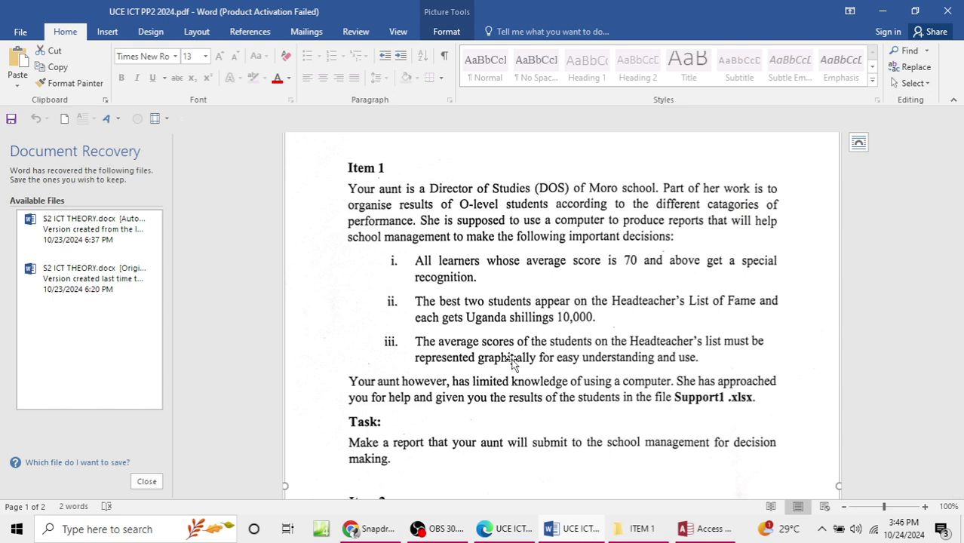
{"action": "left_click", "coordinate": [883, 11]}
Step: Start a new query design based on the MORO SHEET table
{"action": "left_click", "coordinate": [109, 32]}
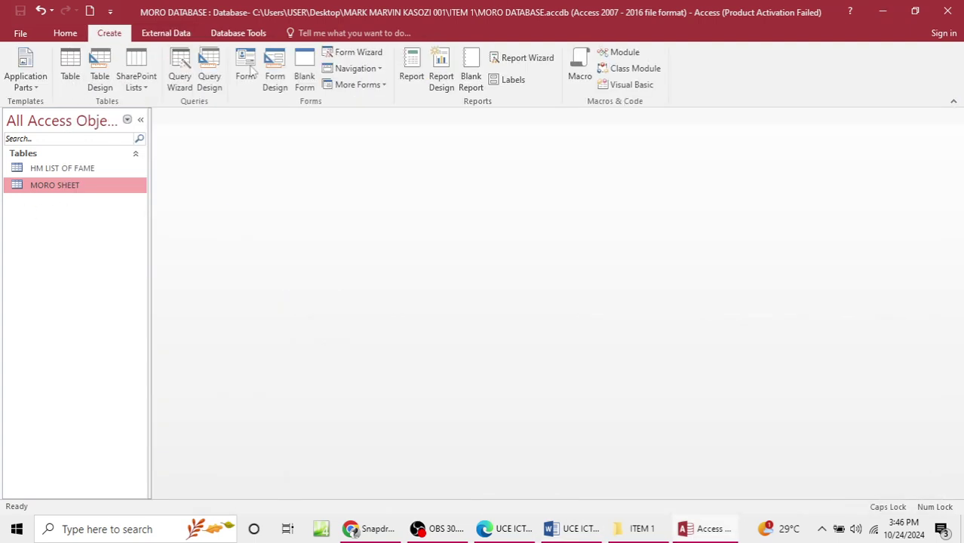
{"action": "left_click", "coordinate": [208, 78]}
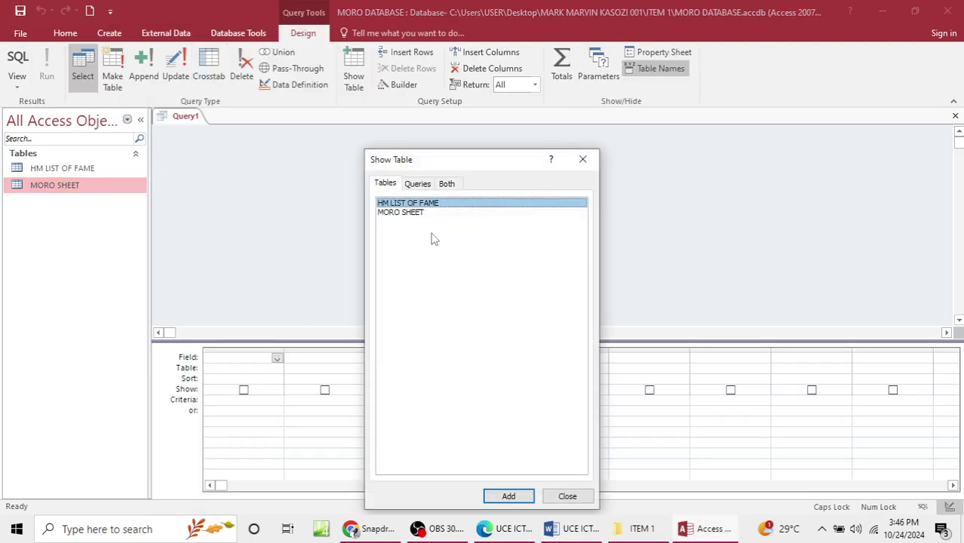
{"action": "left_click", "coordinate": [410, 214]}
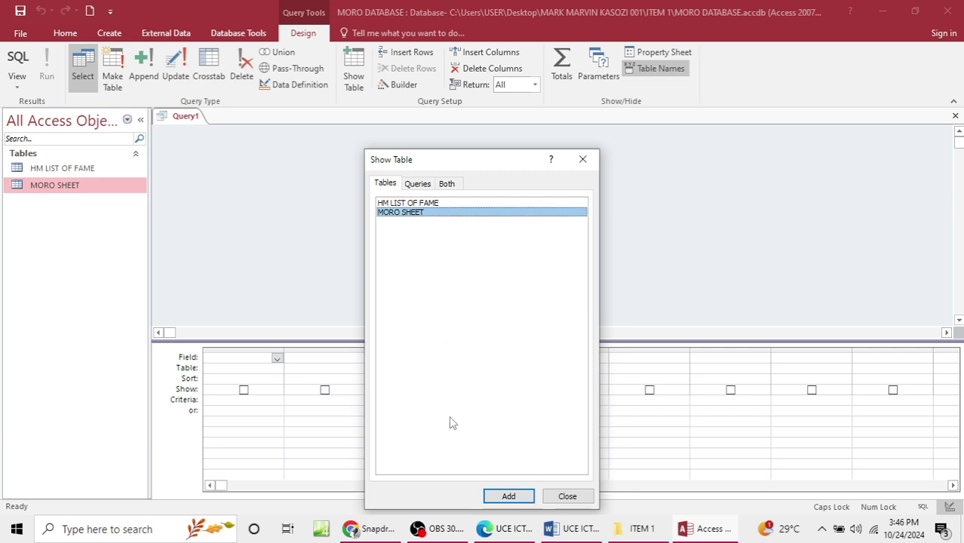
{"action": "left_click", "coordinate": [508, 496]}
{"action": "left_click", "coordinate": [566, 496]}
Step: Add the MORO SHEET fields, ID through RANKING, to the query grid
{"action": "left_click", "coordinate": [226, 174]}
{"action": "double_click", "coordinate": [226, 174]}
{"action": "double_click", "coordinate": [219, 186]}
{"action": "double_click", "coordinate": [217, 199]}
{"action": "double_click", "coordinate": [217, 212]}
{"action": "double_click", "coordinate": [222, 225]}
{"action": "left_click", "coordinate": [279, 227]}
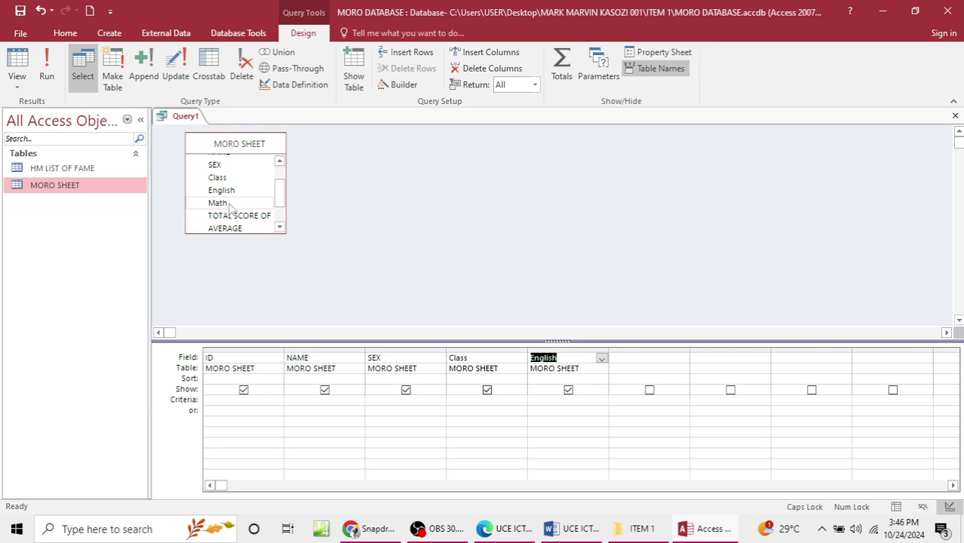
{"action": "double_click", "coordinate": [219, 203]}
{"action": "double_click", "coordinate": [230, 220]}
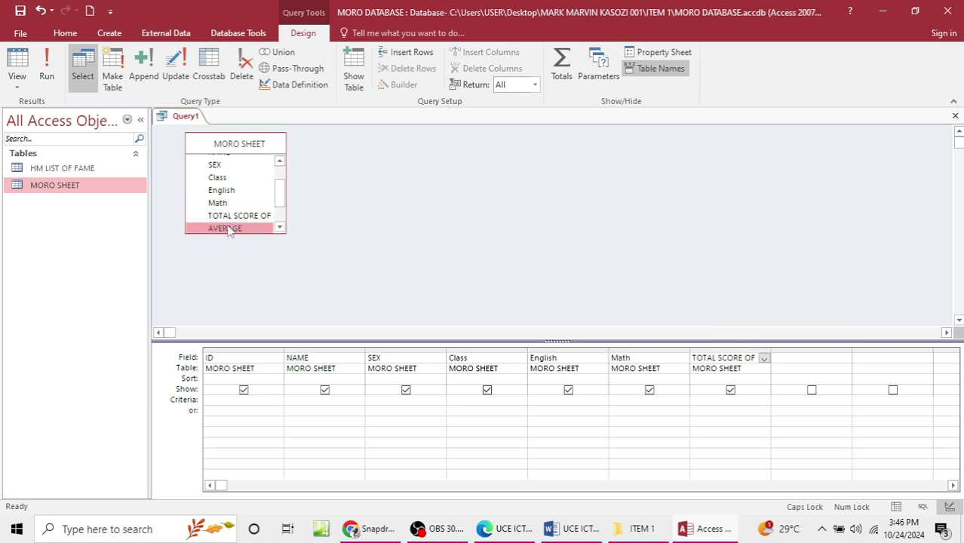
{"action": "double_click", "coordinate": [230, 228]}
{"action": "left_click", "coordinate": [279, 226]}
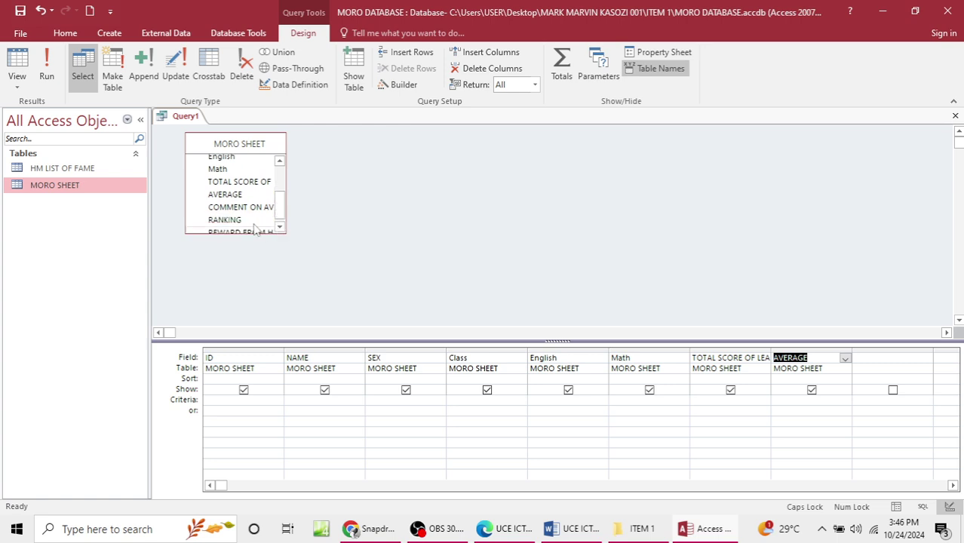
{"action": "double_click", "coordinate": [237, 206]}
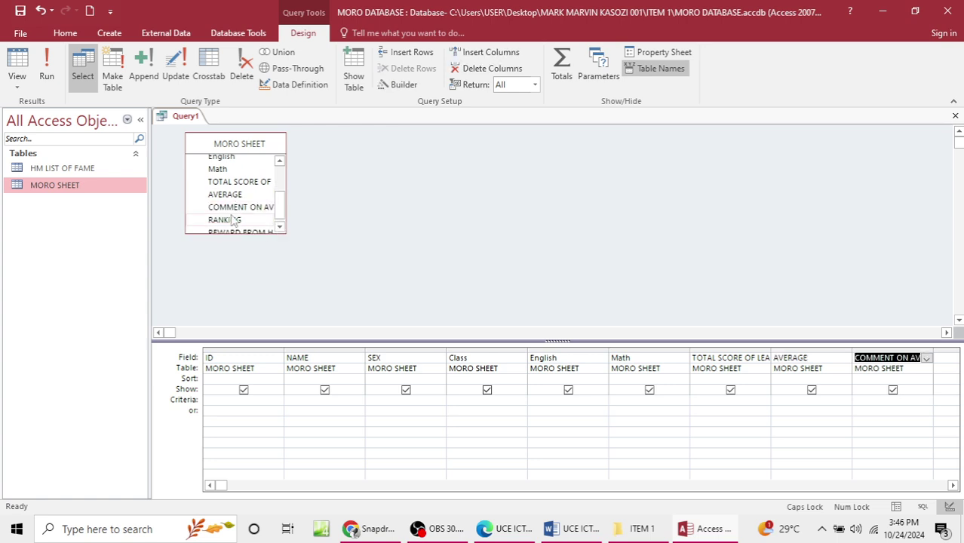
{"action": "left_click", "coordinate": [232, 220]}
{"action": "double_click", "coordinate": [232, 220]}
{"action": "double_click", "coordinate": [255, 229]}
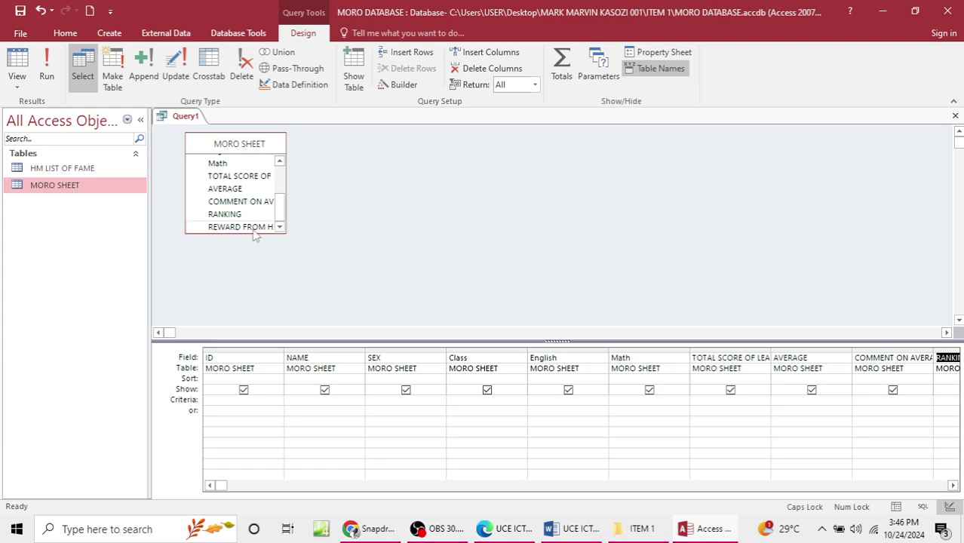
Step: Filter SEX to male learners, run the query, and save it as MALE LEARNERS OLEVEL
{"action": "left_click", "coordinate": [406, 390]}
{"action": "left_click", "coordinate": [412, 407]}
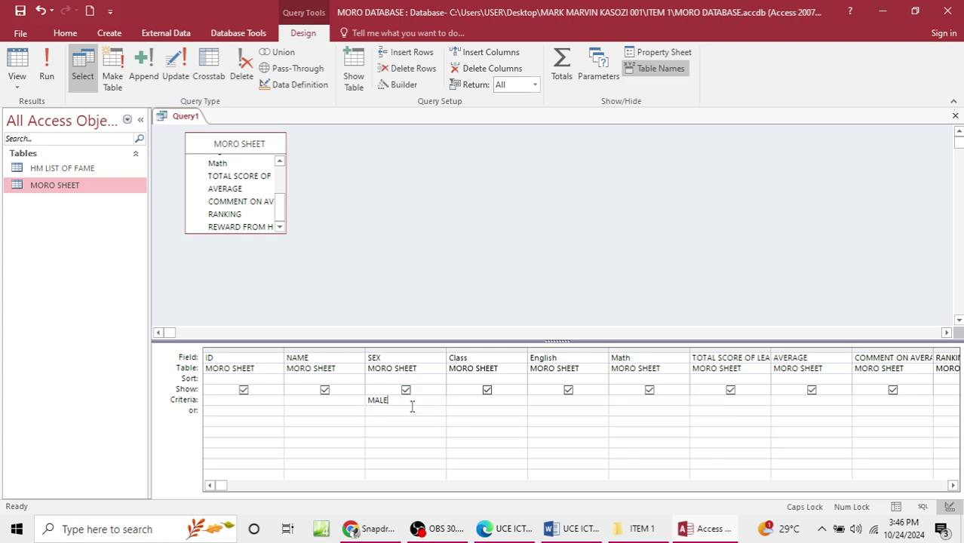
{"action": "left_click", "coordinate": [62, 82]}
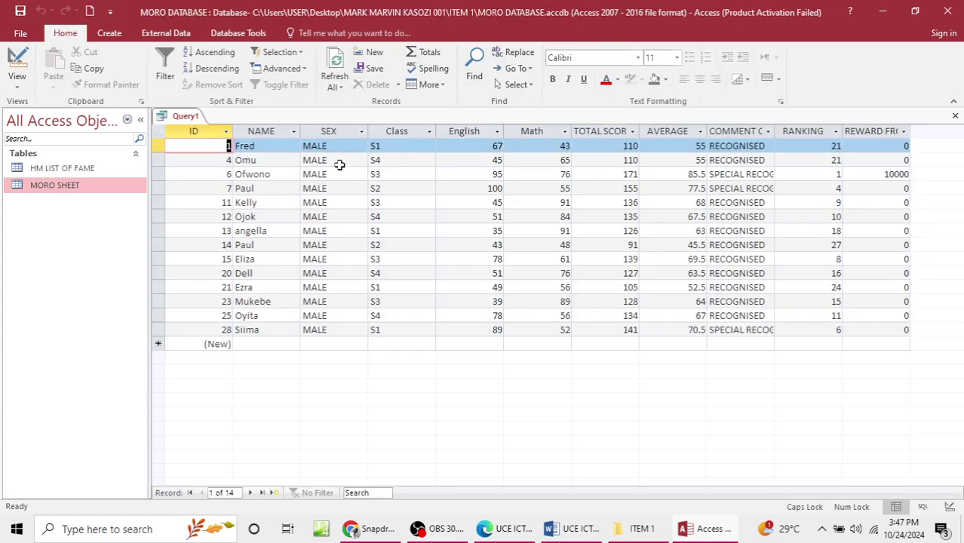
{"action": "key", "text": "ctrl+s"}
{"action": "type", "text": "MALE LEARNERS"}
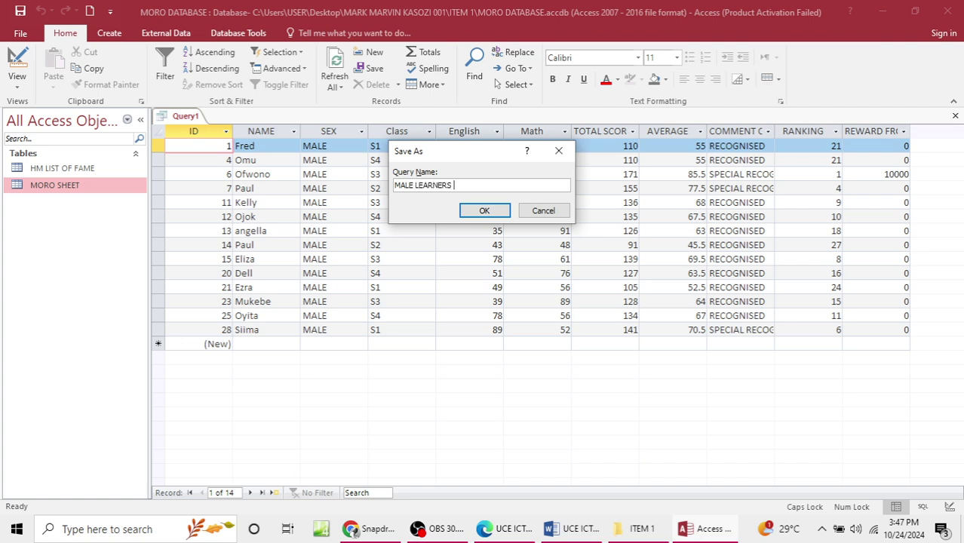
{"action": "key", "text": "Return"}
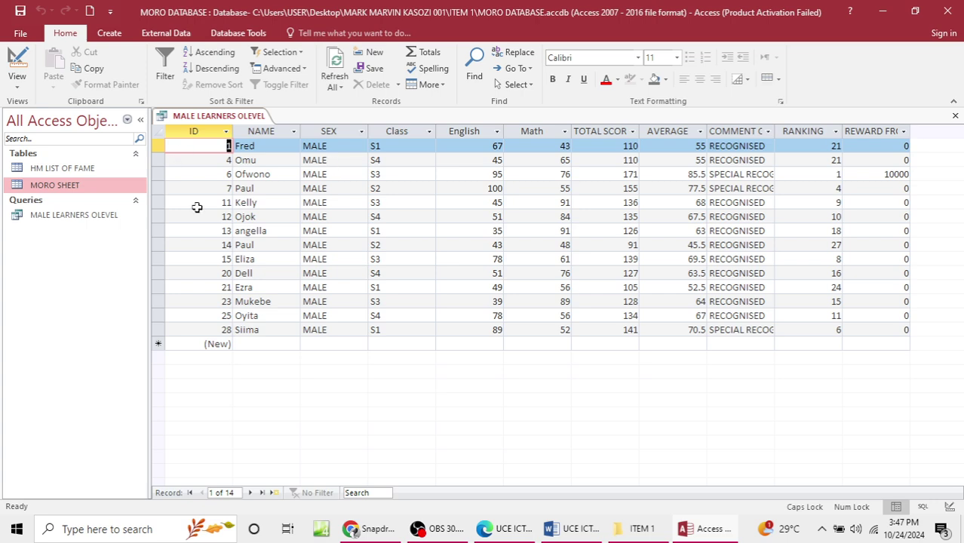
{"action": "left_click", "coordinate": [65, 215]}
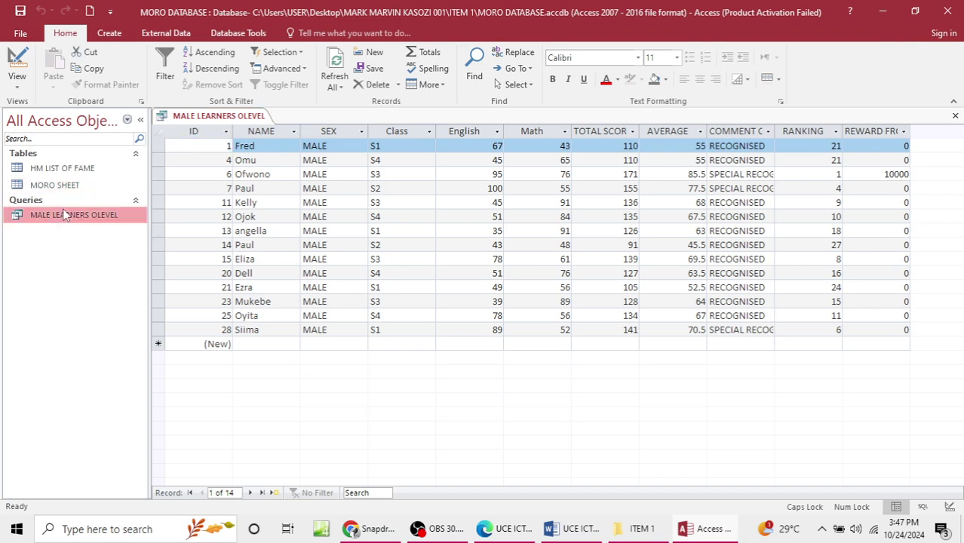
Step: Close the male query and start a new query design with MORO SHEET added
{"action": "left_click", "coordinate": [956, 115]}
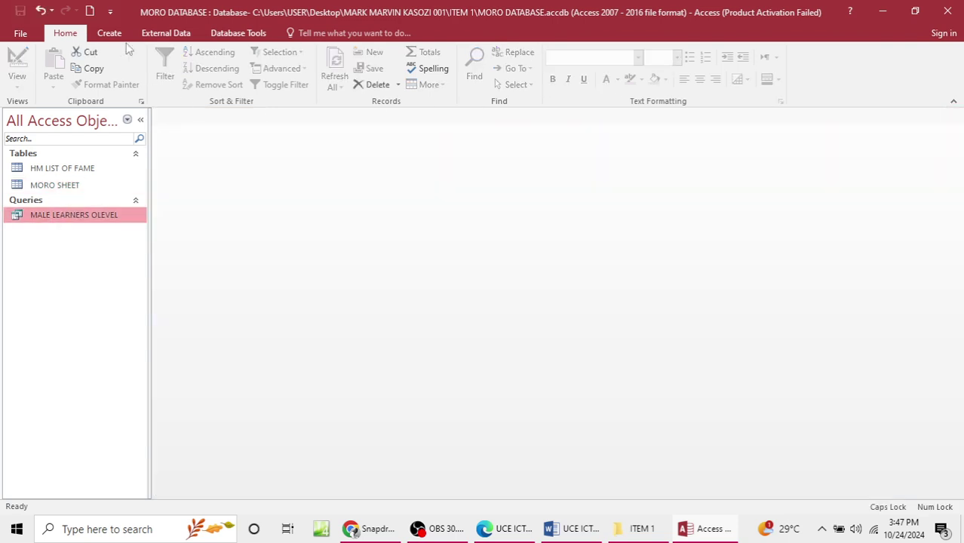
{"action": "left_click", "coordinate": [109, 33]}
{"action": "left_click", "coordinate": [208, 75]}
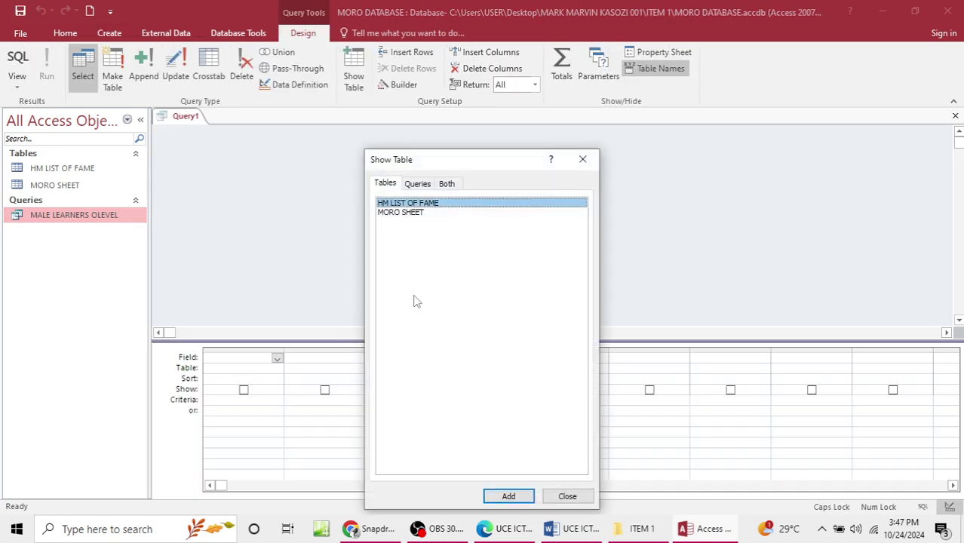
{"action": "left_click", "coordinate": [406, 213]}
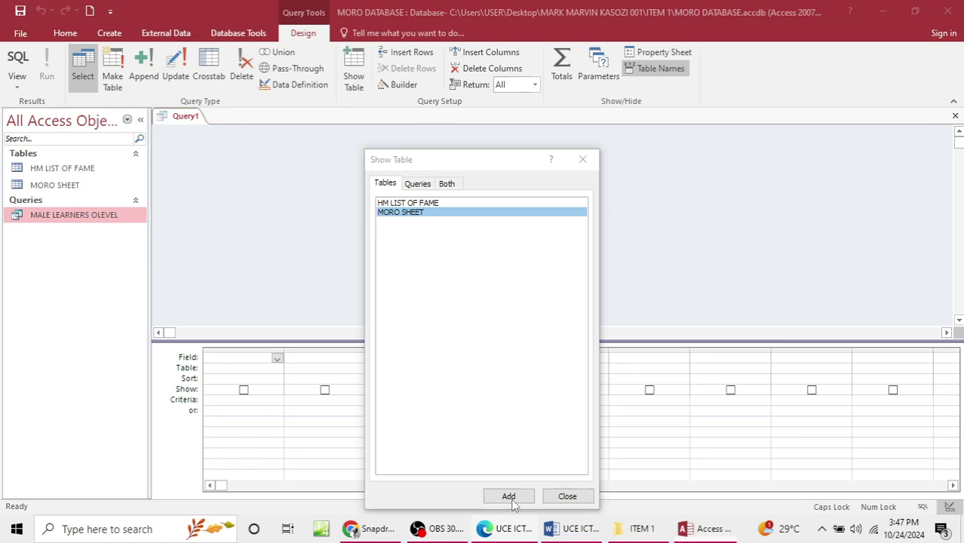
{"action": "left_click", "coordinate": [512, 464]}
{"action": "left_click", "coordinate": [883, 12]}
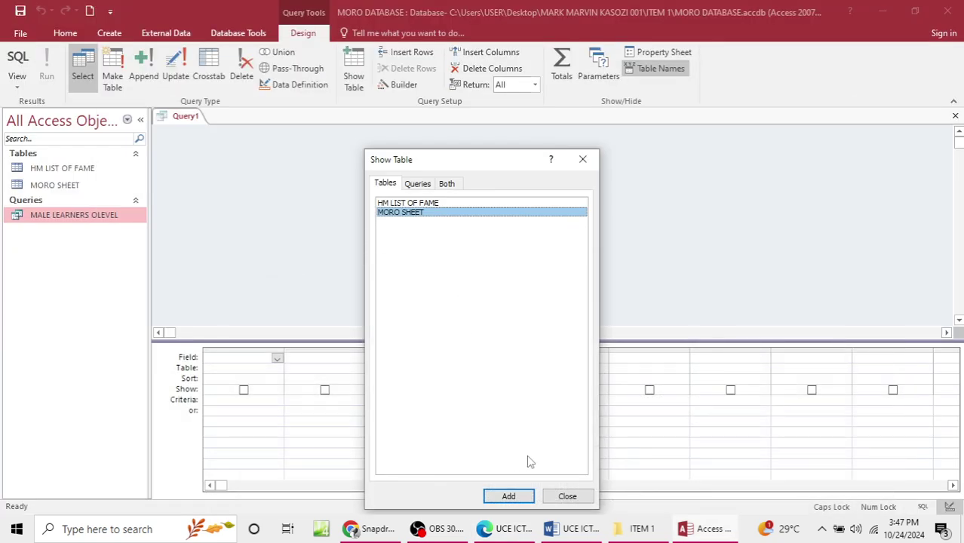
{"action": "left_click", "coordinate": [508, 495]}
{"action": "left_click", "coordinate": [570, 498]}
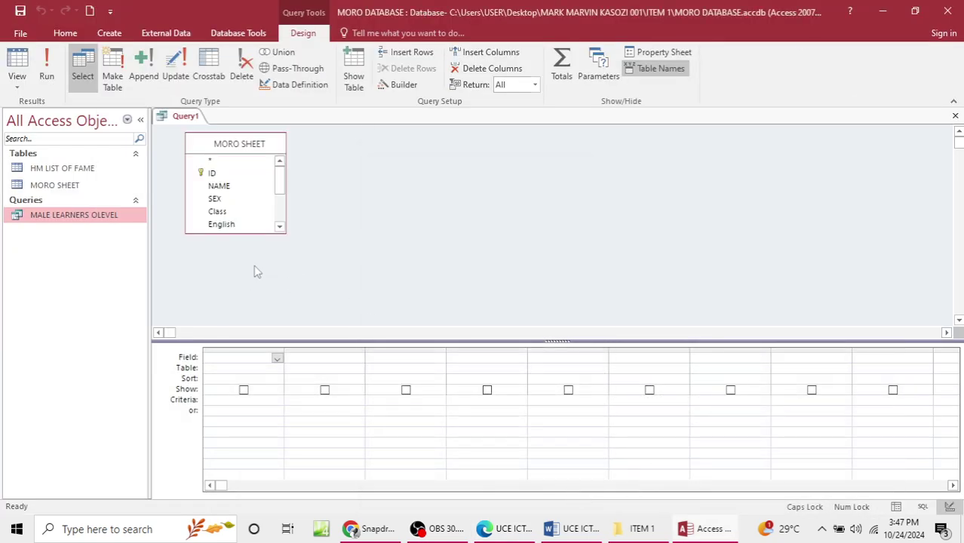
Step: Put every MORO SHEET field into the query grid at once
{"action": "left_click", "coordinate": [234, 175]}
{"action": "key", "text": "shift+End"}
{"action": "scroll", "coordinate": [235, 172], "scroll_direction": "up", "scroll_amount": 2}
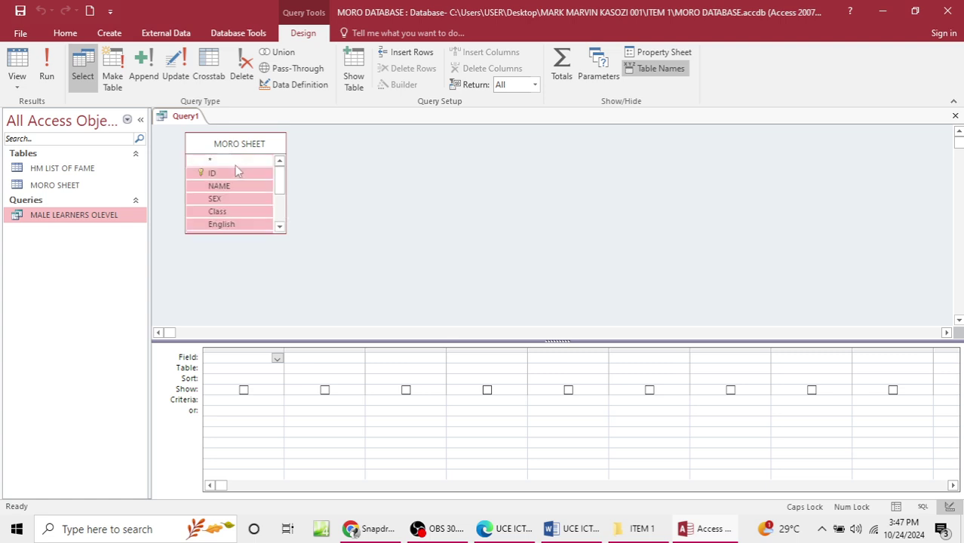
{"action": "left_click_drag", "start_coordinate": [230, 173], "coordinate": [259, 362]}
Step: Set the SEX criterion to FEMALE, run it, and save as FEMALE LEARNERS
{"action": "left_click", "coordinate": [383, 399]}
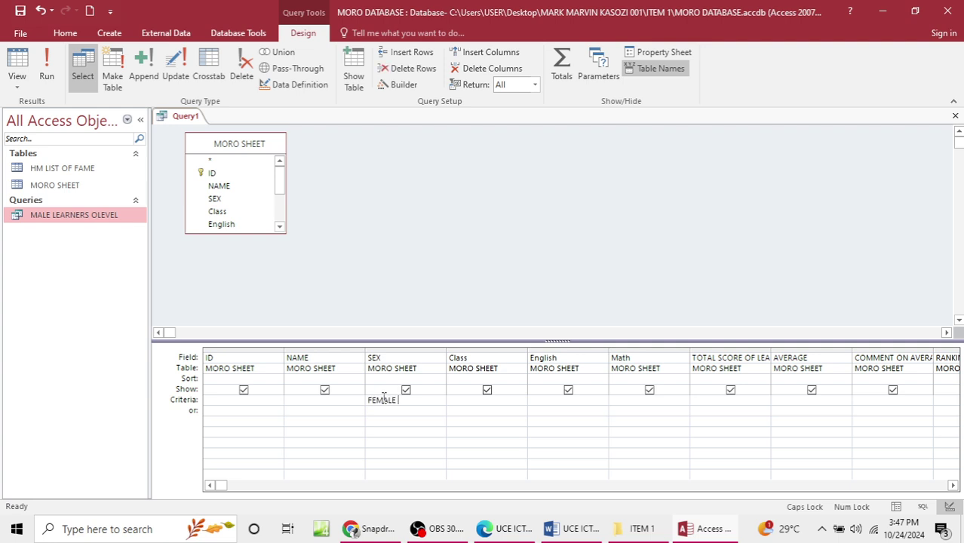
{"action": "left_click", "coordinate": [46, 68]}
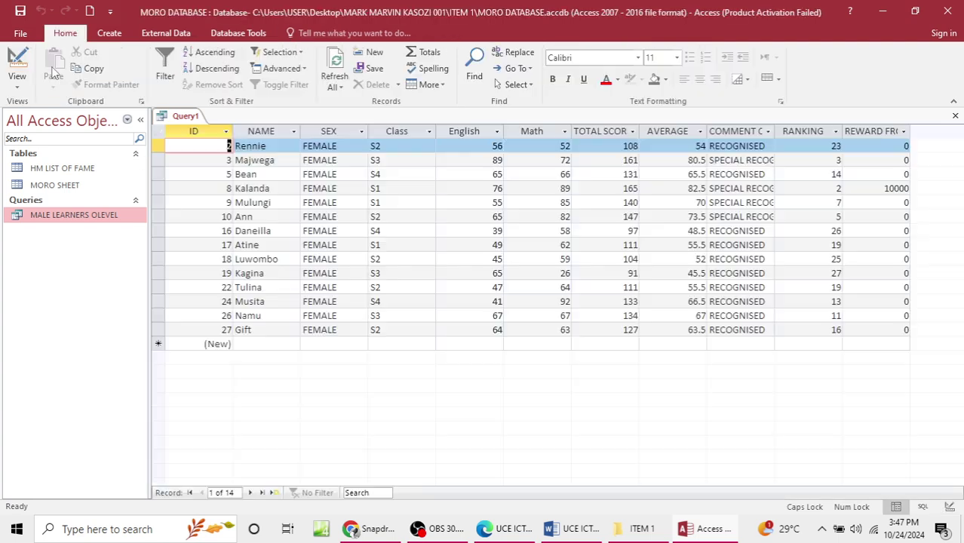
{"action": "key", "text": "ctrl+s"}
{"action": "type", "text": "FEMALE LEARNERS"}
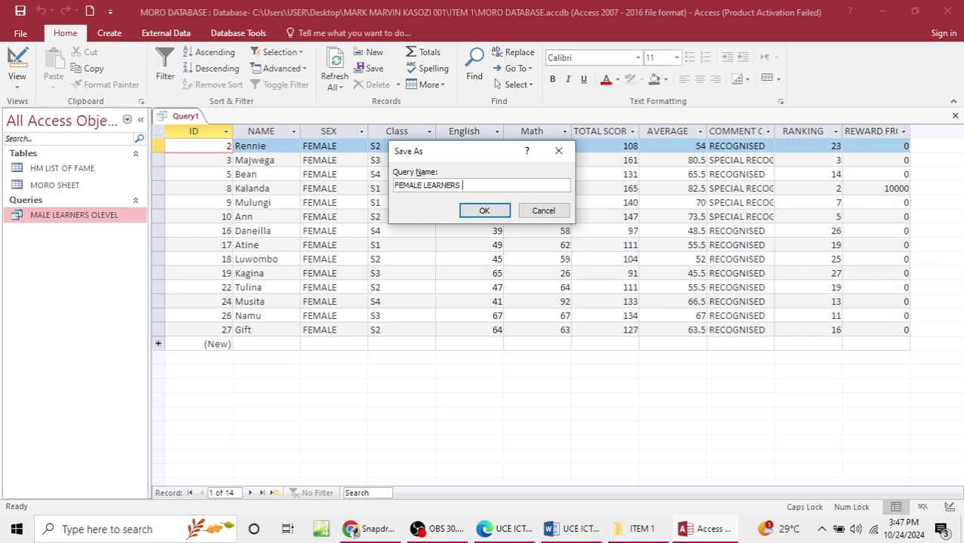
{"action": "key", "text": "Return"}
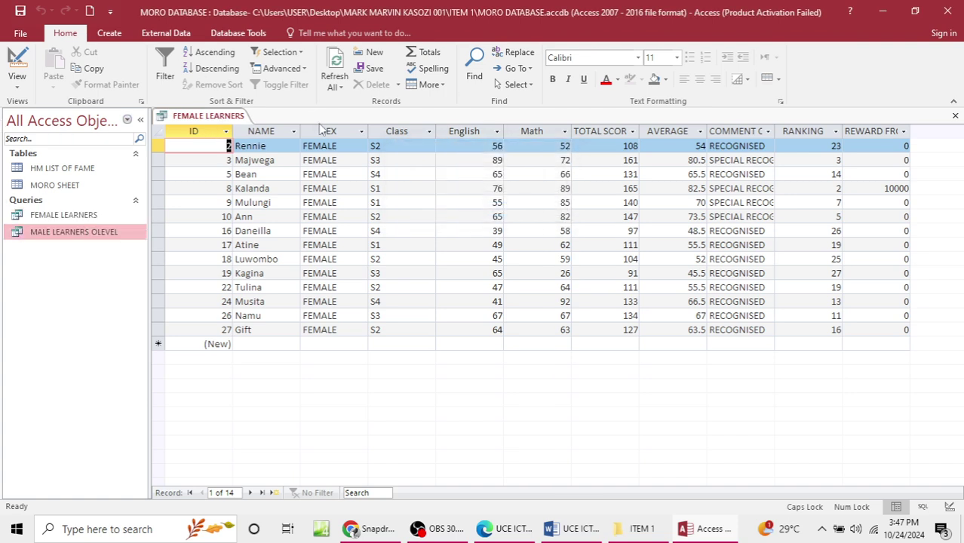
Step: Open MORO SHEET and HM LIST OF FAME for review, then close all open tabs
{"action": "double_click", "coordinate": [75, 186]}
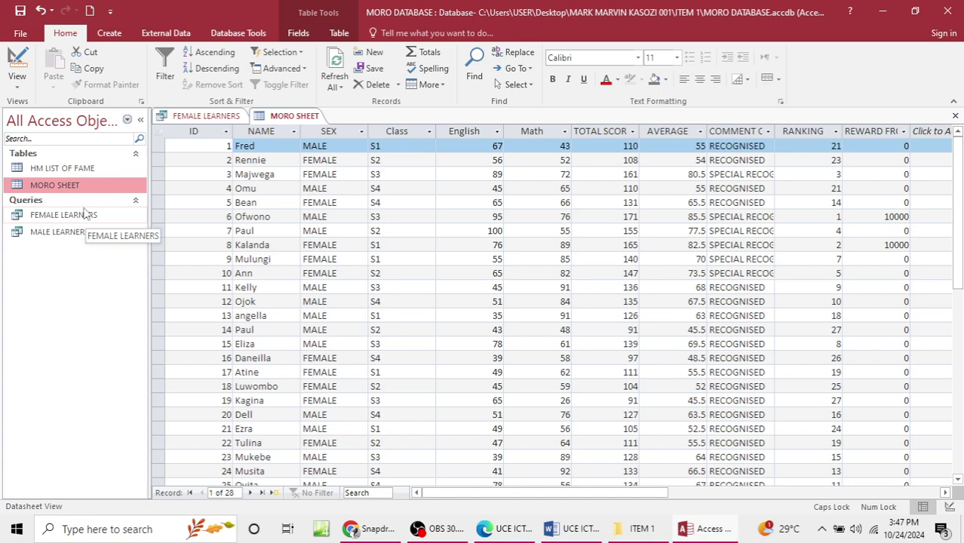
{"action": "double_click", "coordinate": [89, 170]}
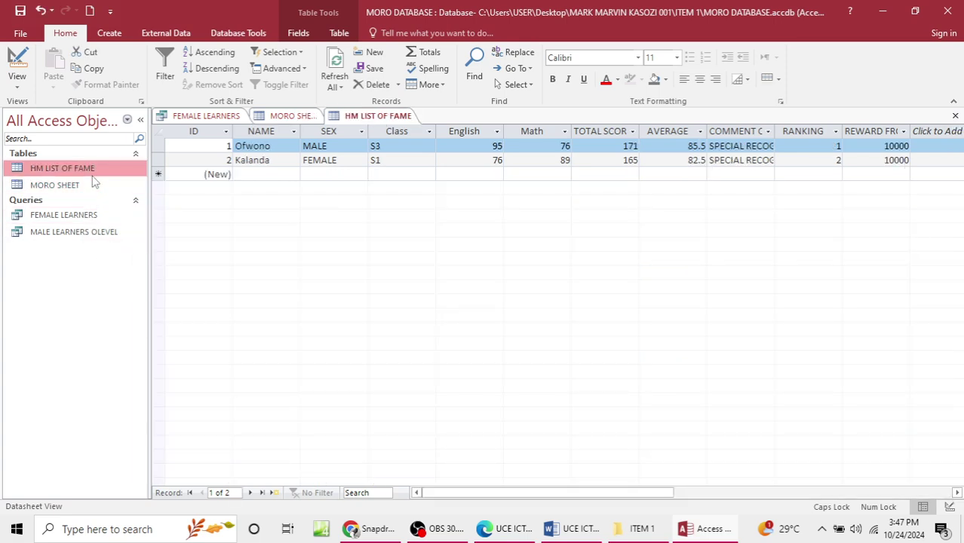
{"action": "left_click", "coordinate": [955, 116]}
{"action": "left_click", "coordinate": [956, 116]}
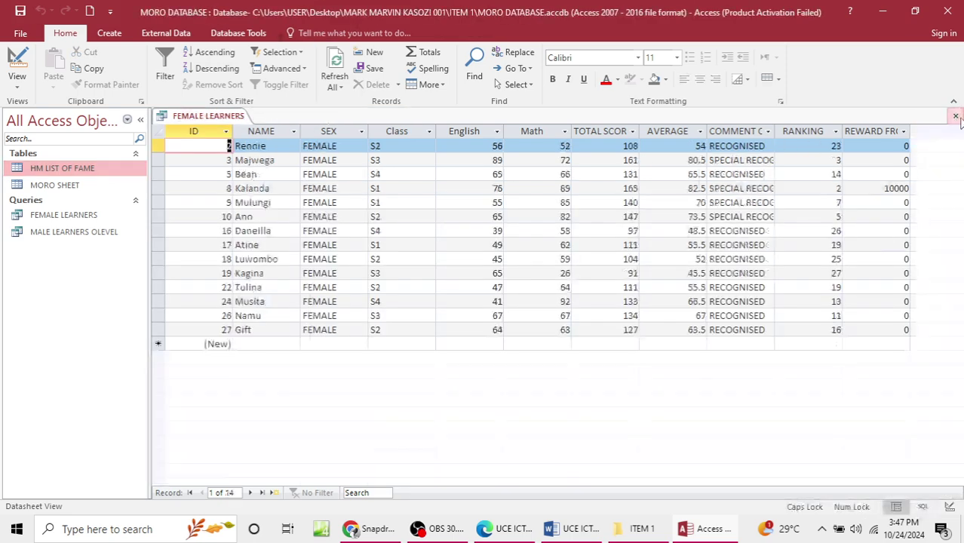
{"action": "left_click", "coordinate": [956, 117]}
Step: Start a blank form in Design view and show the MORO SHEET field list
{"action": "left_click", "coordinate": [110, 33]}
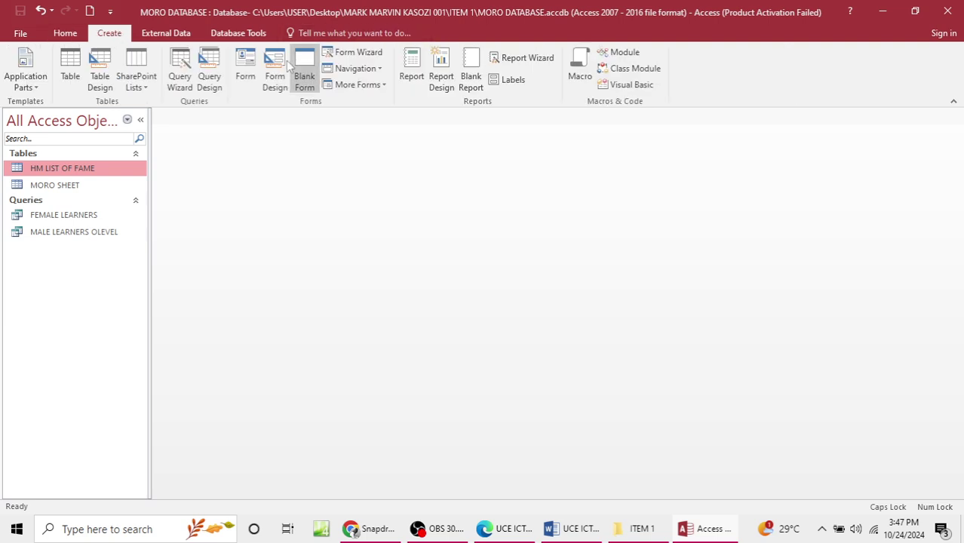
{"action": "left_click", "coordinate": [276, 80]}
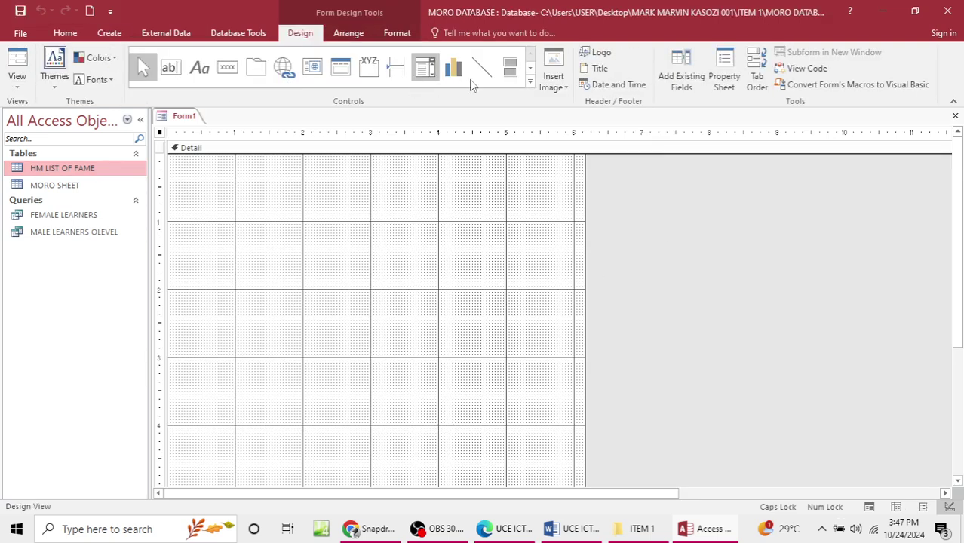
{"action": "left_click", "coordinate": [676, 86]}
{"action": "left_click", "coordinate": [821, 189]}
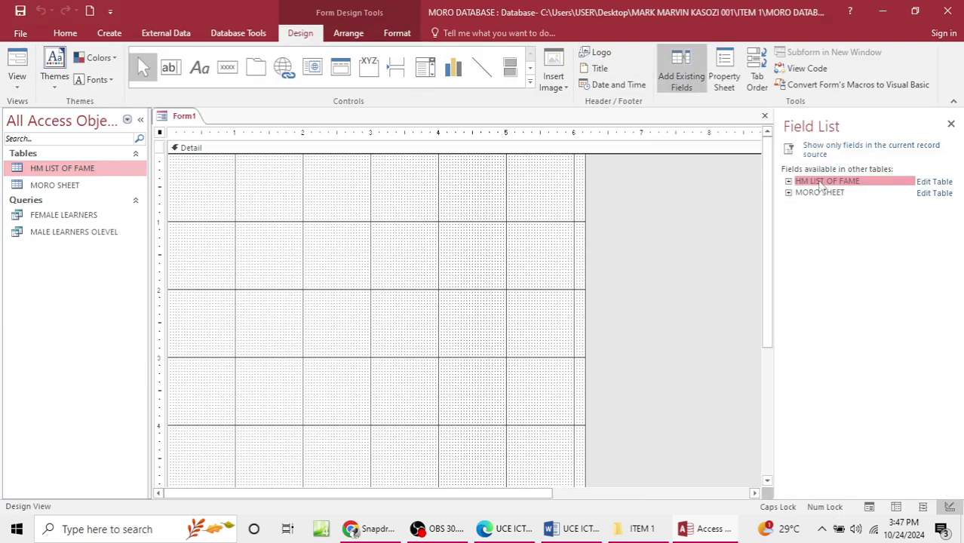
{"action": "left_click", "coordinate": [821, 194]}
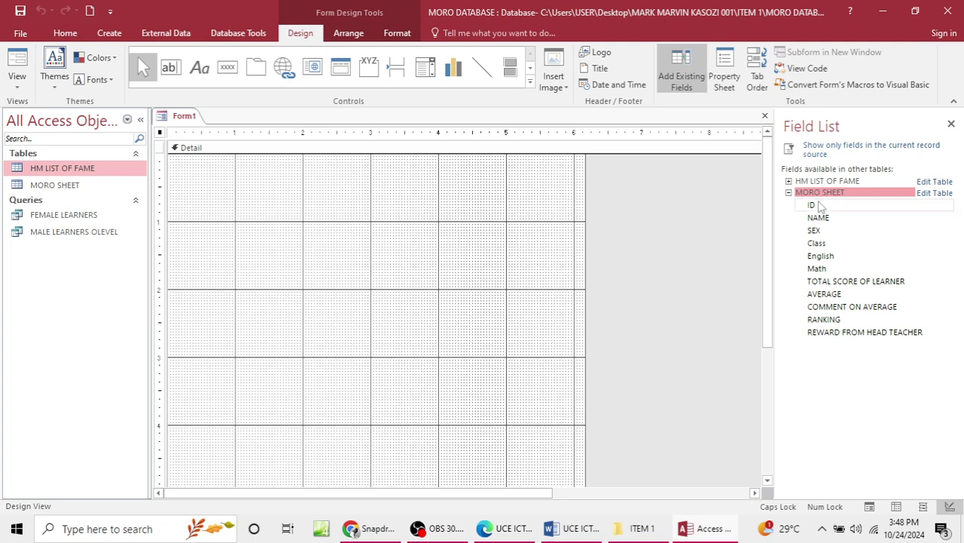
Step: Add all eleven MORO SHEET fields, ID through REWARD FROM HEAD TEACHER, to the form
{"action": "left_click", "coordinate": [826, 208]}
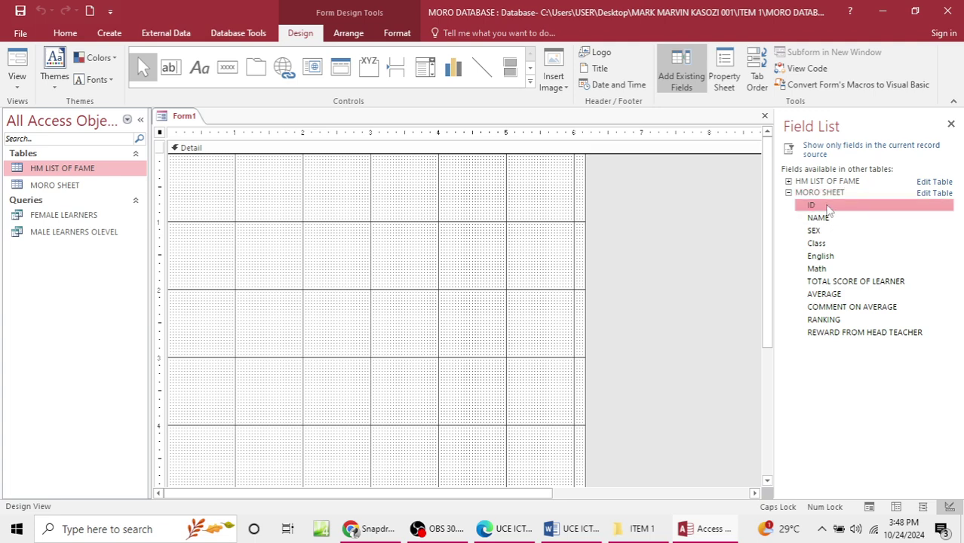
{"action": "double_click", "coordinate": [828, 210]}
{"action": "double_click", "coordinate": [825, 207]}
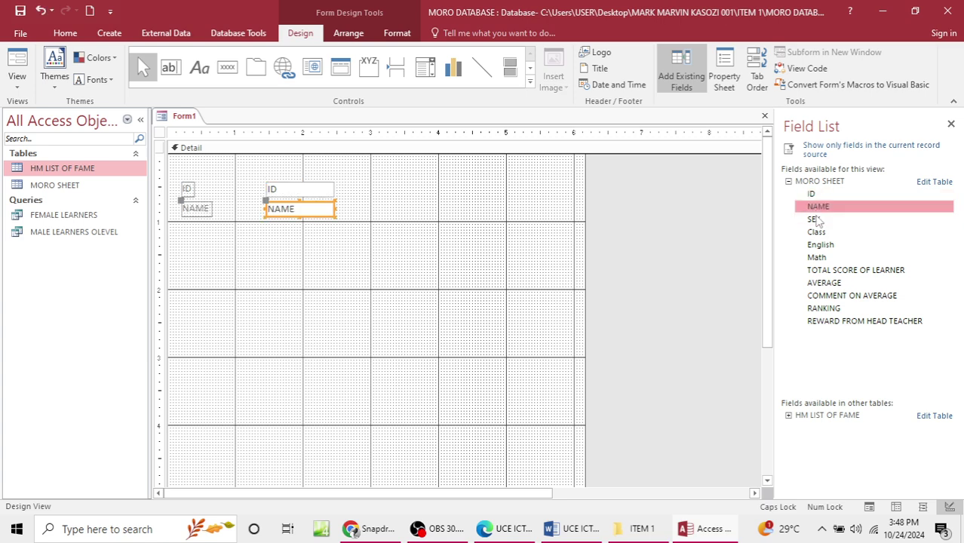
{"action": "double_click", "coordinate": [815, 218]}
{"action": "double_click", "coordinate": [817, 232]}
{"action": "double_click", "coordinate": [820, 244]}
{"action": "double_click", "coordinate": [817, 257]}
{"action": "double_click", "coordinate": [819, 270]}
{"action": "double_click", "coordinate": [821, 283]}
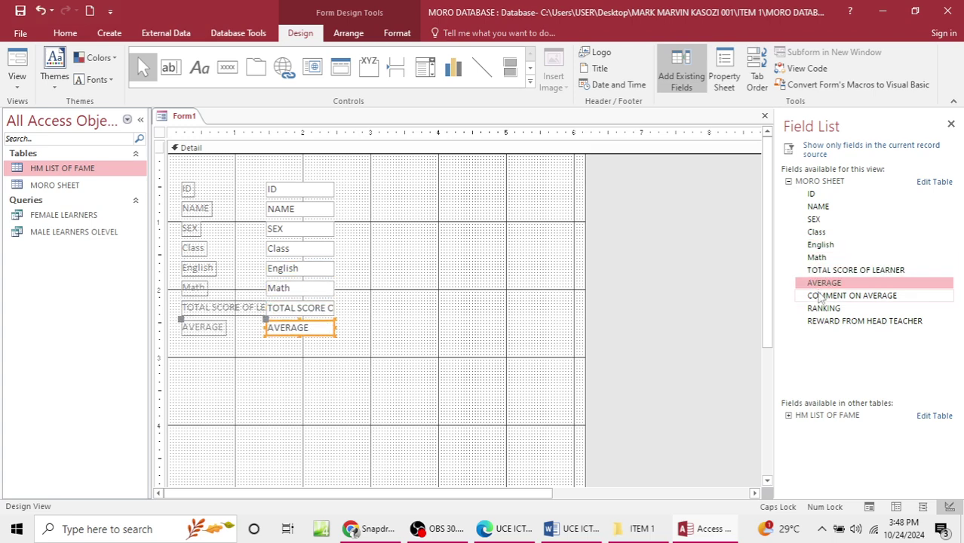
{"action": "double_click", "coordinate": [821, 296]}
{"action": "double_click", "coordinate": [822, 309]}
{"action": "left_click", "coordinate": [821, 322]}
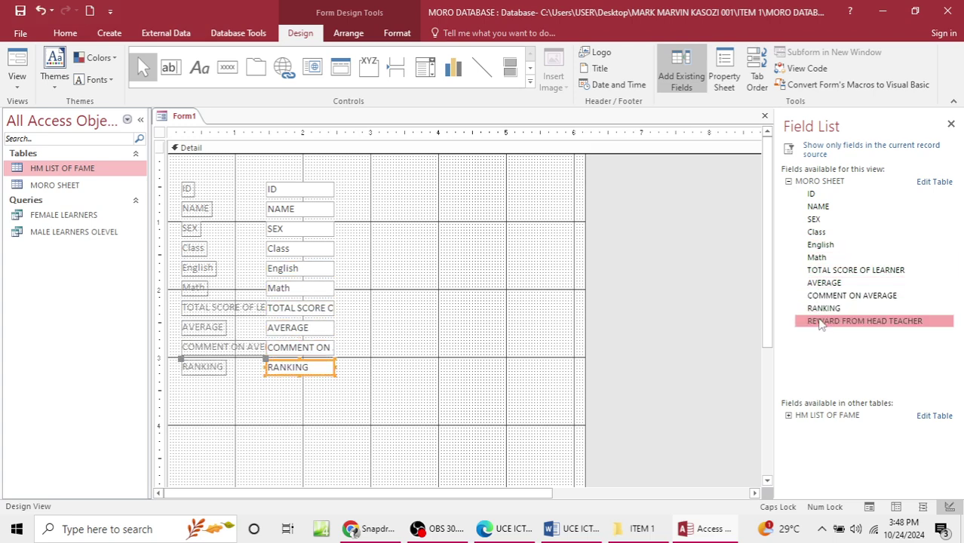
{"action": "double_click", "coordinate": [821, 322]}
Step: Select all the field boxes and shift them right and down
{"action": "left_click_drag", "start_coordinate": [185, 175], "coordinate": [381, 414]}
{"action": "key", "text": "Right"}
{"action": "key", "text": "Right"}
{"action": "key", "text": "Right"}
{"action": "key", "text": "Right"}
{"action": "key", "text": "Right"}
{"action": "key", "text": "Right"}
{"action": "key", "text": "Right"}
{"action": "key", "text": "Right"}
{"action": "key", "text": "Right"}
{"action": "key", "text": "Right"}
{"action": "key", "text": "Right"}
{"action": "key", "text": "Right"}
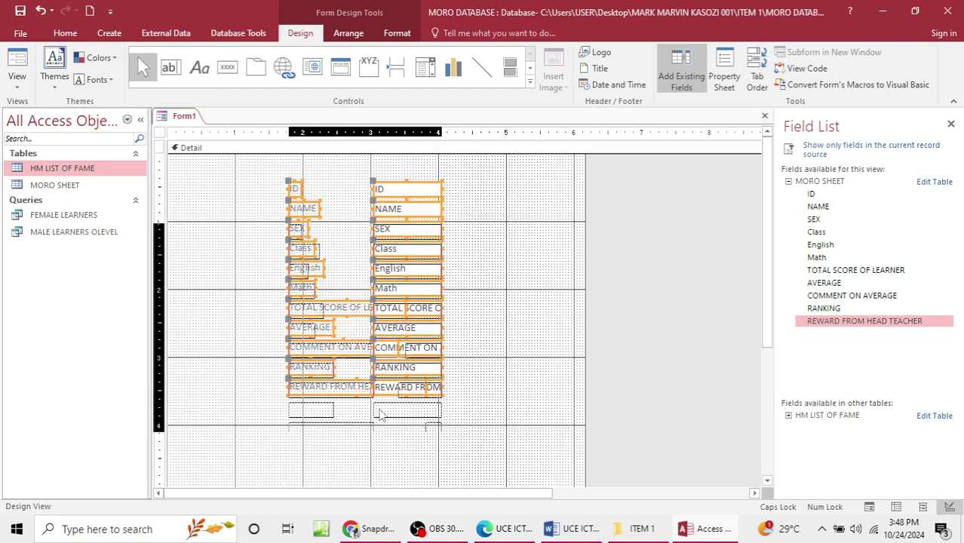
{"action": "key", "text": "Down"}
{"action": "key", "text": "Down"}
{"action": "key", "text": "Down"}
{"action": "key", "text": "Down"}
{"action": "key", "text": "Down"}
{"action": "key", "text": "Down"}
{"action": "left_click", "coordinate": [341, 218]}
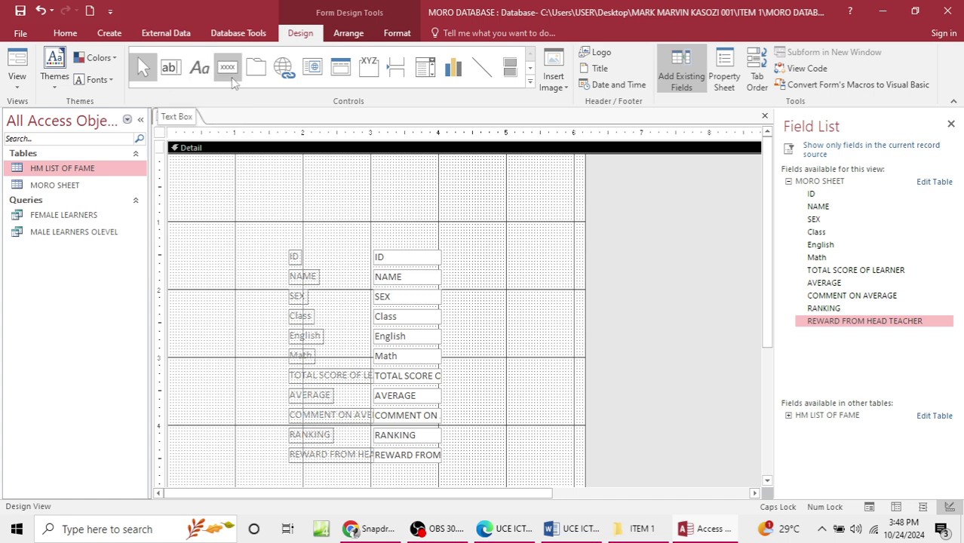
Step: Add a MORO SCHOOL DATA ENTRY FORM title label above the fields
{"action": "left_click", "coordinate": [200, 78]}
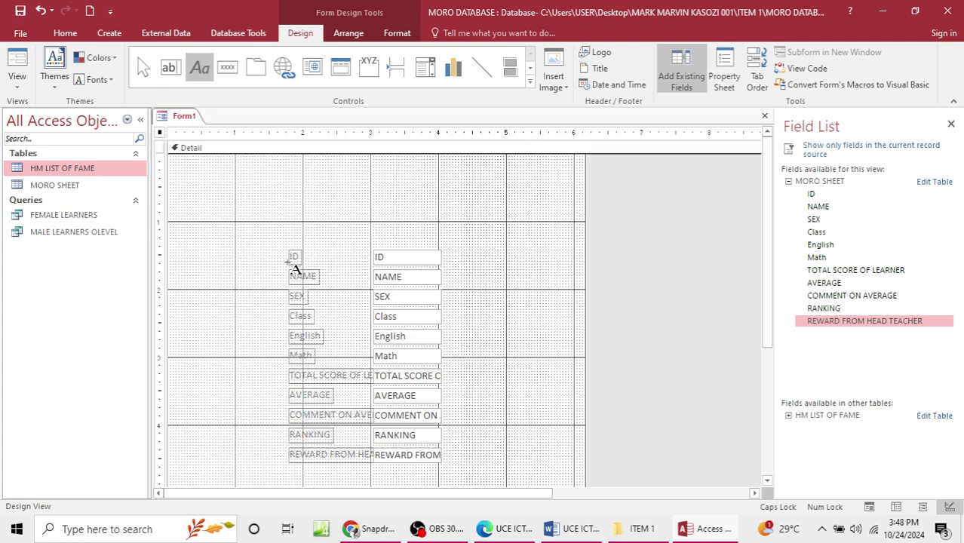
{"action": "left_click_drag", "start_coordinate": [224, 199], "coordinate": [516, 229]}
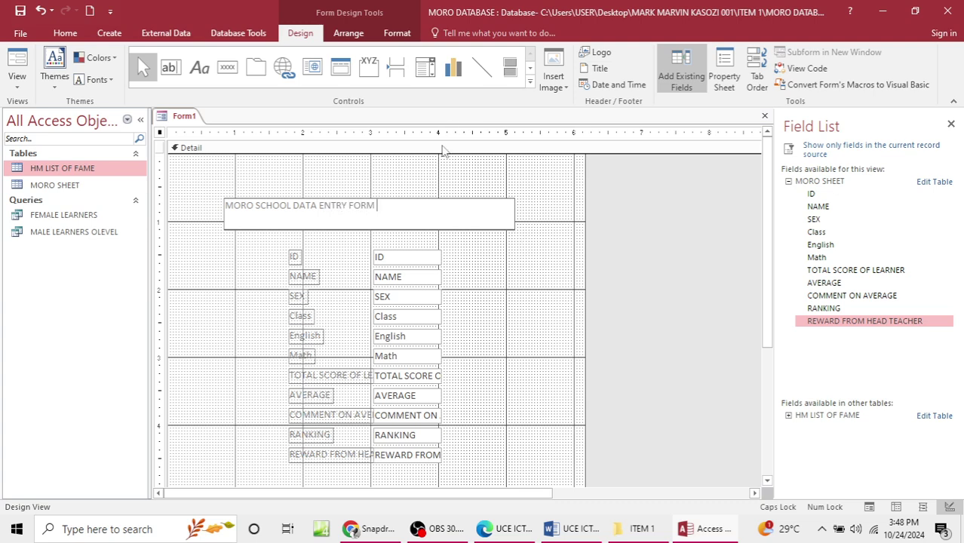
{"action": "left_click_drag", "start_coordinate": [392, 221], "coordinate": [225, 208]}
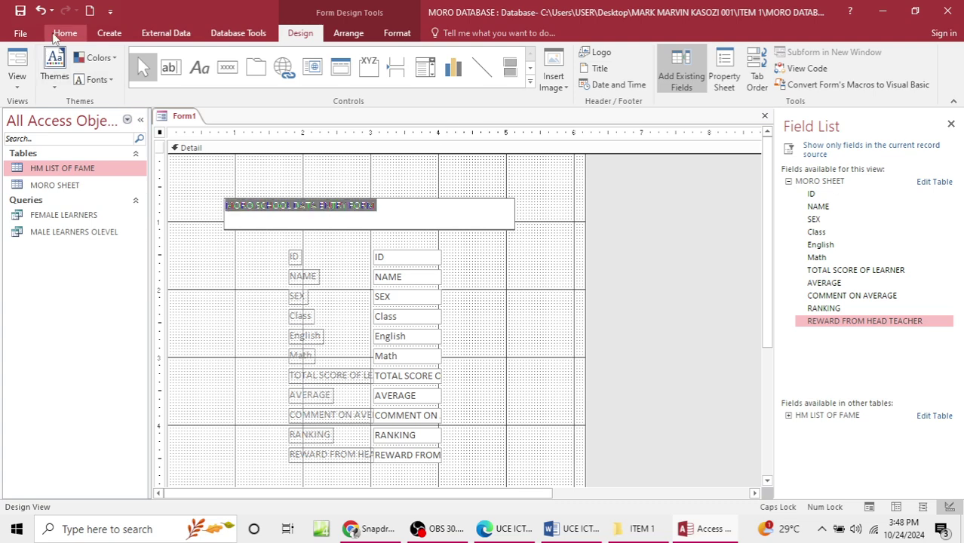
{"action": "left_click", "coordinate": [64, 34]}
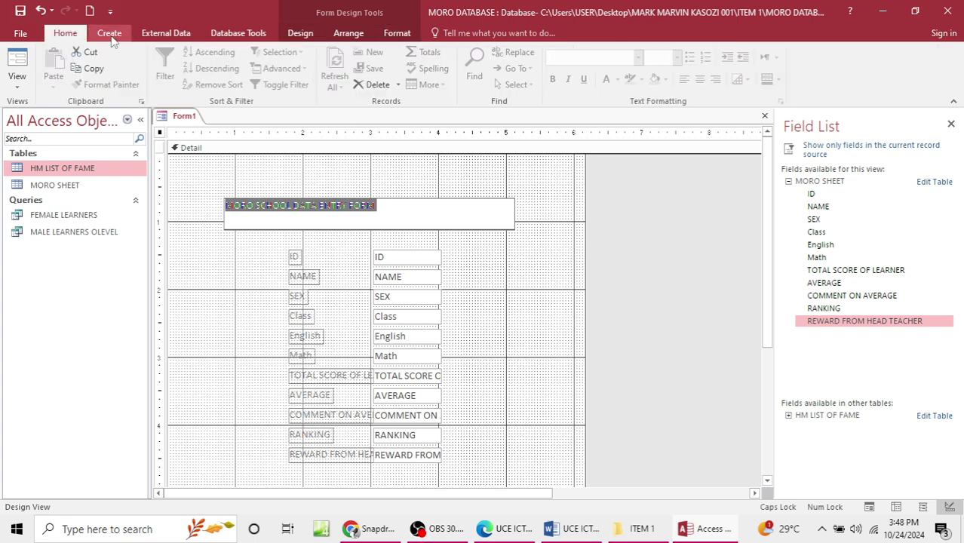
{"action": "left_click", "coordinate": [395, 34]}
{"action": "left_click", "coordinate": [369, 36]}
{"action": "left_click", "coordinate": [317, 34]}
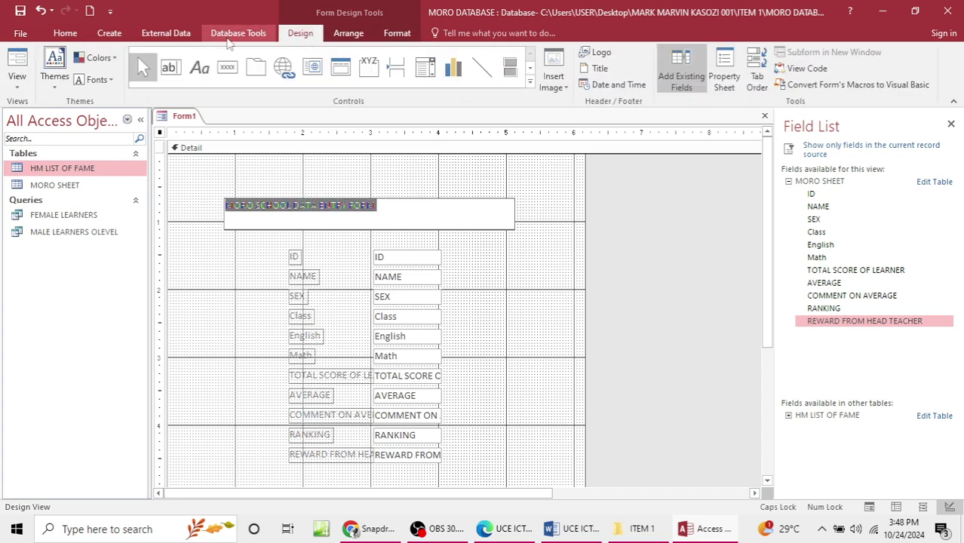
{"action": "scroll", "coordinate": [228, 43], "scroll_direction": "up", "scroll_amount": 4}
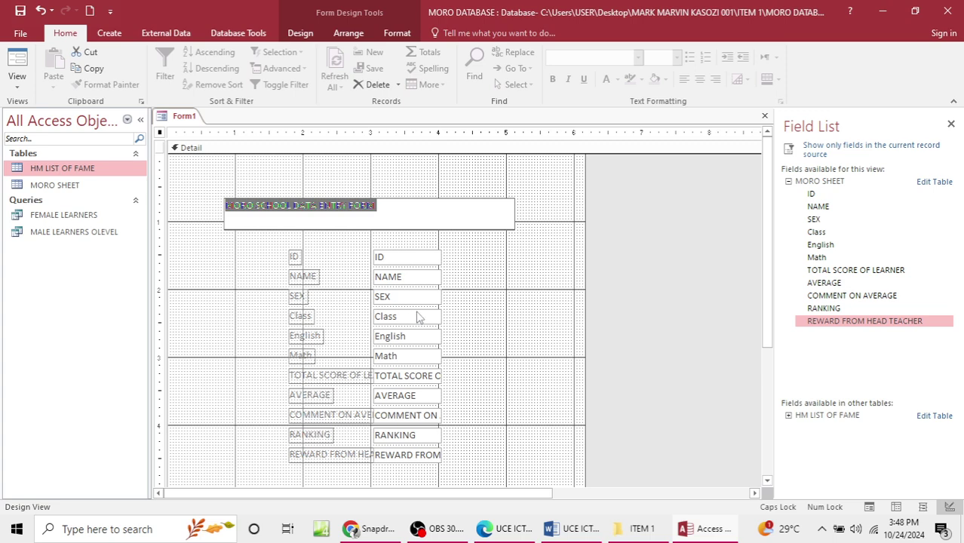
Step: Make the title text red and font size 28
{"action": "left_click", "coordinate": [329, 211]}
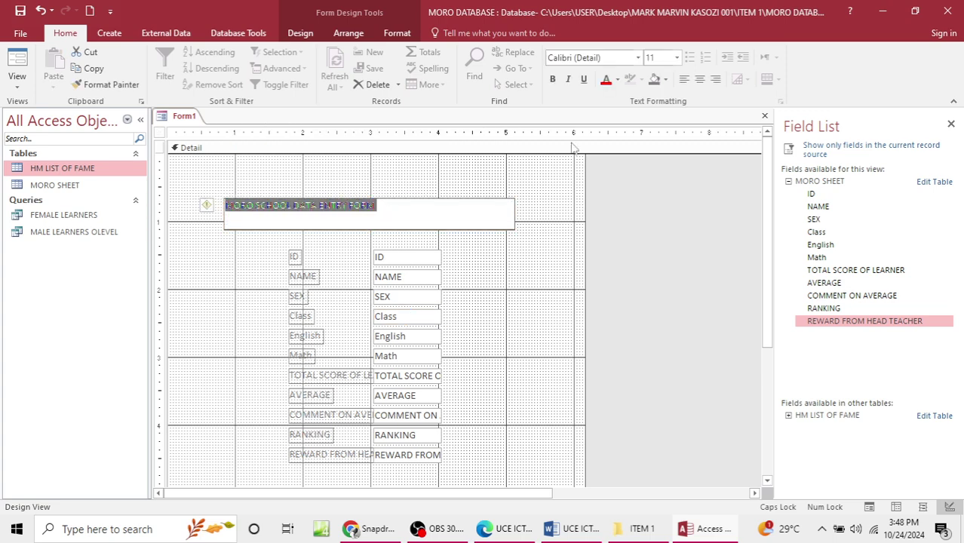
{"action": "left_click", "coordinate": [606, 79]}
{"action": "left_click", "coordinate": [458, 285]}
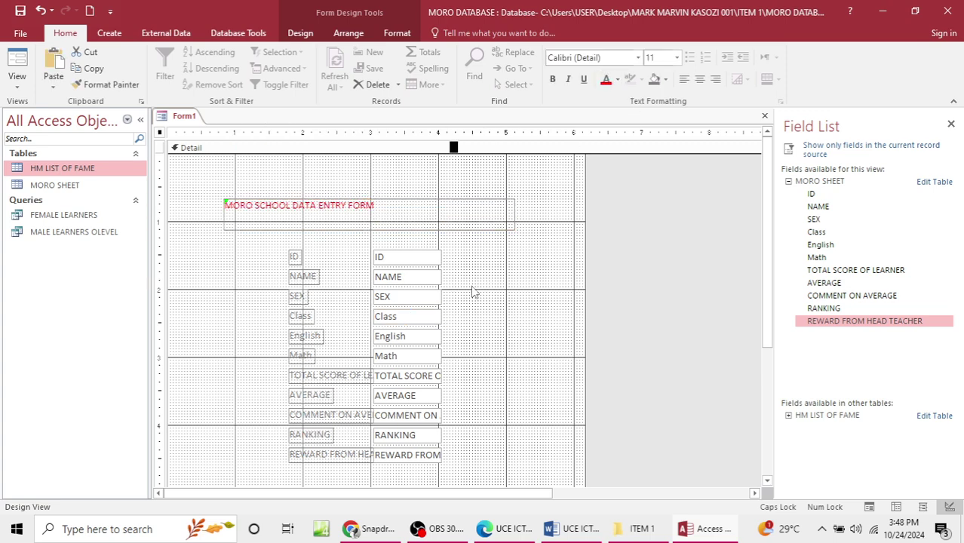
{"action": "left_click", "coordinate": [400, 213]}
{"action": "left_click_drag", "start_coordinate": [399, 213], "coordinate": [219, 207]}
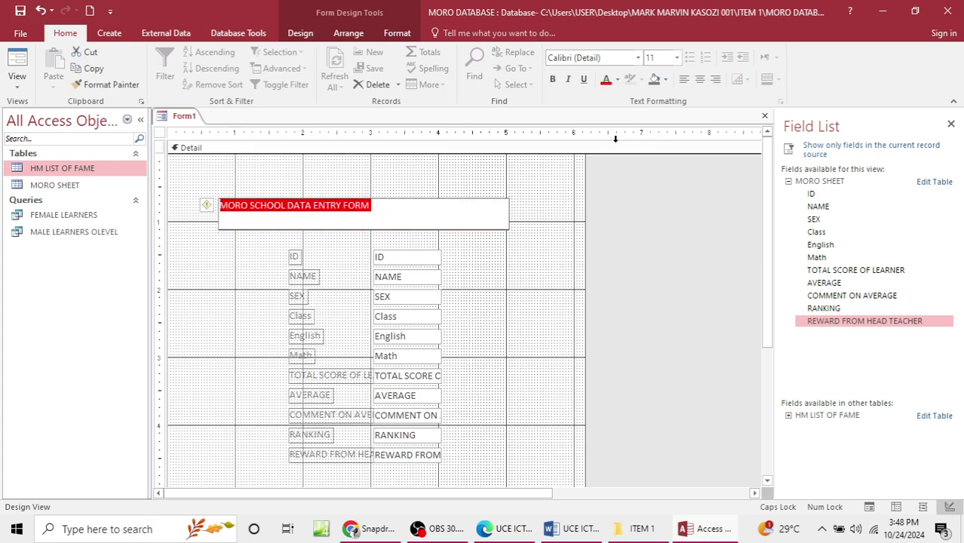
{"action": "left_click", "coordinate": [677, 58]}
{"action": "left_click", "coordinate": [651, 238]}
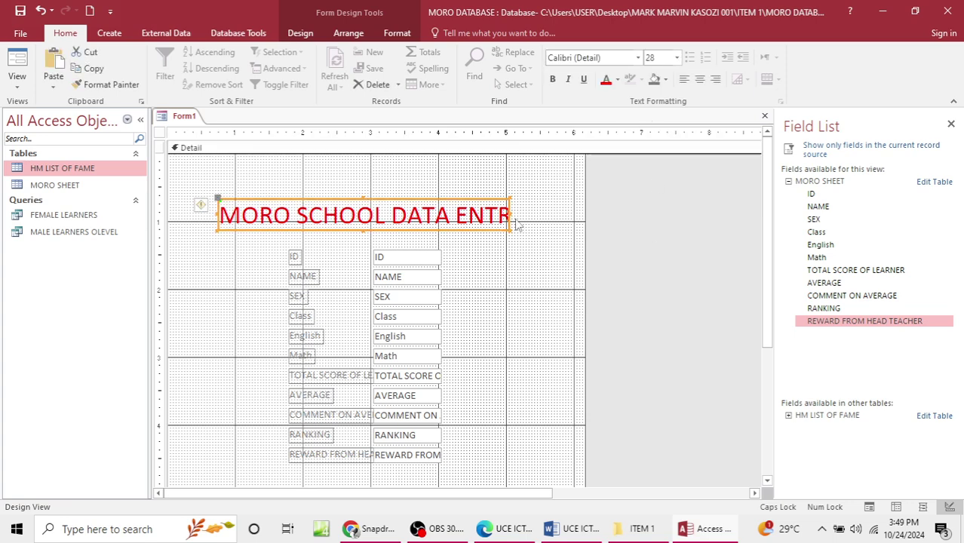
Step: Widen the title box on both sides and make it slightly taller
{"action": "left_click_drag", "start_coordinate": [517, 219], "coordinate": [570, 219]}
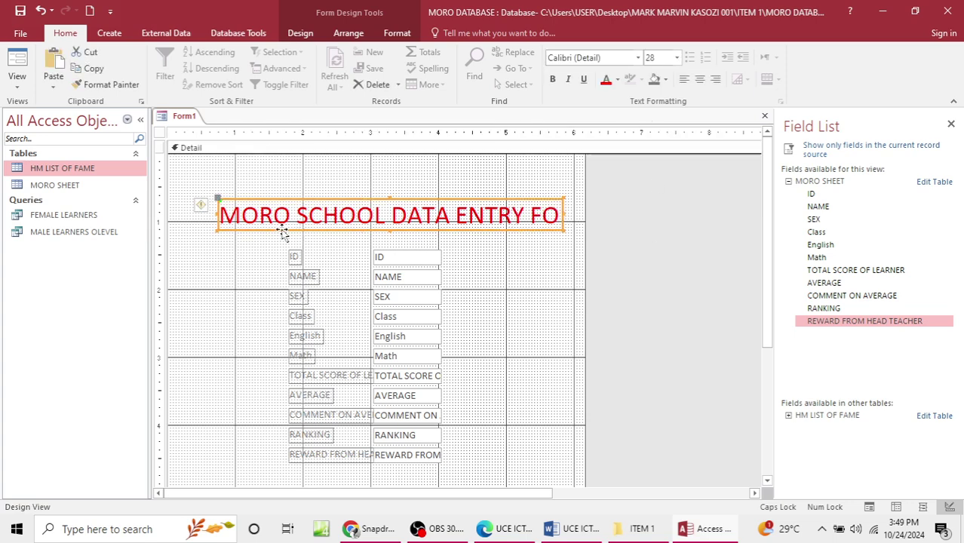
{"action": "left_click_drag", "start_coordinate": [219, 214], "coordinate": [186, 213]}
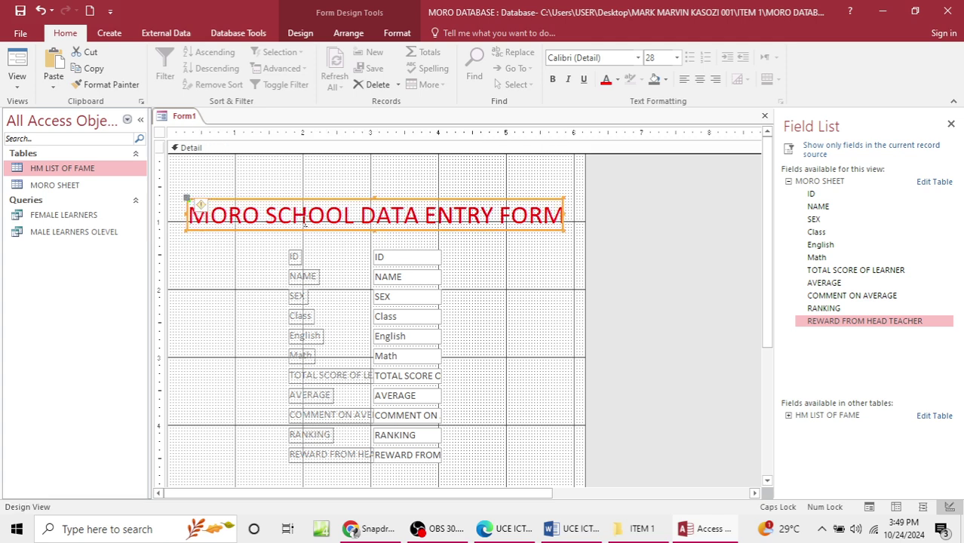
{"action": "left_click_drag", "start_coordinate": [373, 228], "coordinate": [373, 236]}
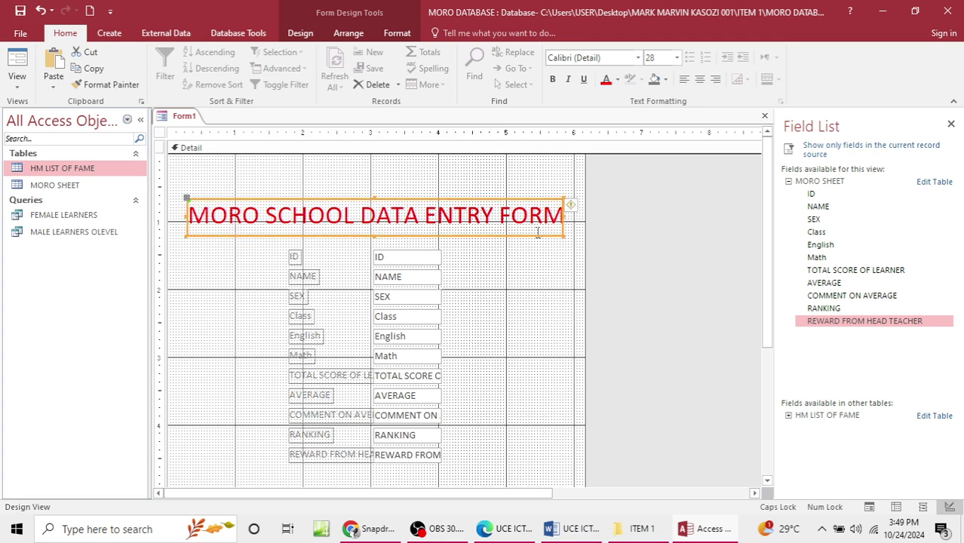
{"action": "left_click", "coordinate": [544, 333]}
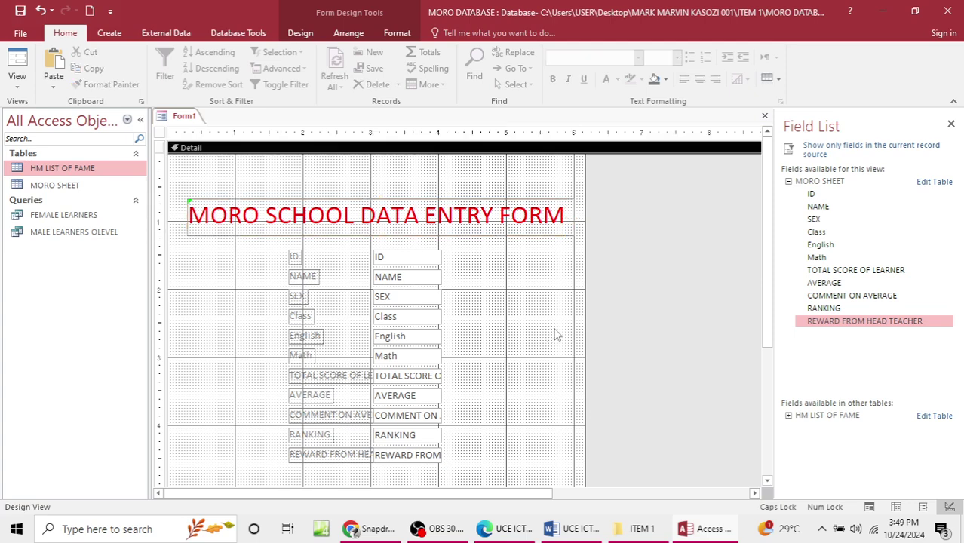
{"action": "scroll", "coordinate": [532, 323], "scroll_direction": "down", "scroll_amount": 3}
{"action": "scroll", "coordinate": [532, 323], "scroll_direction": "up", "scroll_amount": 3}
Step: Draw a Next Record command button below the form fields using the Command Button Wizard
{"action": "left_click", "coordinate": [348, 34]}
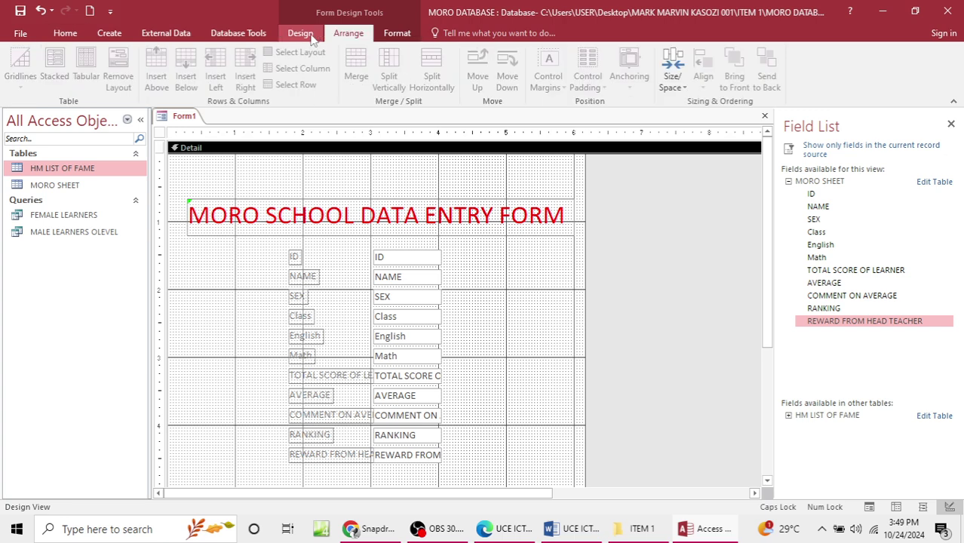
{"action": "left_click", "coordinate": [300, 33]}
{"action": "left_click", "coordinate": [227, 70]}
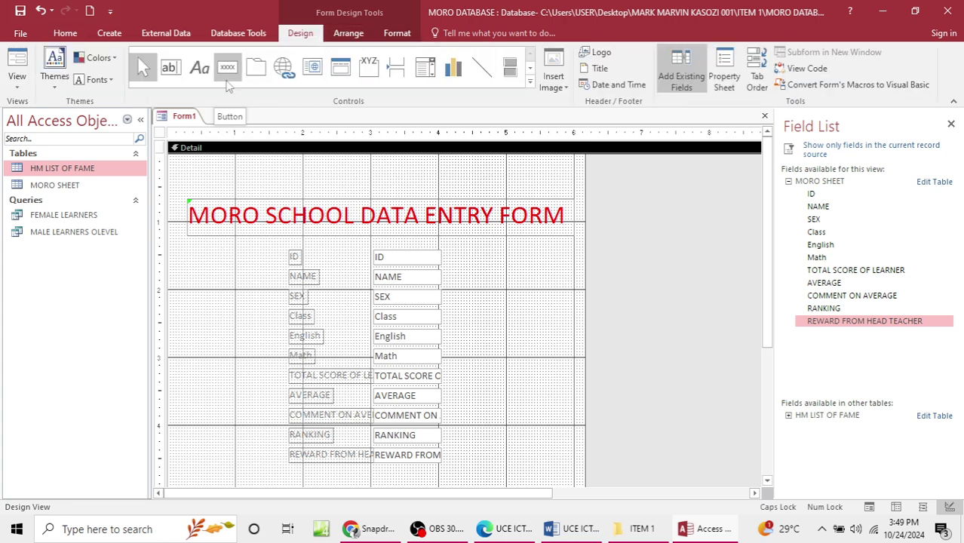
{"action": "scroll", "coordinate": [251, 339], "scroll_direction": "down", "scroll_amount": 3}
{"action": "left_click_drag", "start_coordinate": [260, 338], "coordinate": [361, 358]}
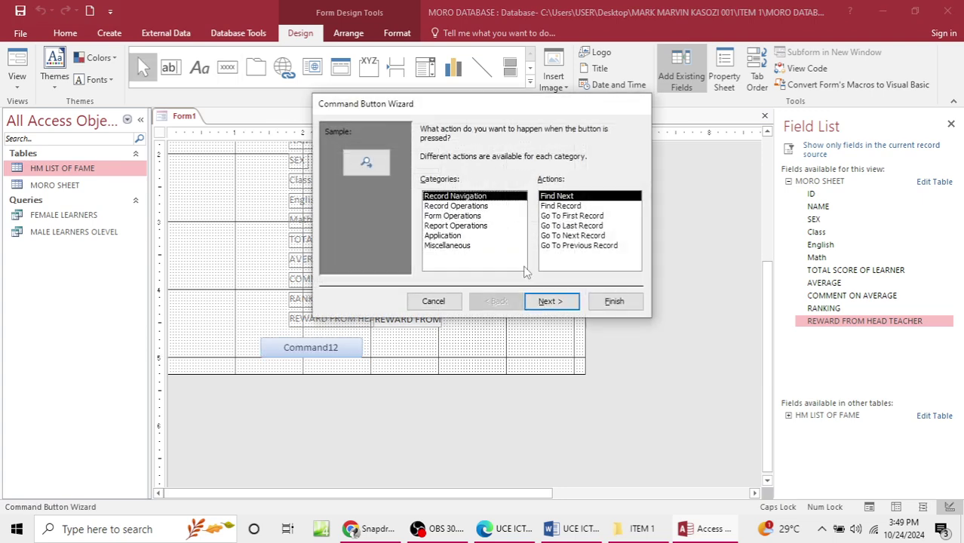
{"action": "left_click", "coordinate": [565, 236]}
{"action": "left_click", "coordinate": [549, 301]}
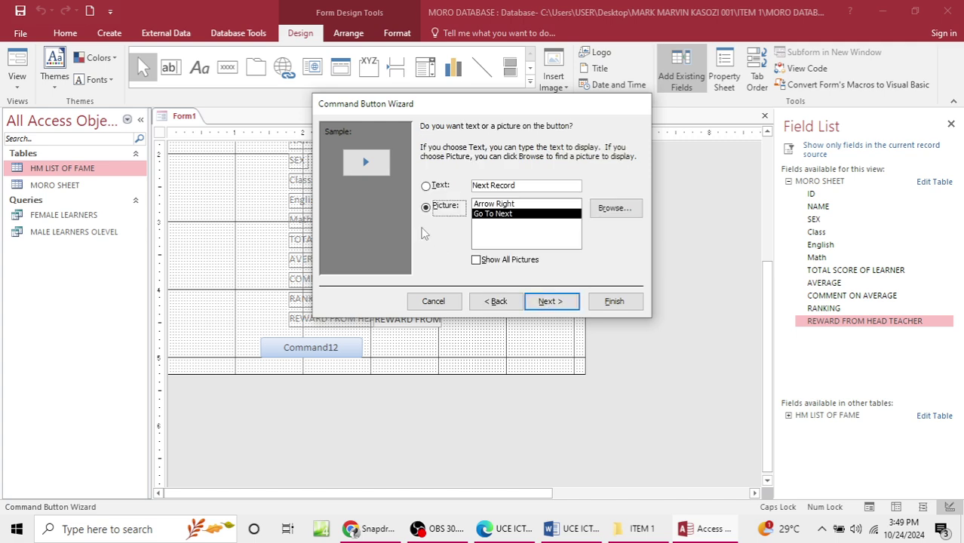
{"action": "left_click", "coordinate": [538, 302]}
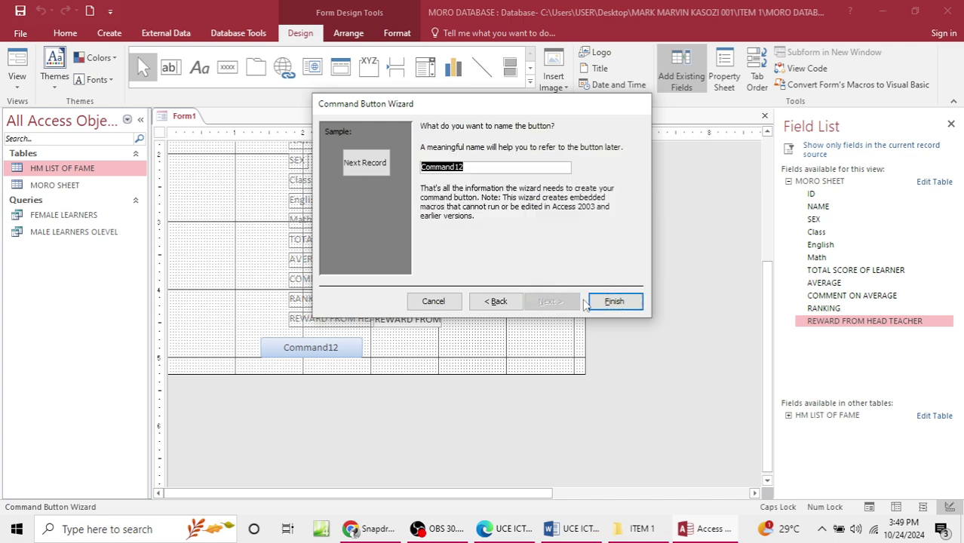
{"action": "left_click", "coordinate": [610, 302]}
Step: Place a text-labelled Previous Record button to the right of Next Record
{"action": "left_click", "coordinate": [228, 67]}
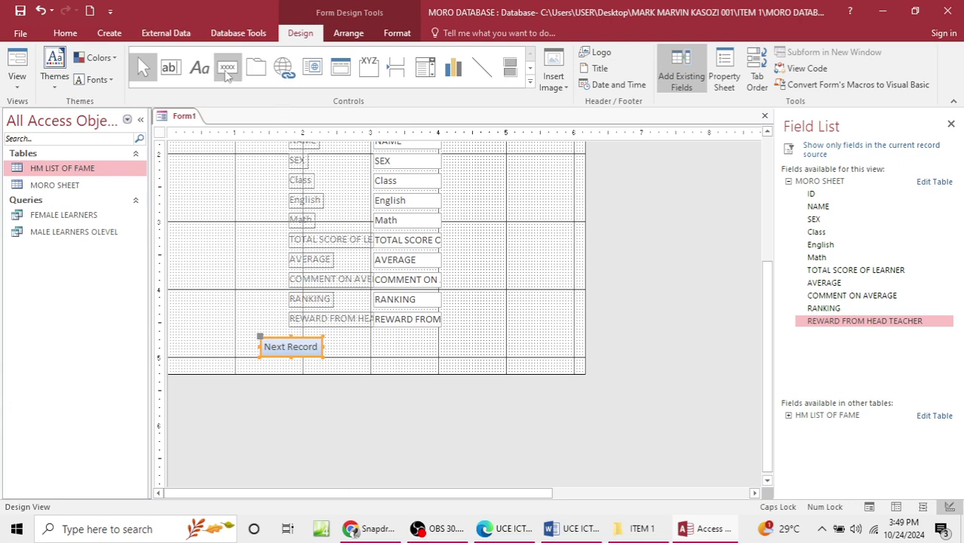
{"action": "left_click", "coordinate": [413, 343]}
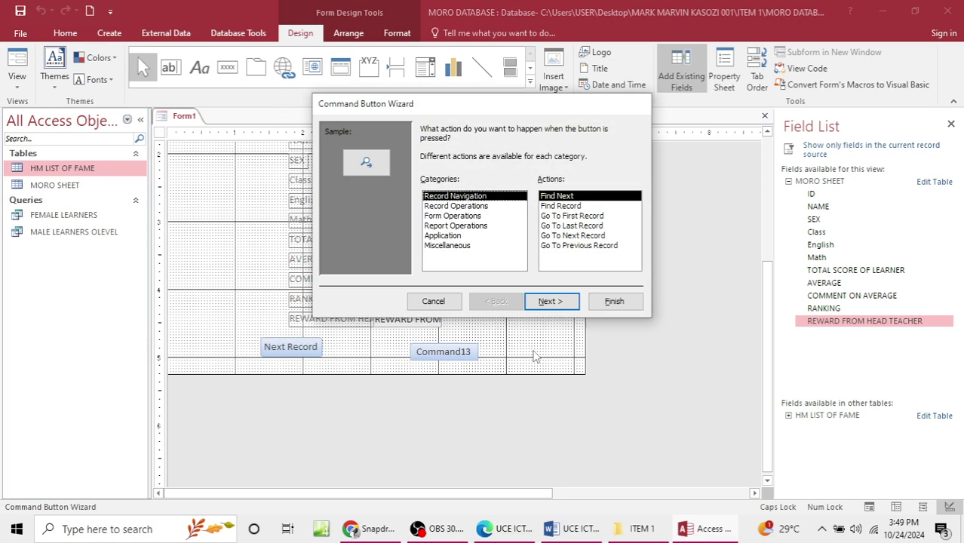
{"action": "left_click", "coordinate": [579, 246]}
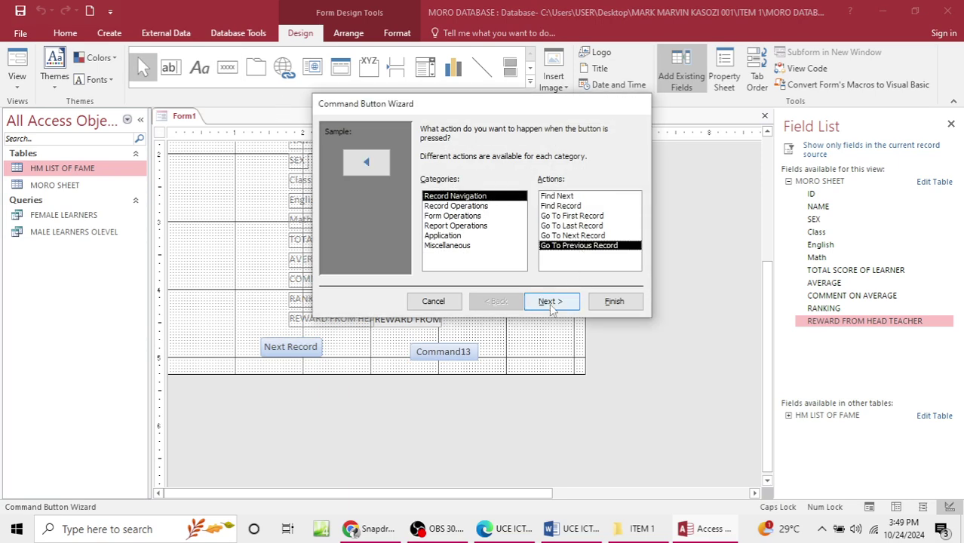
{"action": "left_click", "coordinate": [550, 302]}
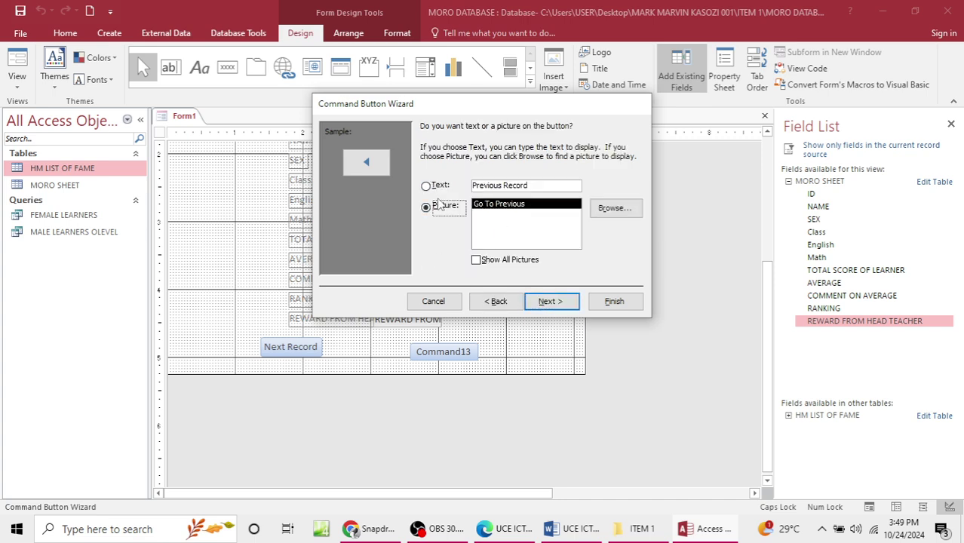
{"action": "left_click", "coordinate": [439, 185]}
{"action": "left_click", "coordinate": [550, 301]}
{"action": "left_click", "coordinate": [614, 301]}
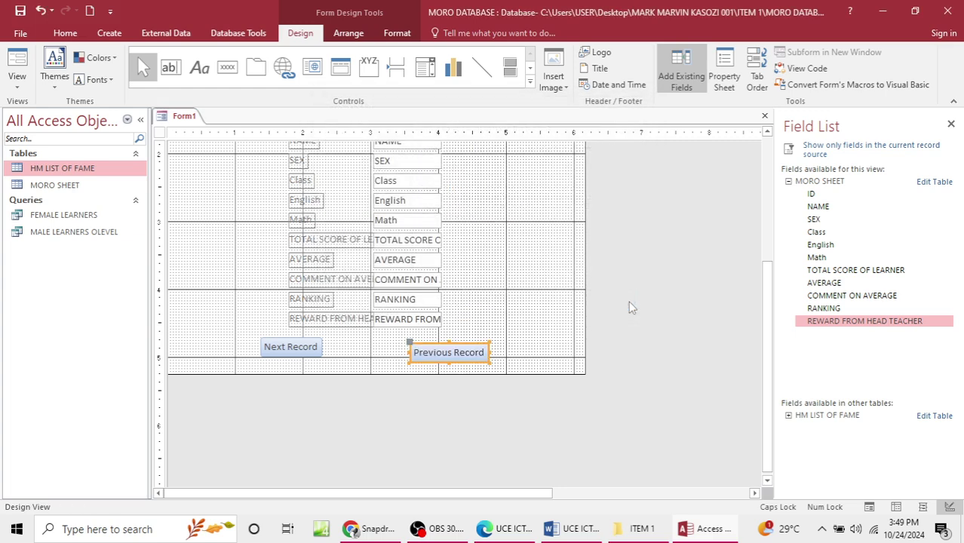
{"action": "scroll", "coordinate": [547, 291], "scroll_direction": "up", "scroll_amount": 3}
Step: Save Form1 as MORO FORM
{"action": "key", "text": "ctrl+s"}
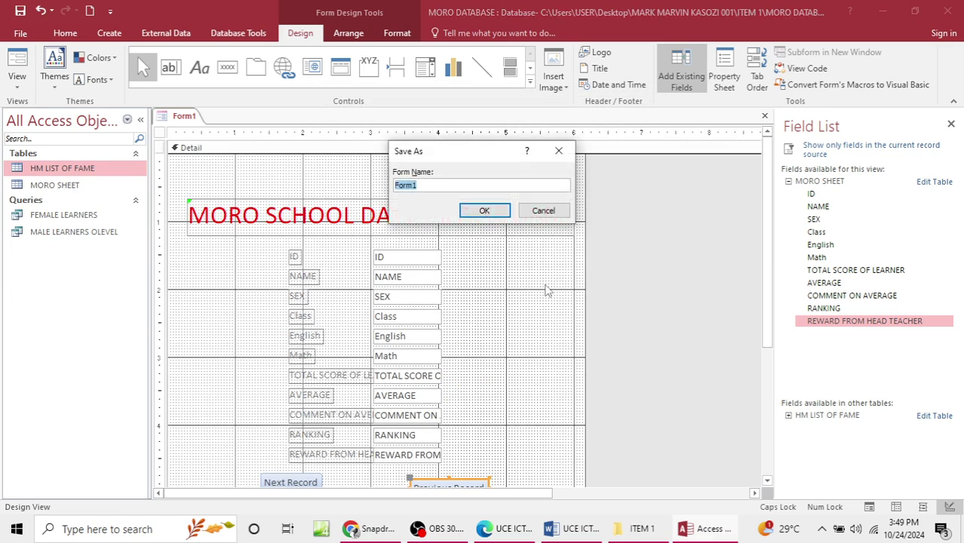
{"action": "type", "text": "MORO FORM"}
{"action": "key", "text": "Return"}
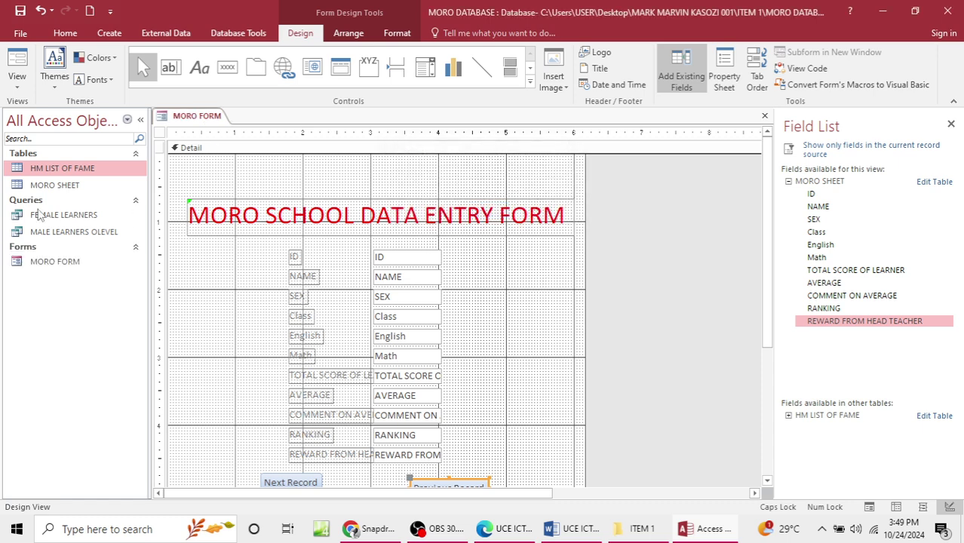
Step: Open MORO FORM, step forward through several records with Next Record, then close it
{"action": "double_click", "coordinate": [55, 264]}
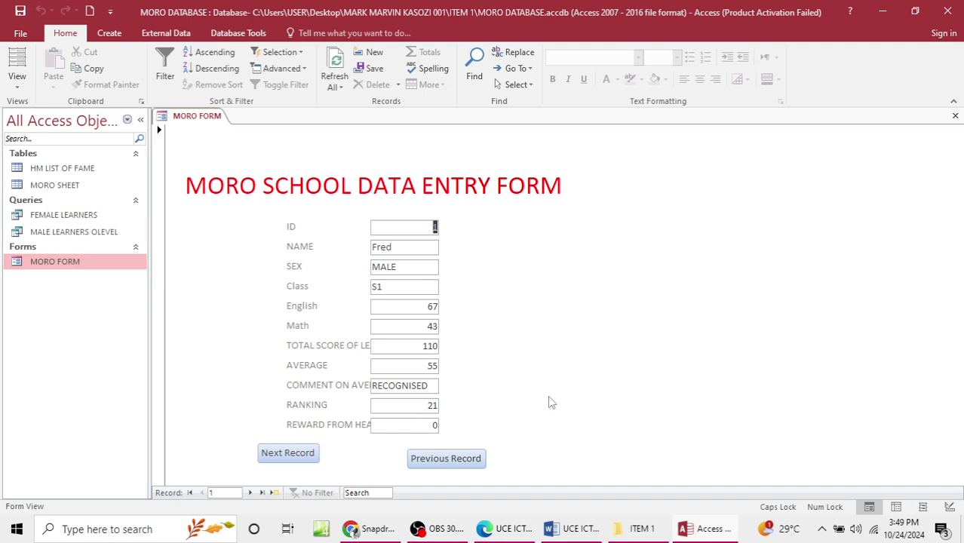
{"action": "left_click", "coordinate": [297, 457]}
{"action": "left_click", "coordinate": [298, 459]}
{"action": "left_click", "coordinate": [299, 459]}
{"action": "left_click", "coordinate": [298, 459]}
{"action": "left_click", "coordinate": [298, 459]}
{"action": "left_click", "coordinate": [296, 457]}
{"action": "left_click", "coordinate": [955, 116]}
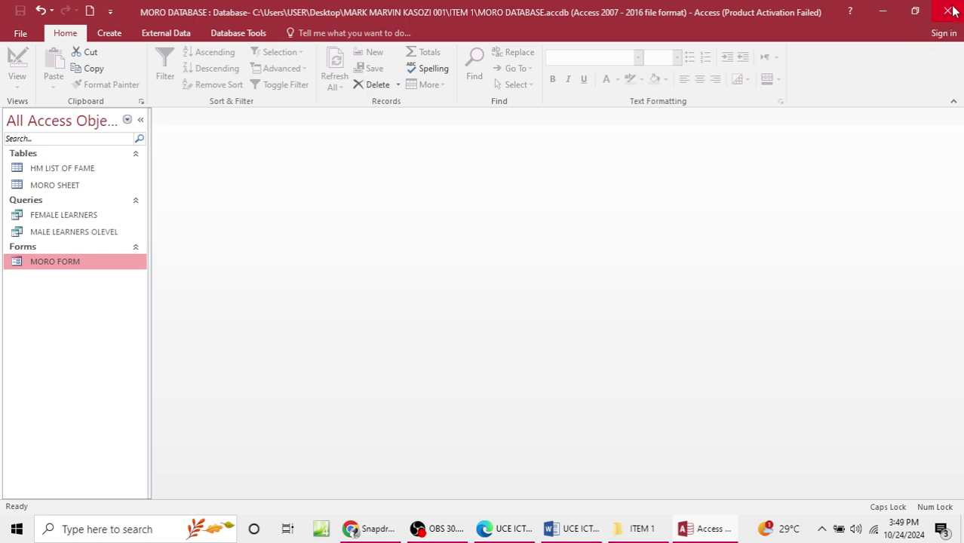
Step: Minimize Access and bring the Word Item 1 task document to the front
{"action": "left_click", "coordinate": [895, 10]}
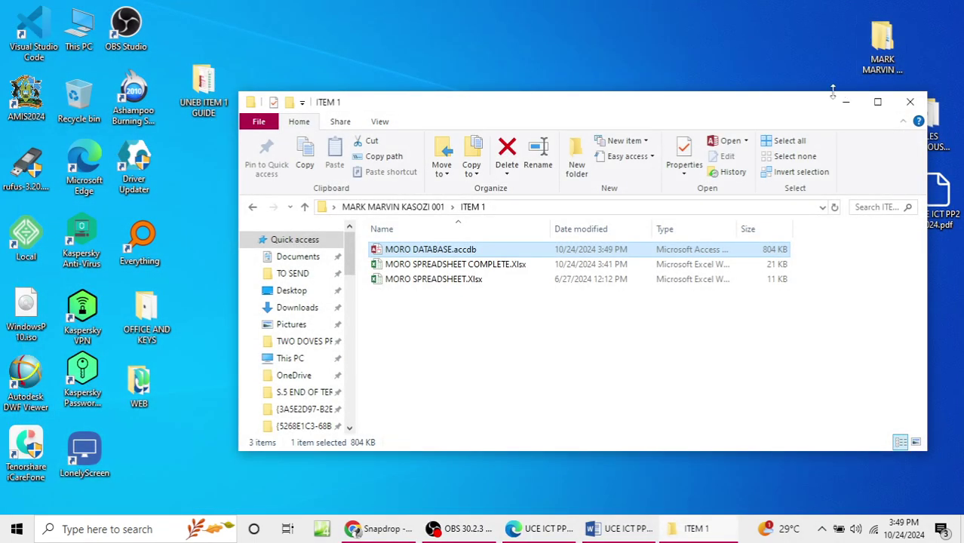
{"action": "left_click_drag", "start_coordinate": [739, 99], "coordinate": [784, 140]}
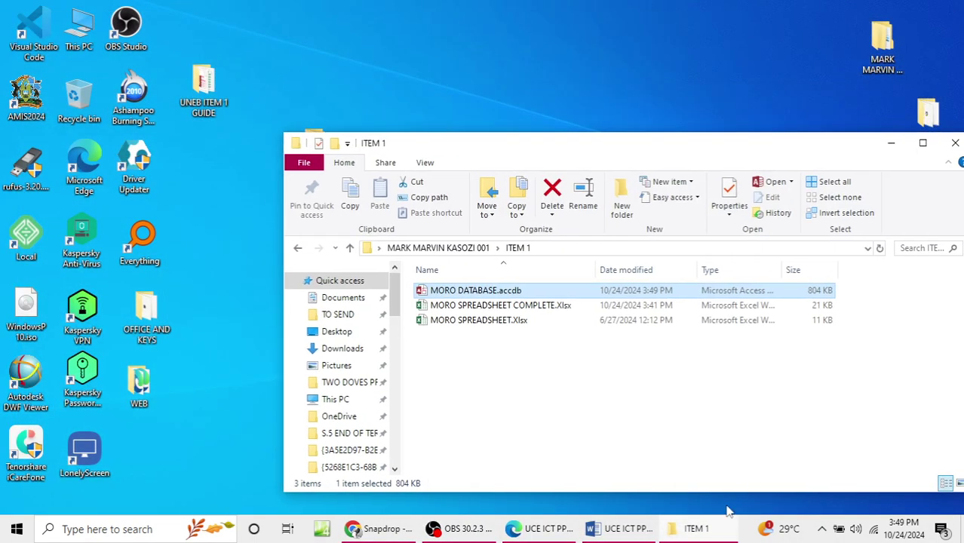
{"action": "left_click", "coordinate": [618, 527]}
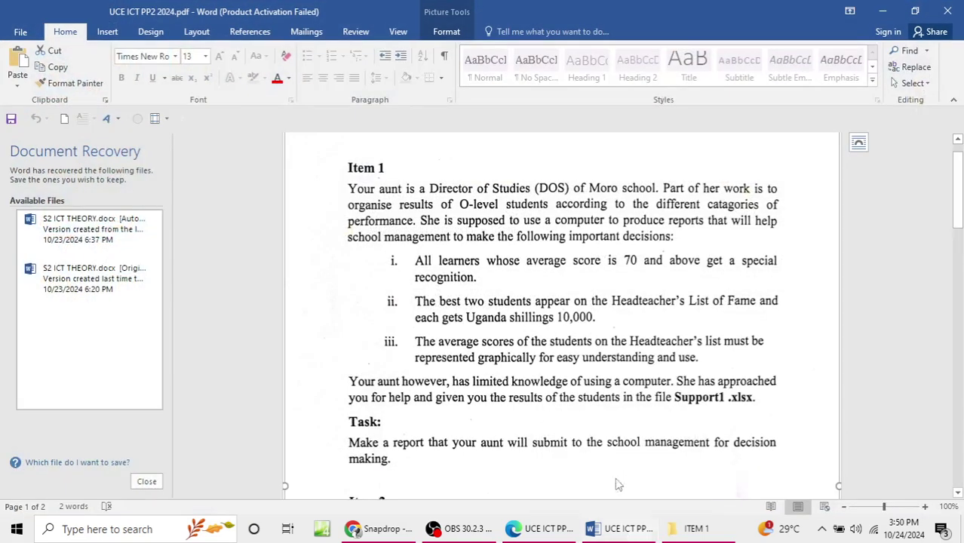
{"action": "scroll", "coordinate": [600, 368], "scroll_direction": "down", "scroll_amount": 1}
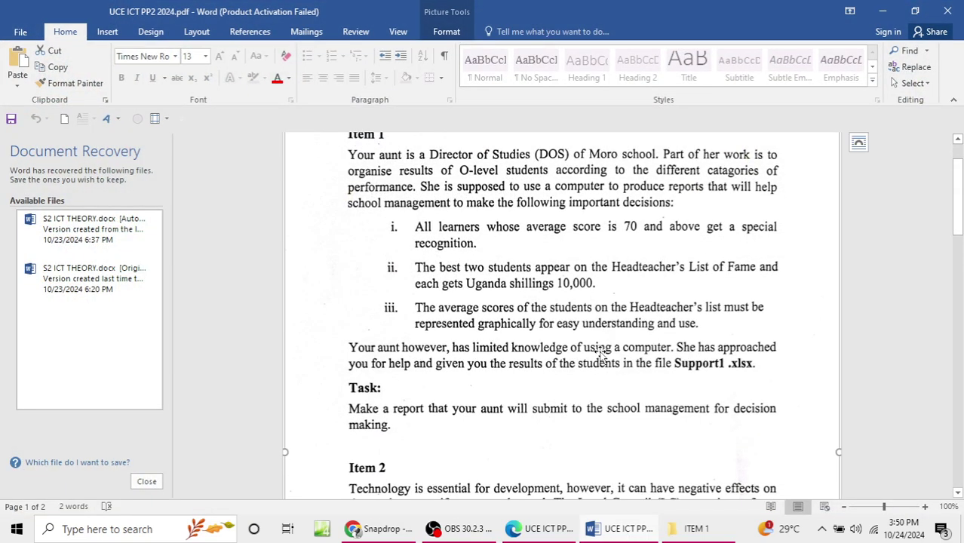
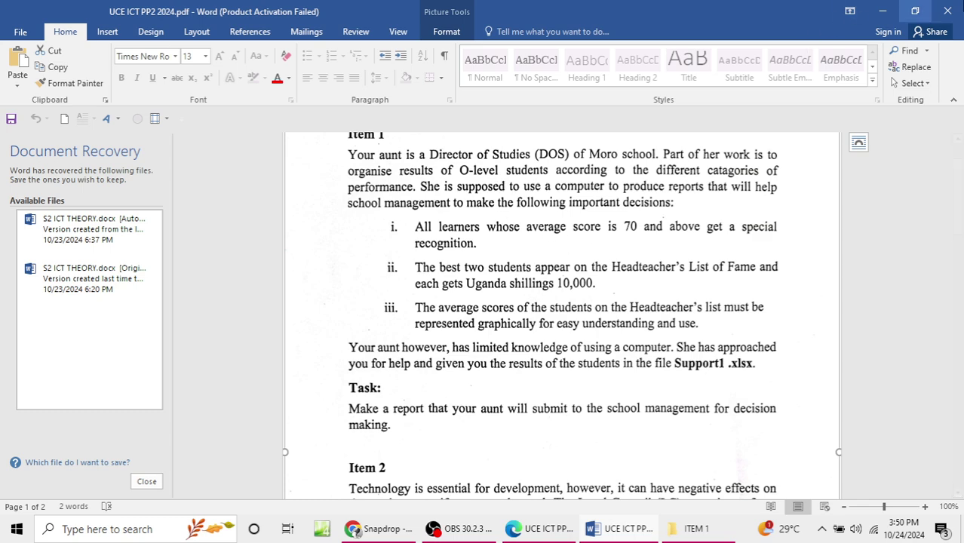
Step: Add a blank Word document named LEARNERS REPORTS.docx to the ITEM 1 folder
{"action": "left_click", "coordinate": [885, 9]}
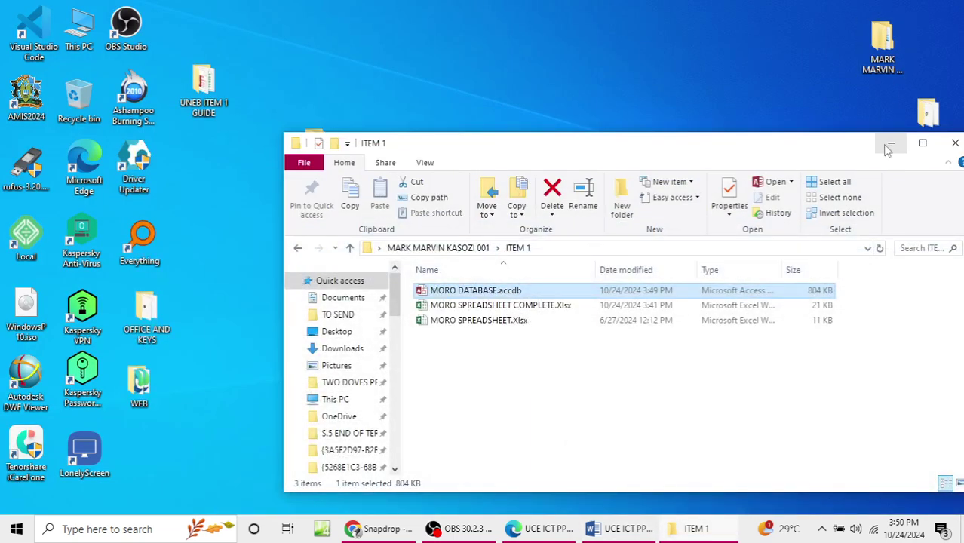
{"action": "right_click", "coordinate": [540, 358]}
{"action": "left_click_drag", "start_coordinate": [756, 149], "coordinate": [677, 52]}
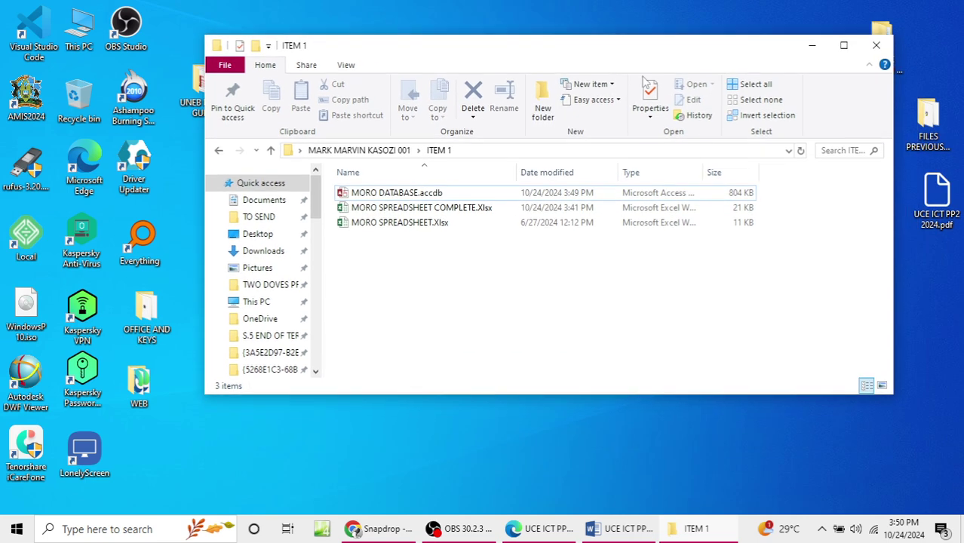
{"action": "right_click", "coordinate": [440, 280]}
{"action": "mouse_move", "coordinate": [549, 453]}
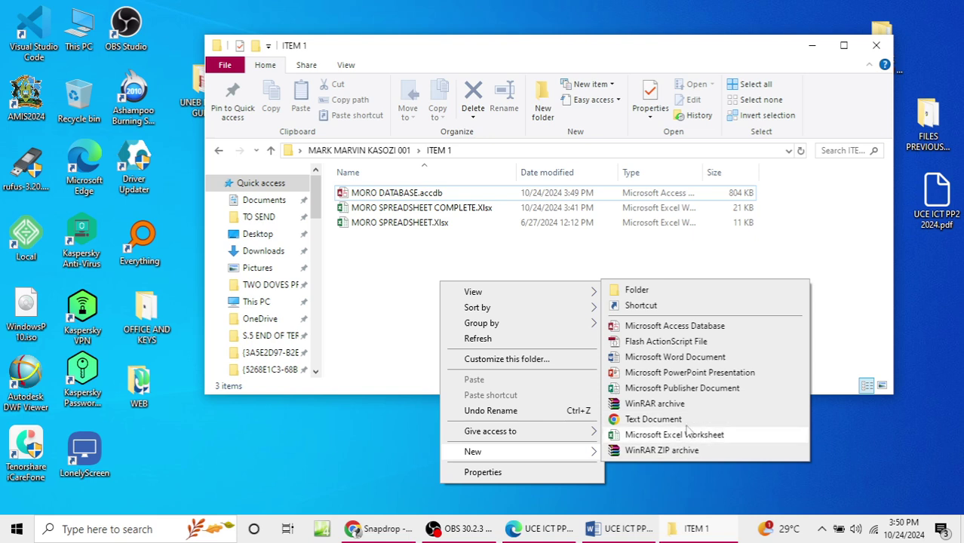
{"action": "left_click", "coordinate": [688, 358]}
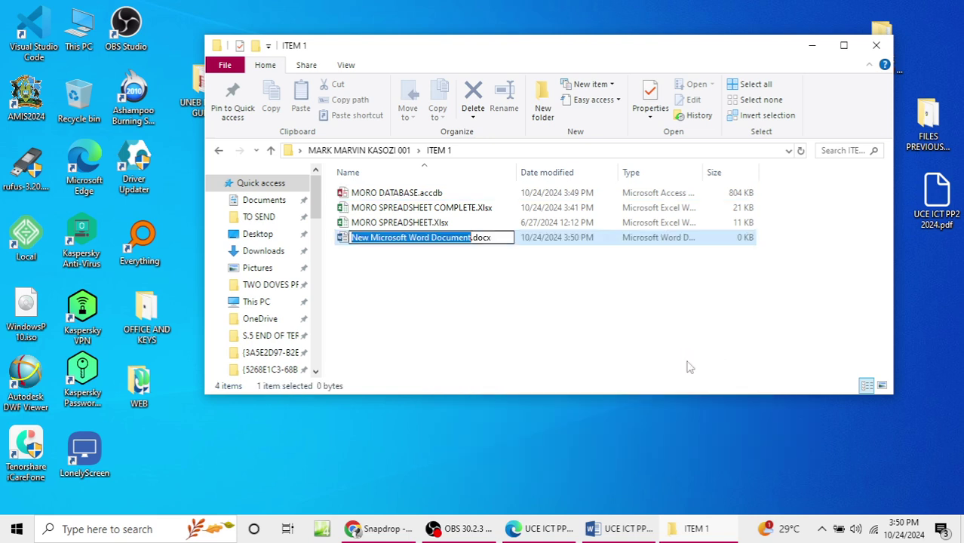
{"action": "type", "text": "LEARNERS REPORTS"}
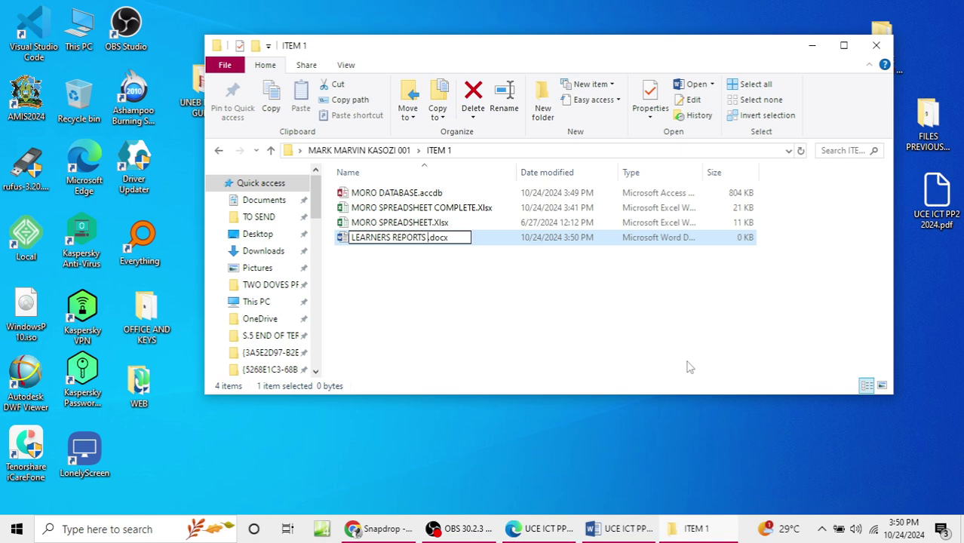
{"action": "key", "text": "Return"}
{"action": "key", "text": "alt+Tab"}
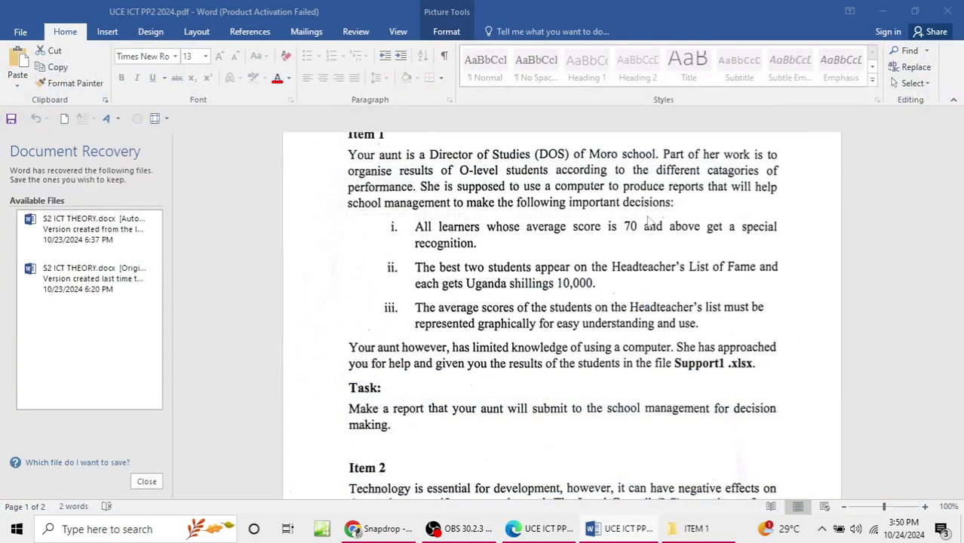
Step: Type the MORO SECONDARY SCHOOL PROGRESSIVE REPORT CARD heading and the o-level learner introduction sentence
{"action": "type", "text": "MORO"}
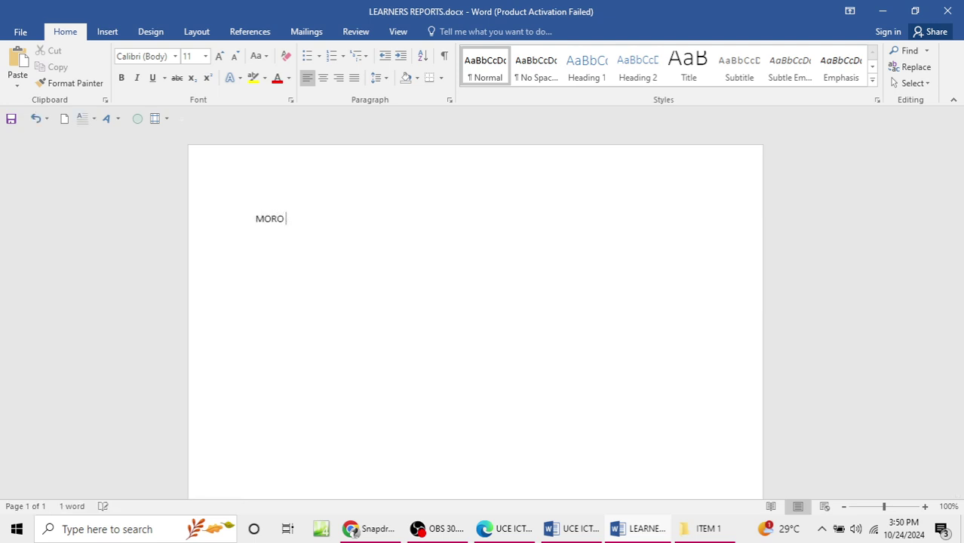
{"action": "type", "text": "VSECONDARY SCHOOL PROO"}
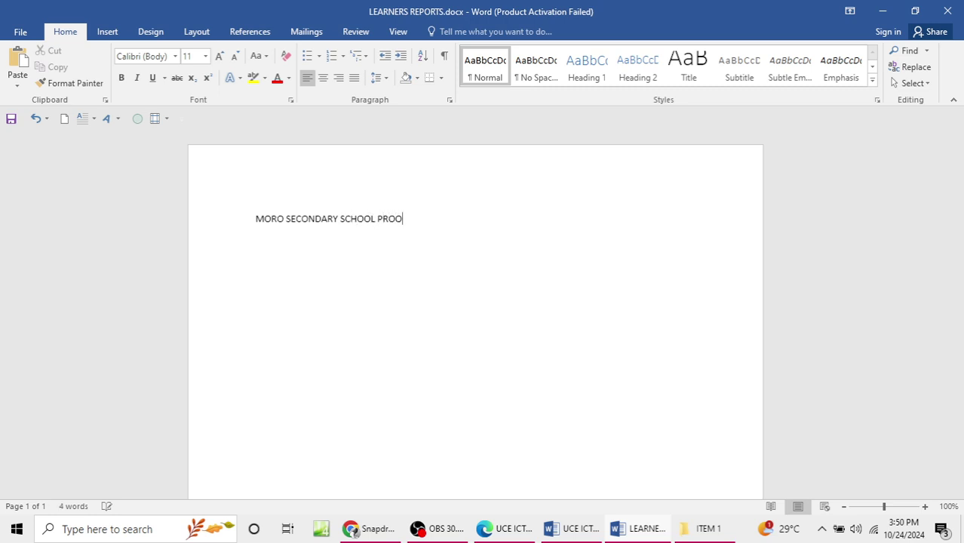
{"action": "type", "text": "GRESSIVE REPORT CARDS"}
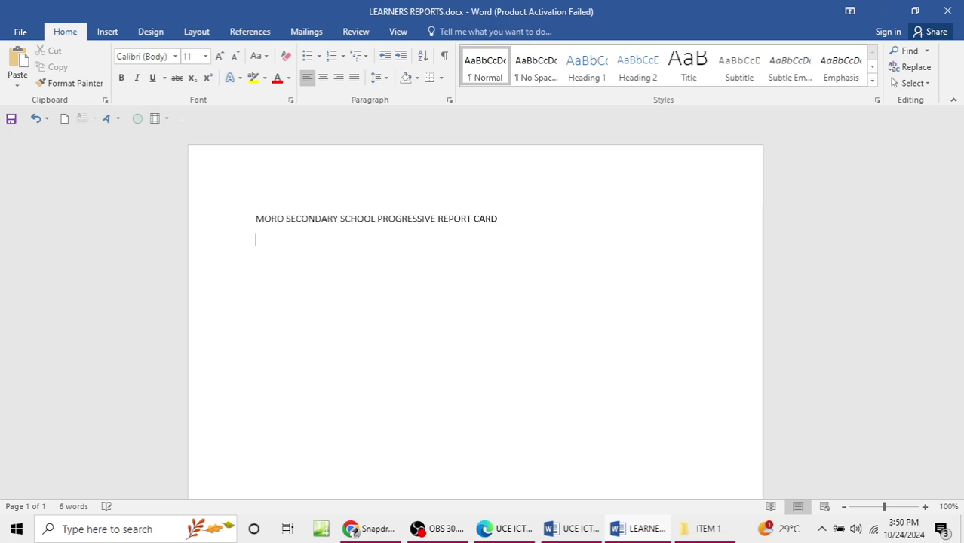
{"action": "key", "text": "Return"}
{"action": "type", "text": "This is a report card for"}
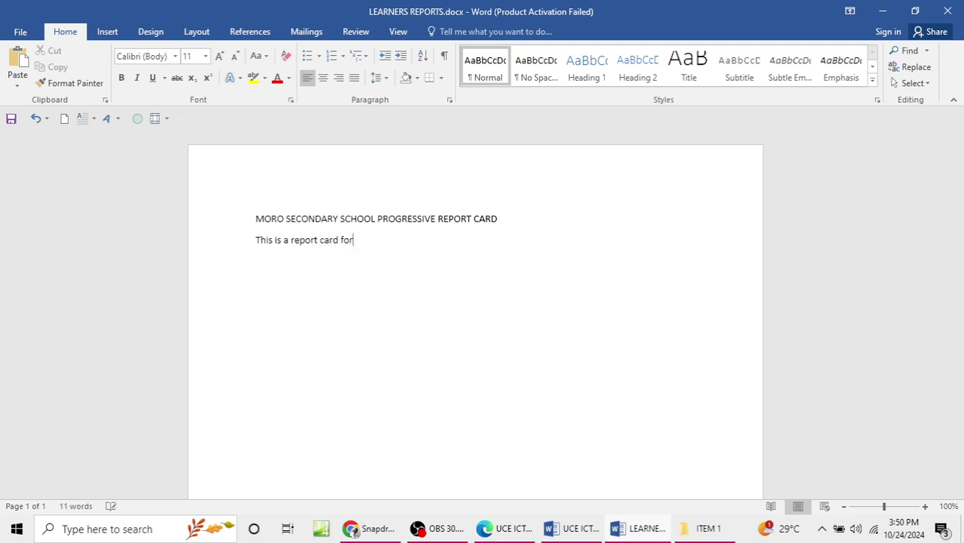
{"action": "type", "text": "  a learner in o-level in Moro s"}
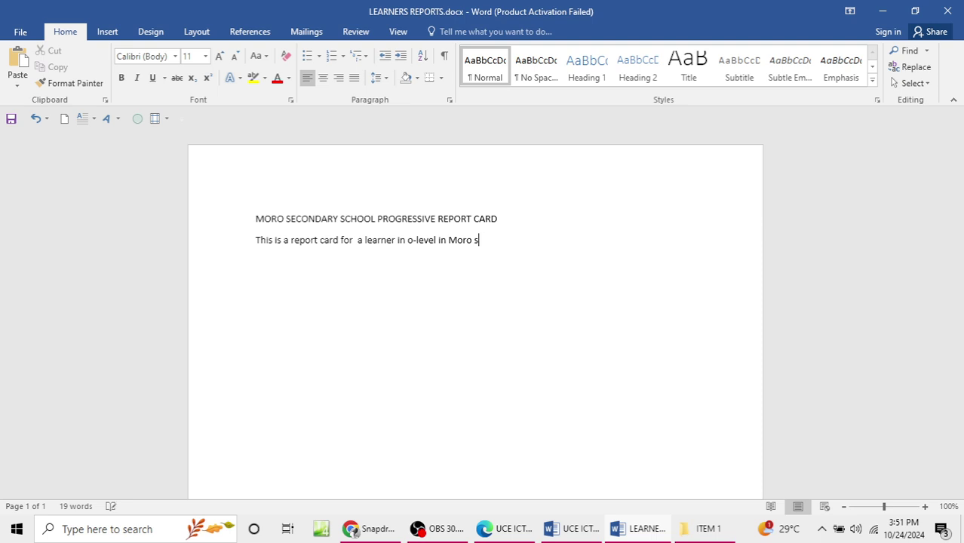
{"action": "type", "text": "ool."}
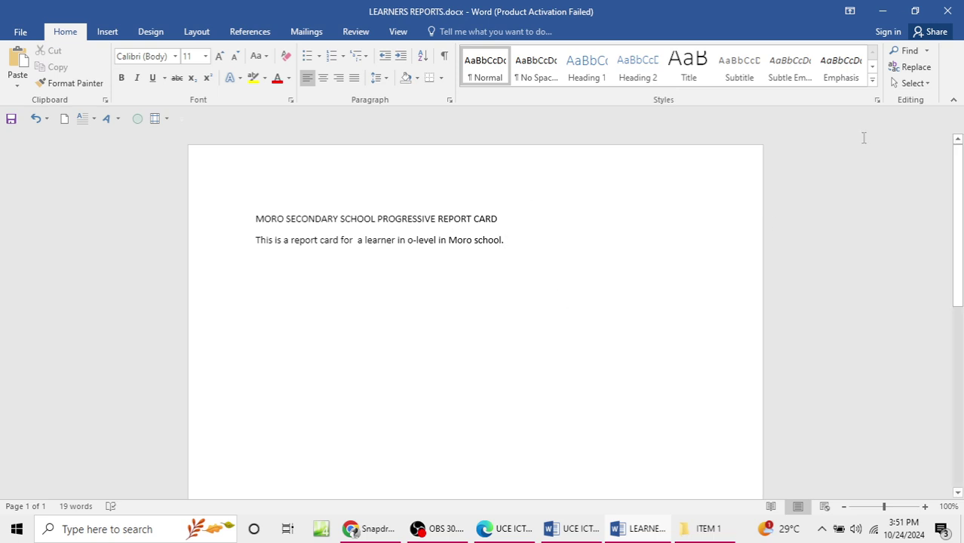
Step: Make the heading all capitals, bold, 24 pt, centred and red
{"action": "left_click_drag", "start_coordinate": [253, 216], "coordinate": [511, 220]}
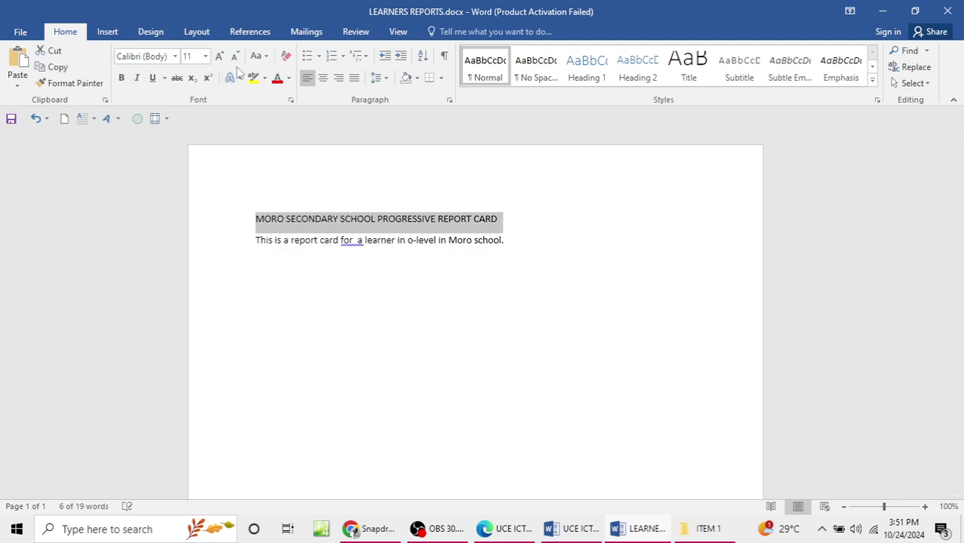
{"action": "left_click", "coordinate": [257, 56]}
{"action": "left_click", "coordinate": [291, 104]}
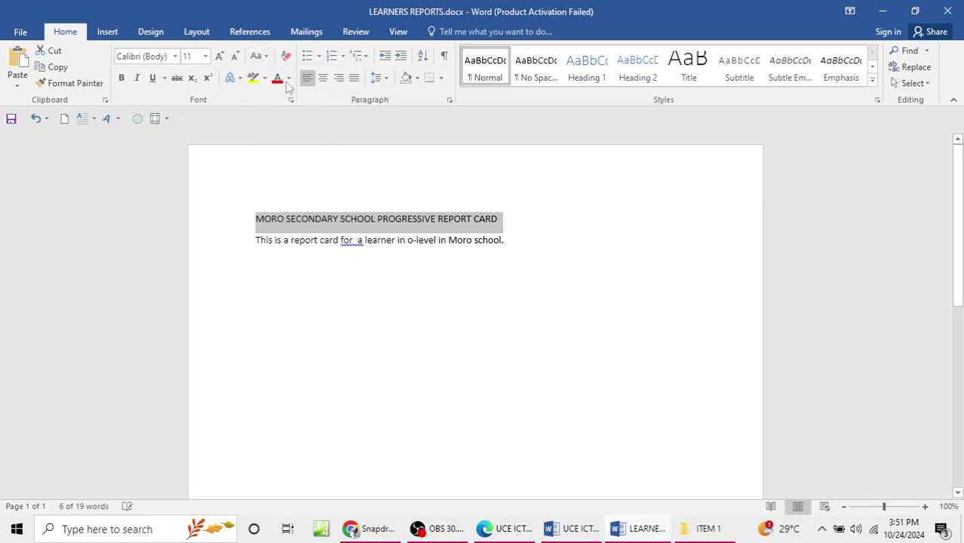
{"action": "left_click", "coordinate": [121, 77]}
{"action": "left_click", "coordinate": [205, 56]}
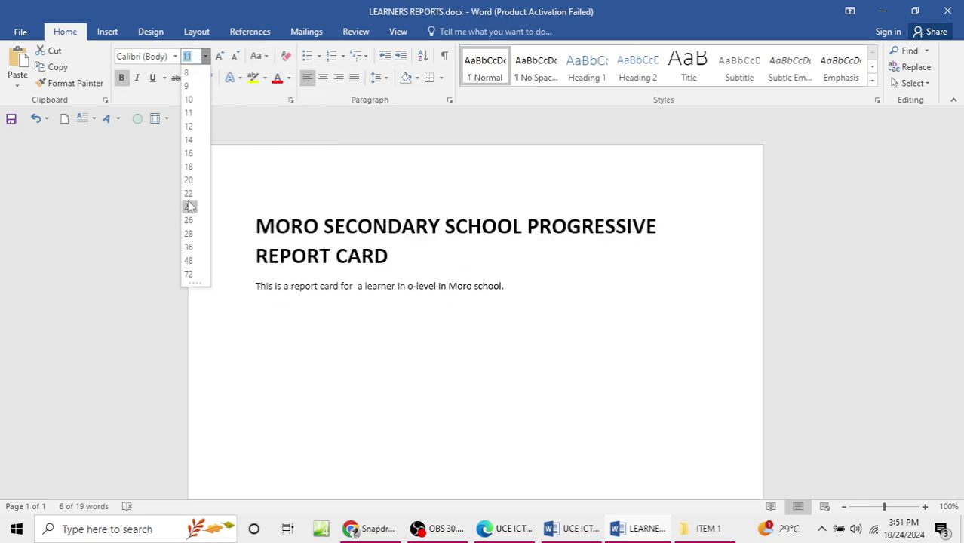
{"action": "left_click", "coordinate": [190, 206]}
{"action": "left_click", "coordinate": [323, 77]}
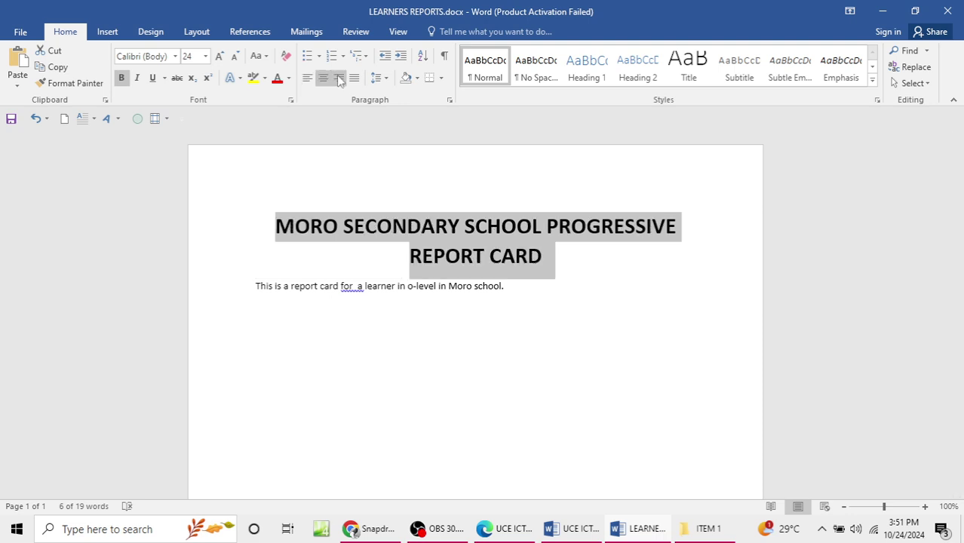
{"action": "left_click", "coordinate": [277, 79]}
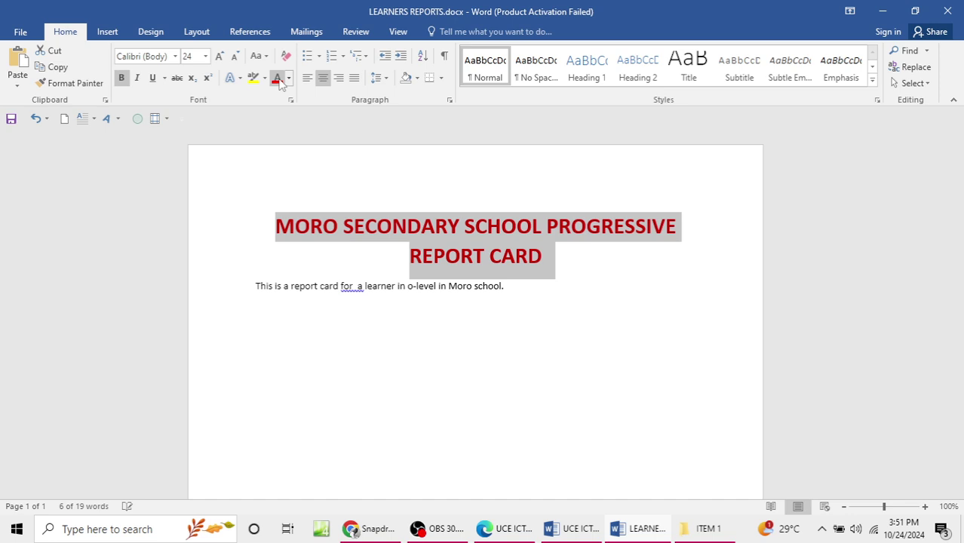
Step: Remove the extra space and make the introductory sentence bold and centred
{"action": "left_click", "coordinate": [361, 296]}
{"action": "key", "text": "BackSpace"}
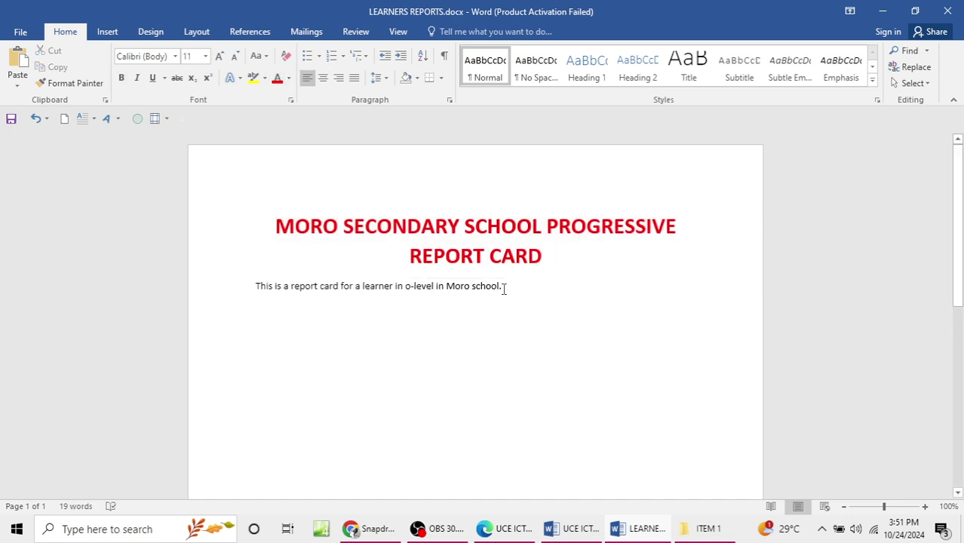
{"action": "left_click_drag", "start_coordinate": [513, 293], "coordinate": [286, 275]}
{"action": "left_click", "coordinate": [358, 294]}
{"action": "left_click", "coordinate": [257, 286]}
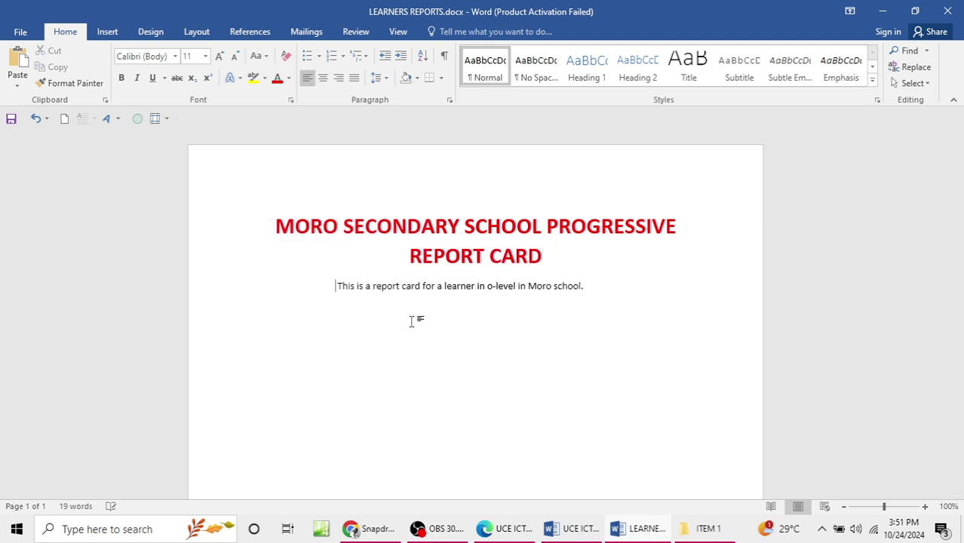
{"action": "left_click_drag", "start_coordinate": [359, 291], "coordinate": [604, 289]}
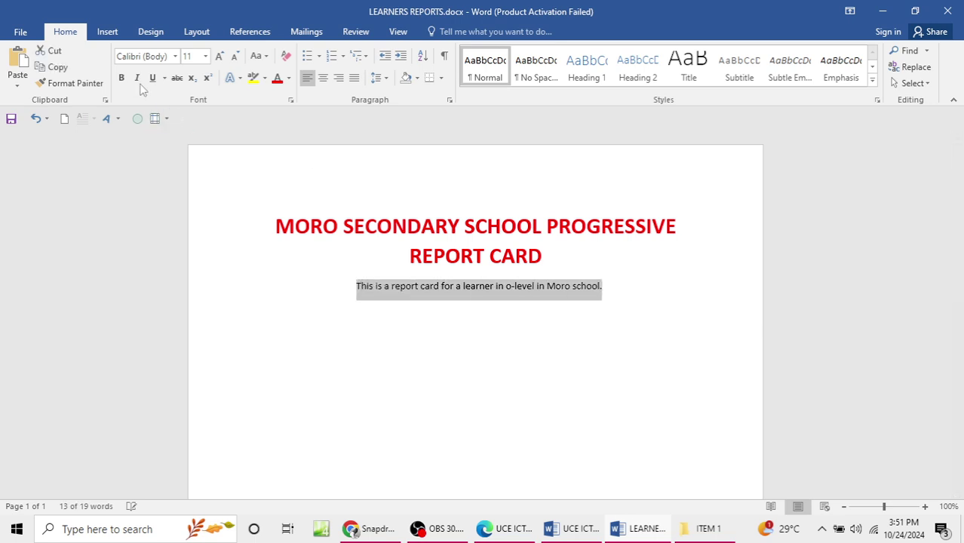
{"action": "left_click", "coordinate": [125, 78]}
{"action": "left_click", "coordinate": [621, 292]}
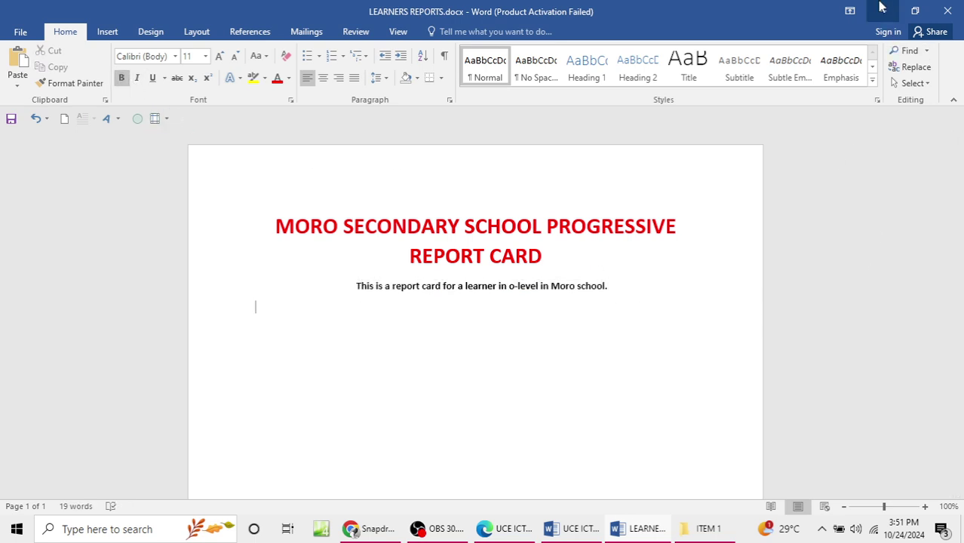
{"action": "left_click", "coordinate": [881, 6]}
{"action": "left_click", "coordinate": [881, 8]}
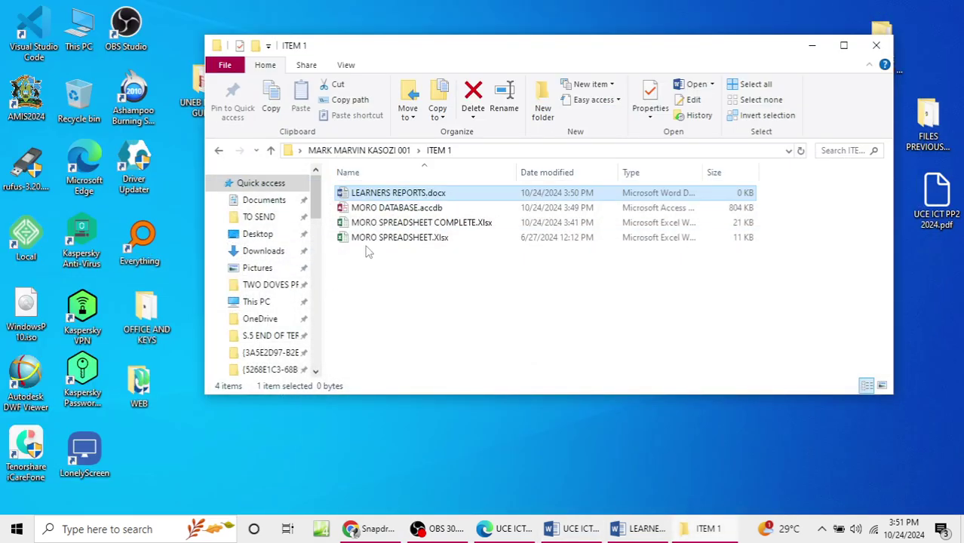
Step: Open MORO SPREADSHEET COMPLETE.xlsx in Excel, dismiss the activation notice, and return to LEARNERS REPORTS
{"action": "double_click", "coordinate": [386, 224]}
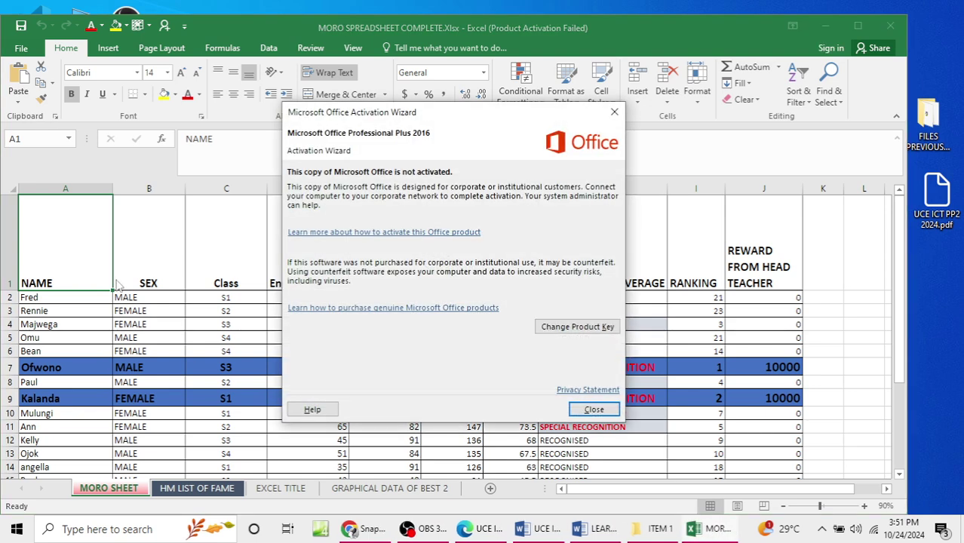
{"action": "left_click", "coordinate": [614, 111]}
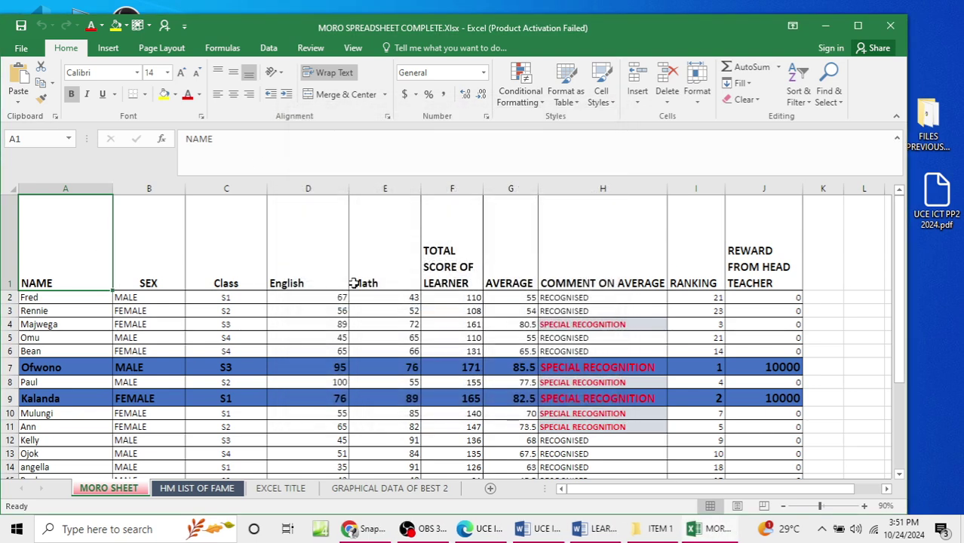
{"action": "left_click", "coordinate": [826, 27]}
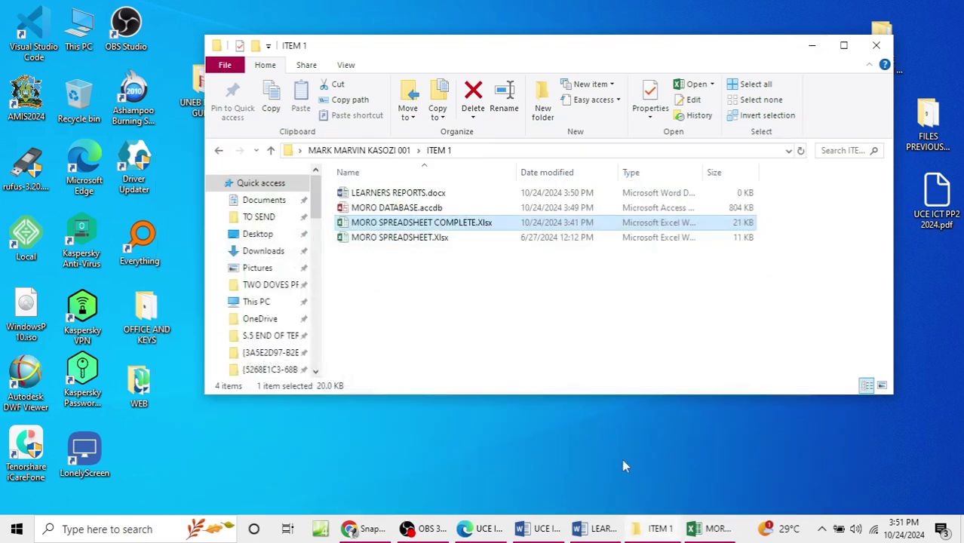
{"action": "left_click", "coordinate": [595, 529]}
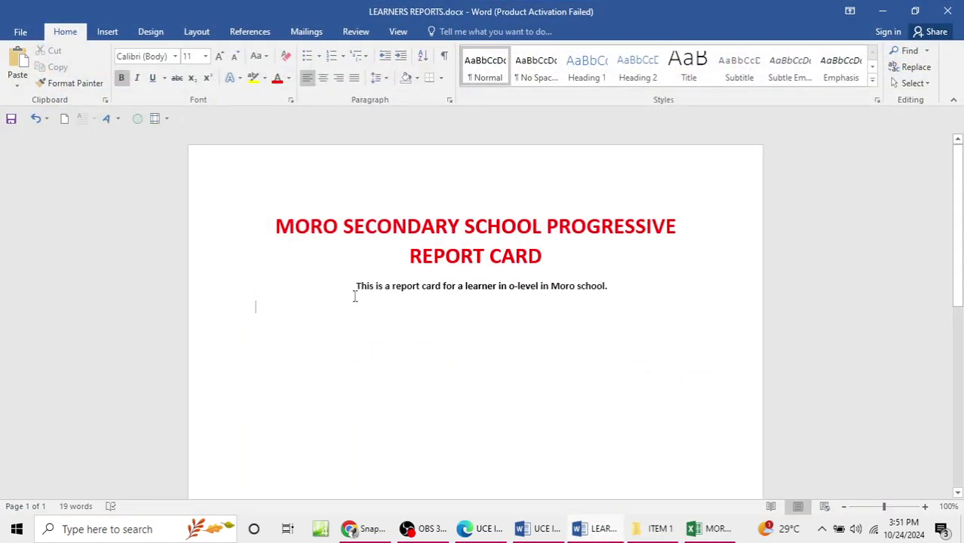
Step: List the labels NAME, SEX, CLASS, ENGLISH and MATHS on separate lines, checking the spreadsheet headings
{"action": "type", "text": "NAME"}
{"action": "key", "text": "Return"}
{"action": "type", "text": "SEX"}
{"action": "key", "text": "Return"}
{"action": "type", "text": "CLASS"}
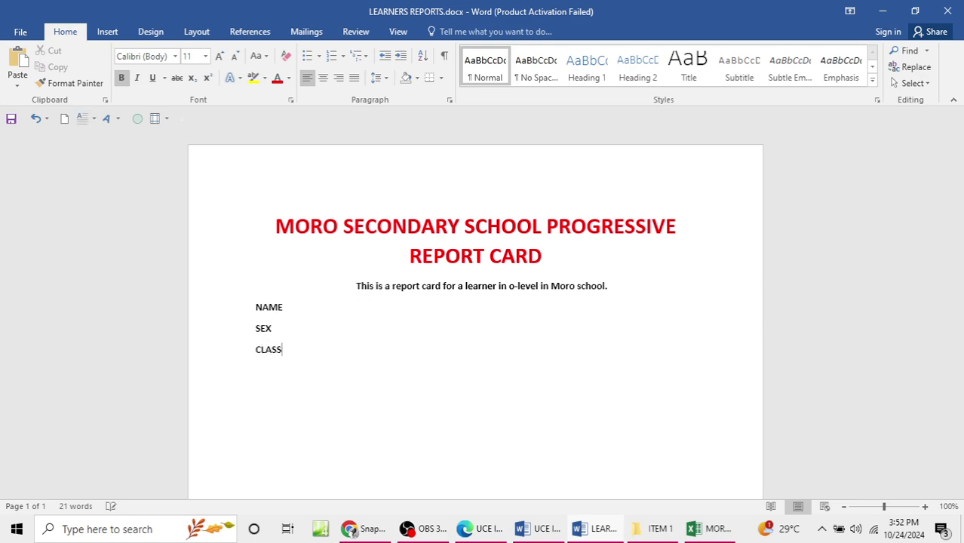
{"action": "key", "text": "Return"}
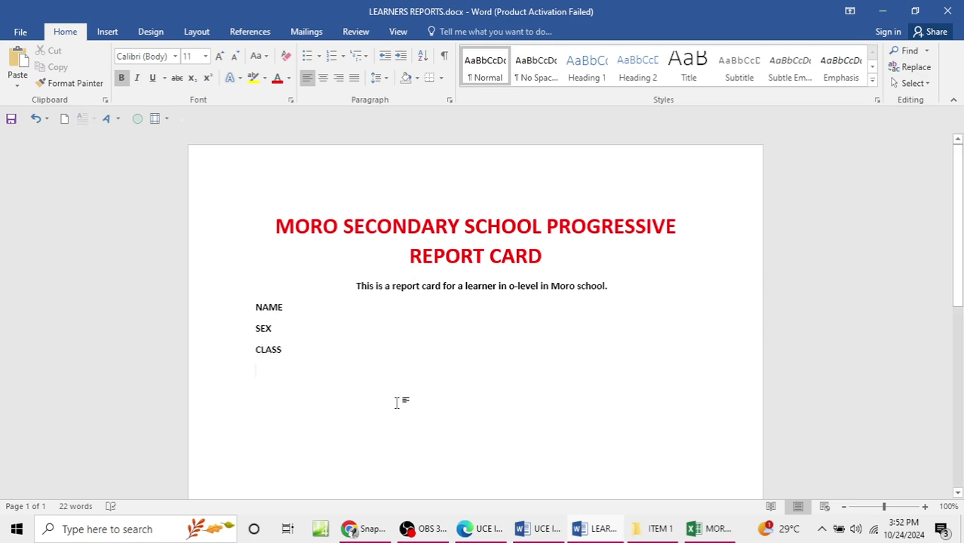
{"action": "left_click", "coordinate": [696, 531]}
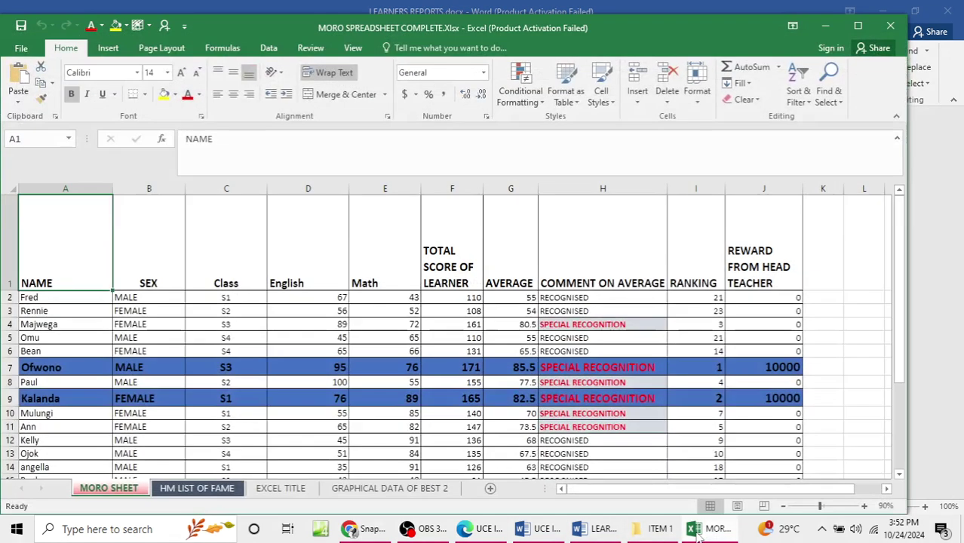
{"action": "left_click", "coordinate": [696, 531]}
{"action": "type", "text": "ENGLI"}
{"action": "type", "text": "SH "}
{"action": "type", "text": "MATH"}
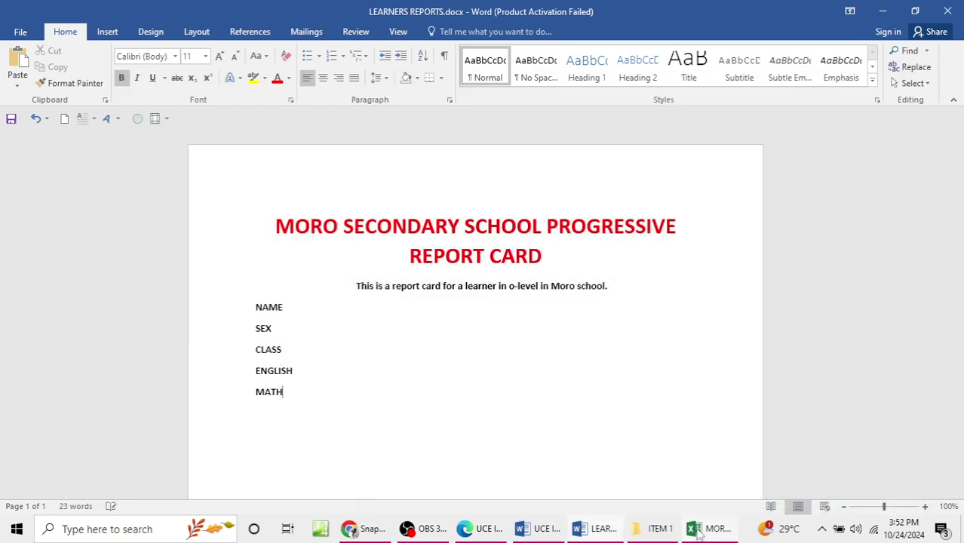
{"action": "left_click", "coordinate": [699, 532]}
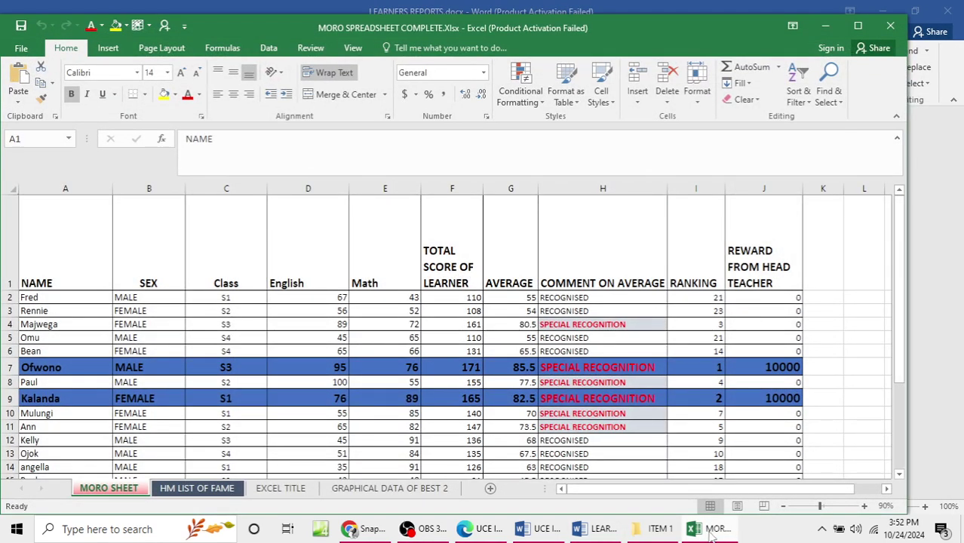
{"action": "left_click", "coordinate": [827, 26]}
{"action": "key", "text": "Return"}
Step: Add the labels TOTAL SCORE, AVERAGE, COMMENT, RANKING and REWARD FROM HEAD OF SCHOOL
{"action": "type", "text": "TOT"}
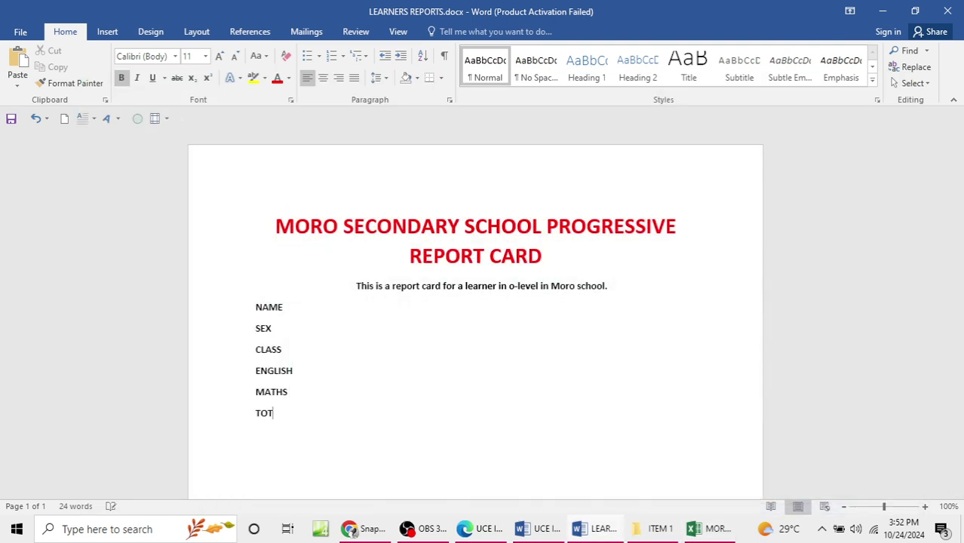
{"action": "type", "text": "AL SCORE S"}
{"action": "key", "text": "BackSpace"}
{"action": "key", "text": "BackSpace"}
{"action": "key", "text": "Return"}
{"action": "type", "text": "AVERAGE"}
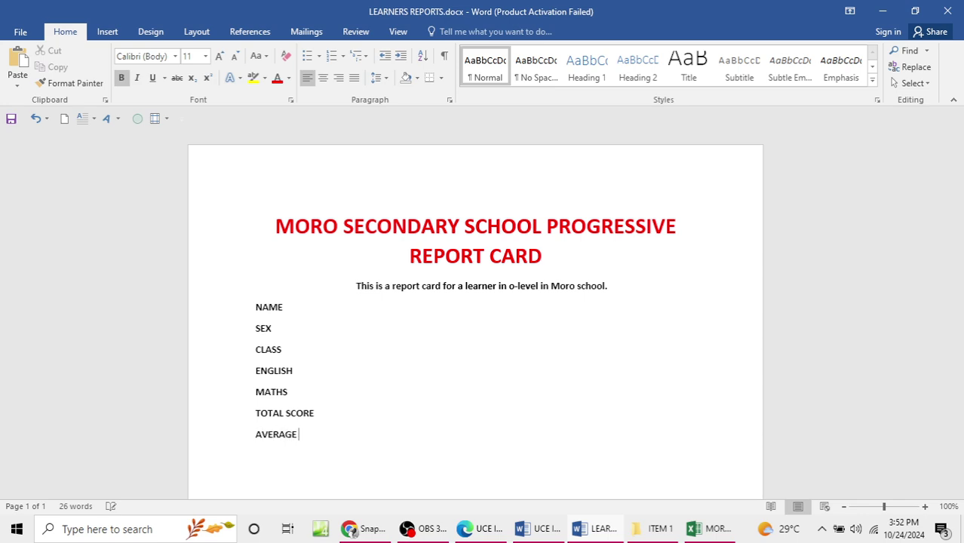
{"action": "key", "text": "Return"}
{"action": "type", "text": "COMMENT"}
{"action": "key", "text": "Return"}
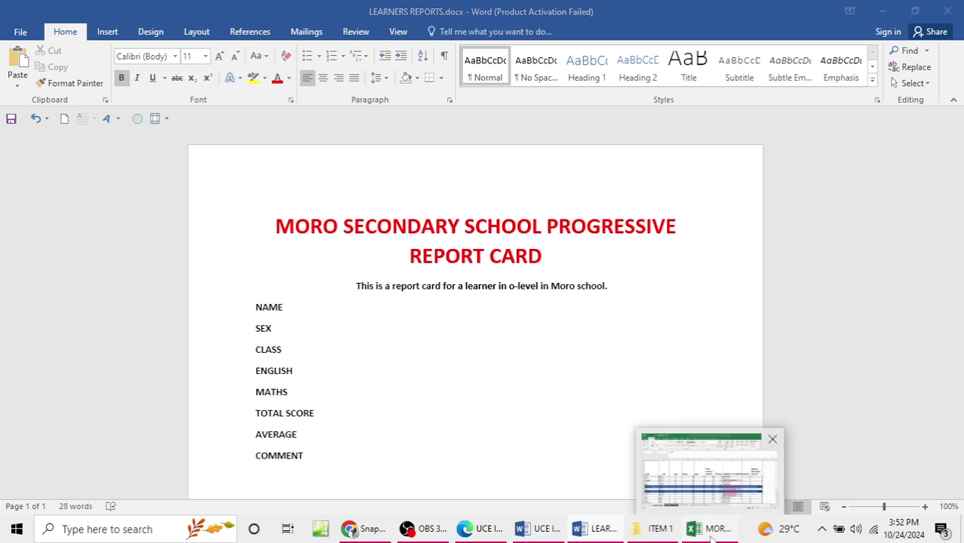
{"action": "left_click", "coordinate": [713, 529]}
{"action": "left_click", "coordinate": [717, 529]}
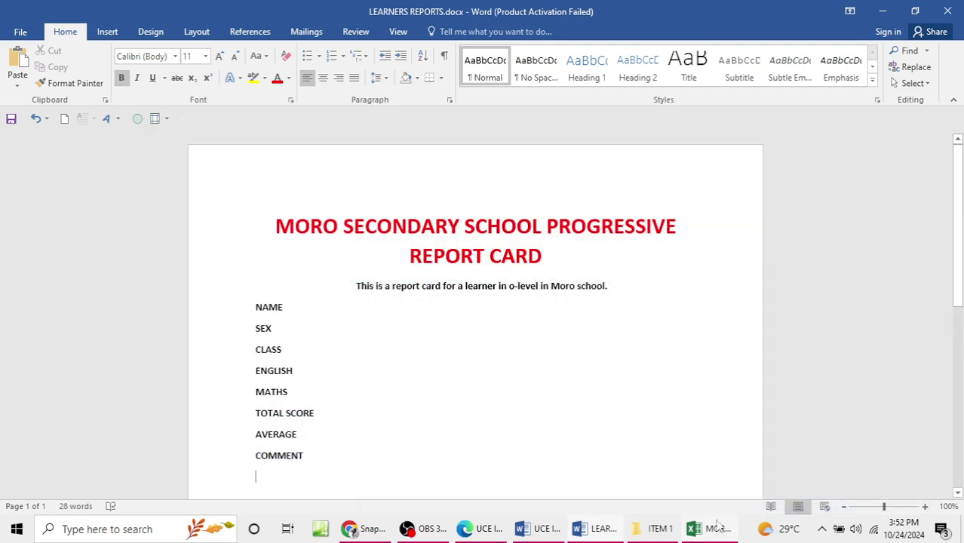
{"action": "type", "text": "RE"}
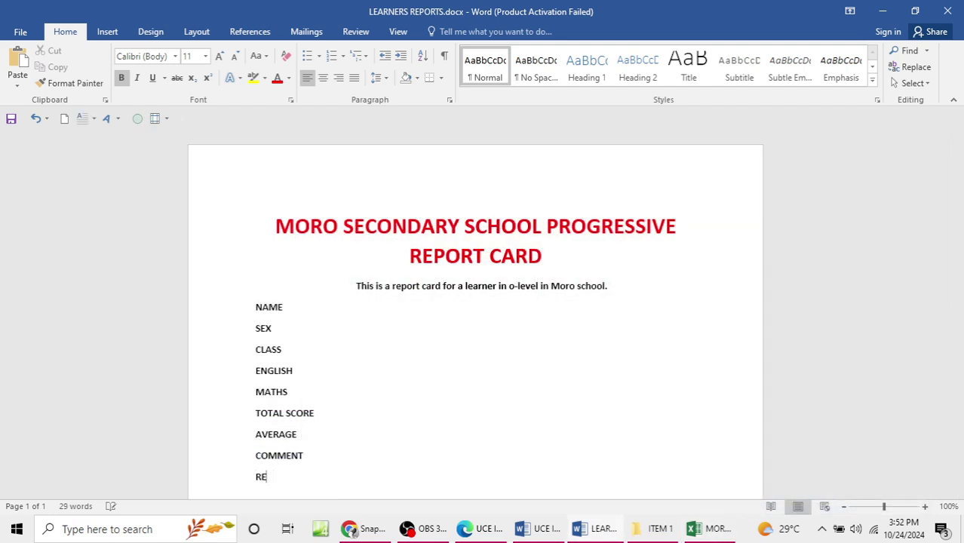
{"action": "type", "text": "NNKING"}
{"action": "key", "text": "Return"}
{"action": "type", "text": "REWARD"}
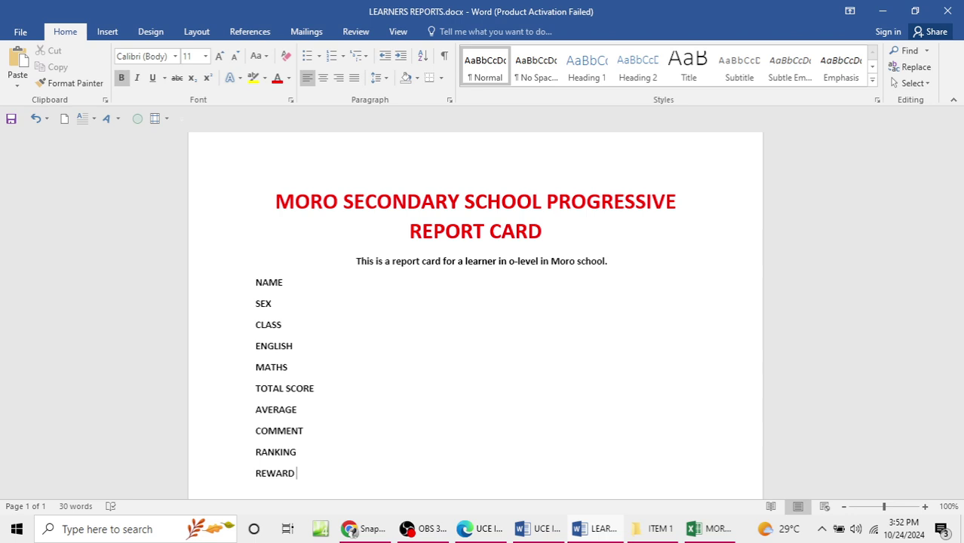
{"action": "type", "text": " FROM HEAD OF S"}
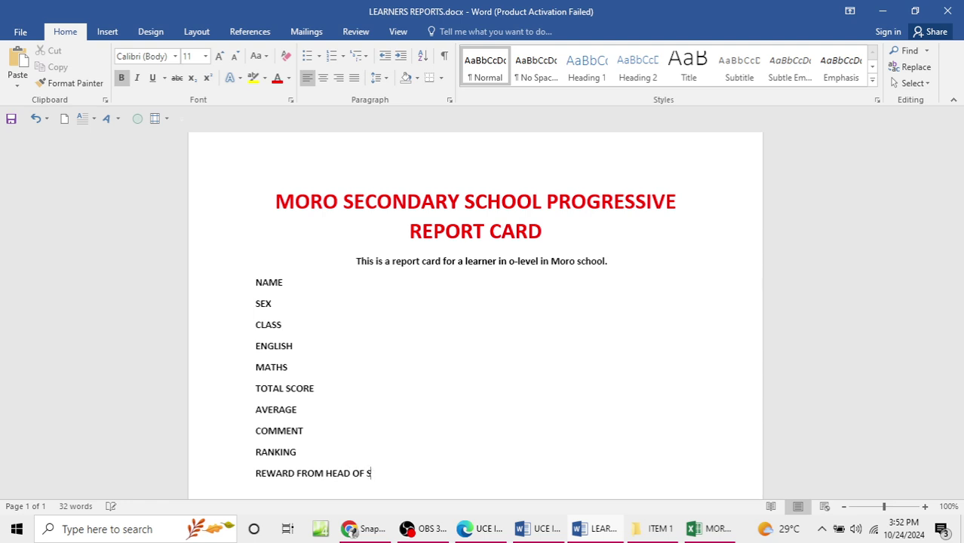
{"action": "type", "text": "CHOOL"}
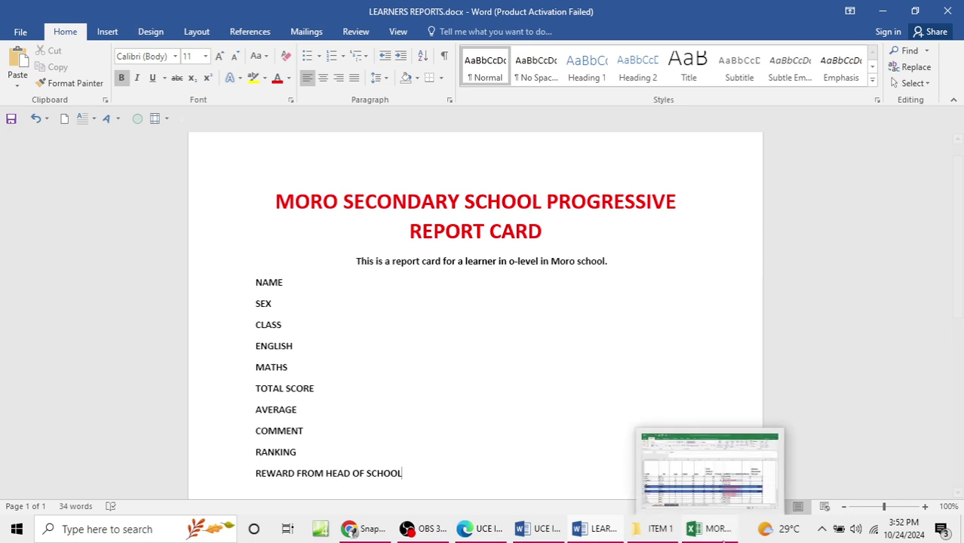
Step: Keep the field lines left-aligned and add a colon after NAME
{"action": "left_click_drag", "start_coordinate": [256, 283], "coordinate": [419, 483]}
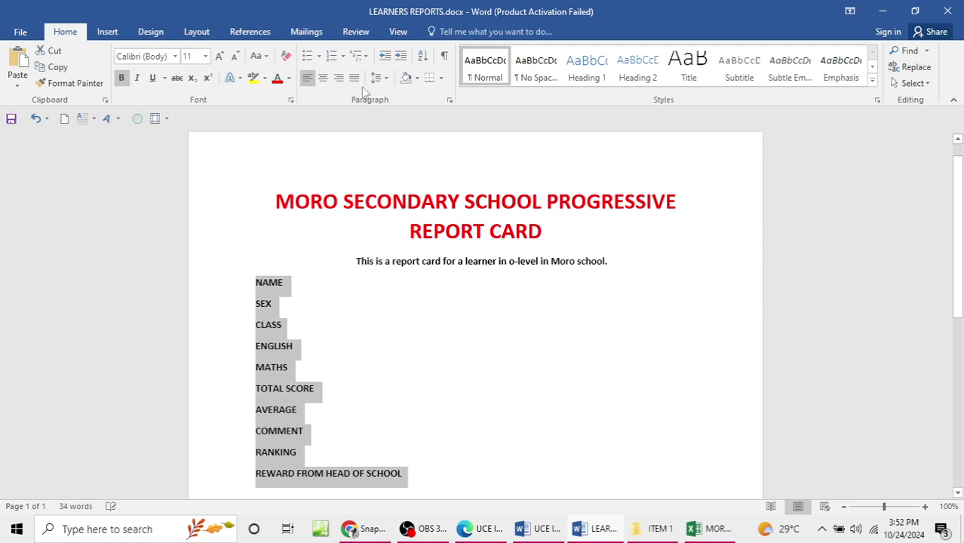
{"action": "left_click", "coordinate": [323, 78]}
{"action": "key", "text": "ctrl+l"}
{"action": "scroll", "coordinate": [359, 362], "scroll_direction": "down", "scroll_amount": 3}
{"action": "left_click", "coordinate": [431, 385]}
{"action": "left_click", "coordinate": [308, 186]}
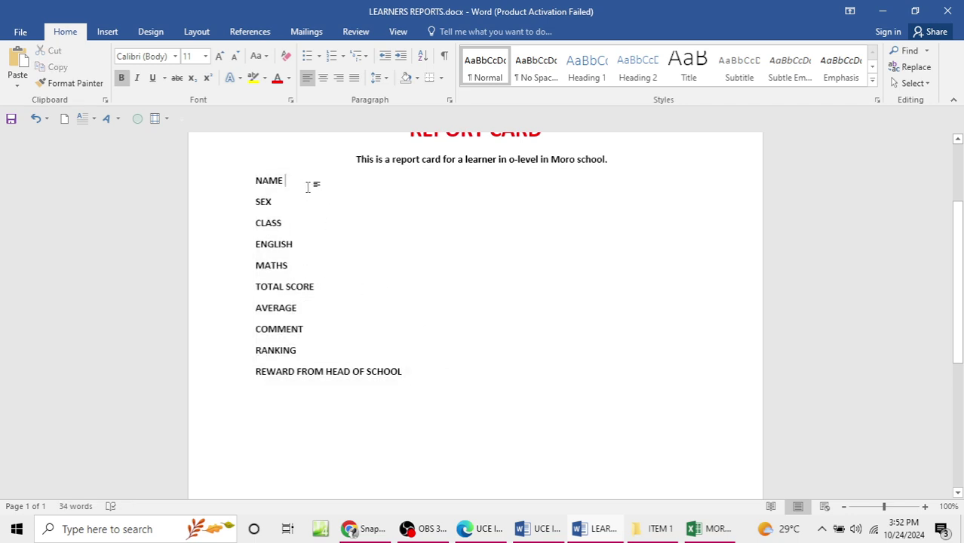
{"action": "type", "text": ":"}
{"action": "left_click", "coordinate": [296, 211]}
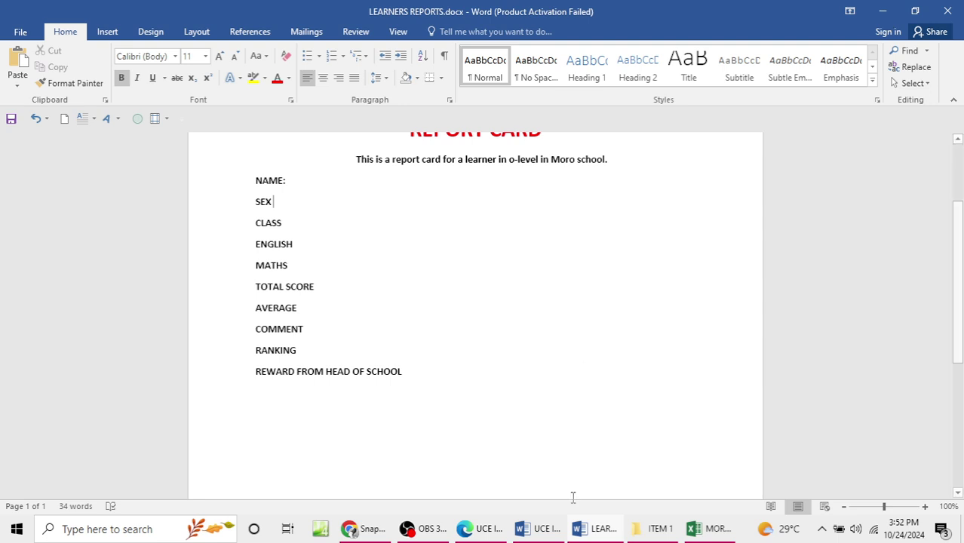
{"action": "scroll", "coordinate": [542, 156], "scroll_direction": "up", "scroll_amount": 3}
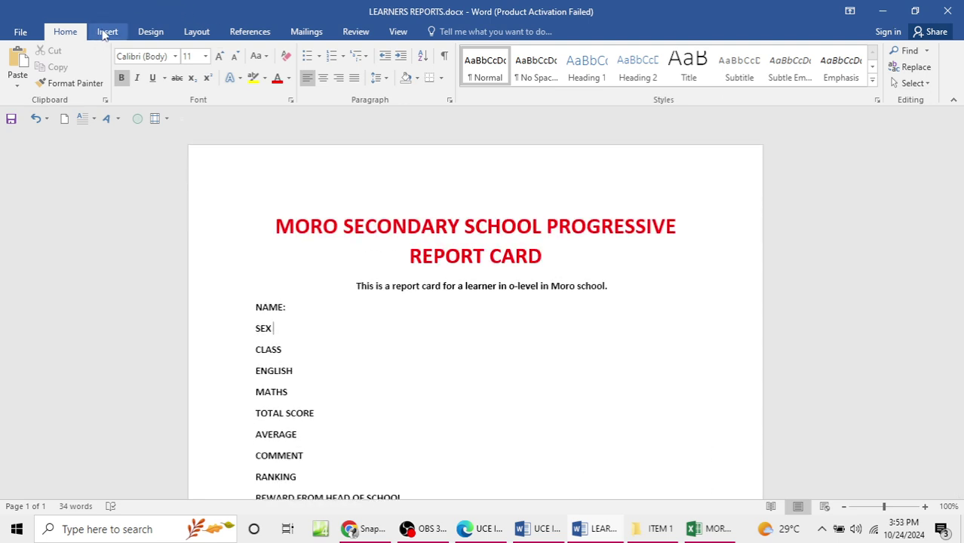
{"action": "left_click", "coordinate": [160, 35]}
Step: Frame the report card page with the yellow star art page border
{"action": "left_click", "coordinate": [195, 33]}
{"action": "scroll", "coordinate": [197, 34], "scroll_direction": "up", "scroll_amount": 1}
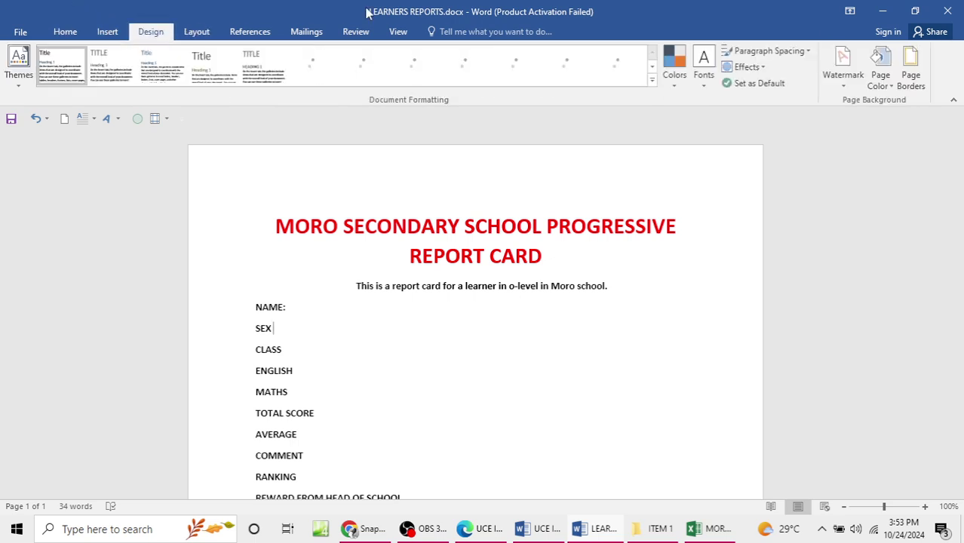
{"action": "left_click", "coordinate": [913, 83]}
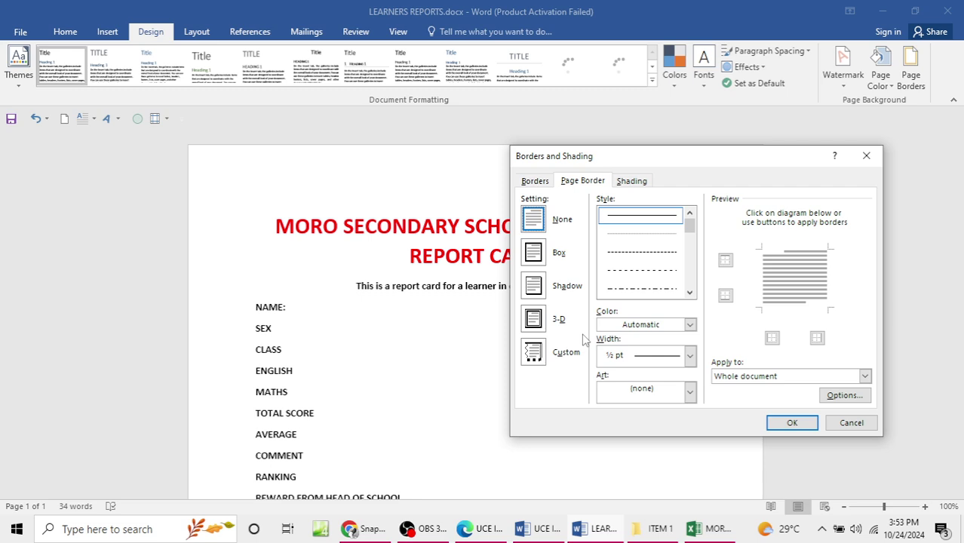
{"action": "left_click", "coordinate": [690, 355]}
{"action": "left_click", "coordinate": [684, 395]}
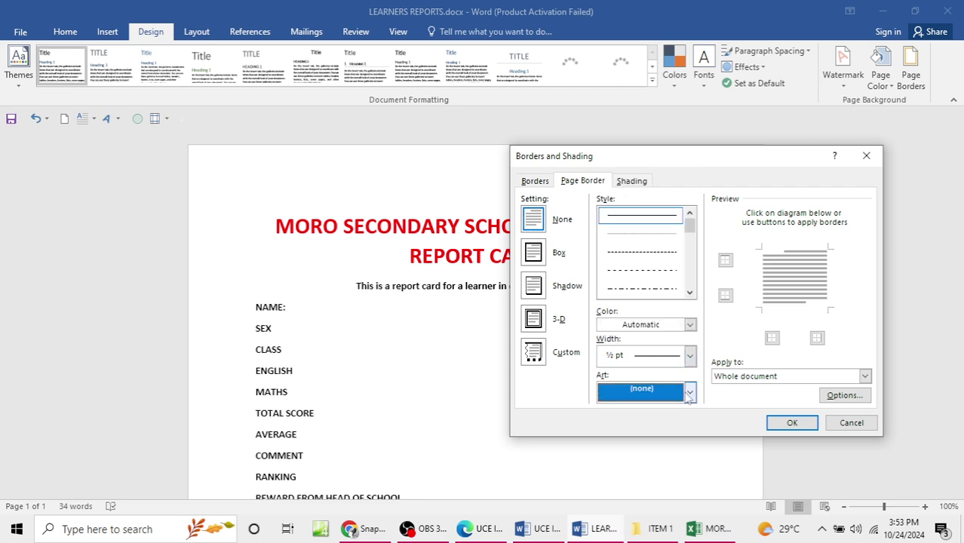
{"action": "left_click", "coordinate": [687, 392]}
{"action": "scroll", "coordinate": [645, 453], "scroll_direction": "down", "scroll_amount": 2}
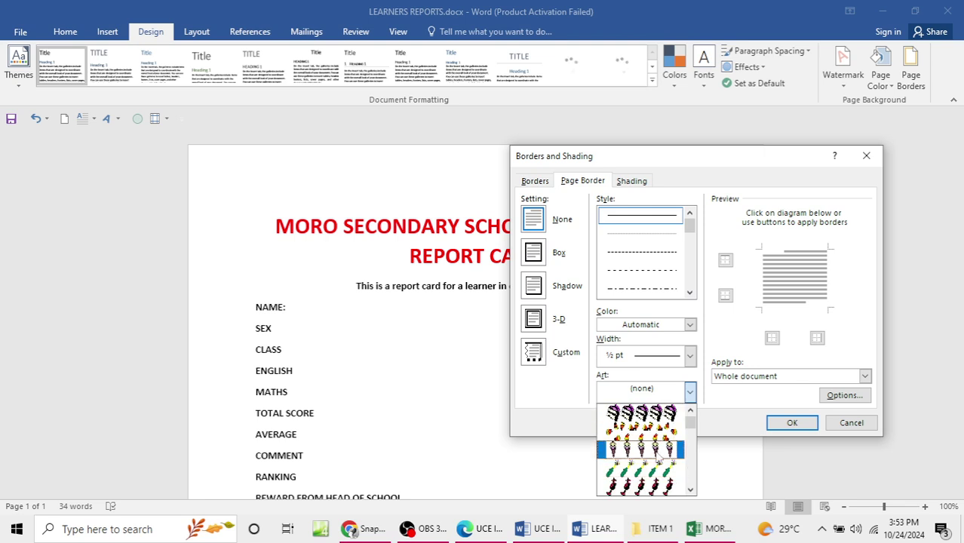
{"action": "scroll", "coordinate": [647, 477], "scroll_direction": "down", "scroll_amount": 5}
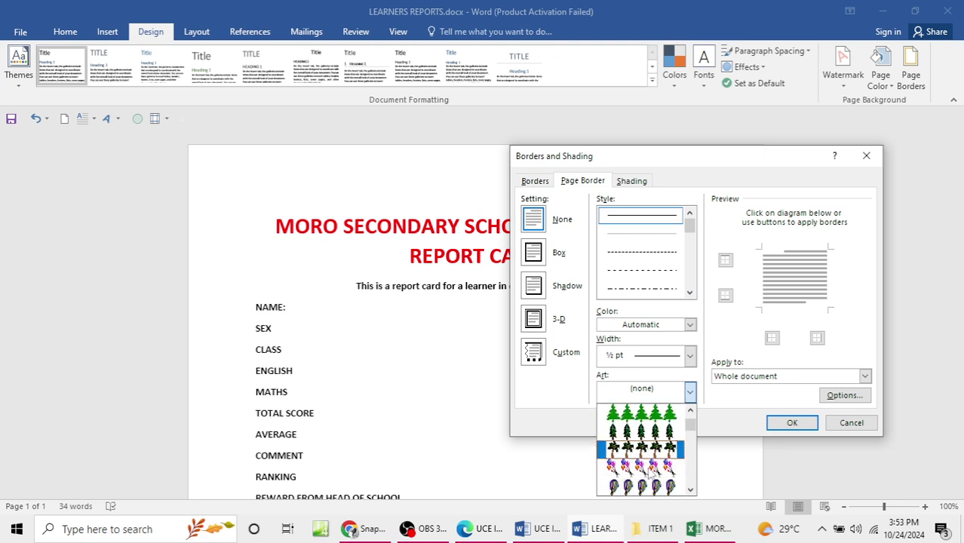
{"action": "scroll", "coordinate": [642, 453], "scroll_direction": "down", "scroll_amount": 3}
{"action": "left_click", "coordinate": [638, 485]}
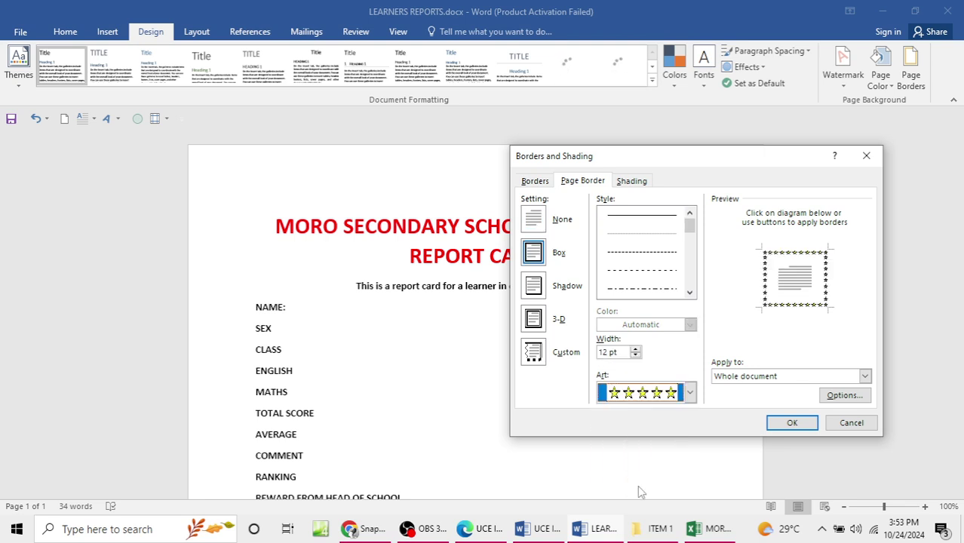
{"action": "left_click", "coordinate": [791, 425]}
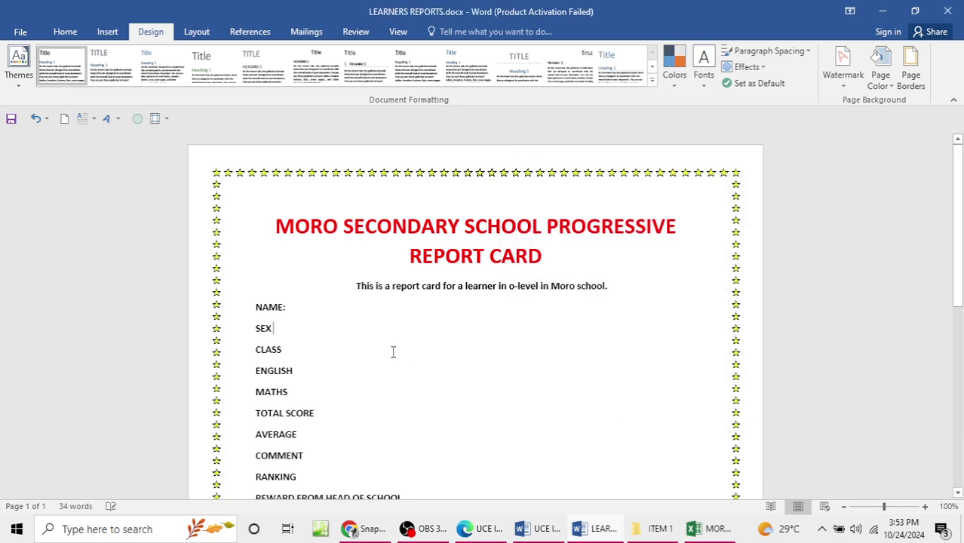
Step: Give the page a light blue background colour
{"action": "left_click", "coordinate": [881, 75]}
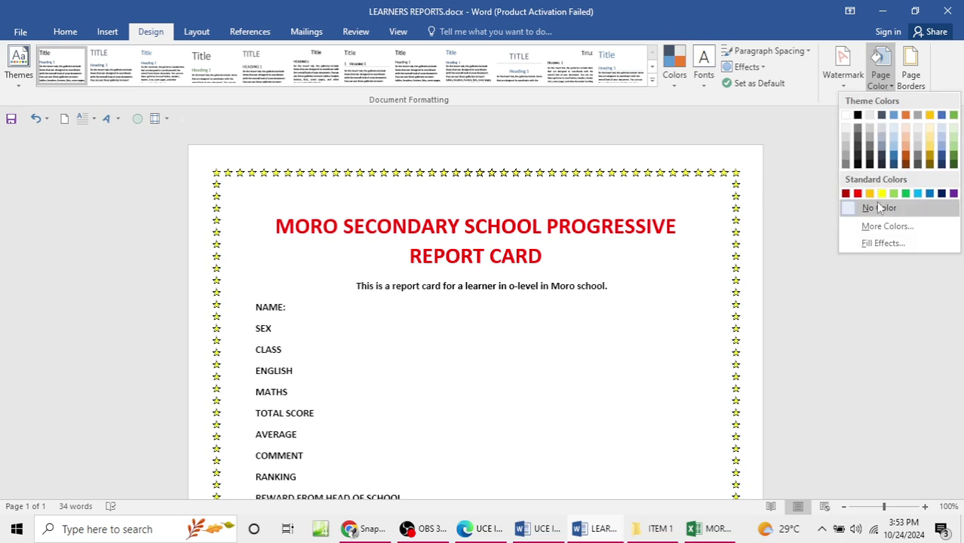
{"action": "left_click", "coordinate": [896, 151]}
{"action": "scroll", "coordinate": [435, 459], "scroll_direction": "down", "scroll_amount": 4}
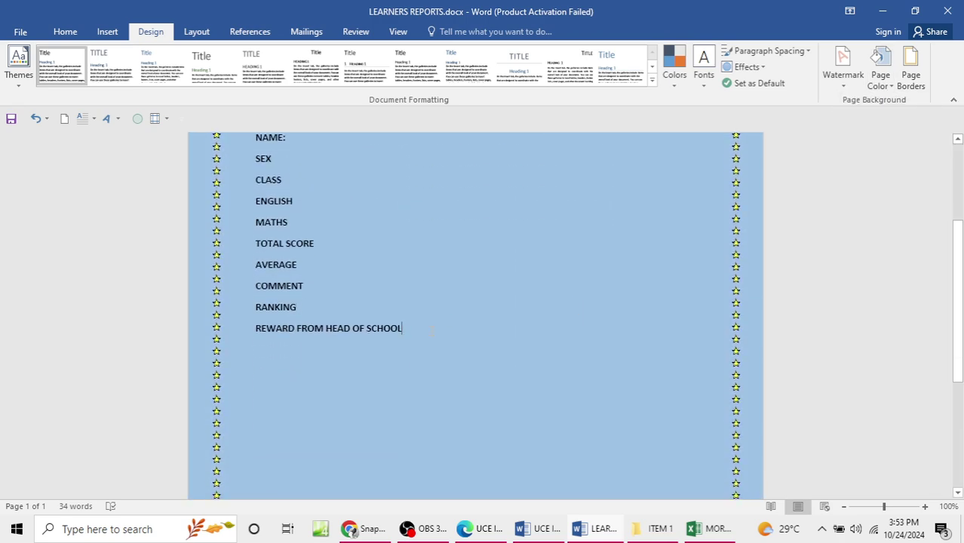
Step: Add the HEAD TEACHER'S SIGNATURE label below the reward line, inserting the missing T
{"action": "key", "text": "Return"}
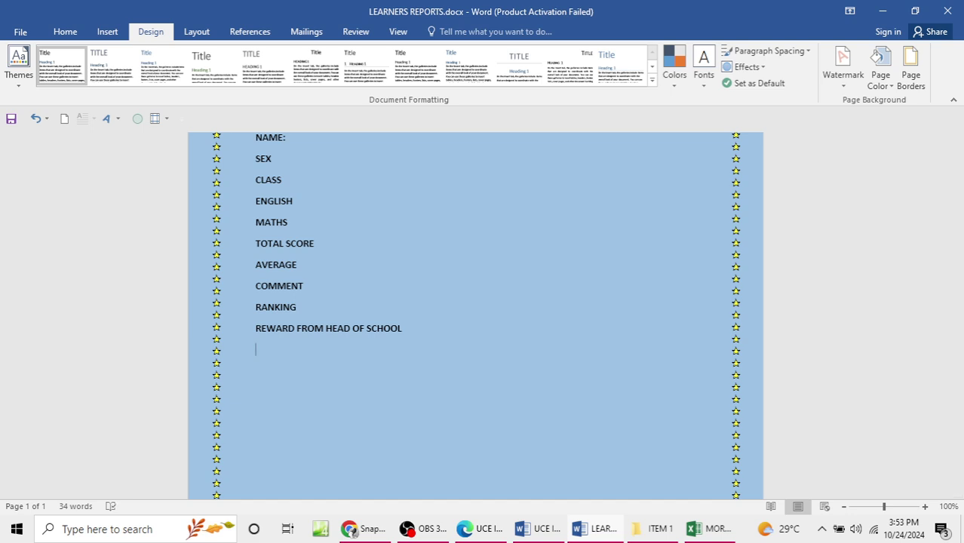
{"action": "type", "text": "HEAD TEACHER’S"}
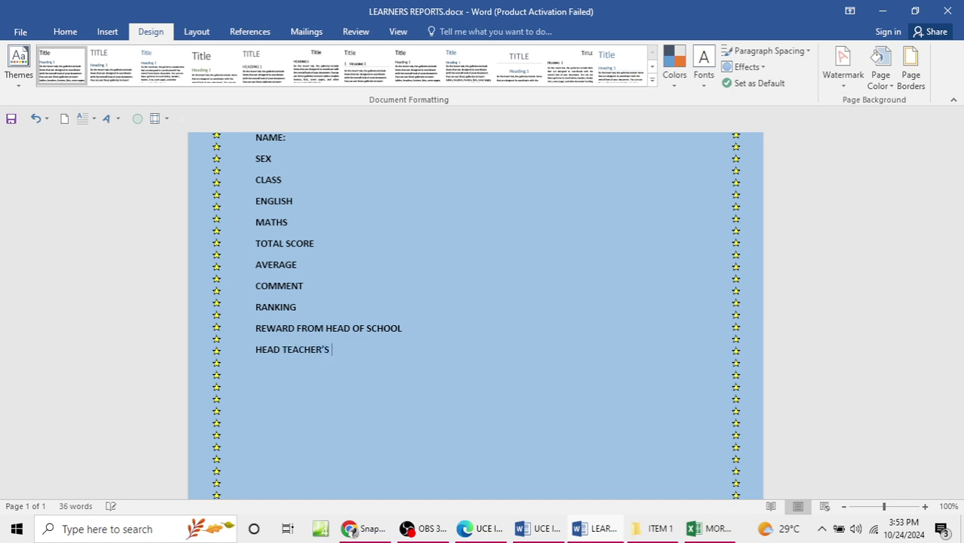
{"action": "type", "text": "'S SIGNAURE"}
{"action": "key", "text": "Return"}
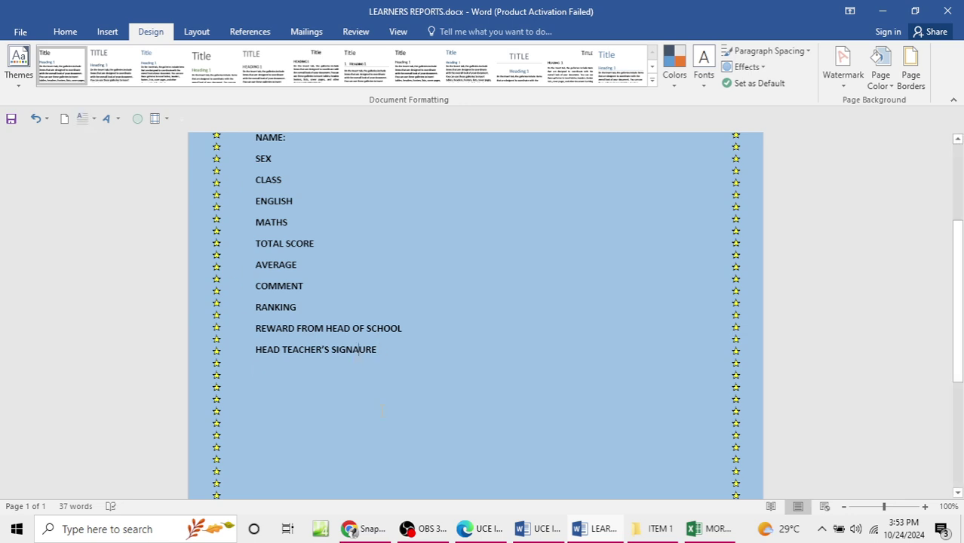
{"action": "type", "text": "T"}
{"action": "key", "text": "Return"}
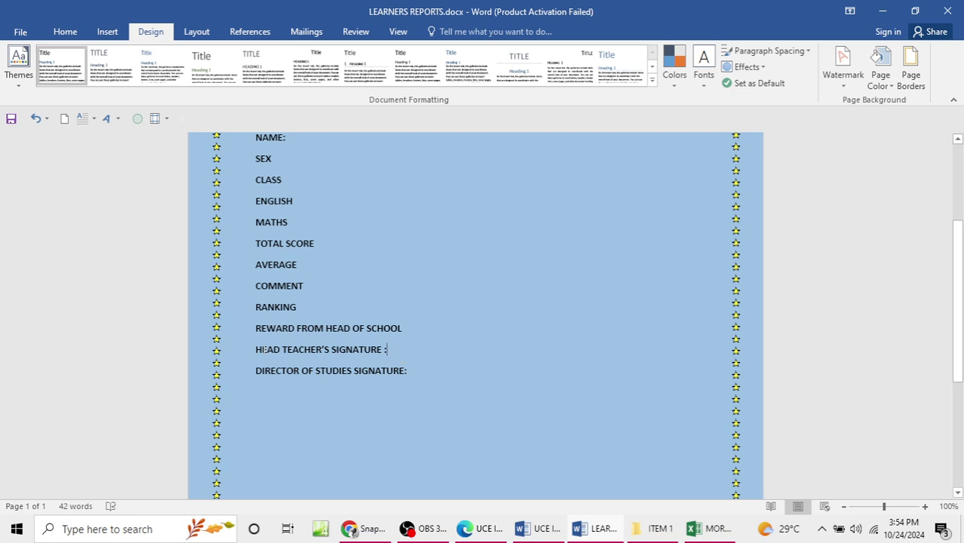
Step: Centre both signature lines at 16 pt and add blank space above them
{"action": "mouse_move", "coordinate": [256, 351]}
{"action": "left_mouse_down"}
{"action": "mouse_move", "coordinate": [359, 354]}
{"action": "mouse_move", "coordinate": [398, 377]}
{"action": "left_mouse_up"}
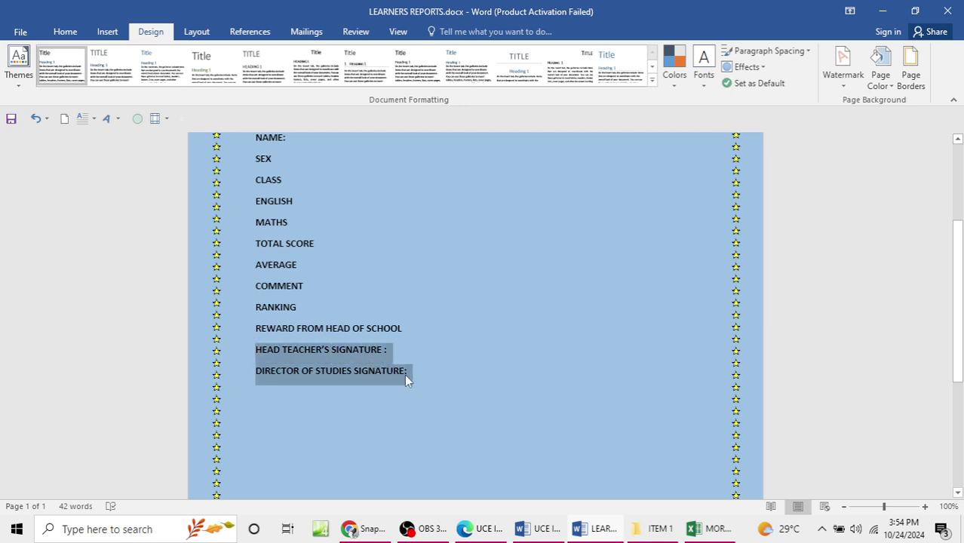
{"action": "left_click", "coordinate": [65, 31]}
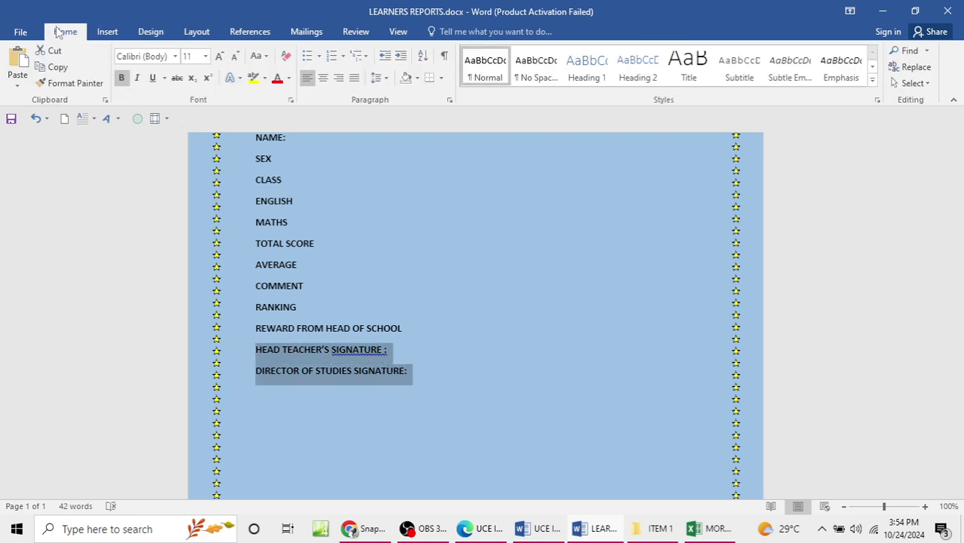
{"action": "left_click", "coordinate": [323, 78]}
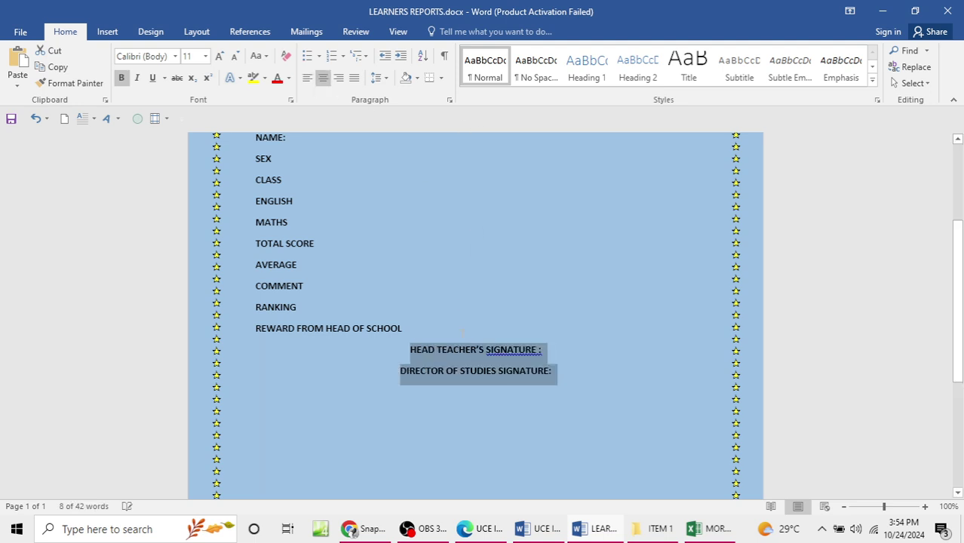
{"action": "left_click", "coordinate": [206, 56]}
{"action": "left_click", "coordinate": [193, 155]}
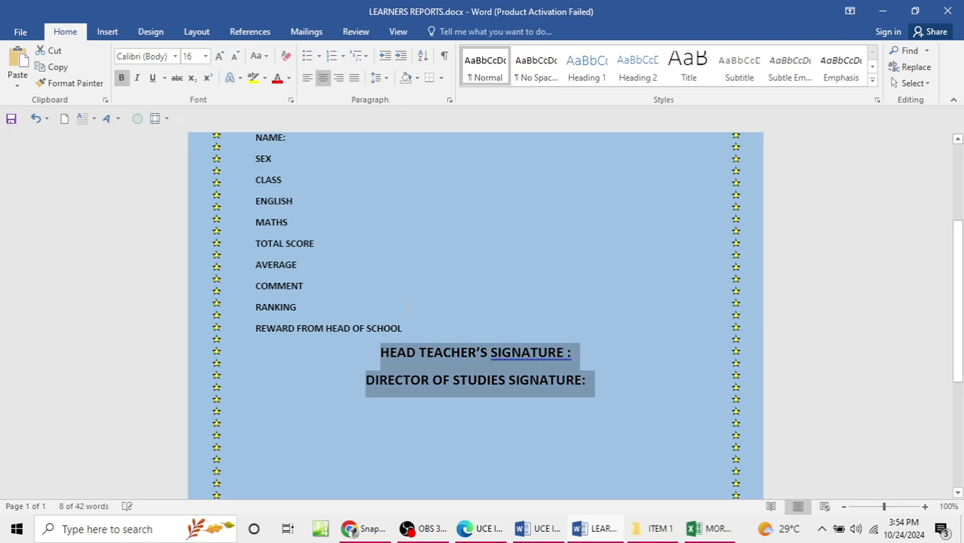
{"action": "left_click", "coordinate": [418, 330]}
{"action": "key", "text": "Return"}
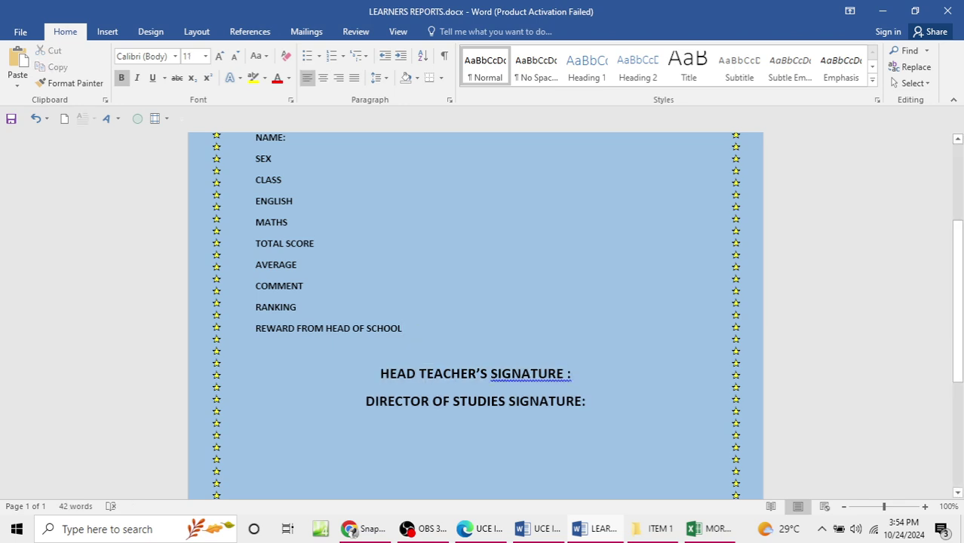
{"action": "key", "text": "Return"}
{"action": "scroll", "coordinate": [422, 330], "scroll_direction": "down", "scroll_amount": 2}
Step: Put a dotted line beneath each of the two signature labels
{"action": "left_click", "coordinate": [585, 329]}
{"action": "key", "text": "Return"}
{"action": "type", "text": "................................."}
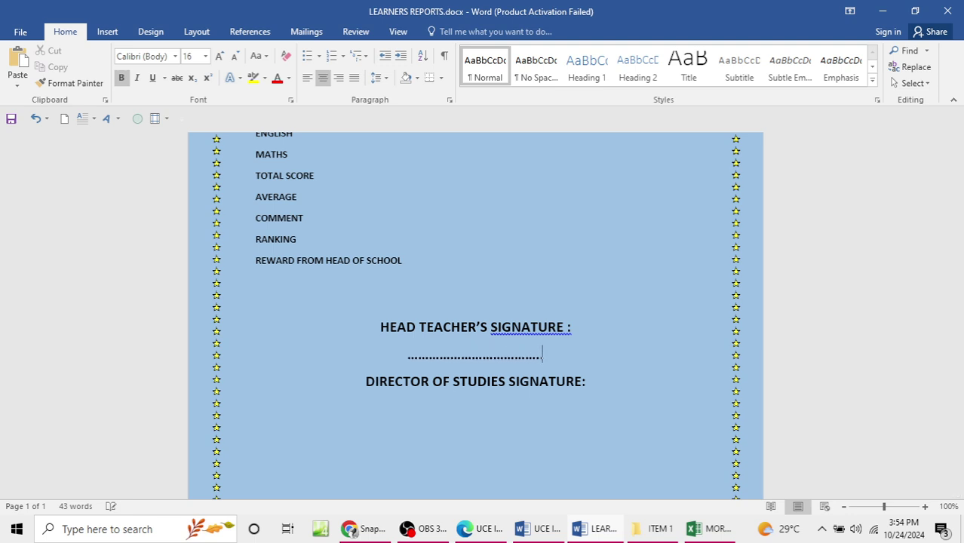
{"action": "type", "text": "............................."}
{"action": "key", "text": "Down"}
{"action": "type", "text": "."}
{"action": "key", "text": "Return"}
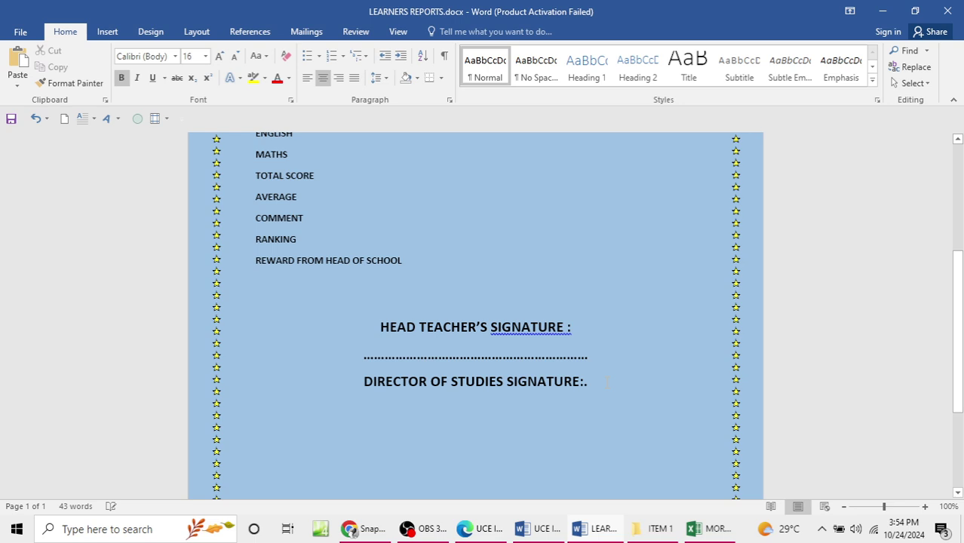
{"action": "key", "text": "BackSpace"}
{"action": "key", "text": "BackSpace"}
{"action": "key", "text": "BackSpace"}
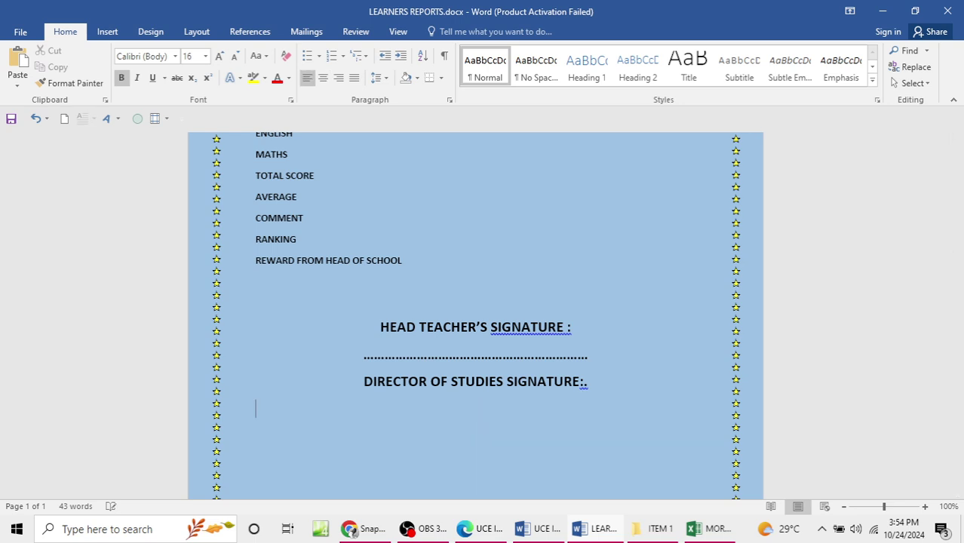
{"action": "key", "text": "Return"}
{"action": "type", "text": "............................................."}
{"action": "scroll", "coordinate": [629, 337], "scroll_direction": "up", "scroll_amount": 5}
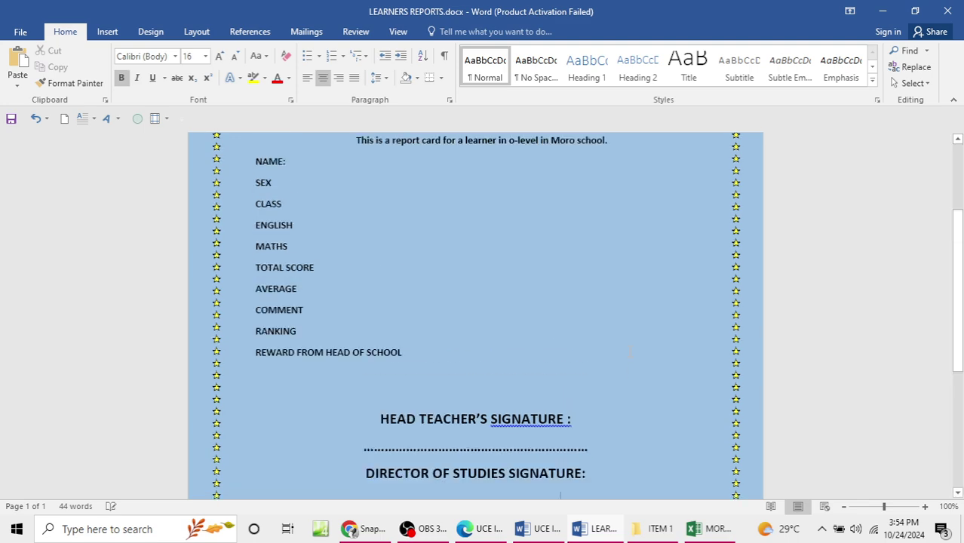
{"action": "scroll", "coordinate": [630, 337], "scroll_direction": "down", "scroll_amount": 6}
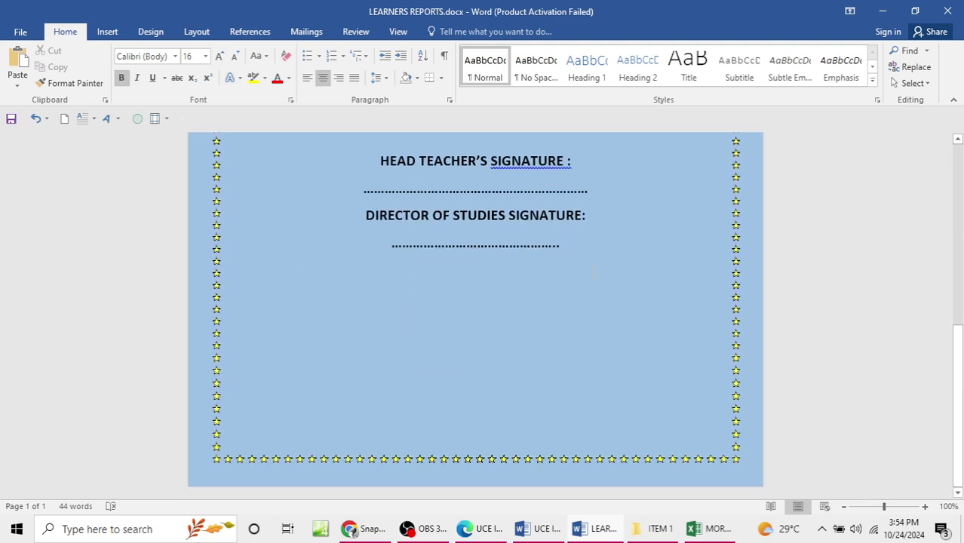
Step: Add the closing line 'Issued on 24th October 2024'
{"action": "key", "text": "Return"}
{"action": "type", "text": "Issued "}
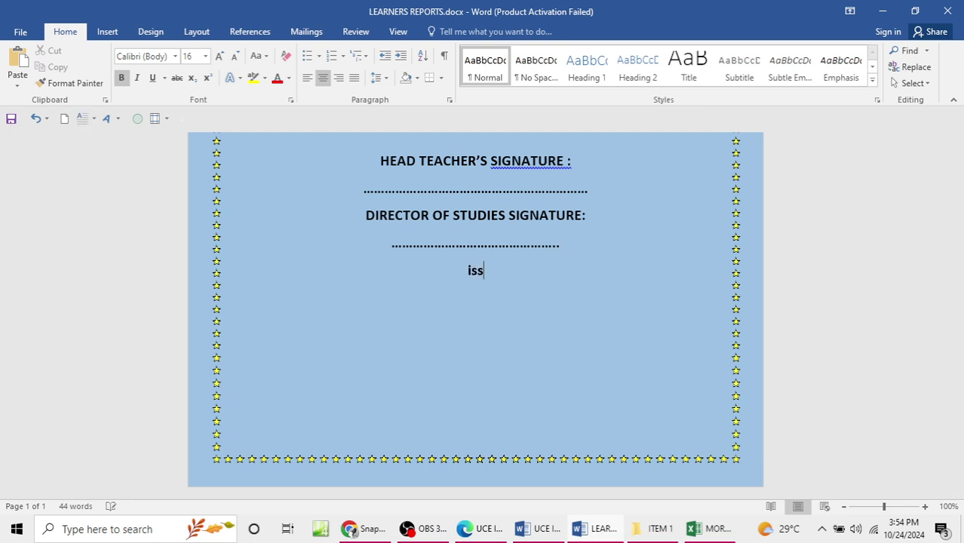
{"action": "type", "text": "on 2"}
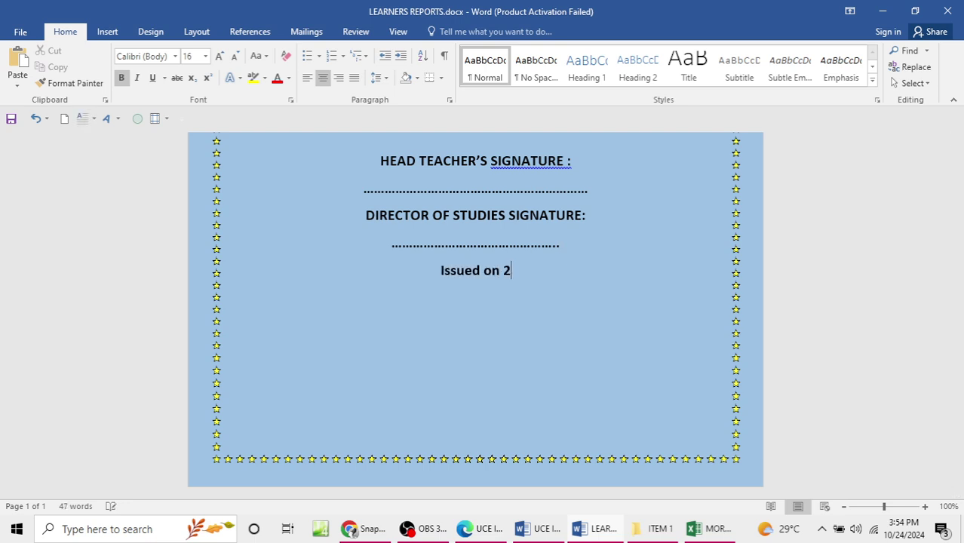
{"action": "type", "text": "4th "}
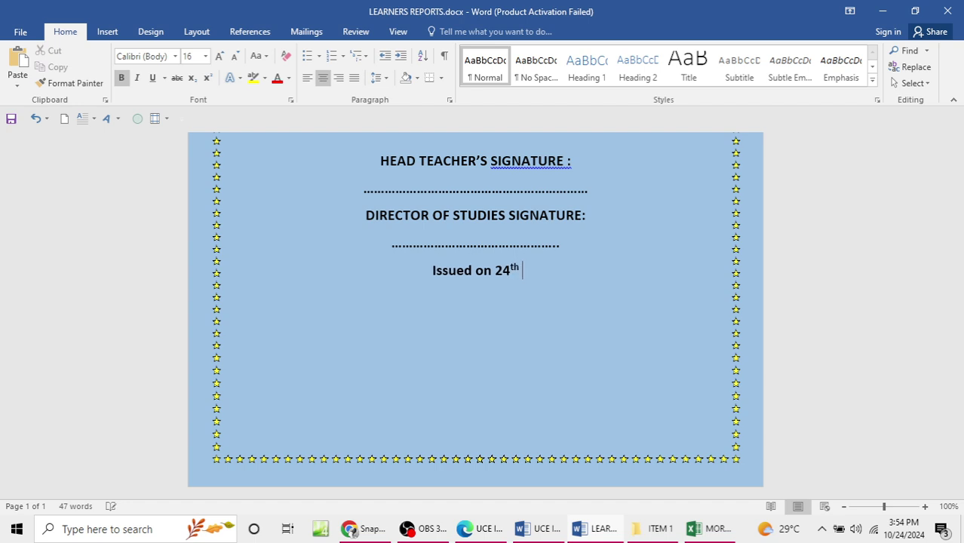
{"action": "type", "text": "Octo"}
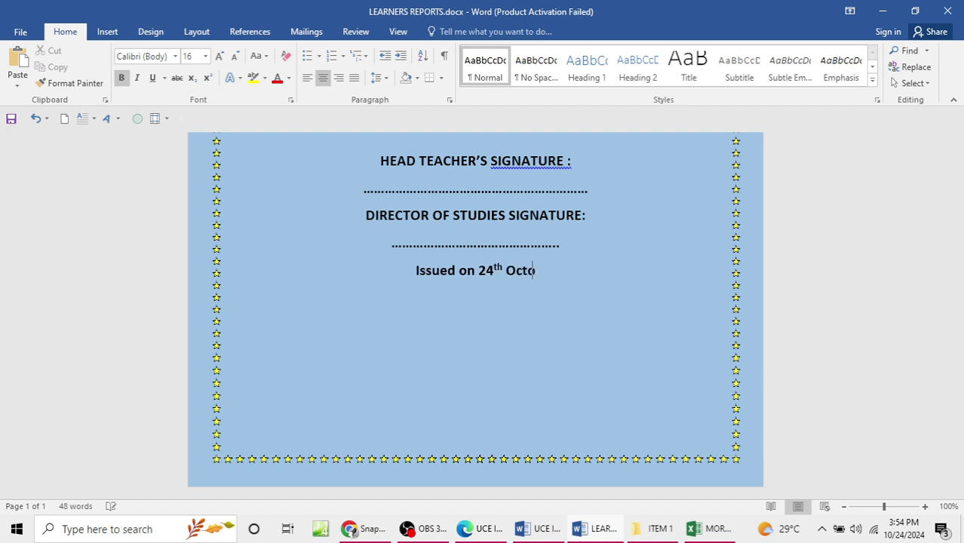
{"action": "type", "text": "ber 2024"}
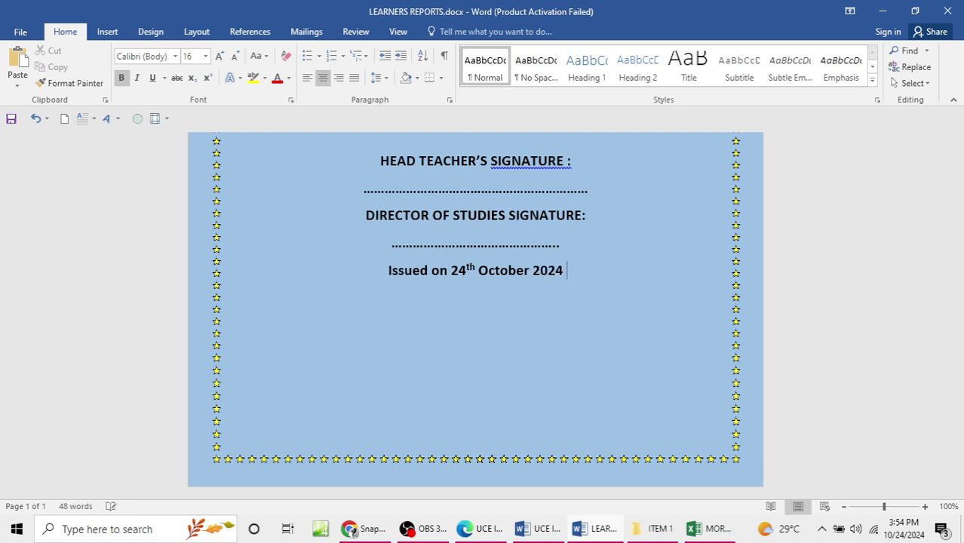
{"action": "scroll", "coordinate": [475, 317], "scroll_direction": "up", "scroll_amount": 5}
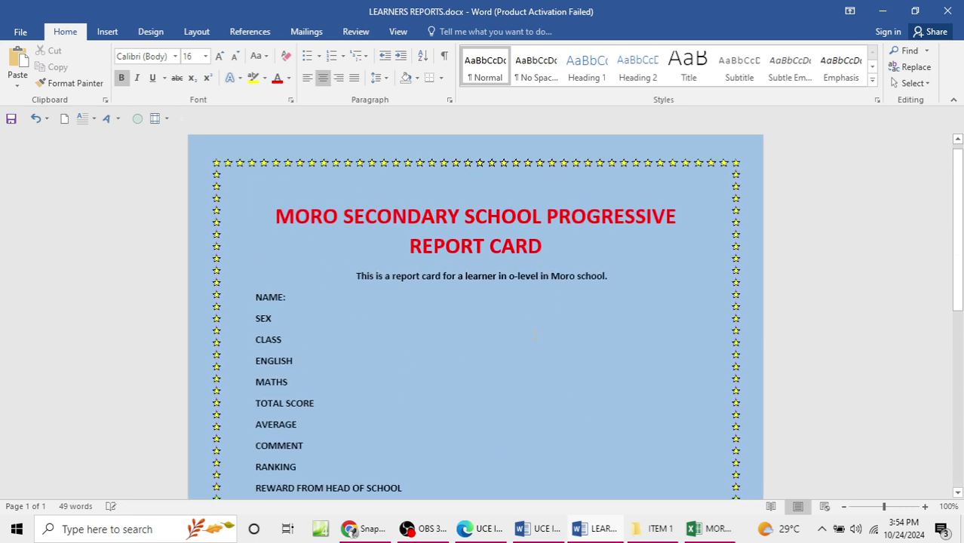
Step: Set up a custom text watermark reading MORO SCHOOL
{"action": "left_click", "coordinate": [140, 36]}
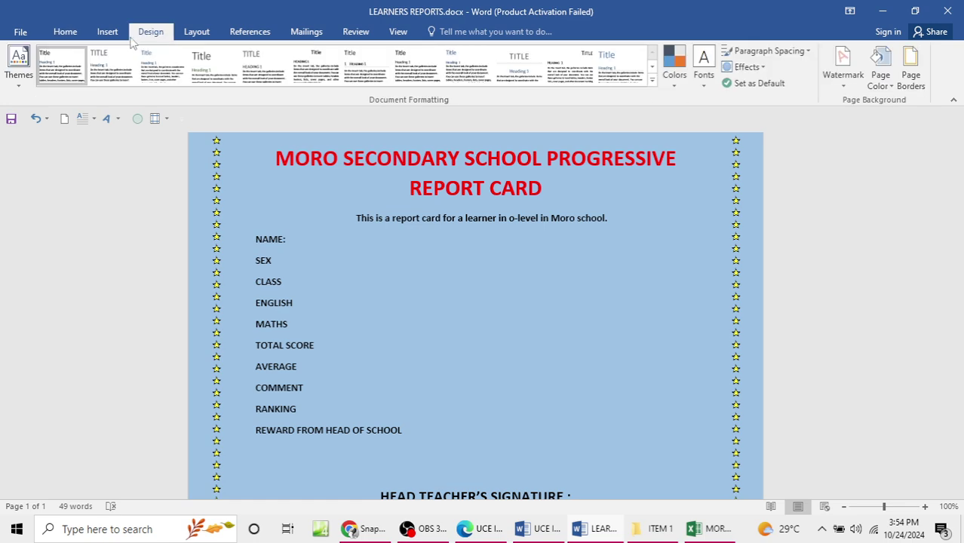
{"action": "left_click", "coordinate": [844, 66]}
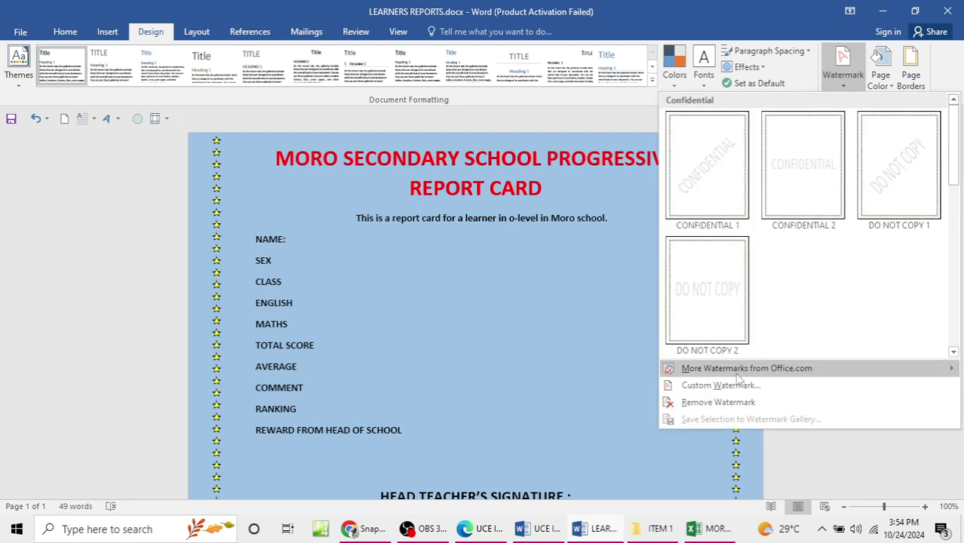
{"action": "left_click", "coordinate": [725, 383]}
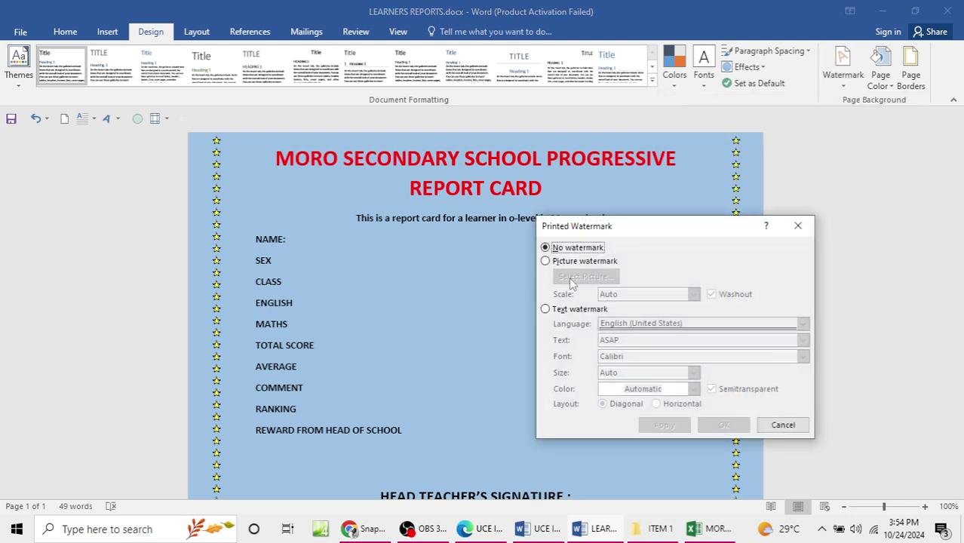
{"action": "left_click", "coordinate": [561, 310]}
{"action": "left_click", "coordinate": [635, 341]}
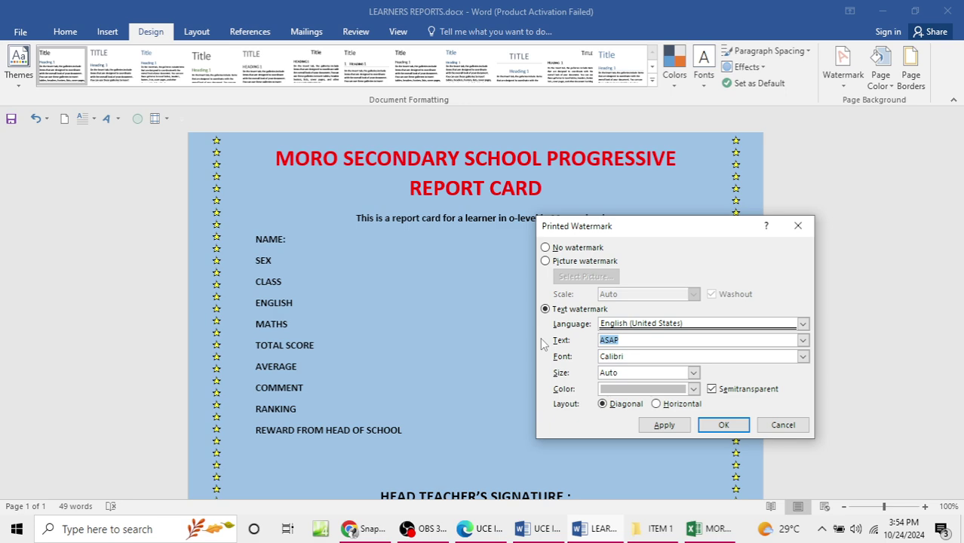
{"action": "type", "text": "mor"}
{"action": "key", "text": "BackSpace"}
{"action": "key", "text": "BackSpace"}
{"action": "key", "text": "BackSpace"}
{"action": "type", "text": "MORO SCHOOL"}
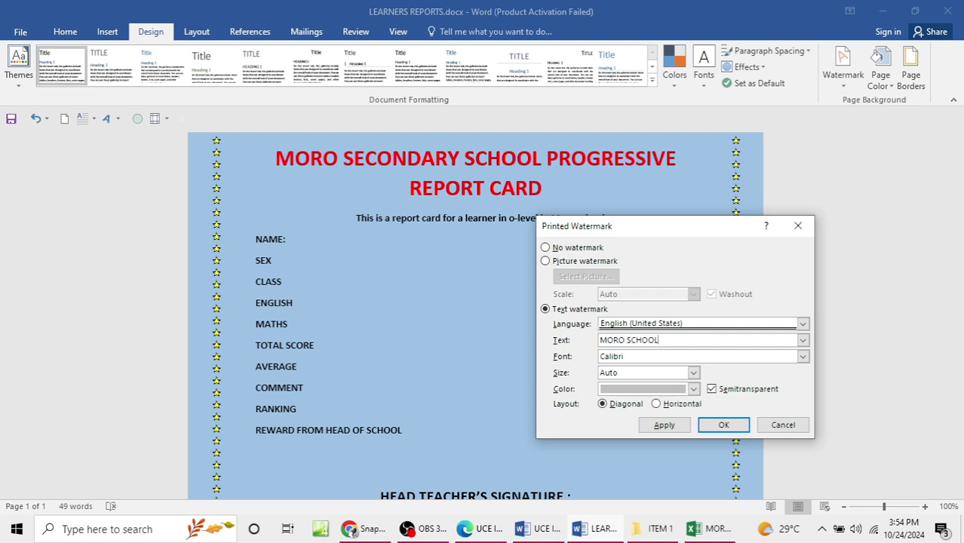
Step: Colour the MORO SCHOOL watermark red and apply it to the page
{"action": "left_click", "coordinate": [693, 389]}
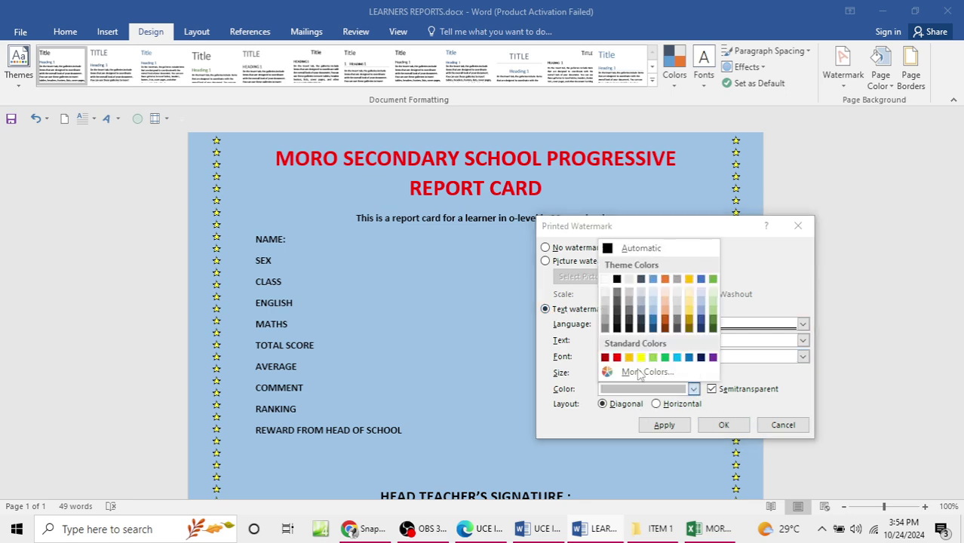
{"action": "left_click", "coordinate": [617, 357]}
{"action": "left_click", "coordinate": [668, 424]}
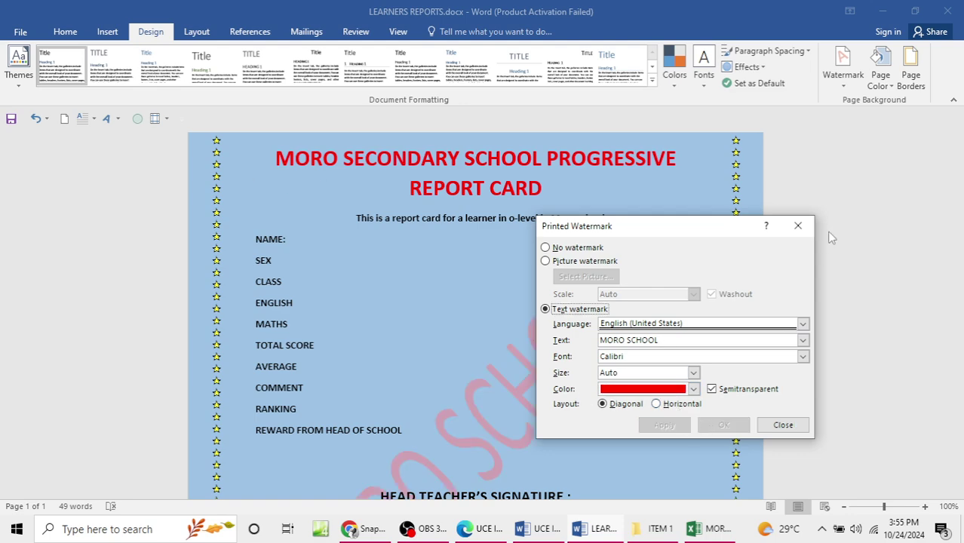
{"action": "left_click", "coordinate": [798, 225]}
{"action": "scroll", "coordinate": [524, 344], "scroll_direction": "down", "scroll_amount": 8}
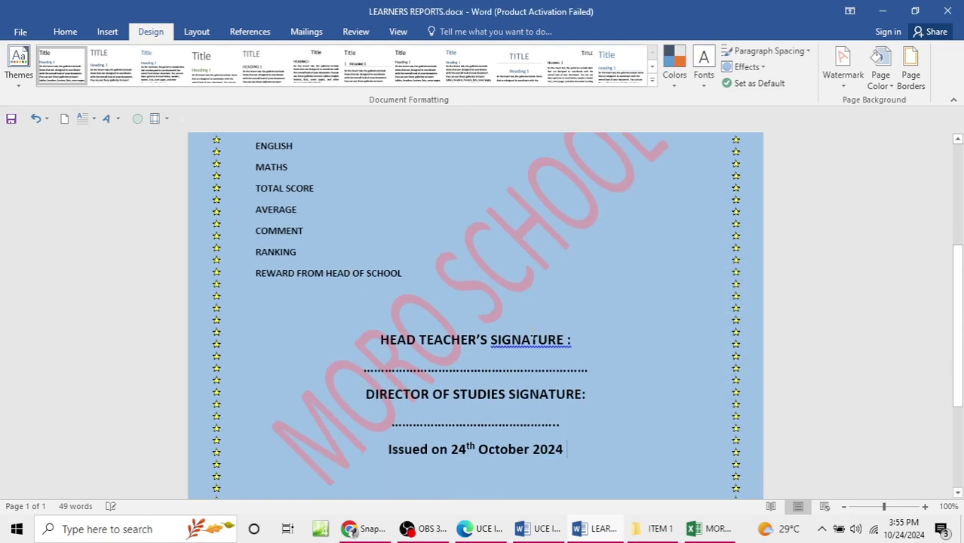
{"action": "scroll", "coordinate": [525, 343], "scroll_direction": "up", "scroll_amount": 10}
{"action": "scroll", "coordinate": [524, 344], "scroll_direction": "down", "scroll_amount": 5}
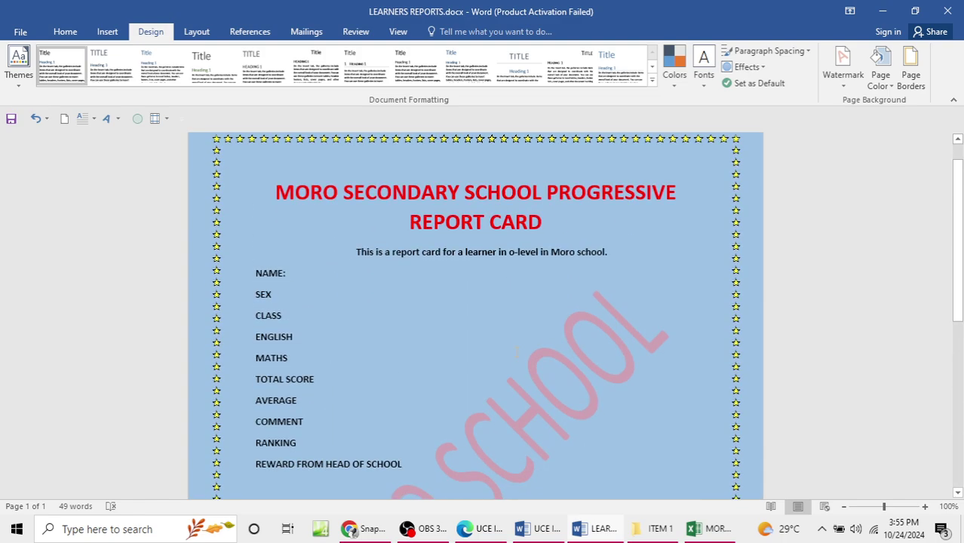
{"action": "scroll", "coordinate": [517, 351], "scroll_direction": "up", "scroll_amount": 5}
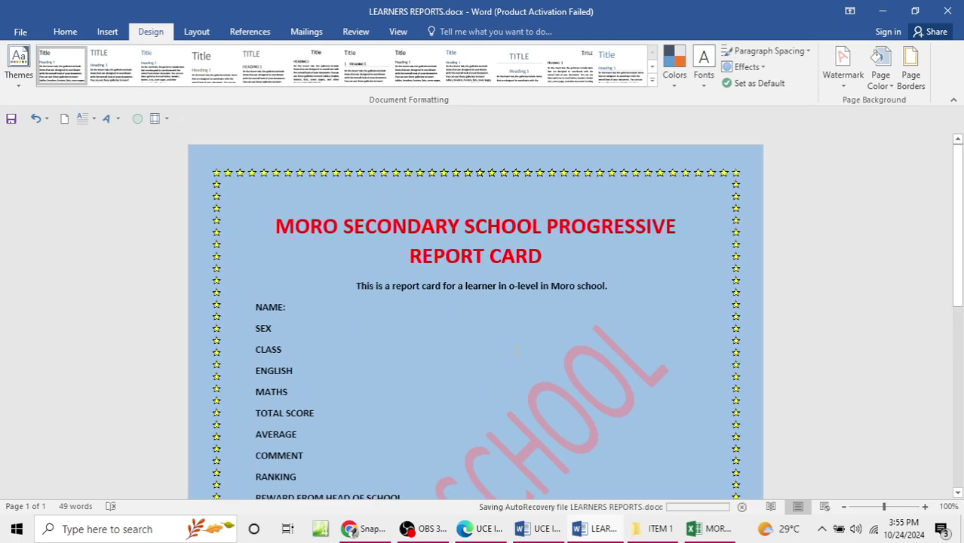
{"action": "left_click", "coordinate": [653, 471]}
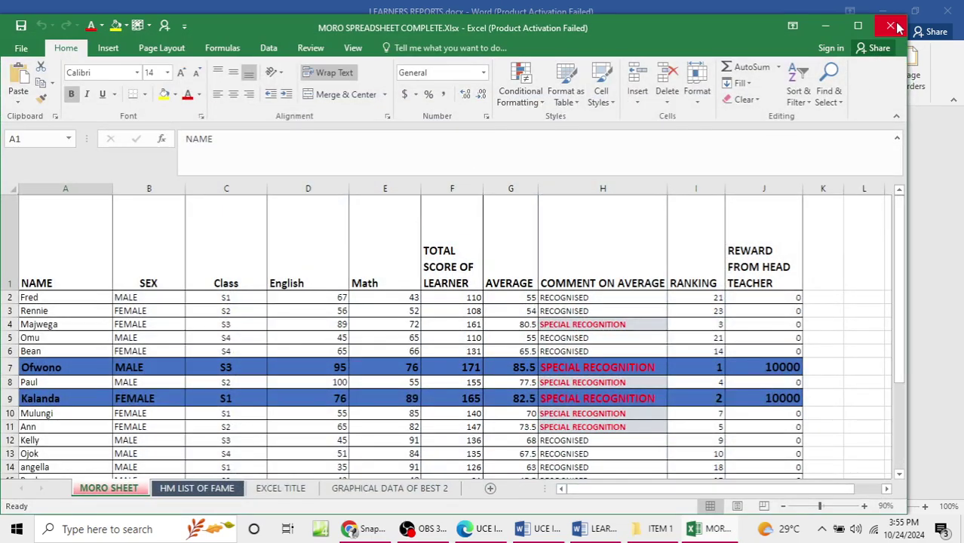
Step: Close Excel and load MORO SPREADSHEET COMPLETE.Xlsx from ITEM 1 as an existing recipient list
{"action": "left_click", "coordinate": [891, 26]}
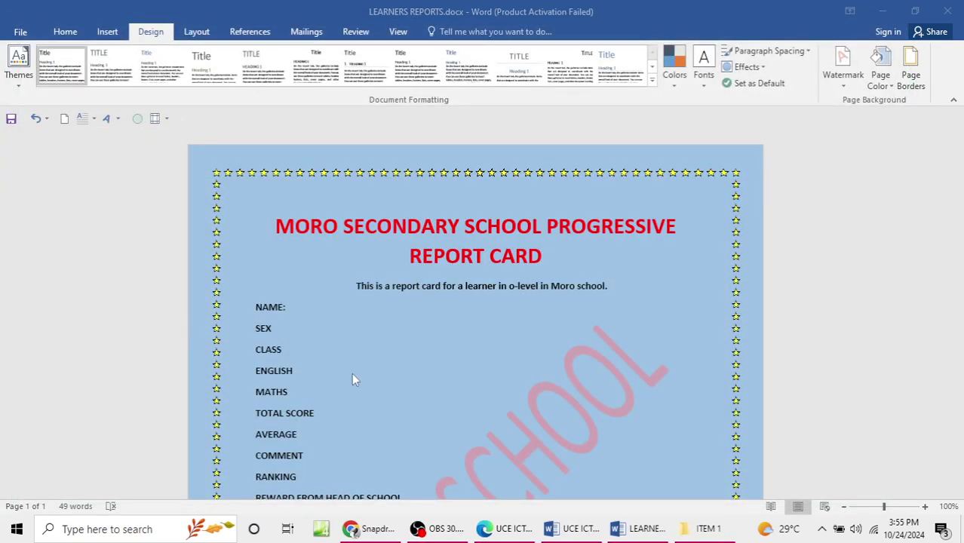
{"action": "scroll", "coordinate": [352, 370], "scroll_direction": "down", "scroll_amount": 3}
{"action": "scroll", "coordinate": [353, 358], "scroll_direction": "up", "scroll_amount": 3}
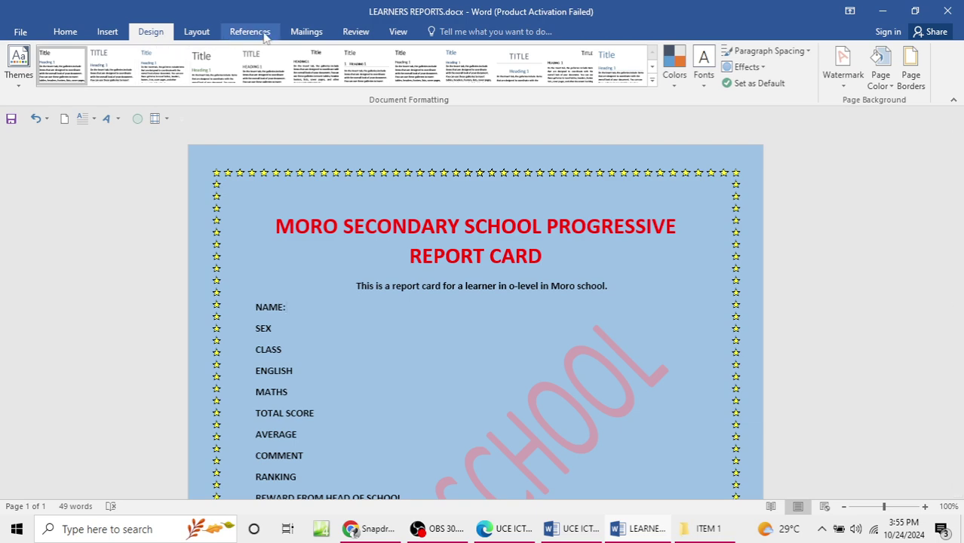
{"action": "left_click", "coordinate": [306, 32]}
{"action": "left_click", "coordinate": [157, 86]}
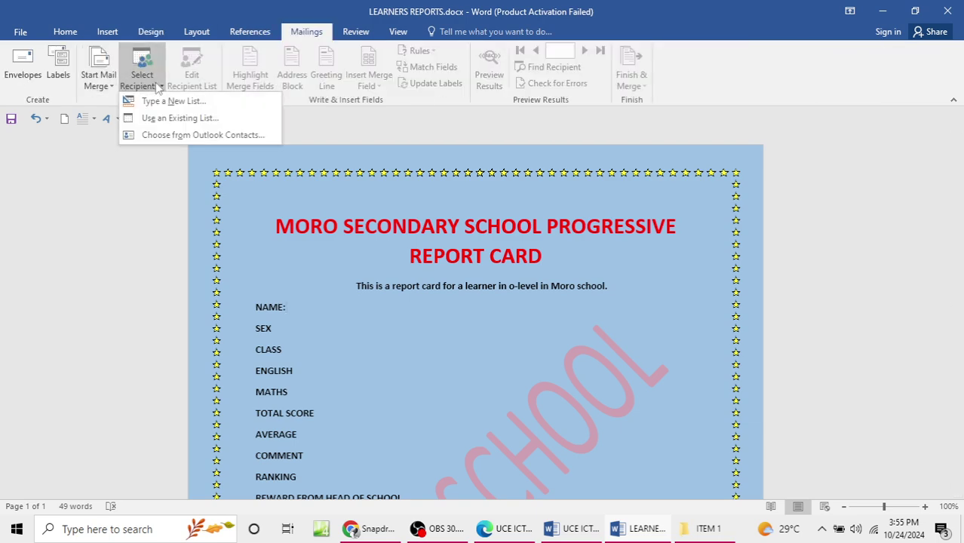
{"action": "left_click", "coordinate": [172, 118]}
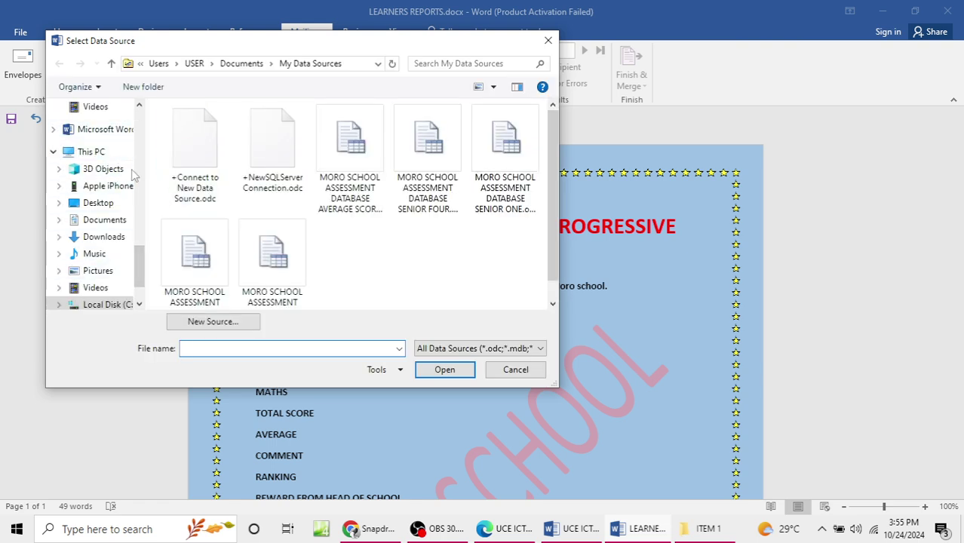
{"action": "left_click", "coordinate": [110, 205]}
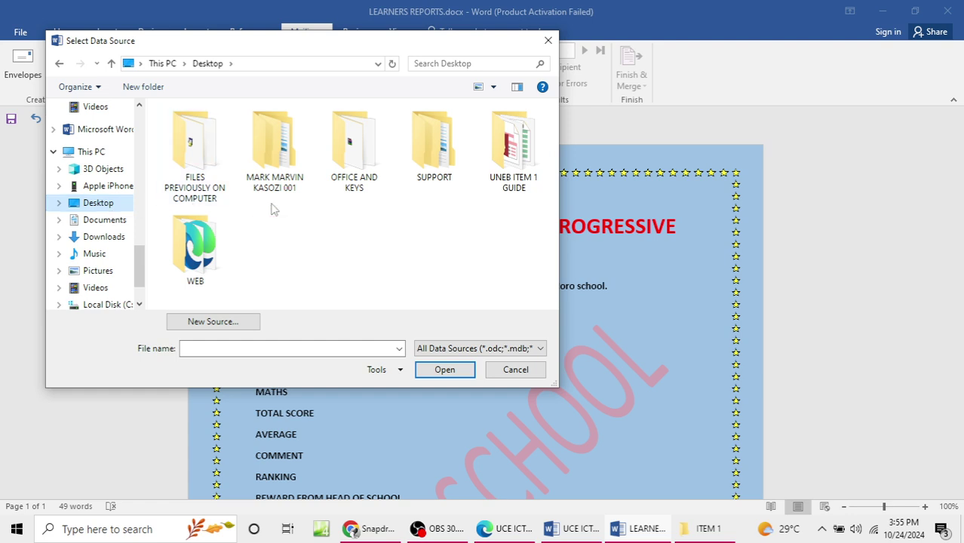
{"action": "double_click", "coordinate": [274, 174]}
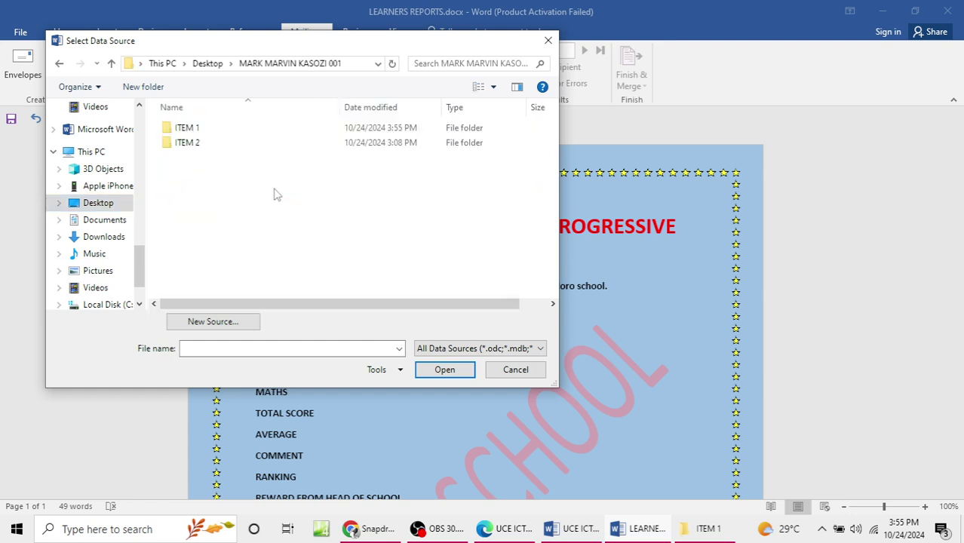
{"action": "double_click", "coordinate": [220, 134]}
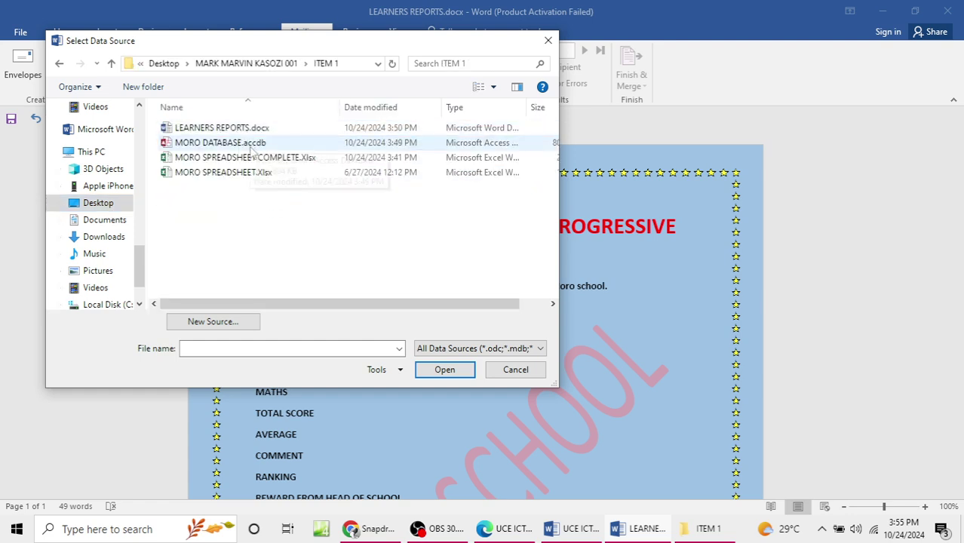
{"action": "left_click", "coordinate": [323, 162]}
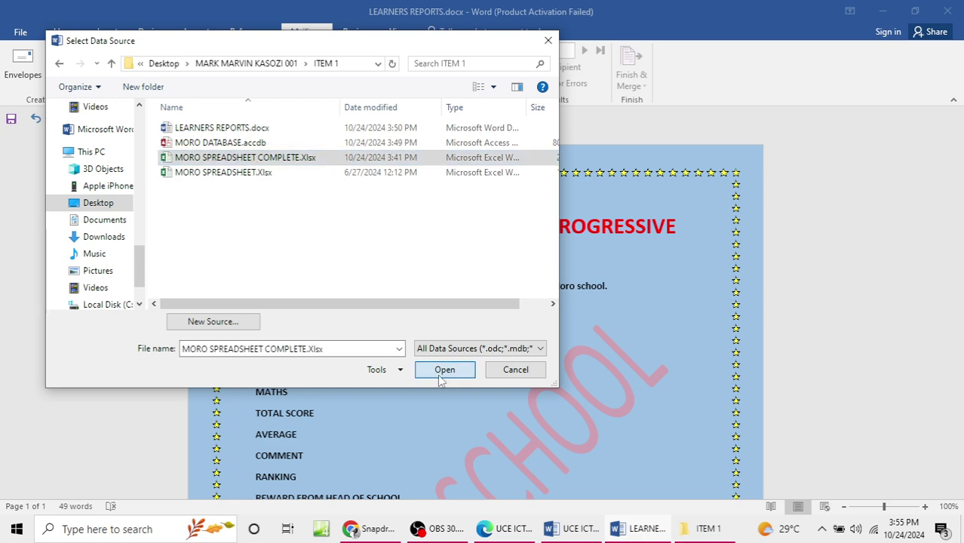
{"action": "left_click", "coordinate": [439, 372]}
{"action": "left_click", "coordinate": [386, 257]}
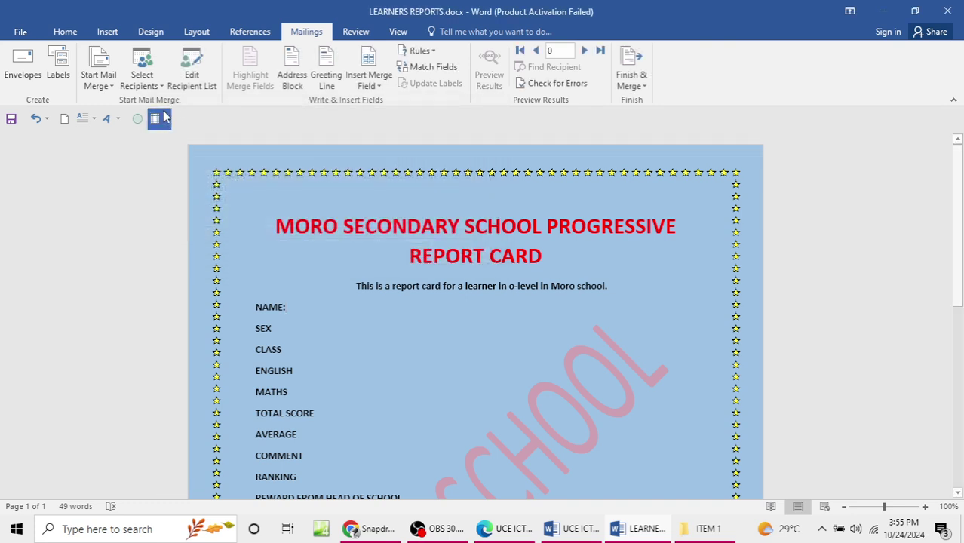
Step: Reselect MORO SPREADSHEET COMPLETE.Xlsx from ITEM 1 and confirm the MORO SHEET $ table
{"action": "left_click", "coordinate": [158, 87]}
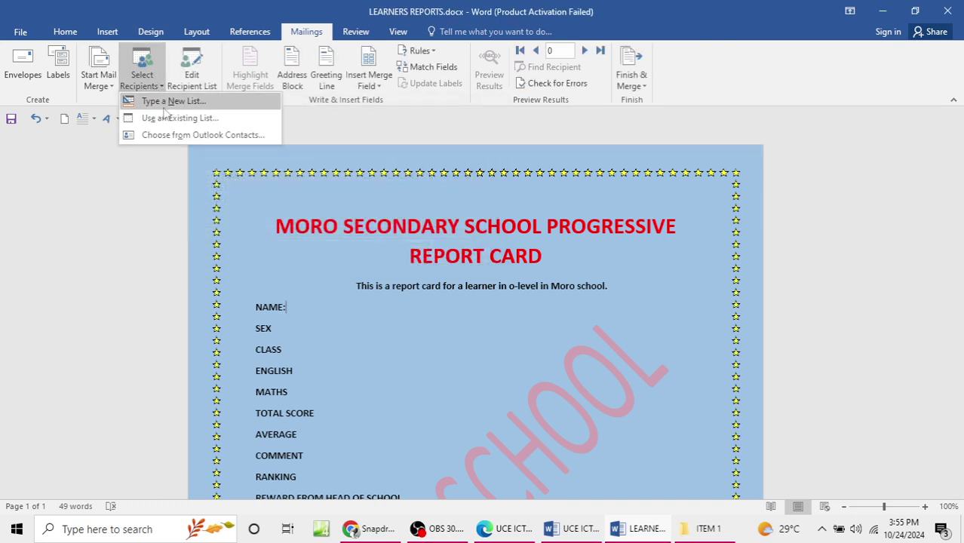
{"action": "left_click", "coordinate": [181, 118]}
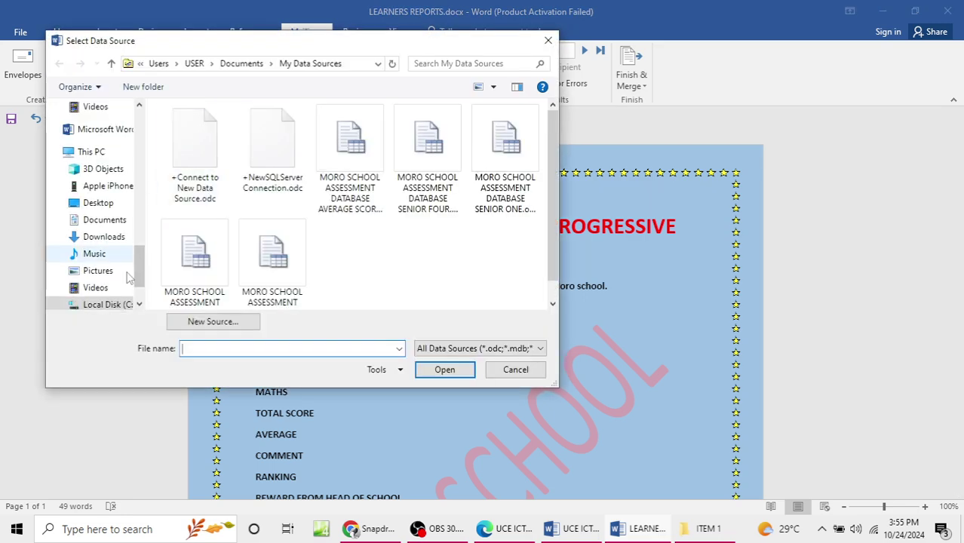
{"action": "left_click", "coordinate": [104, 152]}
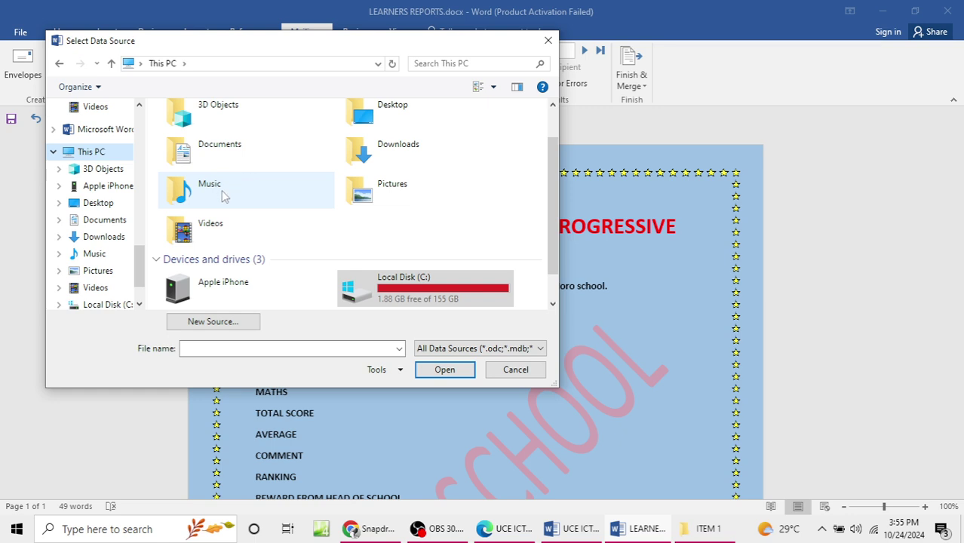
{"action": "left_click", "coordinate": [110, 203]}
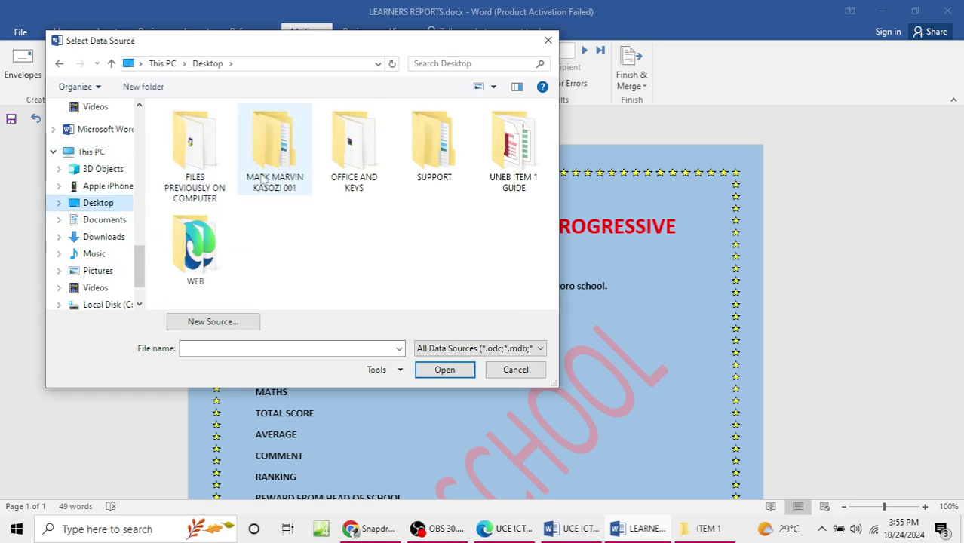
{"action": "double_click", "coordinate": [272, 143]}
{"action": "left_click", "coordinate": [216, 142]}
{"action": "double_click", "coordinate": [217, 130]}
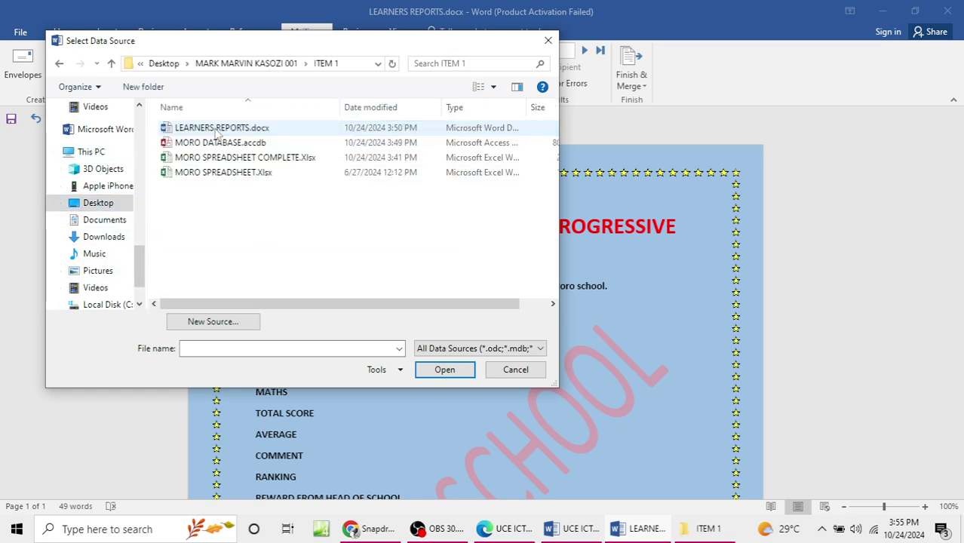
{"action": "left_click", "coordinate": [235, 158]}
{"action": "left_click", "coordinate": [443, 371]}
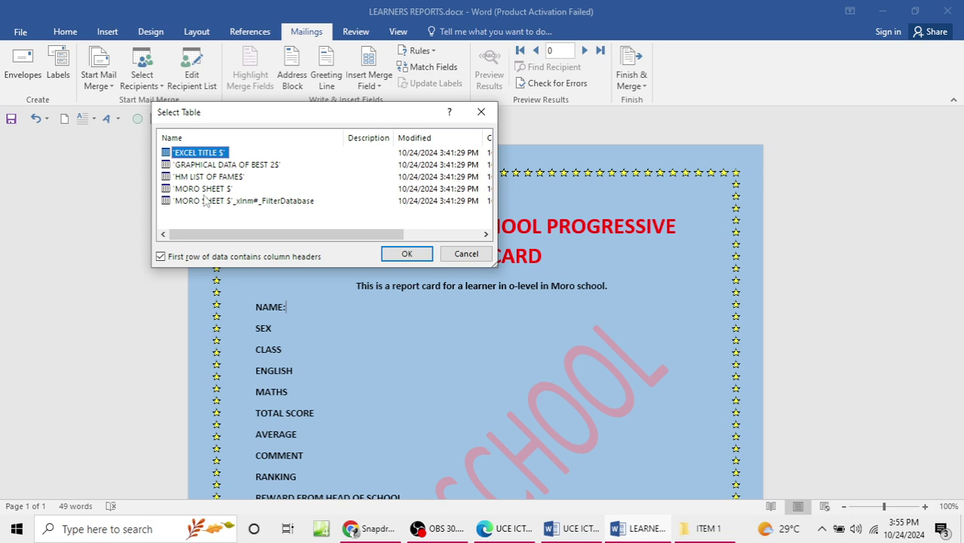
{"action": "left_click_drag", "start_coordinate": [289, 235], "coordinate": [205, 217]}
{"action": "left_click", "coordinate": [220, 191]}
{"action": "left_click", "coordinate": [394, 253]}
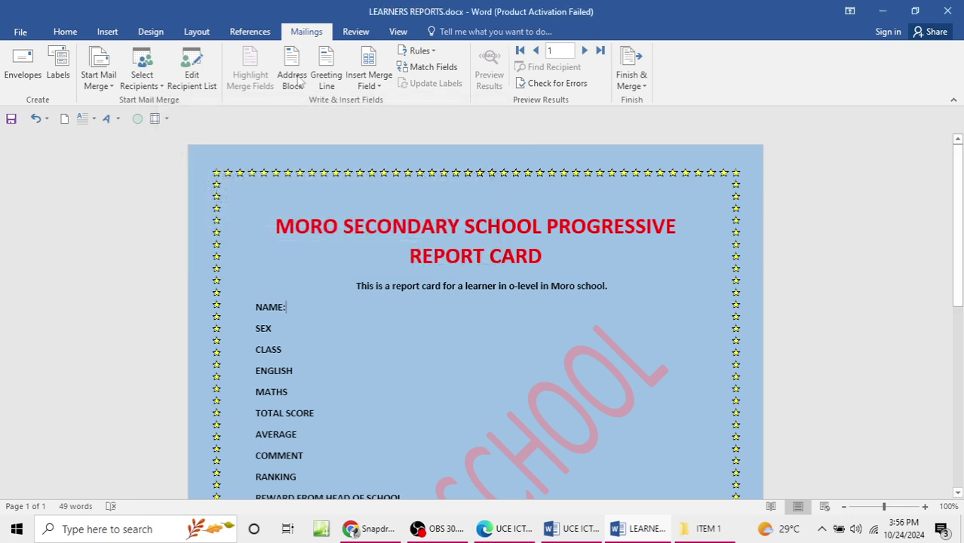
{"action": "left_click", "coordinate": [369, 83]}
{"action": "left_click", "coordinate": [381, 101]}
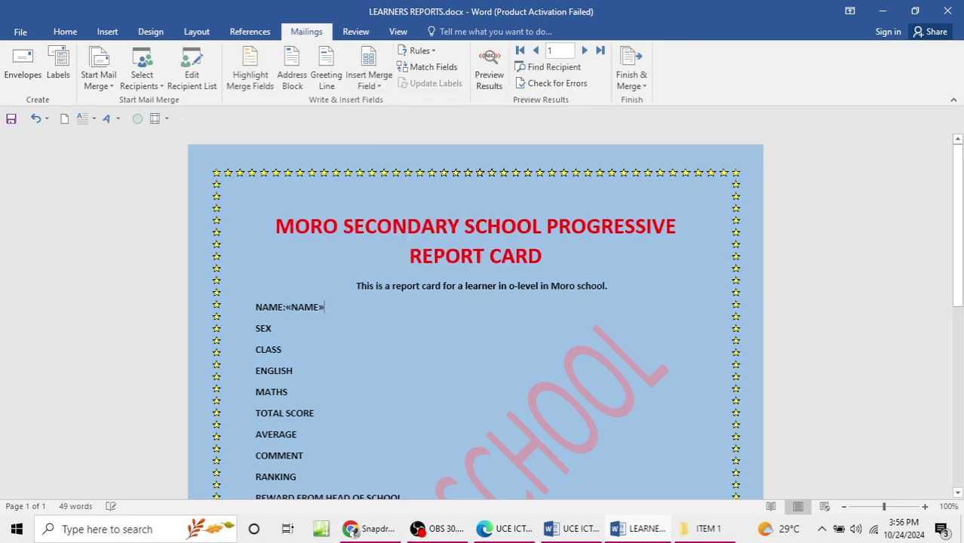
{"action": "left_click", "coordinate": [369, 83]}
{"action": "left_click", "coordinate": [385, 118]}
{"action": "left_click", "coordinate": [369, 83]}
{"action": "left_click", "coordinate": [402, 138]}
{"action": "left_click", "coordinate": [369, 83]}
{"action": "left_click", "coordinate": [385, 152]}
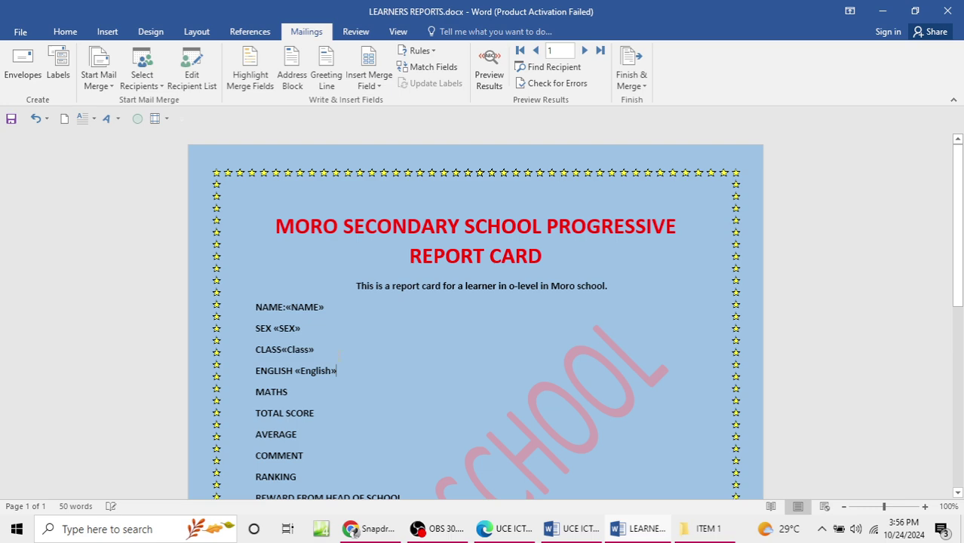
{"action": "left_click", "coordinate": [369, 83]}
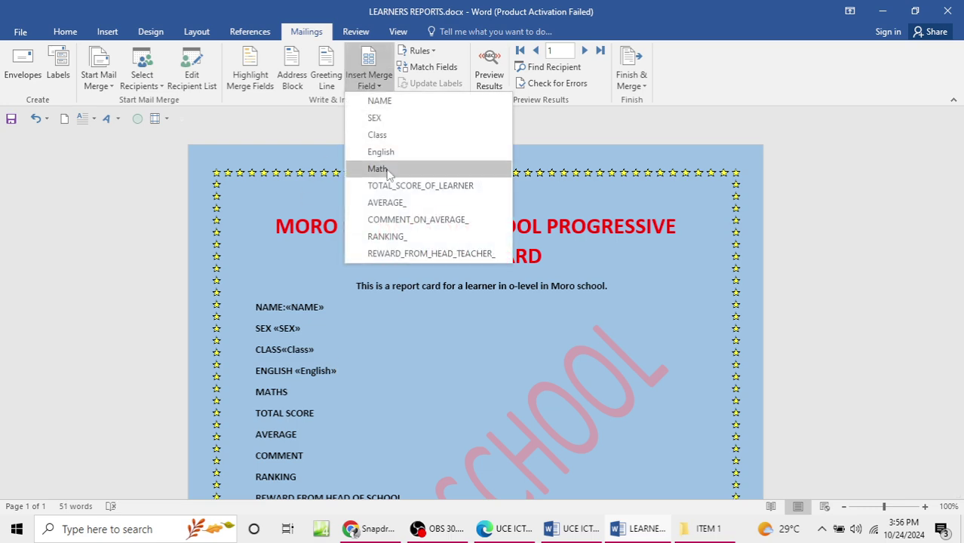
{"action": "left_click", "coordinate": [385, 167]}
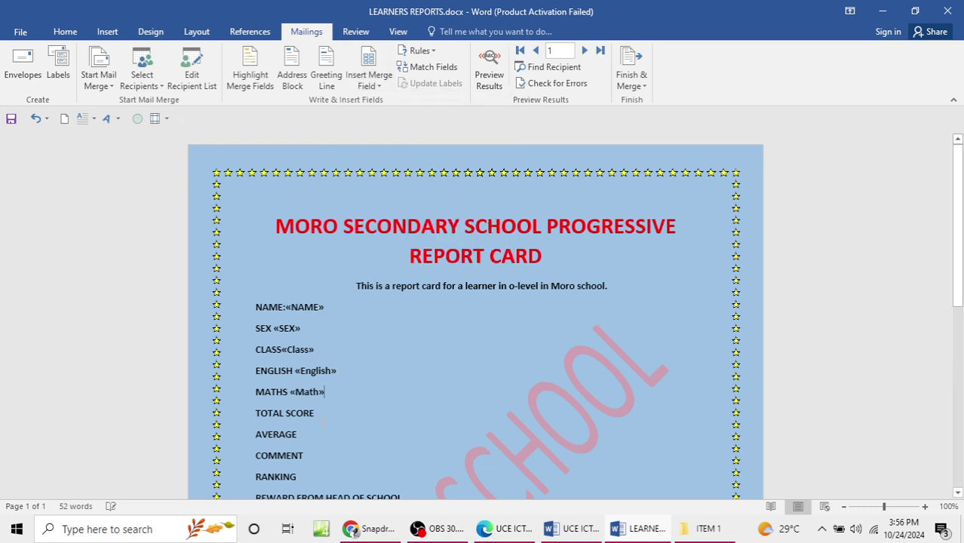
{"action": "left_click", "coordinate": [369, 83]}
{"action": "left_click", "coordinate": [412, 182]}
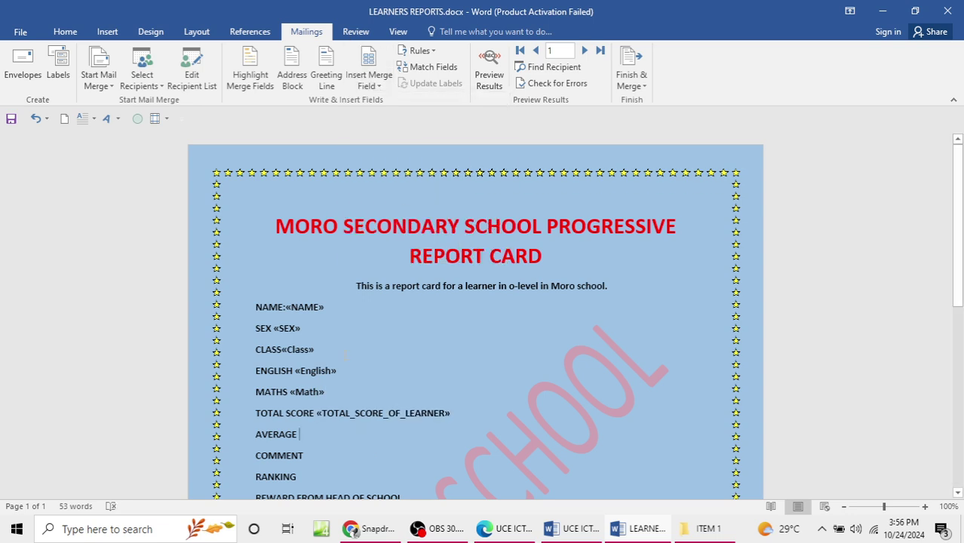
{"action": "left_click", "coordinate": [369, 83]}
{"action": "left_click", "coordinate": [404, 202]}
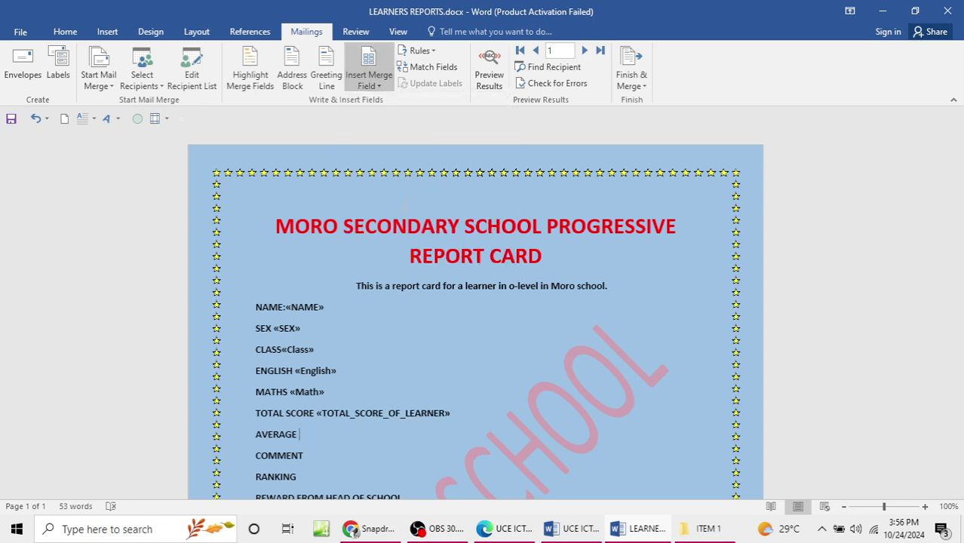
{"action": "scroll", "coordinate": [341, 340], "scroll_direction": "down", "scroll_amount": 2}
{"action": "left_click", "coordinate": [341, 386]}
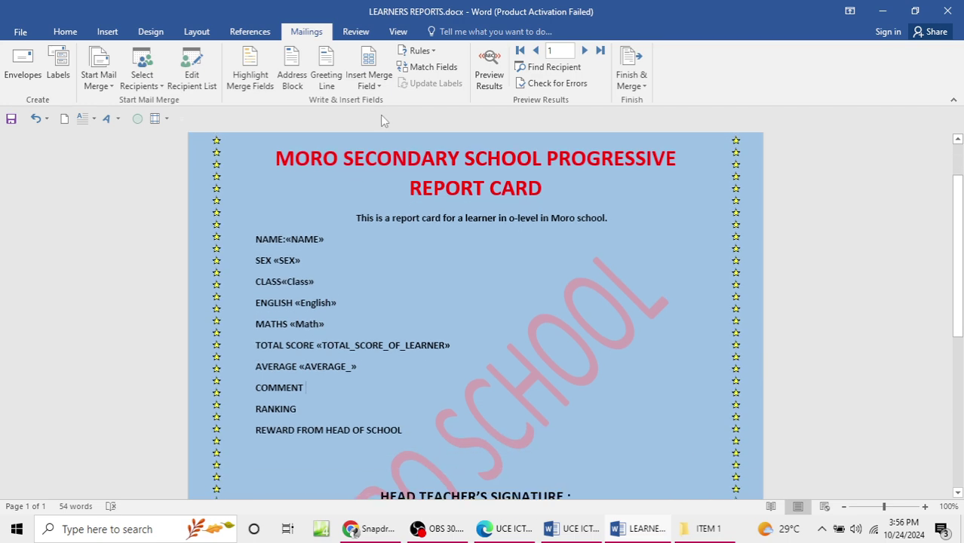
{"action": "left_click", "coordinate": [369, 82]}
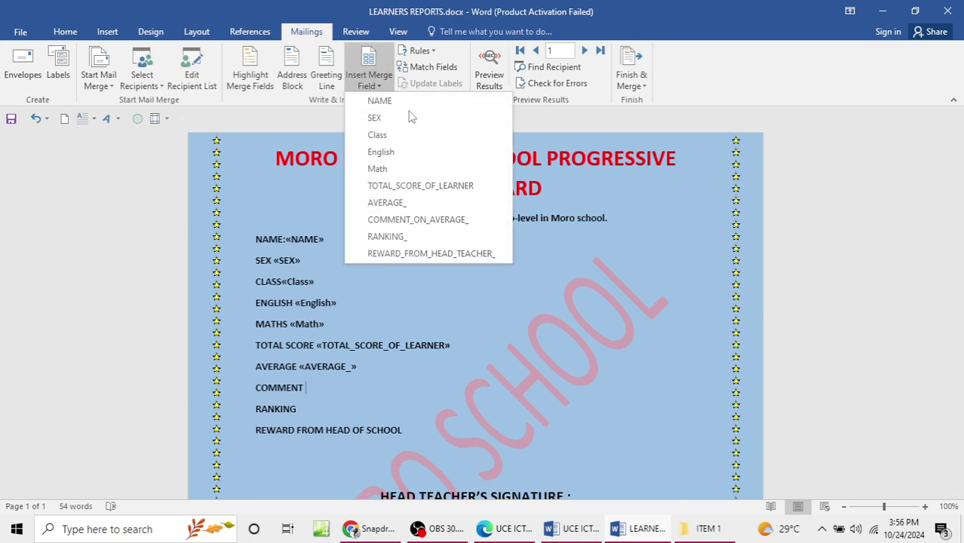
{"action": "left_click", "coordinate": [419, 220]}
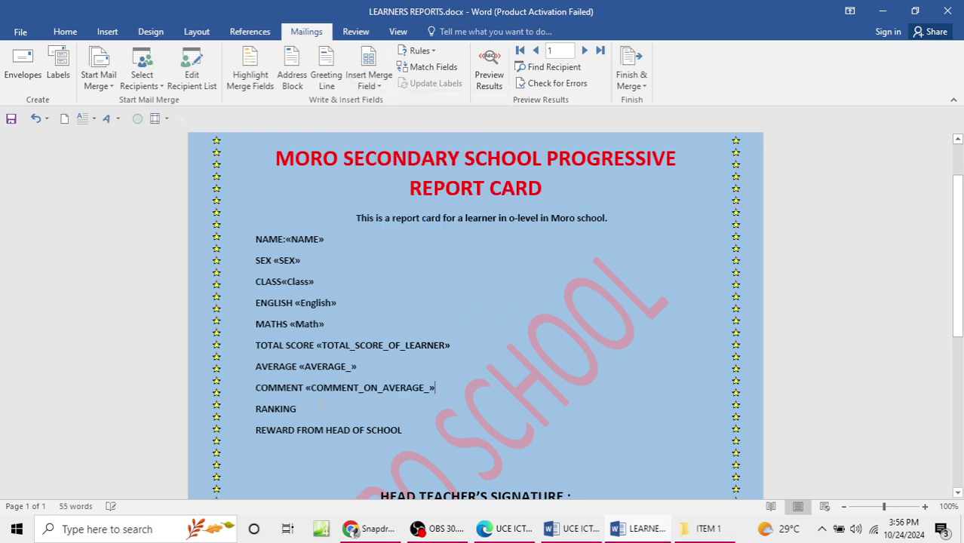
{"action": "left_click", "coordinate": [383, 81]}
{"action": "left_click", "coordinate": [412, 232]}
{"action": "left_click", "coordinate": [369, 81]}
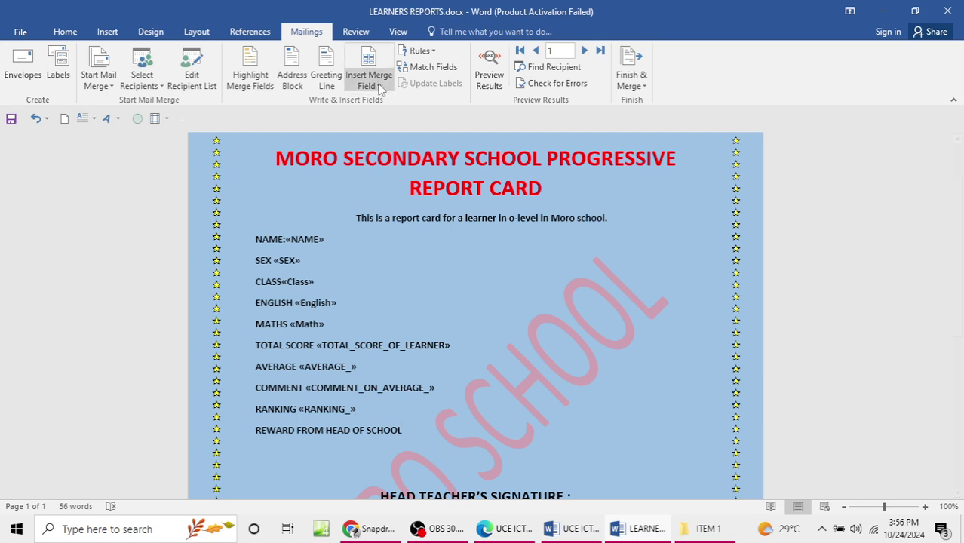
{"action": "left_click", "coordinate": [461, 258]}
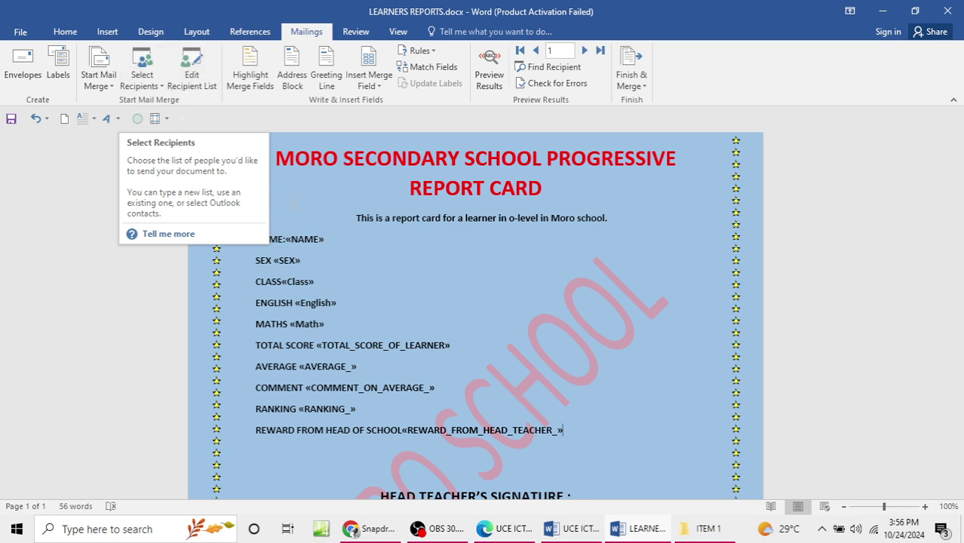
{"action": "scroll", "coordinate": [229, 191], "scroll_direction": "down", "scroll_amount": 3}
{"action": "scroll", "coordinate": [516, 307], "scroll_direction": "down", "scroll_amount": 6}
{"action": "scroll", "coordinate": [516, 307], "scroll_direction": "up", "scroll_amount": 11}
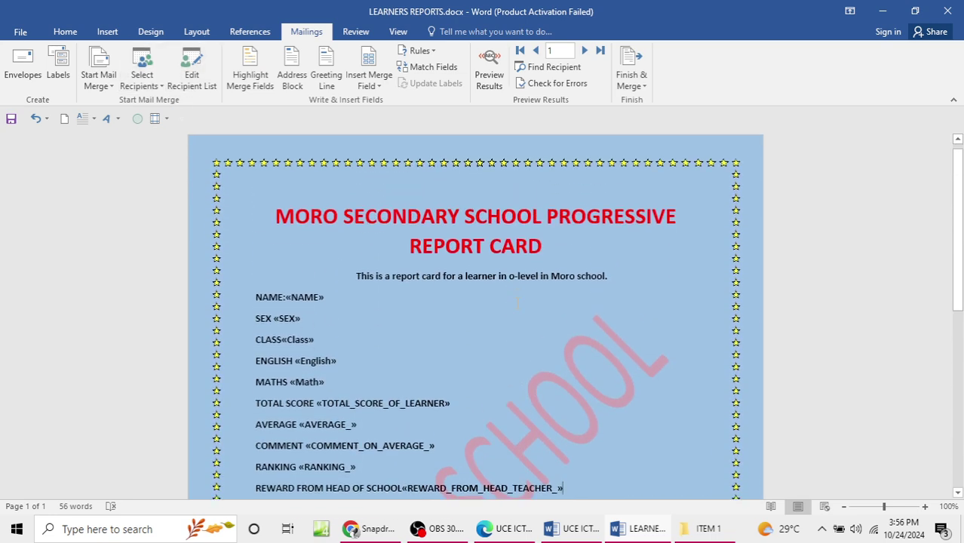
Step: Merge all records into individual documents and review the 28-page Letters1 result
{"action": "left_click", "coordinate": [638, 62]}
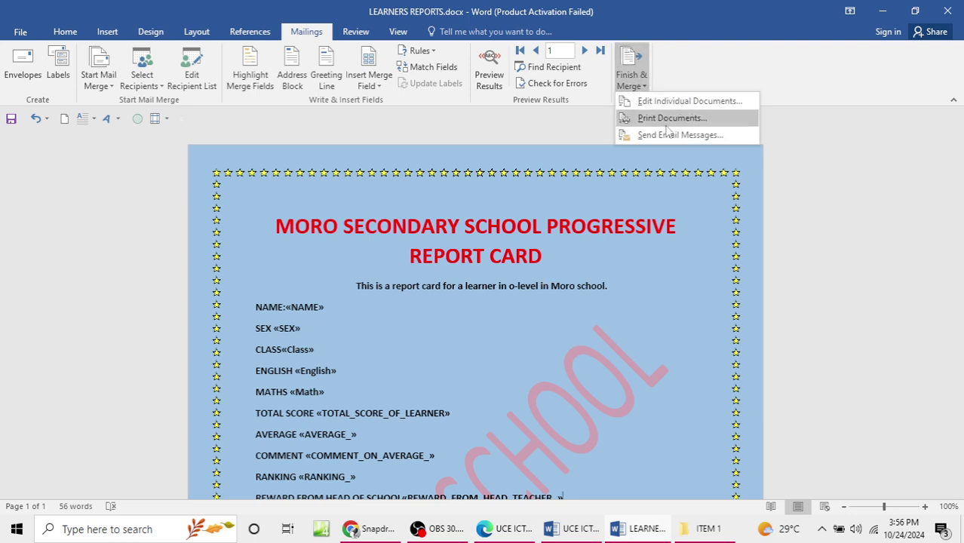
{"action": "left_click", "coordinate": [673, 100]}
{"action": "left_click", "coordinate": [488, 290]}
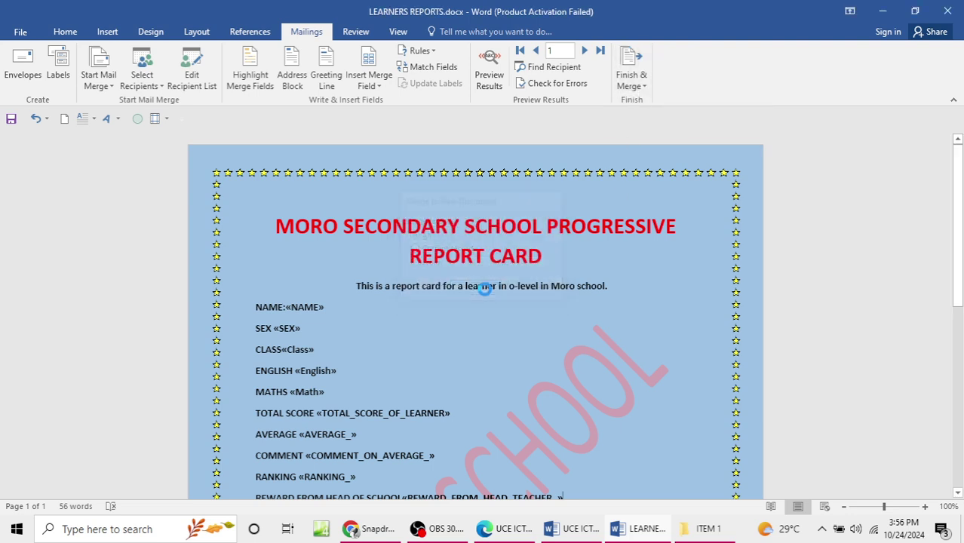
{"action": "scroll", "coordinate": [411, 375], "scroll_direction": "down", "scroll_amount": 20}
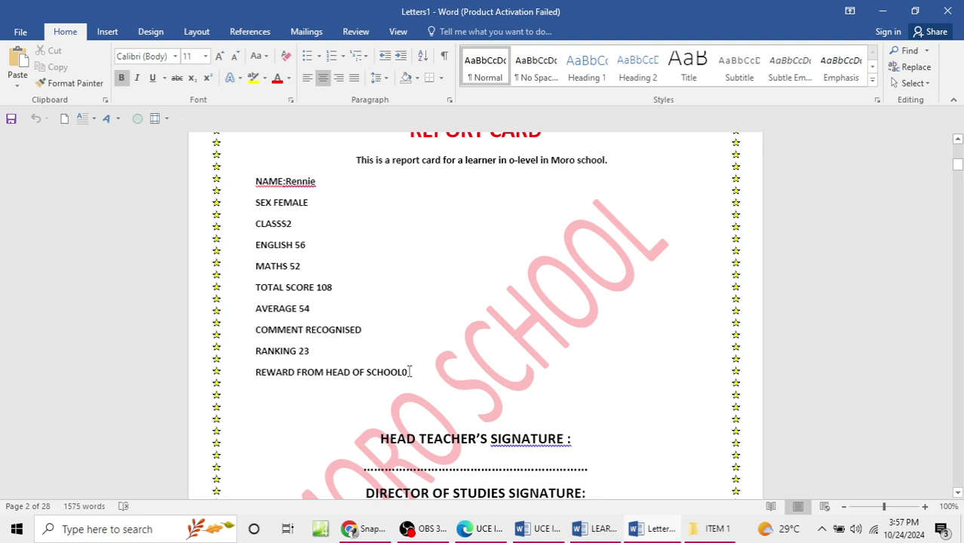
{"action": "scroll", "coordinate": [415, 377], "scroll_direction": "up", "scroll_amount": 18}
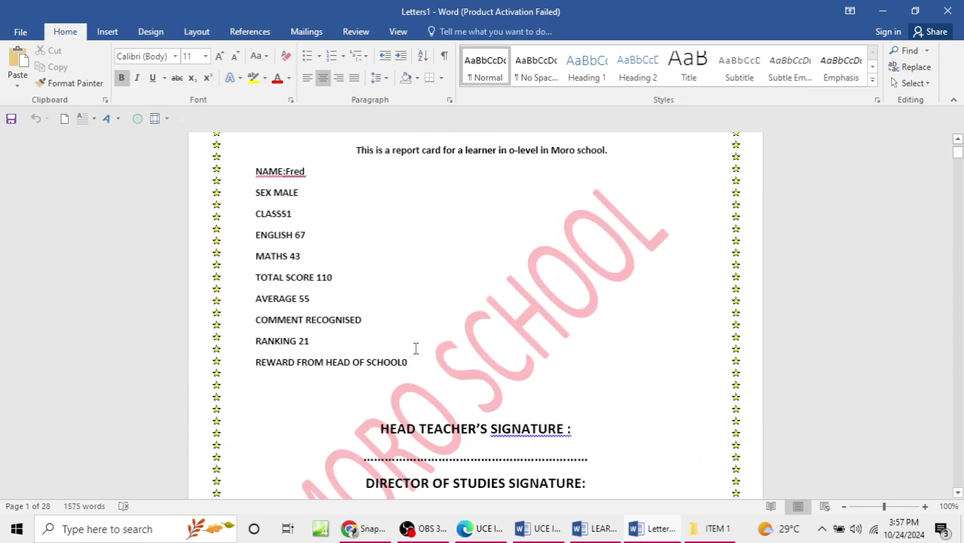
{"action": "scroll", "coordinate": [415, 349], "scroll_direction": "up", "scroll_amount": 15}
{"action": "scroll", "coordinate": [407, 391], "scroll_direction": "down", "scroll_amount": 20}
{"action": "scroll", "coordinate": [414, 391], "scroll_direction": "down", "scroll_amount": 20}
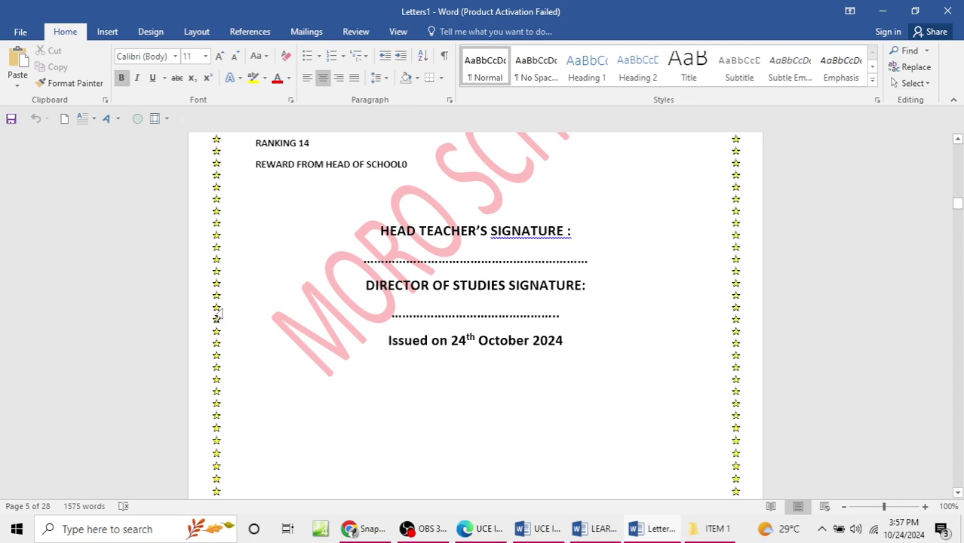
{"action": "scroll", "coordinate": [408, 377], "scroll_direction": "down", "scroll_amount": 20}
{"action": "scroll", "coordinate": [487, 335], "scroll_direction": "down", "scroll_amount": 5}
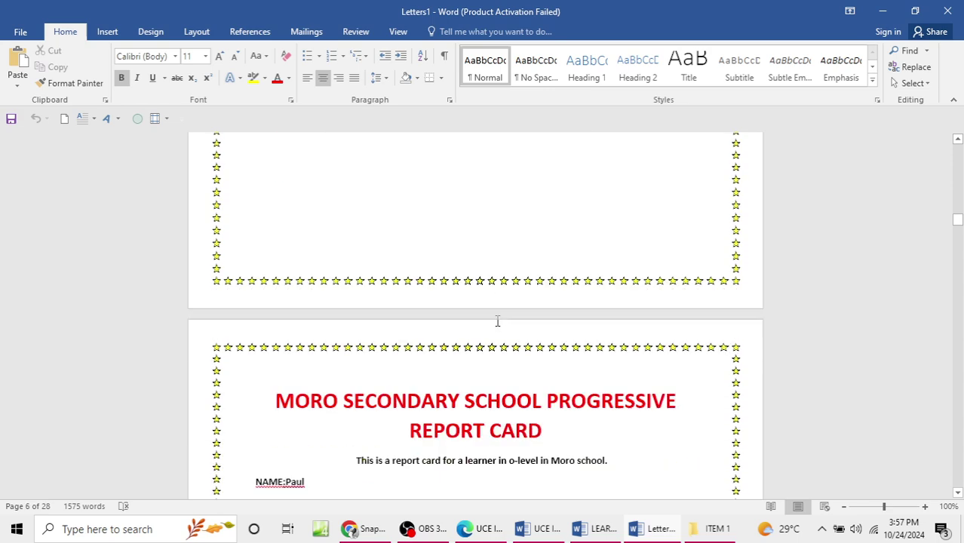
{"action": "scroll", "coordinate": [490, 333], "scroll_direction": "down", "scroll_amount": 3, "text": "ctrl"}
Step: Save the merged document as REPORTS MERGED in Desktop > ITEM 1, then close it
{"action": "key", "text": "F12"}
{"action": "left_click_drag", "start_coordinate": [288, 21], "coordinate": [604, 117]}
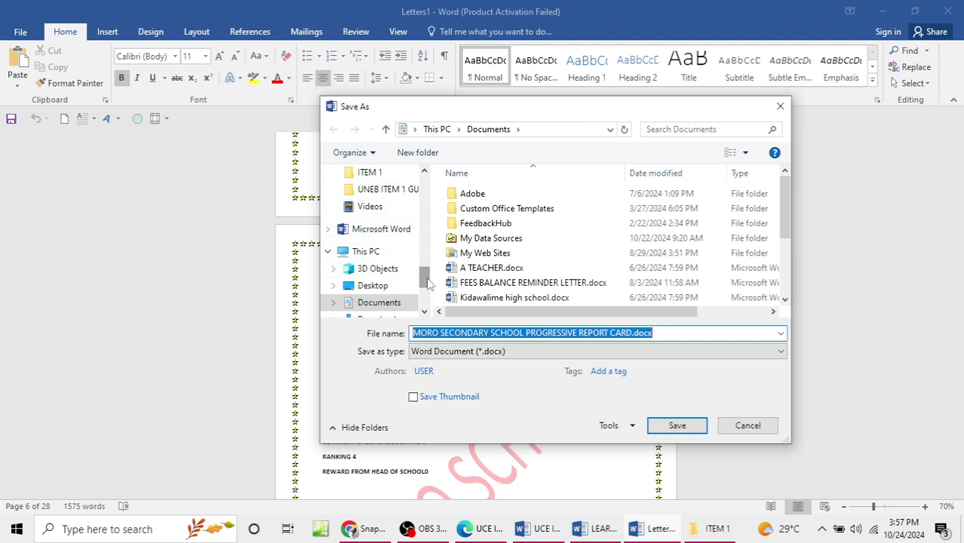
{"action": "left_click_drag", "start_coordinate": [423, 277], "coordinate": [425, 185]}
{"action": "left_click", "coordinate": [393, 237]}
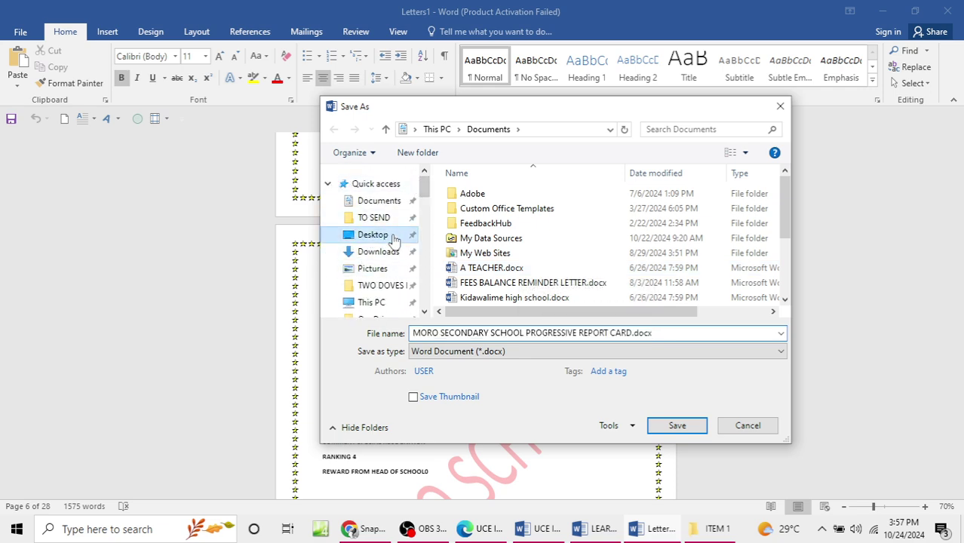
{"action": "double_click", "coordinate": [562, 215]}
{"action": "left_click", "coordinate": [483, 198]}
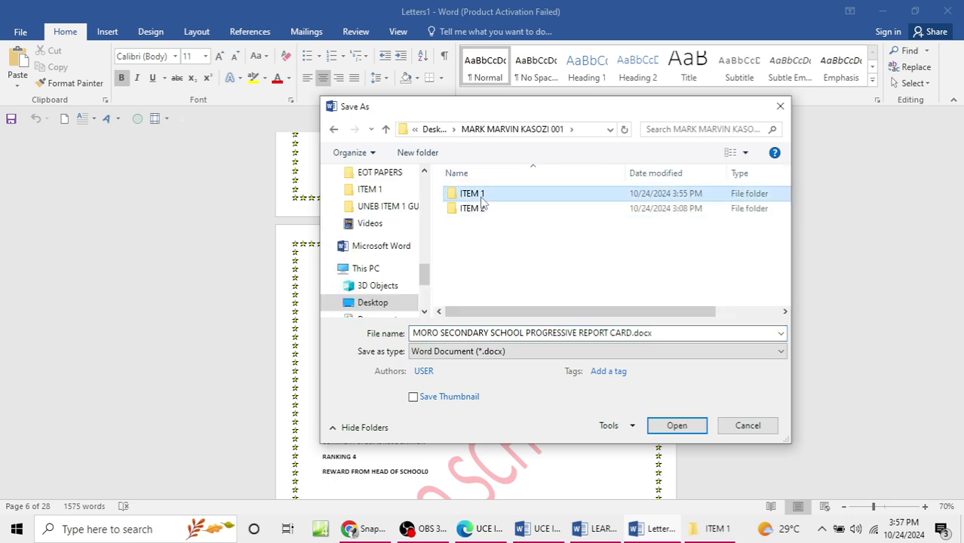
{"action": "double_click", "coordinate": [483, 197]}
{"action": "left_click", "coordinate": [521, 333]}
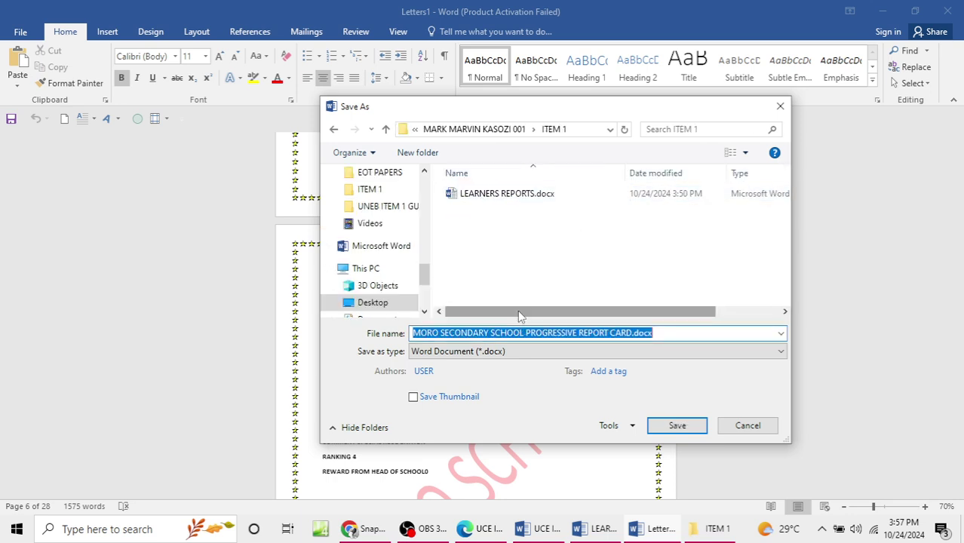
{"action": "type", "text": "REPORTS MERGED"}
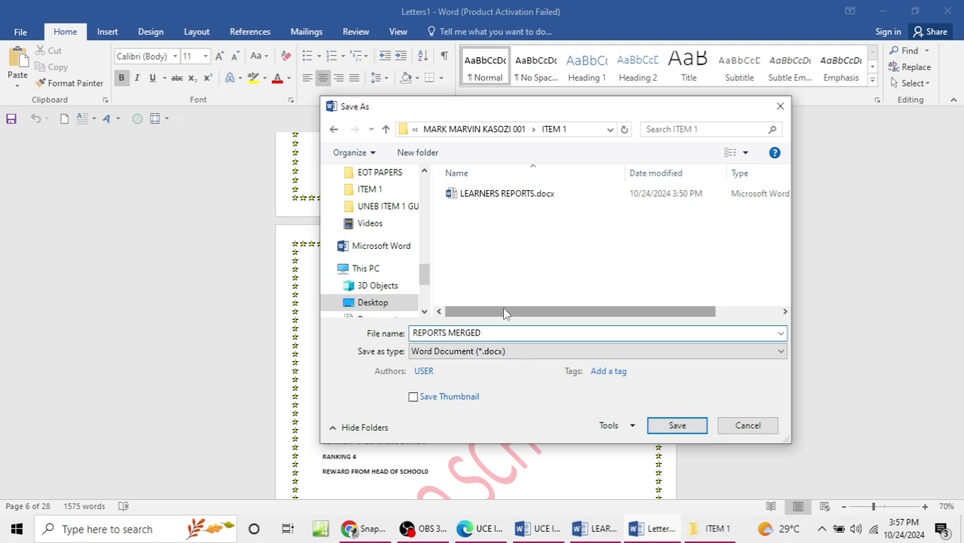
{"action": "left_click", "coordinate": [699, 428]}
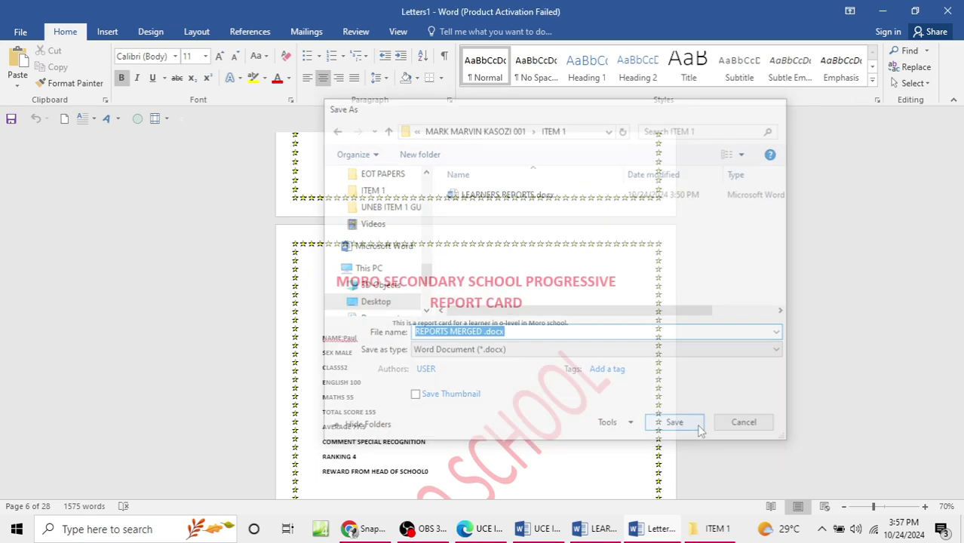
{"action": "key", "text": "ctrl+w"}
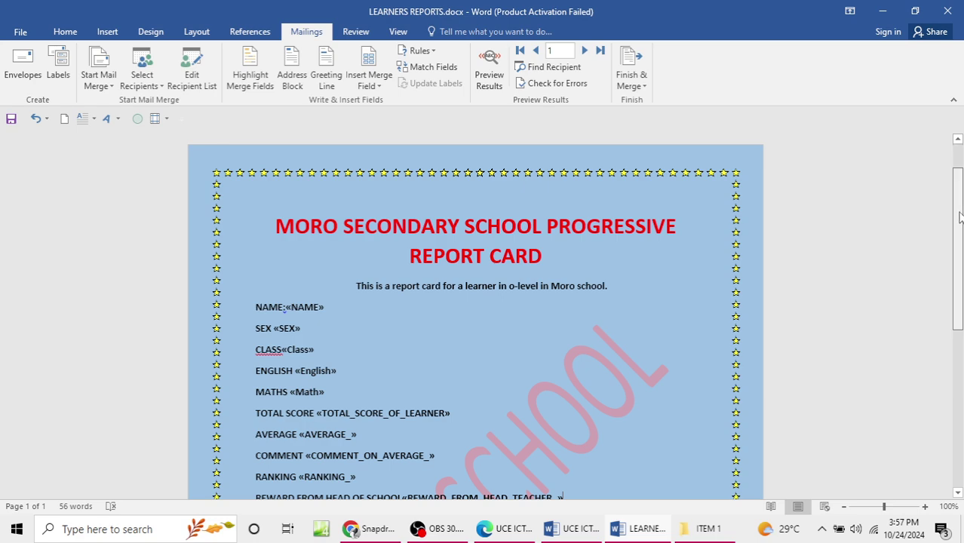
Step: Review the LEARNERS REPORTS merge fields, then close the template window
{"action": "scroll", "coordinate": [960, 211], "scroll_direction": "down", "scroll_amount": 3}
{"action": "scroll", "coordinate": [329, 198], "scroll_direction": "up", "scroll_amount": 2}
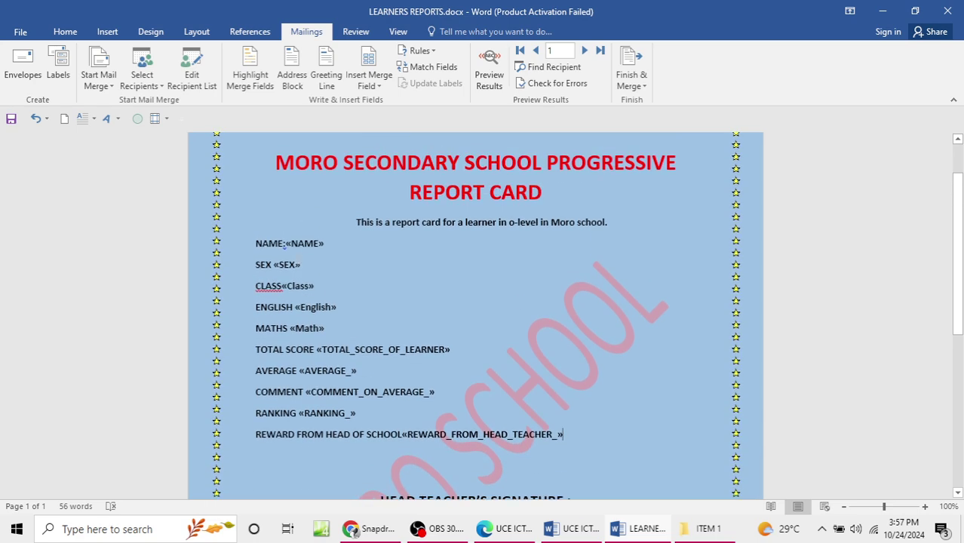
{"action": "scroll", "coordinate": [400, 378], "scroll_direction": "down", "scroll_amount": 5}
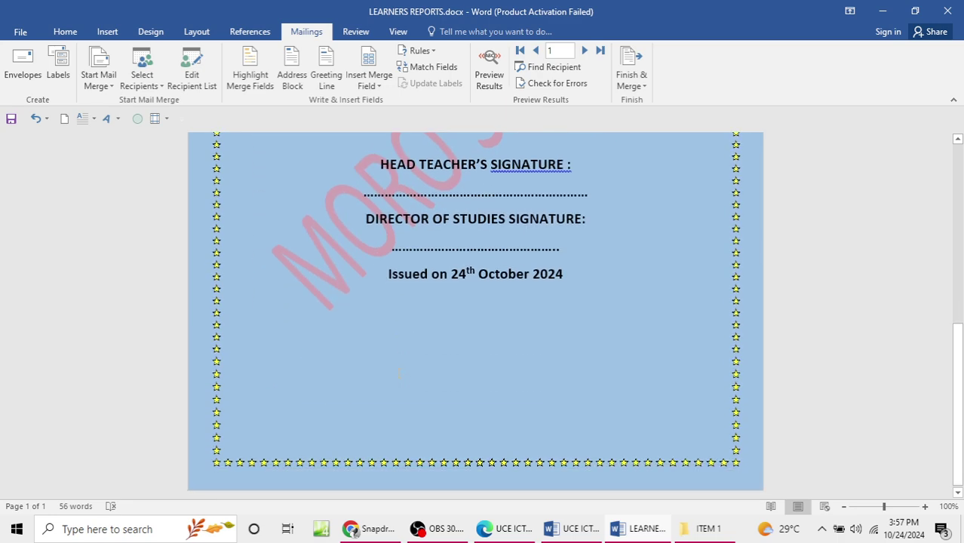
{"action": "scroll", "coordinate": [405, 368], "scroll_direction": "up", "scroll_amount": 6}
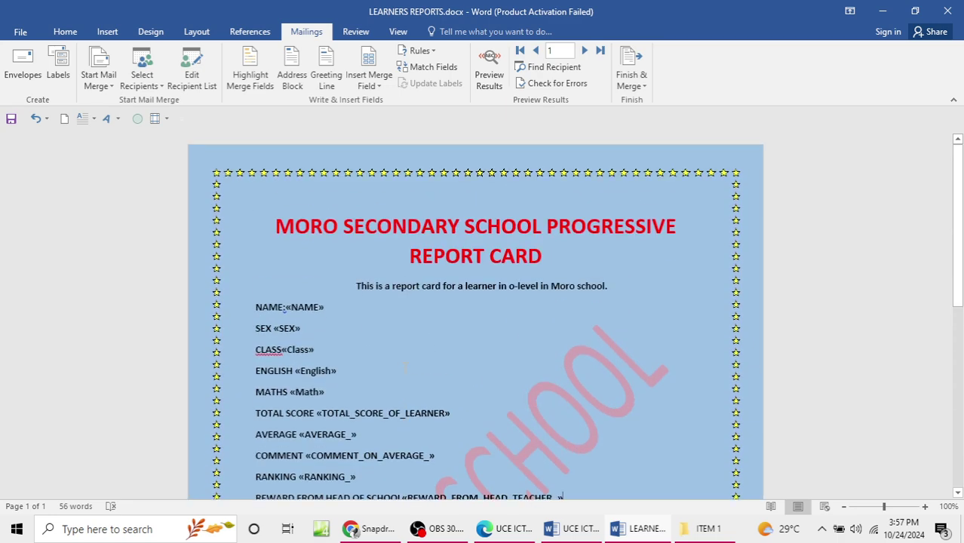
{"action": "scroll", "coordinate": [405, 376], "scroll_direction": "down", "scroll_amount": 6}
{"action": "scroll", "coordinate": [402, 371], "scroll_direction": "up", "scroll_amount": 6}
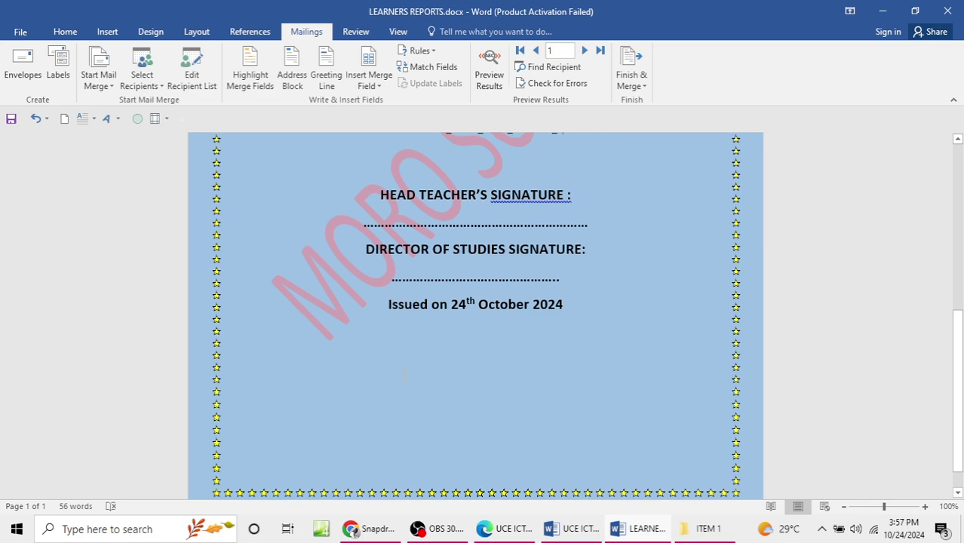
{"action": "scroll", "coordinate": [402, 372], "scroll_direction": "up", "scroll_amount": 1}
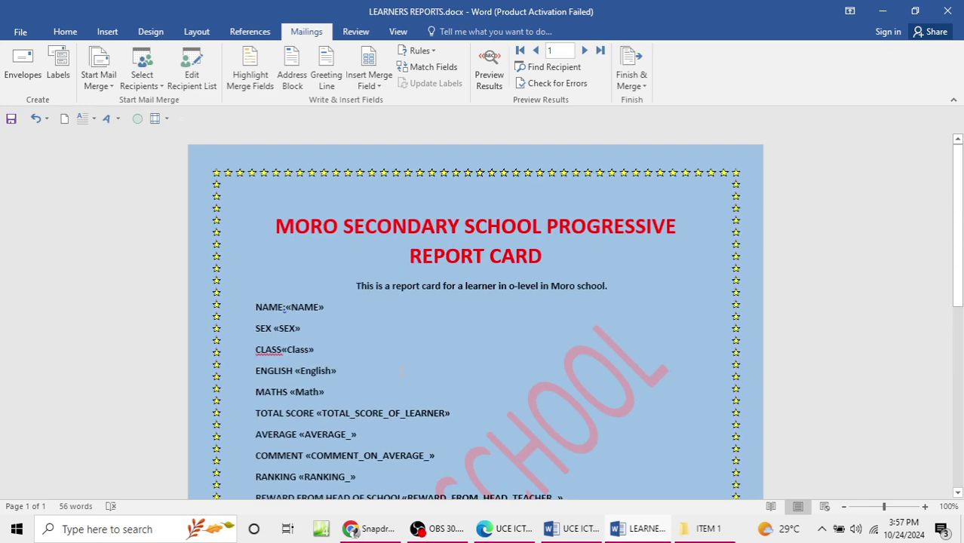
{"action": "left_click", "coordinate": [948, 10]}
Step: Discard the template's changes and reposition the ITEM 1 window showing REPORTS MERGED.docx
{"action": "left_click", "coordinate": [464, 291]}
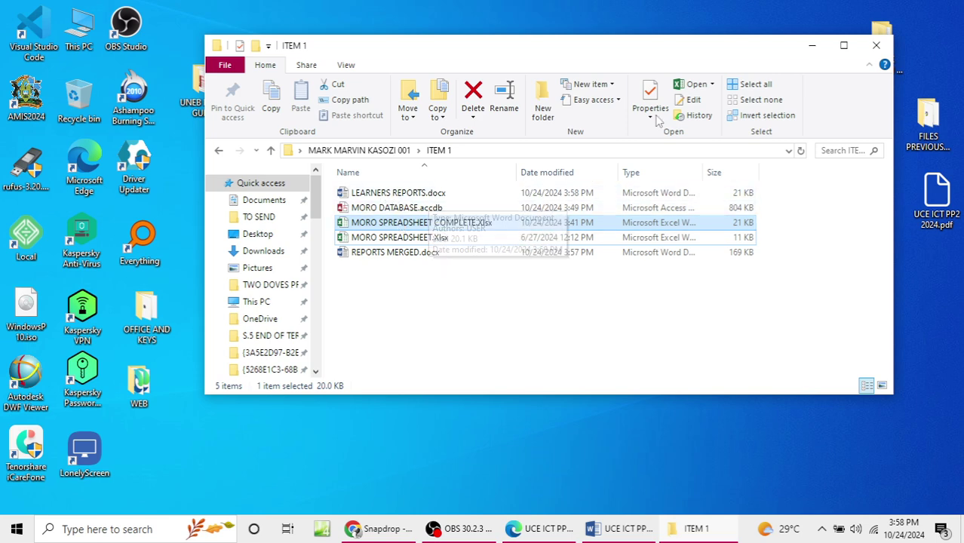
{"action": "left_click_drag", "start_coordinate": [646, 57], "coordinate": [676, 85]}
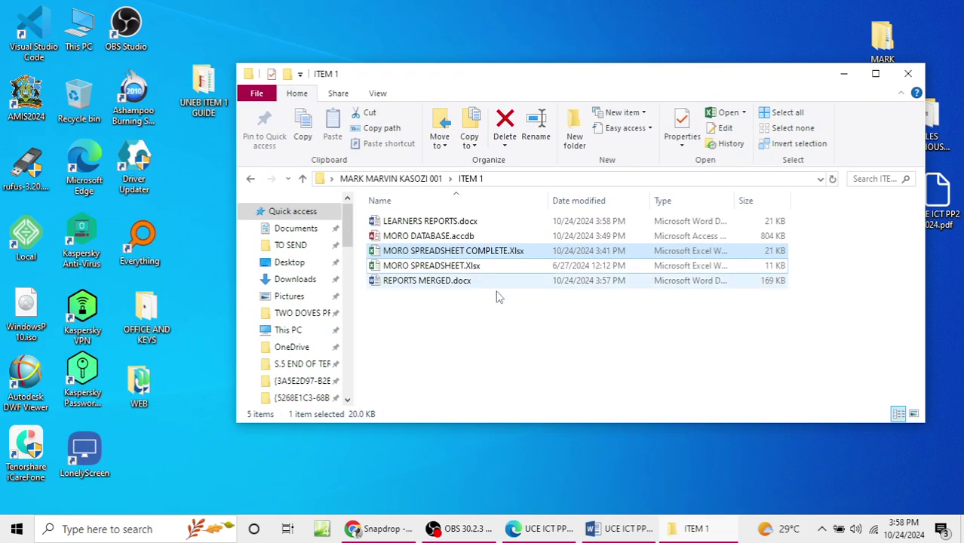
{"action": "right_click", "coordinate": [475, 339]}
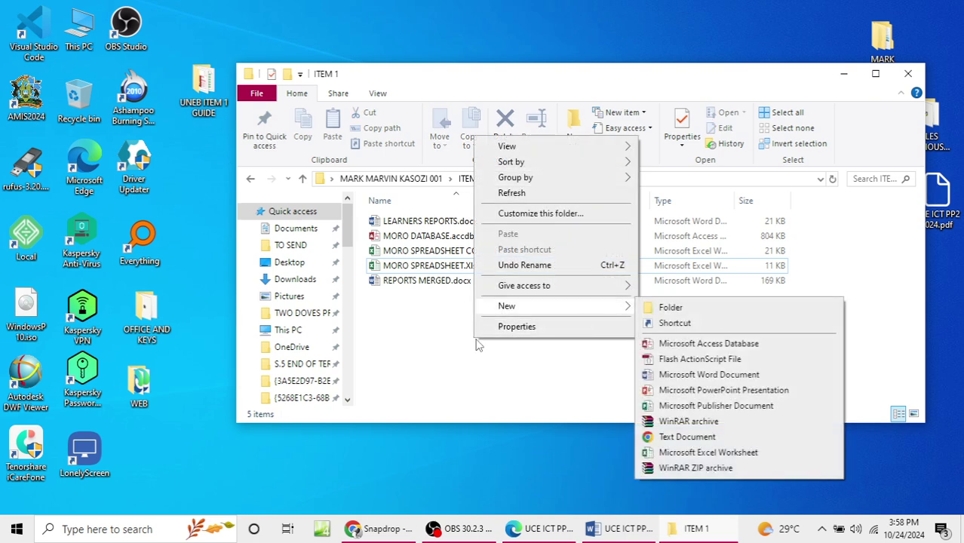
{"action": "left_click", "coordinate": [402, 368]}
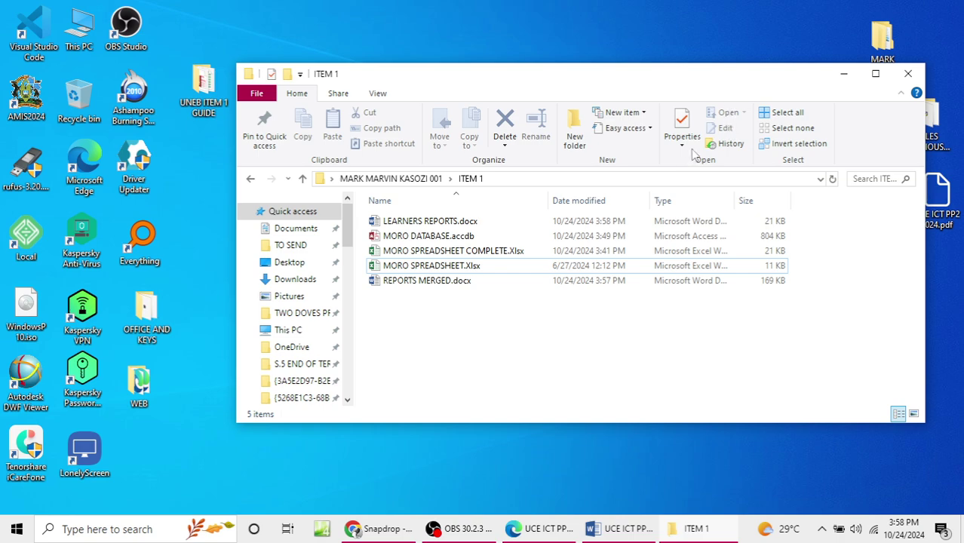
{"action": "left_click_drag", "start_coordinate": [704, 80], "coordinate": [672, 102]}
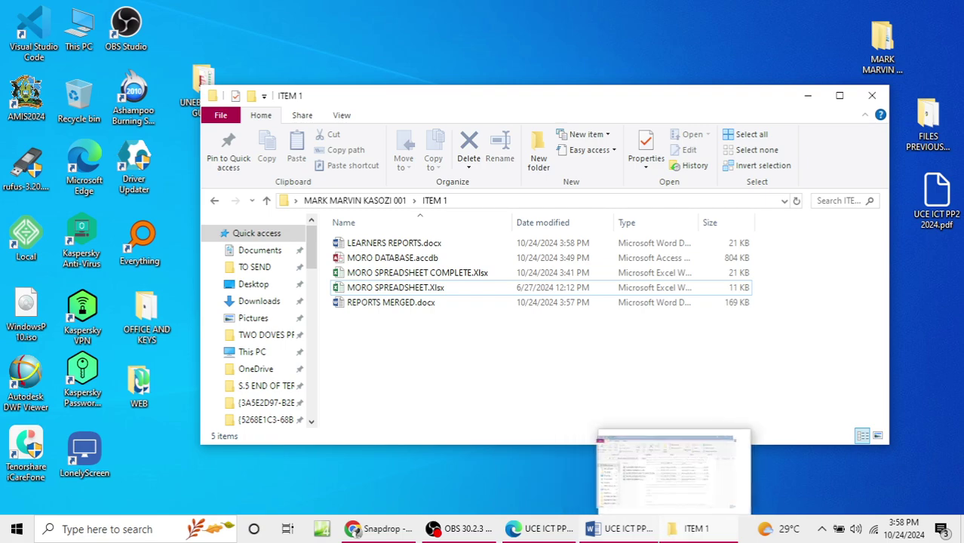
Step: Bring UCE ICT PP2 2024.pdf to the front and maximize it
{"action": "left_click", "coordinate": [617, 532]}
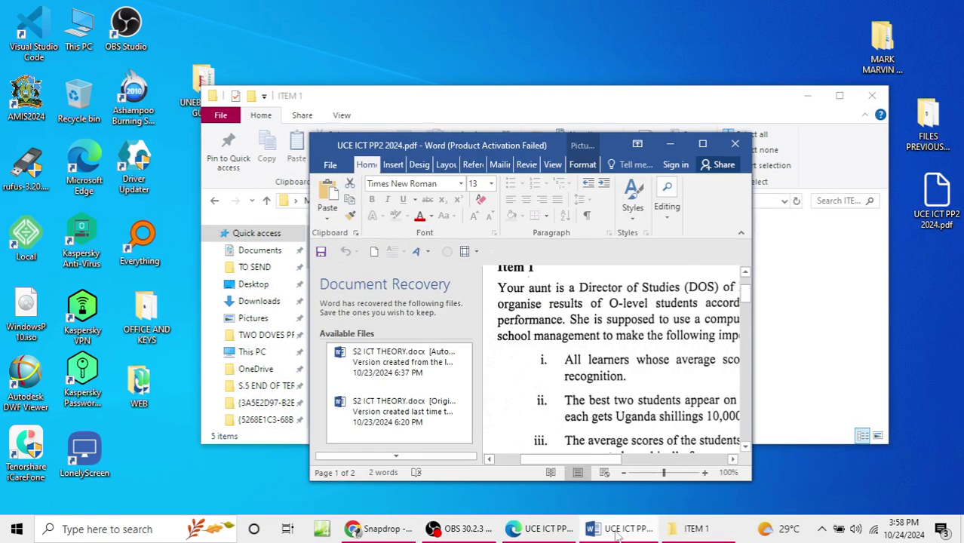
{"action": "left_click", "coordinate": [702, 144]}
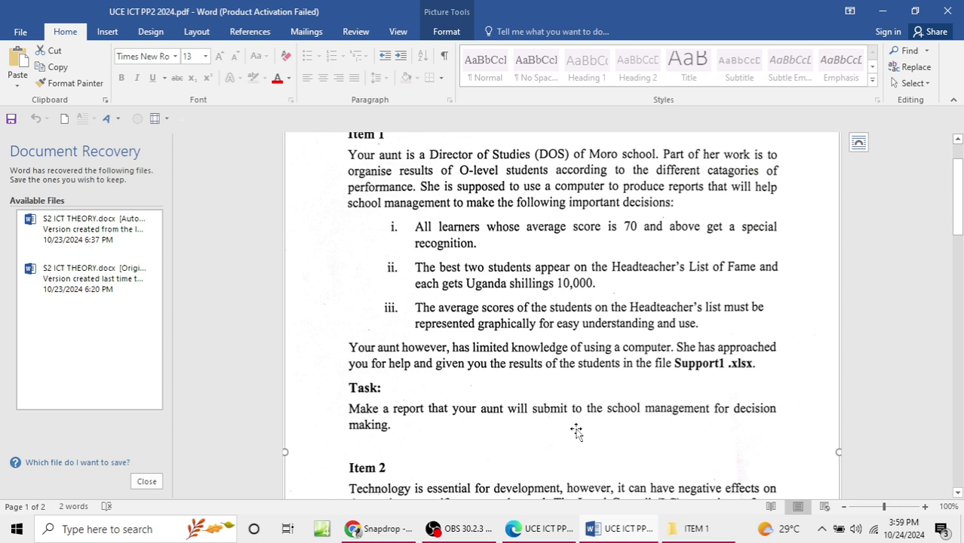
Step: Open DECISION MAKING REPORT.pptx from UNEB ITEM 1 GUIDE, closing the folder and activation notice
{"action": "left_click", "coordinate": [882, 11]}
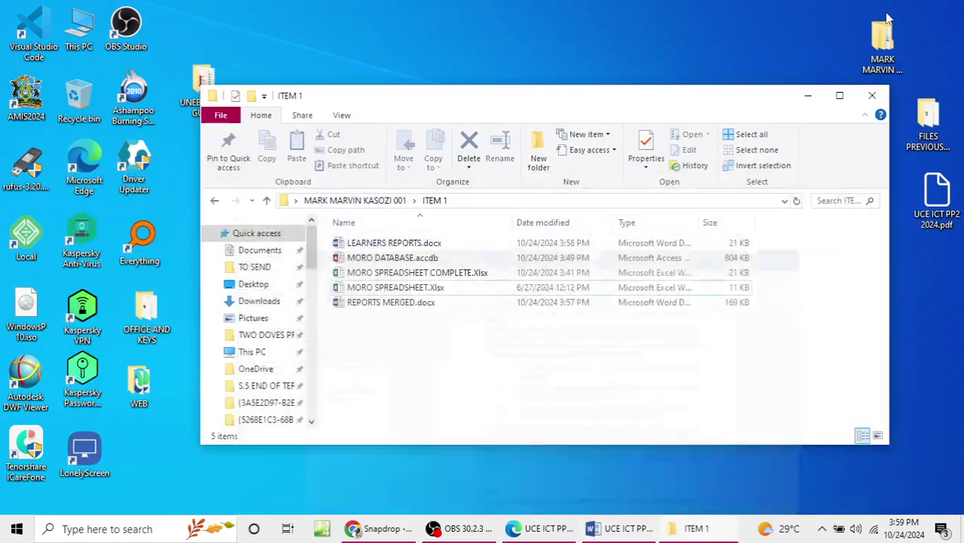
{"action": "left_click_drag", "start_coordinate": [736, 99], "coordinate": [759, 126]}
{"action": "left_click", "coordinate": [205, 98]}
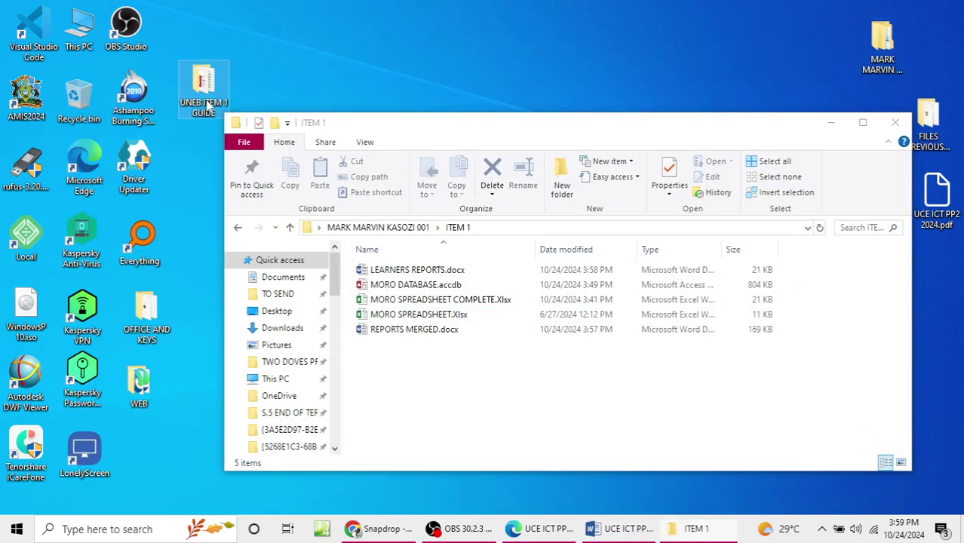
{"action": "double_click", "coordinate": [205, 98]}
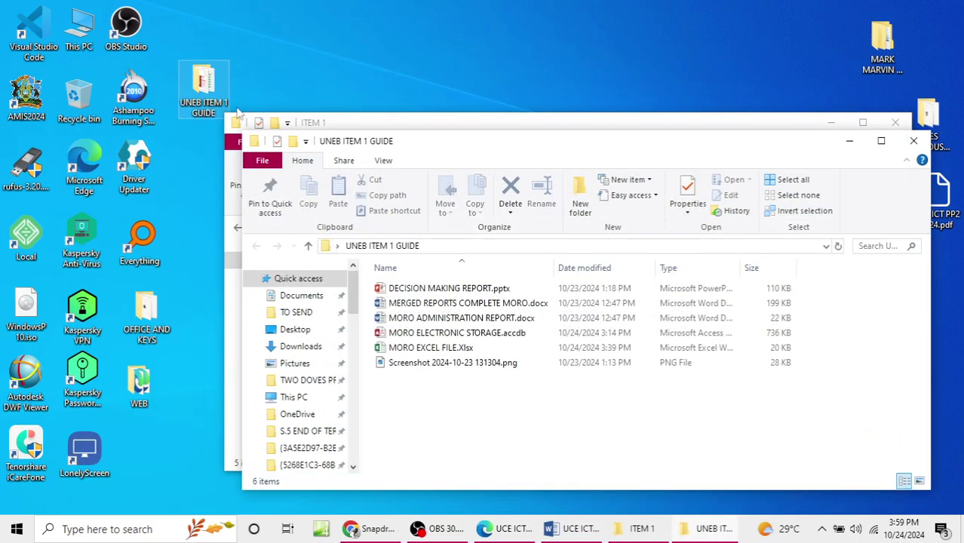
{"action": "left_click", "coordinate": [402, 288]}
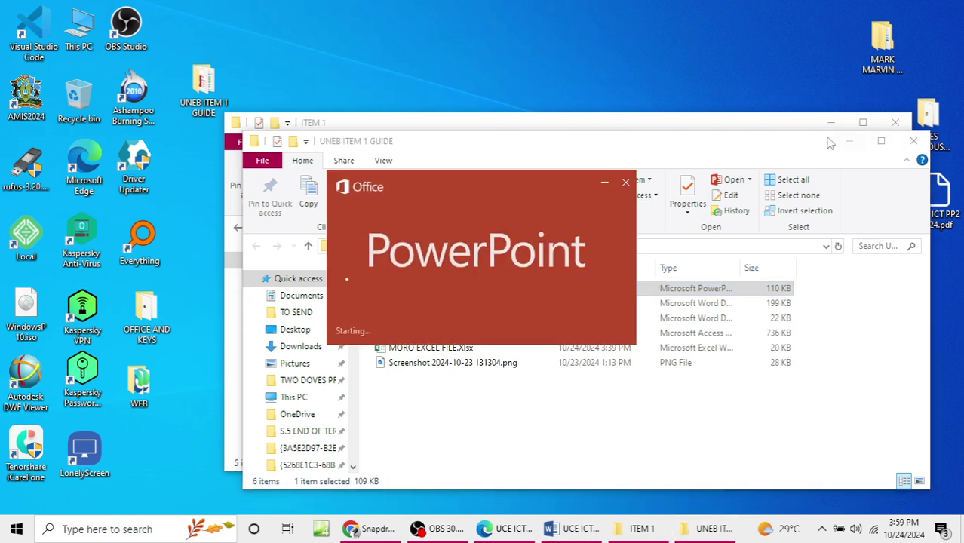
{"action": "left_click_drag", "start_coordinate": [810, 142], "coordinate": [785, 248]}
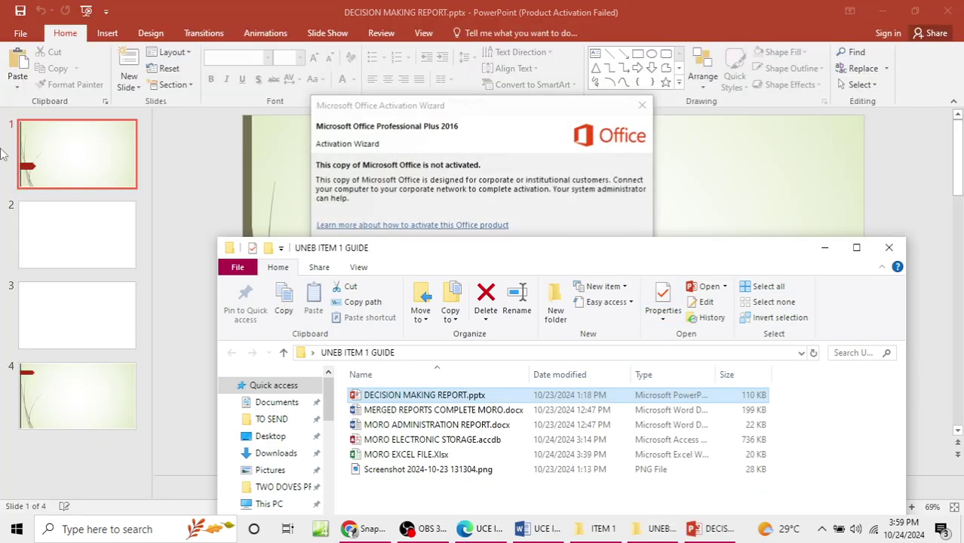
{"action": "left_click", "coordinate": [889, 247]}
{"action": "left_click", "coordinate": [643, 105]}
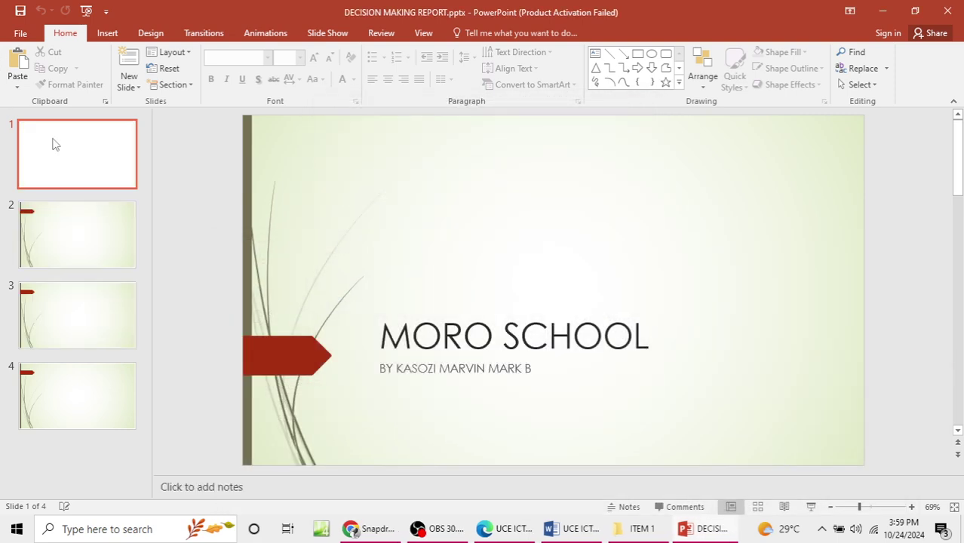
{"action": "left_click", "coordinate": [888, 11]}
Step: Create a new PowerPoint presentation in ITEM 1 named SUMMARY PERORMANCE FOR ADMIN
{"action": "right_click", "coordinate": [442, 381]}
{"action": "mouse_move", "coordinate": [570, 348]}
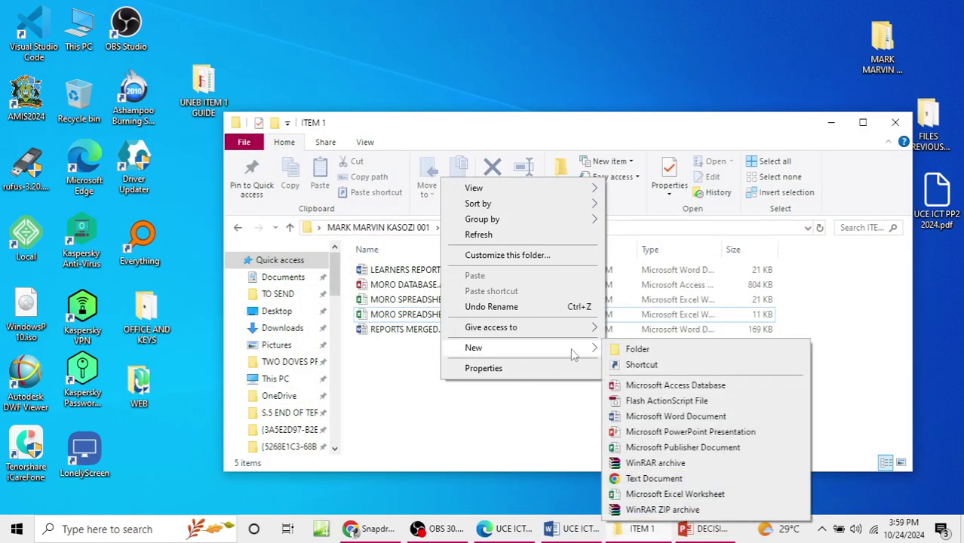
{"action": "left_click", "coordinate": [672, 433]}
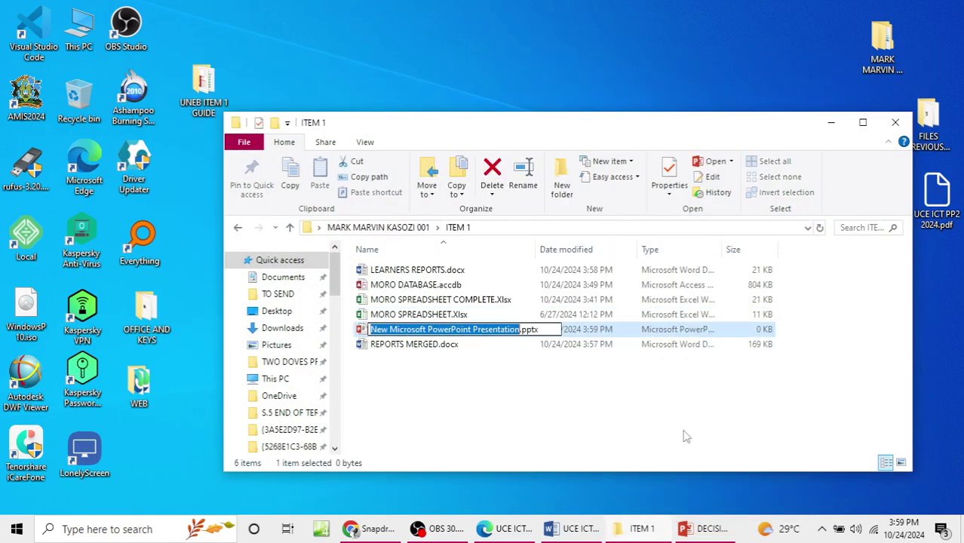
{"action": "type", "text": "report"}
{"action": "key", "text": "BackSpace"}
{"action": "key", "text": "BackSpace"}
{"action": "key", "text": "BackSpace"}
{"action": "key", "text": "BackSpace"}
{"action": "key", "text": "BackSpace"}
{"action": "key", "text": "BackSpace"}
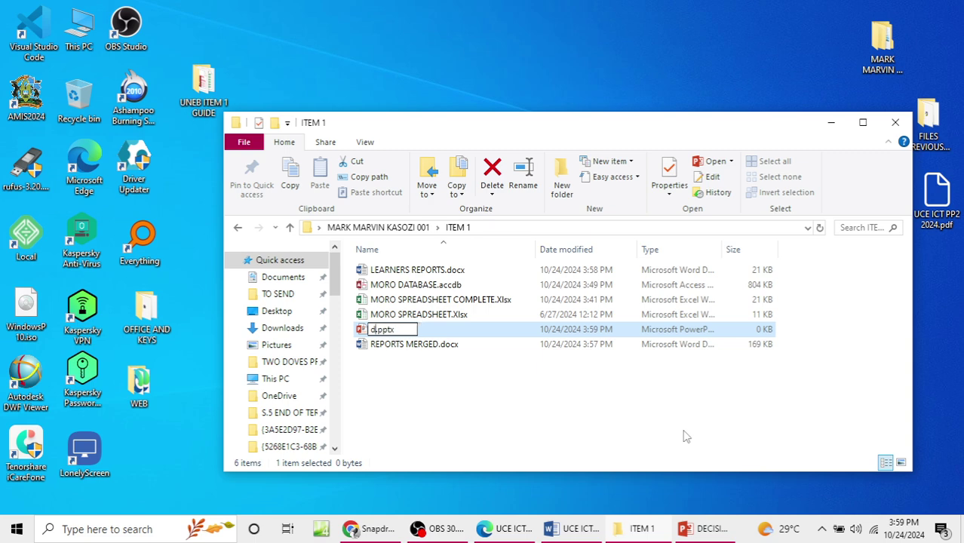
{"action": "type", "text": "SUMMARY"}
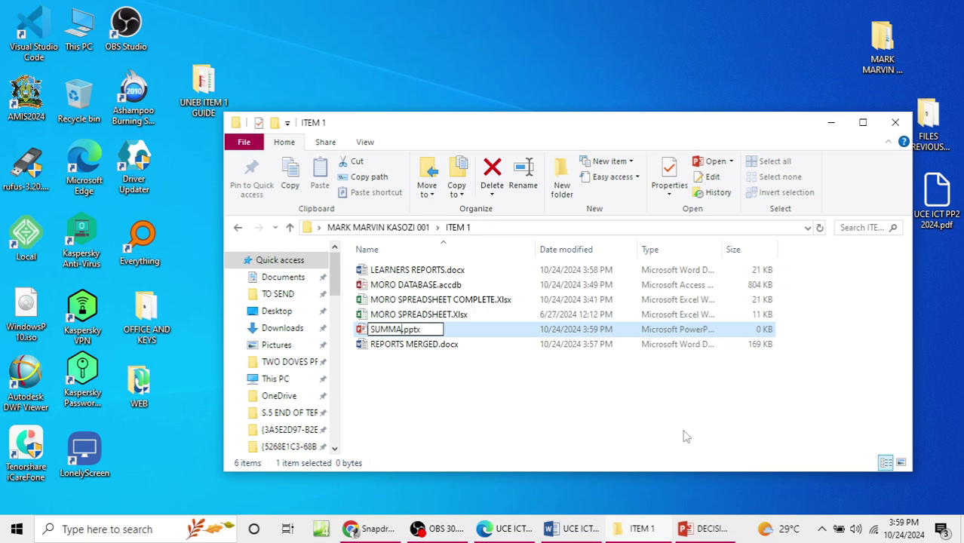
{"action": "type", "text": " PERFO"}
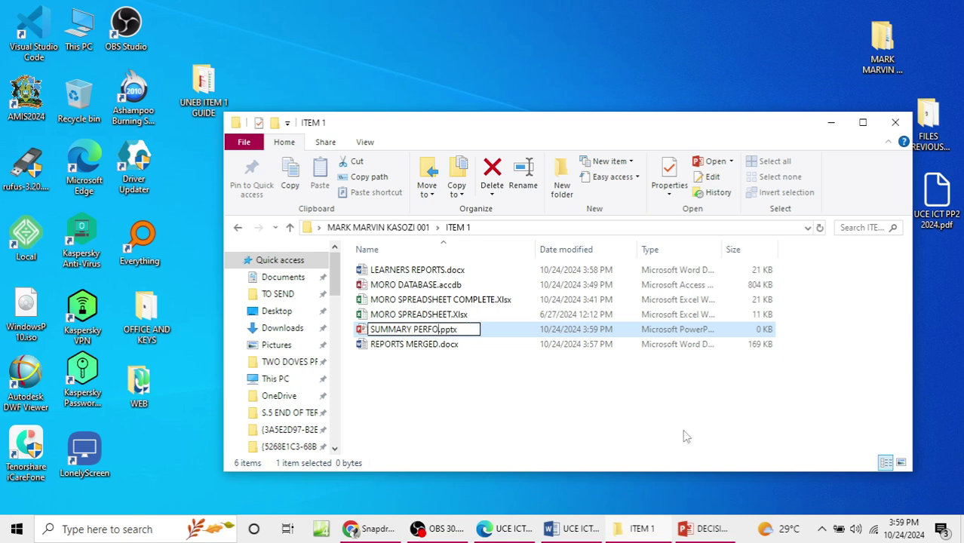
{"action": "type", "text": "RM"}
{"action": "type", "text": "ANCE FOR ADC"}
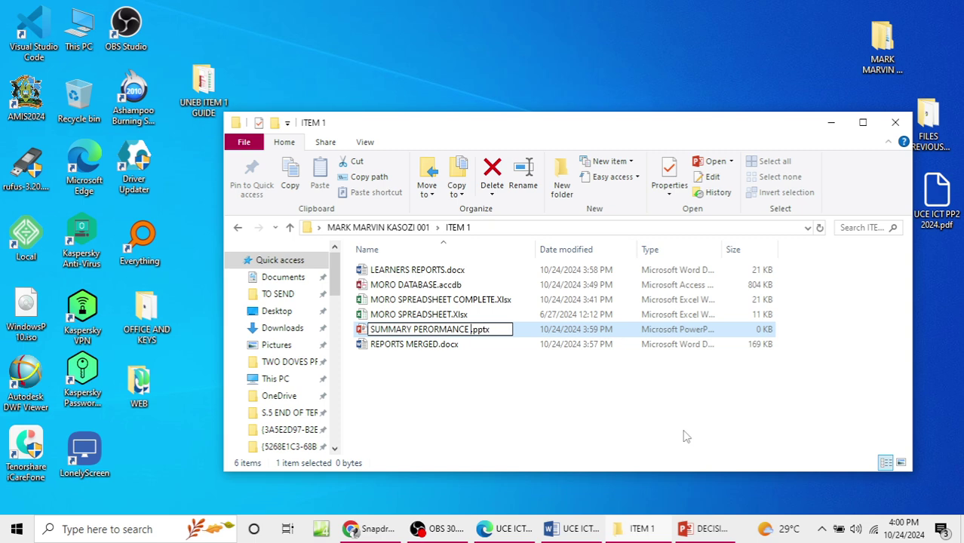
{"action": "type", "text": "MIN"}
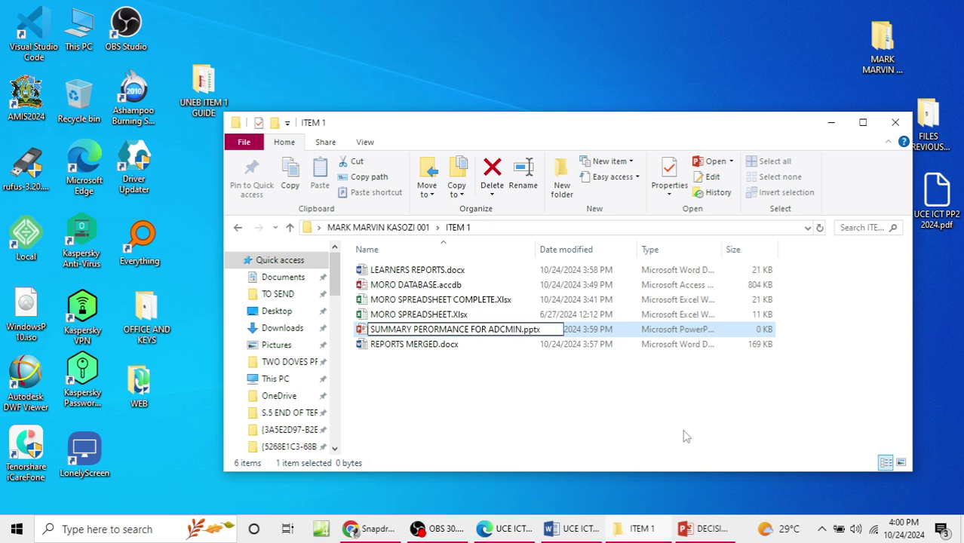
{"action": "key", "text": "BackSpace"}
{"action": "key", "text": "BackSpace"}
{"action": "key", "text": "BackSpace"}
{"action": "key", "text": "BackSpace"}
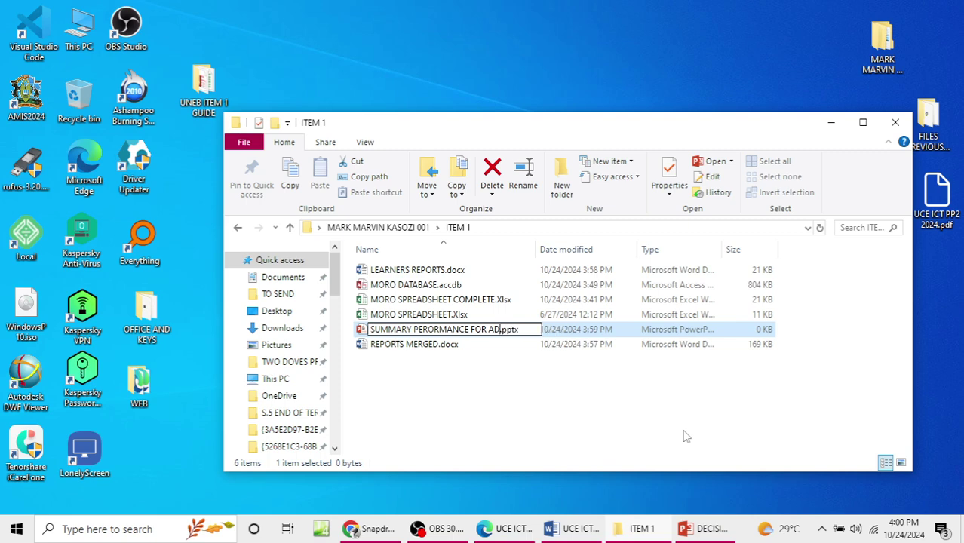
{"action": "type", "text": "MIN"}
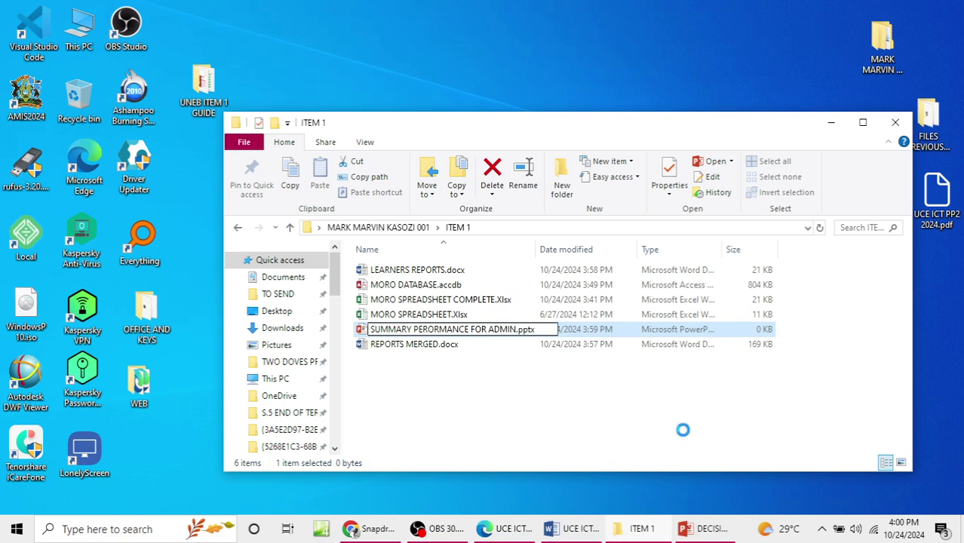
{"action": "key", "text": "Return"}
Step: Refresh the desktop and open SUMMARY PERORMANCE FOR ADMIN.pptx from ITEM 1
{"action": "left_click", "coordinate": [720, 532]}
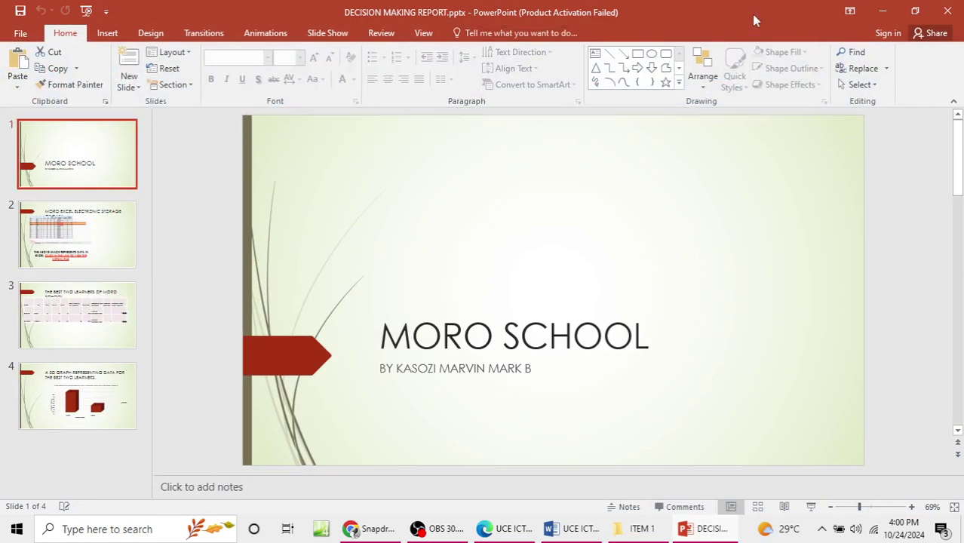
{"action": "left_click", "coordinate": [882, 11]}
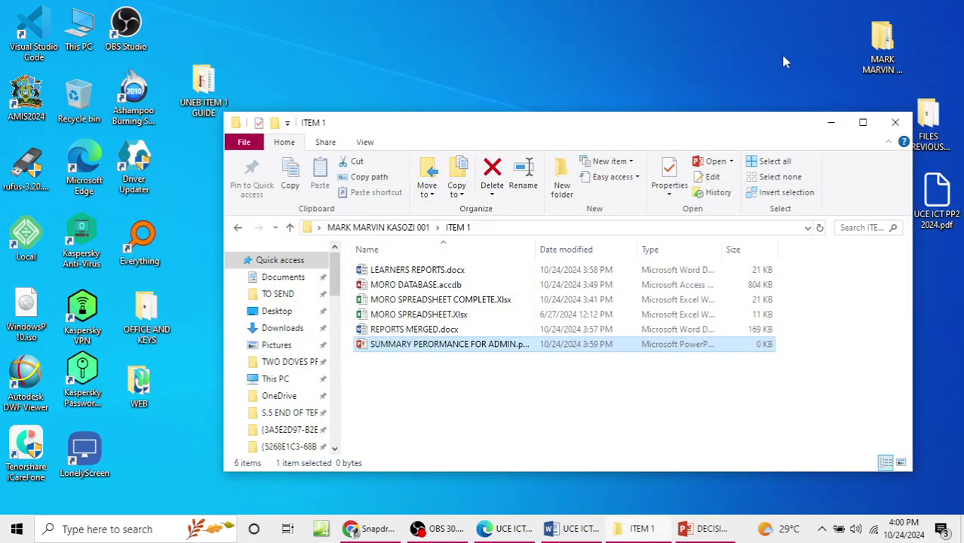
{"action": "left_click_drag", "start_coordinate": [751, 123], "coordinate": [689, 64]}
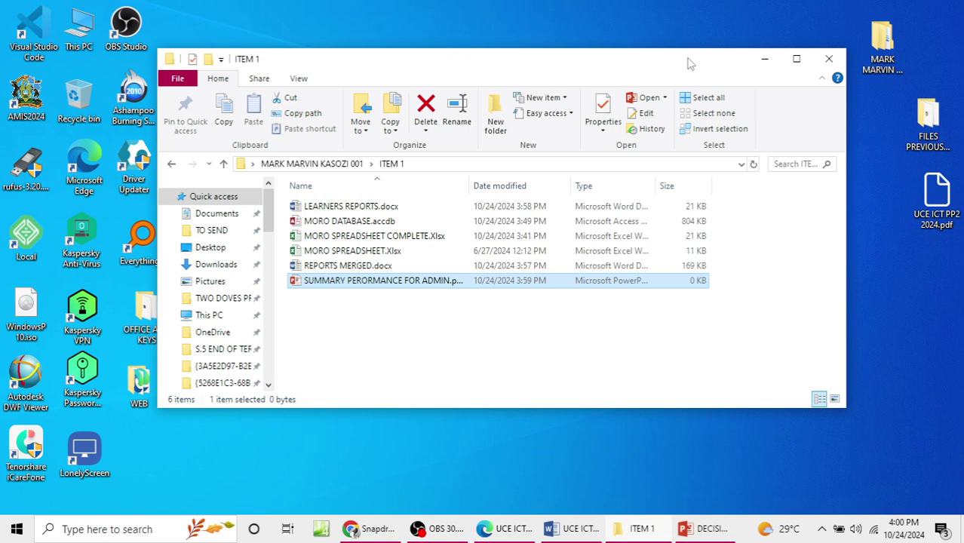
{"action": "right_click", "coordinate": [871, 251]}
{"action": "left_click", "coordinate": [905, 292]}
{"action": "left_click", "coordinate": [702, 529]}
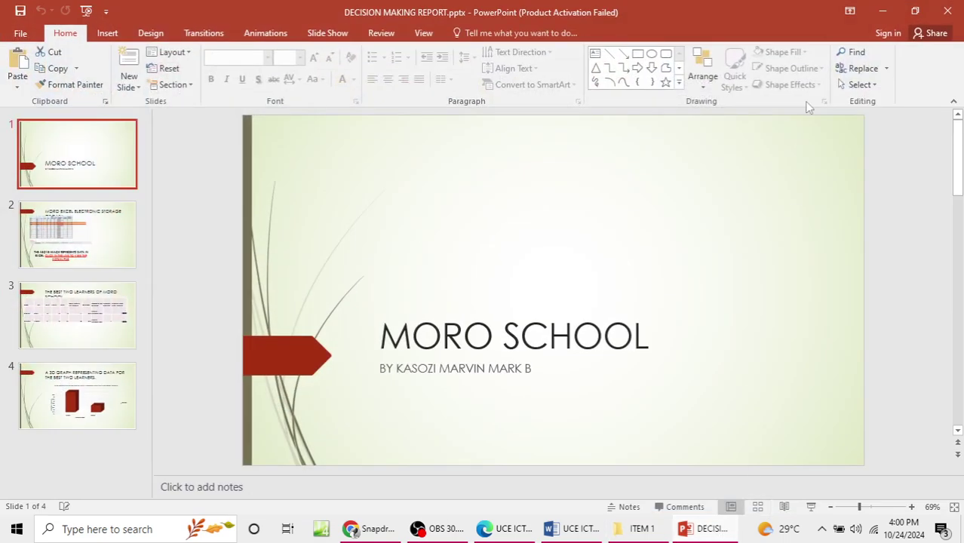
{"action": "left_click", "coordinate": [883, 11]}
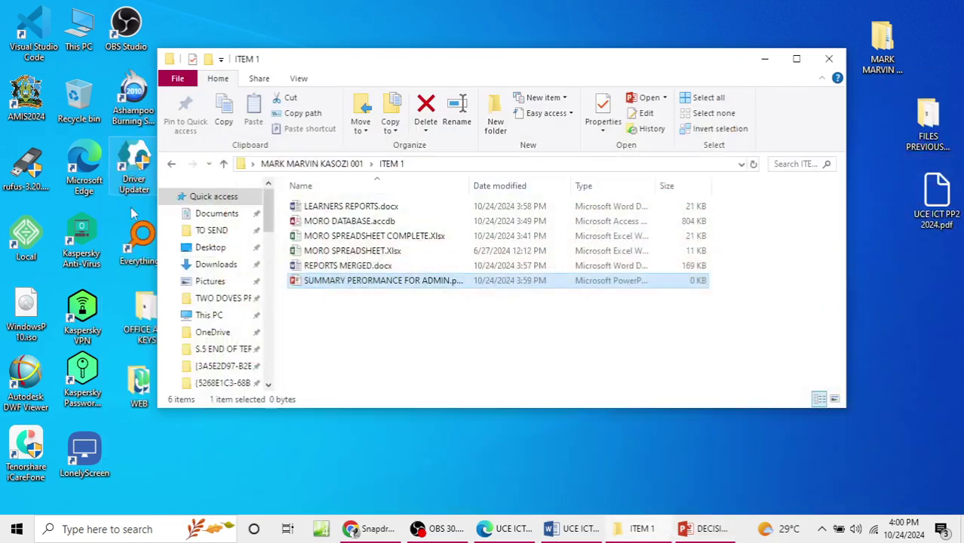
{"action": "double_click", "coordinate": [332, 280]}
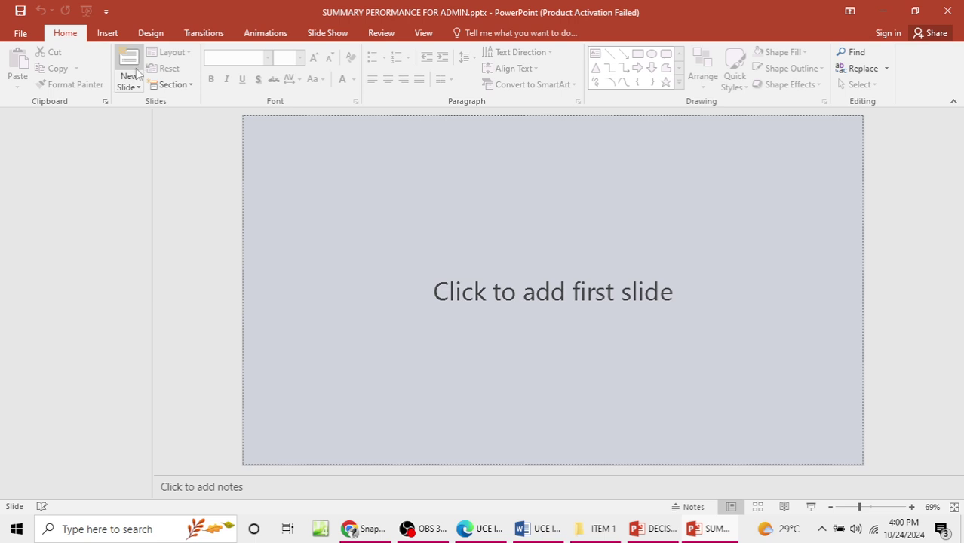
Step: Add a Title Slide and select the MORO SCHOOL title in DECISION MAKING REPORT
{"action": "left_click", "coordinate": [138, 87]}
{"action": "left_click", "coordinate": [176, 141]}
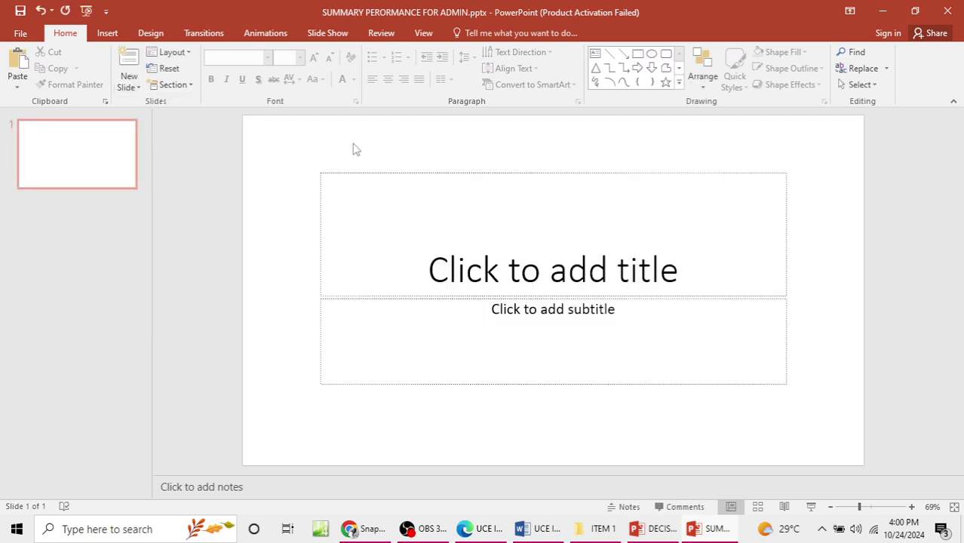
{"action": "left_click", "coordinate": [587, 254]}
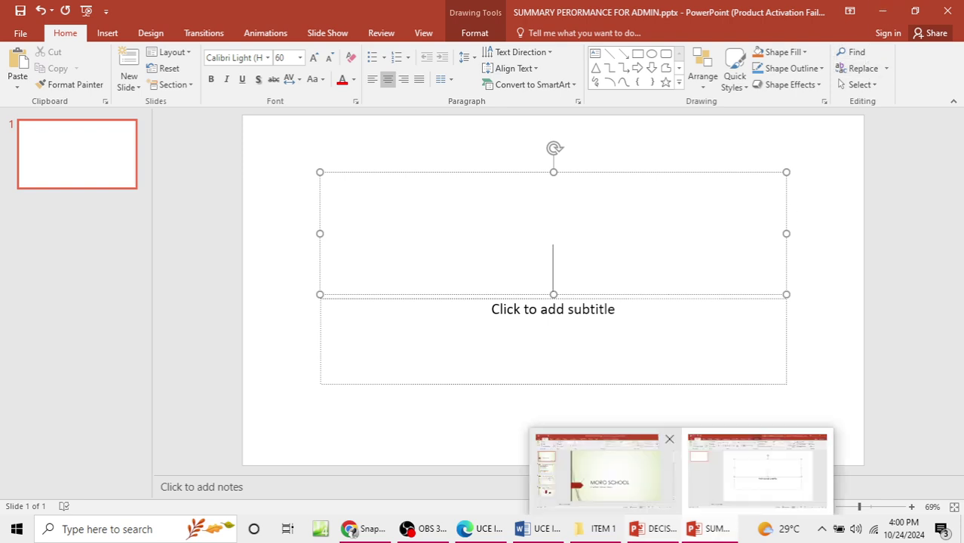
{"action": "left_click", "coordinate": [662, 531]}
{"action": "left_click_drag", "start_coordinate": [462, 325], "coordinate": [441, 325]}
{"action": "left_click_drag", "start_coordinate": [383, 336], "coordinate": [693, 343]}
{"action": "key", "text": "ctrl+c"}
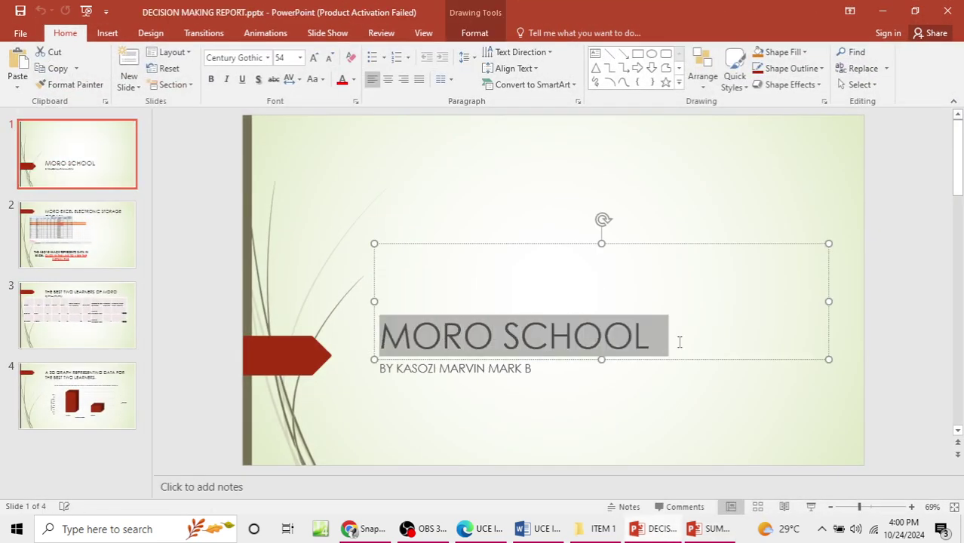
Step: Paste MORO SCHOOL as the title and start typing the author's byline in the subtitle
{"action": "left_click", "coordinate": [709, 529]}
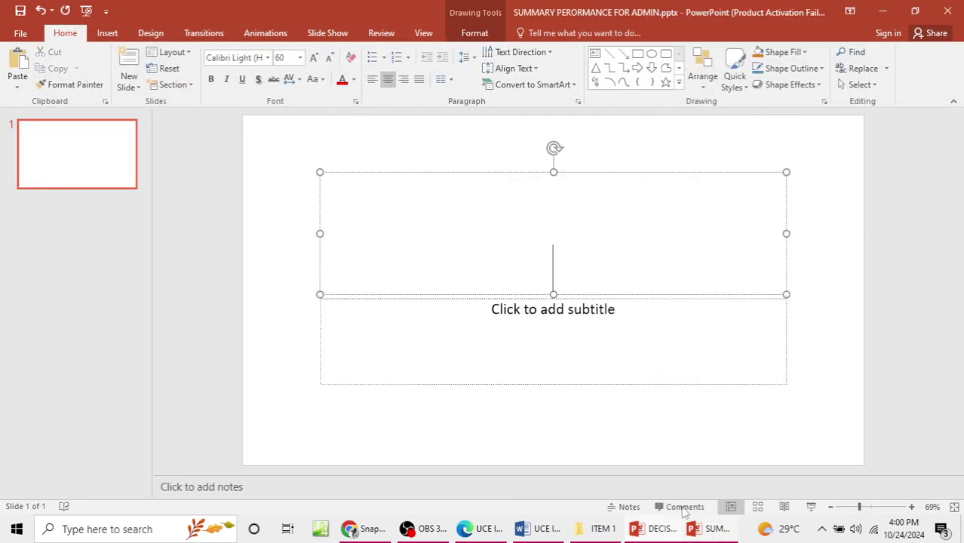
{"action": "left_click", "coordinate": [581, 255]}
{"action": "key", "text": "ctrl+v"}
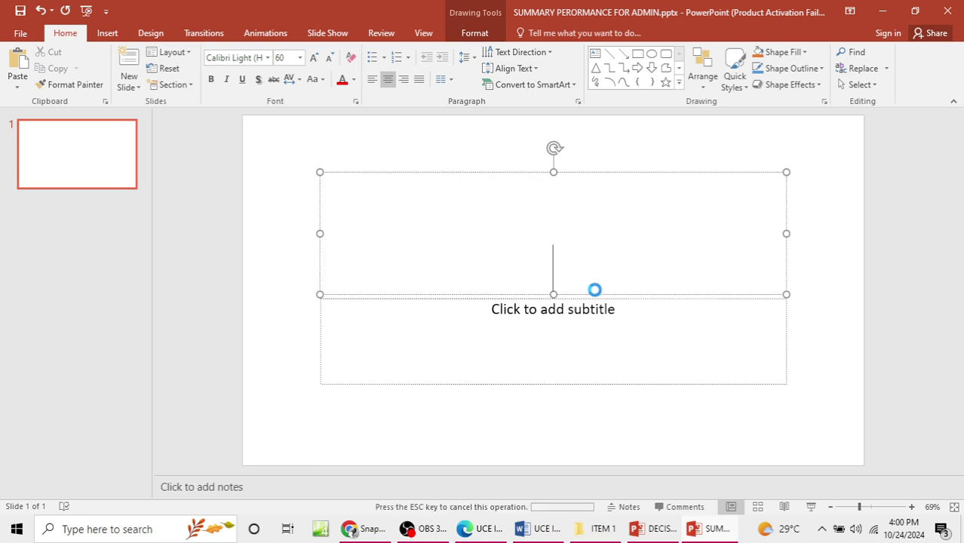
{"action": "left_click", "coordinate": [607, 337]}
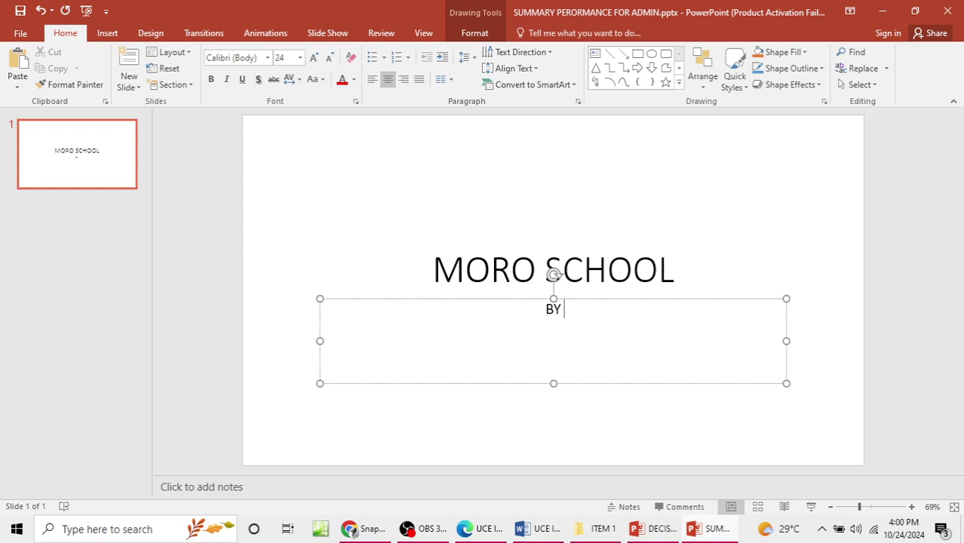
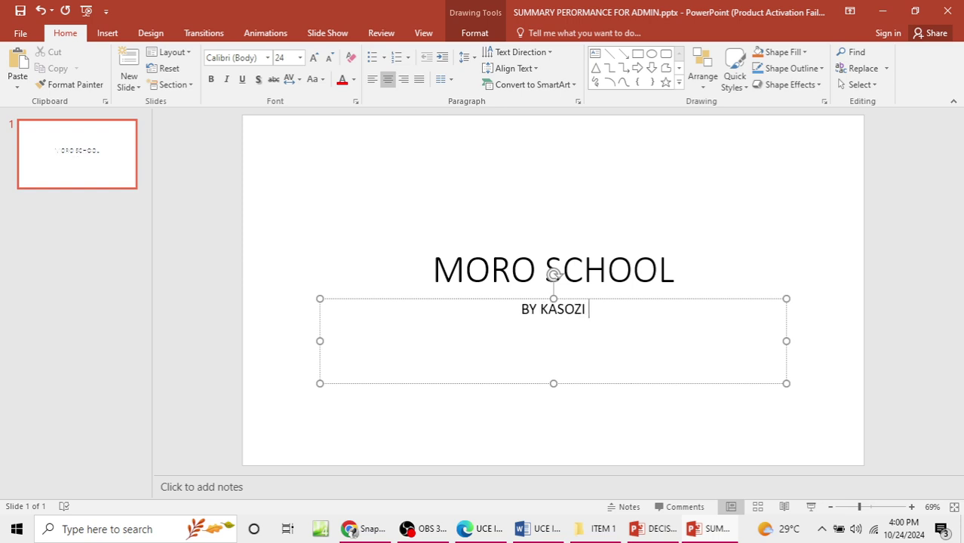